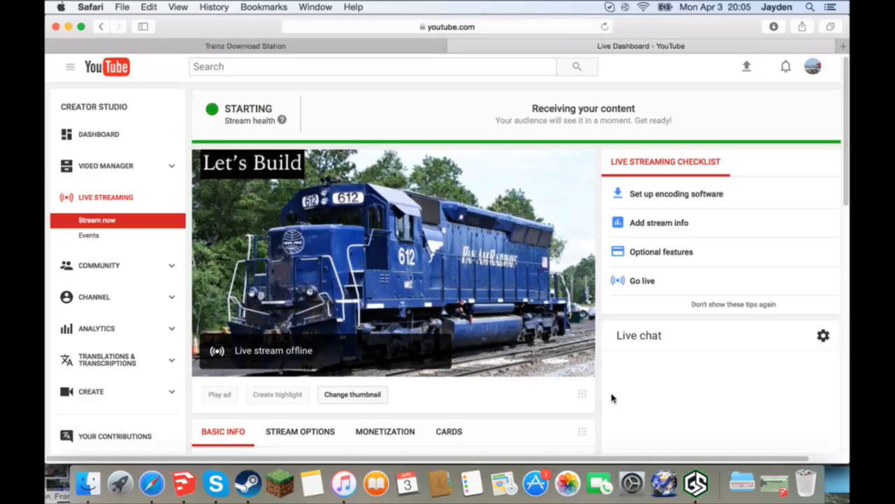
Switch between Gameshow and the YouTube live dashboard to check the stream's status, viewer count and basic info.
key("super+Tab")
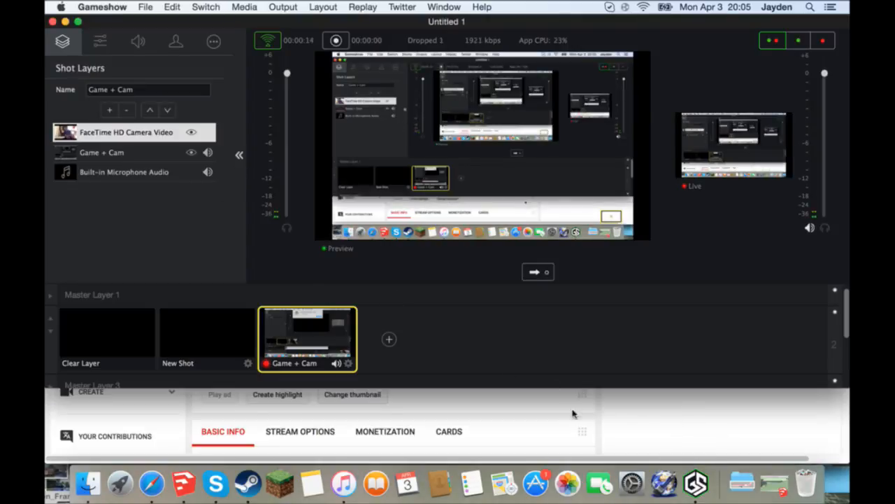
left_click(631, 426)
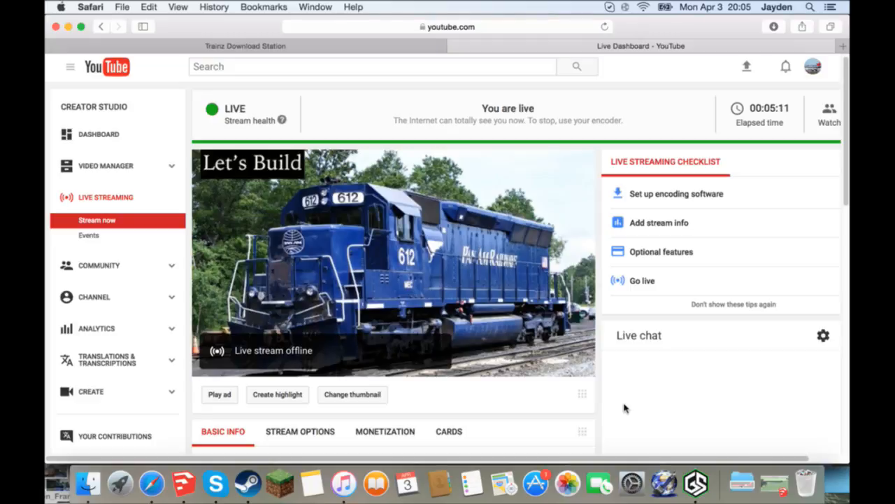
scroll(625, 408, "right", 2)
scroll(625, 407, "down", 7)
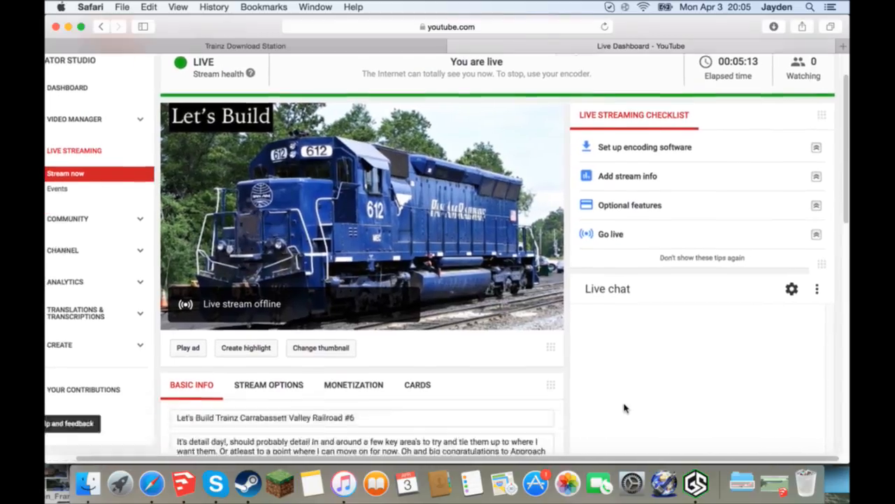
scroll(624, 408, "down", 5)
scroll(625, 406, "up", 10)
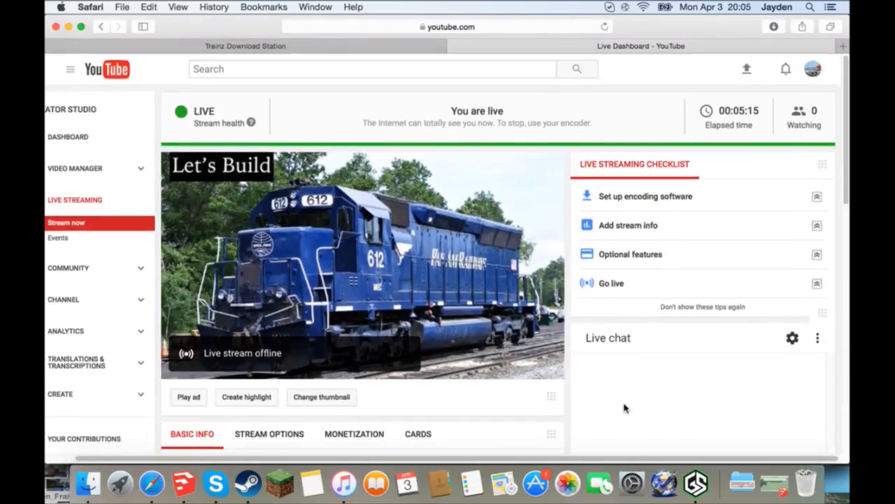
key("super+Tab")
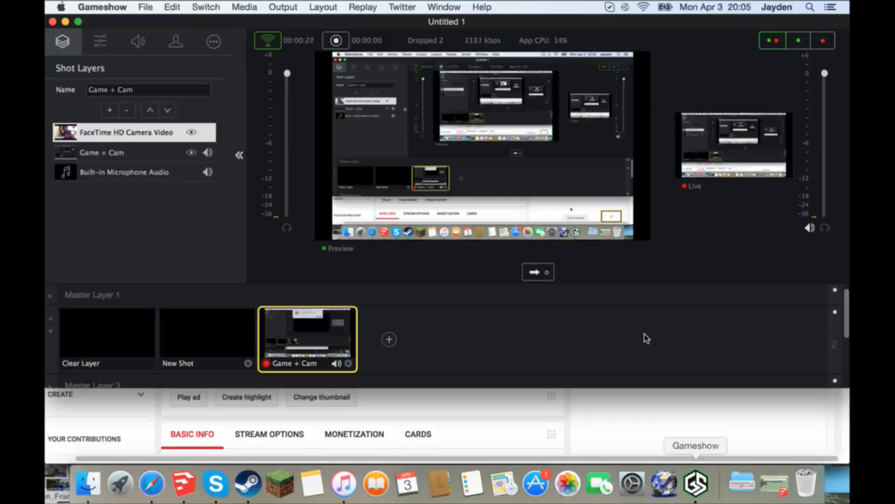
Switch to the Steam library and launch Trainz: A New Era.
left_click(468, 428)
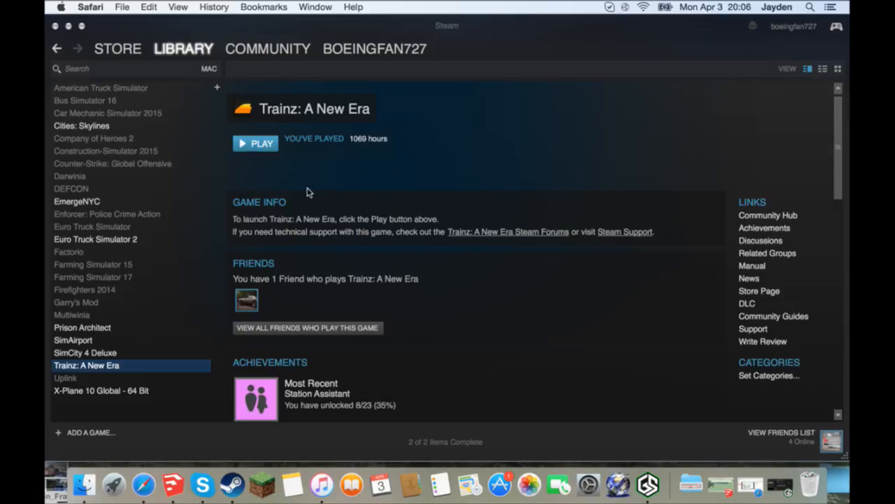
left_click(261, 144)
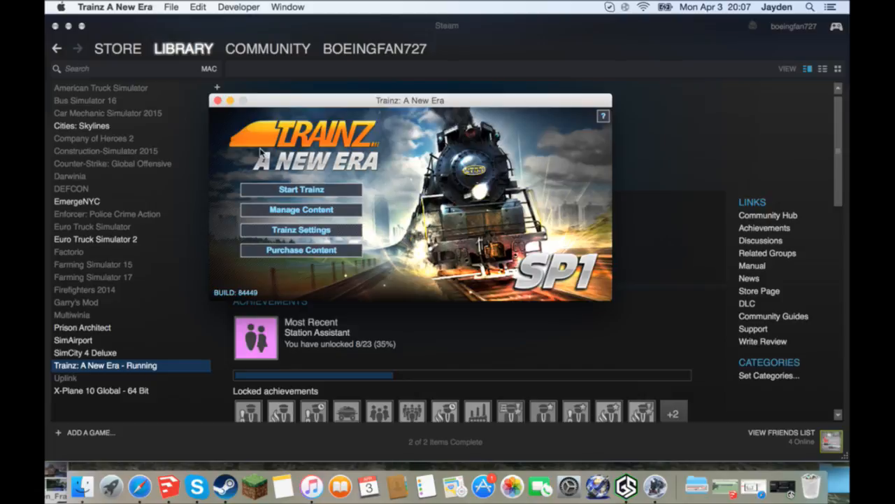
View the computer's system and hardware overview in About This Mac and close it.
left_click(61, 7)
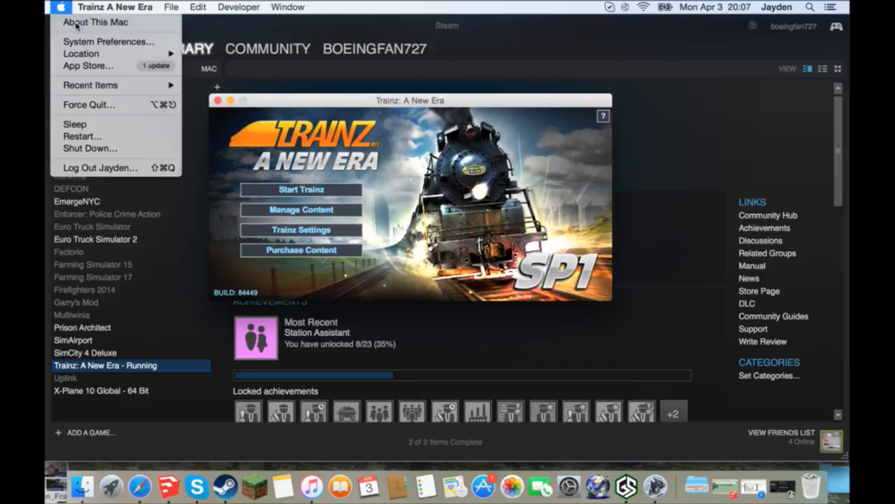
left_click(424, 8)
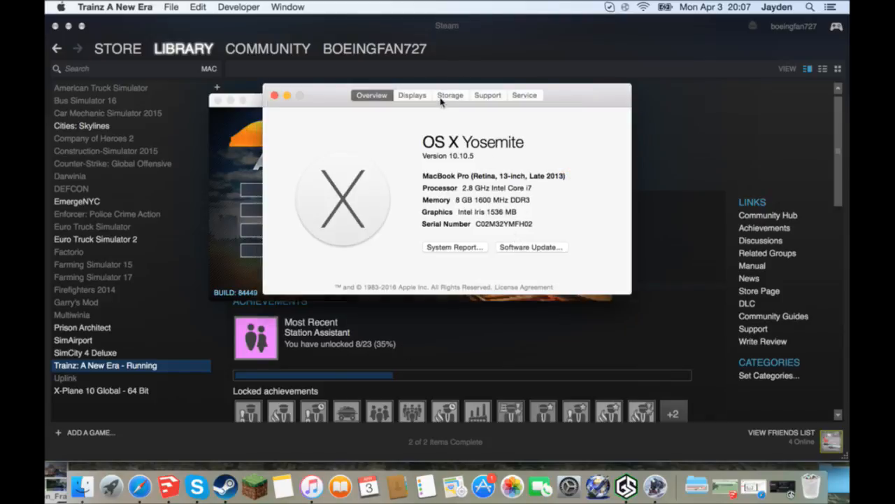
left_click(274, 95)
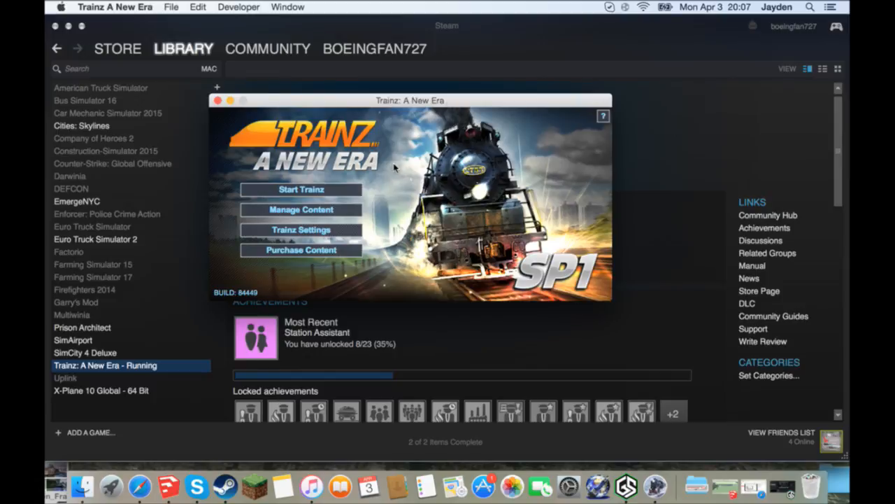
Minimize the Steam, Skype and iTunes windows and close the Steam chat and Friends windows.
left_click(77, 31)
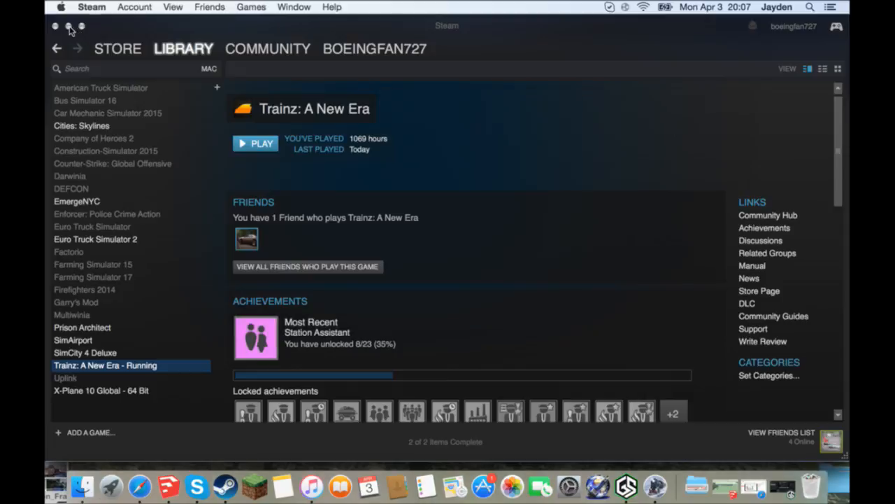
left_click(68, 27)
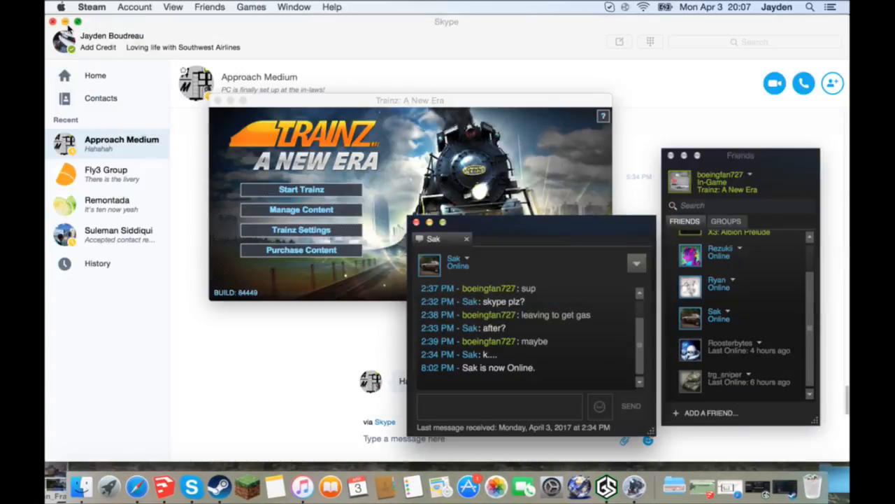
left_click(68, 27)
left_click(68, 26)
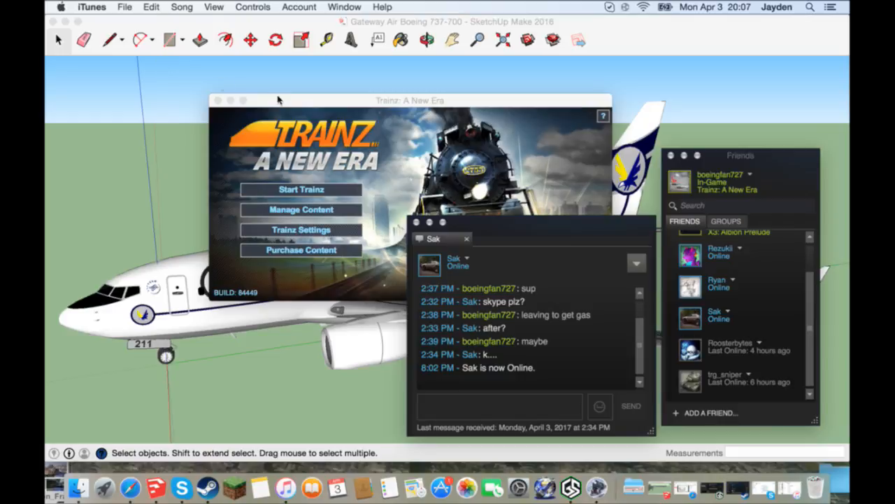
left_click(318, 108)
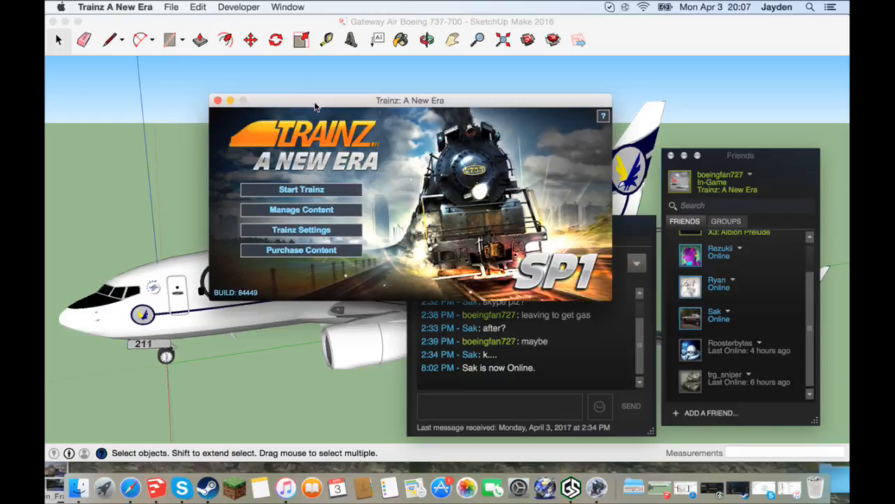
left_click(464, 319)
left_click(417, 223)
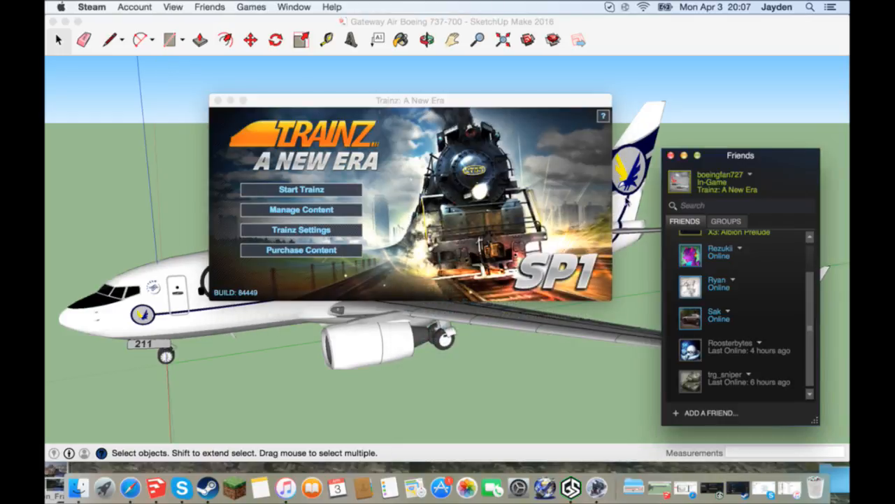
left_click(671, 155)
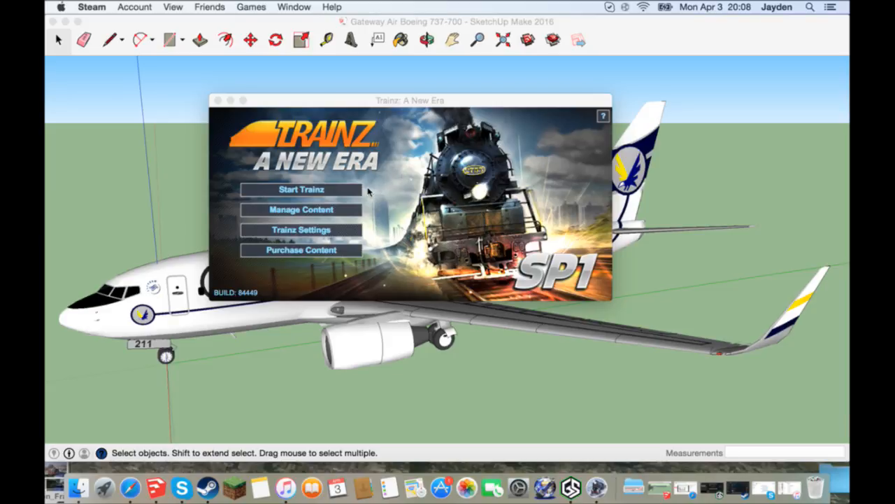
Start Trainz from its launcher and dismiss the Asset Download window without downloading anything.
left_click(356, 189)
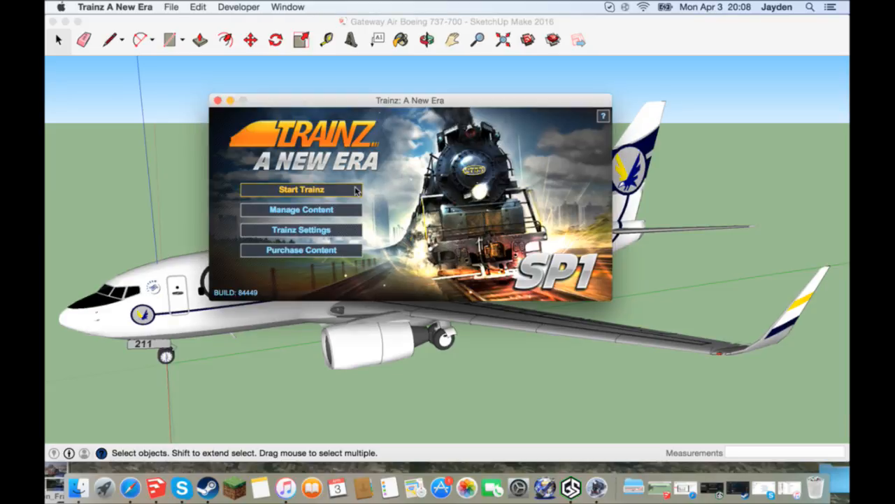
left_click(313, 190)
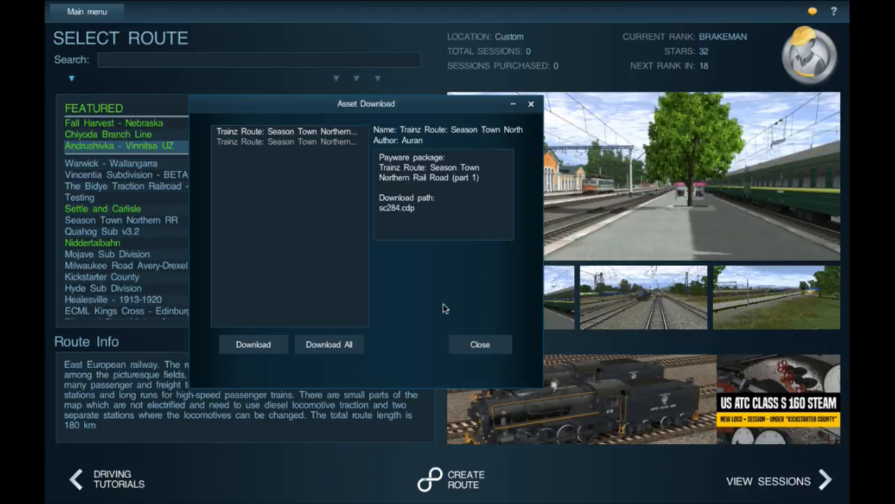
left_click(464, 345)
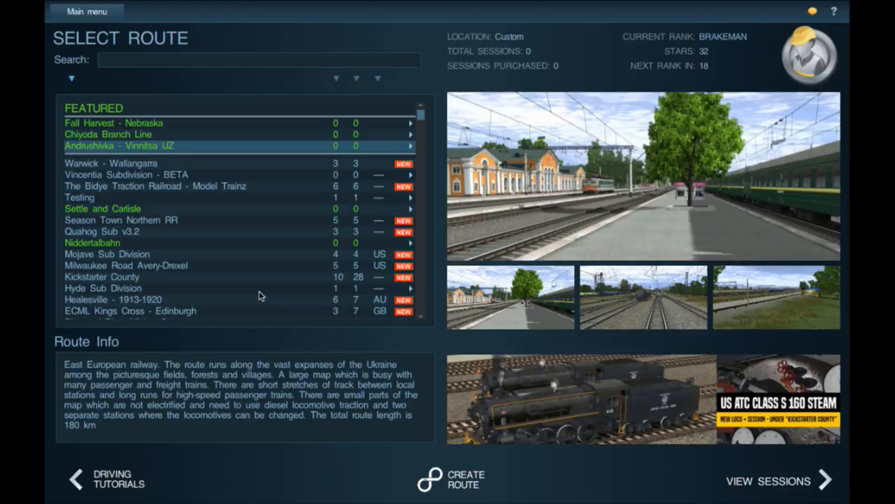
Open the Default - Autosave session of the Carrabassett Valley Railroad route for editing.
scroll(259, 296, "down", 3)
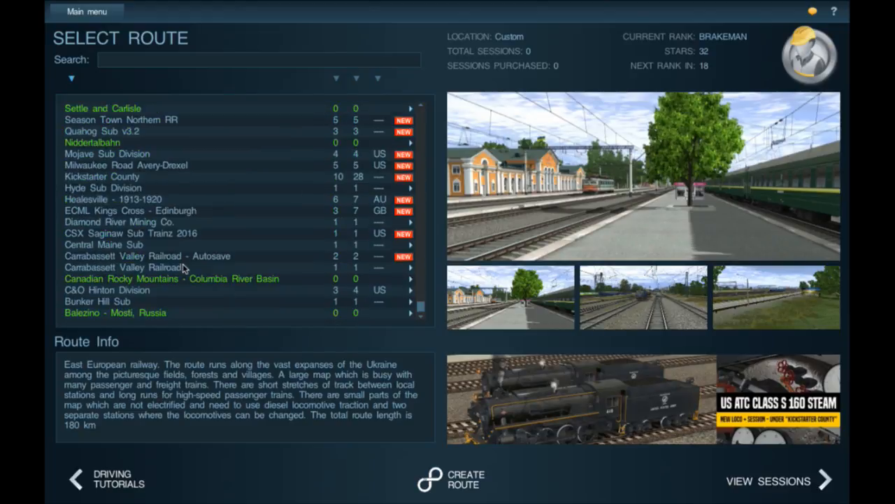
left_click(160, 268)
left_click(412, 270)
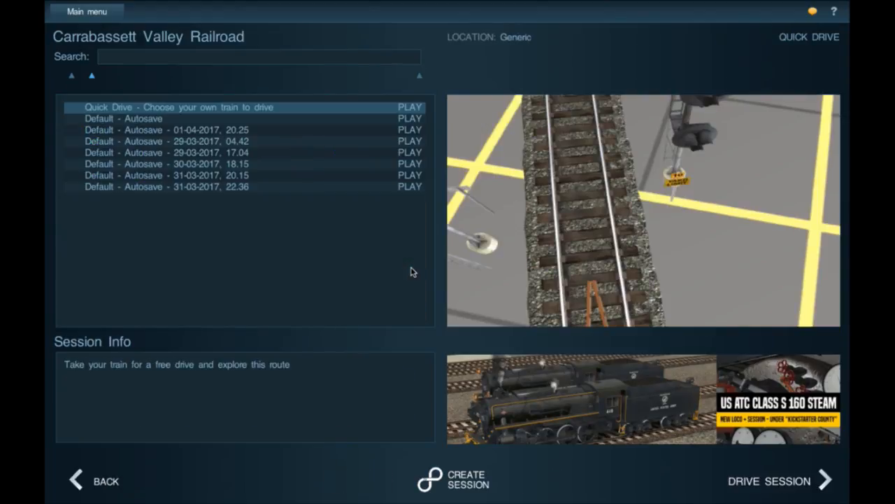
left_click(188, 118)
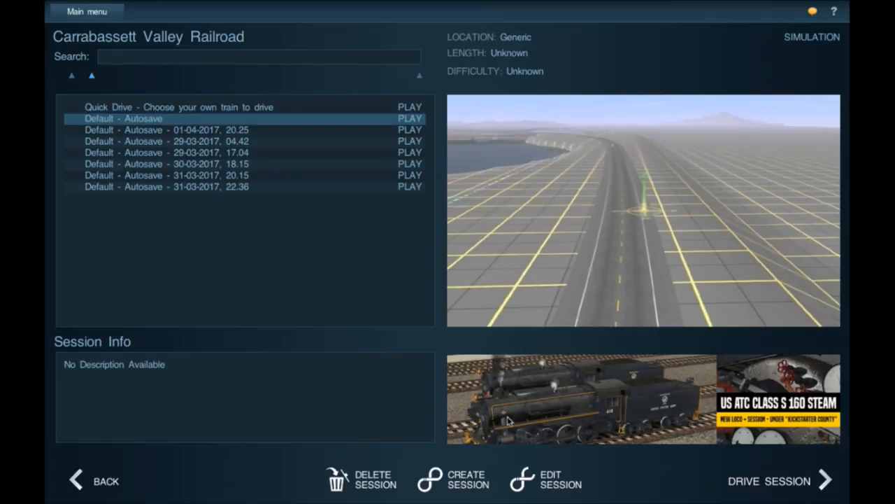
left_click(538, 483)
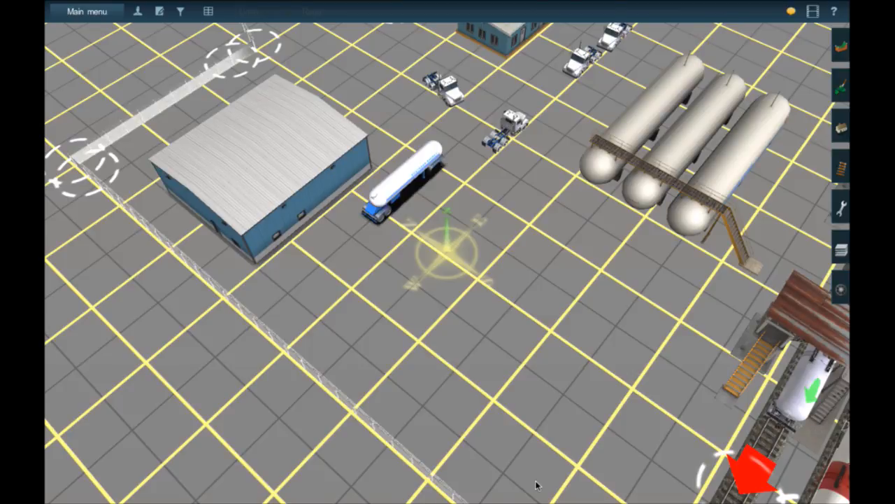
Examine the Northern Energy tank car loading yard, including its tracks, storage tanks, buildings and parked trucks.
right_click_drag(537, 485, 438, 435)
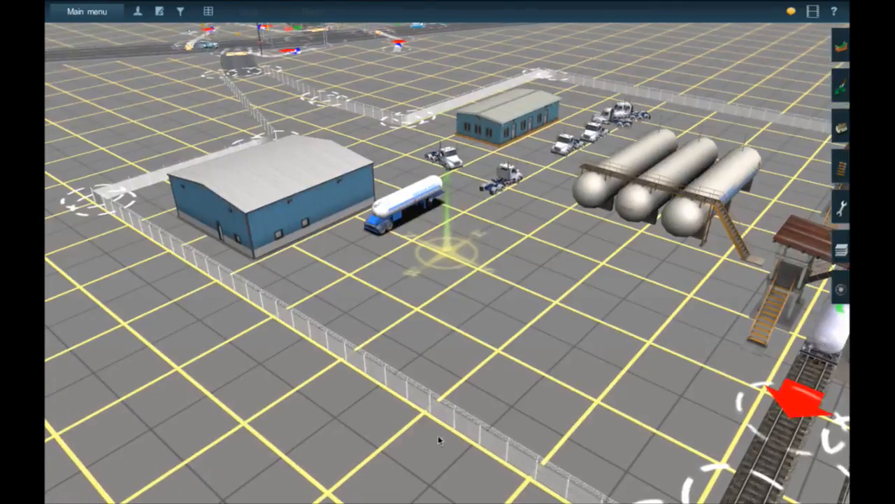
right_click_drag(483, 249, 536, 289)
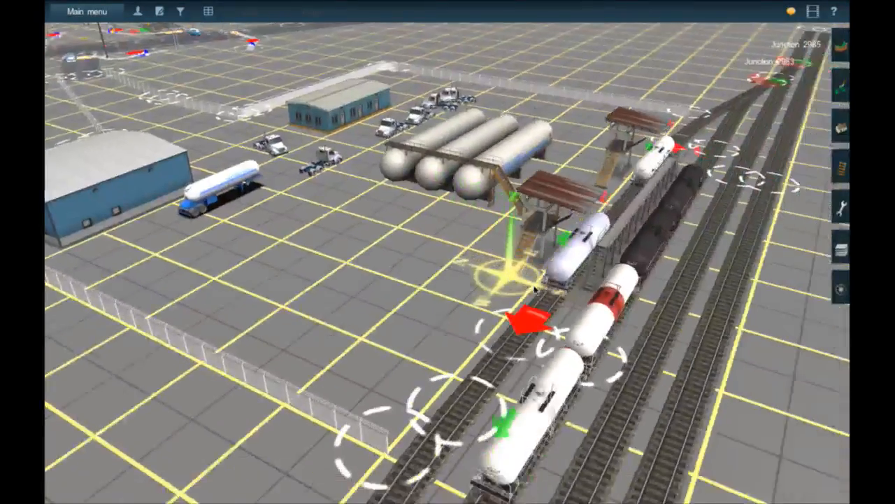
key("Right")
key("Up")
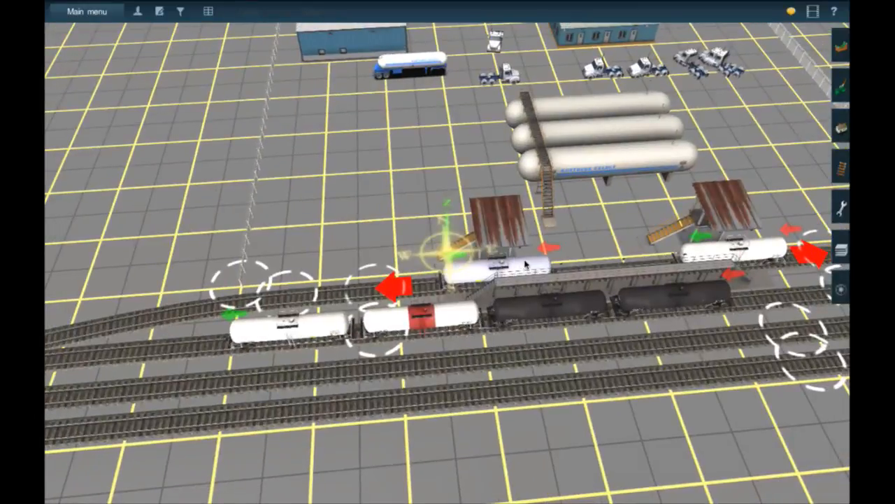
right_click_drag(525, 267, 480, 260)
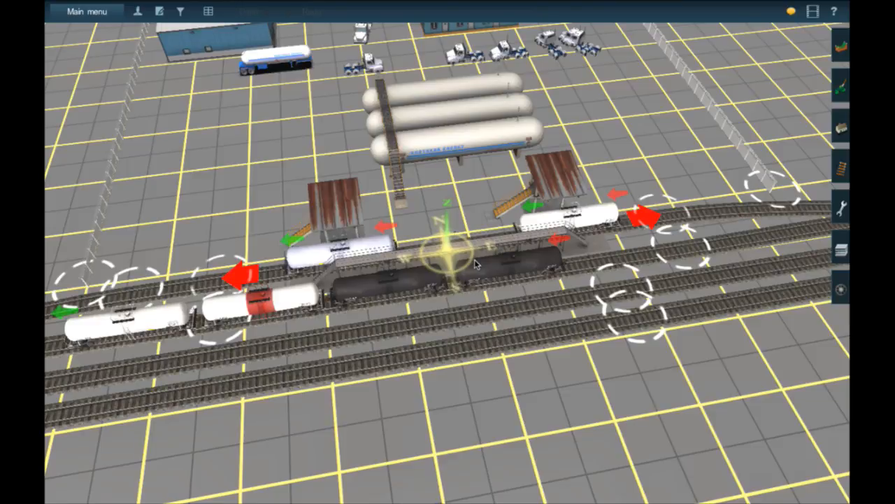
right_click_drag(387, 174, 452, 235)
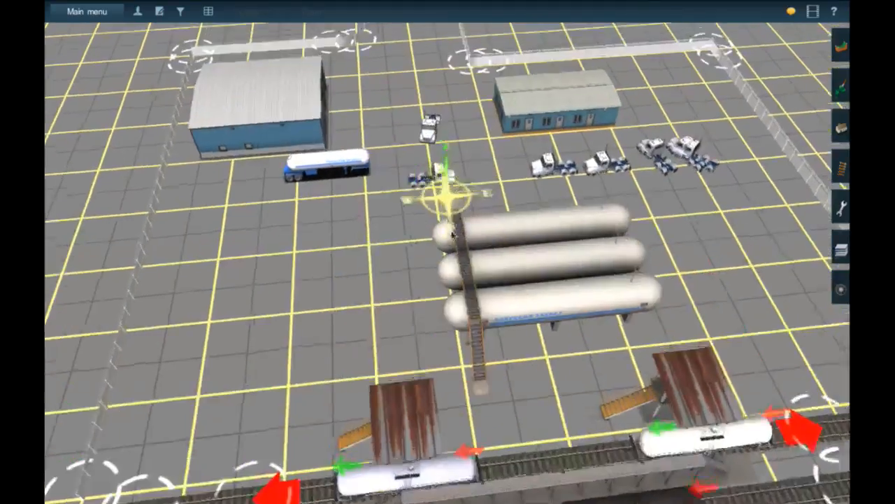
scroll(429, 227, "up", 5)
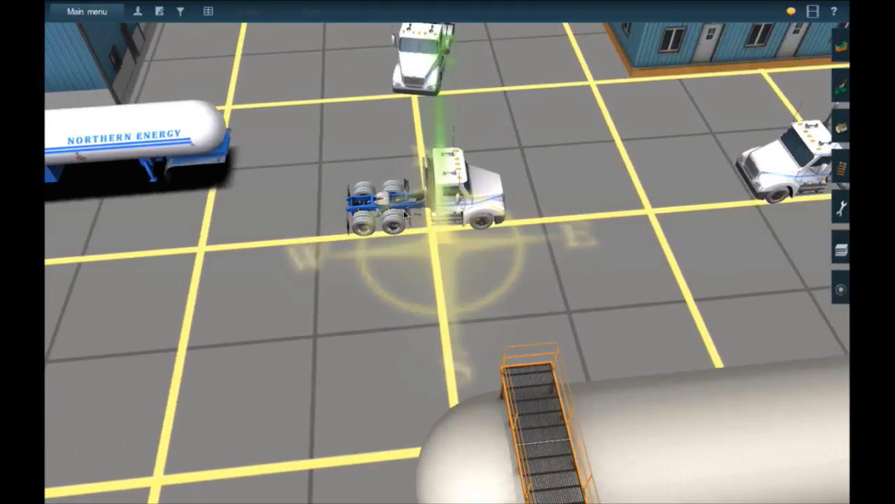
right_click(398, 212)
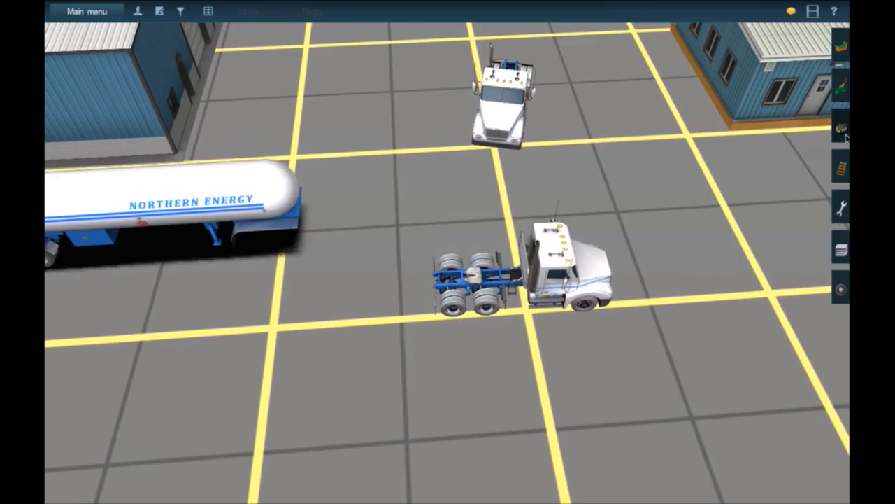
scroll(490, 196, "down", 5)
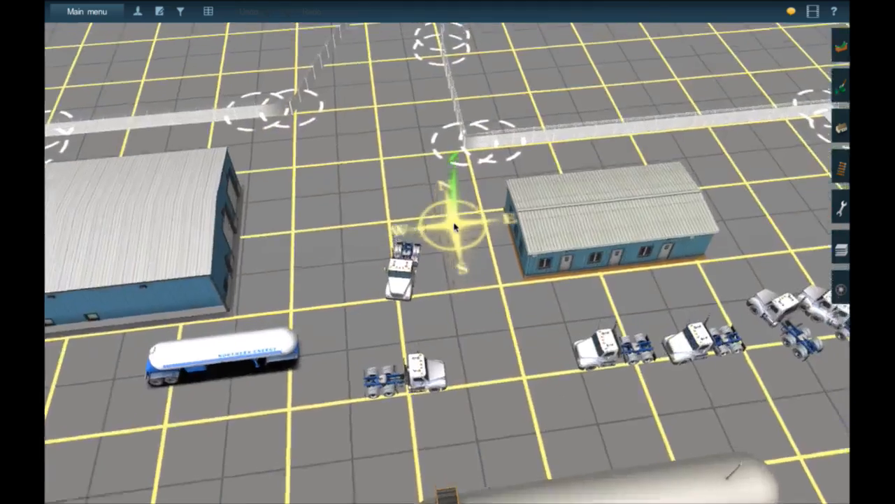
Examine the yard's fenced entrance and the main road intersection with its side roads and traffic signals.
right_click_drag(455, 227, 460, 200)
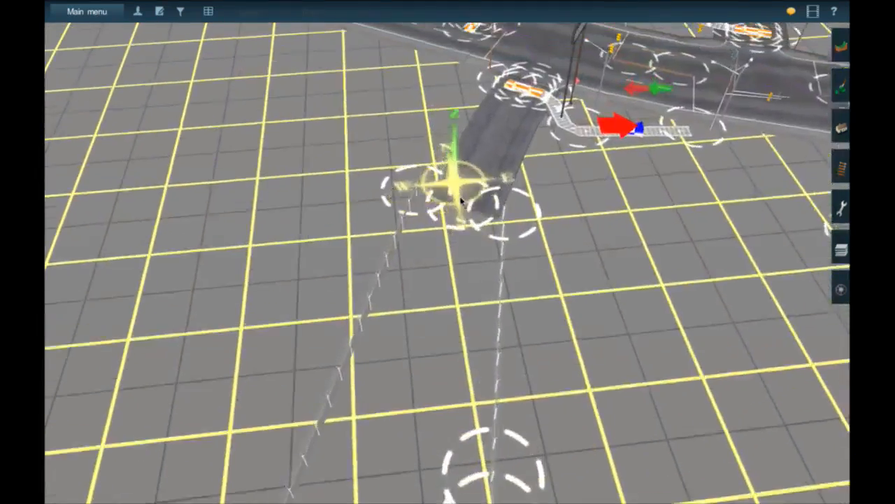
scroll(462, 203, "down", 5)
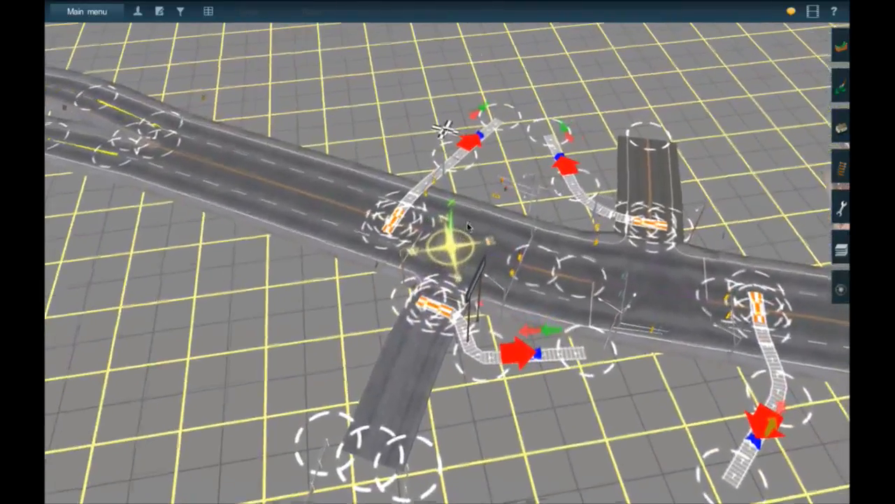
key("Down")
key("Left")
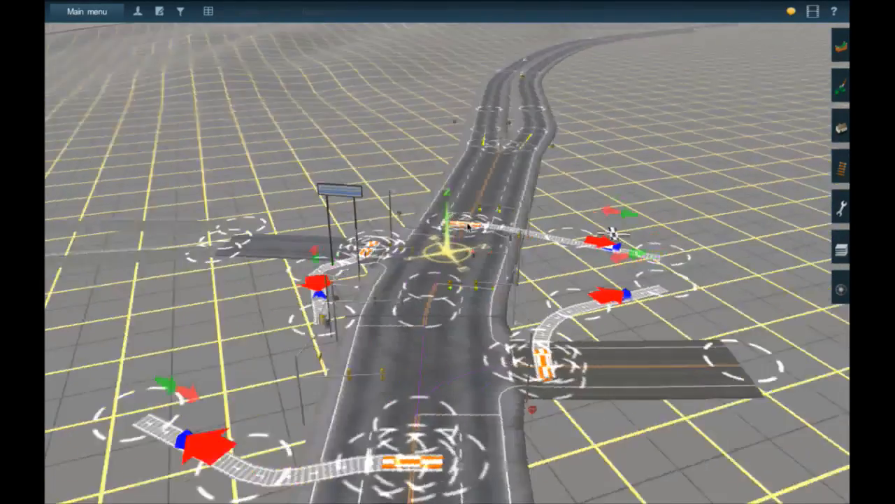
key("Left")
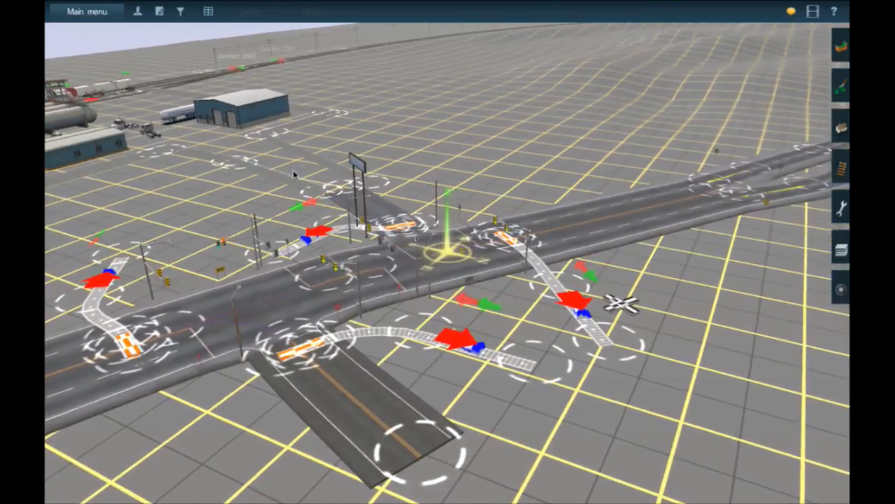
Examine the Northern Energy yard again, including its office, warehouse and storage tanks, and look closely at the parked semi trucks.
key("Left")
right_click(84, 125)
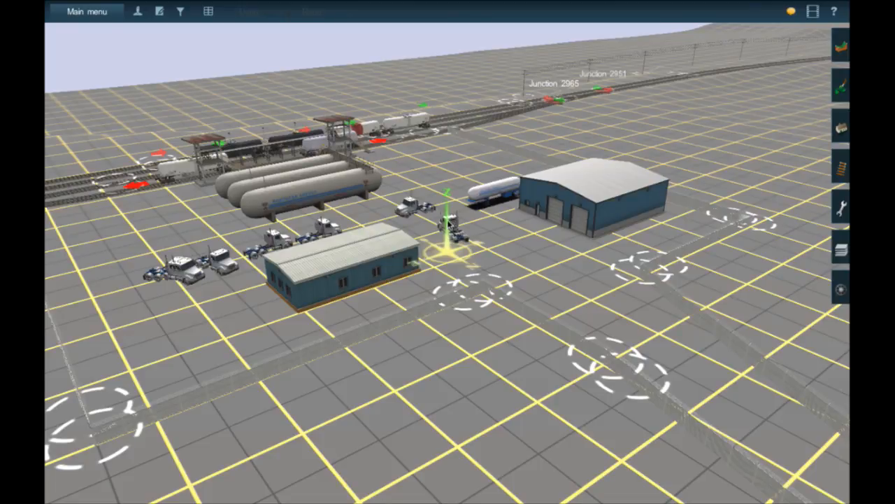
right_click(484, 242)
right_click(367, 236)
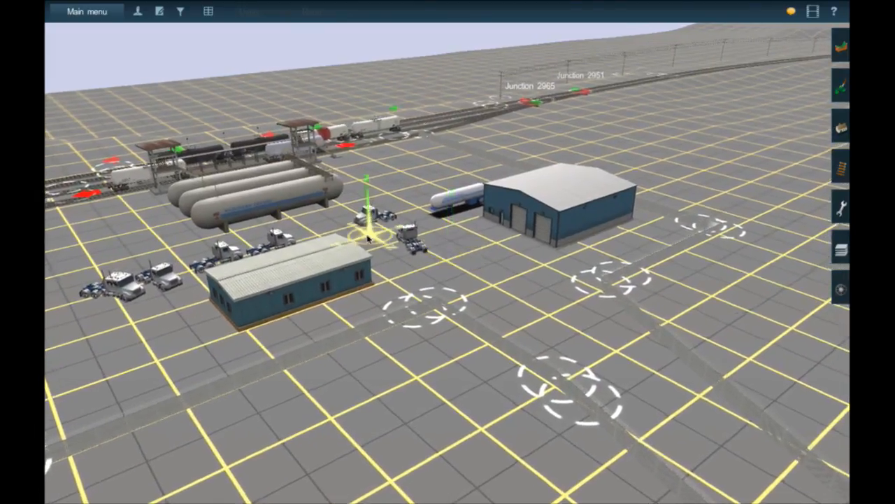
scroll(369, 238, "up", 4)
right_click(282, 290)
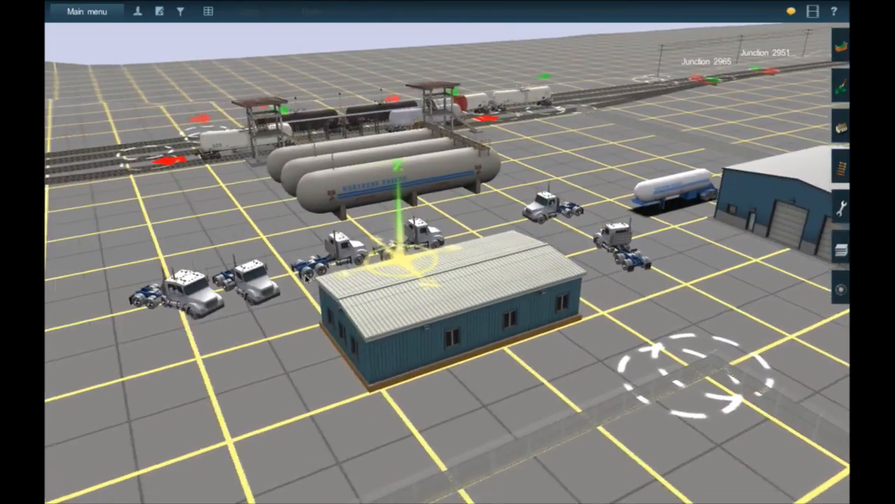
scroll(249, 281, "up", 5)
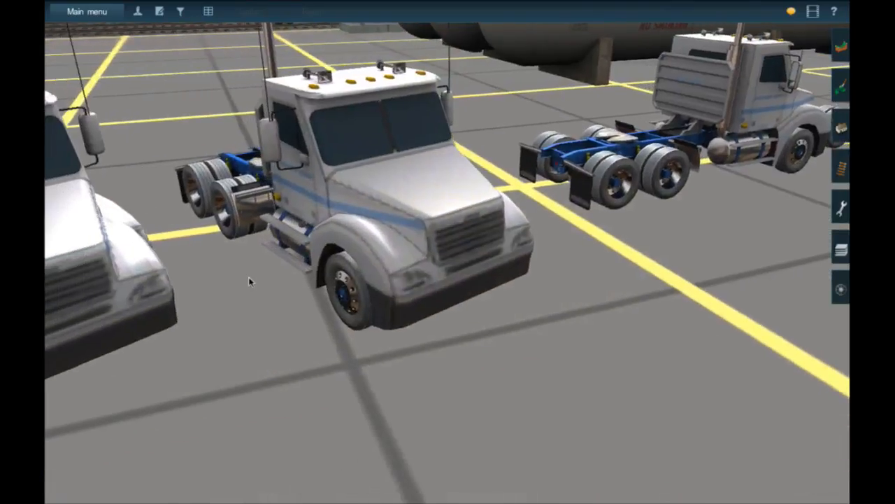
scroll(249, 282, "down", 8)
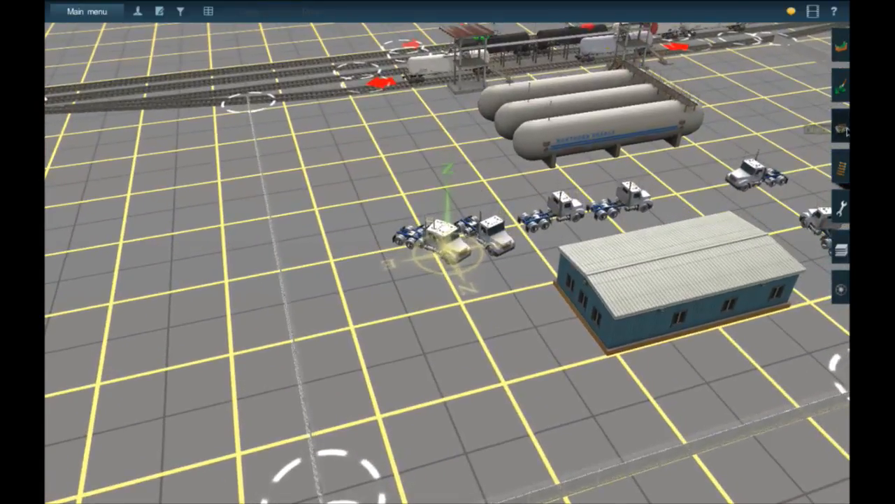
Move one of the two adjacent semi trucks parked beside the office away from its neighbour.
left_click(840, 128)
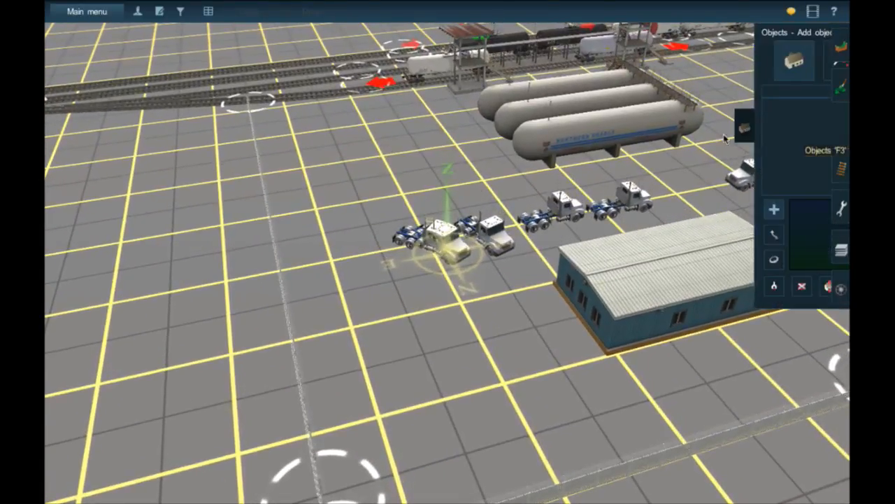
left_click(731, 238)
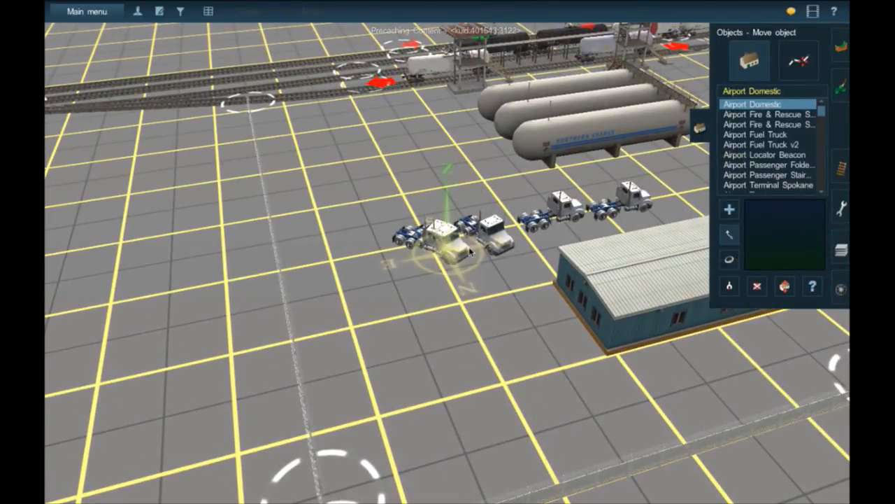
left_click_drag(470, 252, 451, 305)
Examine the parked semi trucks up close, including their cabs, rear wheels and side lettering.
right_click(492, 264)
scroll(484, 262, "up", 5)
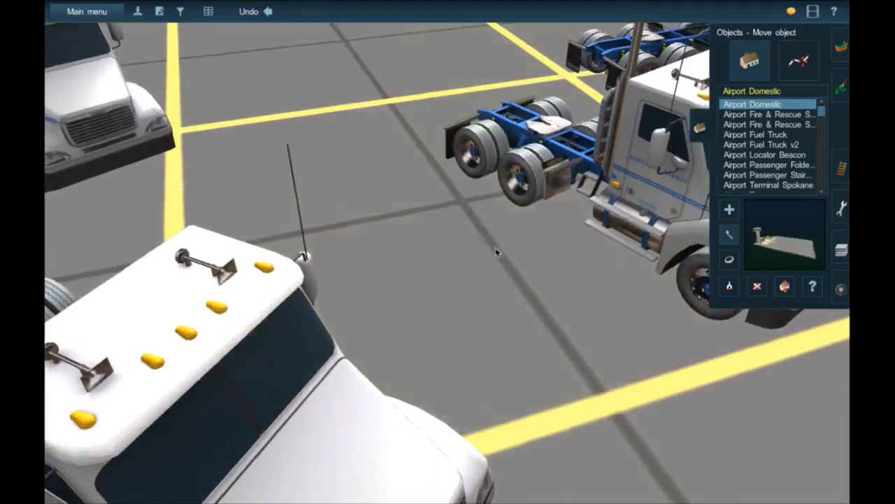
right_click_drag(496, 252, 502, 232)
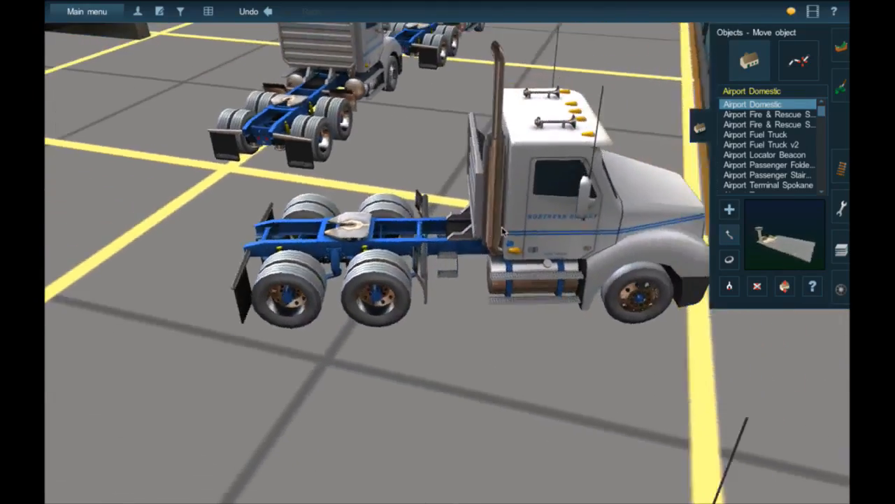
scroll(503, 232, "down", 3)
right_click_drag(514, 105, 516, 162)
key("Left")
Examine the Northern Energy tank trailer beside the blue warehouse from the front, both sides and ground level.
right_click(257, 267)
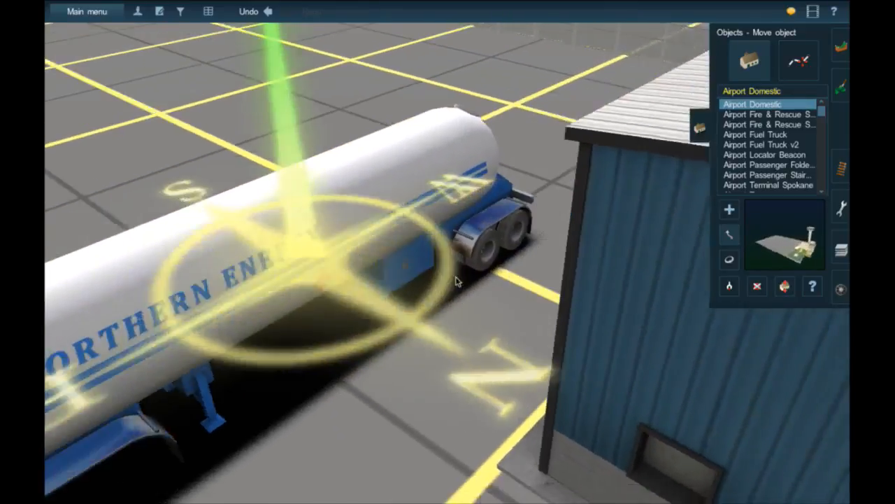
right_click(400, 278)
right_click(467, 308)
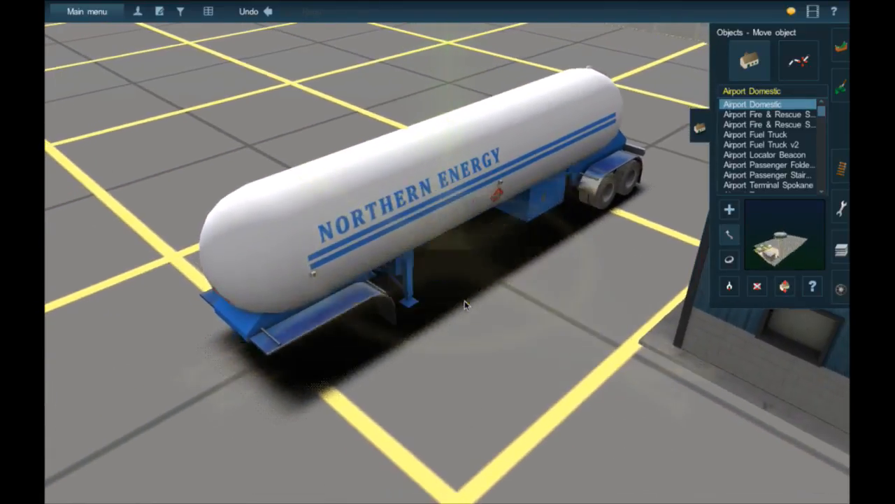
key("Down")
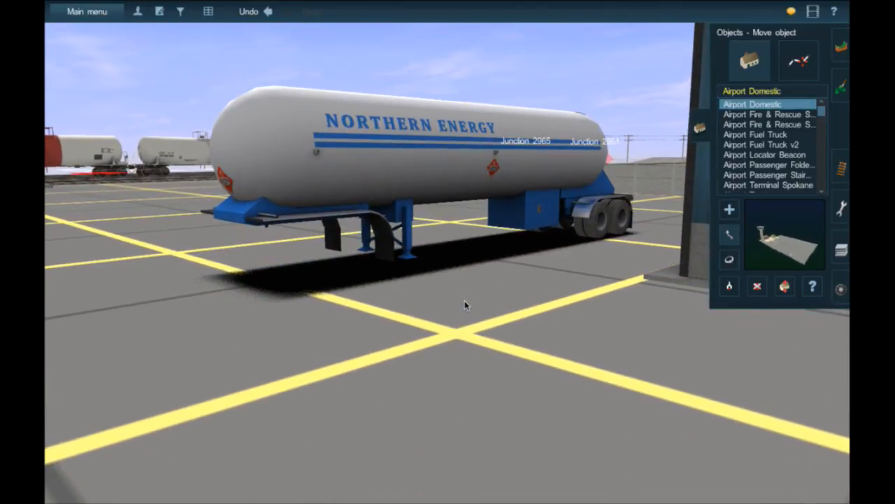
key("Left")
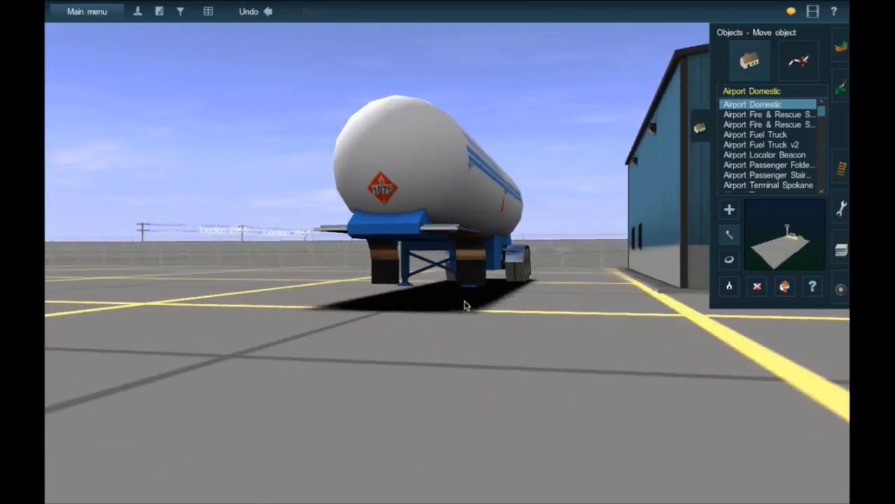
key("Left")
key("Up")
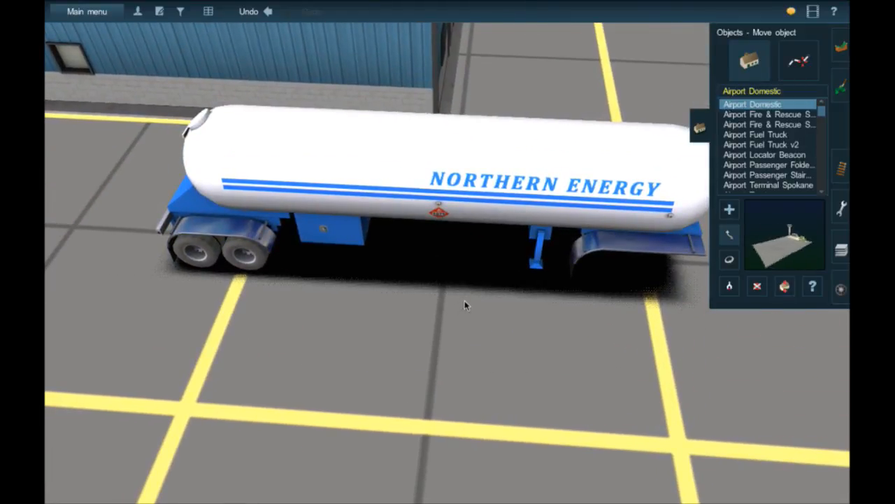
scroll(460, 279, "down", 5)
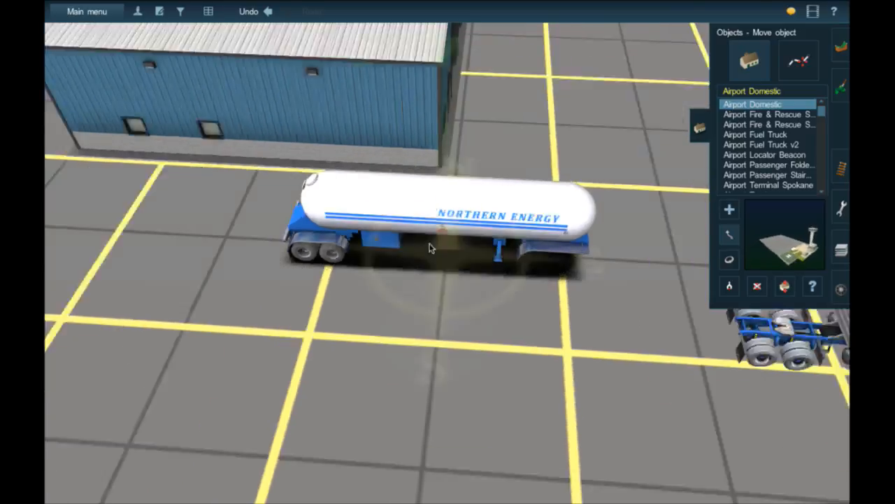
Survey the route from the Northern Energy yard along the roads and streams to the riverside town.
scroll(478, 200, "down", 10)
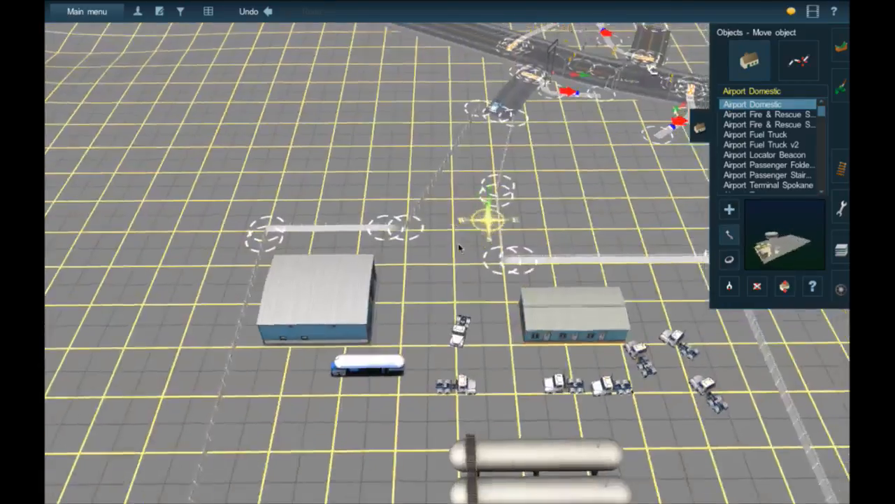
scroll(443, 231, "down", 10)
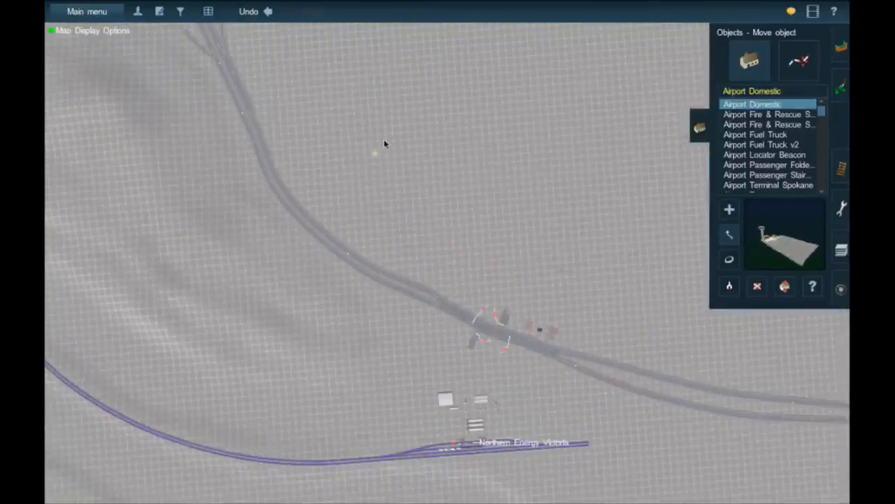
scroll(366, 145, "up", 10)
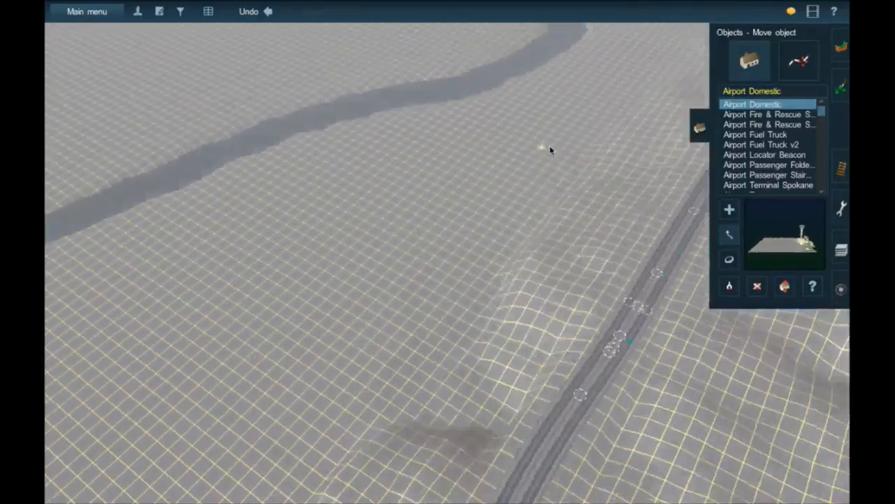
right_click_drag(550, 149, 440, 106)
scroll(429, 168, "up", 8)
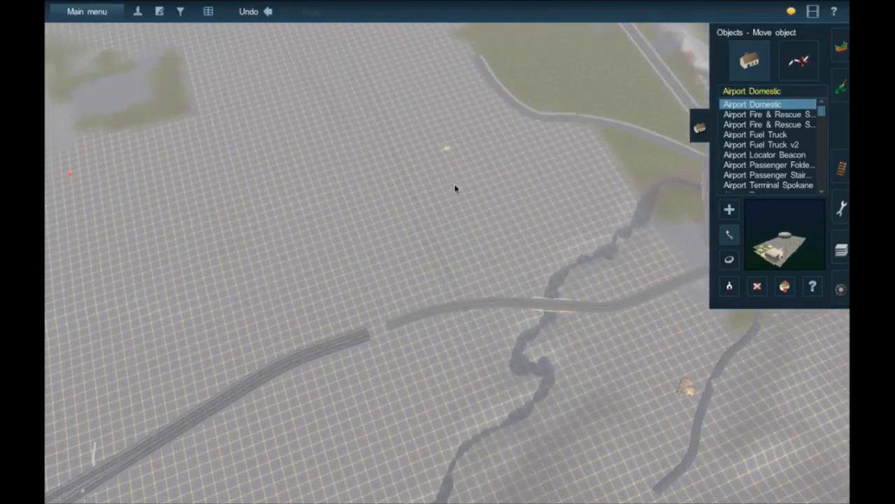
scroll(466, 222, "down", 10)
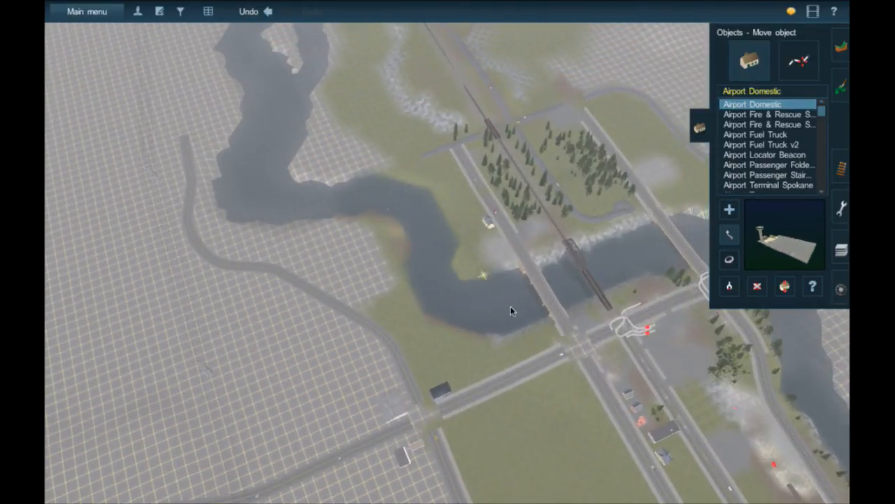
right_click_drag(513, 316, 475, 223)
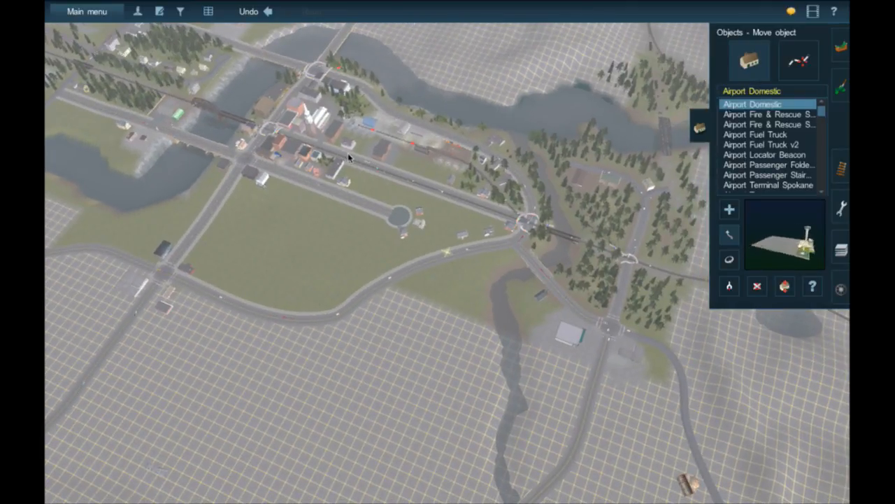
scroll(348, 155, "up", 5)
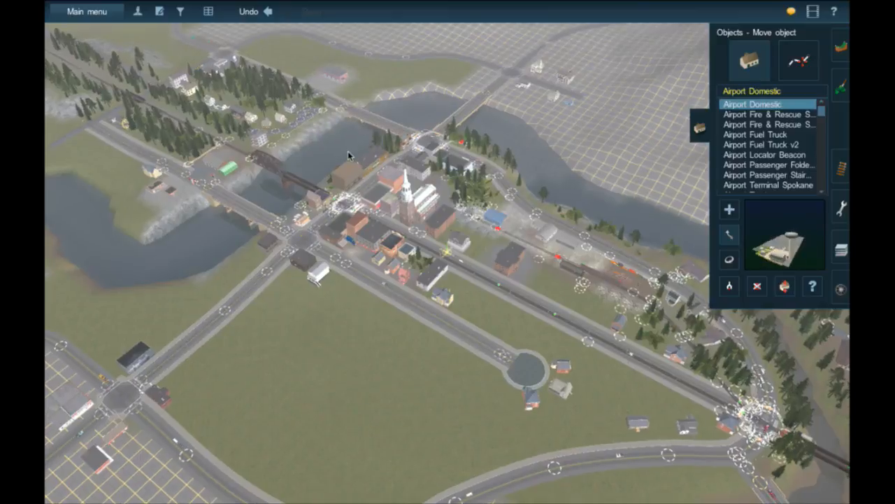
Examine the town's main street with its street-running track, buildings, church and the intersection near the river bridge.
scroll(430, 240, "up", 10)
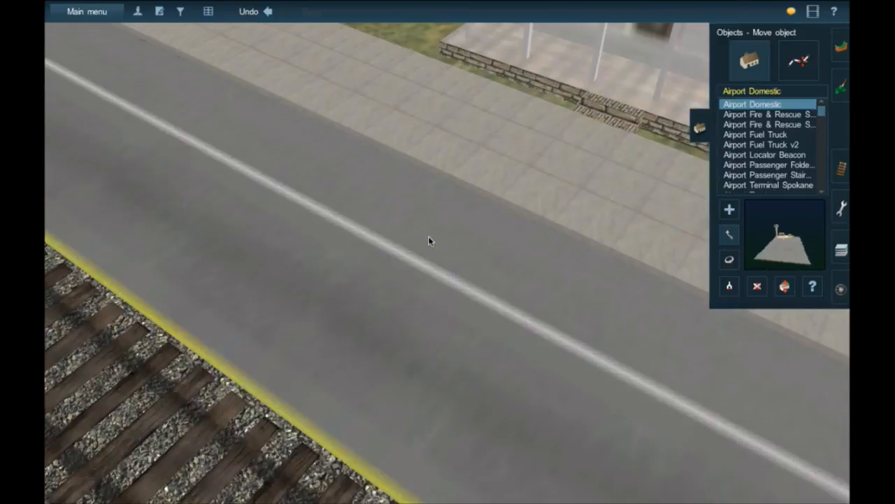
scroll(430, 240, "down", 8)
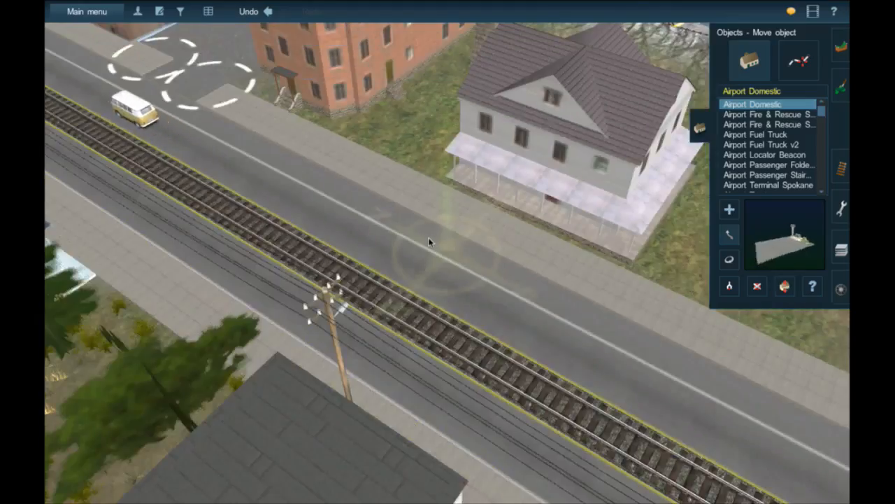
scroll(430, 240, "up", 5)
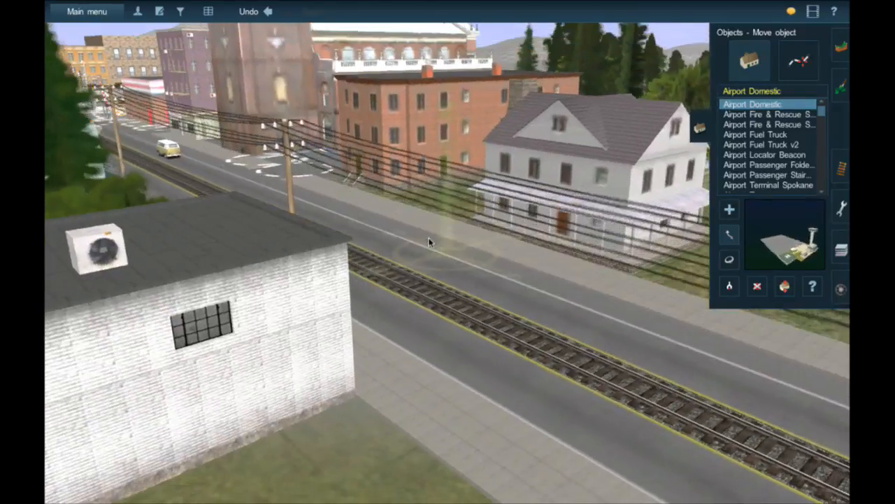
scroll(429, 241, "up", 8)
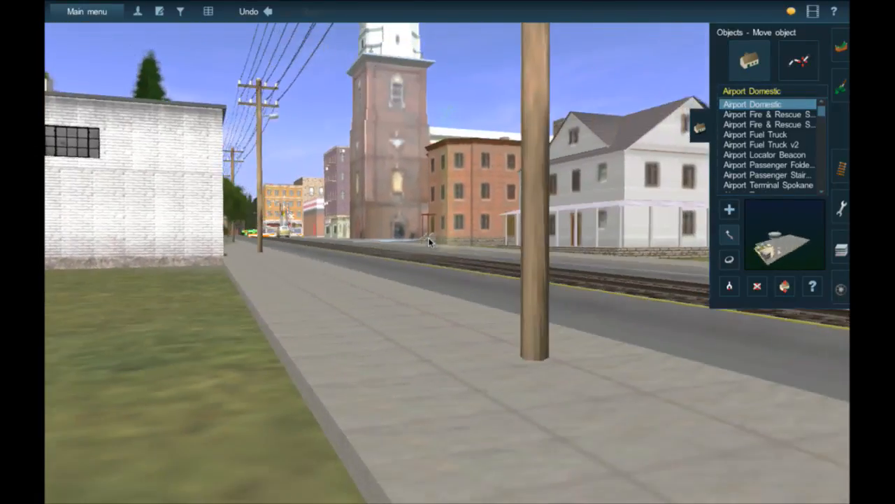
scroll(429, 241, "down", 6)
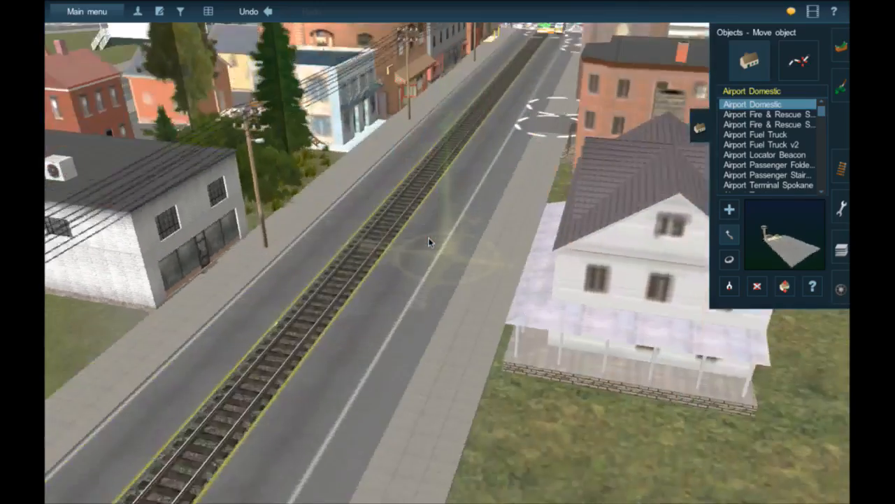
scroll(429, 239, "down", 3)
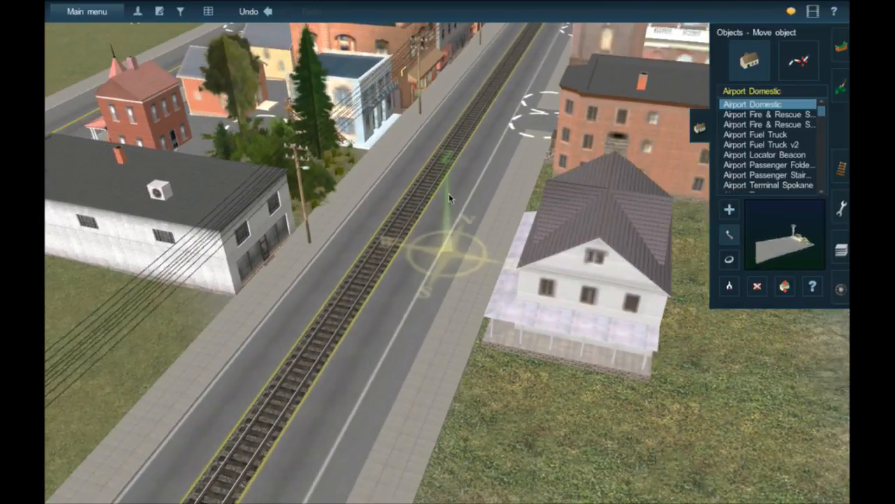
right_click_drag(467, 163, 481, 151)
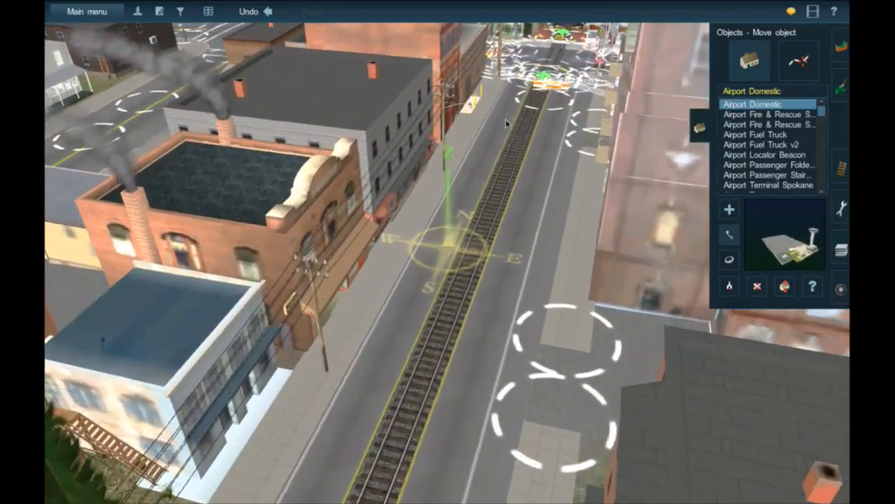
right_click(505, 124)
scroll(501, 123, "down", 3)
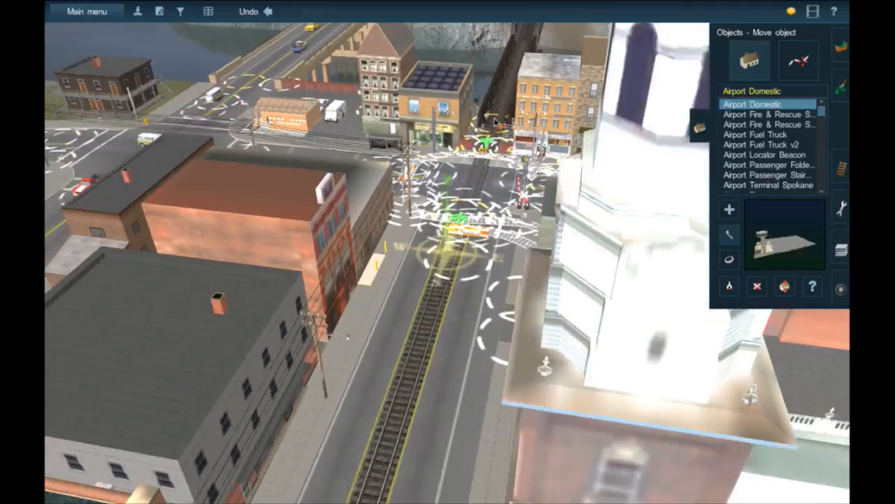
Follow the high-voltage transmission line across the undecorated grid terrain, past the substation and road, to the river.
right_click_drag(466, 270, 465, 93)
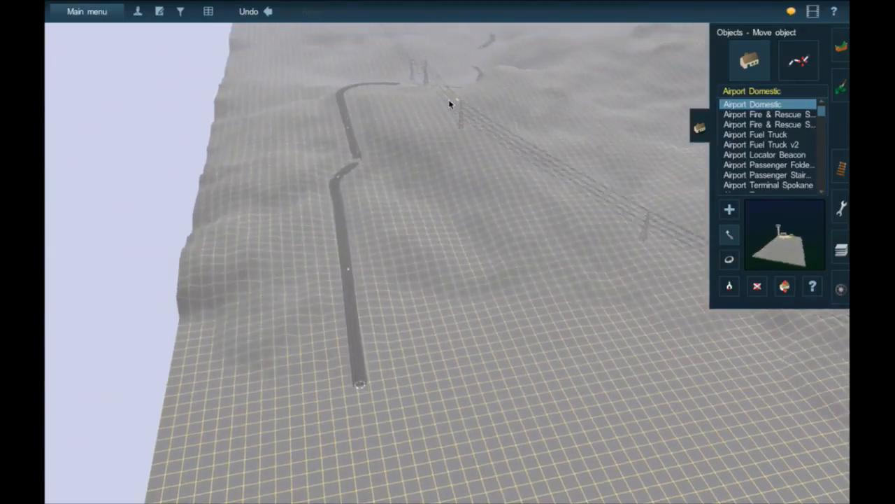
right_click_drag(353, 236, 409, 177)
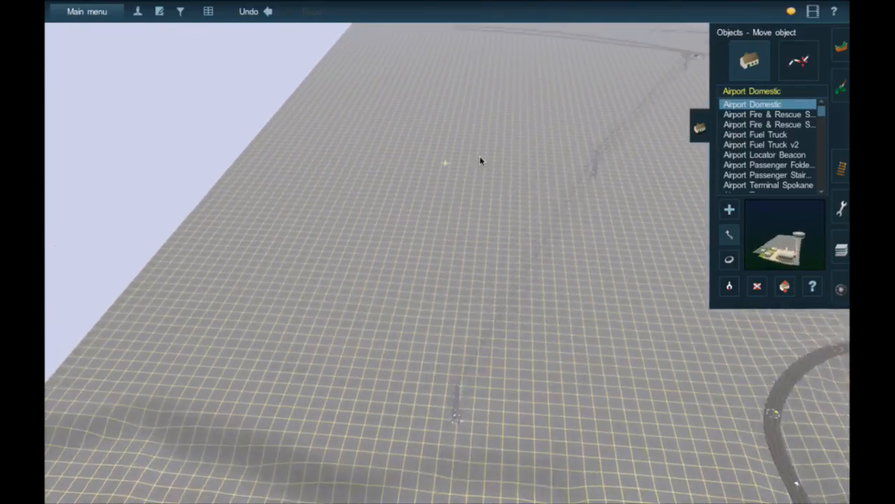
right_click_drag(457, 238, 449, 226)
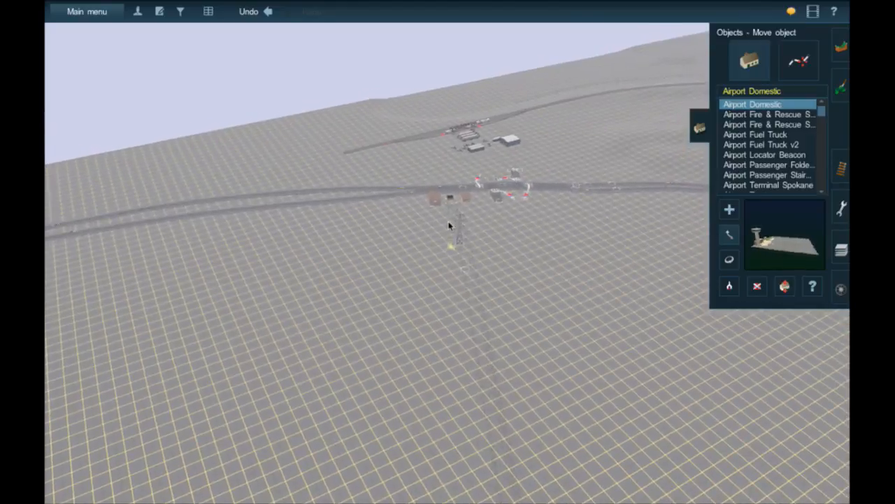
scroll(446, 227, "up", 3)
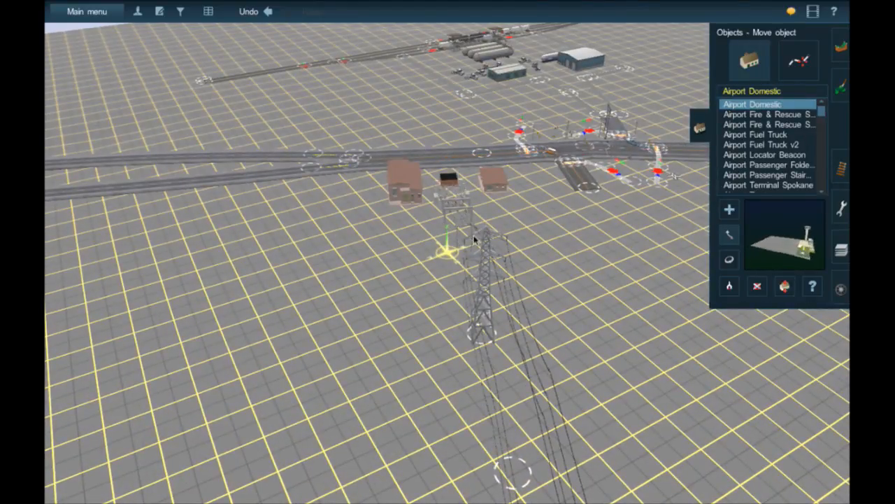
right_click_drag(451, 223, 543, 131)
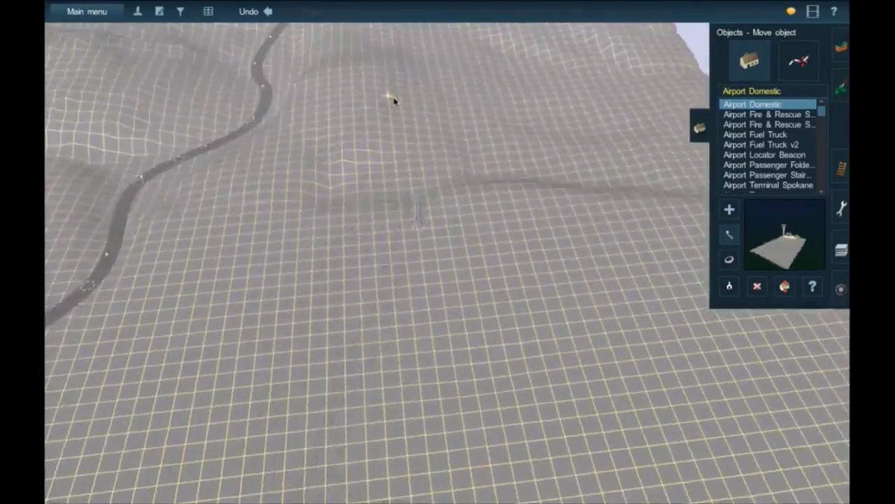
mouse_move(394, 102)
right_mouse_down()
mouse_move(434, 96)
mouse_move(390, 116)
right_mouse_up()
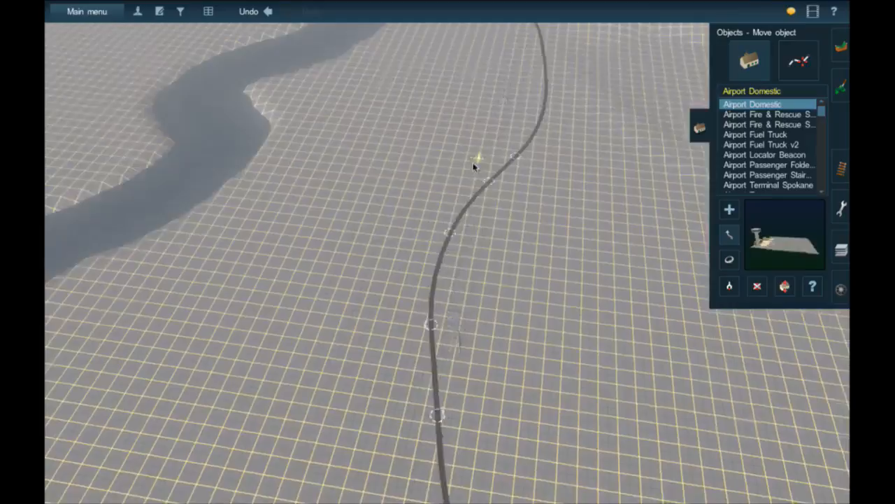
right_click_drag(474, 167, 456, 219)
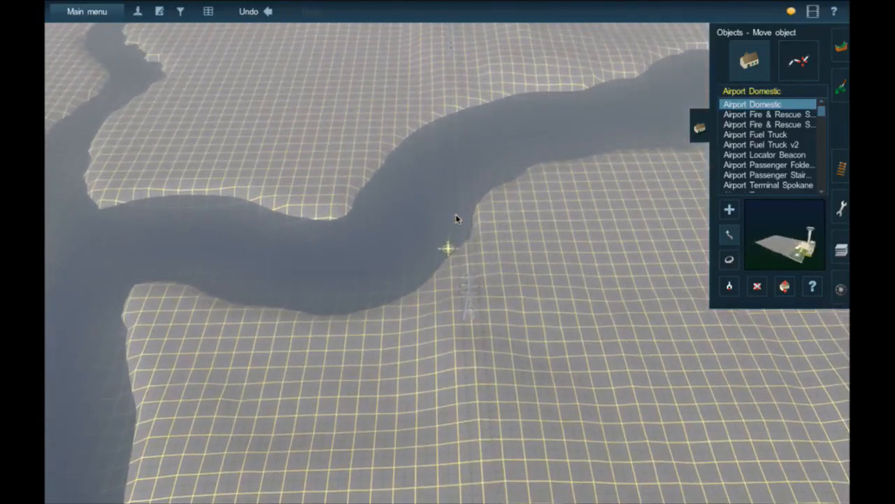
Examine the transmission towers and wires at the river crossing from a low angle and from above.
key("Down")
key("Right")
key("Up")
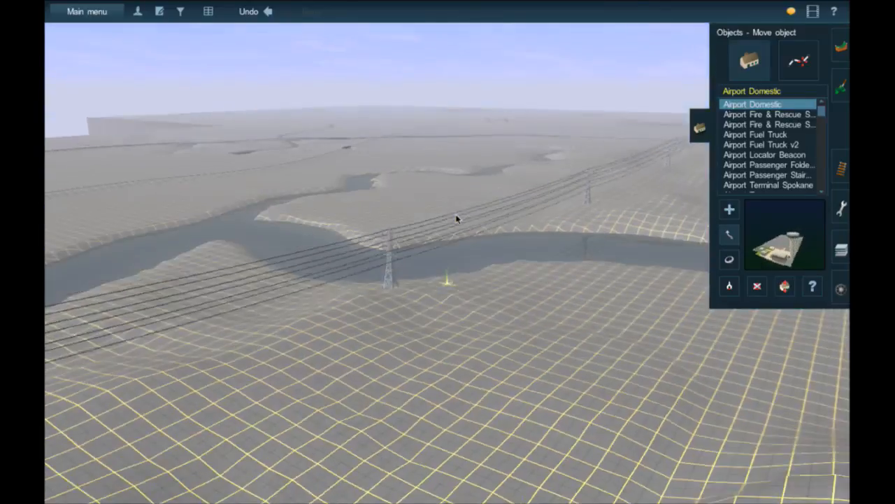
key("Up")
right_click_drag(455, 219, 421, 256)
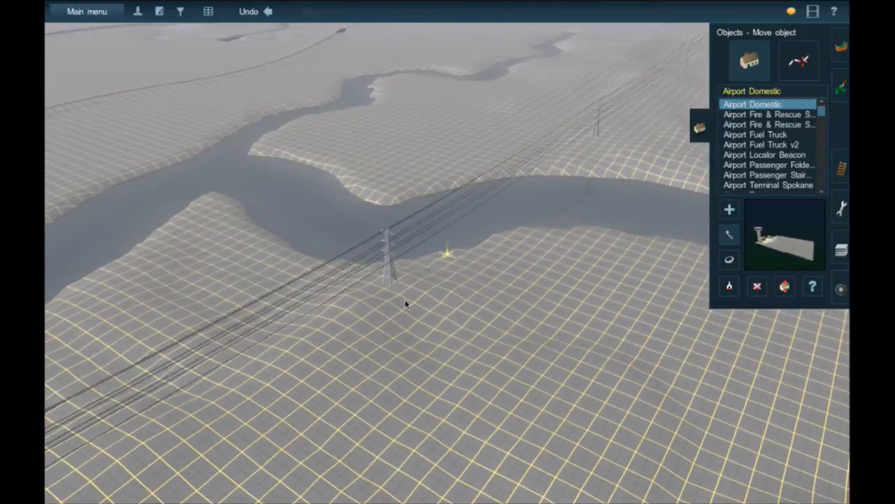
right_click_drag(411, 293, 438, 243)
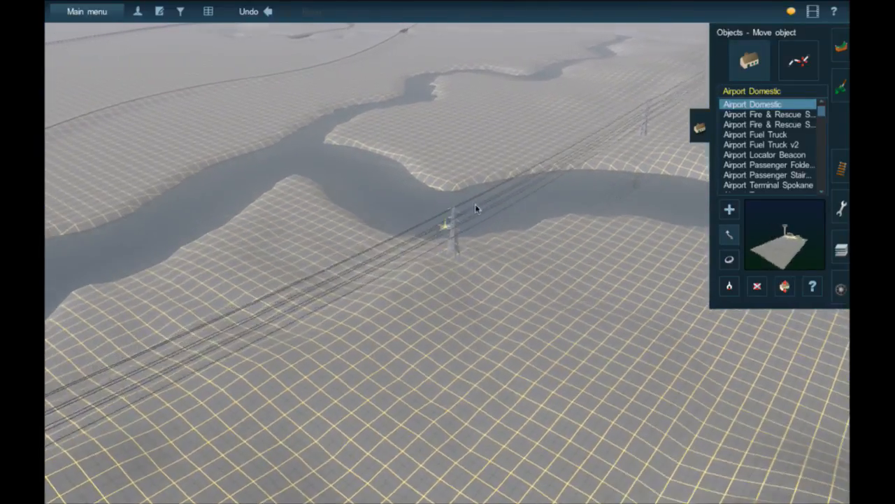
right_click_drag(475, 204, 502, 280)
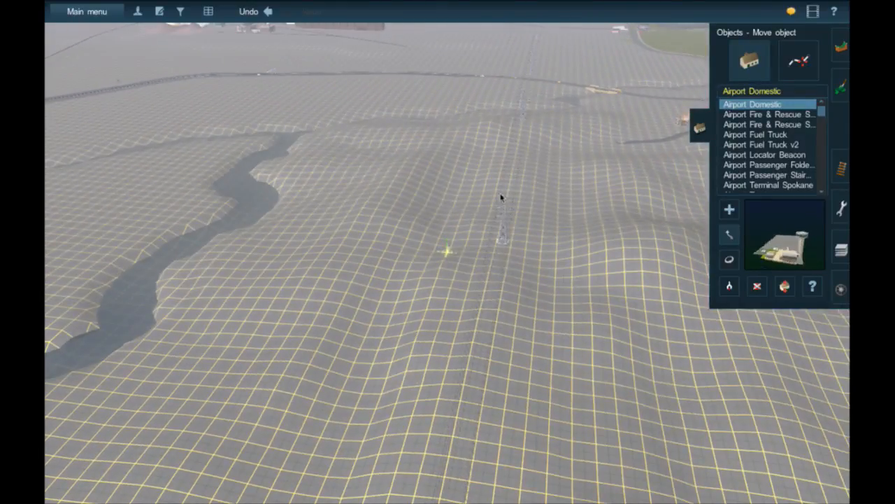
Inspect the industrial complex with its long brick mill, white buildings, storage tanks, silos and rail sidings.
right_click_drag(508, 145, 420, 206)
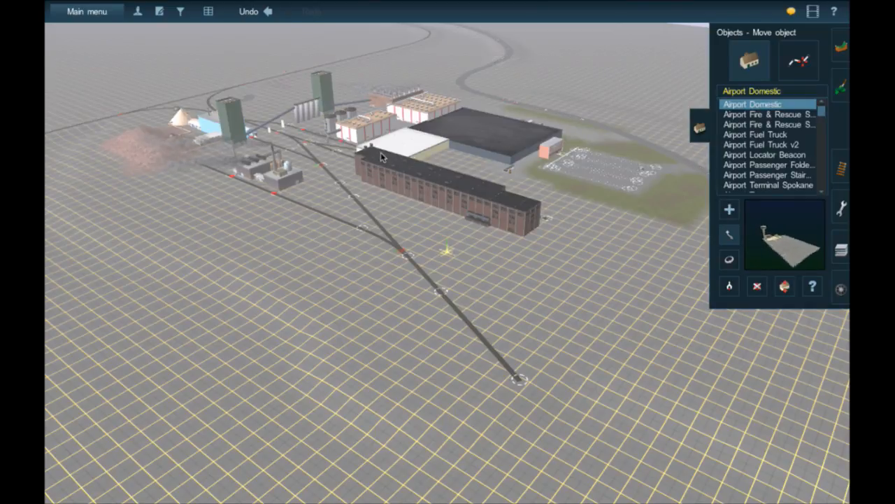
scroll(420, 263, "up", 10)
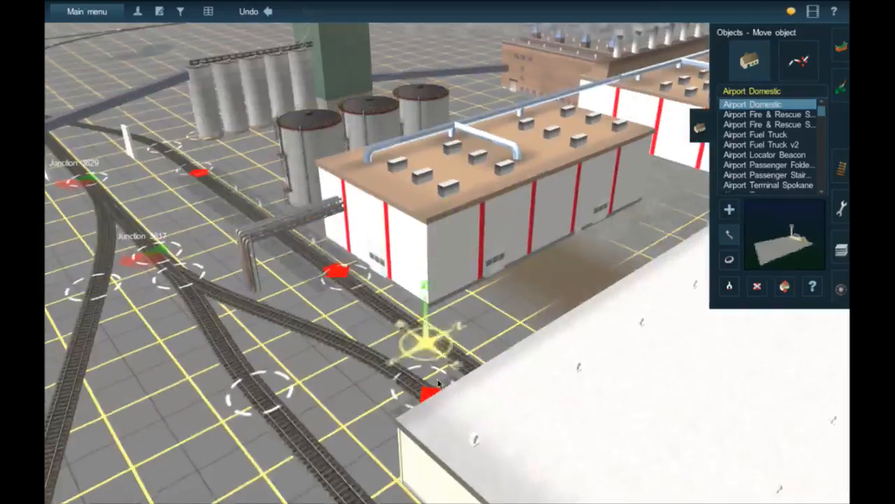
scroll(439, 383, "down", 10)
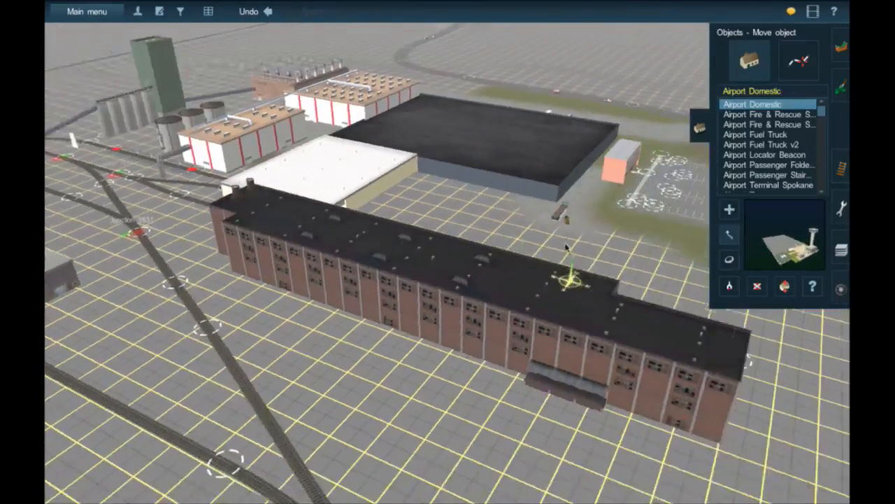
Examine the Warren Dam sign, parking area and picnic tables beside the lakeside road.
right_click_drag(567, 247, 478, 250)
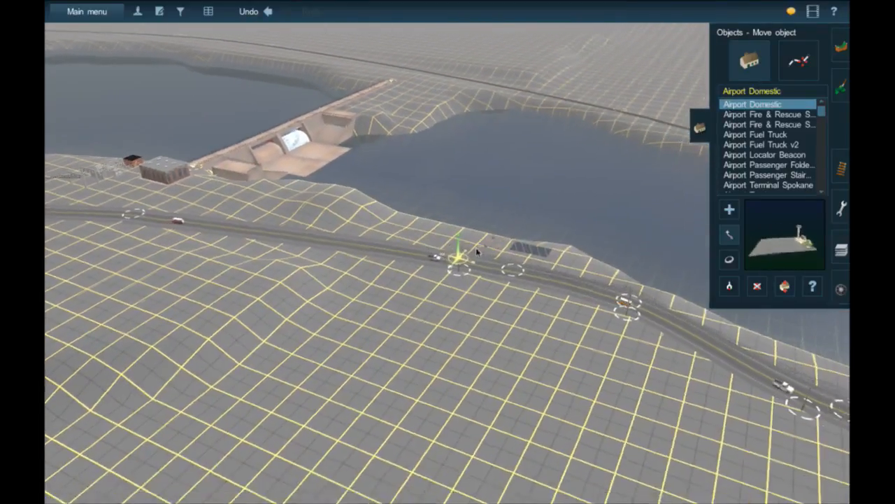
scroll(477, 250, "up", 10)
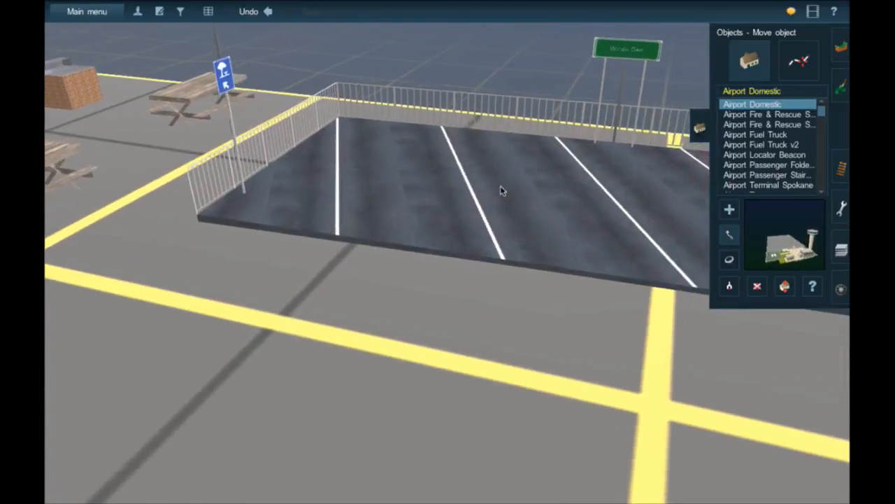
scroll(501, 191, "up", 8)
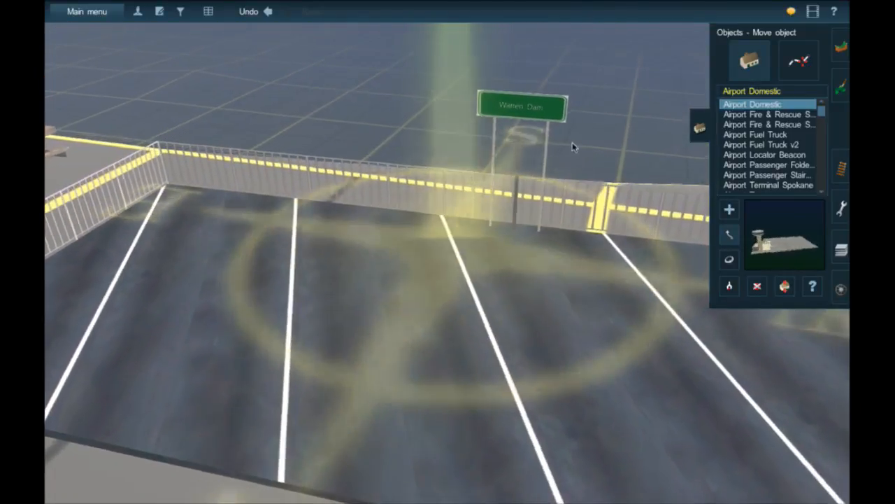
scroll(573, 145, "down", 10)
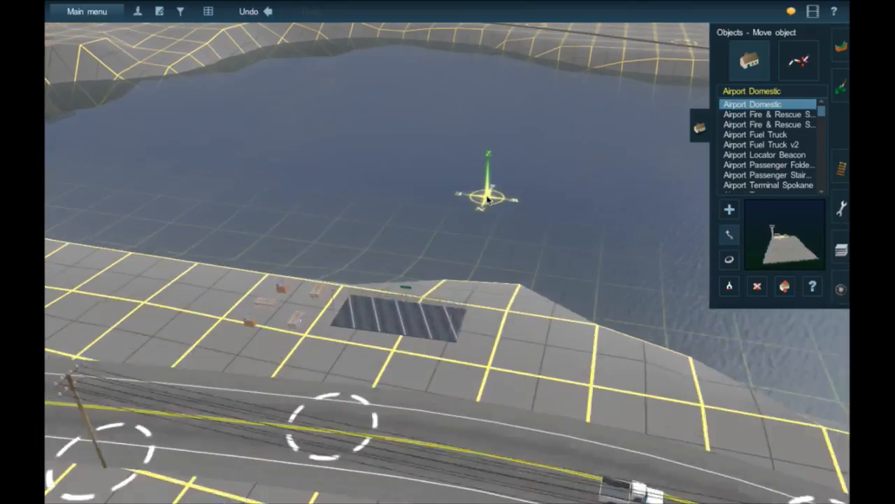
Survey the rail lines along the lakeshore and across the hills to where the two tracks join.
scroll(488, 199, "down", 12)
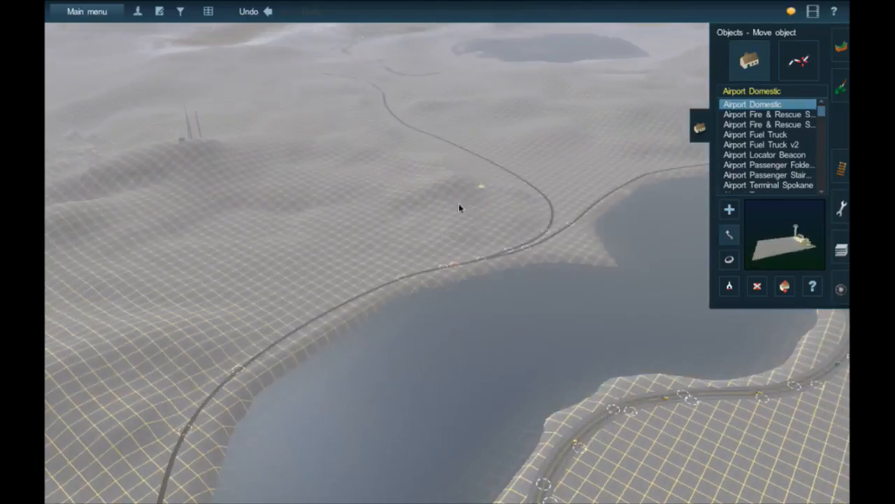
scroll(459, 207, "up", 8)
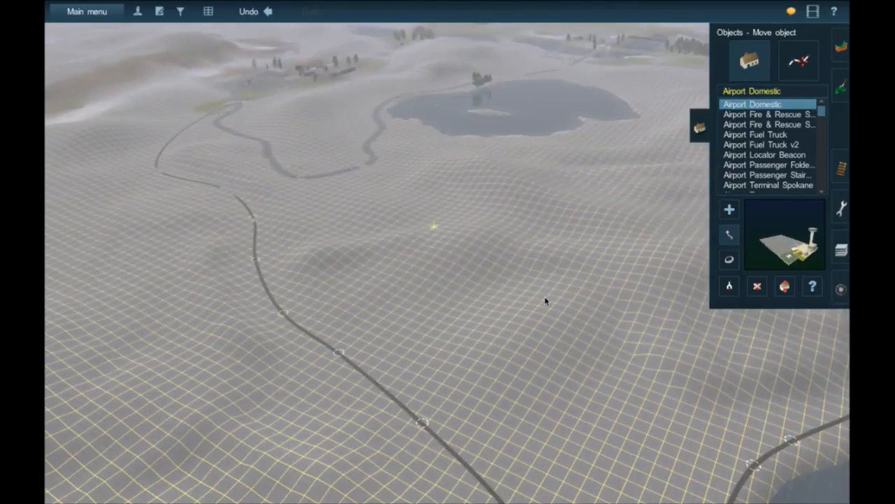
right_click(592, 303)
right_click(568, 288)
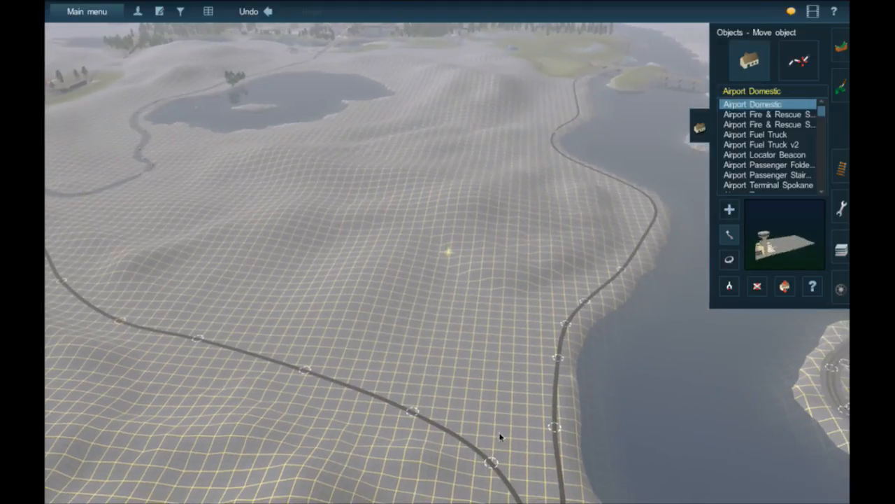
right_click(500, 433)
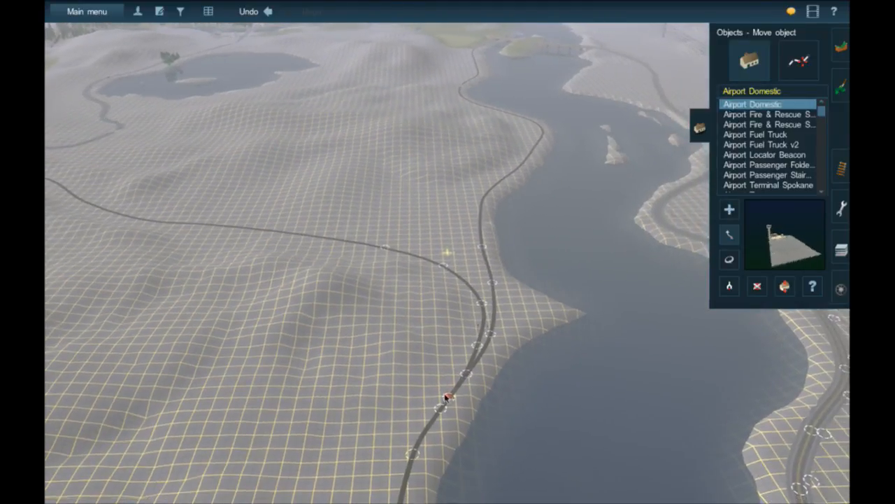
right_click(445, 395)
Examine the Kenebec Branch junction and its signals up close from both sides of the track.
scroll(445, 395, "up", 10)
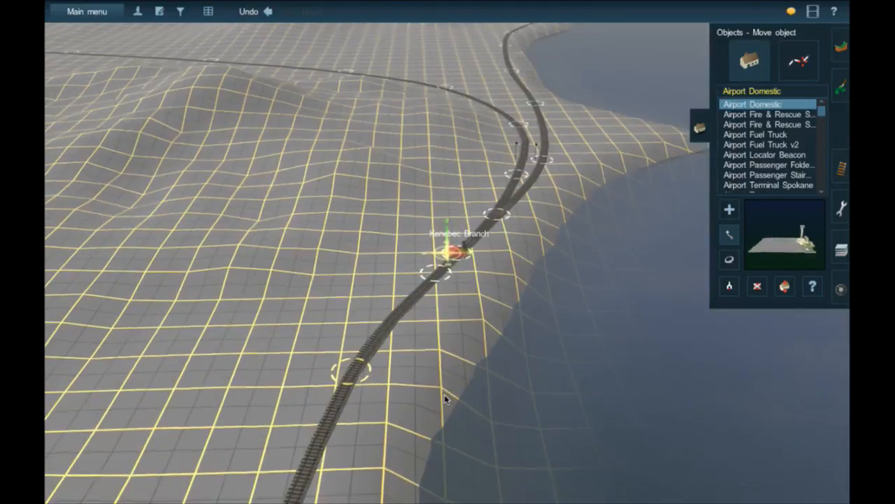
scroll(451, 393, "down", 10)
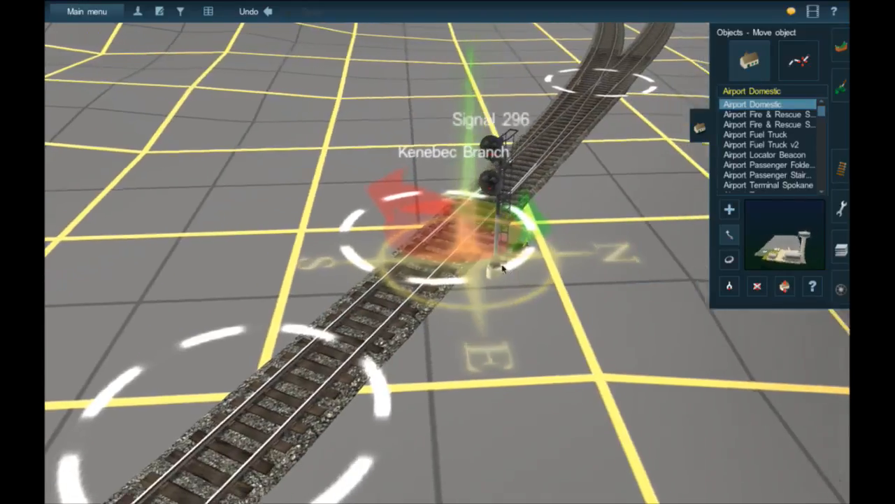
right_click(461, 225)
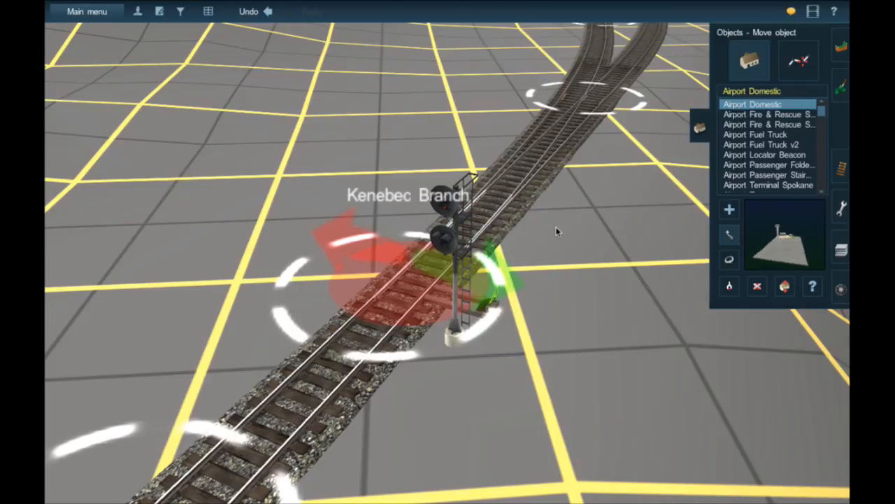
key("Down")
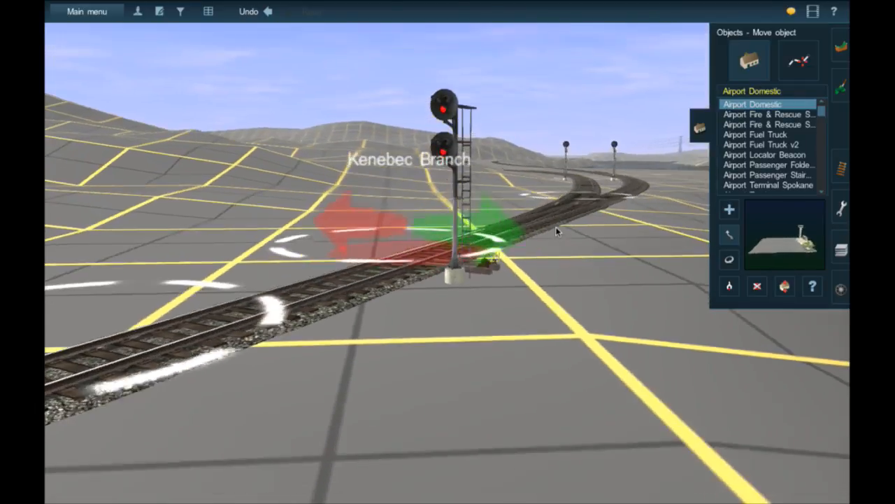
key("Left")
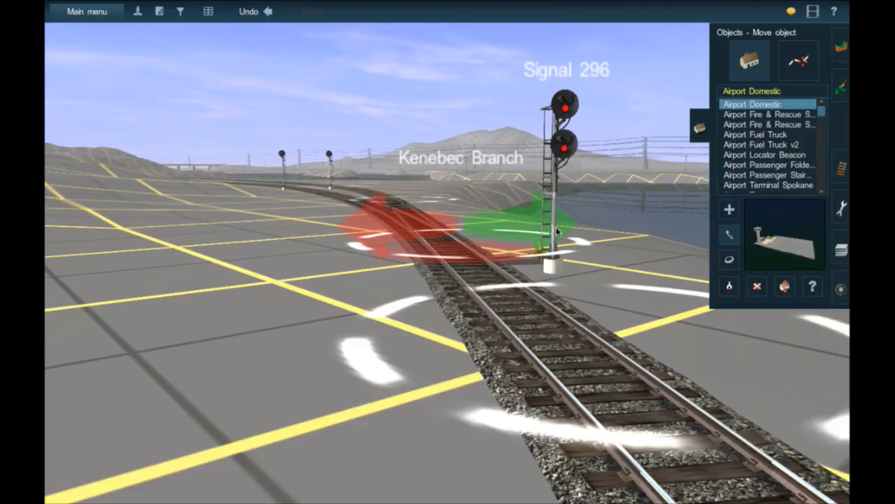
key("Up")
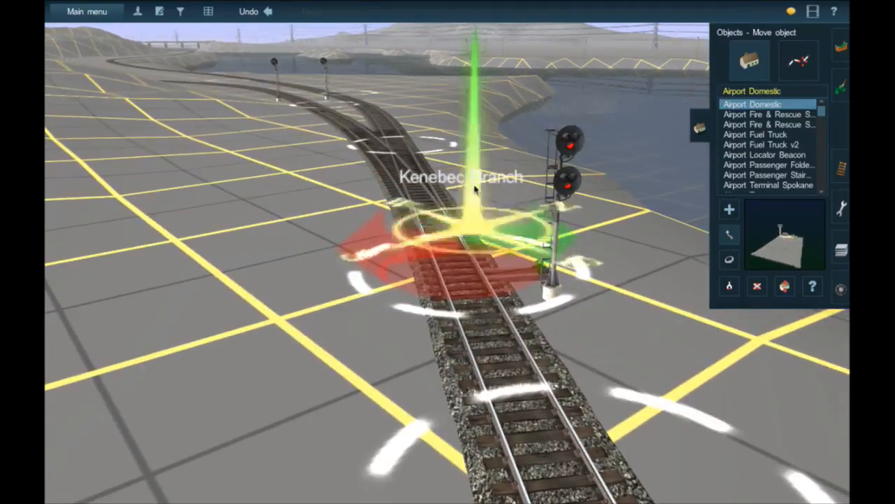
left_click_drag(475, 189, 354, 168)
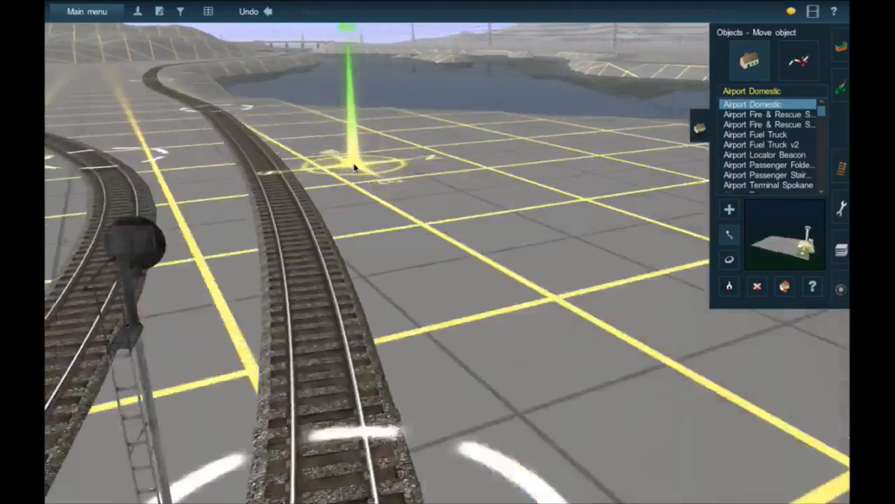
Follow the railway through the forest and over the river bridge to the signal and street crossing in town.
mouse_move(354, 168)
right_mouse_down()
mouse_move(510, 152)
mouse_move(383, 149)
mouse_move(309, 164)
mouse_move(300, 156)
mouse_move(410, 148)
mouse_move(619, 186)
mouse_move(532, 168)
mouse_move(380, 160)
mouse_move(506, 172)
mouse_move(525, 194)
mouse_move(446, 196)
mouse_move(400, 149)
mouse_move(354, 180)
mouse_move(339, 213)
mouse_move(355, 204)
mouse_move(490, 243)
right_mouse_up()
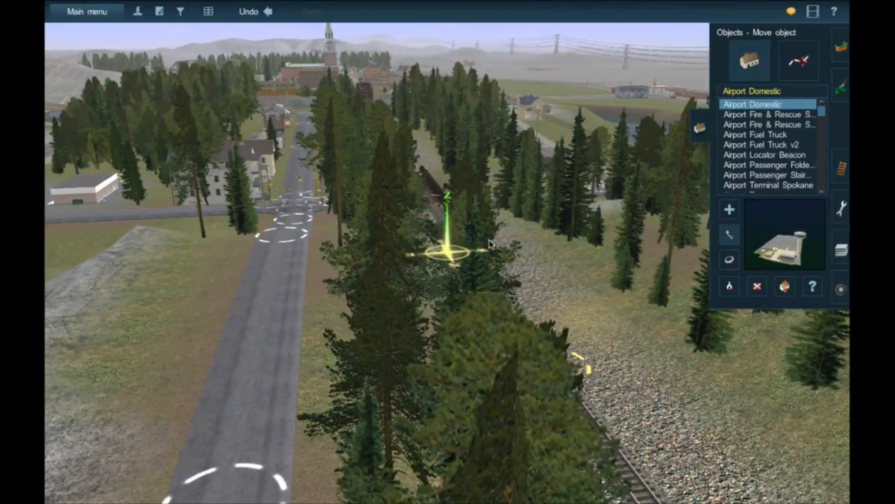
right_click_drag(490, 244, 446, 211)
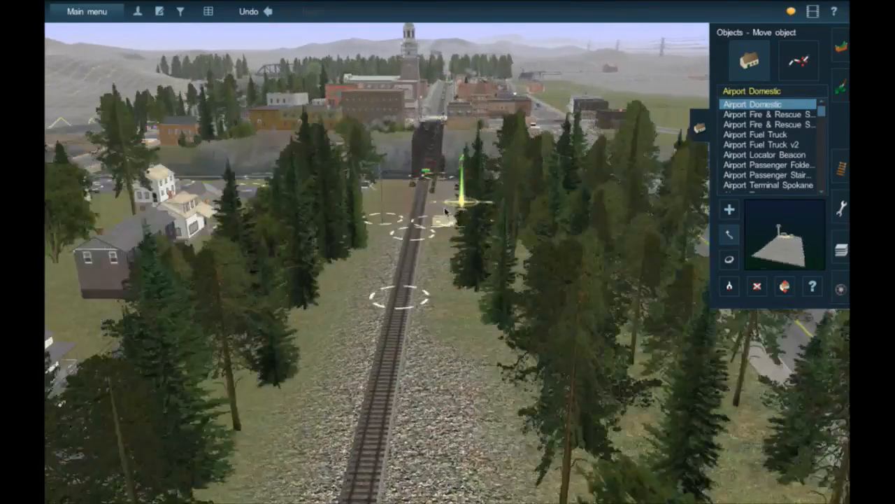
right_click(444, 209)
right_click(444, 212)
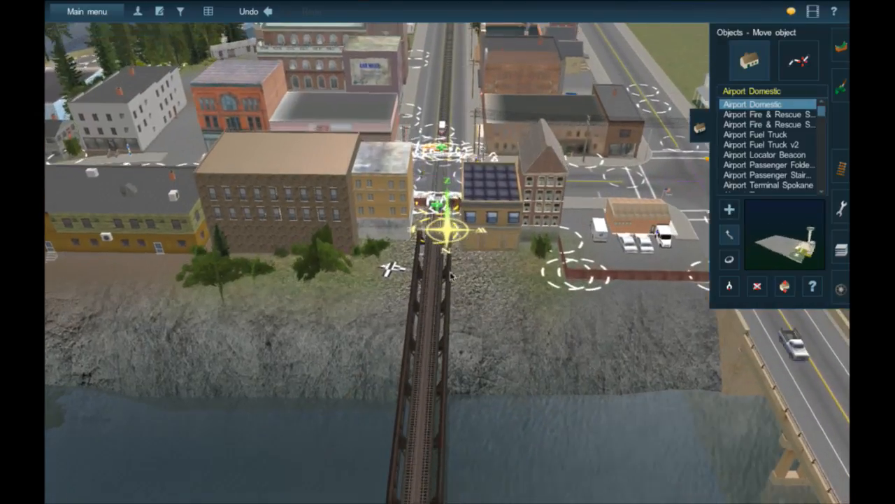
scroll(441, 230, "up", 3)
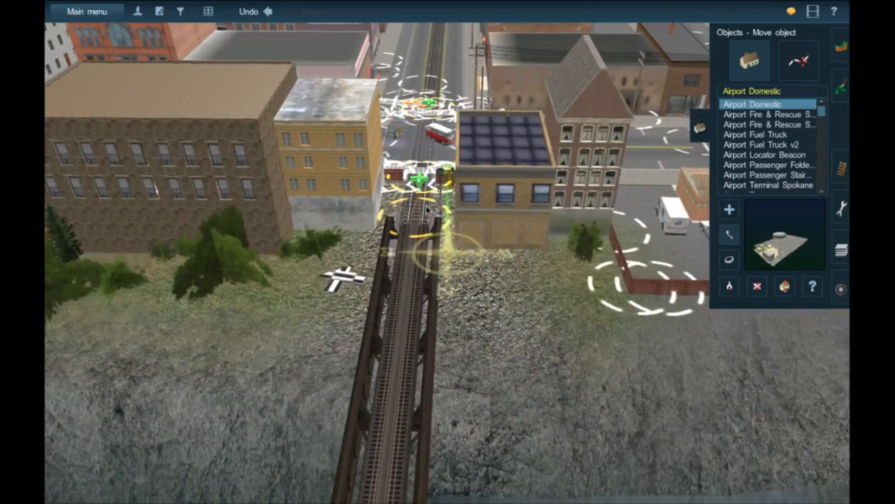
scroll(427, 208, "up", 5)
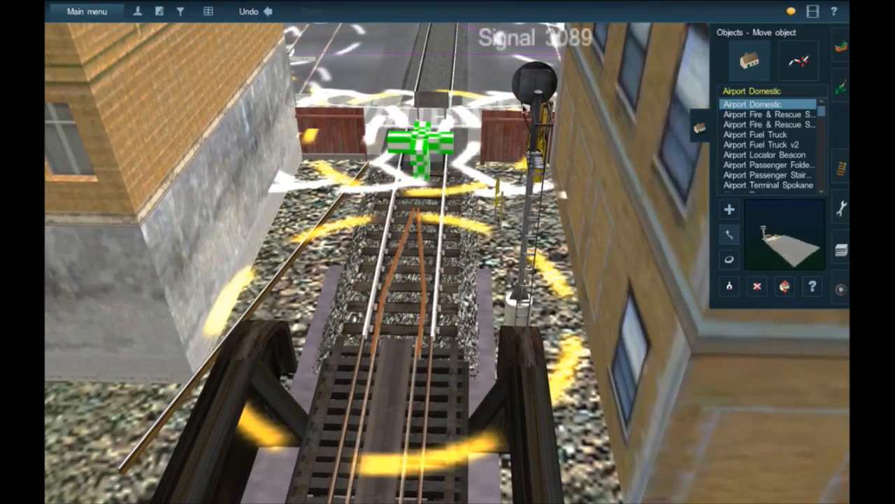
key("Up")
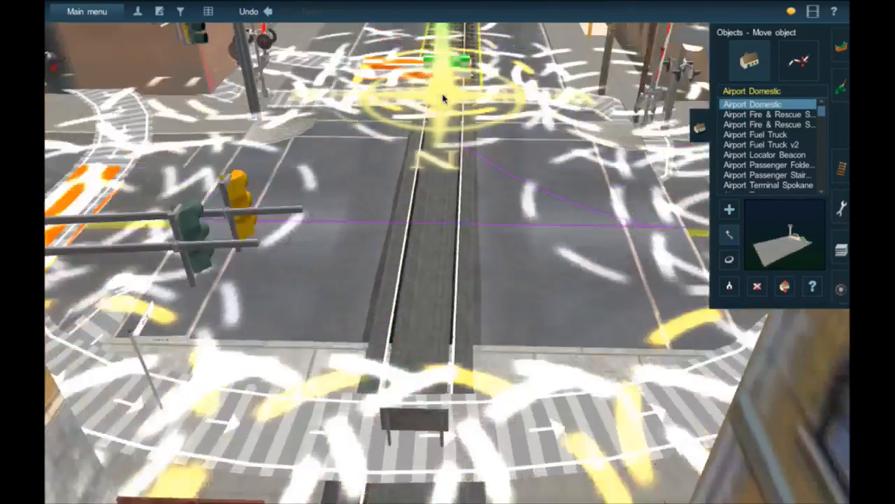
Place a JR SL(04) 1-H-L center 6ft signal beside the single track running through the hill cutting.
key("Up")
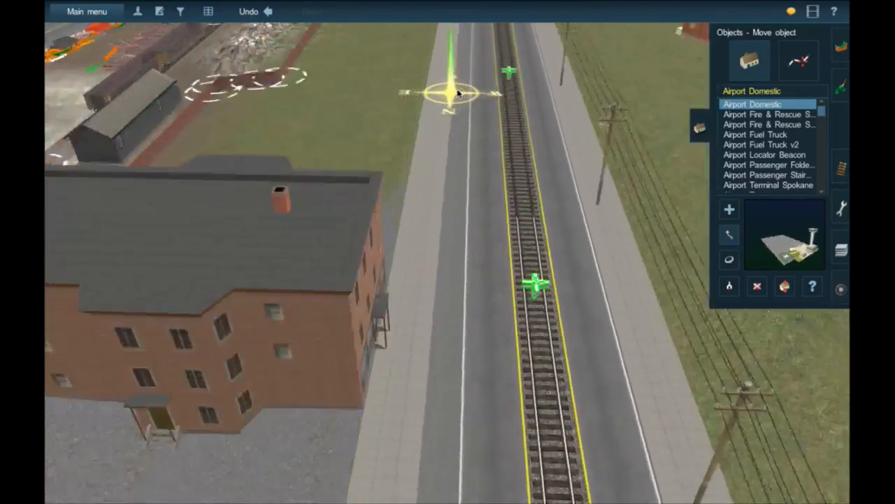
key("Up")
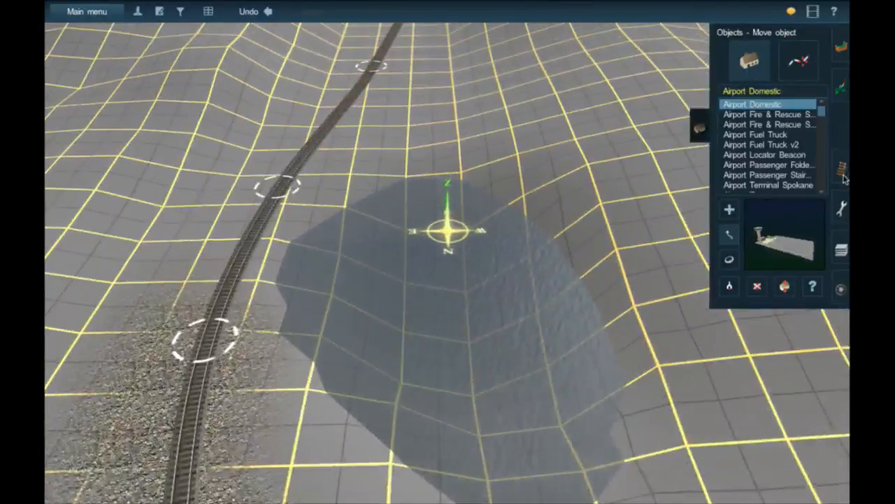
left_click(842, 170)
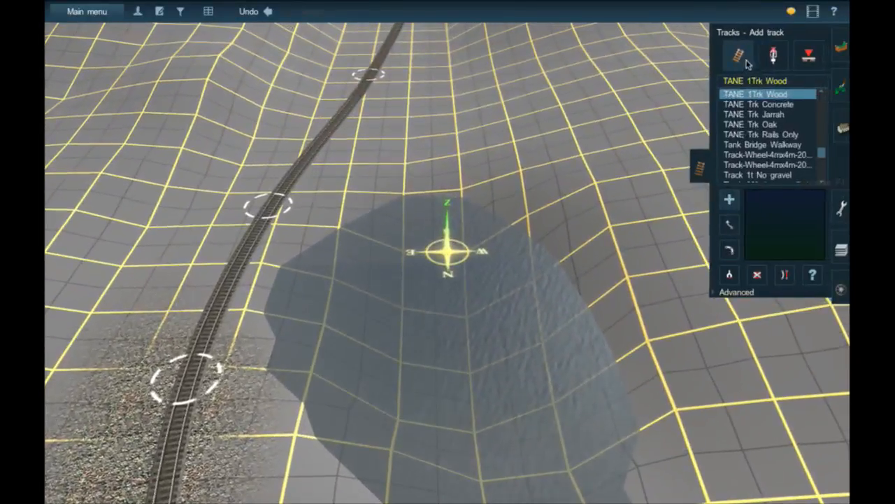
left_click(773, 56)
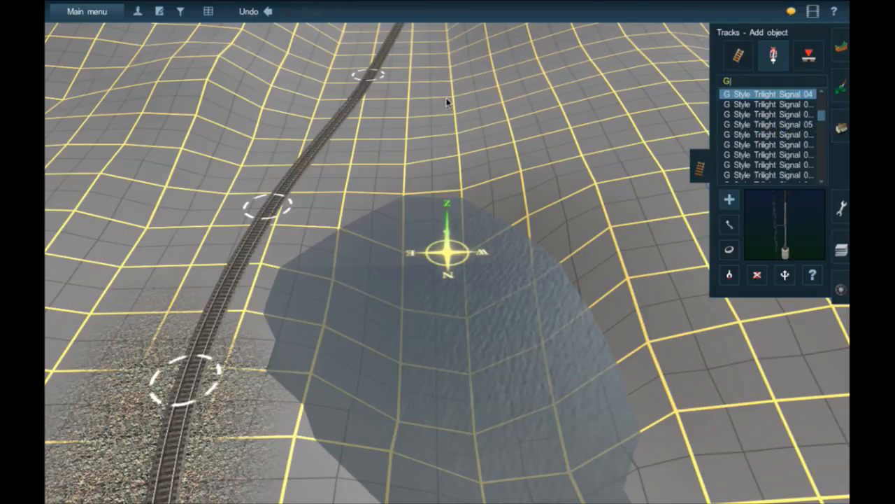
scroll(448, 102, "down", 10)
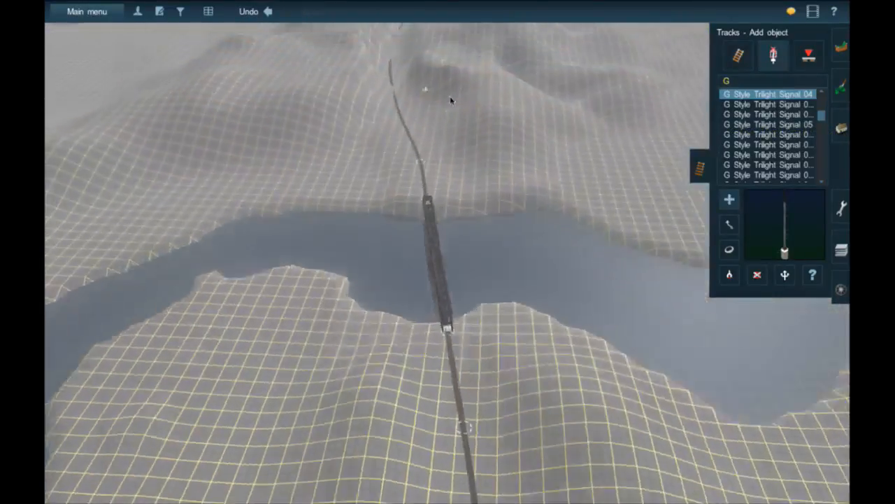
scroll(451, 100, "up", 10)
scroll(785, 126, "down", 5)
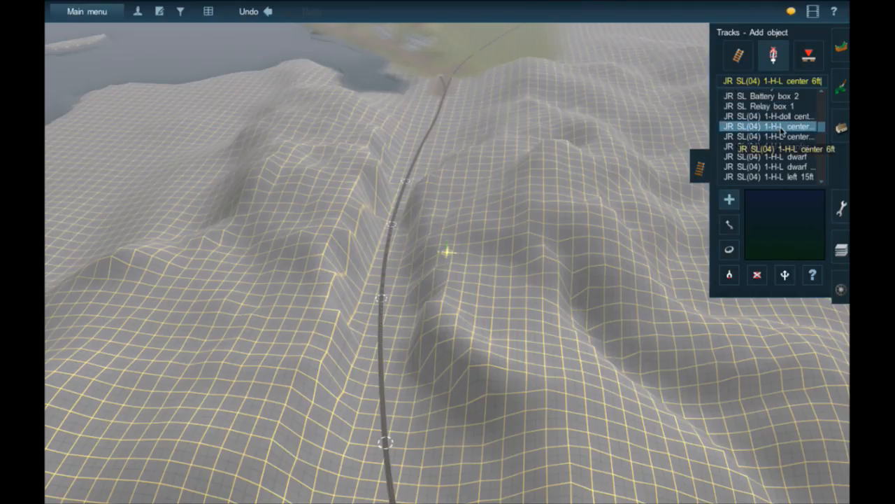
scroll(396, 276, "up", 10)
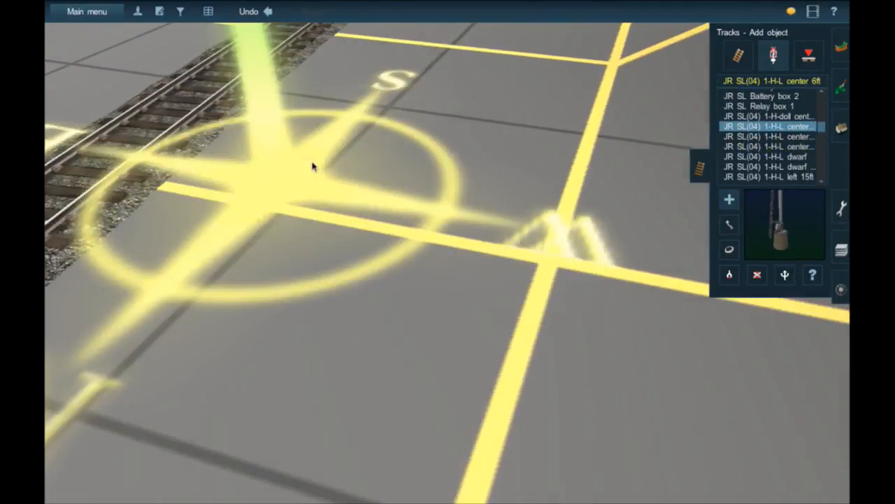
right_click(313, 166)
scroll(350, 171, "down", 5)
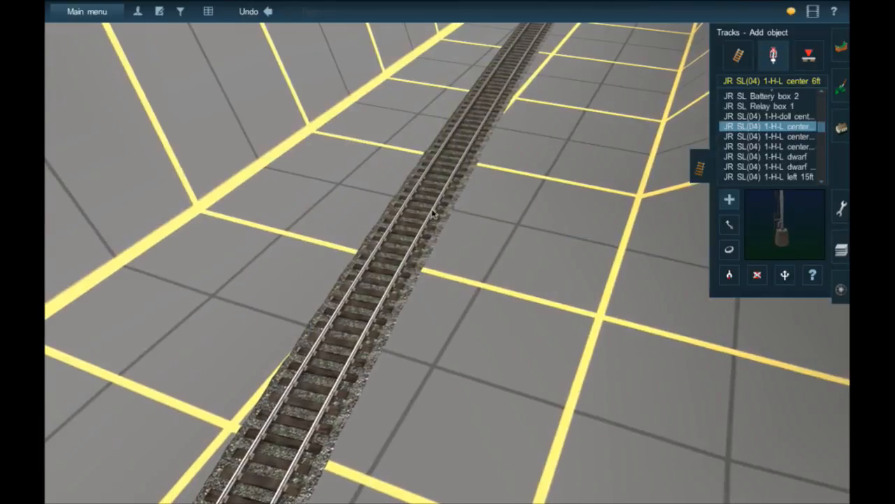
right_click(415, 208)
scroll(371, 226, "up", 5)
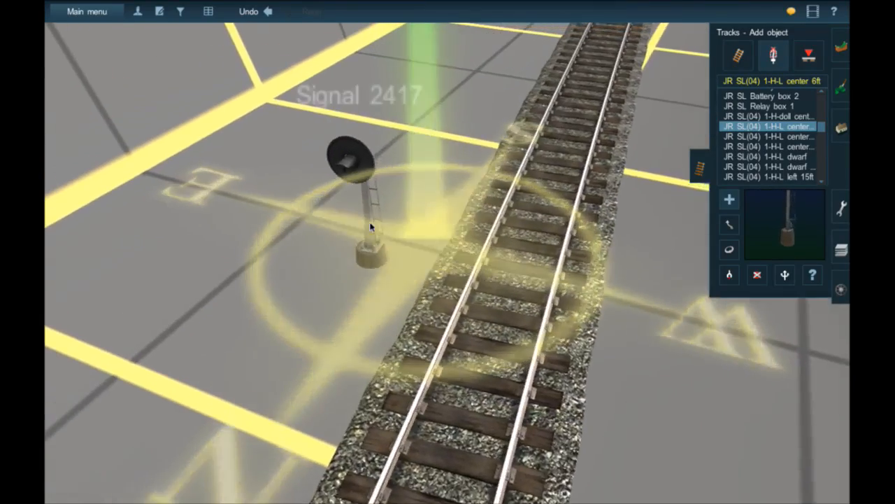
Examine the newly placed signal and the track ahead of it from several angles, and delete the signal.
key("Down")
key("Left")
key("Up")
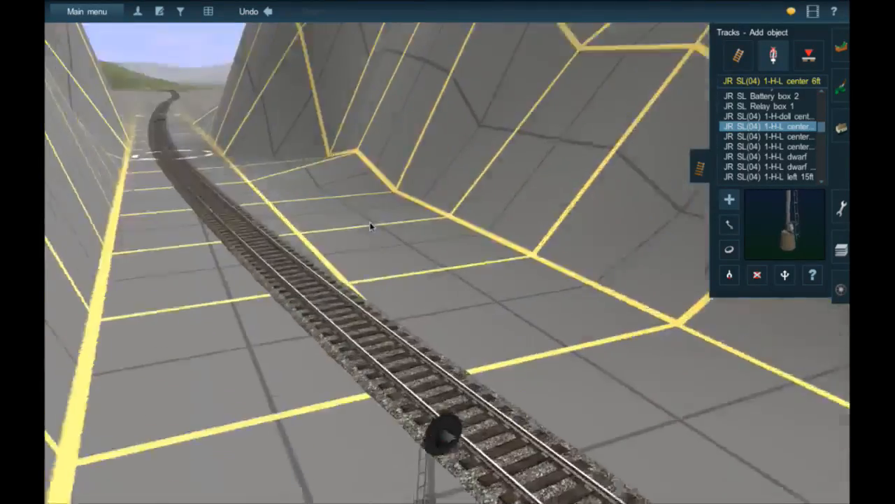
key("Left")
key("Down")
key("Up")
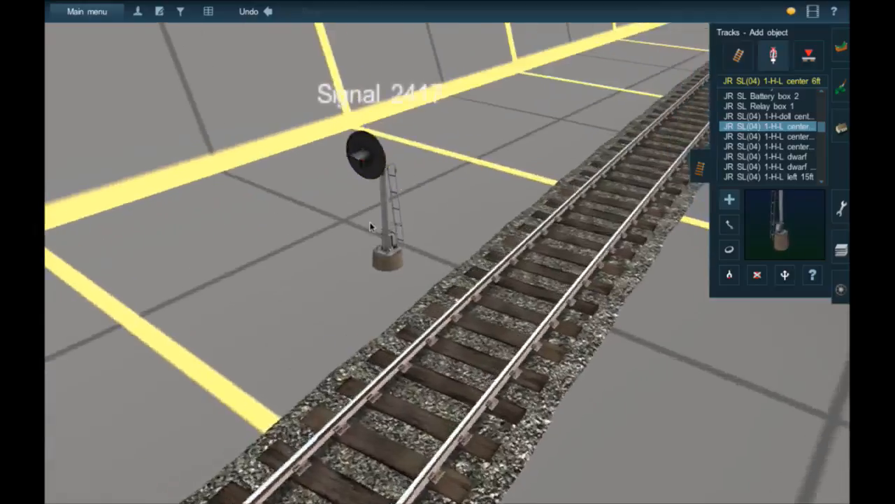
key("Right")
key("Down")
key("Up")
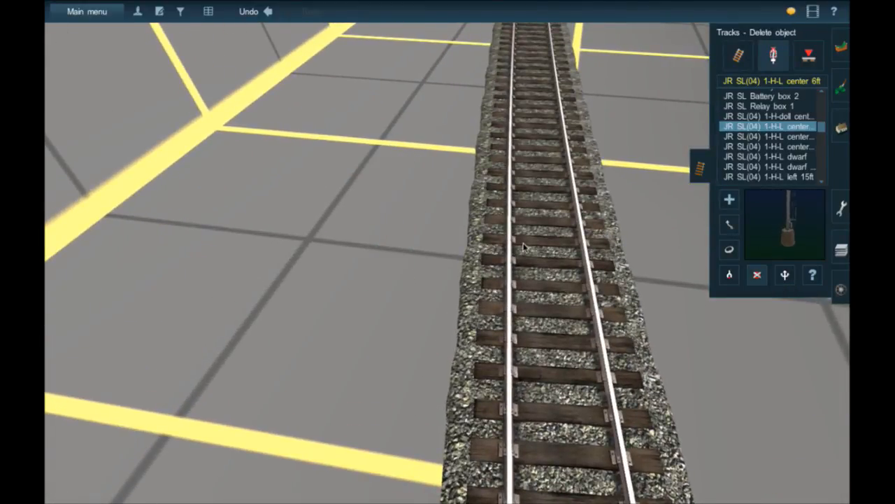
Follow the rail line across the hills and plain to Junction 629 and examine its three-head signals from several angles.
scroll(485, 156, "down", 10)
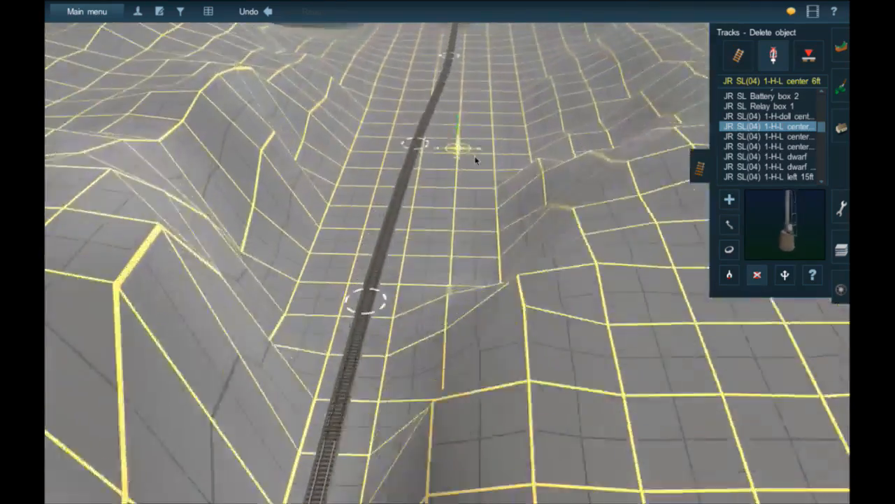
scroll(476, 161, "up", 10)
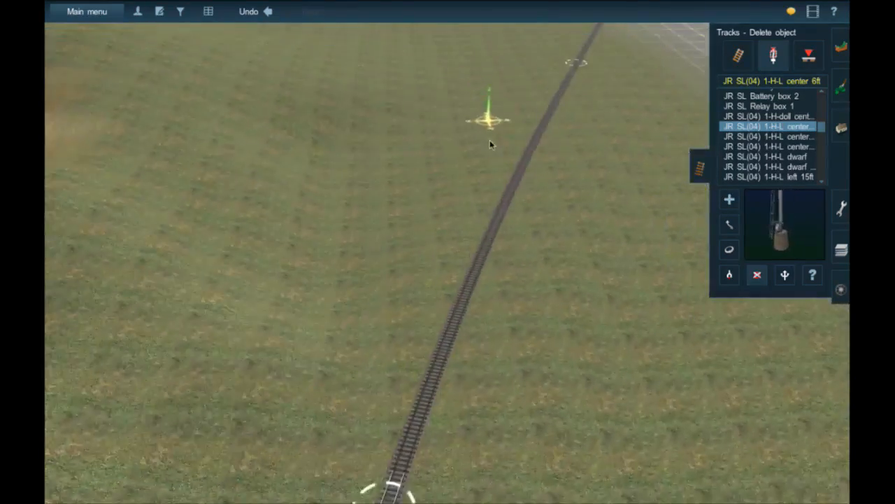
scroll(465, 171, "down", 2)
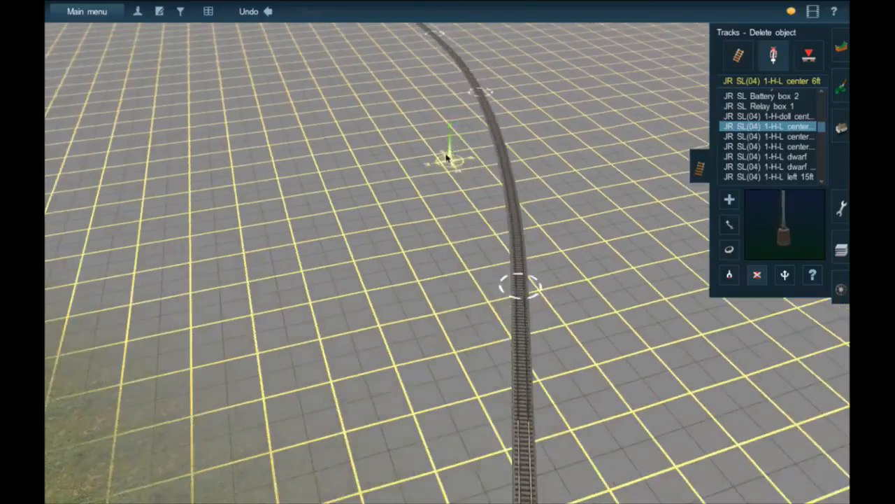
mouse_move(446, 158)
right_mouse_down()
mouse_move(417, 147)
mouse_move(421, 177)
mouse_move(479, 276)
mouse_move(448, 259)
right_mouse_up()
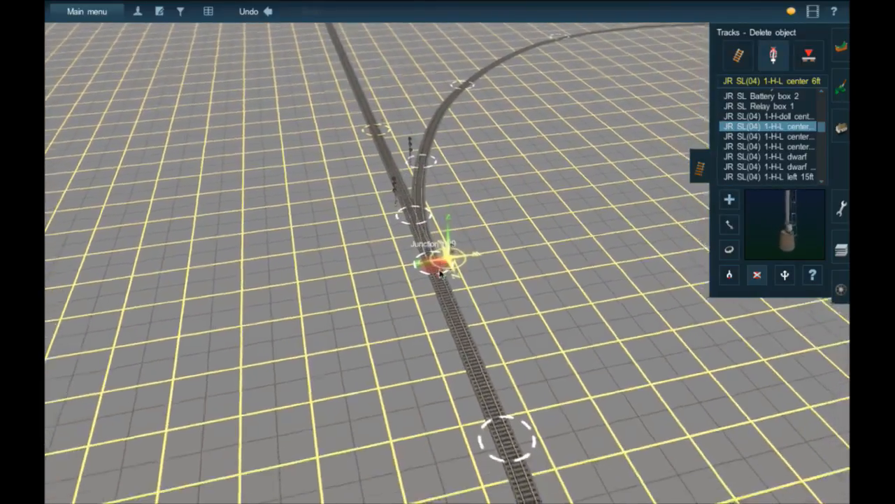
scroll(446, 248, "up", 10)
scroll(447, 247, "down", 8)
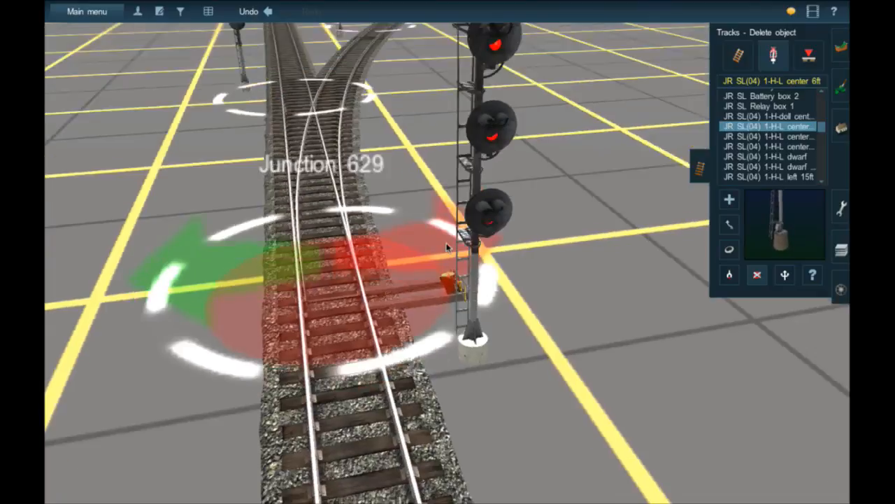
key("Left")
key("Up")
scroll(446, 247, "down", 3)
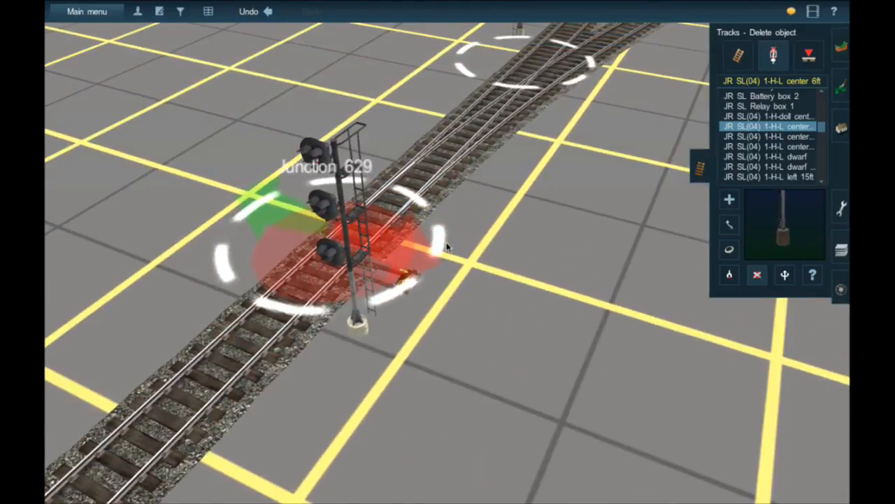
key("Down")
key("Down")
key("Left")
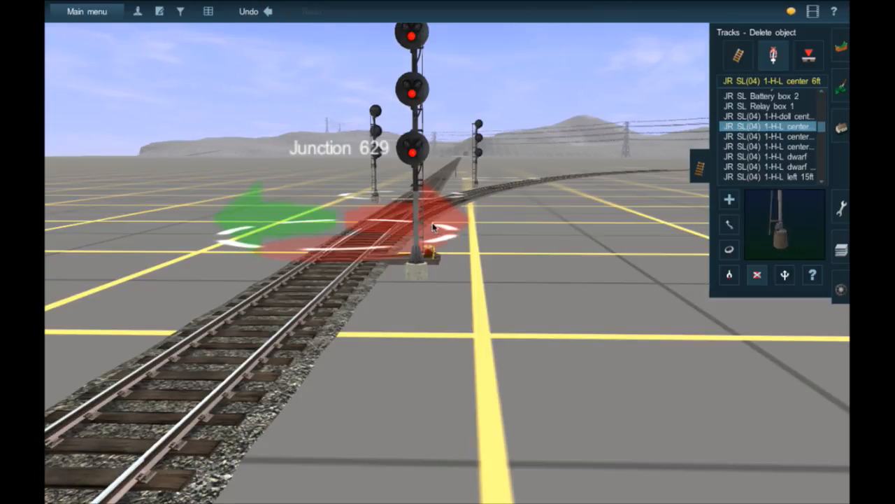
Continue past Junction 629 and locate the tunnel portal on the branch using the map view.
right_click(475, 221)
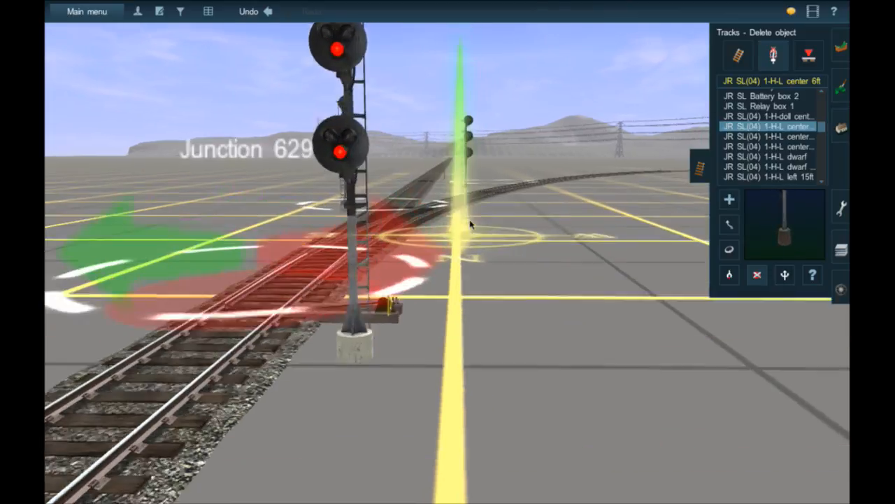
key("Up")
right_click(522, 89)
scroll(521, 88, "down", 5)
mouse_move(521, 88)
right_mouse_down()
mouse_move(410, 131)
mouse_move(410, 186)
mouse_move(443, 244)
right_mouse_up()
key("ctrl+m")
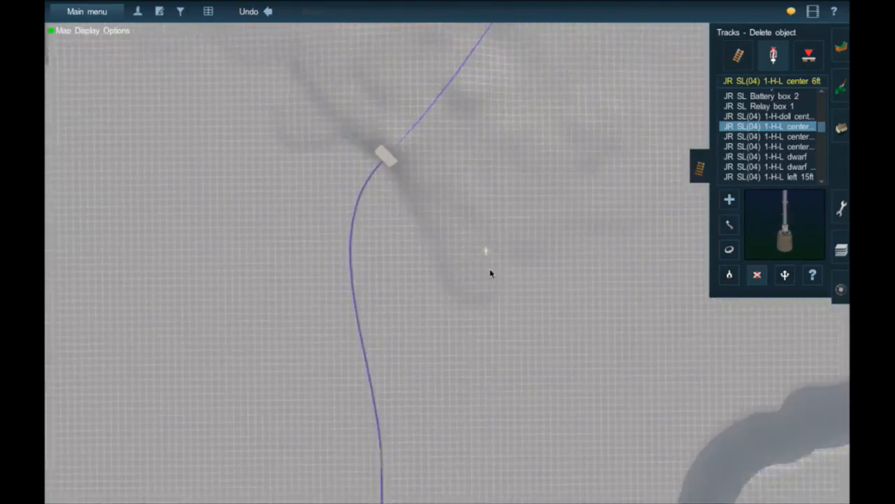
right_click(490, 270)
key("ctrl+m")
right_click(368, 263)
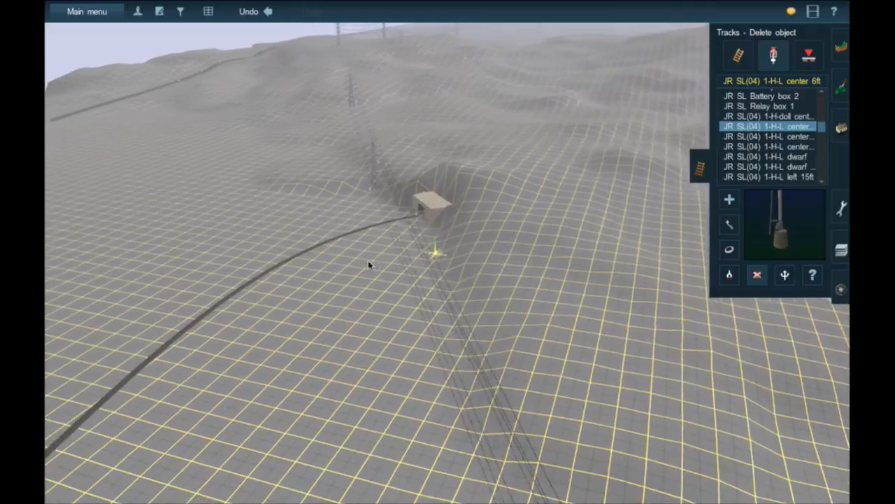
Examine the tunnel portal, the hill above it and the transmission line crossing overhead from both sides.
key("Left")
key("Down")
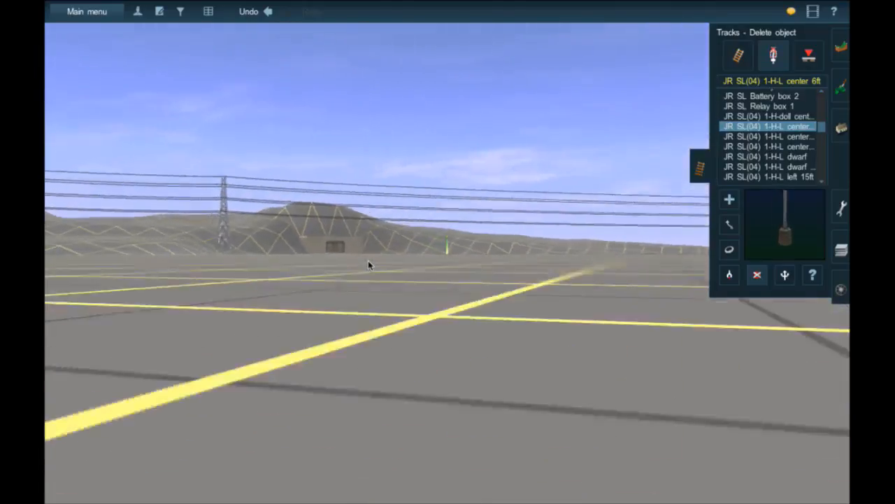
key("Up")
key("Left")
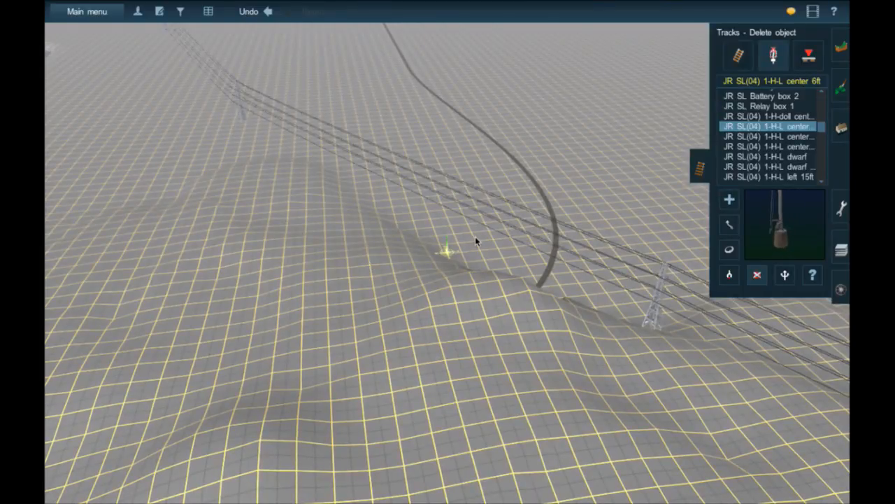
key("Down")
key("Right")
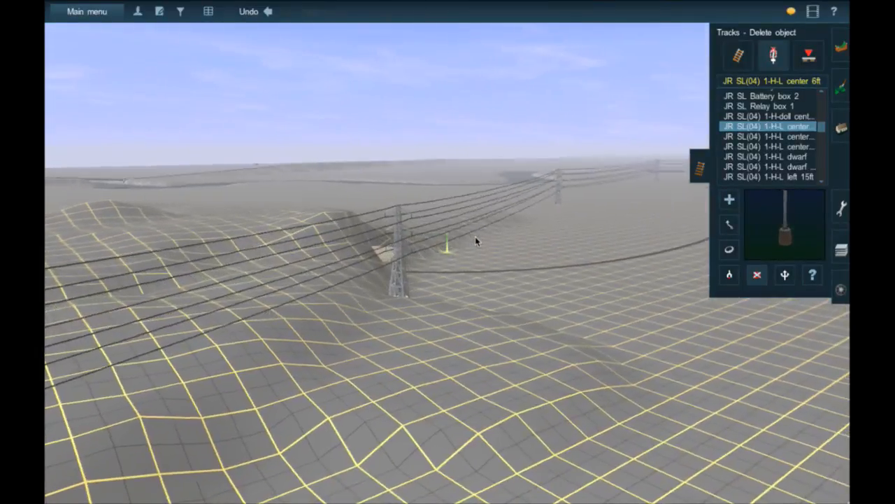
key("Up")
key("Left")
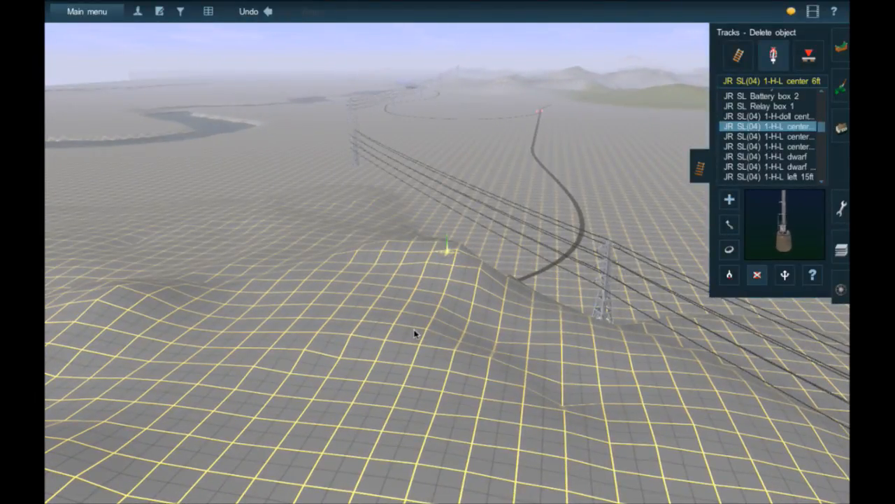
key("Right")
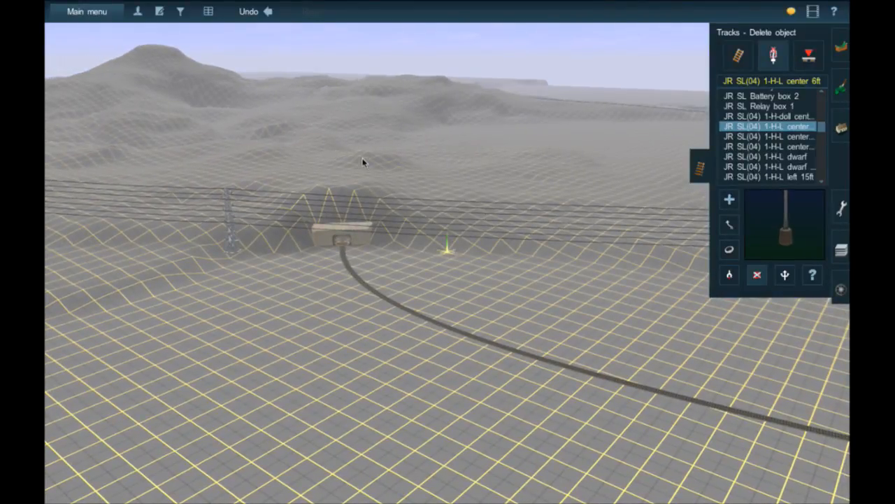
Survey the lines meeting near the long trestle and examine the gated road crossing and signals at Junction 3021.
mouse_move(363, 158)
right_mouse_down()
mouse_move(472, 195)
mouse_move(428, 180)
mouse_move(423, 205)
mouse_move(466, 220)
mouse_move(435, 257)
right_mouse_up()
right_click(399, 212)
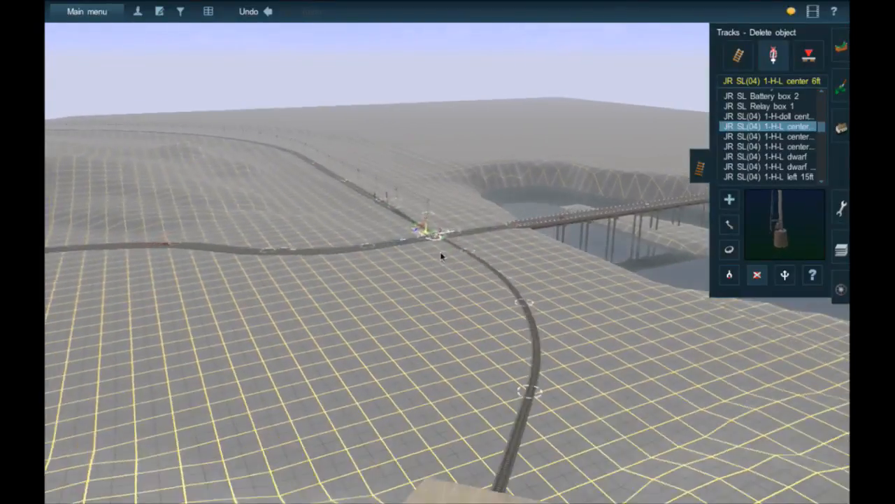
scroll(443, 254, "up", 10)
right_click(518, 279)
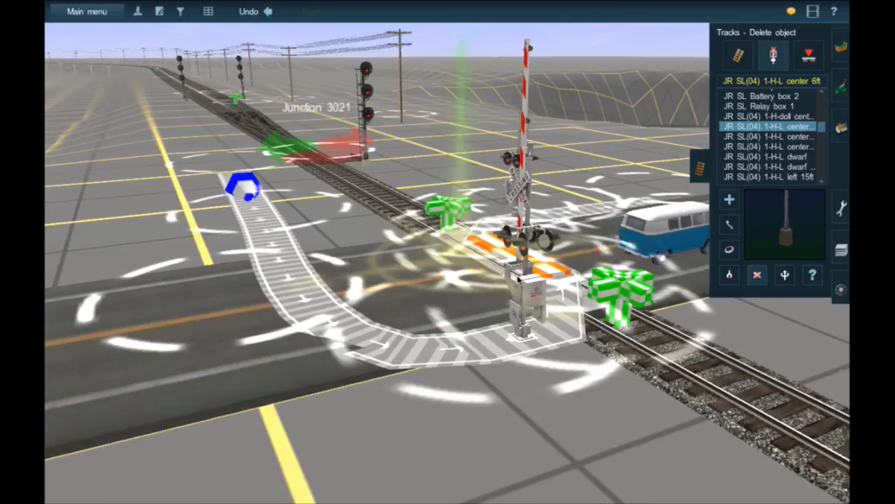
scroll(518, 279, "down", 5)
key("Left")
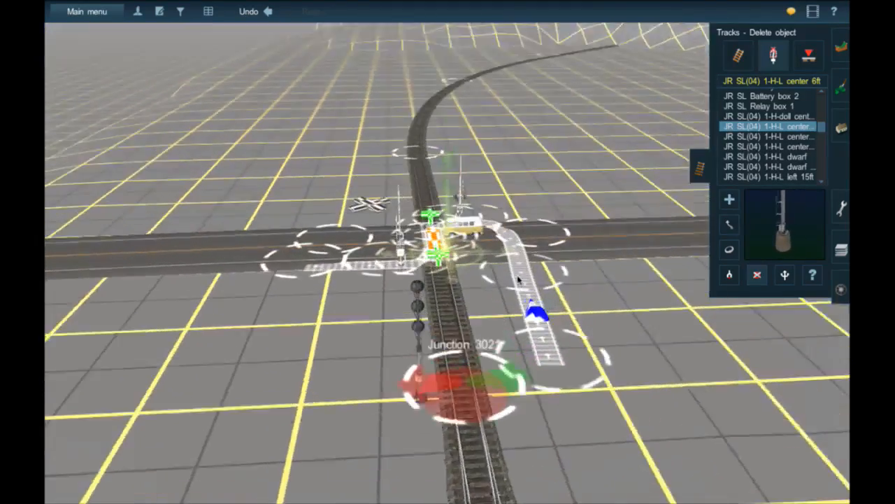
Survey the terrain from the road crossing back over the hills to the tunnel portal under the transmission line.
right_click(511, 99)
right_click_drag(516, 97, 516, 96)
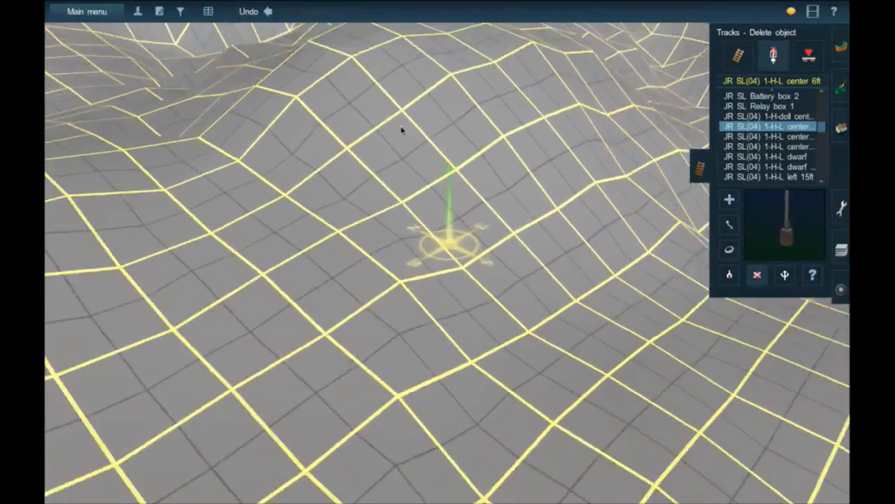
mouse_move(403, 131)
right_mouse_down()
mouse_move(413, 126)
mouse_move(456, 196)
right_mouse_up()
scroll(427, 151, "down", 5)
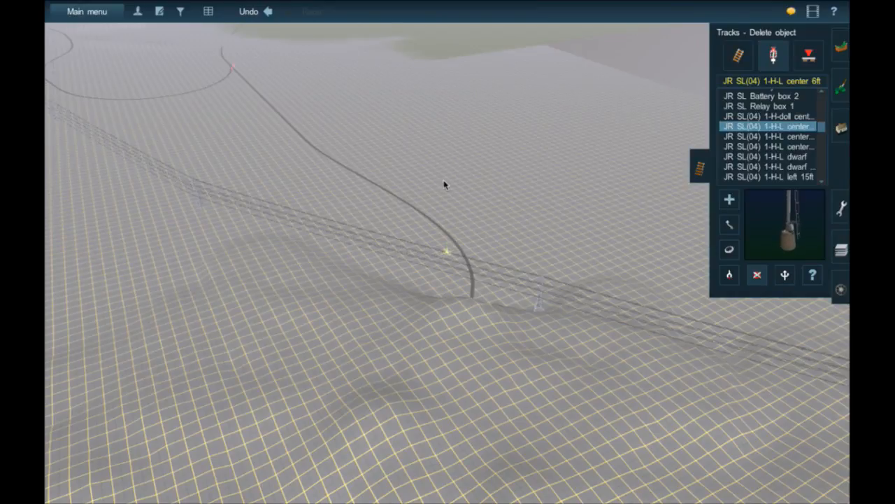
right_click(450, 277)
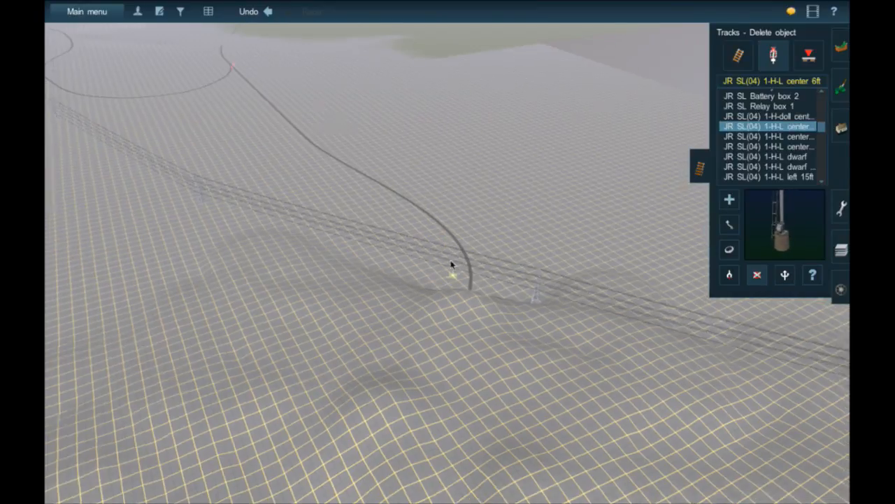
key("Left")
key("Left")
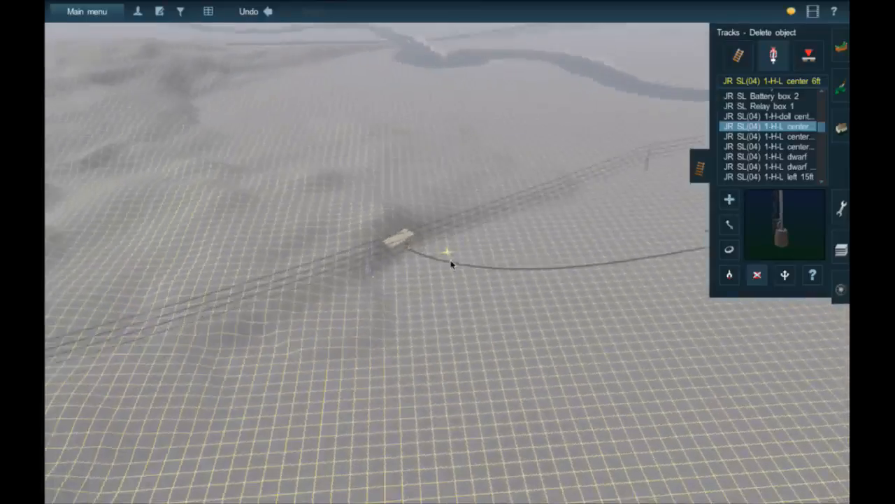
scroll(453, 278, "up", 5)
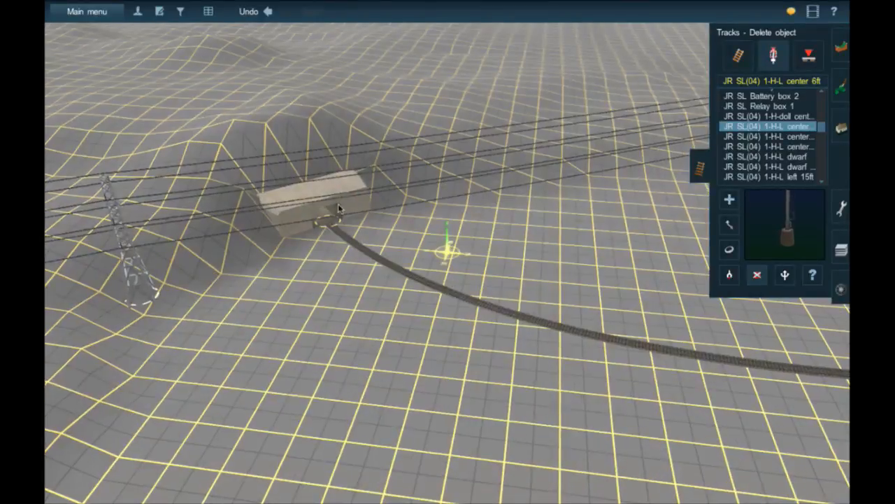
Examine the concrete tunnel portal up close, looking along the track into the bore and back out at the hill.
scroll(453, 278, "up", 5)
key("Left")
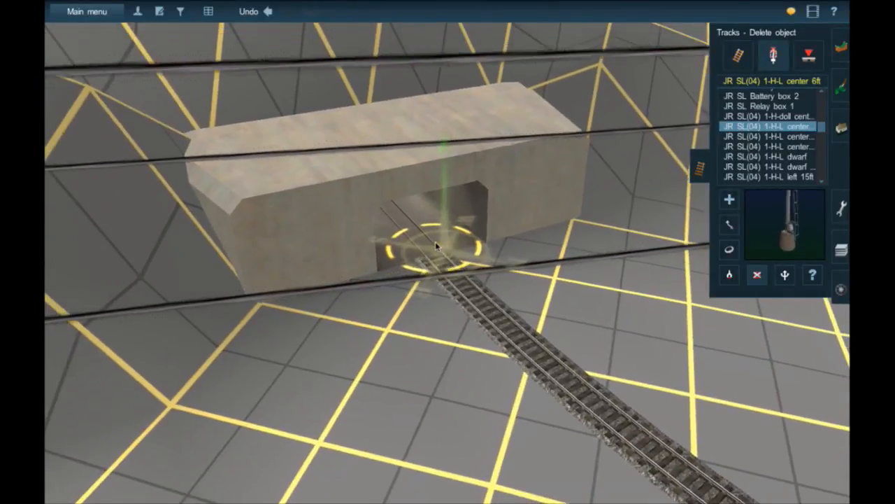
scroll(436, 245, "up", 5)
scroll(440, 251, "down", 1)
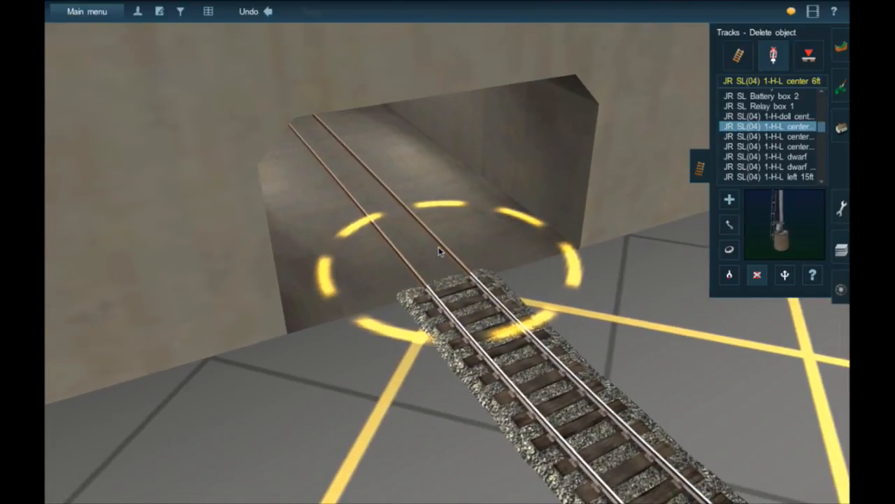
key("Left")
key("Down")
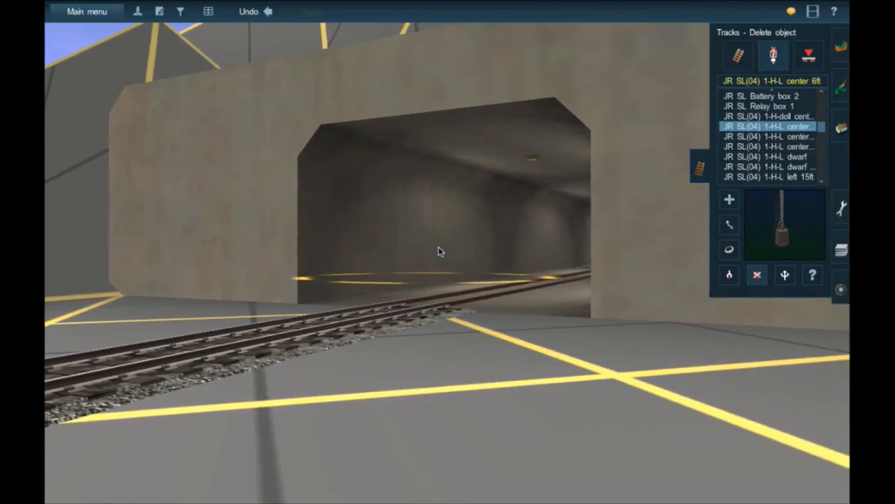
key("Left")
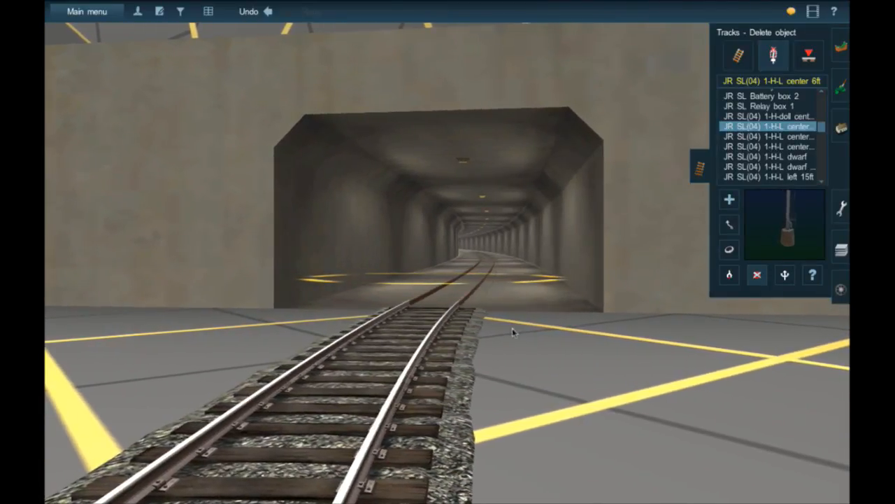
right_click(501, 268)
scroll(467, 277, "down", 2)
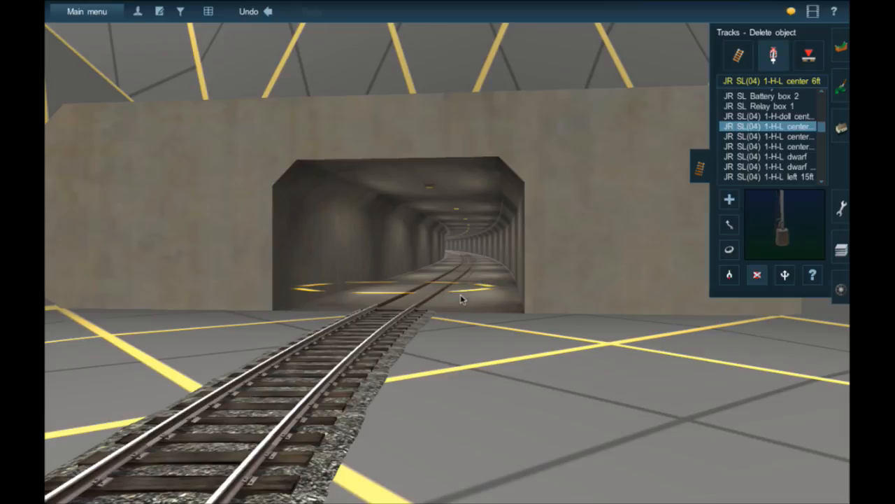
scroll(460, 299, "down", 2)
scroll(442, 308, "down", 6)
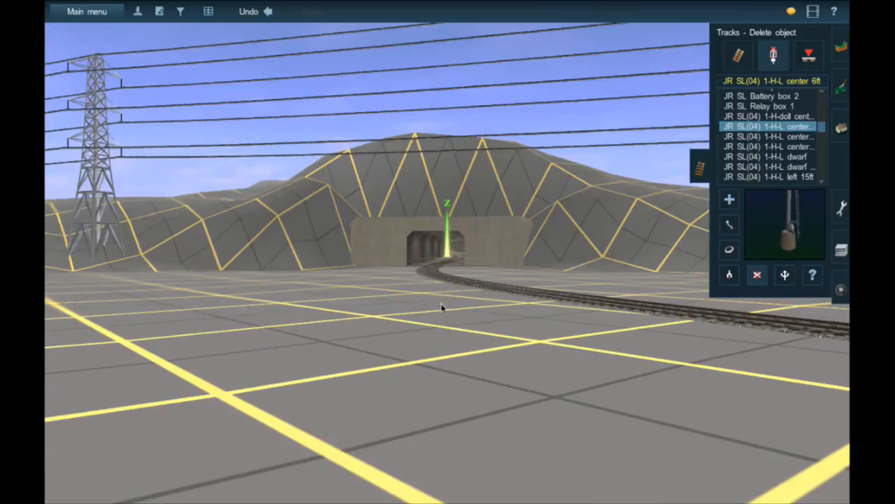
right_click_drag(442, 308, 447, 209)
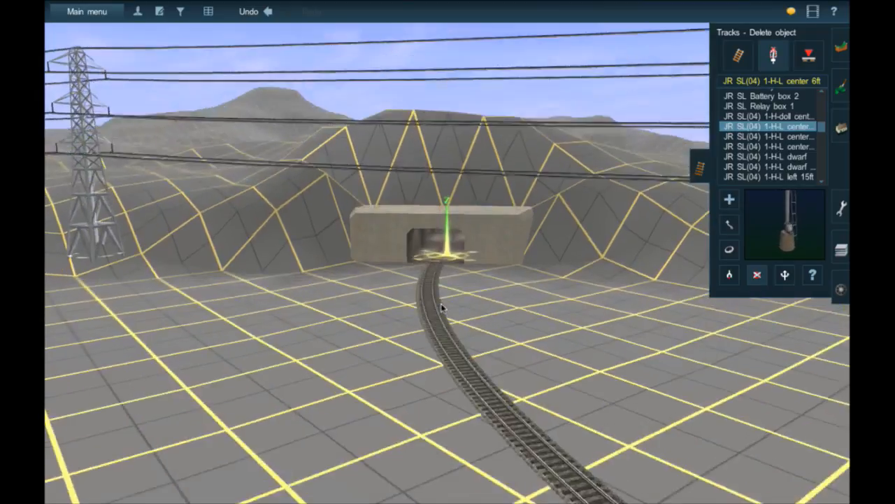
Survey the hills behind the tunnel portal and continue over them to the highway interchange.
scroll(449, 207, "down", 4)
scroll(448, 207, "up", 8)
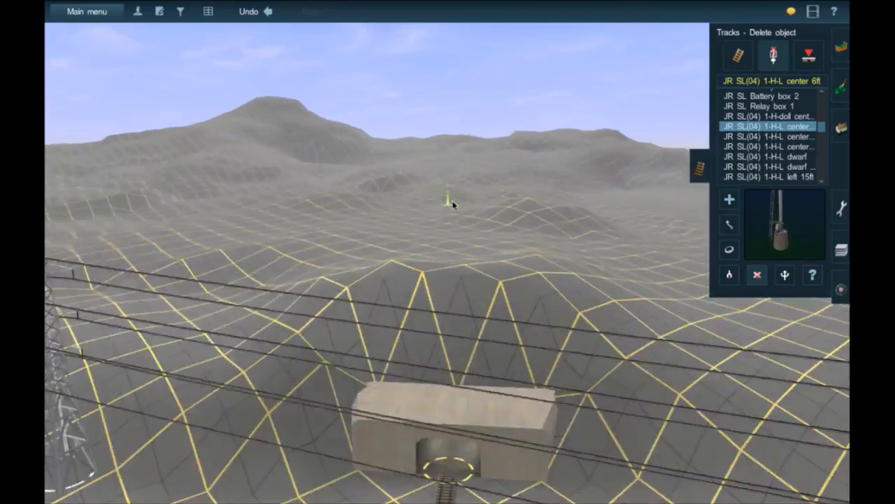
scroll(442, 210, "down", 5)
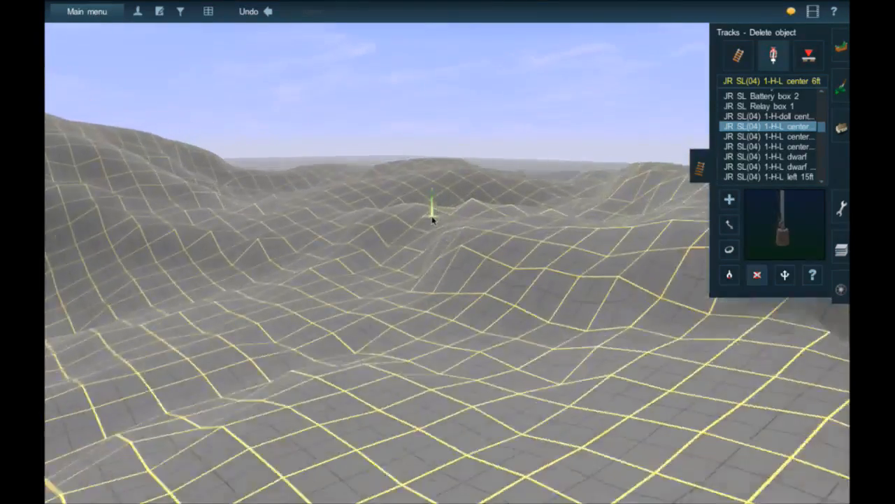
scroll(438, 242, "up", 3)
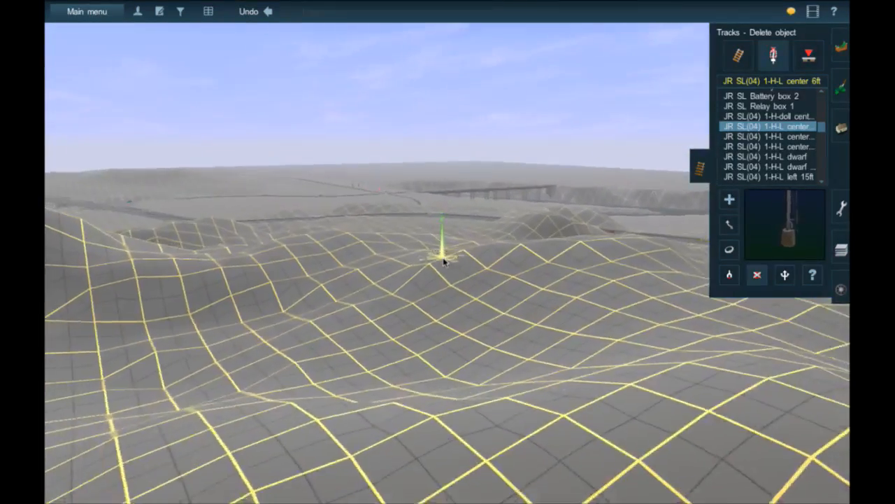
scroll(441, 236, "up", 5)
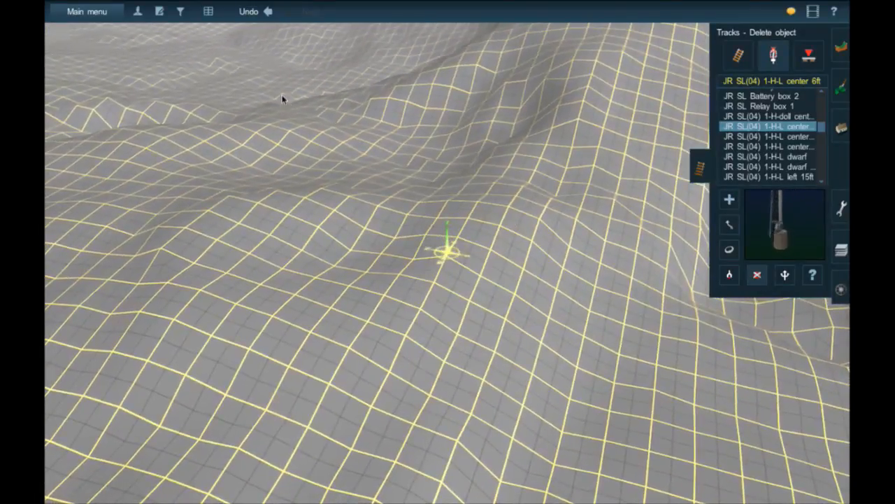
scroll(455, 257, "down", 5)
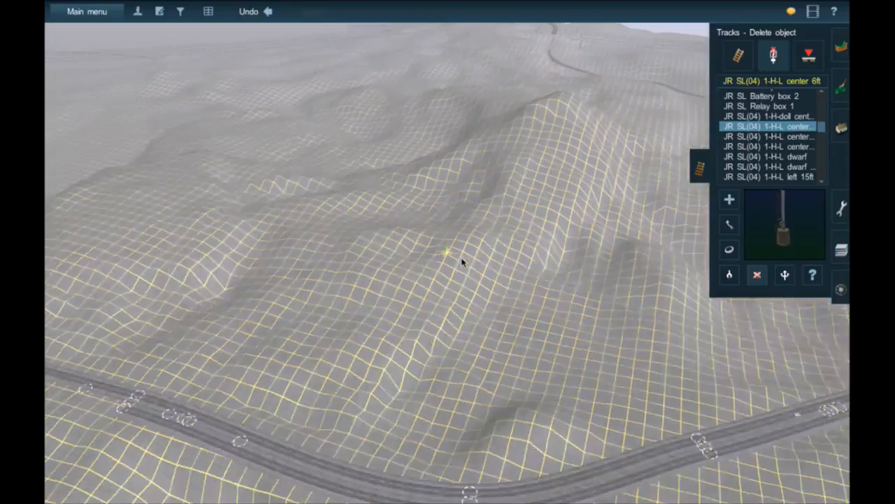
mouse_move(448, 273)
right_mouse_down()
mouse_move(402, 280)
mouse_move(356, 242)
mouse_move(368, 254)
mouse_move(361, 234)
mouse_move(373, 204)
mouse_move(546, 296)
mouse_move(748, 369)
mouse_move(555, 196)
mouse_move(501, 184)
mouse_move(466, 192)
mouse_move(435, 262)
mouse_move(461, 203)
mouse_move(449, 214)
right_mouse_up()
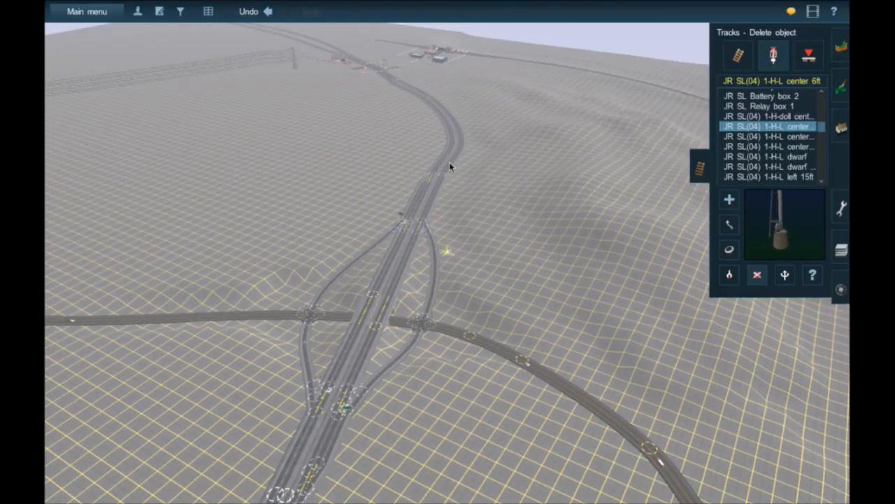
Examine the signalled road intersection beside the Northern Energy sign, including its traffic lights and crossing tracks.
scroll(386, 80, "up", 3)
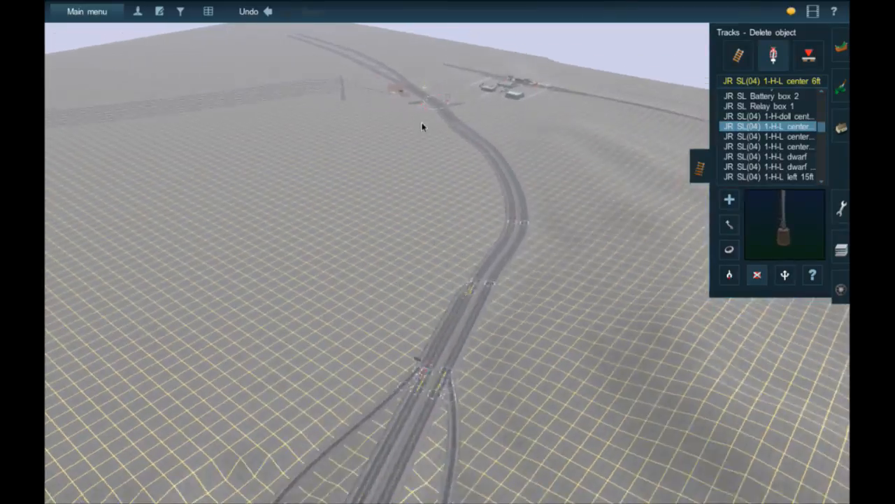
scroll(467, 297, "up", 5)
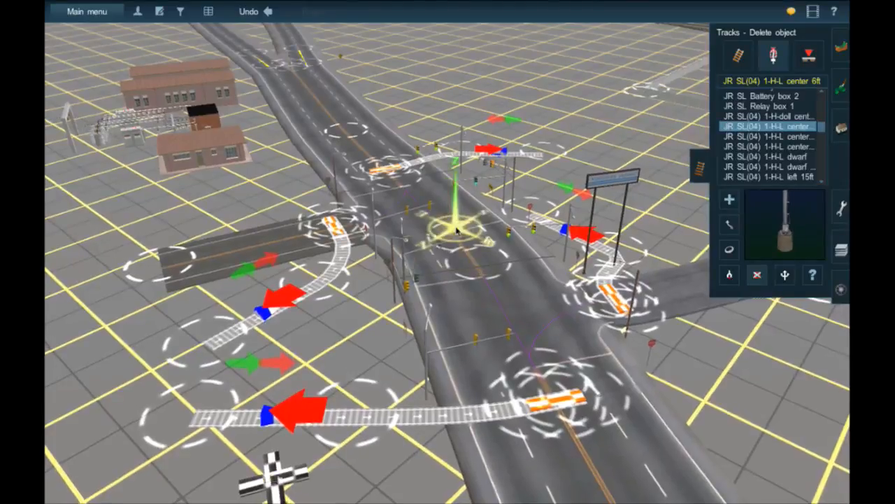
scroll(443, 243, "up", 5)
scroll(633, 290, "down", 5)
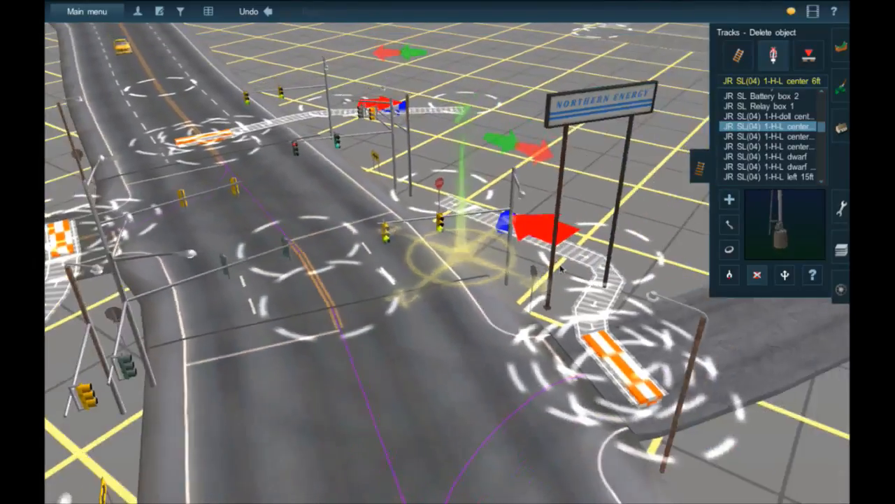
scroll(509, 330, "down", 3)
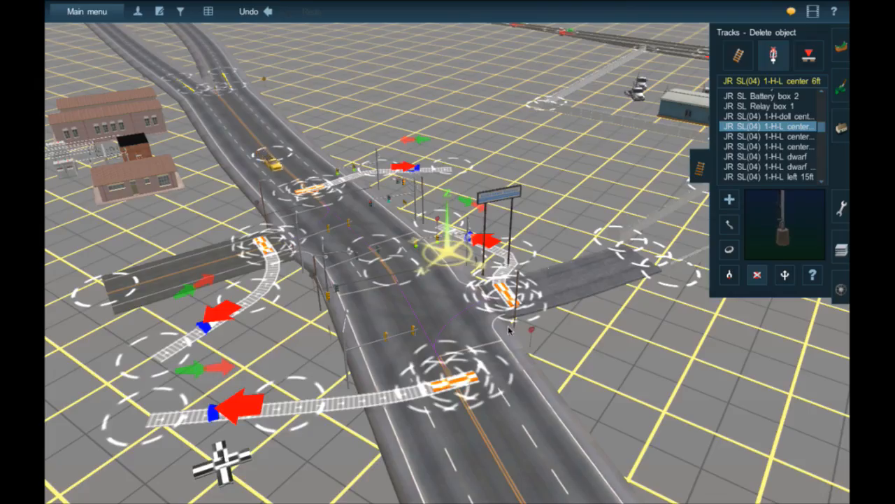
Survey the open land, transmission line and substation around the Northern Energy intersection.
scroll(510, 330, "down", 10)
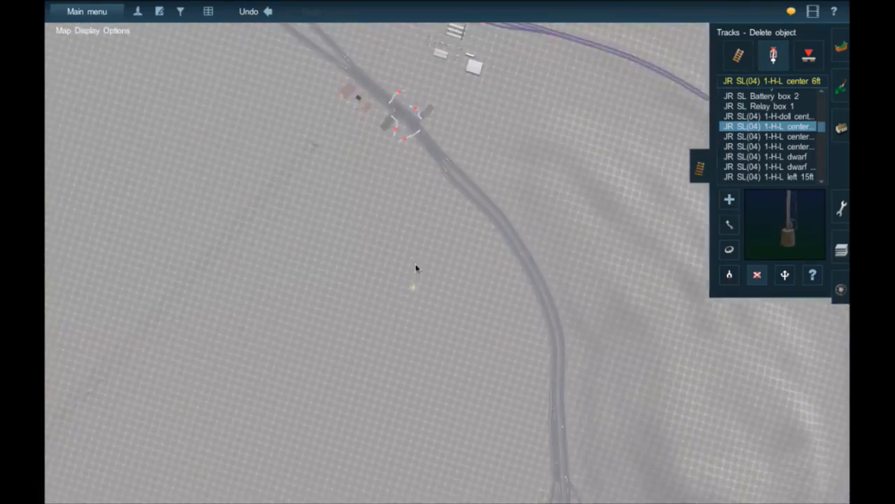
scroll(415, 268, "up", 10)
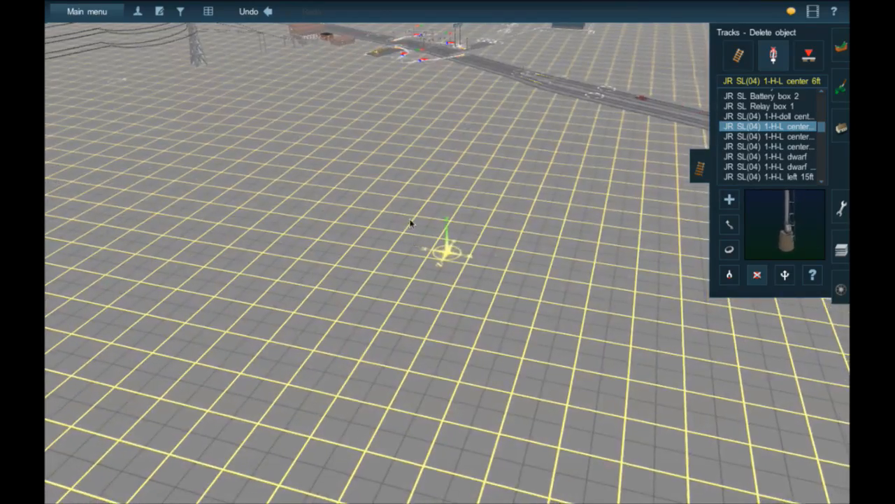
right_click(343, 131)
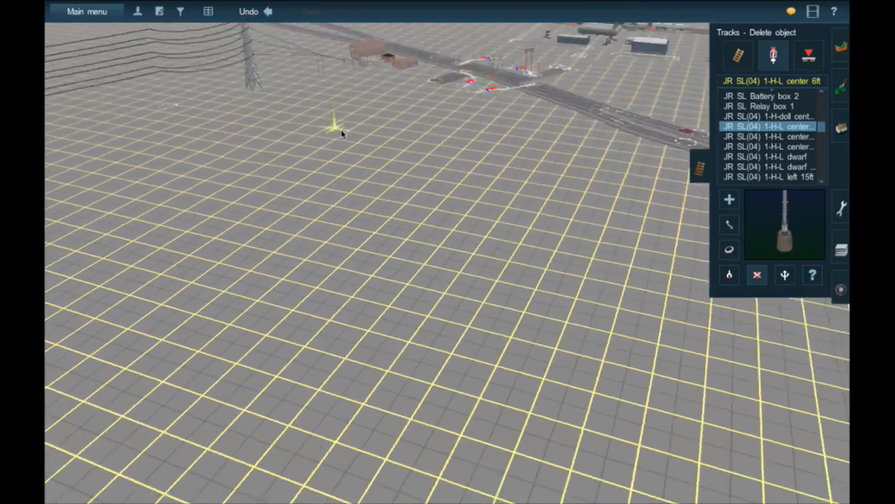
key("Right")
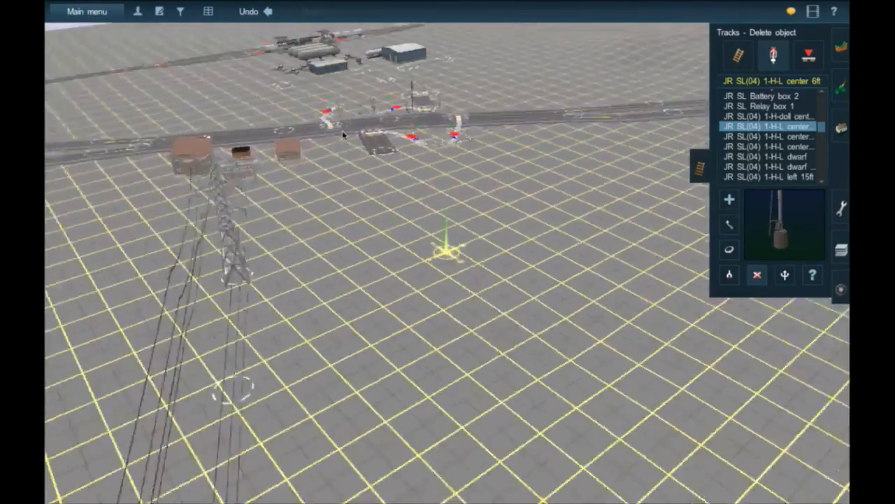
right_click(369, 155)
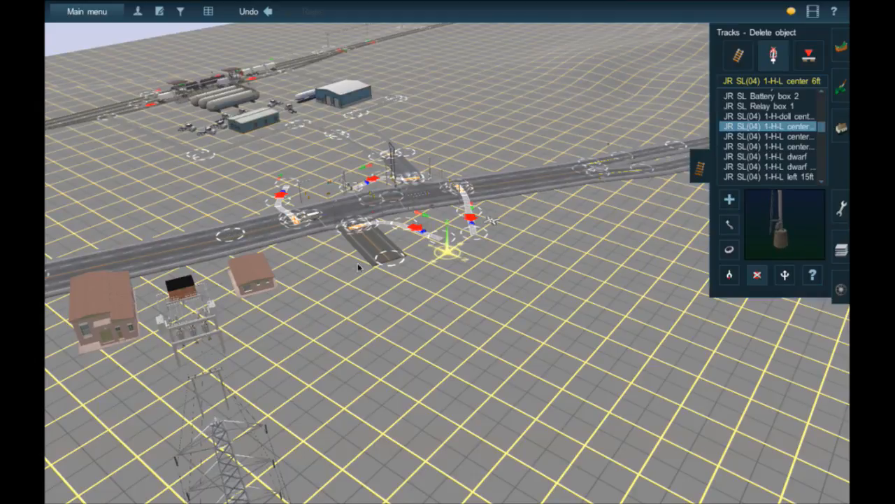
right_click(517, 183)
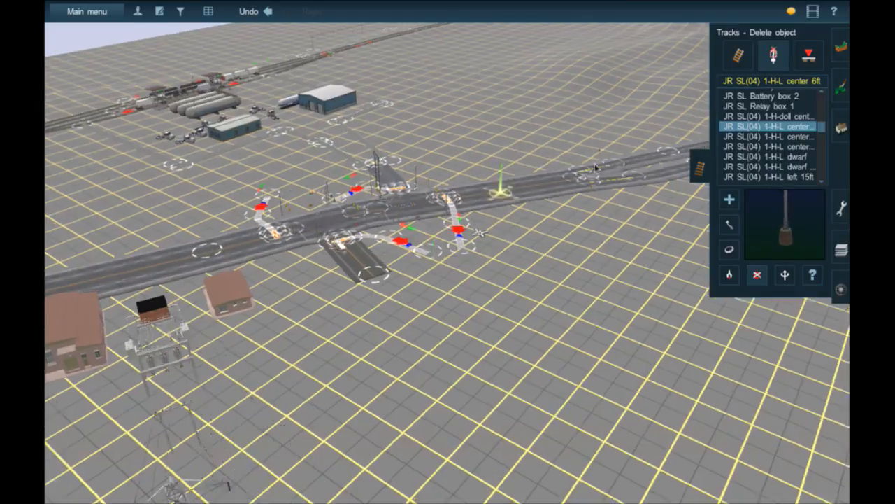
Follow the divided highway away from the Northern Energy intersection through the hills and across the water.
right_click(602, 165)
right_click(532, 150)
right_click(610, 145)
right_click(572, 146)
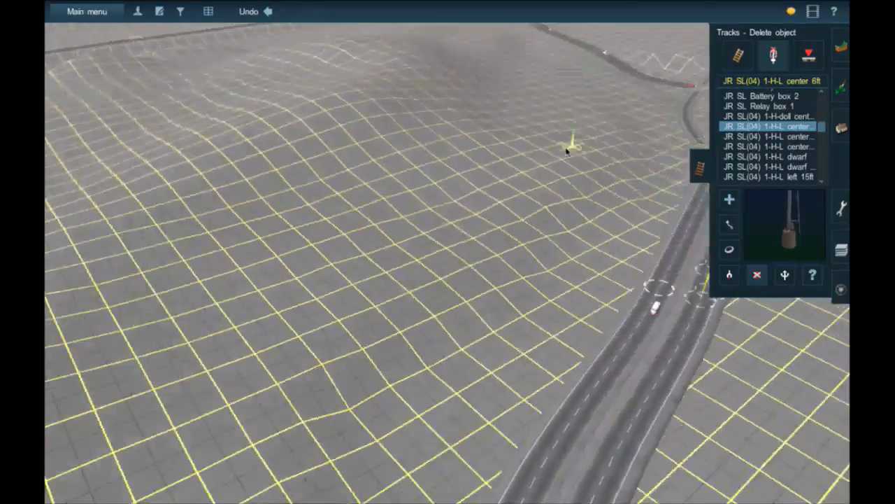
right_click(553, 140)
right_click(434, 104)
right_click(414, 92)
right_click(413, 93)
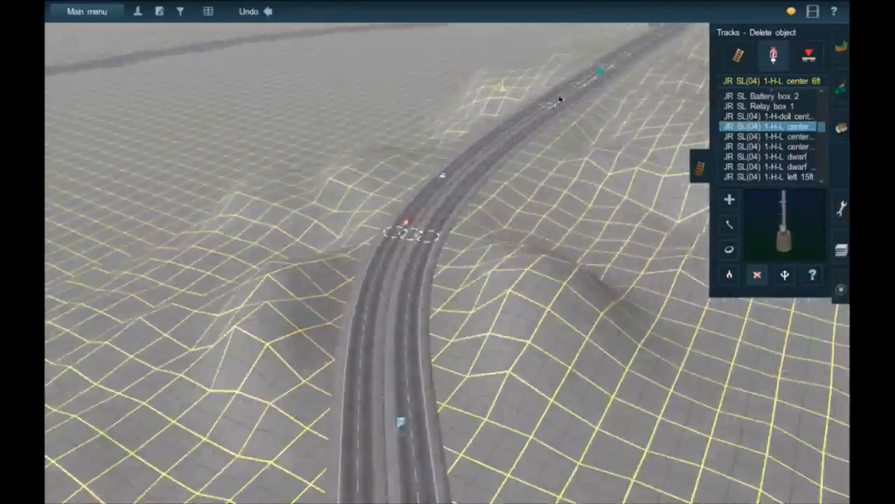
right_click(456, 89)
right_click(419, 96)
right_click(426, 100)
right_click(425, 100)
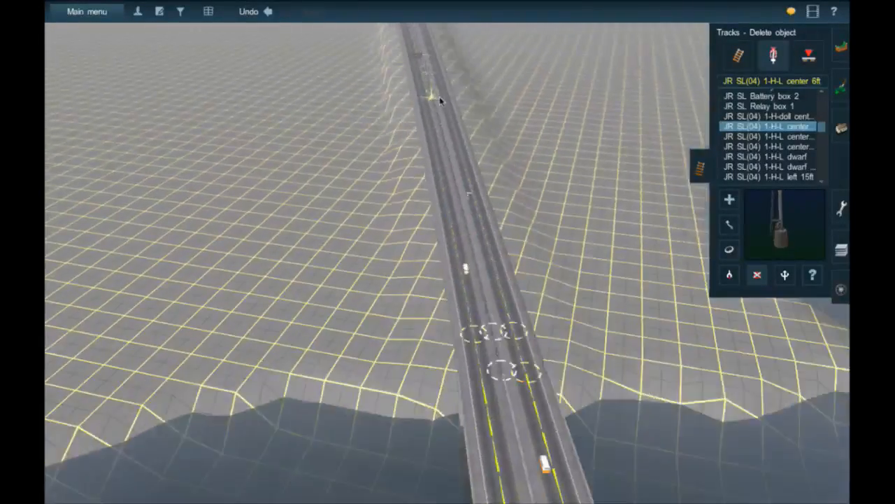
Continue along the divided highway beyond the water crossing to the next ramp interchange.
right_click(435, 92)
right_click(452, 104)
right_click(478, 105)
right_click(490, 110)
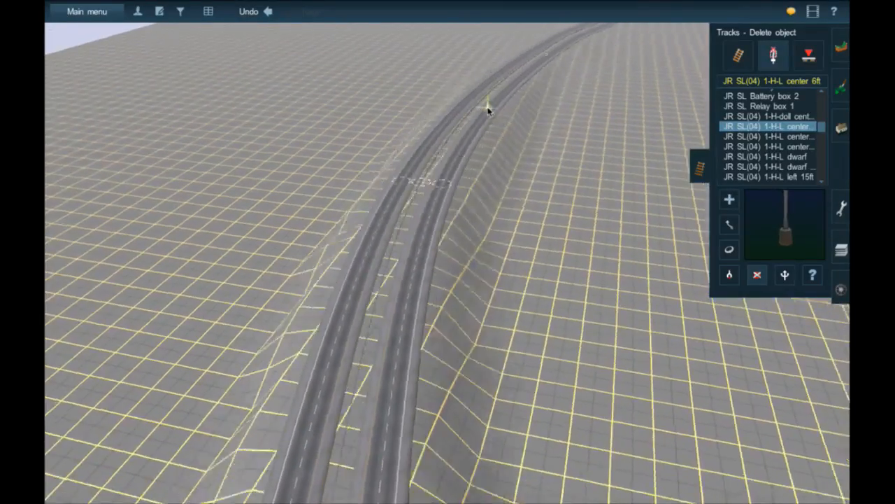
right_click(497, 110)
right_click(419, 120)
right_click(395, 114)
right_click(472, 116)
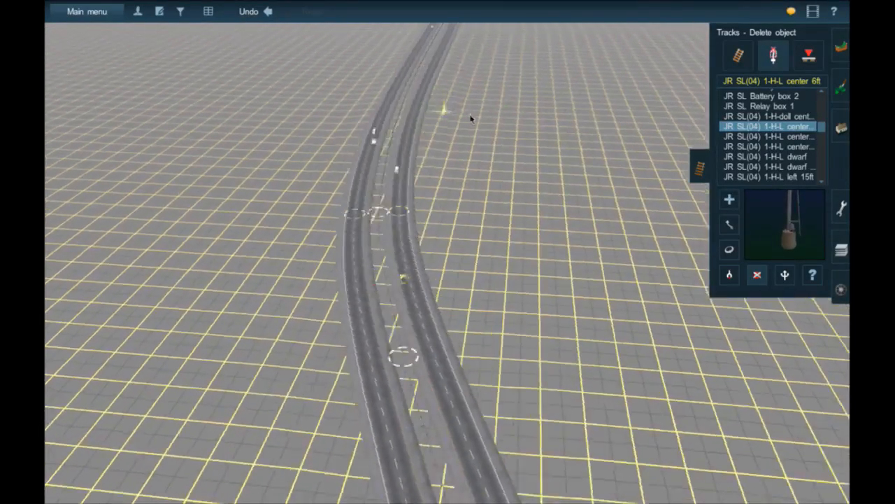
right_click(470, 120)
right_click(468, 122)
right_click(469, 137)
right_click(469, 140)
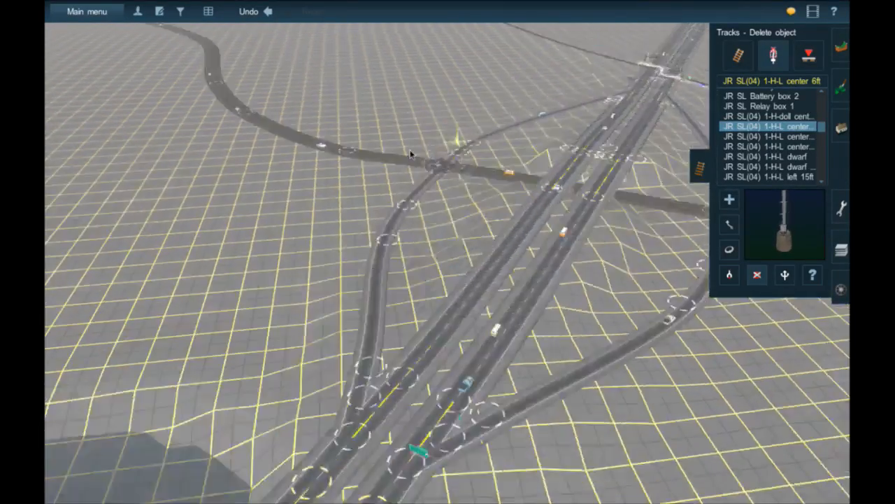
Move from the ramp interchange over the rail line and its wye to the industrial complex.
right_click(465, 154)
right_click(458, 165)
right_click(467, 180)
right_click(489, 189)
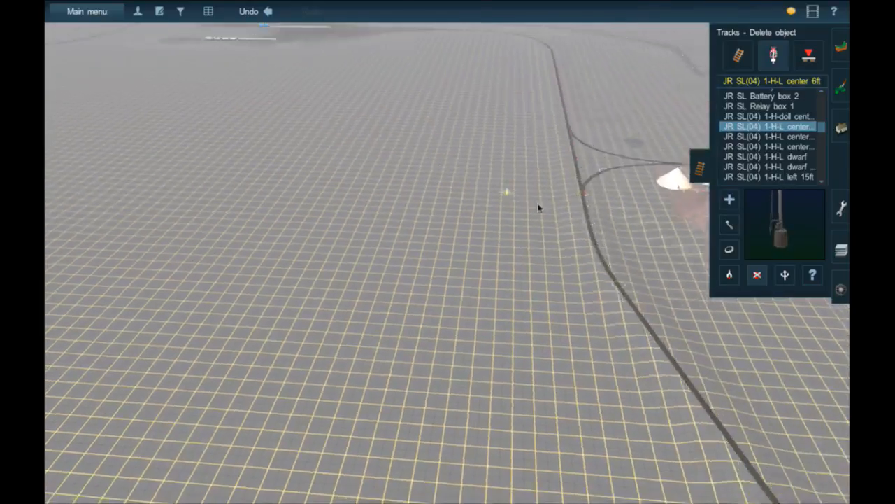
right_click(538, 204)
right_click(532, 203)
right_click(493, 196)
right_click(494, 197)
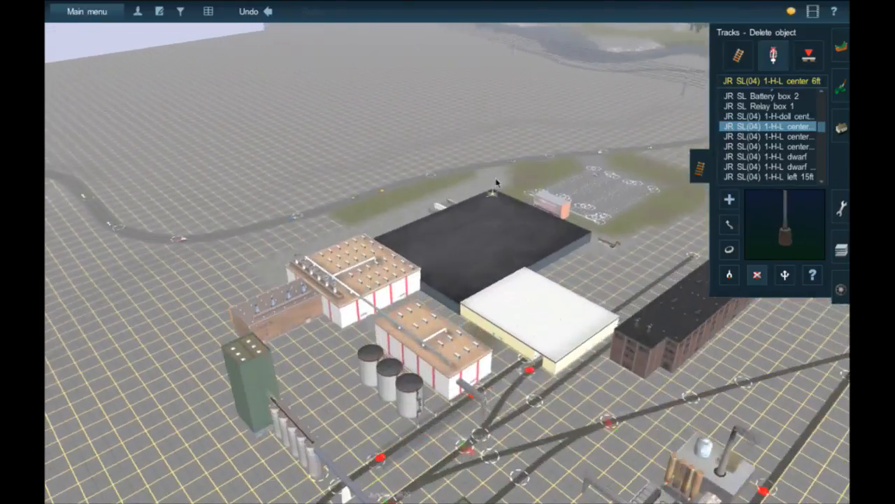
Follow the road from the industrial complex under the transmission line and view the approach to the roadside gas station.
right_click(482, 197)
right_click(515, 276)
right_click(523, 286)
right_click(523, 287)
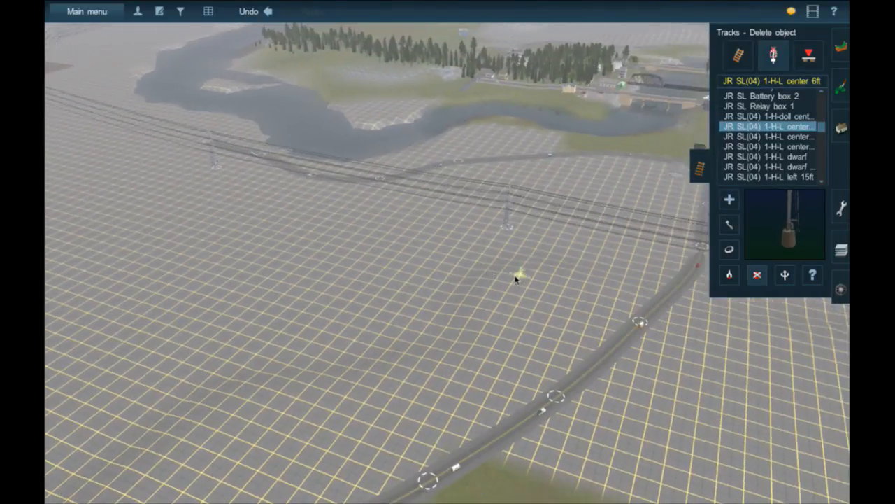
right_click(518, 278)
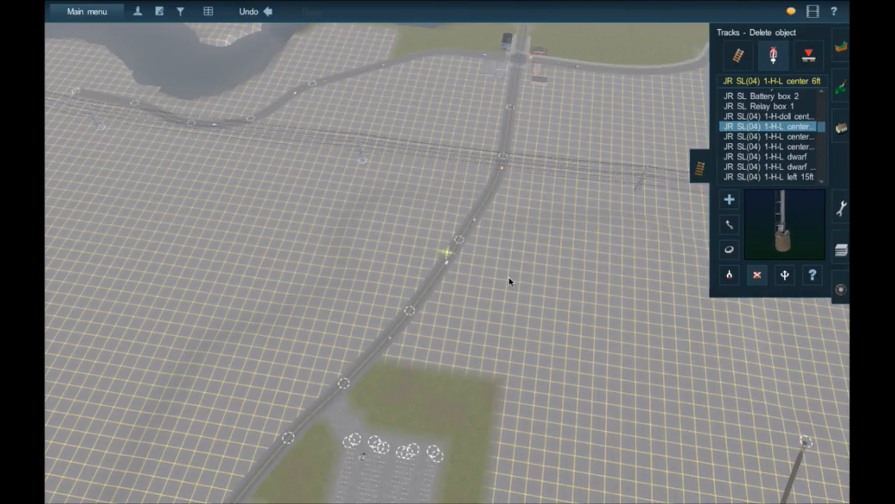
right_click(506, 140)
scroll(644, 196, "up", 8)
scroll(644, 213, "down", 3)
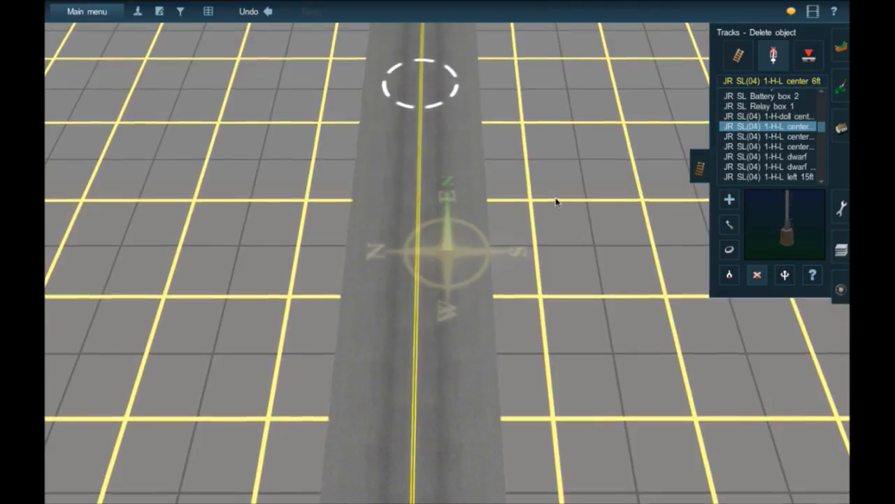
scroll(555, 202, "down", 2)
key("Down")
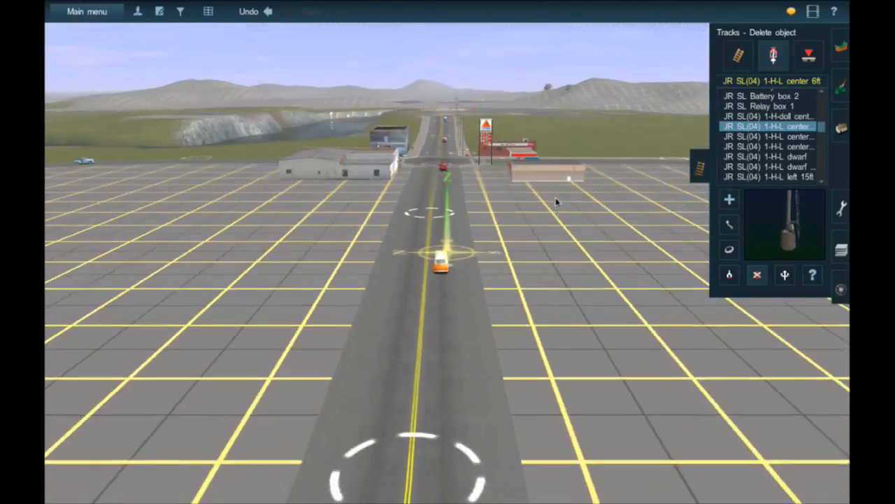
Follow the two-lane road past the open grid terrain to the Citgo gas station intersection.
key("Left")
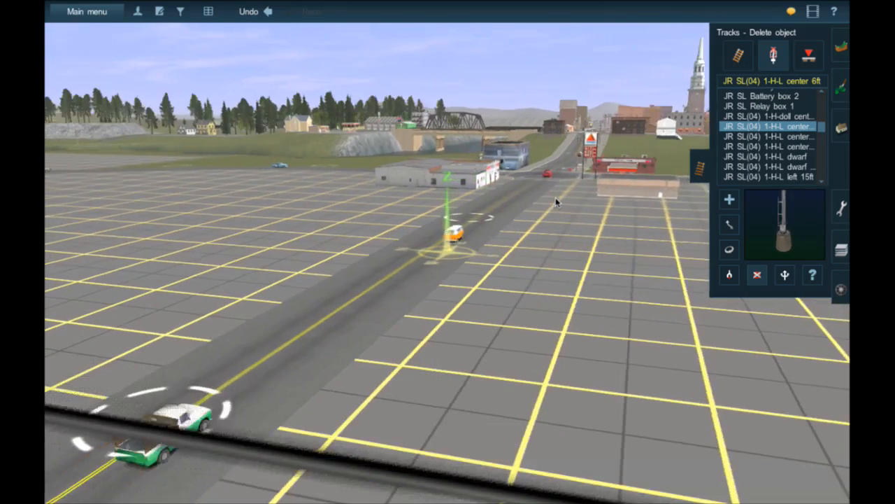
key("Left")
key("Up")
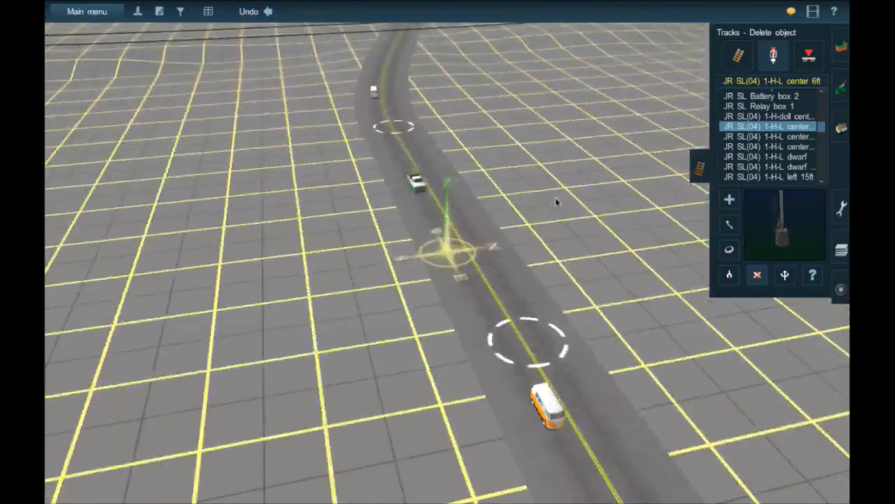
key("Left")
scroll(529, 222, "down", 3)
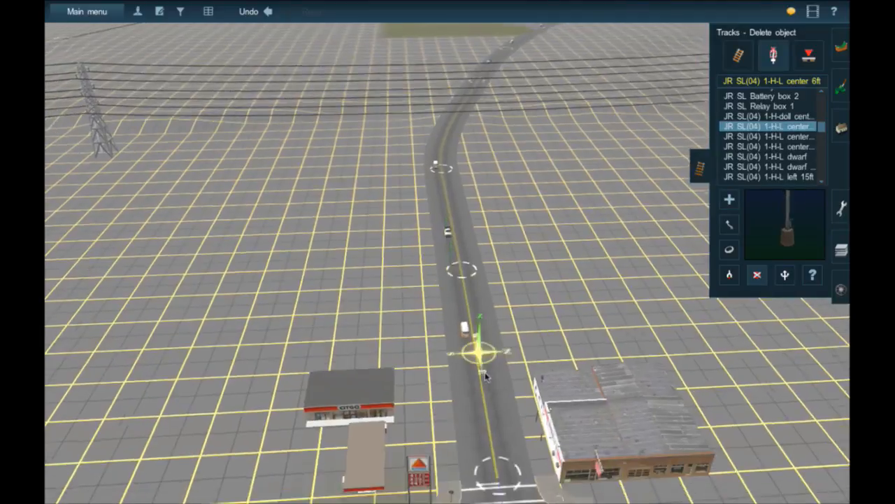
scroll(486, 375, "down", 3)
Survey the riverside town and the roads joining it to the Citgo intersection from high above.
right_click(486, 399)
right_click(342, 392)
right_click(343, 175)
scroll(313, 342, "down", 5)
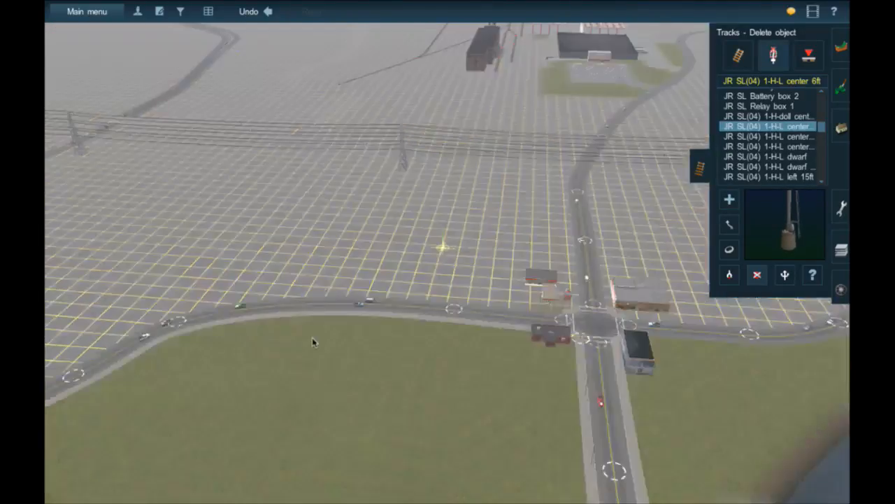
scroll(312, 341, "down", 10)
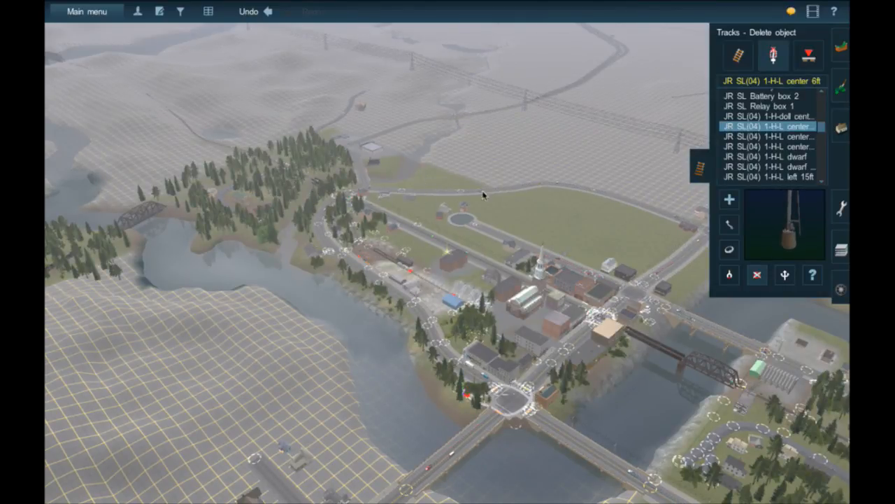
right_click_drag(694, 232, 522, 262)
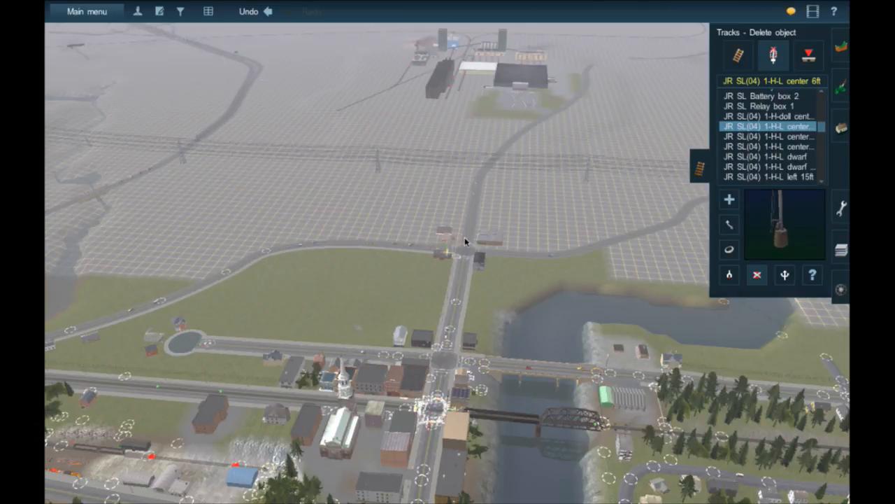
Paint grey gravel ground texture around the Citgo sign and pump canopy up to both adjoining roads.
scroll(466, 241, "up", 10)
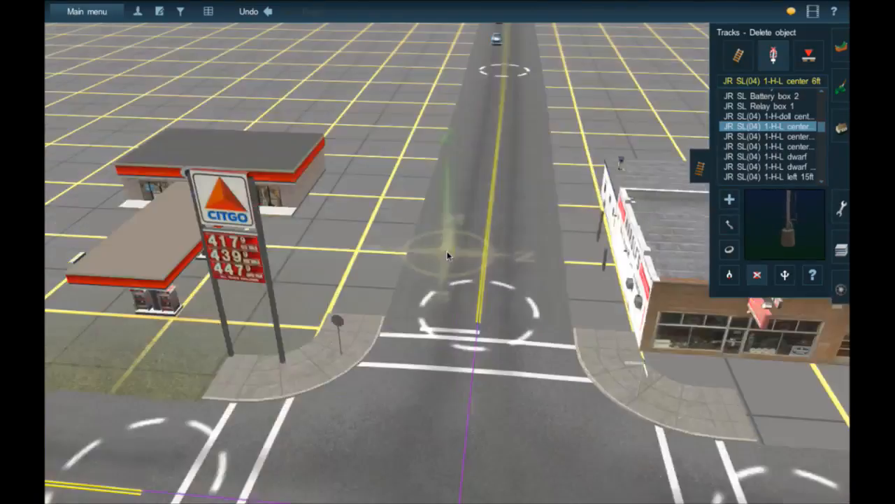
scroll(447, 256, "down", 3)
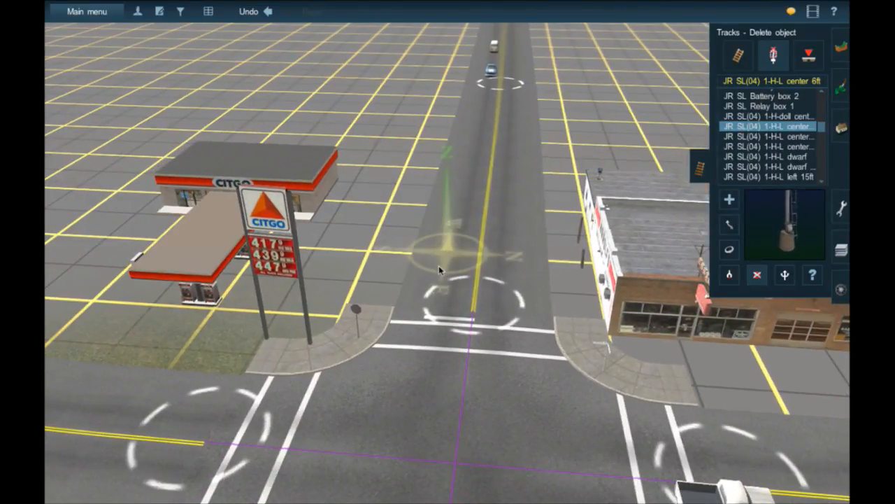
left_click(847, 98)
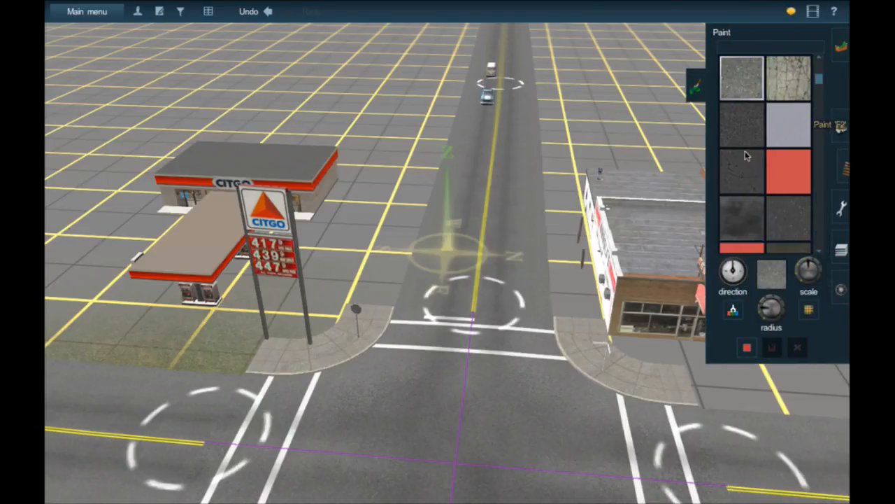
right_click(410, 296)
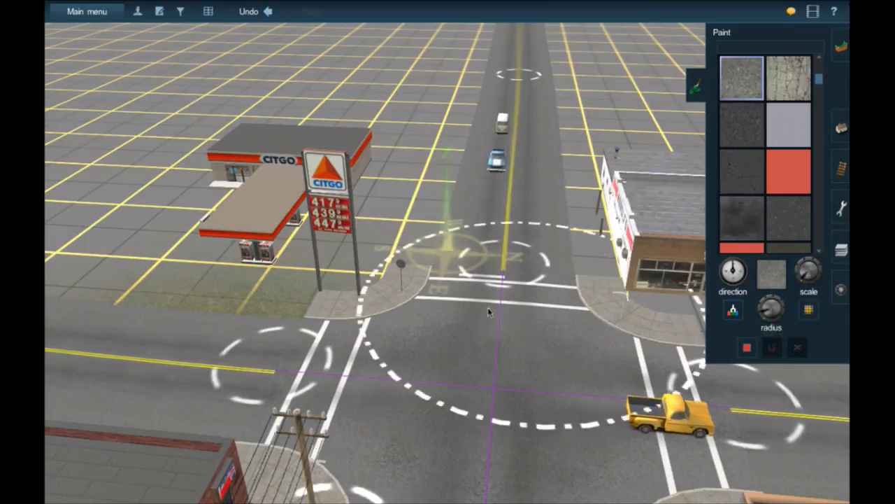
right_click(487, 307)
right_click(315, 186)
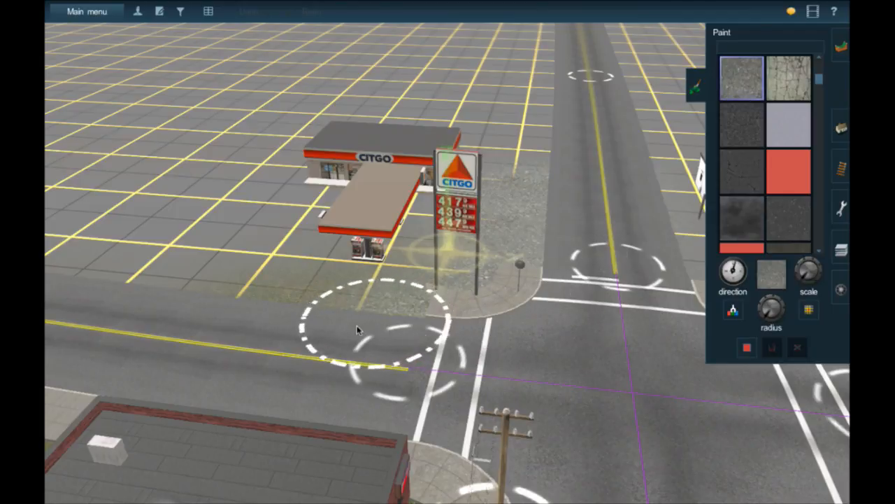
left_click_drag(383, 269, 357, 264)
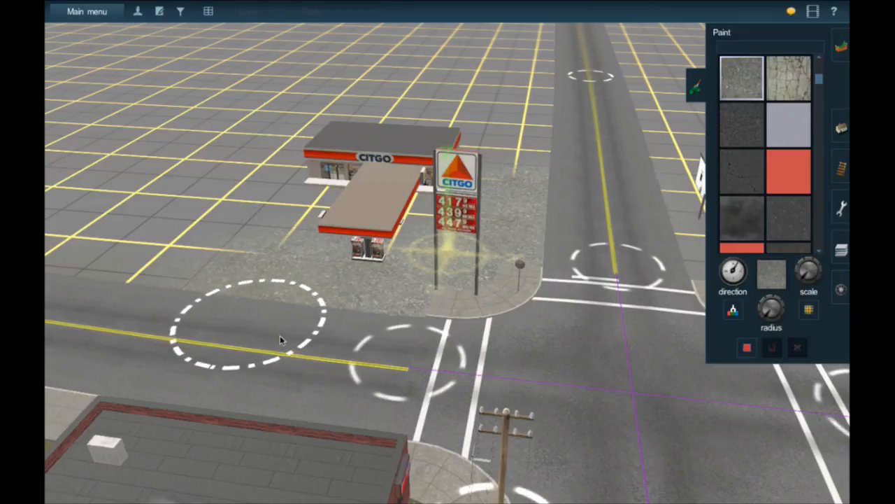
left_click(382, 353)
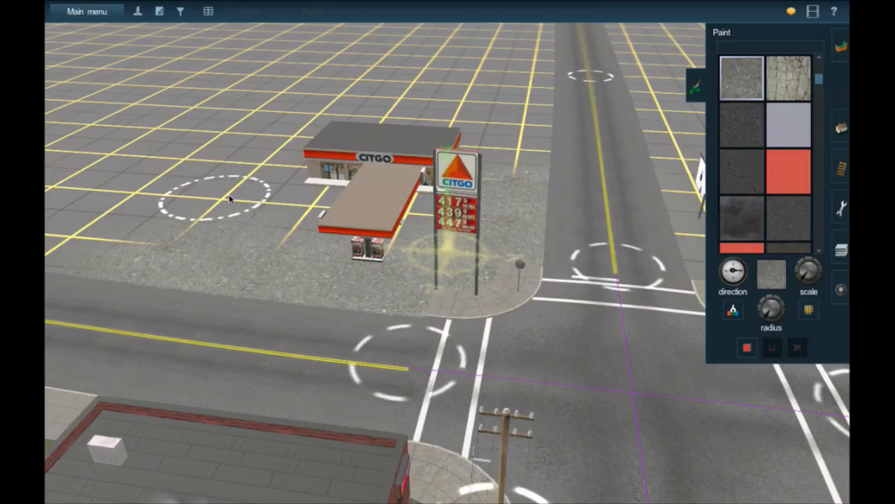
Extend the gravel texture around the side and back of the Citgo store building.
right_click(386, 212)
right_click_drag(382, 213, 481, 327)
key("bracketleft")
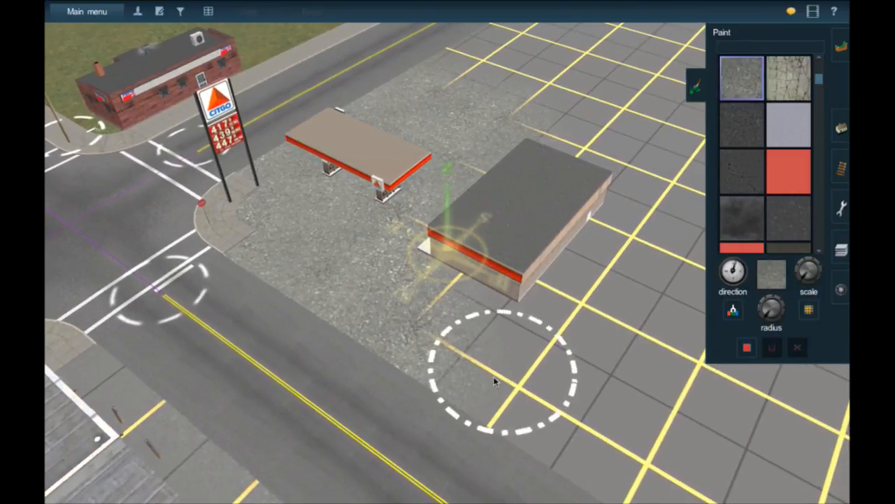
left_click_drag(495, 382, 426, 328)
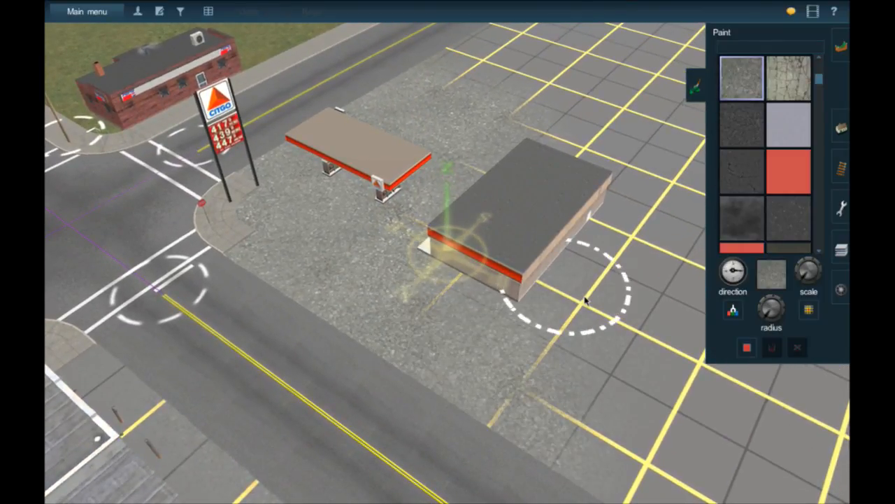
mouse_move(586, 300)
left_mouse_down()
mouse_move(601, 300)
mouse_move(595, 321)
left_mouse_up()
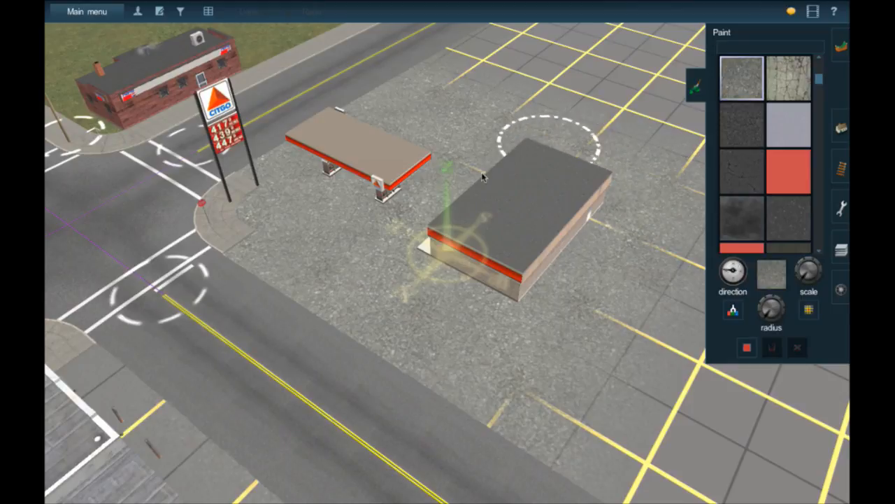
left_click_drag(563, 210, 565, 212)
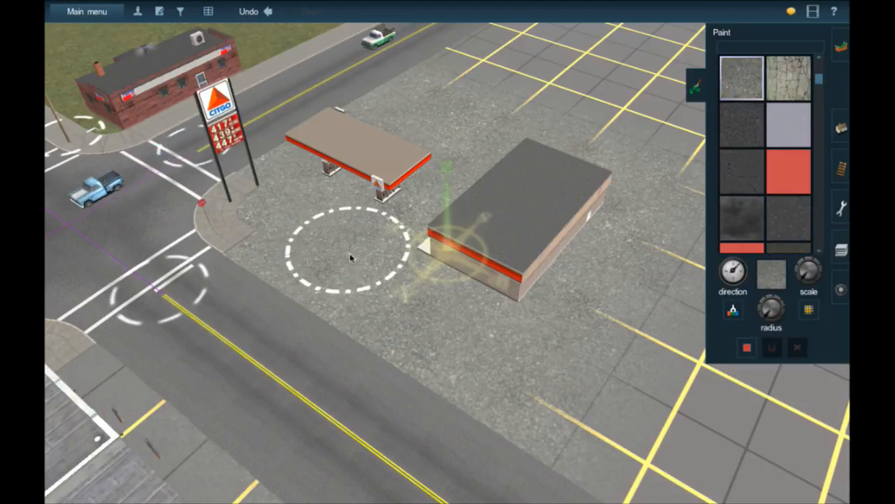
Paint gravel beside and behind the Marolf's garage, across the road from the Citgo station.
key("Left")
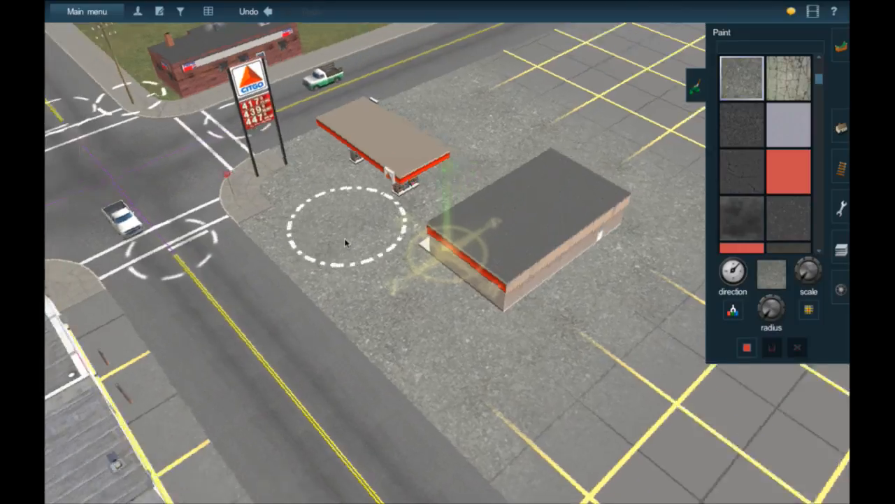
middle_click_drag(395, 256, 471, 277)
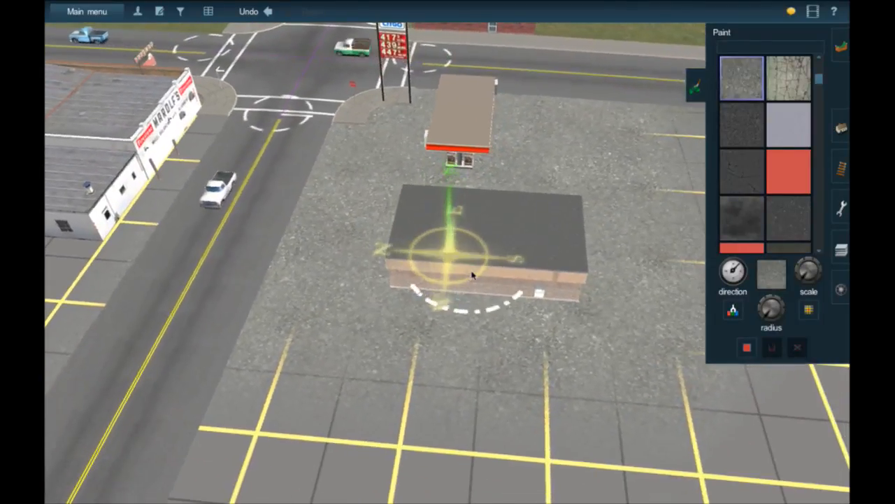
key("Left")
key("Left")
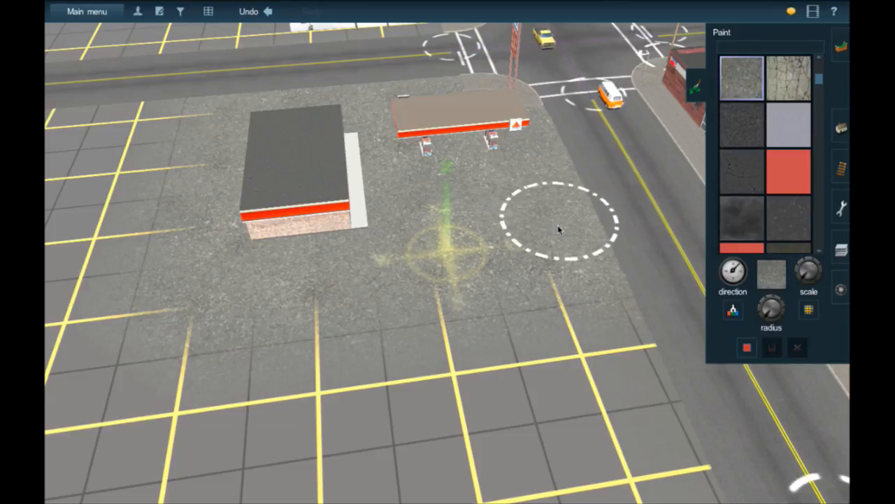
scroll(445, 241, "up", 1)
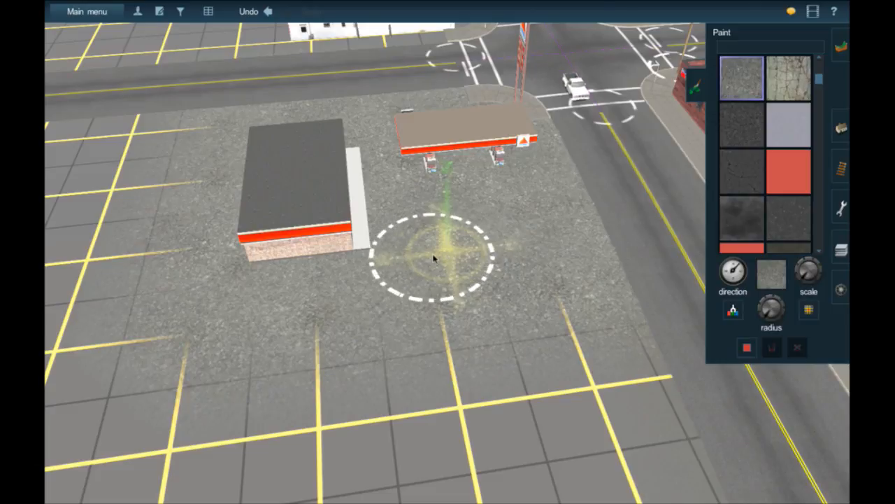
right_click(400, 229)
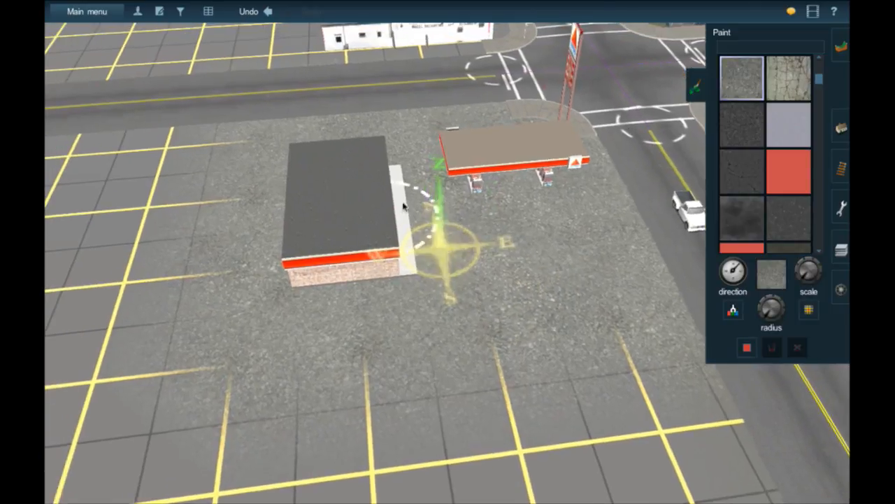
right_click(388, 161)
right_click(517, 126)
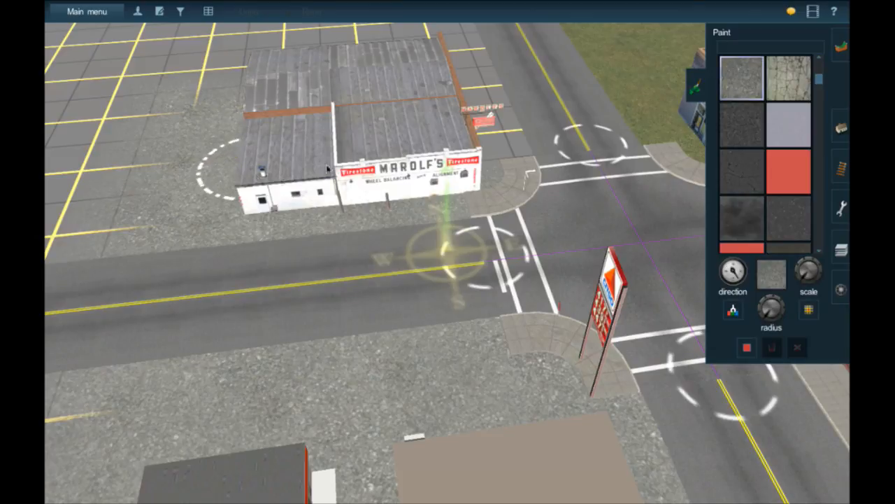
left_click(508, 134)
right_click(509, 135)
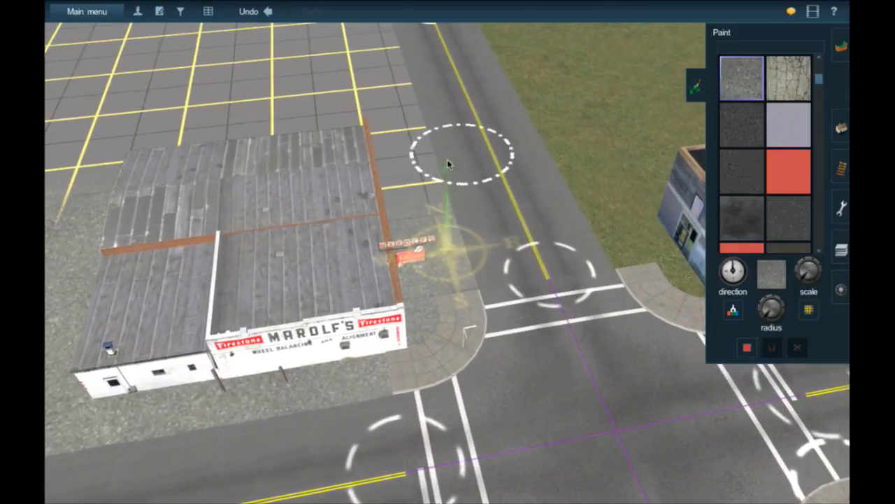
Paint gravel along the brick storefront of Marolf's garage and around its far corner.
key("Right")
key("Right")
key("Up")
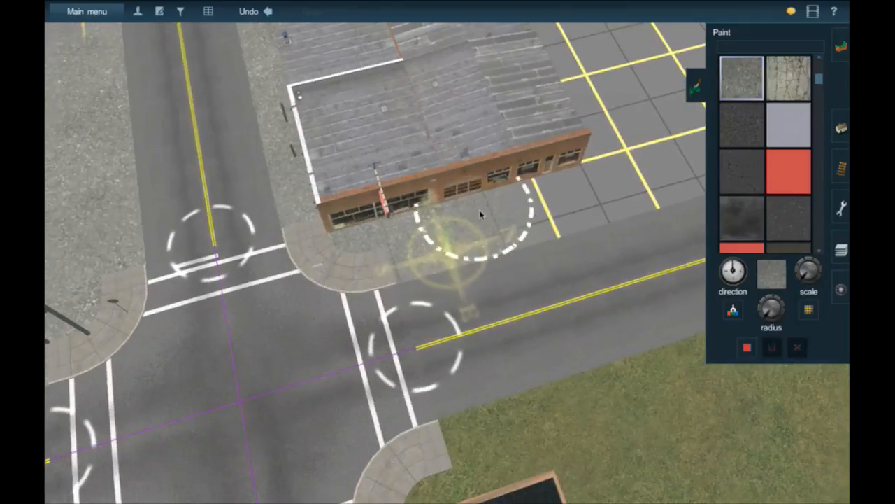
key("bracketleft")
mouse_move(408, 261)
left_mouse_down()
mouse_move(409, 315)
mouse_move(355, 323)
left_mouse_up()
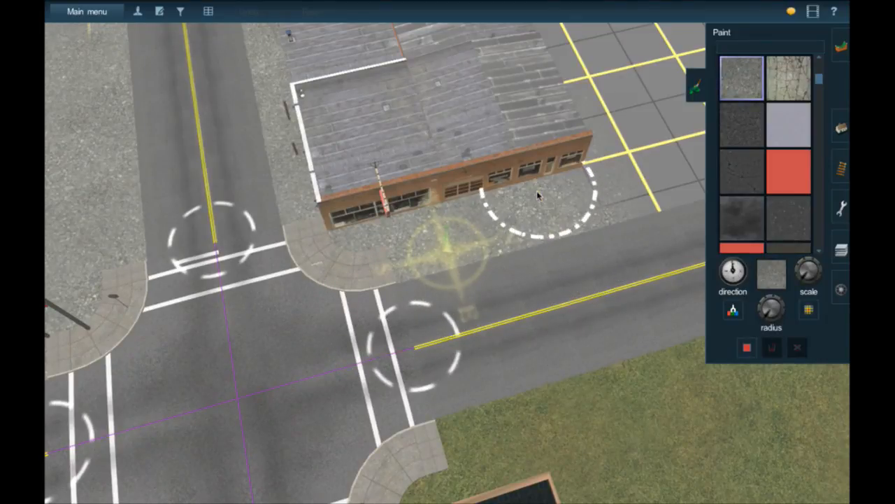
left_click_drag(624, 169, 625, 163)
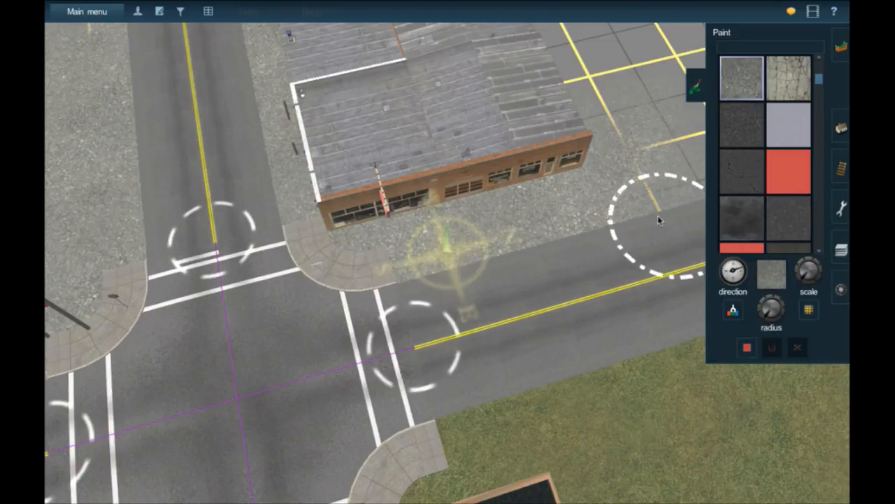
left_click_drag(657, 215, 623, 144)
left_click_drag(583, 83, 580, 84)
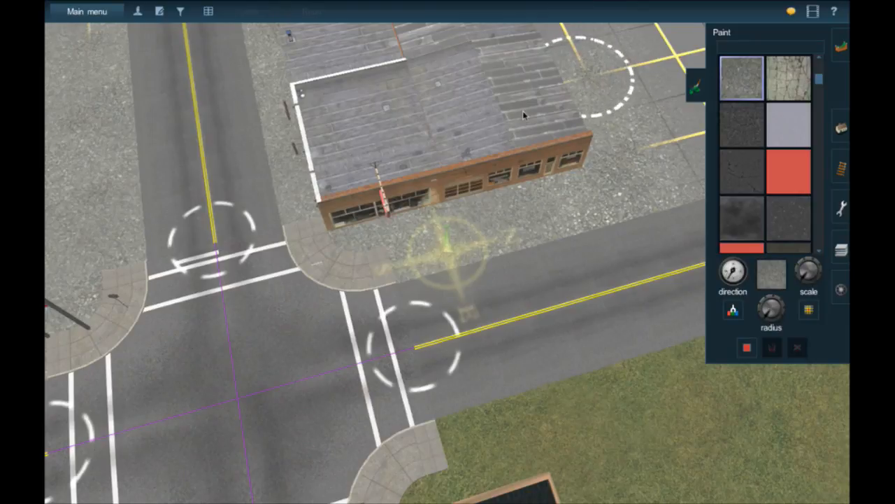
Widen the gravel lot behind and beyond the far end of Marolf's garage, reaching the road edge.
key("Up")
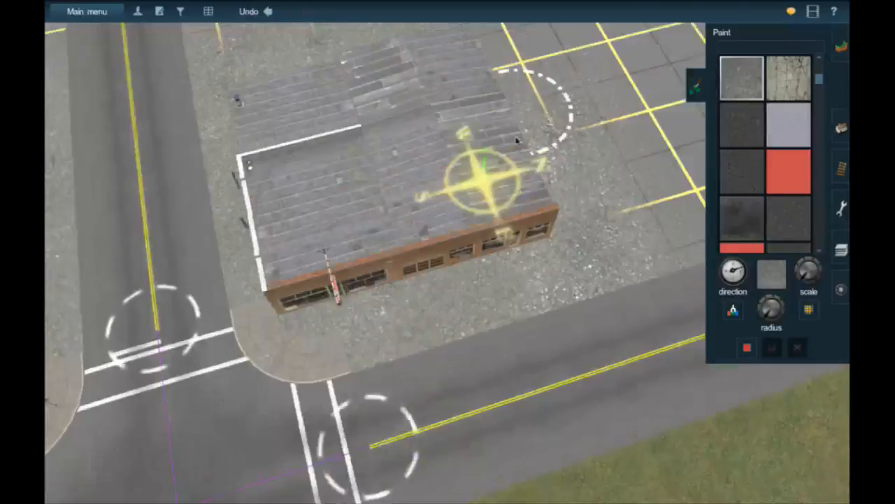
mouse_move(480, 121)
left_mouse_down()
mouse_move(450, 58)
mouse_move(479, 61)
left_mouse_up()
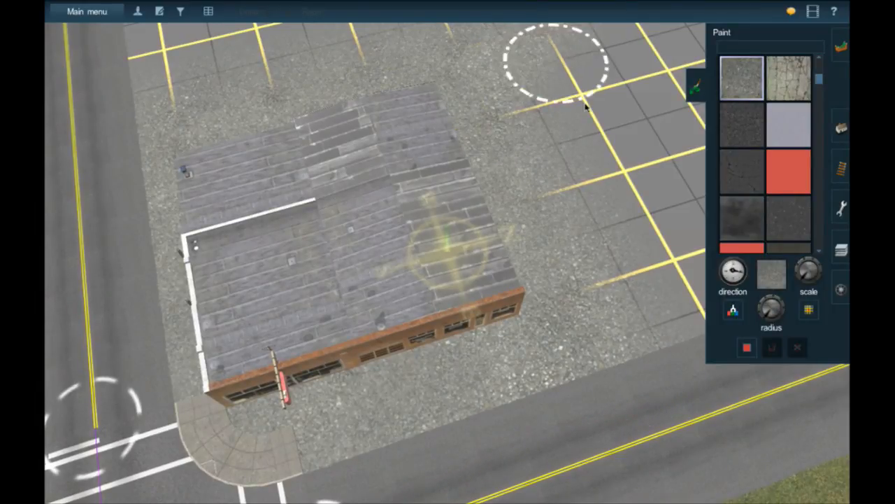
left_click_drag(586, 105, 691, 303)
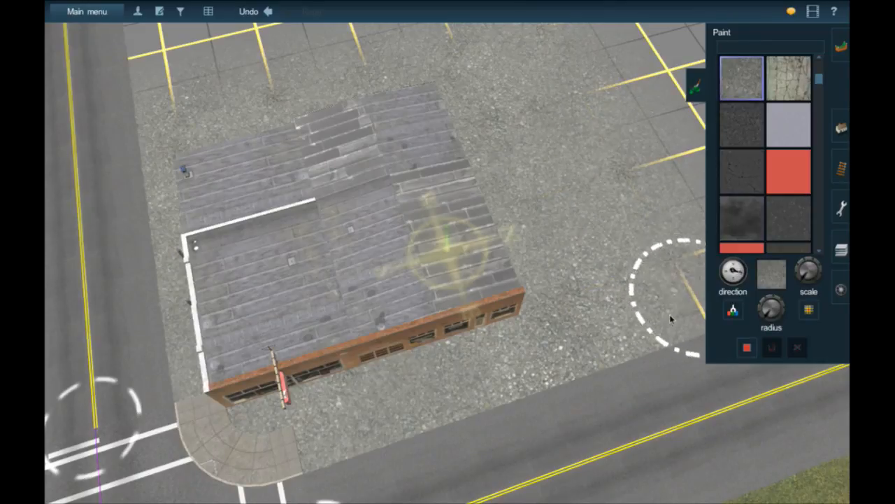
mouse_move(670, 318)
right_mouse_down()
mouse_move(542, 202)
mouse_move(555, 196)
mouse_move(458, 224)
mouse_move(461, 239)
right_mouse_up()
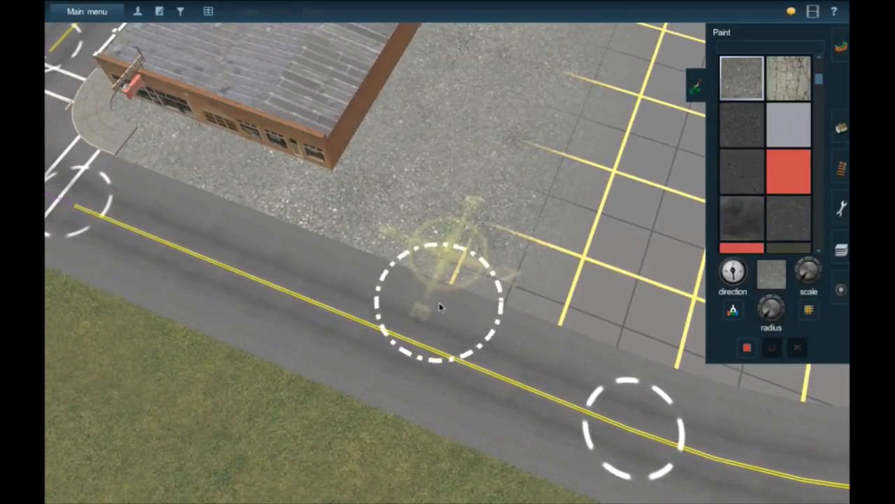
right_click_drag(320, 170, 375, 274)
key("Left")
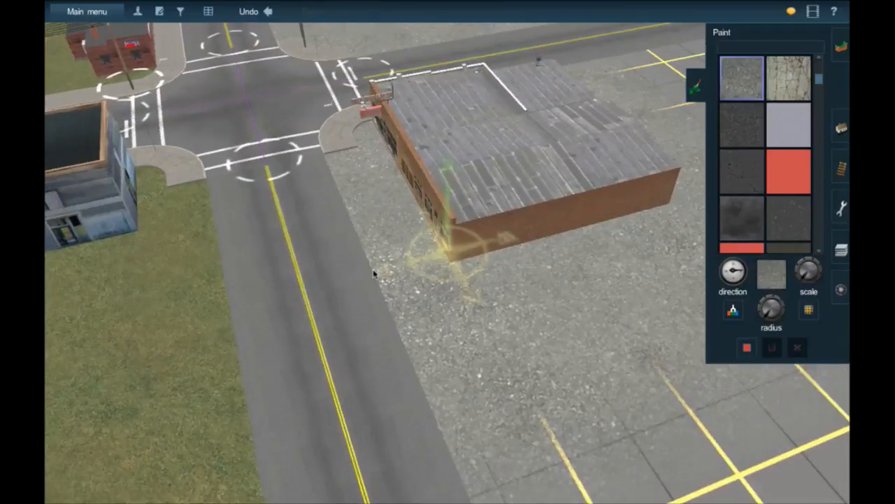
Look over the buildings and grass lots around the Citgo intersection from several angles.
key("Right")
key("Down")
key("Up")
right_click(266, 250)
key("Left")
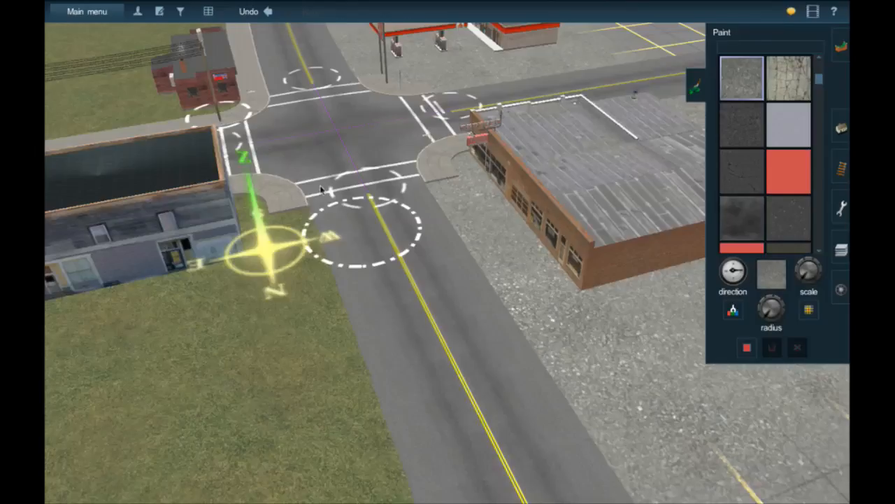
right_click(540, 198)
key("Left")
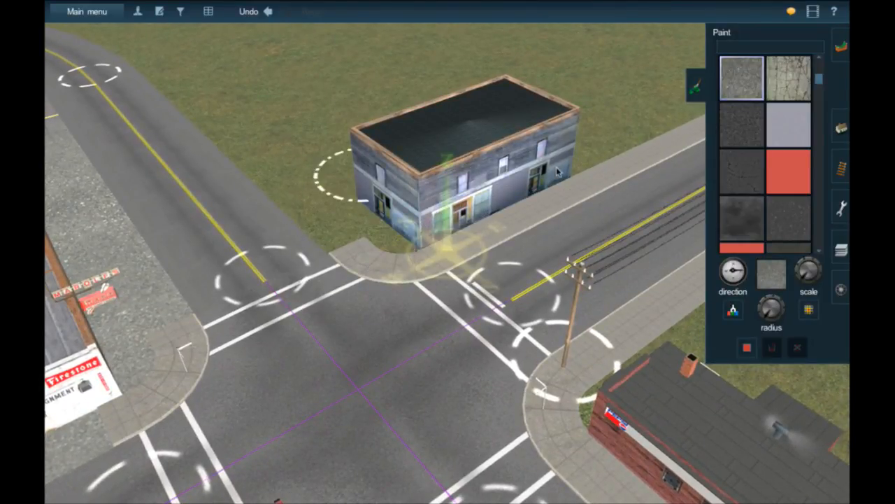
right_click_drag(539, 215, 412, 230)
Inspect the fenced scrapyard with its gondola cars, scrap piles and concrete ground beside the road.
scroll(537, 196, "down", 3)
scroll(413, 229, "up", 5)
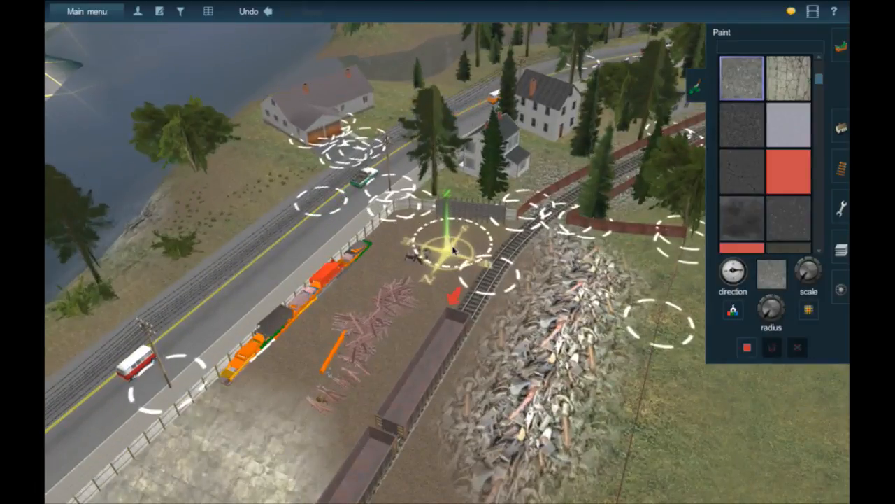
scroll(452, 247, "up", 3)
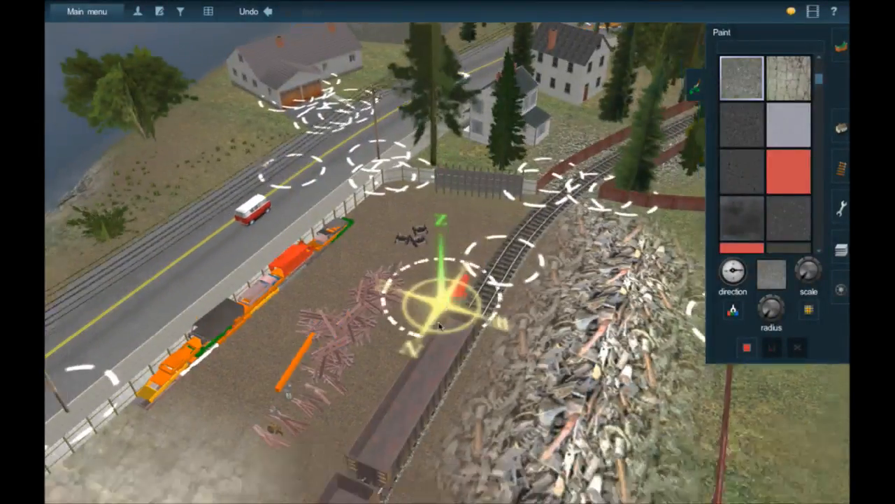
scroll(440, 326, "up", 4)
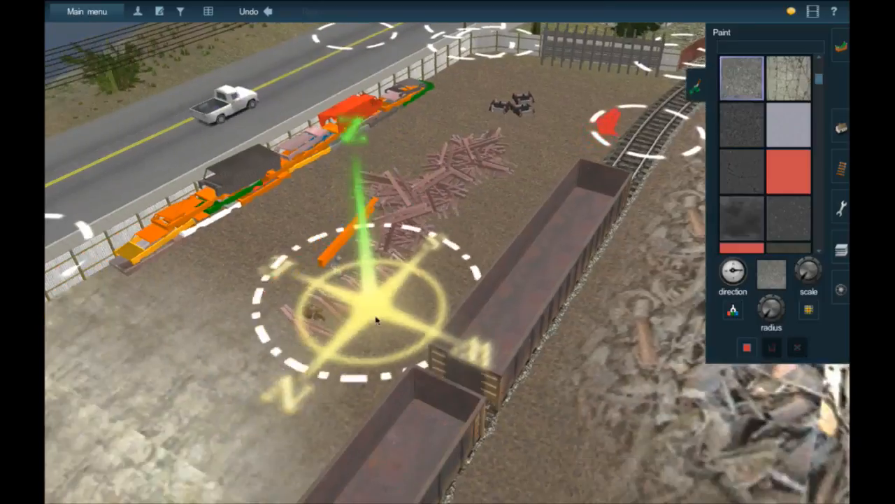
scroll(376, 319, "down", 3)
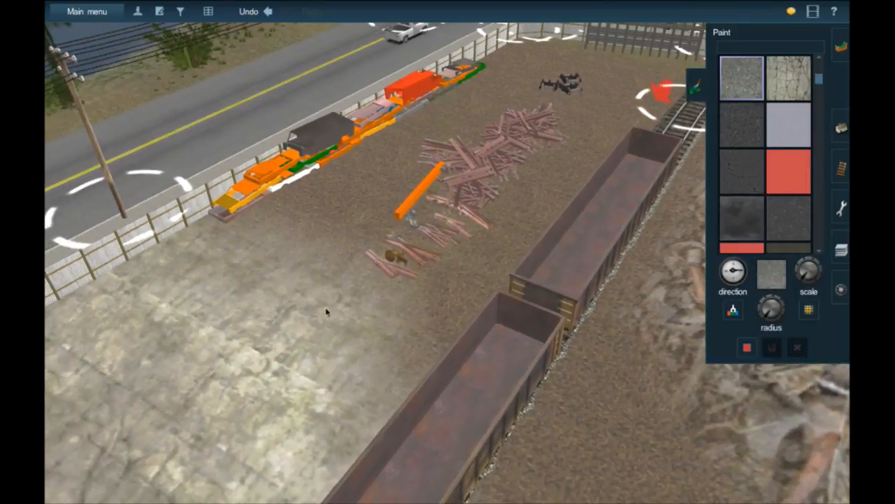
Place the Airport Domestic object on the grass between the cul-de-sac houses and the curving road.
left_click(845, 139)
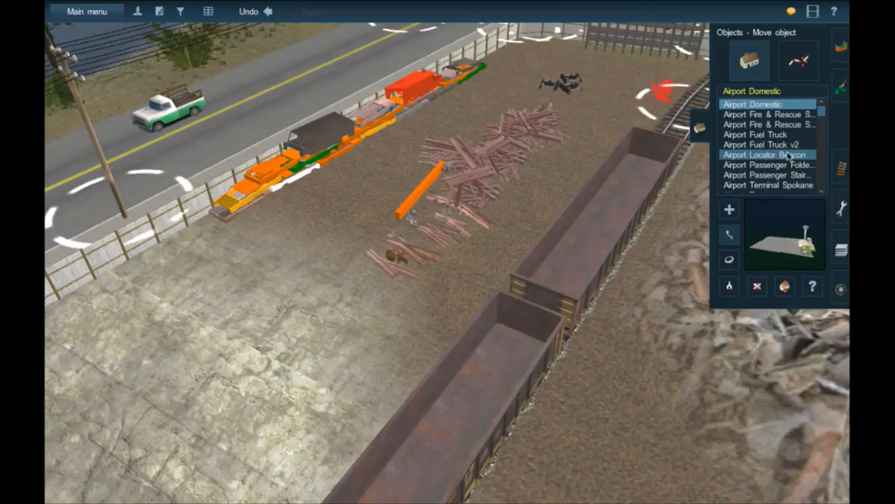
scroll(623, 270, "down", 5)
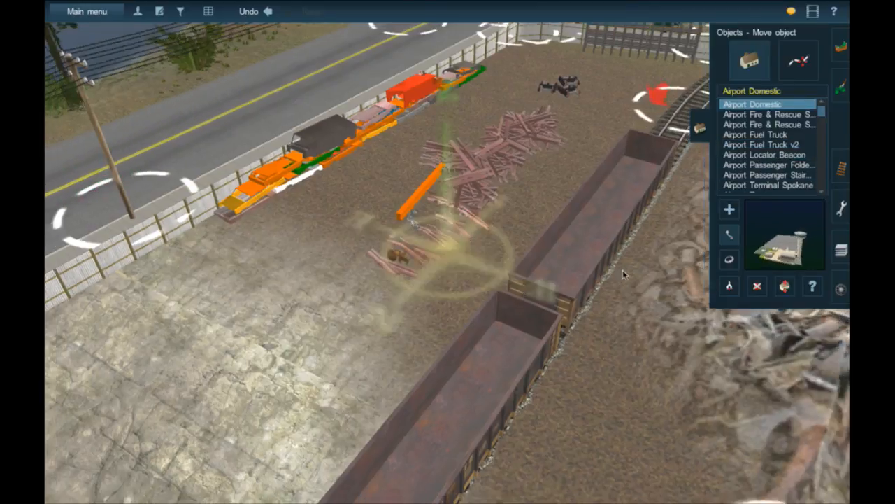
right_click_drag(606, 281, 494, 235)
scroll(495, 235, "down", 3)
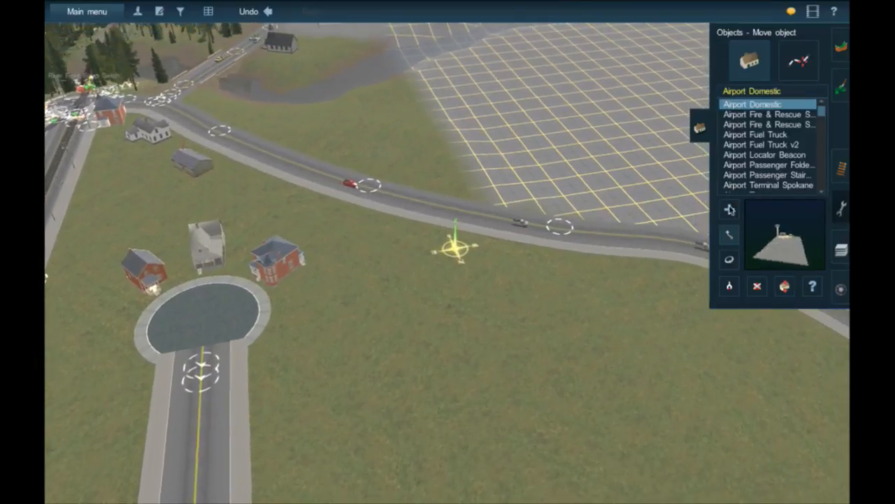
left_click(726, 210)
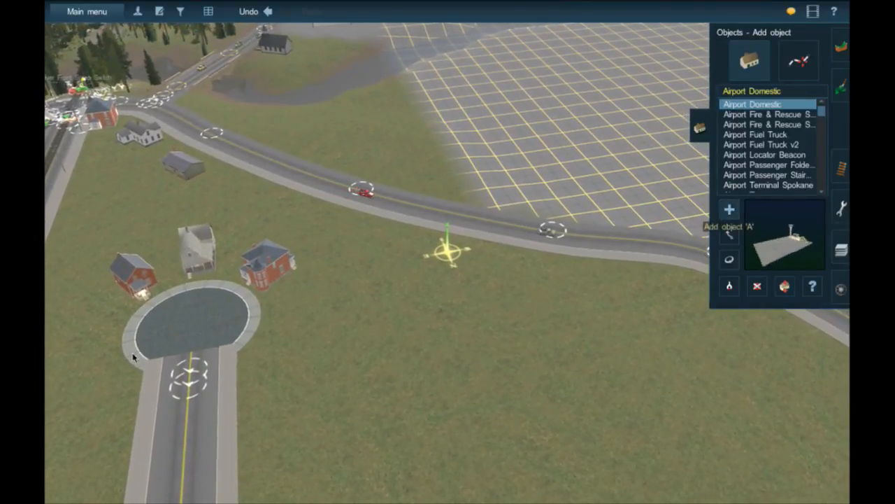
left_click(414, 237)
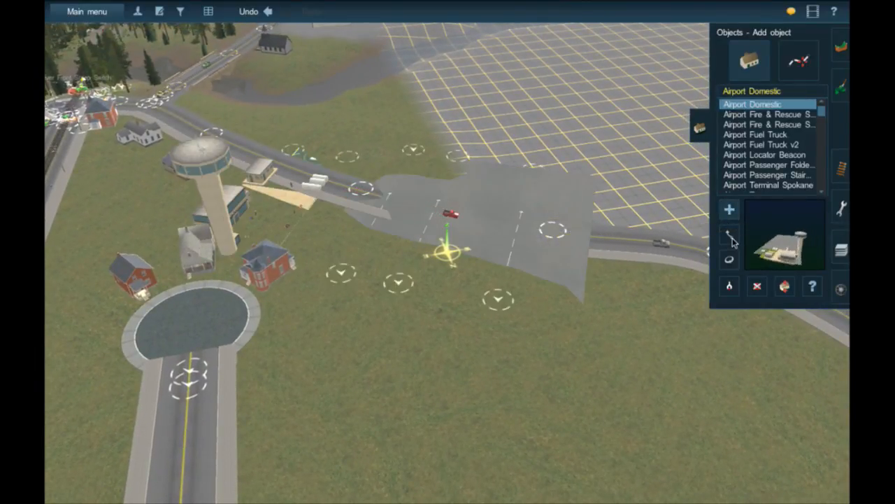
Move the airport onto the unpainted grid terrain across the road and view it from all sides.
left_click_drag(566, 129, 481, 264)
right_click(565, 132)
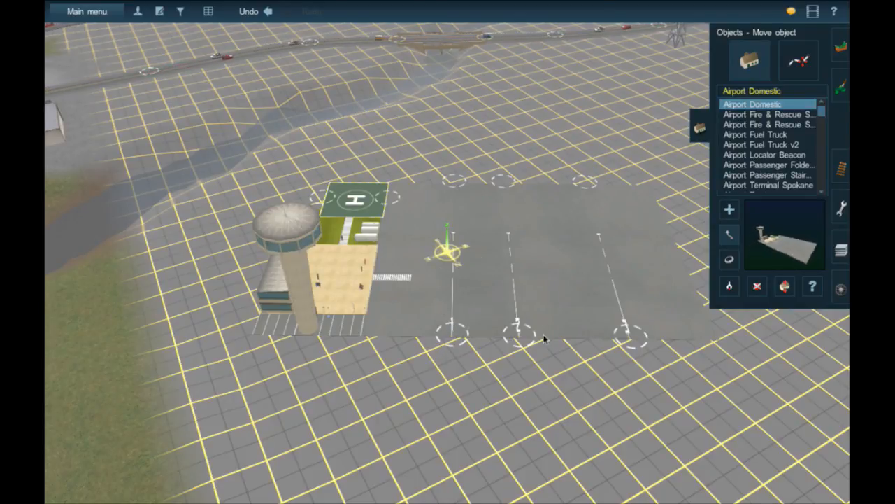
right_click(494, 282)
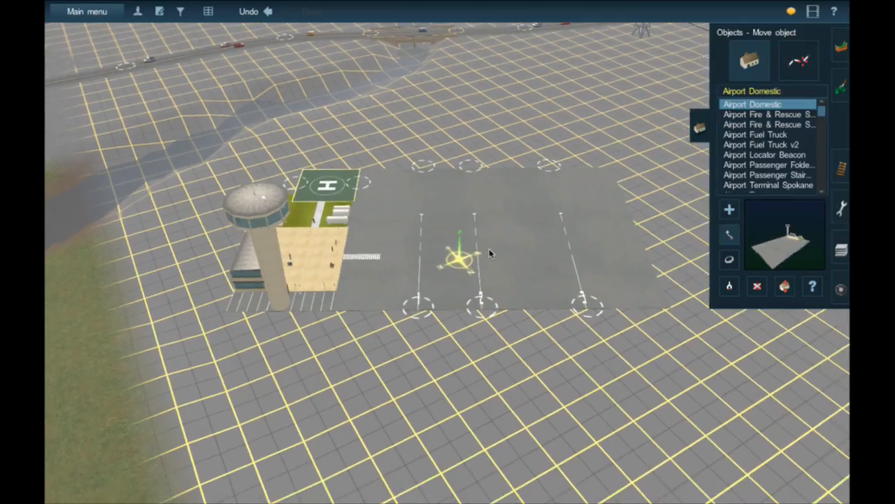
right_click(490, 250)
right_click(490, 250)
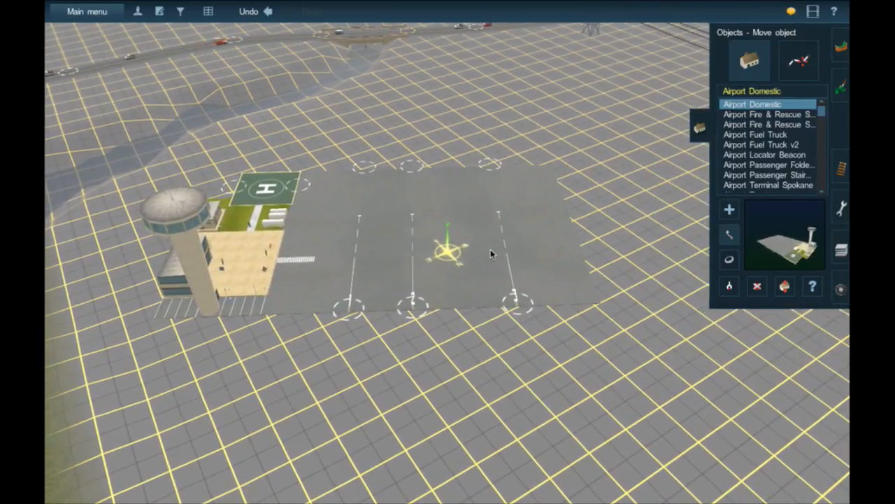
key("Right")
key("Down")
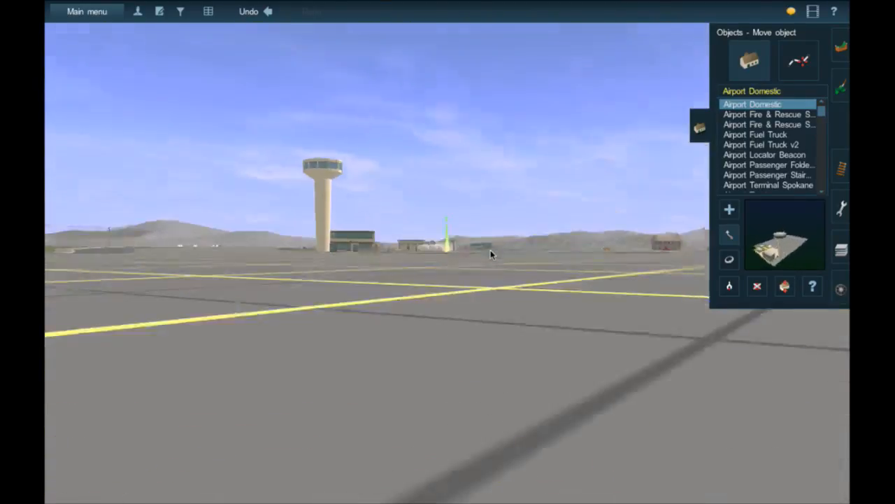
key("Up")
key("Up")
key("Right")
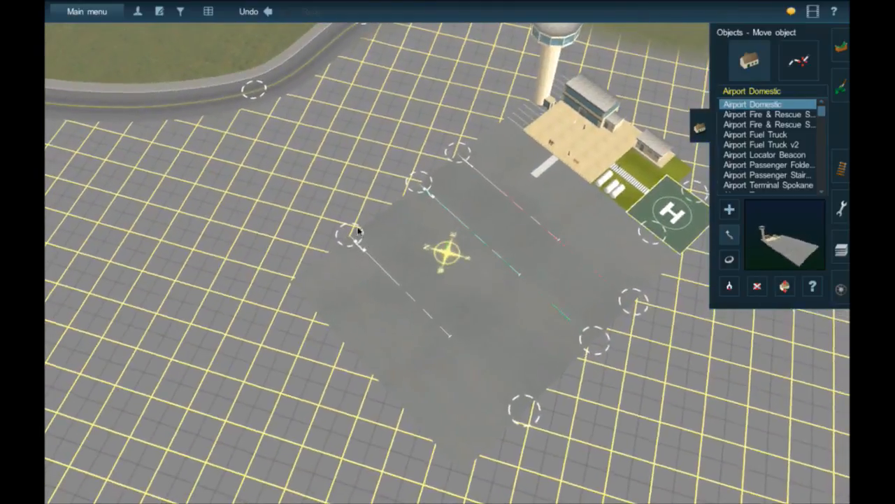
Delete the Airport Domestic object from the unpainted grid terrain.
left_click(435, 294)
scroll(413, 282, "down", 5)
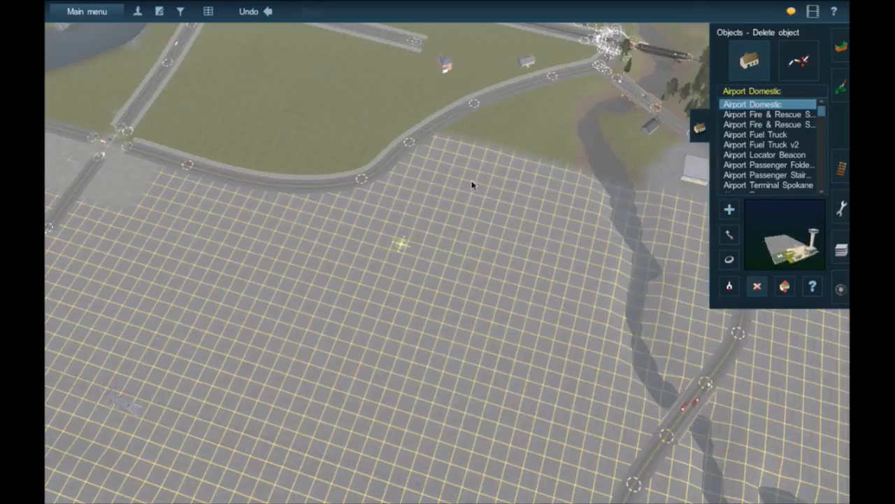
Examine the grass lot around the yellow house, between the cul-de-sac road and the street-running track.
right_click(472, 185)
right_click(472, 149)
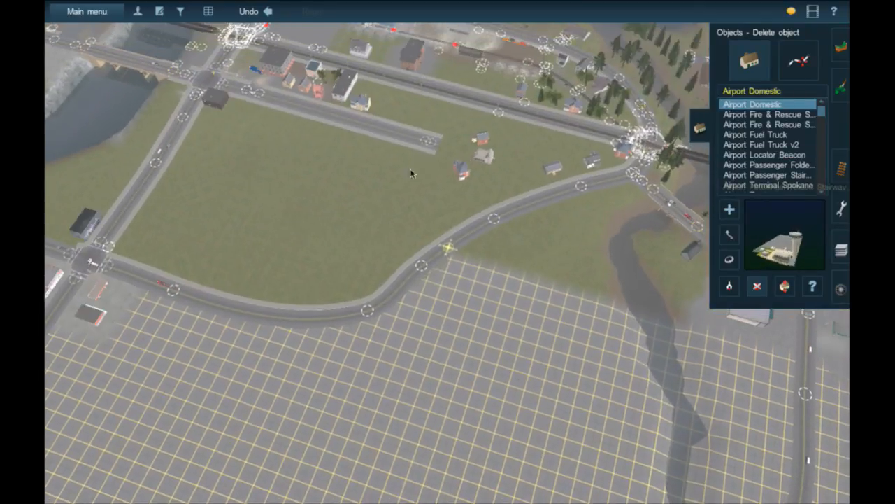
right_click(372, 183)
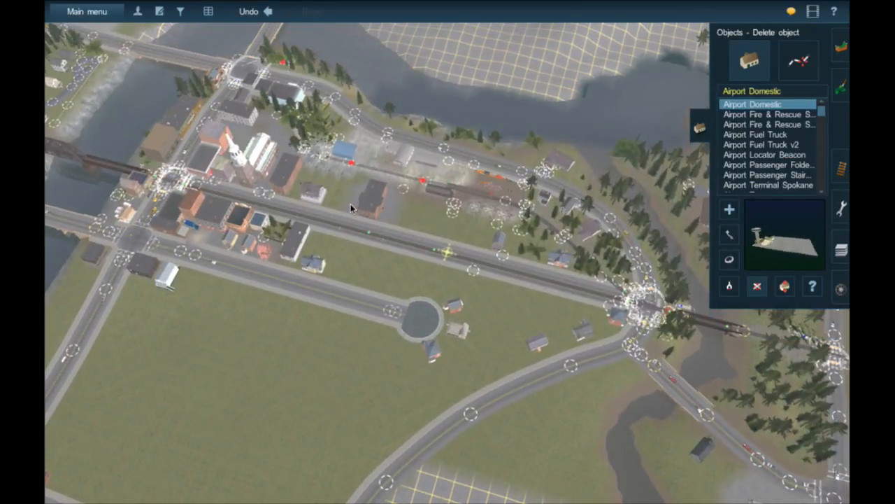
right_click(306, 244)
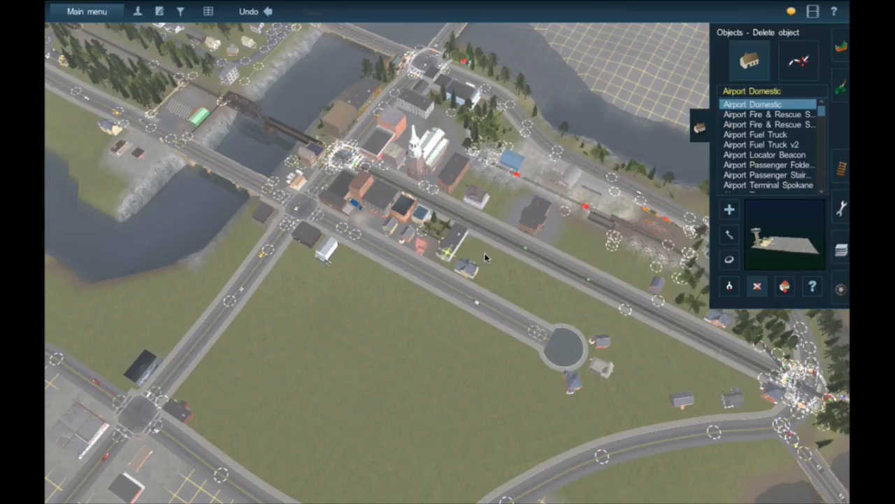
scroll(484, 258, "up", 10)
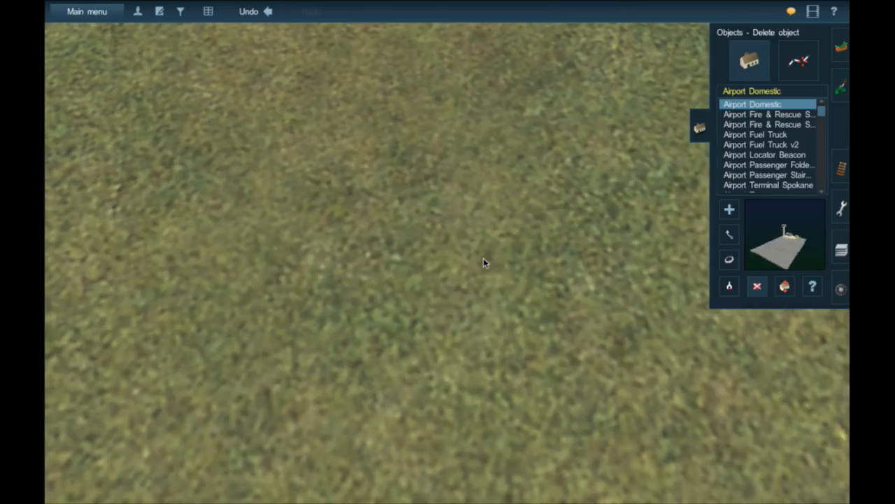
scroll(483, 259, "down", 3)
key("Down")
key("Right")
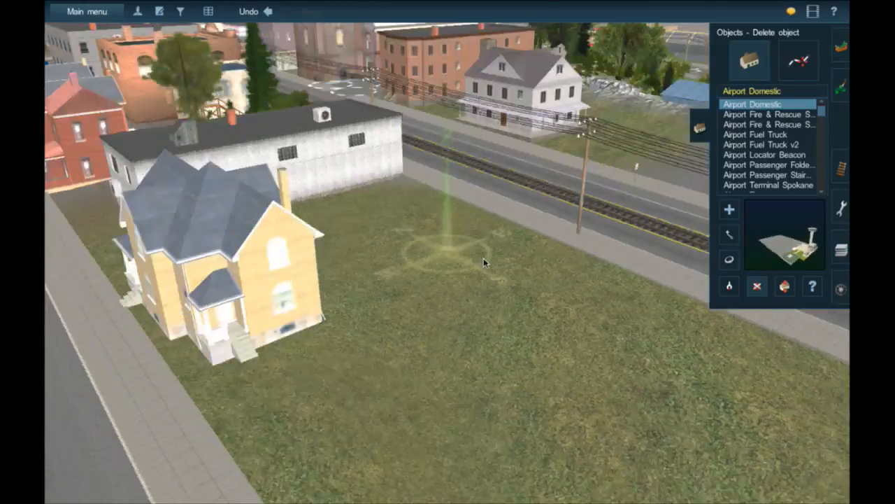
key("Right")
key("Down")
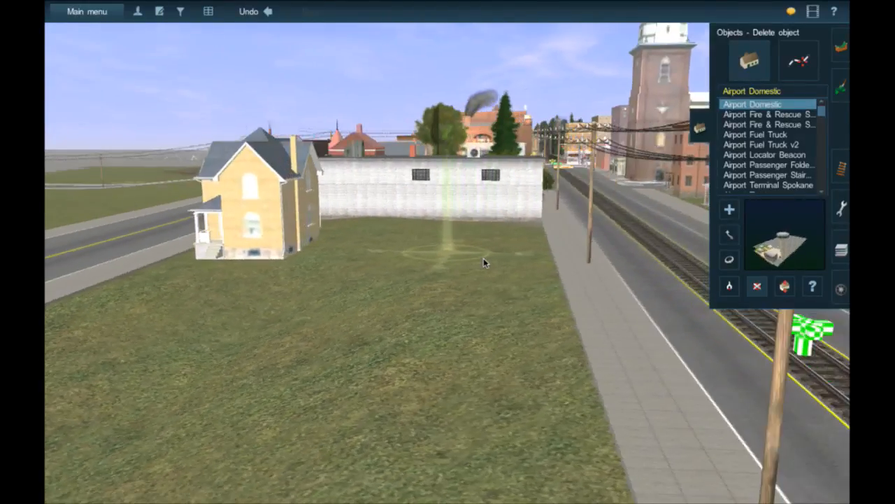
key("Right")
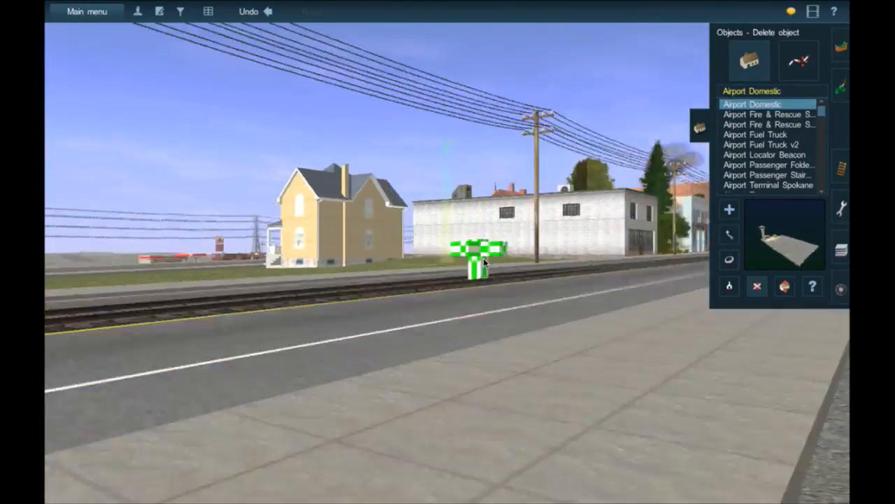
key("Up")
key("Up")
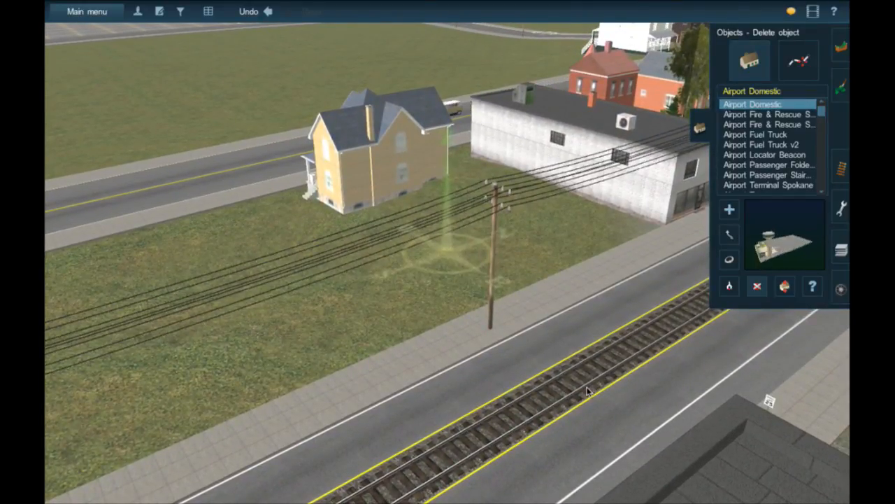
Delete the long white building next to the yellow house along the street-running track.
right_click(518, 292)
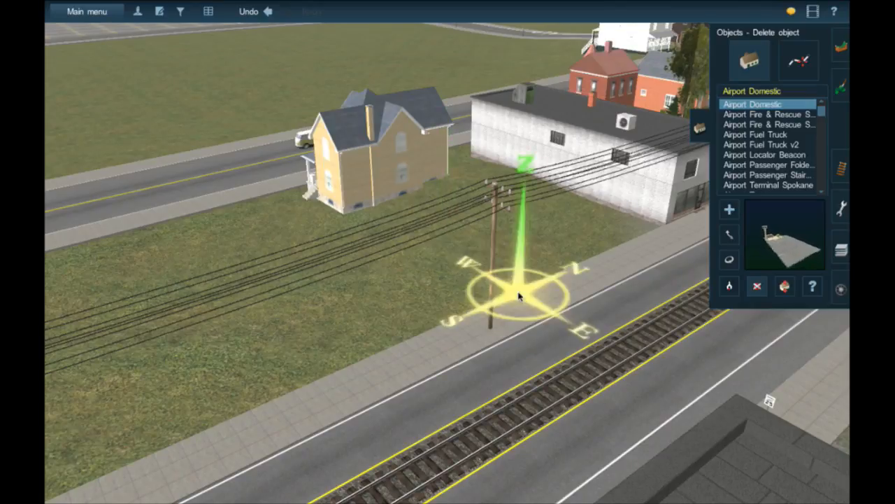
key("Left")
key("Down")
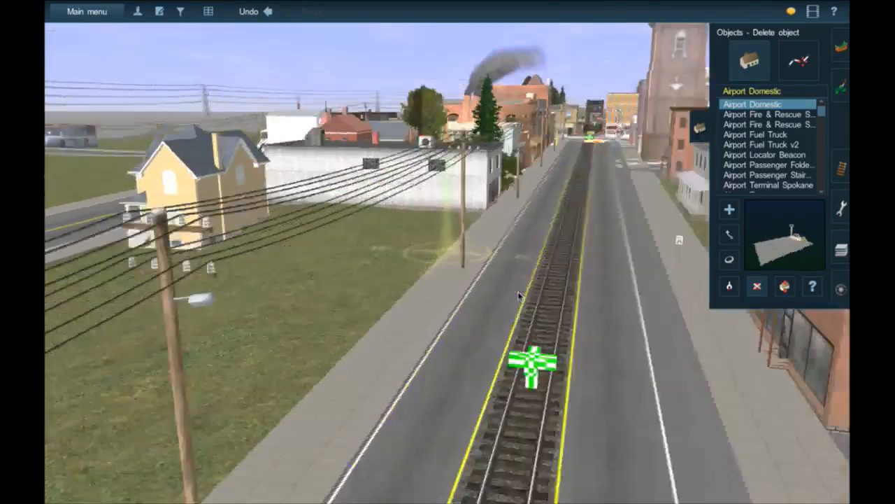
key("Right")
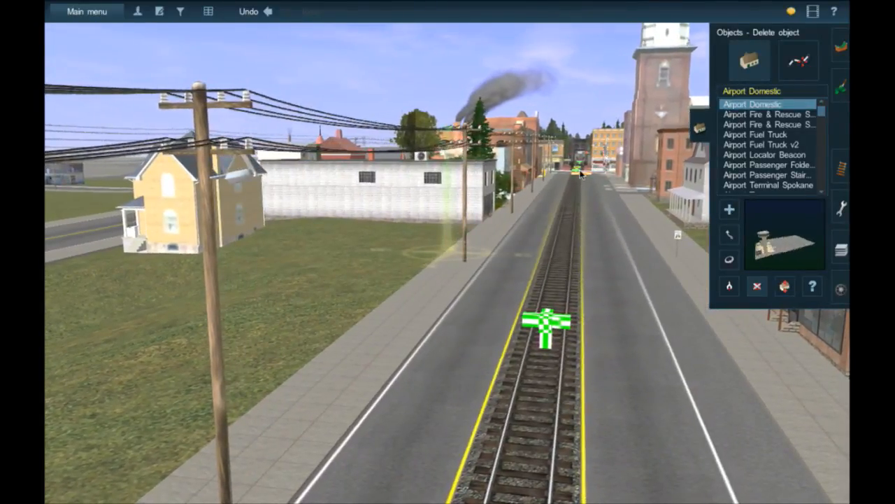
key("Left")
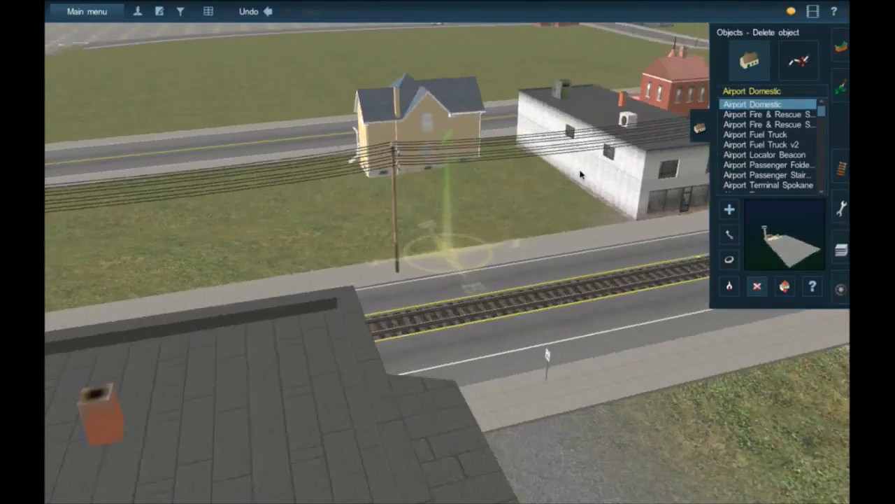
key("Right")
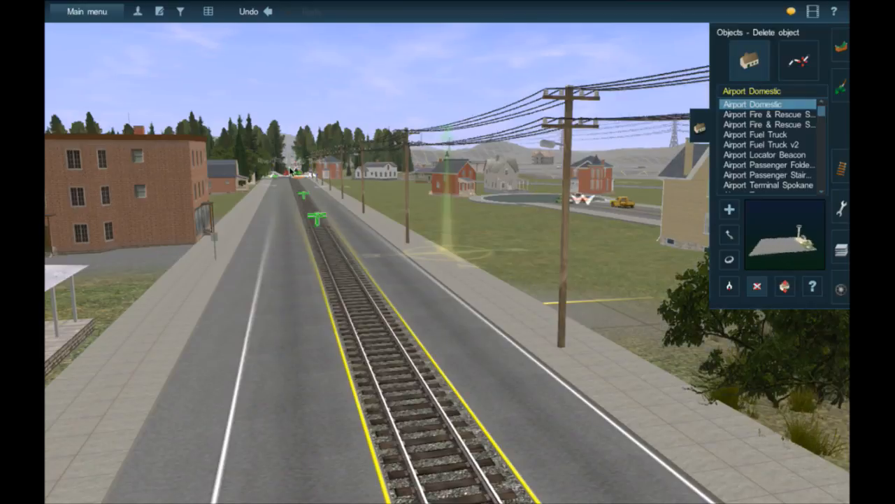
Try placing the AJS Station 1x50s platform on the grass lot beside the yellow house, and undo the placement.
scroll(500, 202, "down", 5)
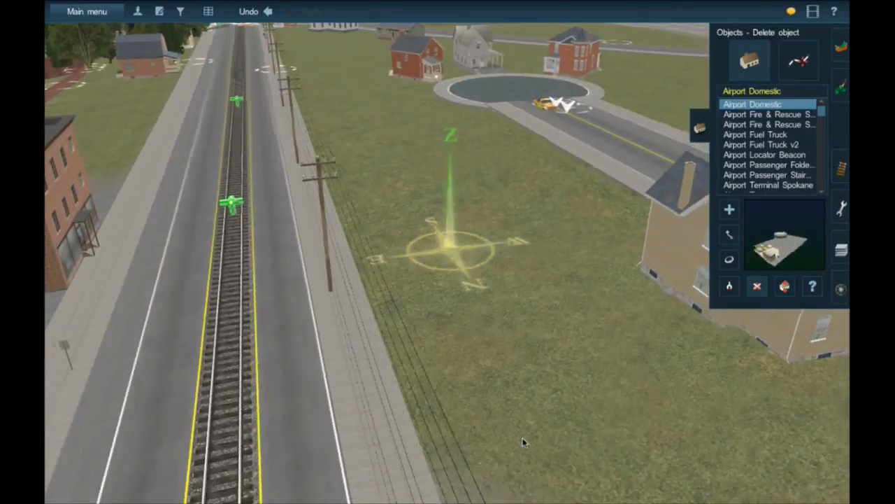
right_click(524, 440)
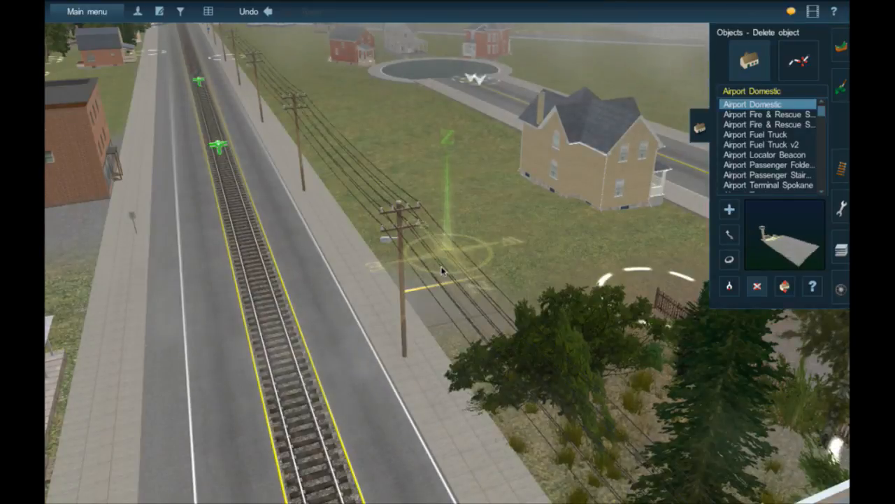
key("Left")
key("Up")
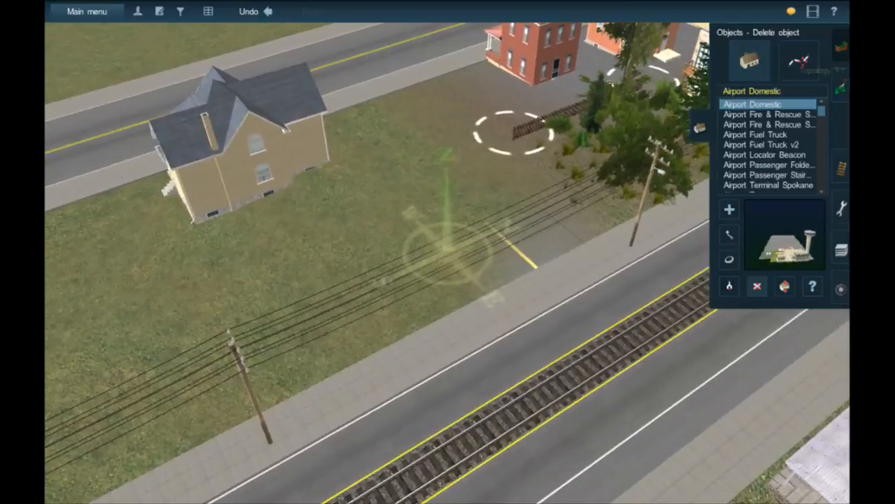
scroll(761, 132, "down", 6)
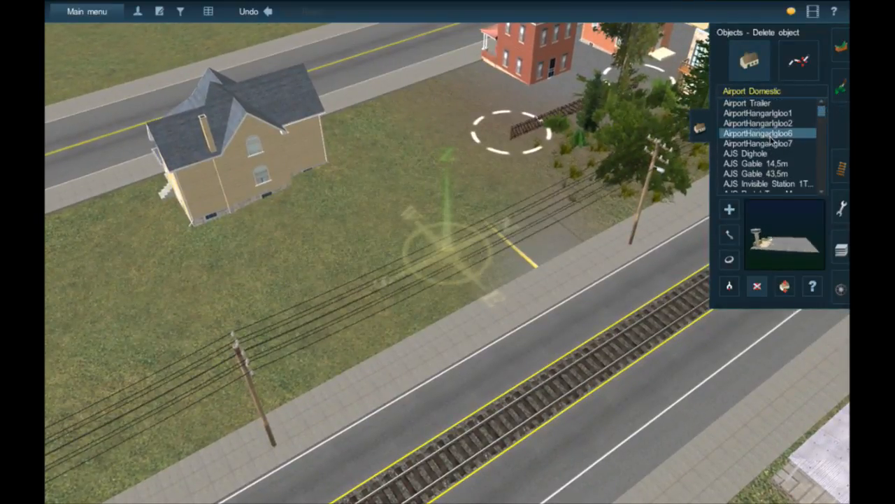
scroll(759, 147, "down", 7)
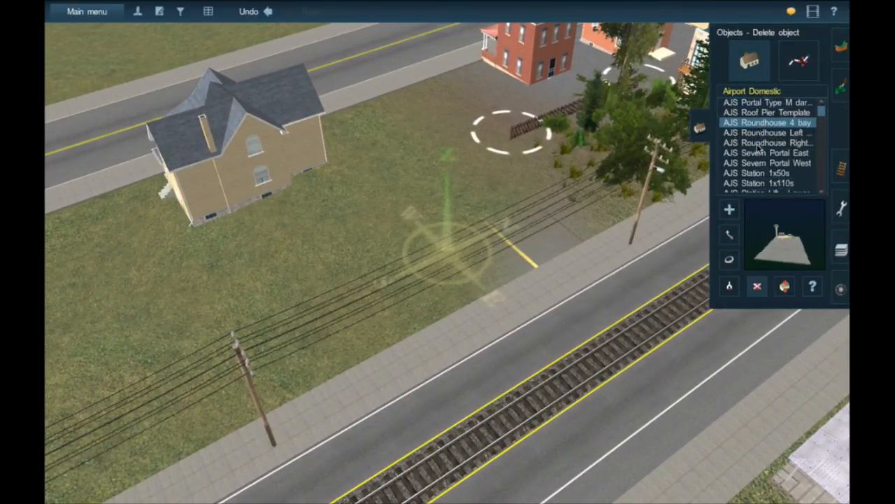
left_click(759, 145)
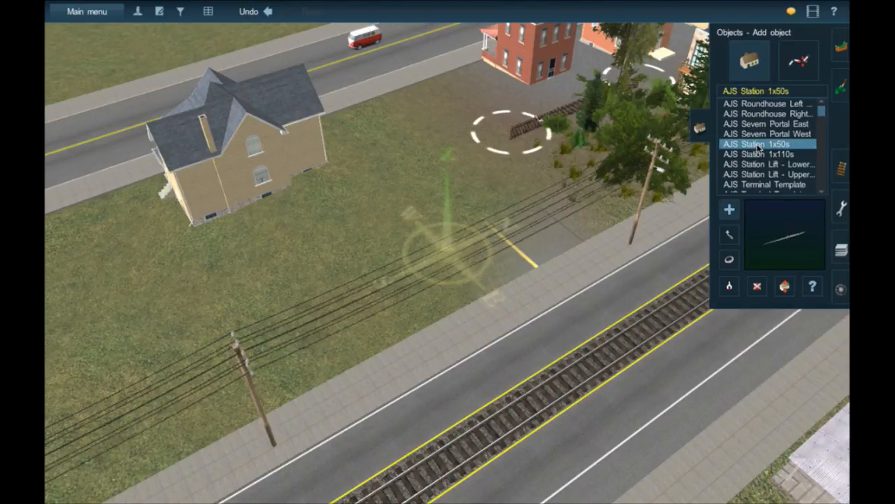
scroll(759, 144, "down", 2)
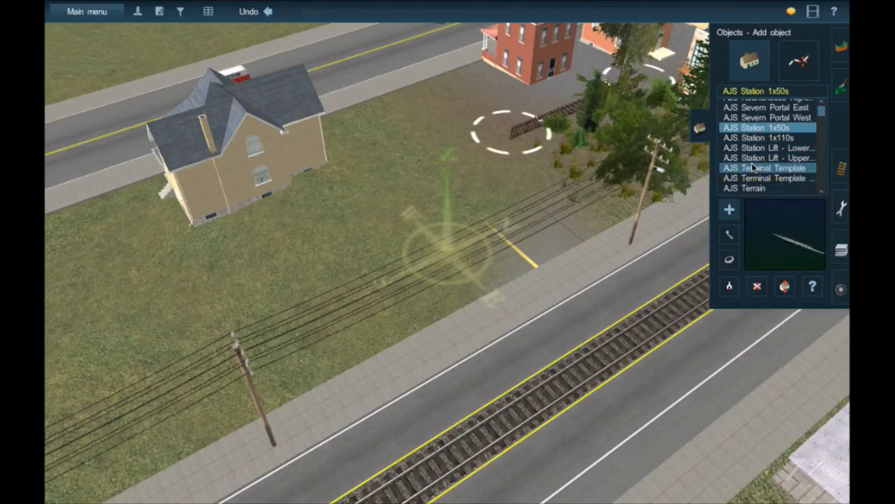
scroll(754, 168, "down", 4)
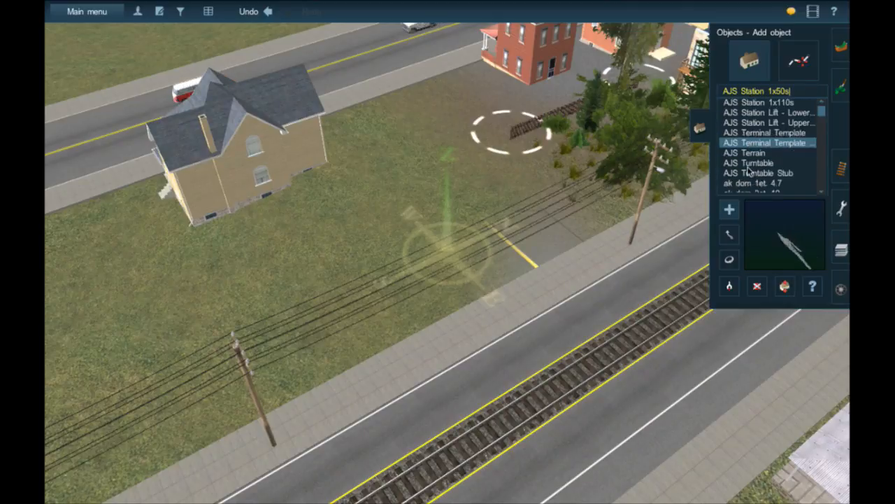
left_click(456, 274)
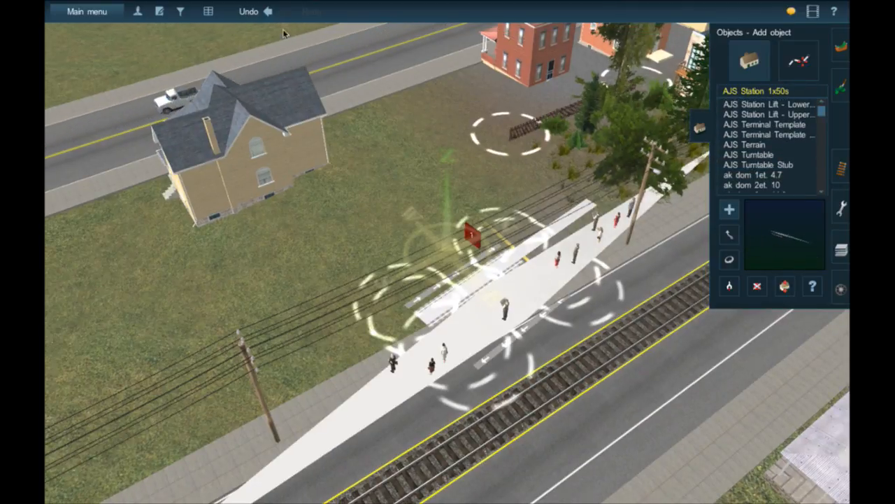
left_click(268, 12)
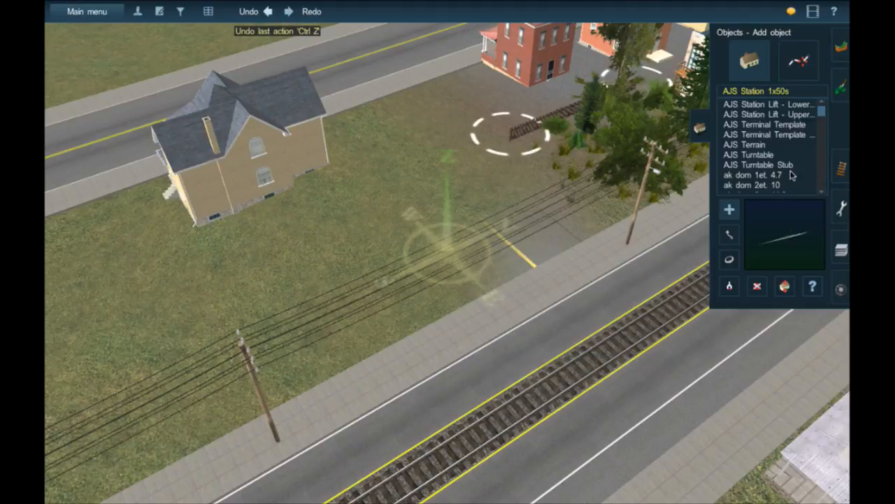
Browse the object list past AJS Terminal Template and preview the Albany-Townhall building for the empty lot.
left_click(784, 124)
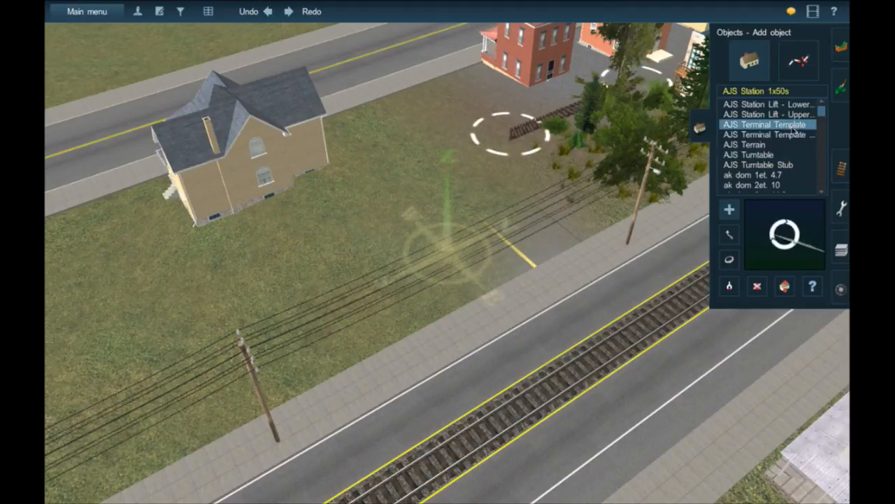
left_click(800, 175)
scroll(799, 175, "down", 1)
left_click(800, 174)
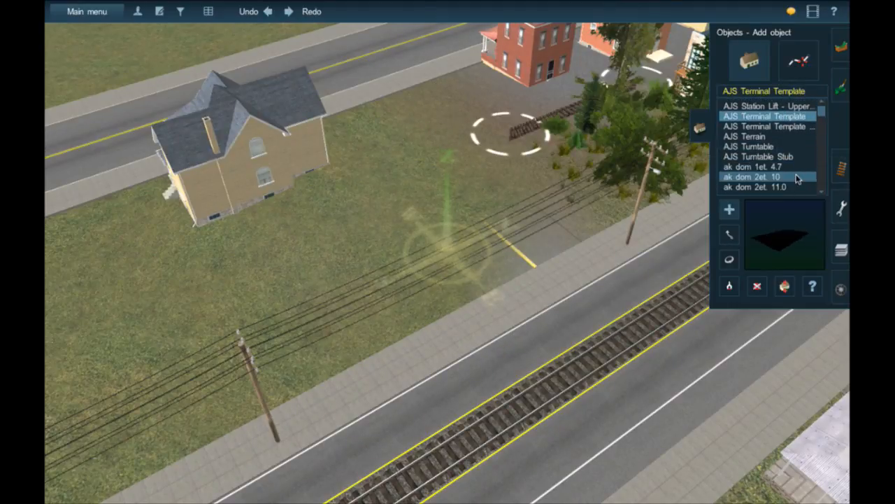
scroll(798, 180, "down", 2)
scroll(797, 179, "down", 5)
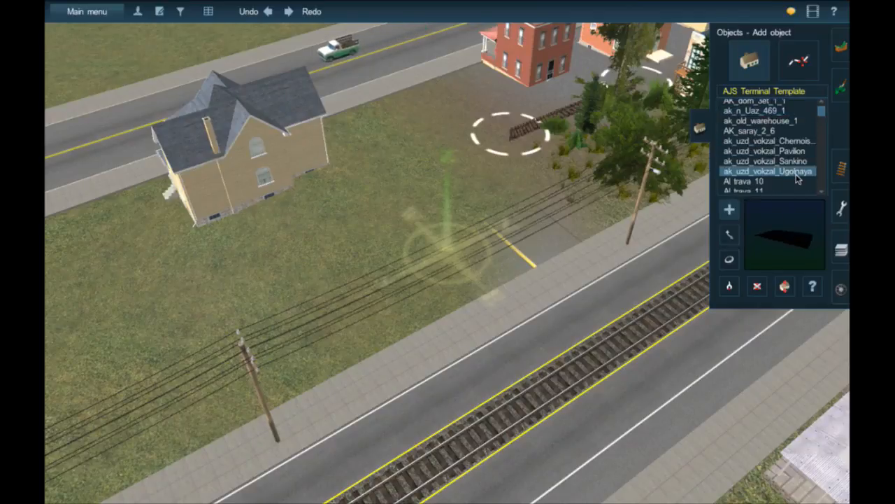
scroll(795, 184, "down", 2)
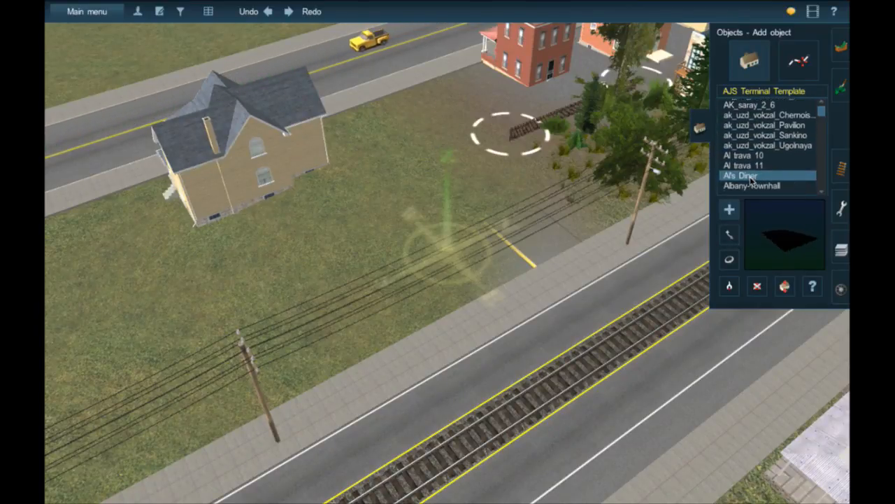
scroll(752, 181, "down", 2)
scroll(751, 180, "down", 2)
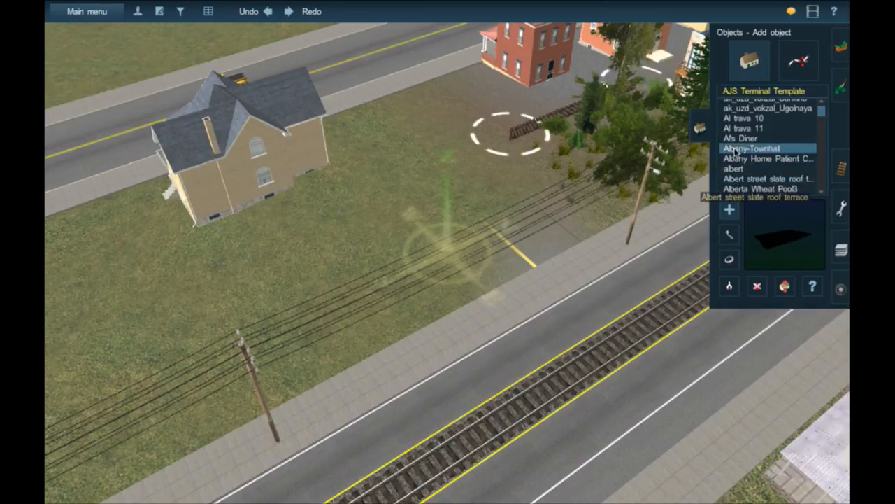
left_click(766, 148)
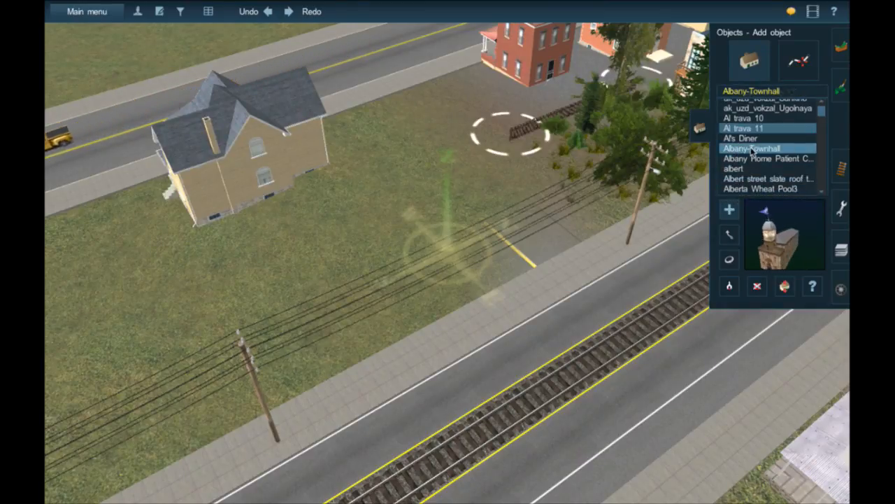
Preview further objects for the lot, including Alistair Monument, Alexandria-VA-2D and ambulance1.
scroll(752, 149, "down", 5)
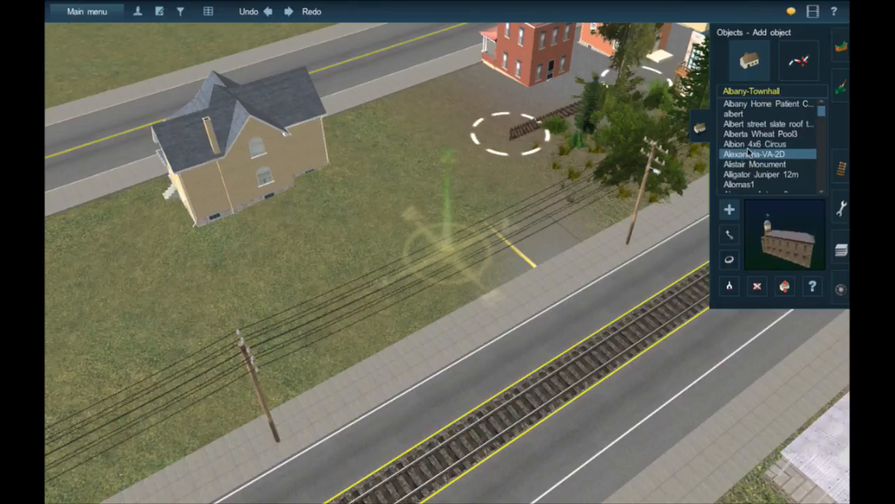
scroll(748, 150, "down", 2)
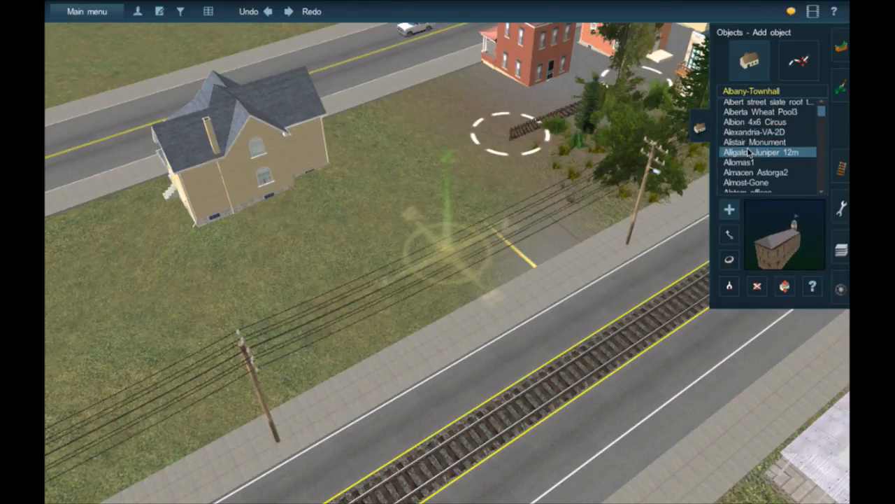
left_click(755, 142)
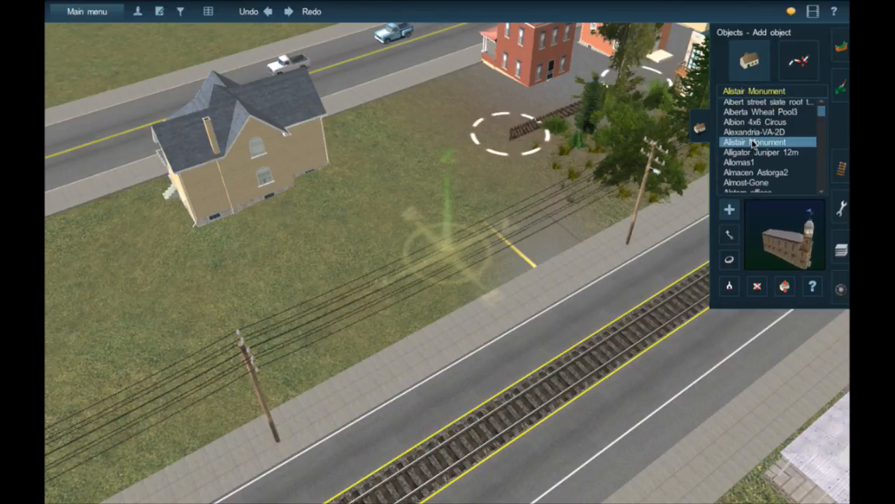
left_click(780, 133)
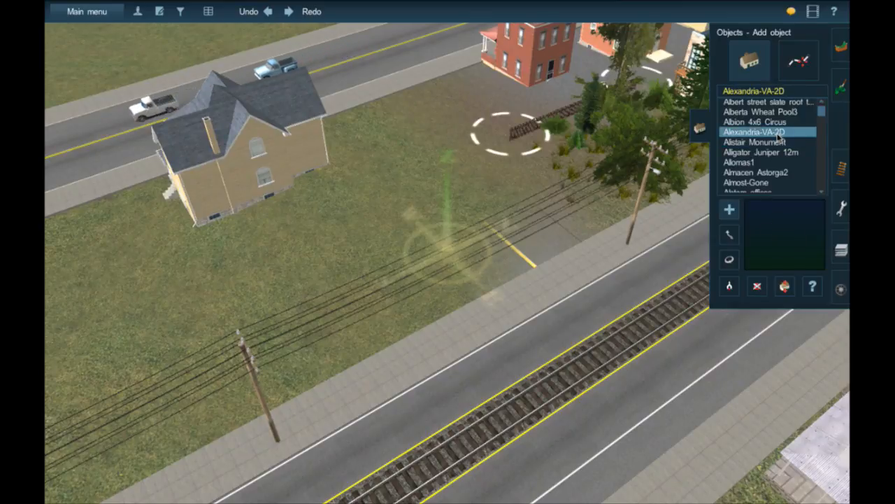
scroll(774, 183, "down", 5)
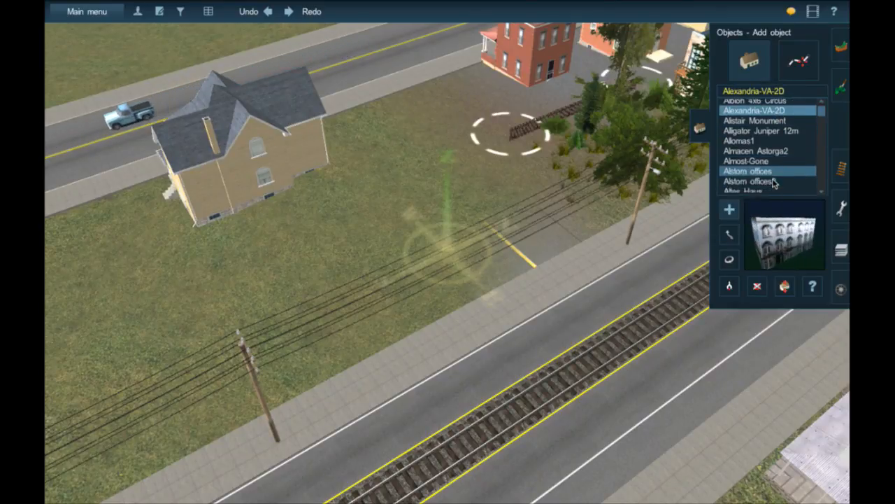
scroll(775, 184, "down", 4)
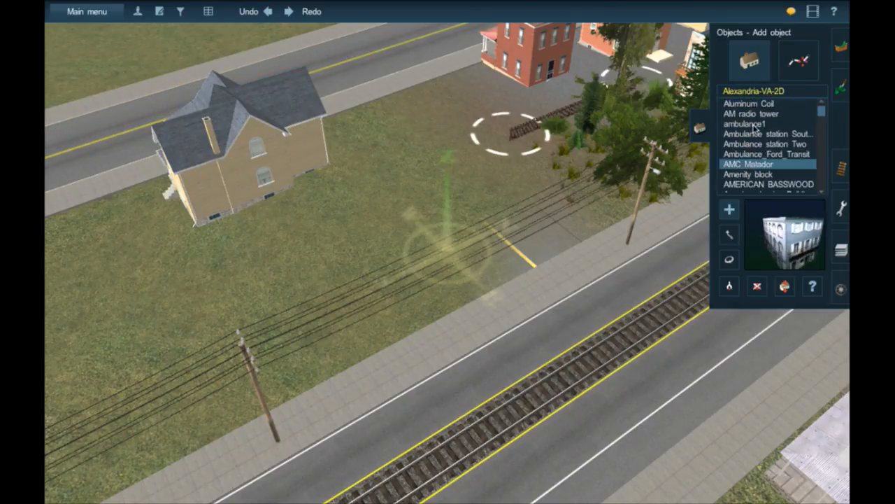
left_click(754, 125)
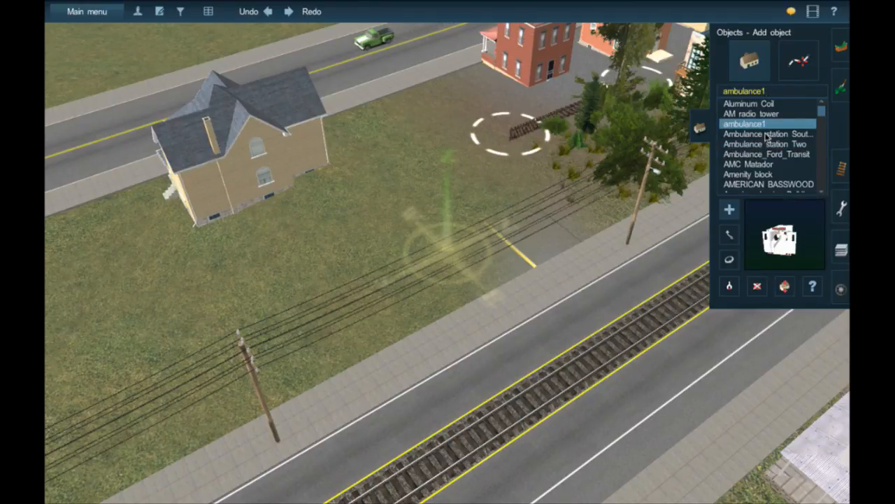
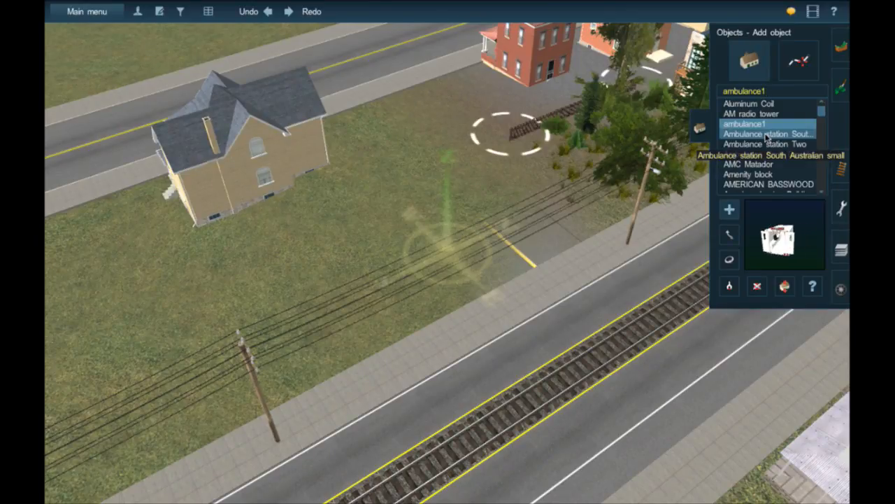
Find the BNSF GP38-2 among the trains and place it on the street-running track beside the empty lot.
left_click(837, 290)
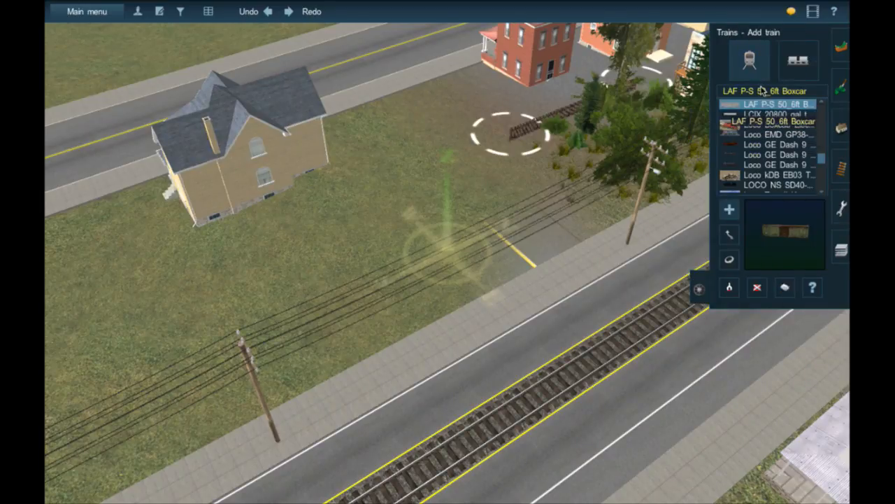
left_click(762, 91)
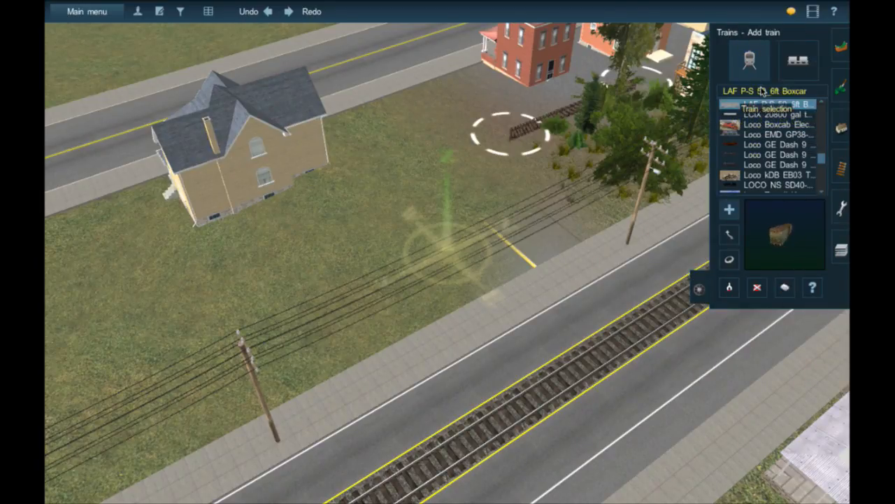
left_click(762, 91)
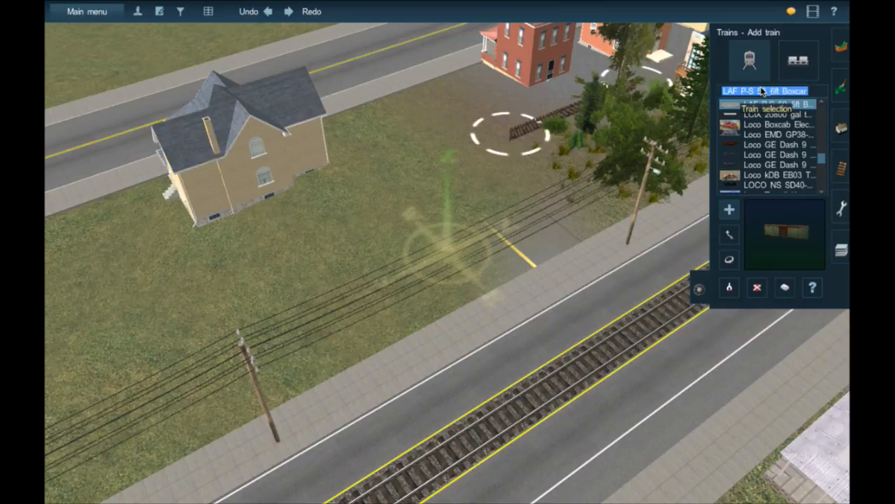
type("BNSF")
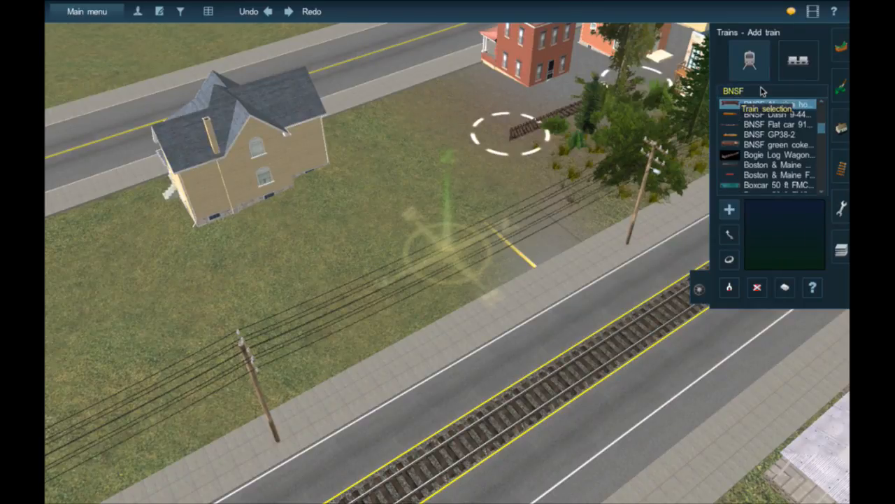
left_click(770, 134)
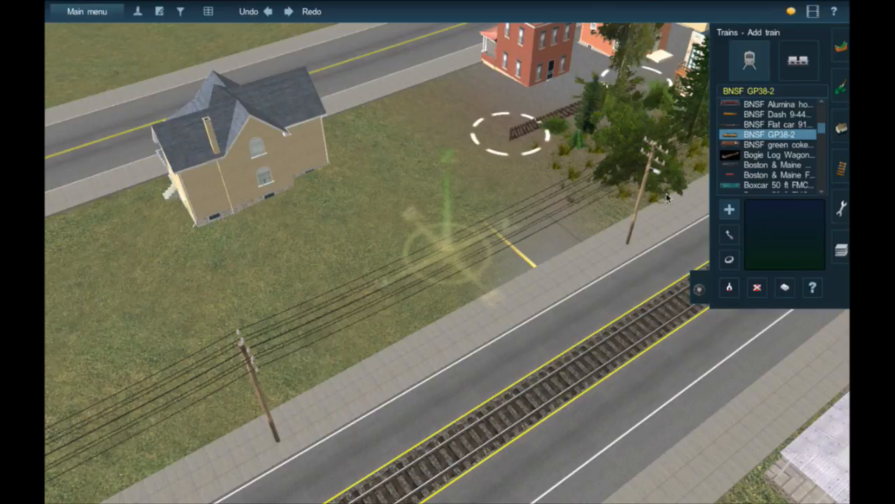
right_click(521, 369)
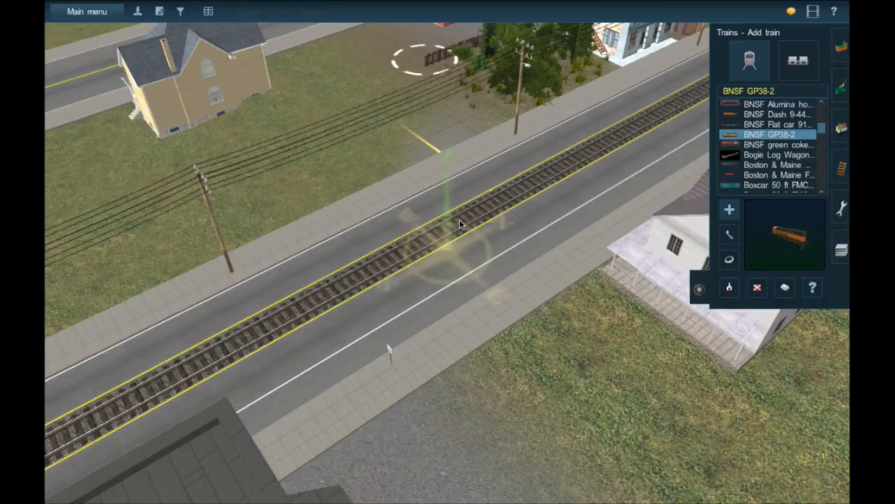
left_click(460, 223)
Examine the BNSF locomotive on the street track up close, from ground level and from above the road.
scroll(462, 222, "up", 5)
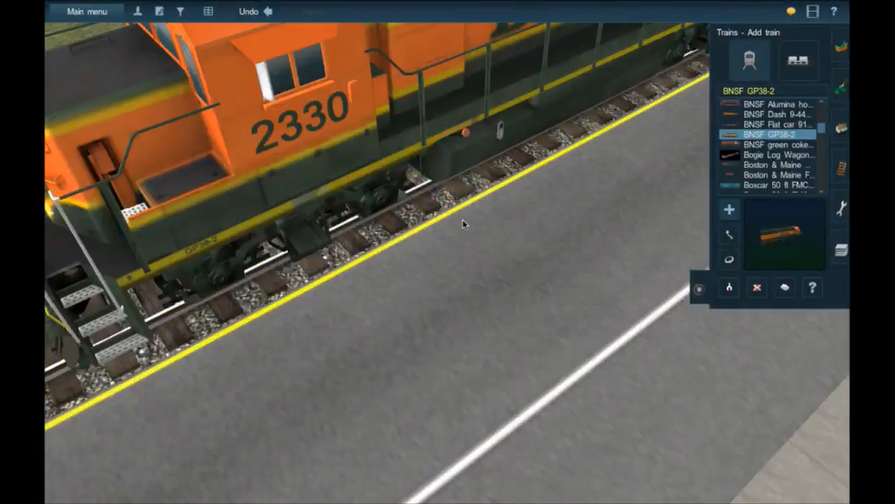
scroll(462, 222, "down", 2)
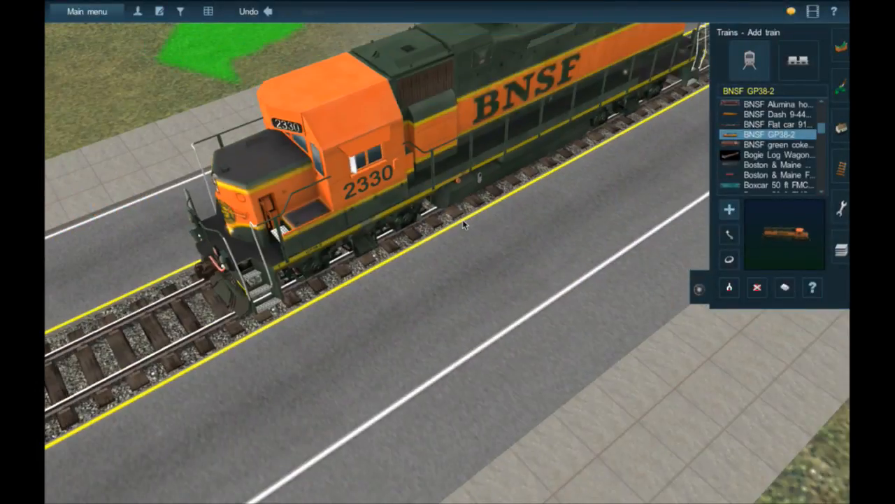
scroll(462, 222, "down", 2)
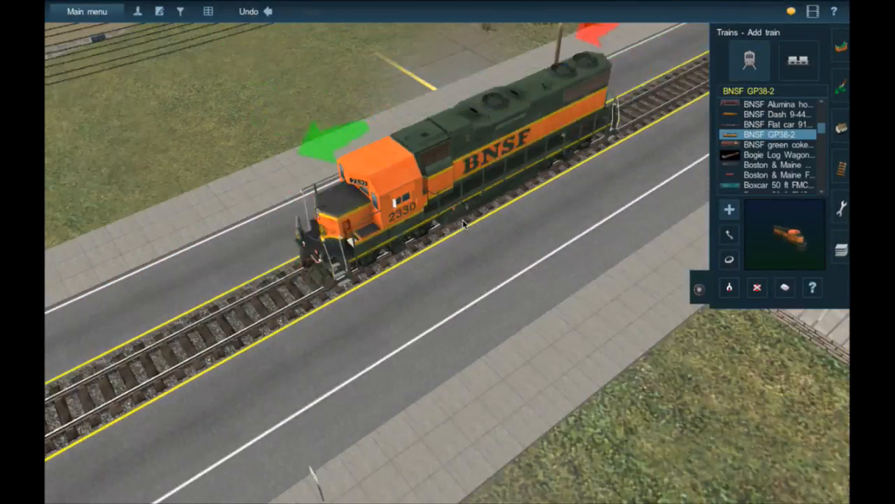
key("Down")
key("Left")
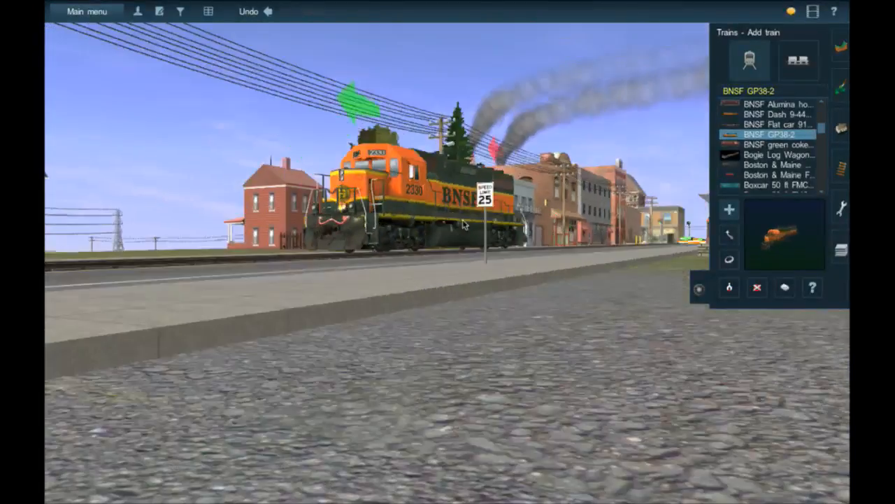
key("Up")
key("Right")
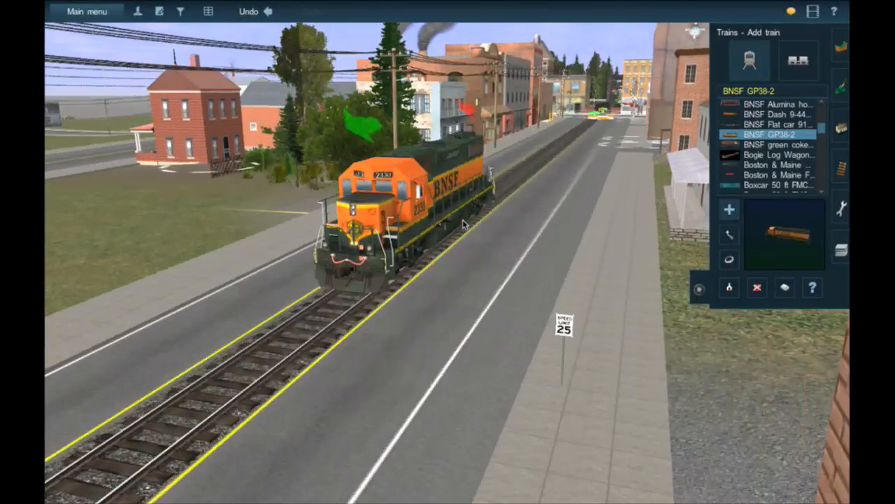
Delete the BNSF GP38-2 locomotive from the street-running track.
key("Right")
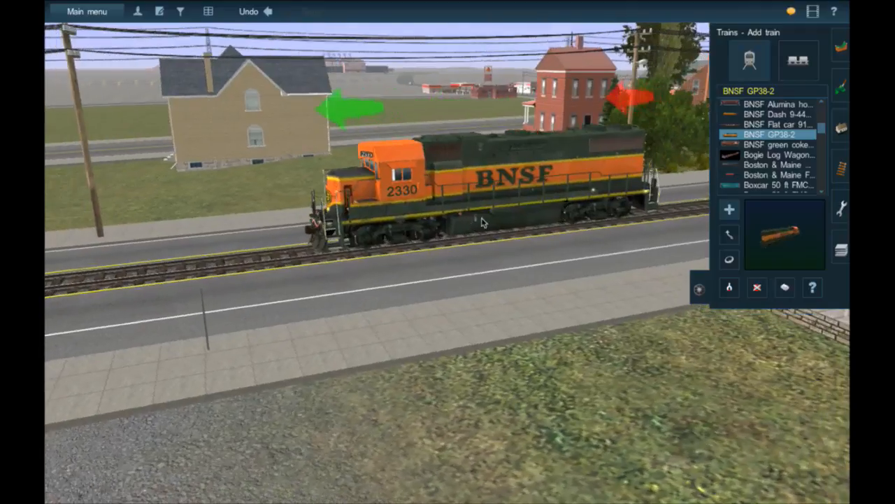
left_click(756, 287)
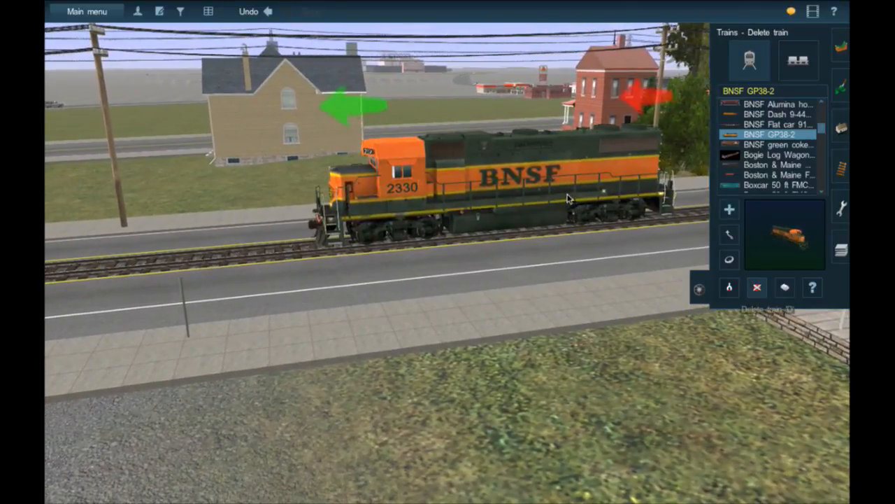
left_click(566, 198)
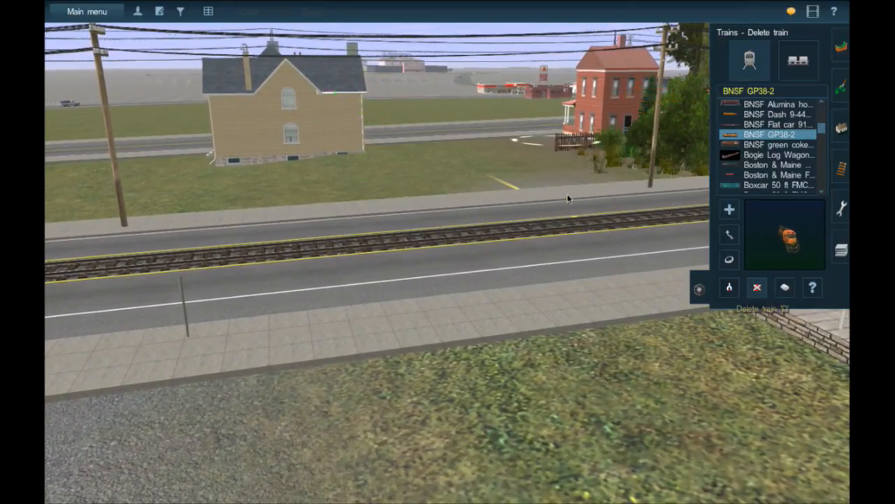
Try out the BNSF Dash 9-44CW on the street-running track and delete it again.
left_click(775, 114)
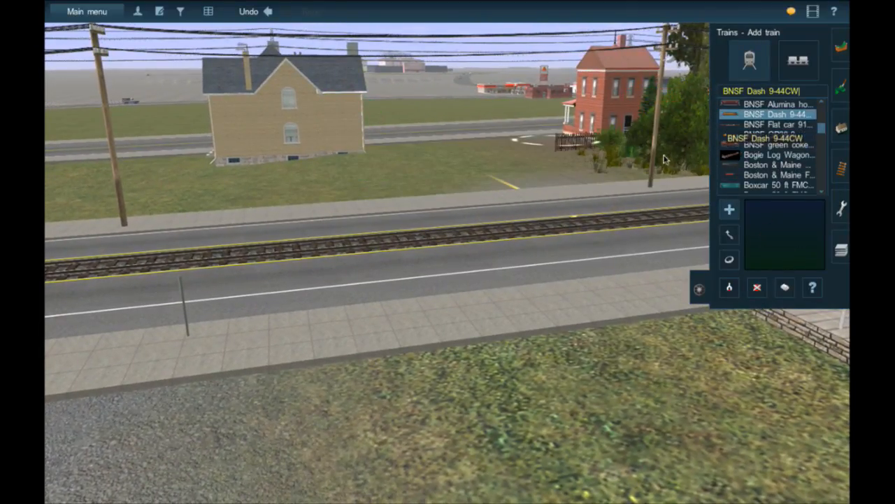
left_click(513, 235)
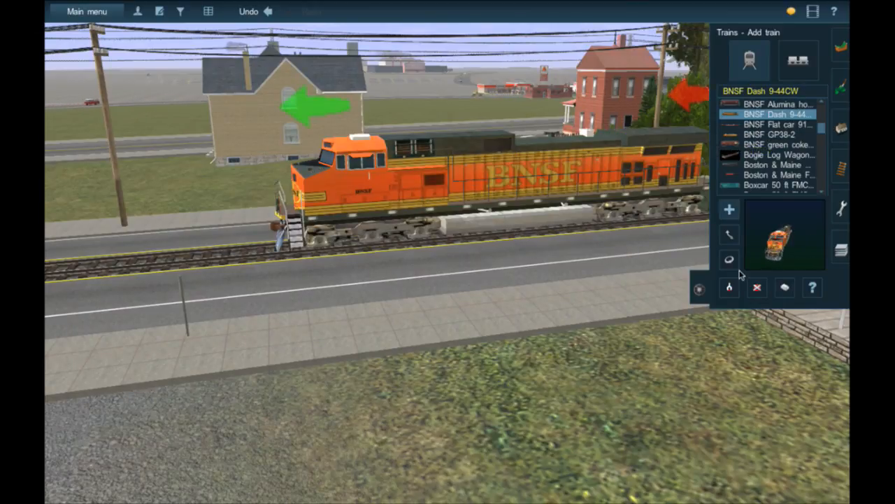
left_click(757, 288)
left_click(606, 210)
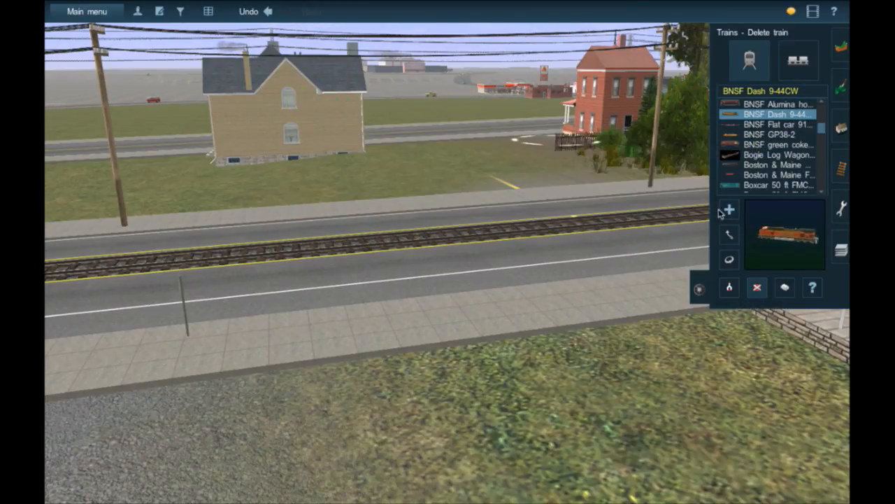
Try out the BN GP38-2 dirty locomotive on the street-running track and delete it again.
scroll(790, 167, "up", 3)
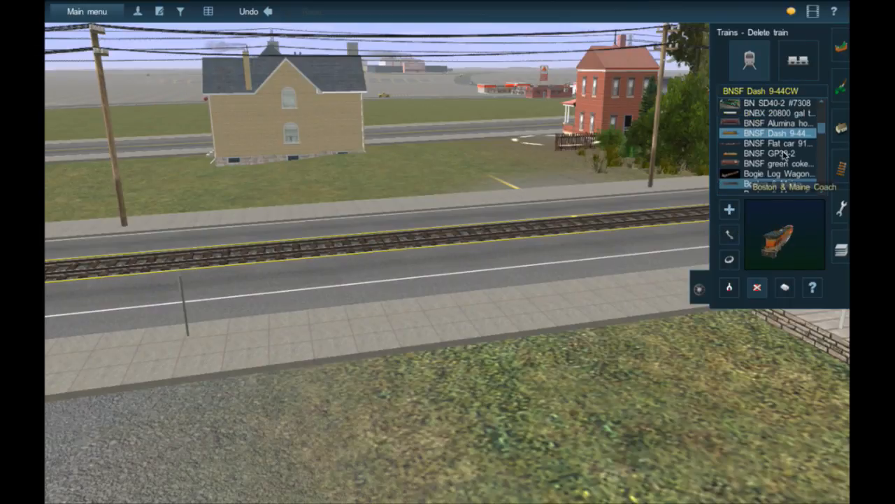
scroll(777, 137, "up", 7)
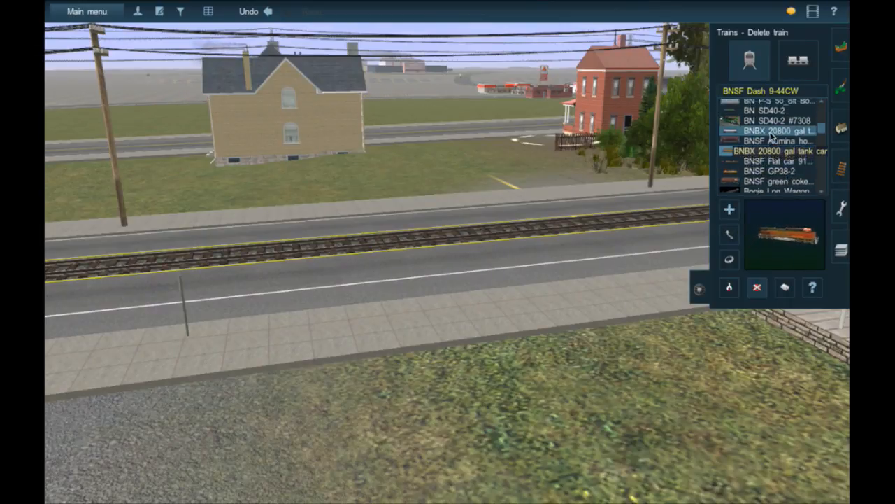
scroll(771, 138, "up", 2)
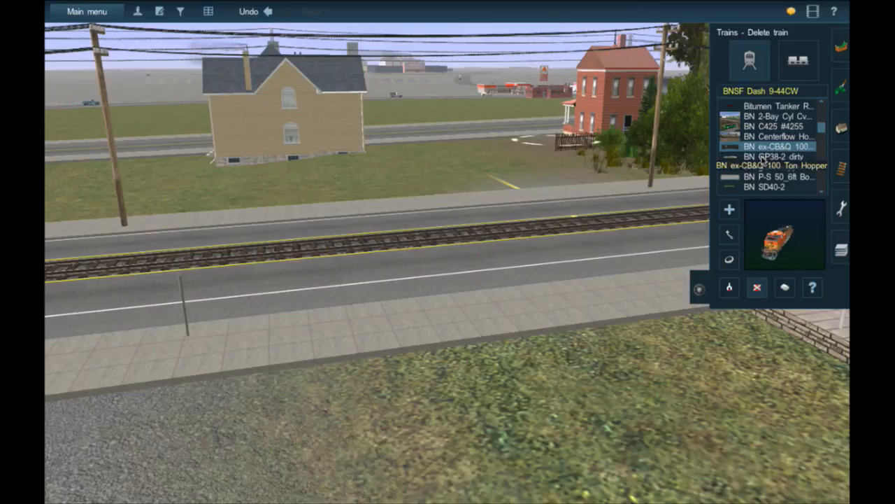
left_click(773, 157)
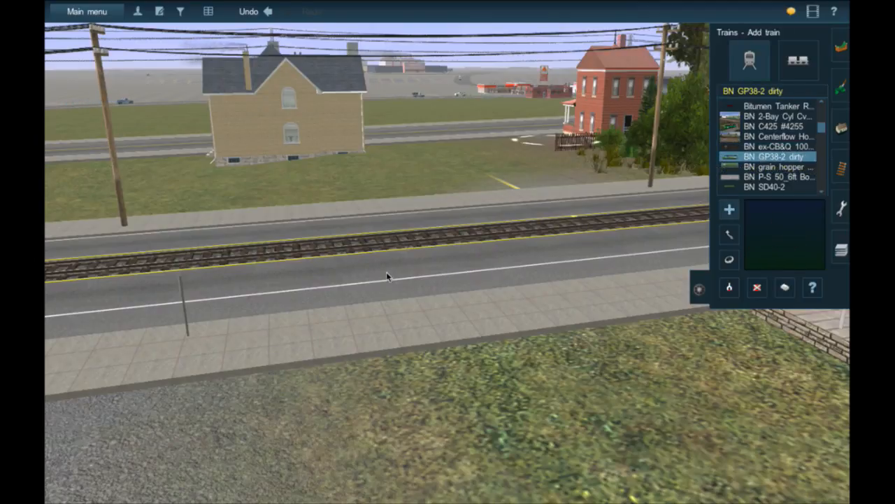
left_click(493, 237)
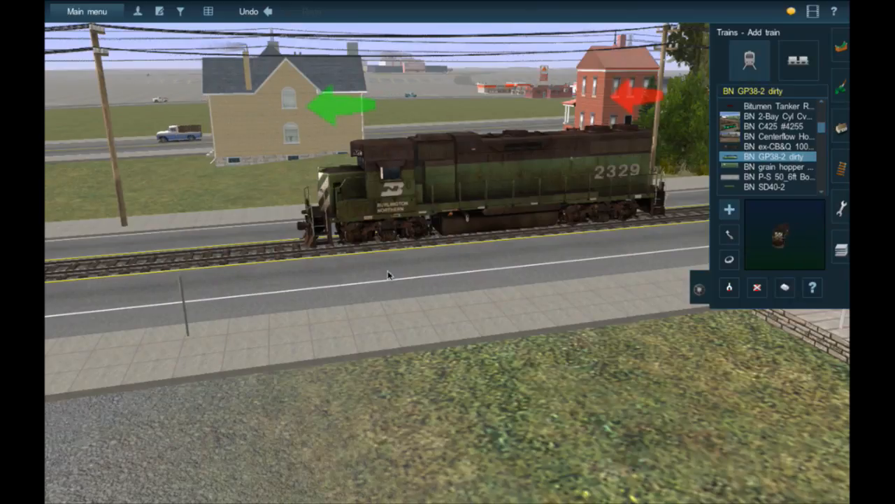
key("d")
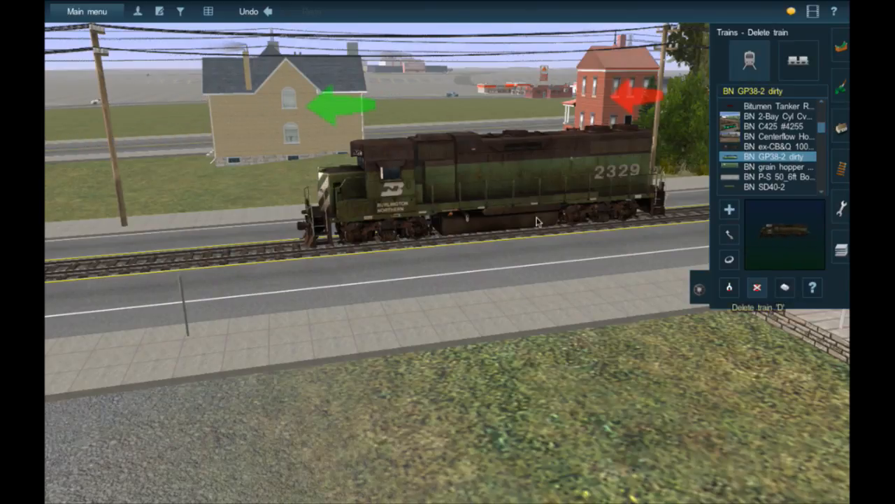
left_click(537, 221)
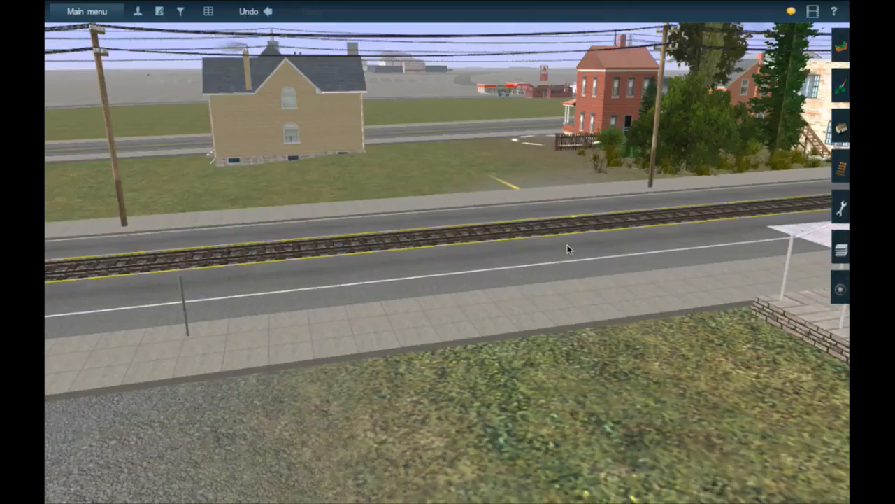
Survey the empty lot, the riverside road, the far-bank crossroads and the whole town from above with the object tools open.
right_click(493, 183)
key("Up")
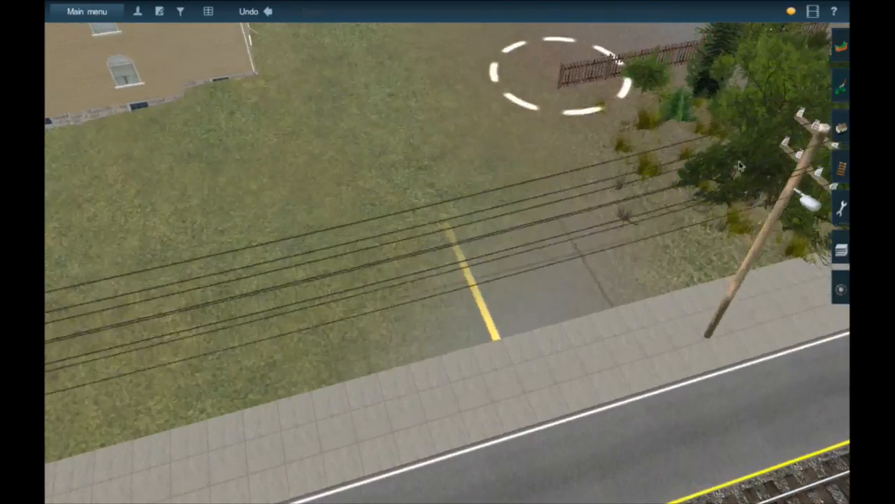
key("F3")
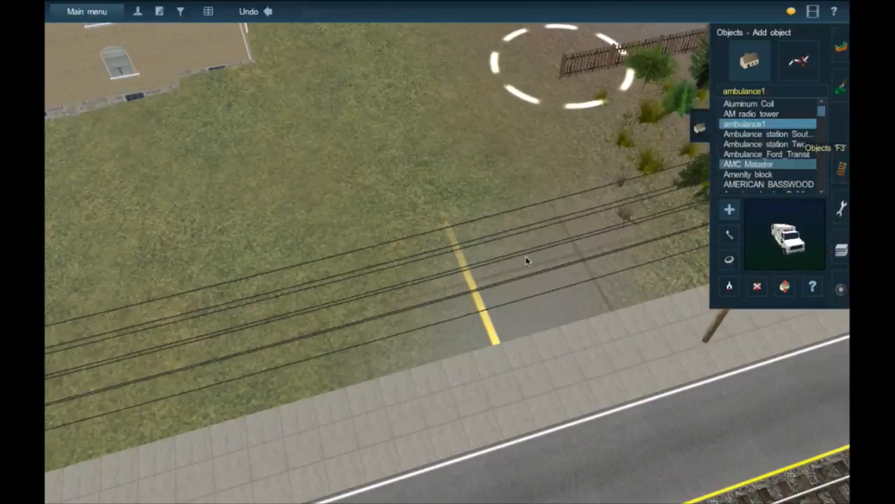
scroll(526, 261, "down", 5)
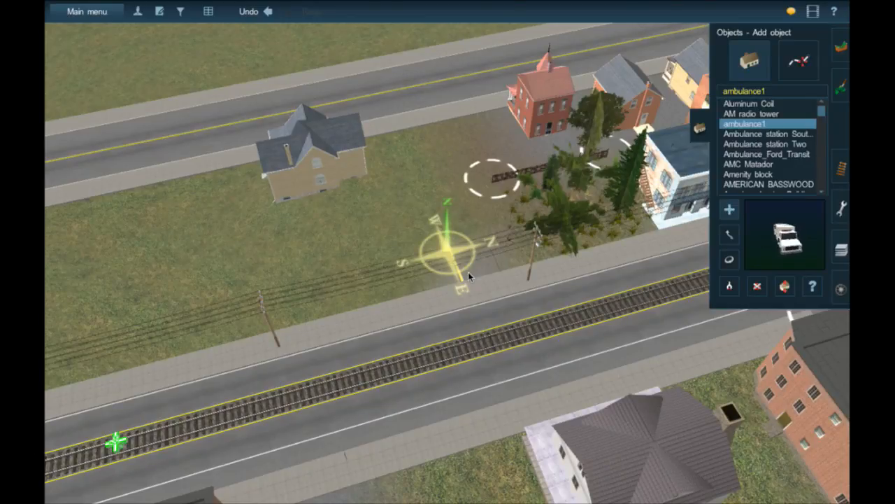
right_click_drag(469, 275, 456, 300)
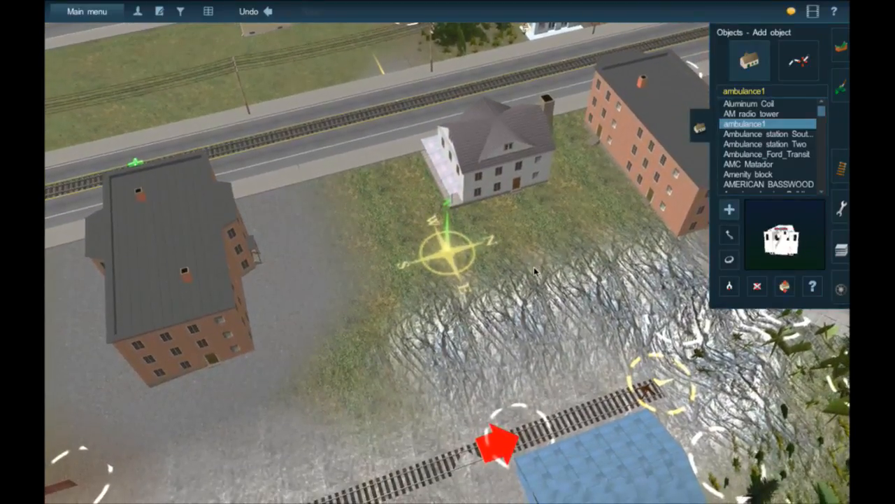
mouse_move(538, 270)
right_mouse_down()
mouse_move(561, 244)
mouse_move(481, 244)
mouse_move(558, 244)
mouse_move(431, 273)
mouse_move(481, 324)
mouse_move(415, 323)
right_mouse_up()
scroll(415, 323, "down", 5)
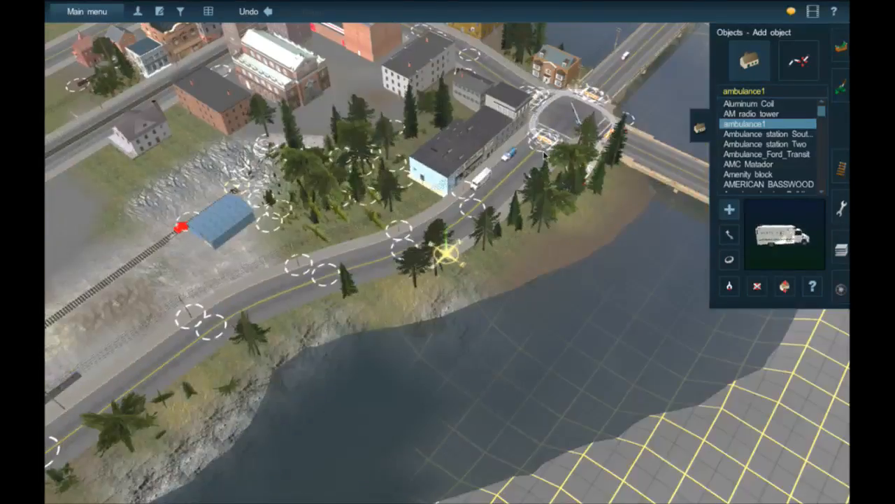
right_click(682, 240)
right_click_drag(673, 249, 601, 252)
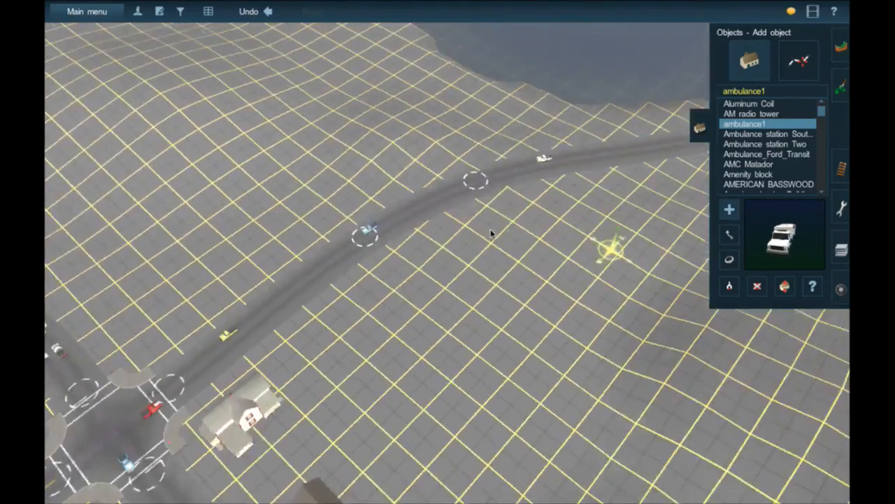
right_click_drag(280, 420, 276, 426)
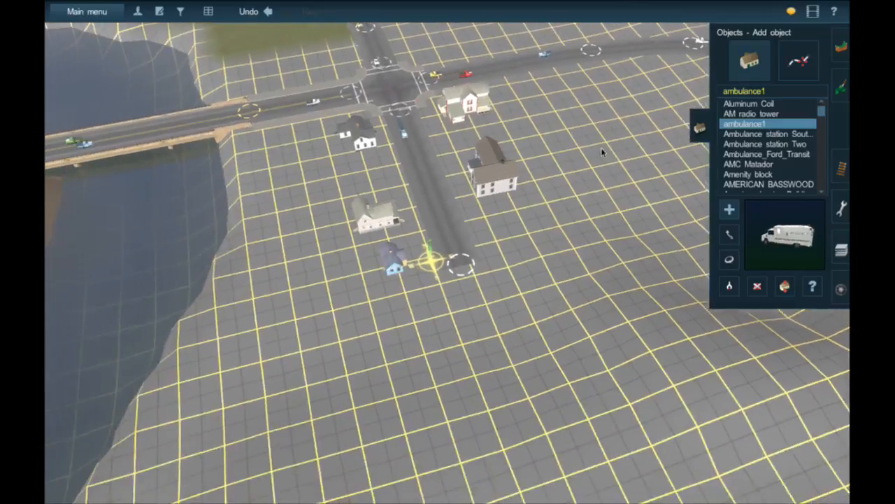
right_click_drag(620, 146, 631, 146)
right_click_drag(625, 191, 568, 203)
mouse_move(530, 230)
right_mouse_down()
mouse_move(516, 278)
mouse_move(494, 198)
mouse_move(457, 136)
mouse_move(428, 231)
mouse_move(468, 348)
mouse_move(462, 353)
mouse_move(429, 193)
mouse_move(410, 165)
mouse_move(396, 96)
mouse_move(193, 176)
mouse_move(370, 136)
mouse_move(444, 140)
mouse_move(466, 174)
mouse_move(253, 376)
mouse_move(126, 388)
mouse_move(184, 308)
mouse_move(348, 240)
mouse_move(476, 207)
mouse_move(556, 162)
mouse_move(429, 116)
mouse_move(391, 124)
mouse_move(405, 119)
mouse_move(578, 159)
mouse_move(536, 176)
mouse_move(458, 256)
mouse_move(448, 105)
mouse_move(466, 99)
mouse_move(494, 126)
right_mouse_up()
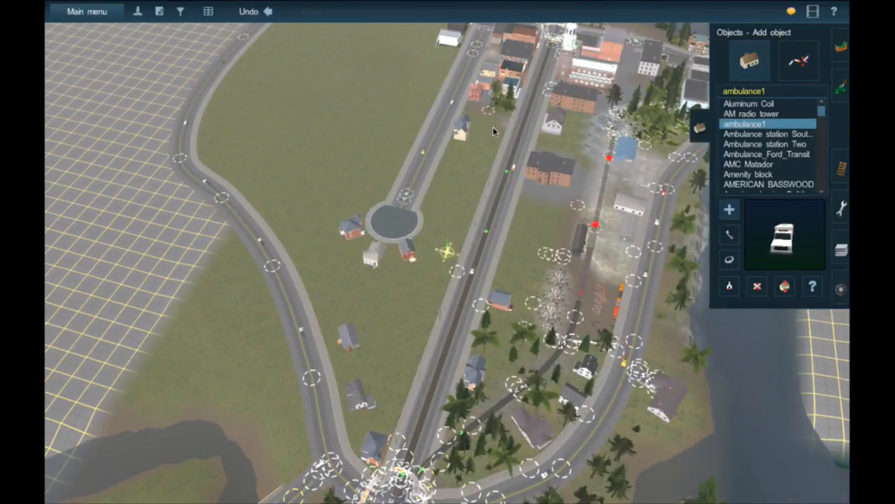
scroll(507, 133, "up", 5)
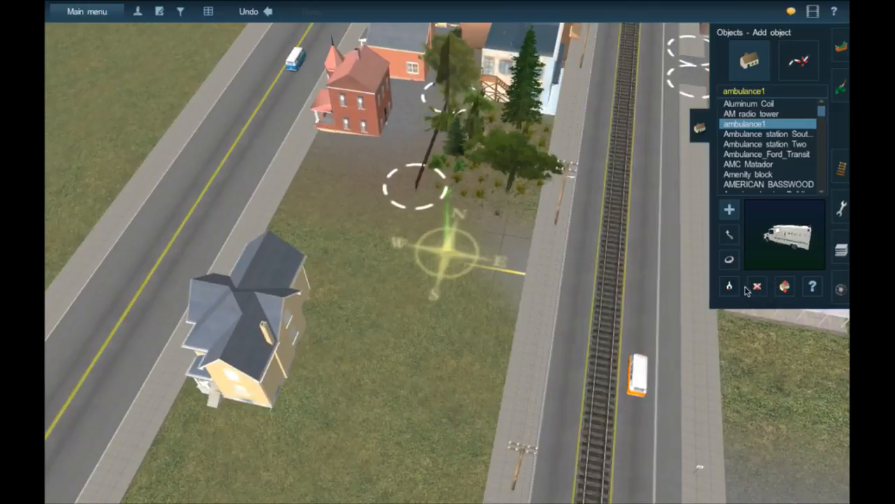
Sample the white store across the track and the long brick building to find their entries in the object list.
key("g")
left_click(593, 236)
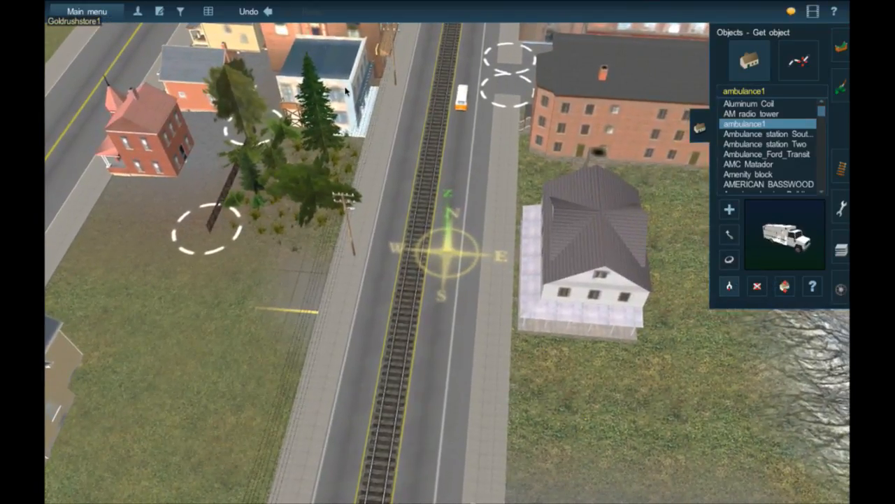
left_click(343, 90)
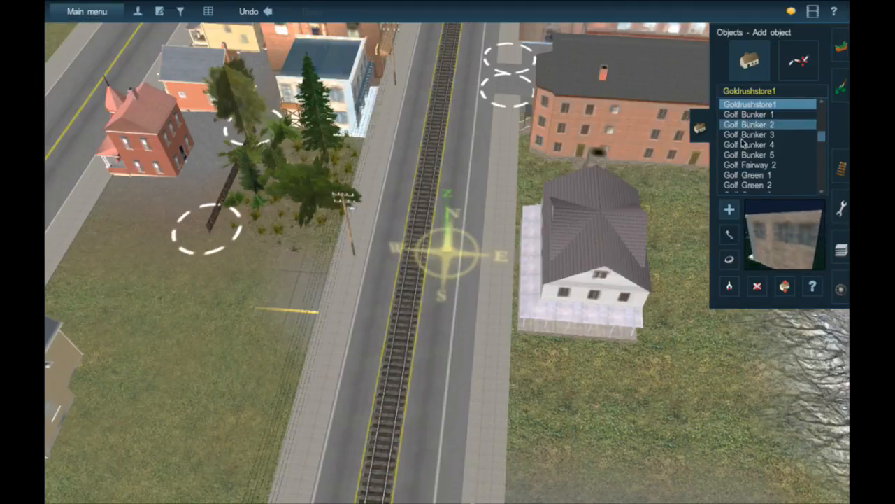
key("g")
left_click(591, 126)
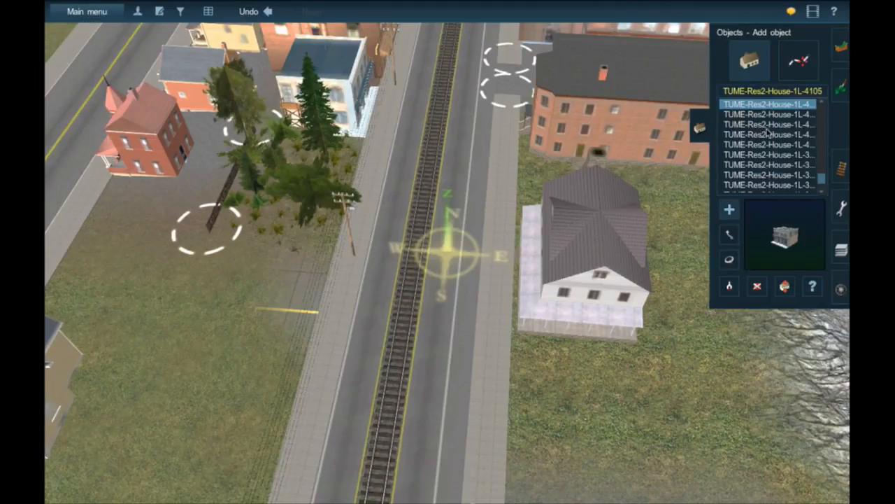
Browse the TUME-Res2-House and TUME-Y entries, previewing TUME-Res2-House-1L-4103 and TUME-Y-44161-Int-L1-L2-4Si-4Sh-101-TS12.
left_click(788, 157)
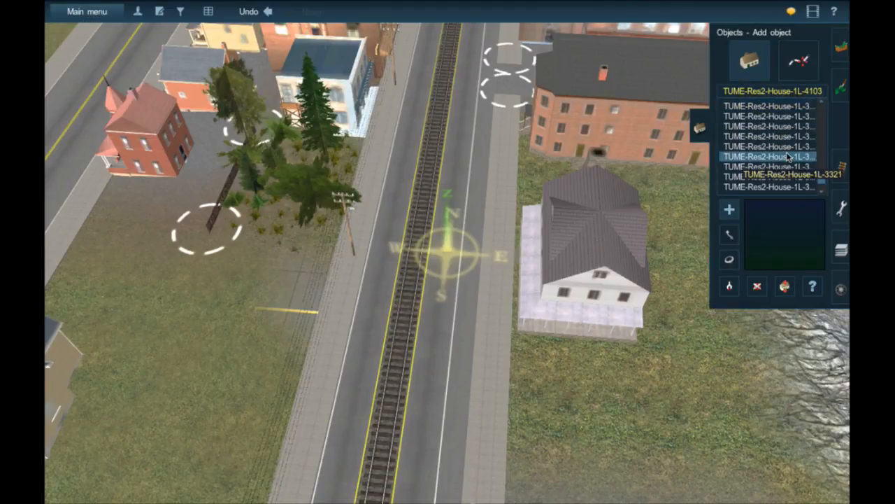
scroll(789, 157, "down", 3)
left_click(788, 155)
scroll(788, 154, "down", 1)
scroll(788, 155, "down", 3)
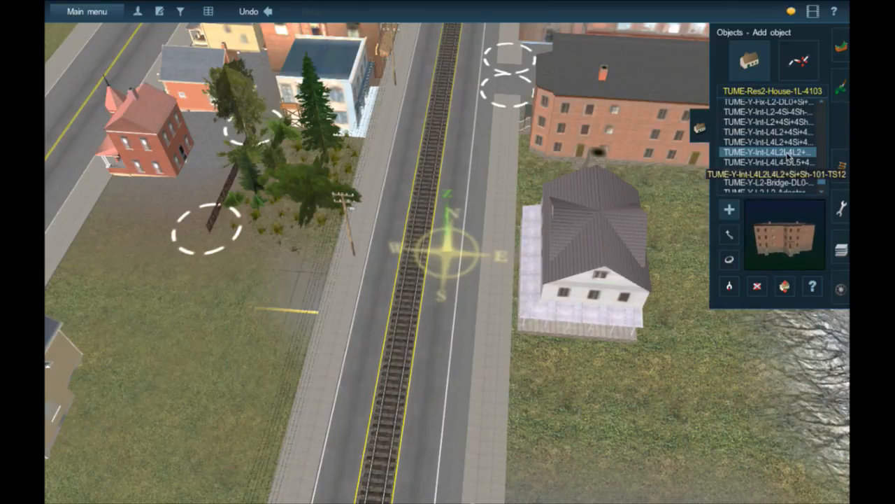
scroll(788, 155, "up", 5)
left_click(788, 156)
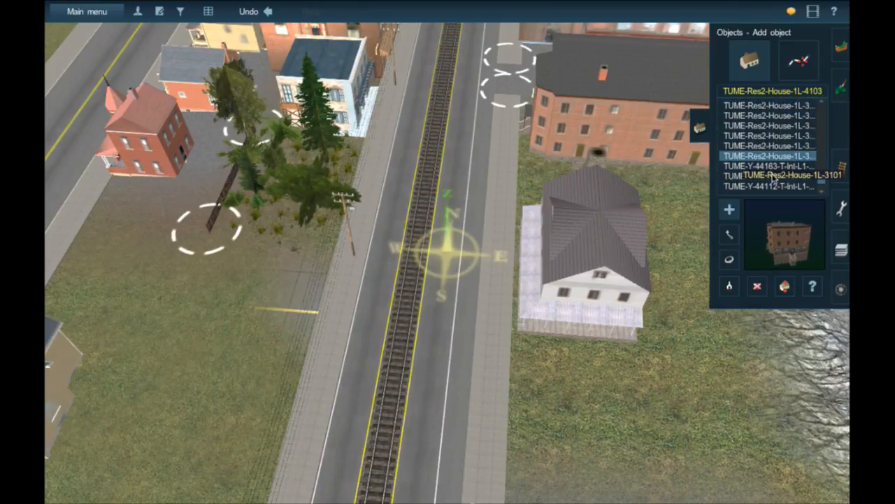
left_click(774, 176)
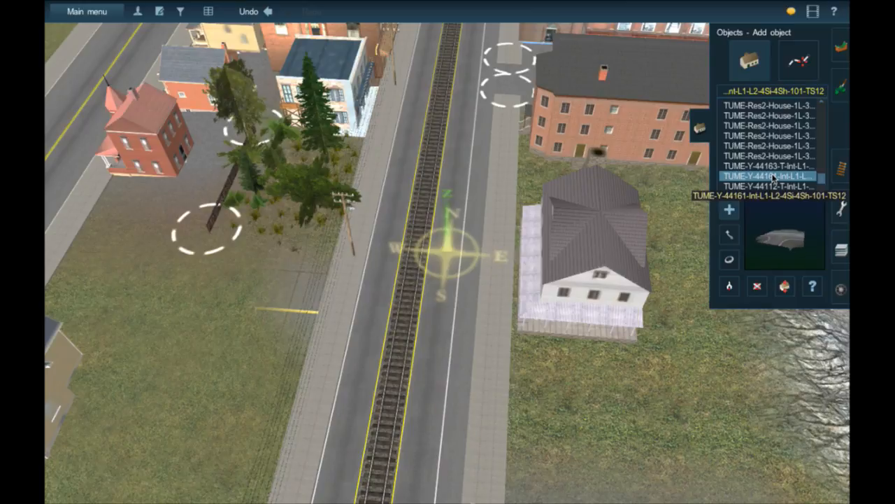
scroll(772, 179, "down", 3)
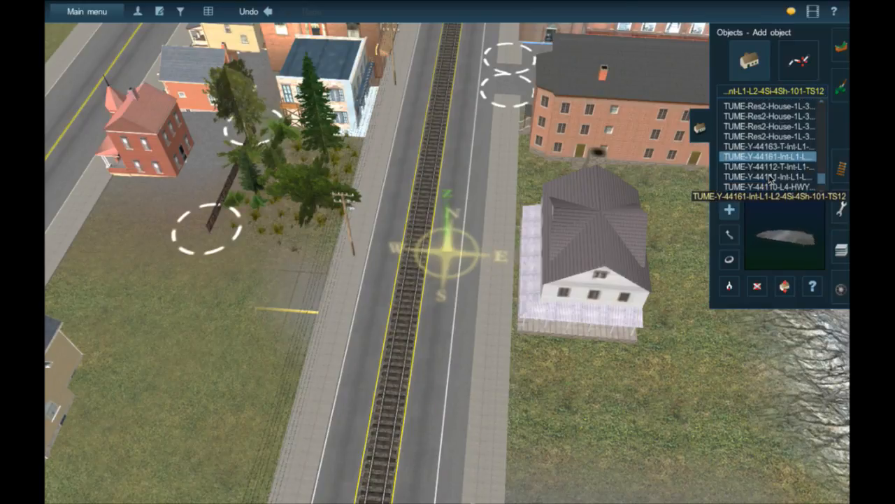
Try TUME-Y-44104-L2-HWY-Ramp-101-TS12 on the sidewalk beside the white house and undo the placement.
left_click(771, 178)
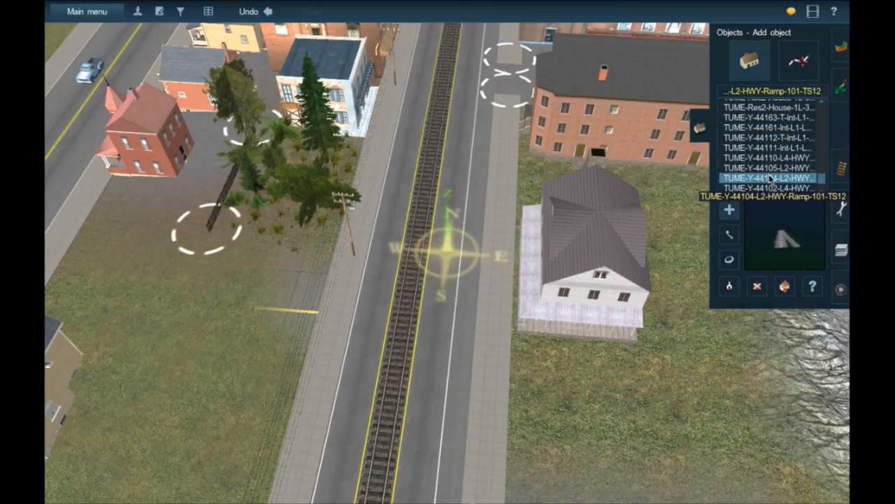
left_click(488, 267)
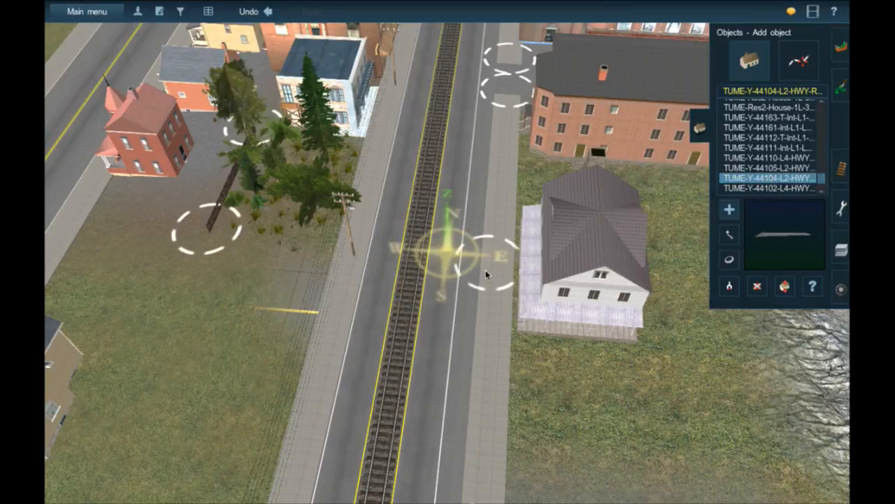
scroll(486, 274, "up", 5)
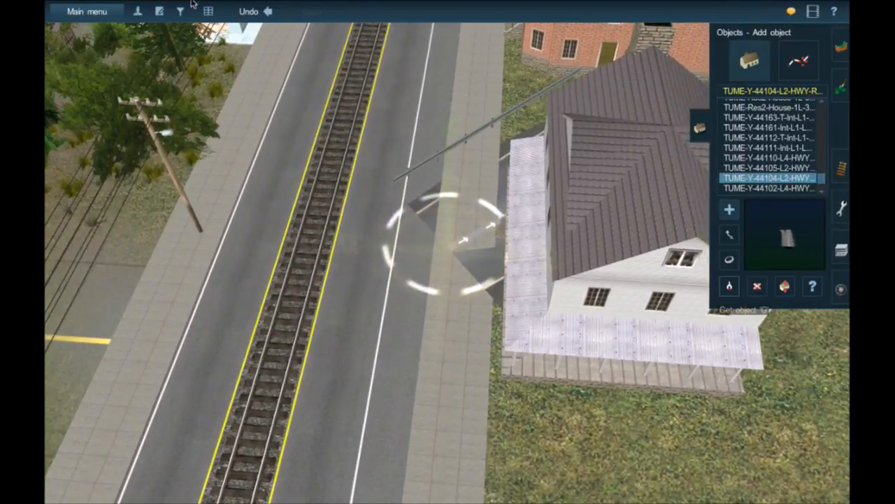
left_click(269, 12)
Browse back past the TUME-Res2-House entries and preview TUME-Mann-Loch-611131-TS12.
scroll(777, 139, "up", 3)
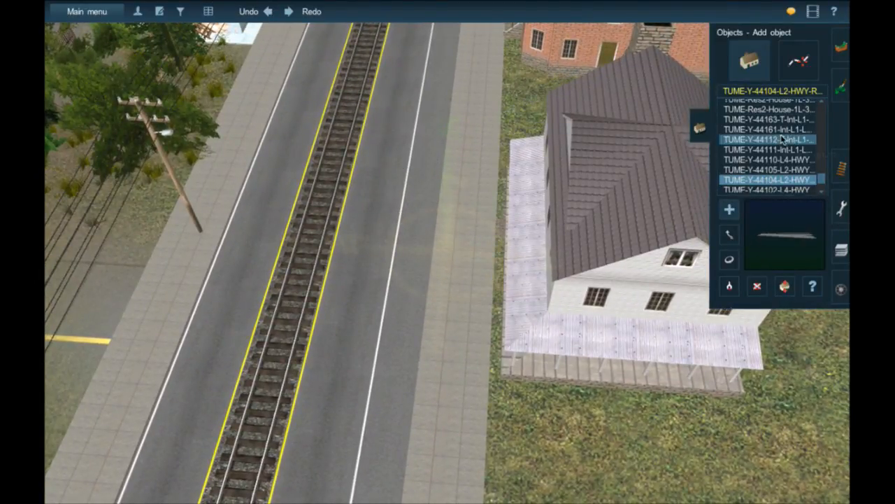
scroll(781, 138, "up", 2)
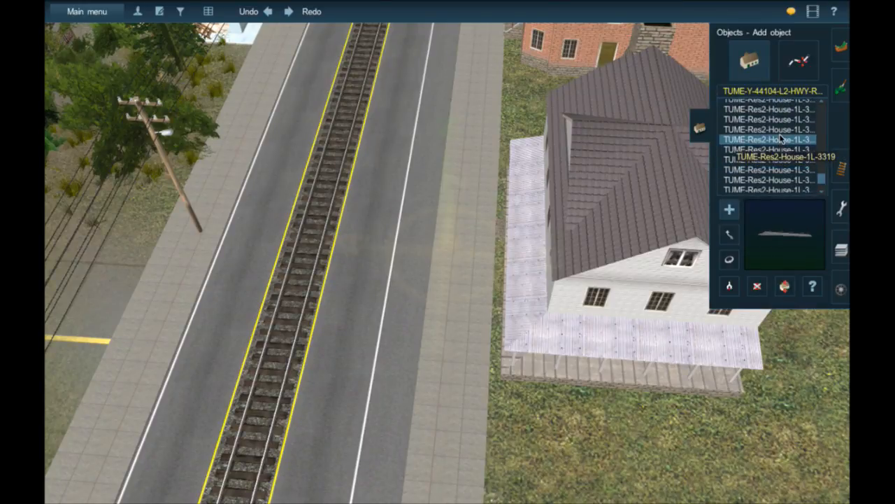
scroll(781, 138, "up", 3)
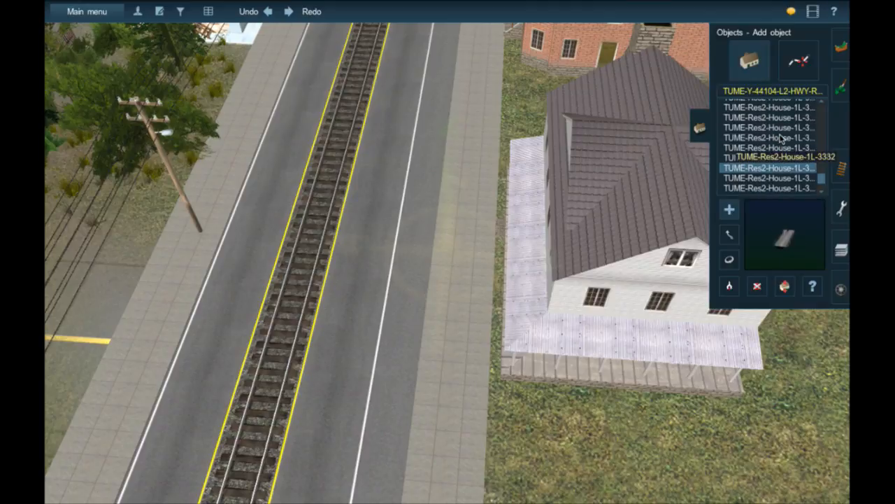
scroll(781, 138, "up", 5)
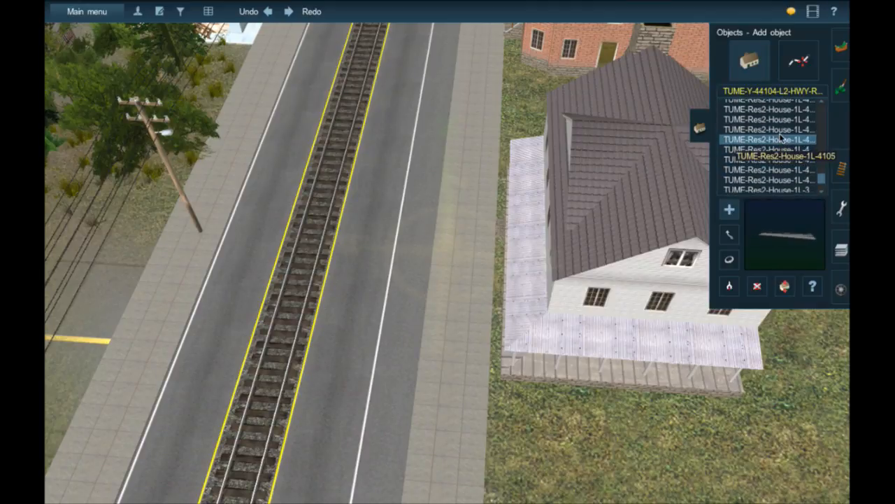
scroll(778, 140, "up", 5)
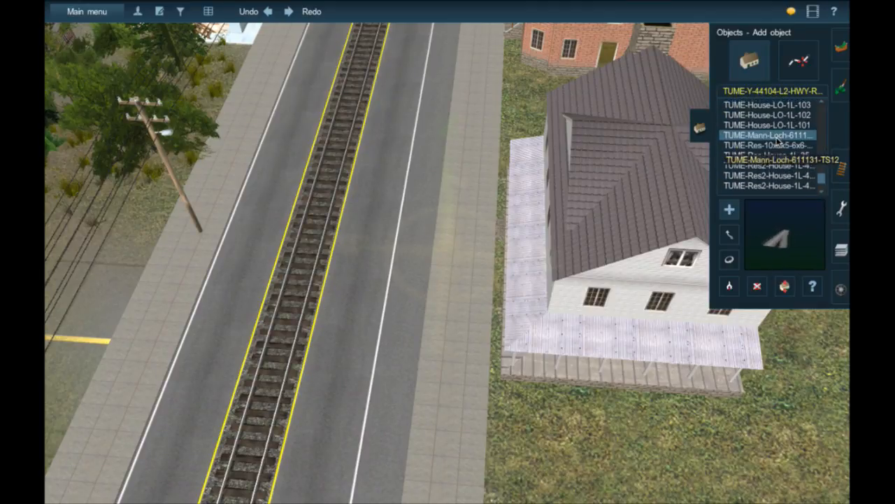
left_click(777, 136)
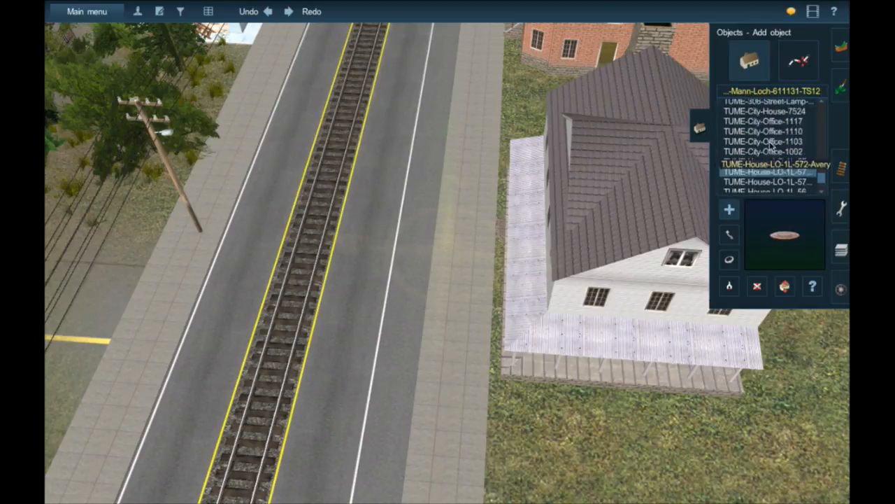
Browse past the TUME-City-Office entries and preview TUME-617-Commercial-25x7x9 and TUME-622-Commercial-12x10x4.
scroll(770, 145, "up", 5)
scroll(767, 159, "down", 2)
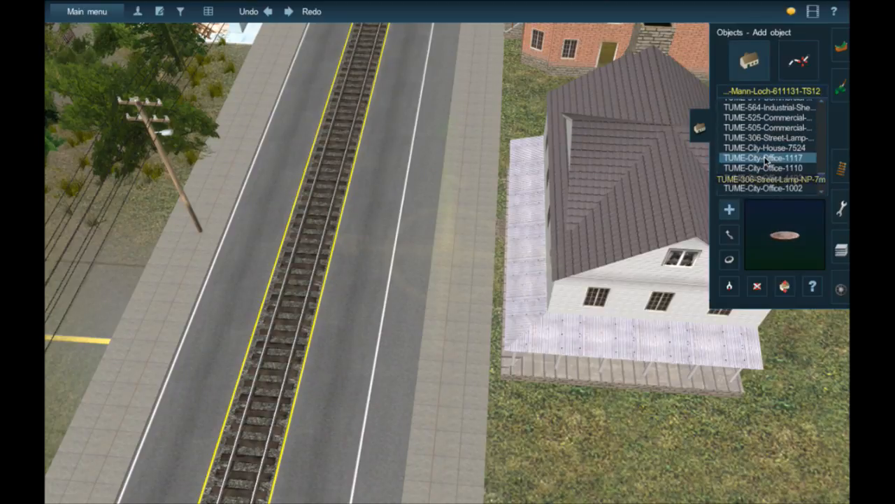
scroll(767, 160, "up", 4)
left_click(758, 154)
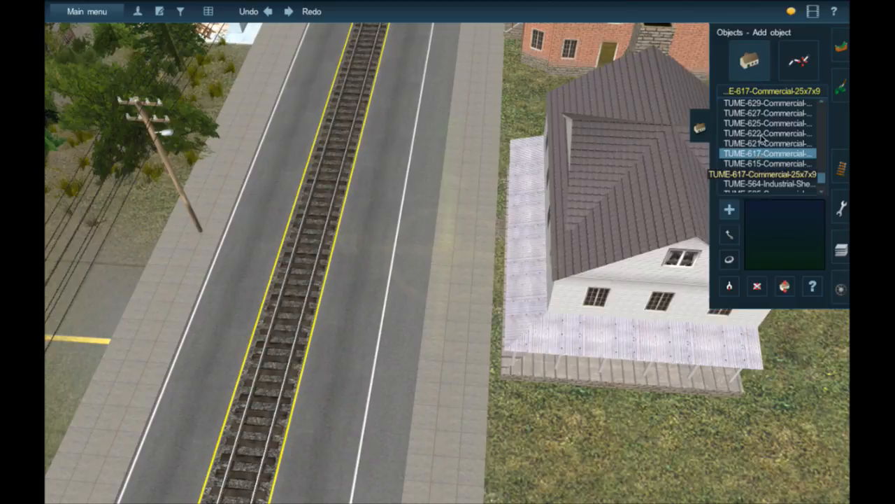
left_click(764, 134)
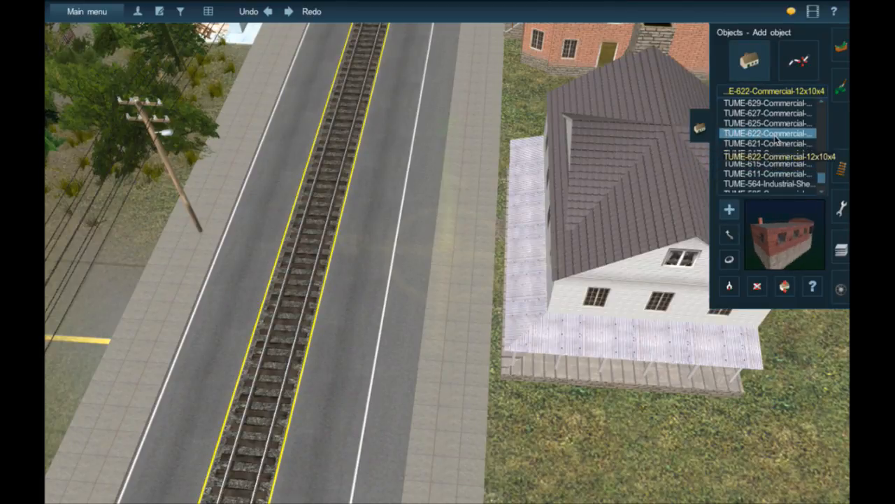
Preview TUME-627-Commercial-12x10x4, TUME-645-Commercial-12x8x8 and TUME-646-Commercial-12x8x8.
scroll(768, 146, "up", 1)
scroll(762, 148, "up", 3)
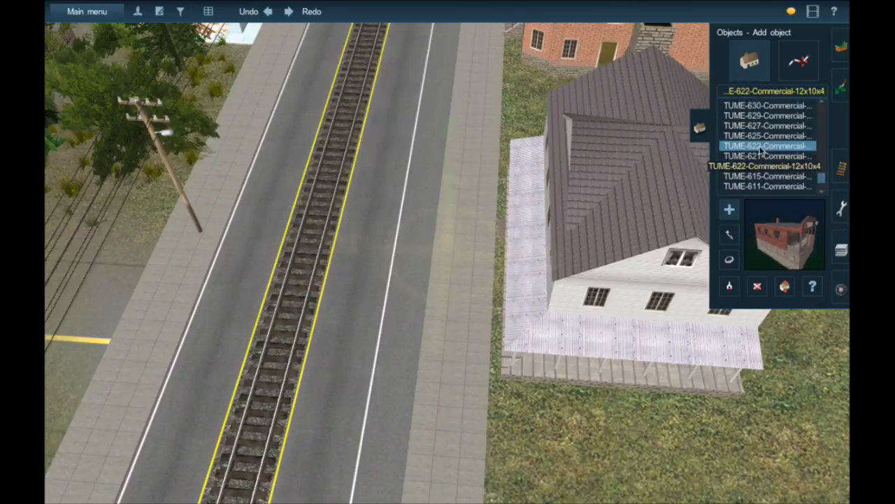
left_click(759, 152)
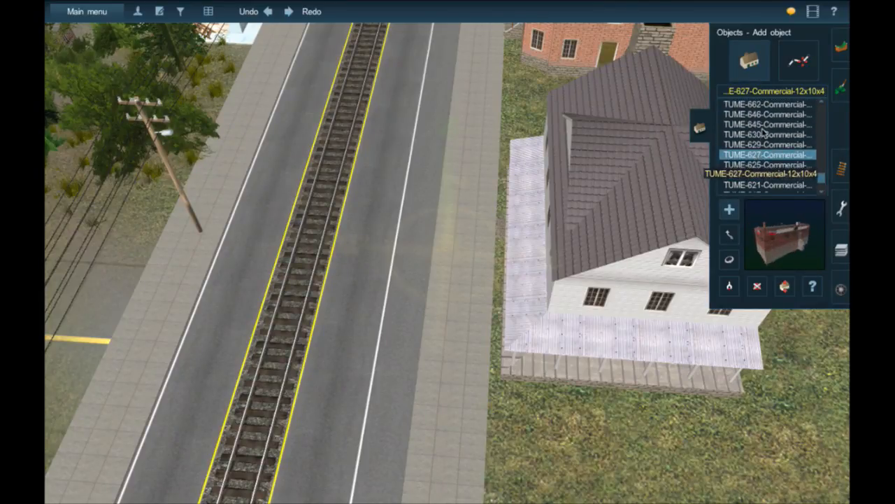
left_click(763, 125)
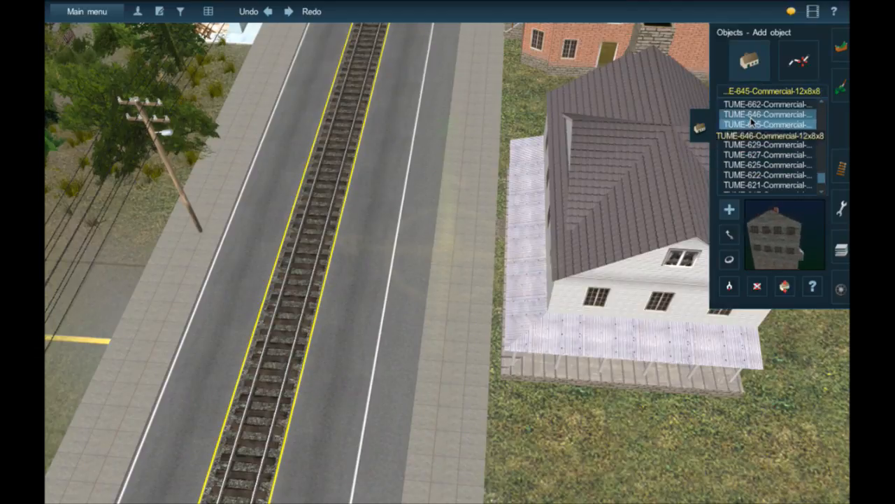
left_click(751, 116)
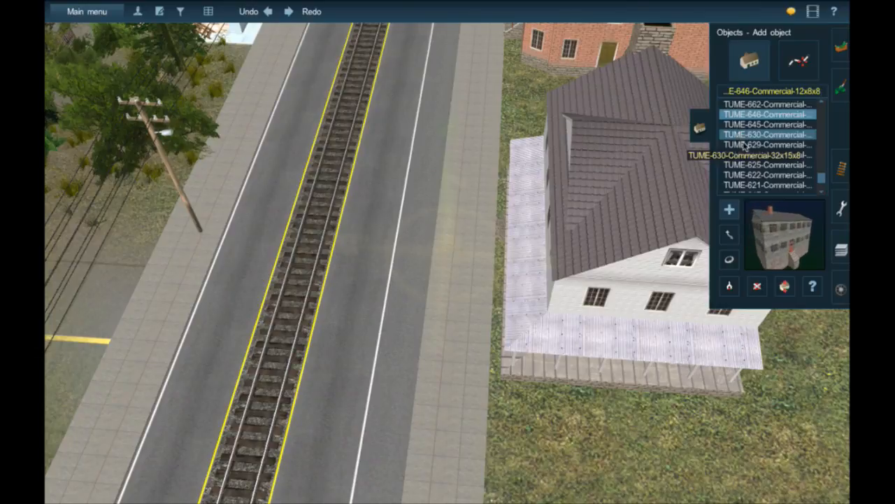
Preview the TUME commercial buildings 696, 701, 694, 693 and 690, and TUME-713-Commercial-39x12x14.
scroll(743, 145, "up", 5)
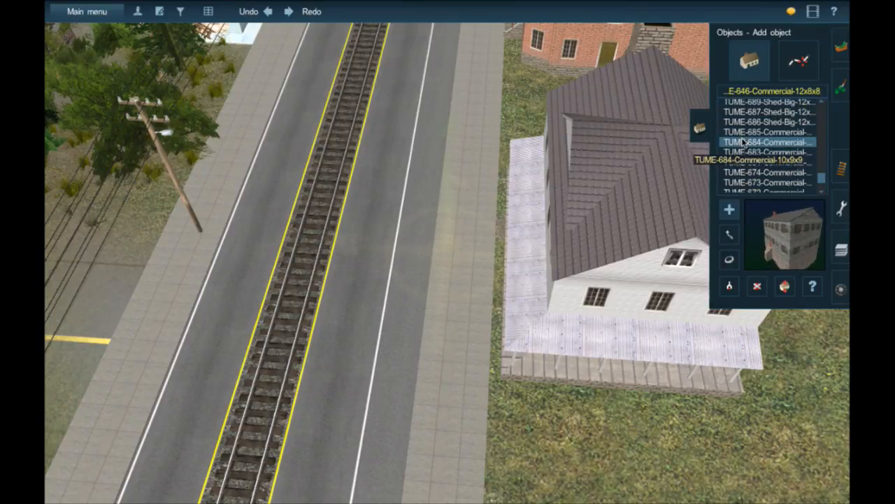
scroll(744, 142, "up", 2)
left_click(768, 129)
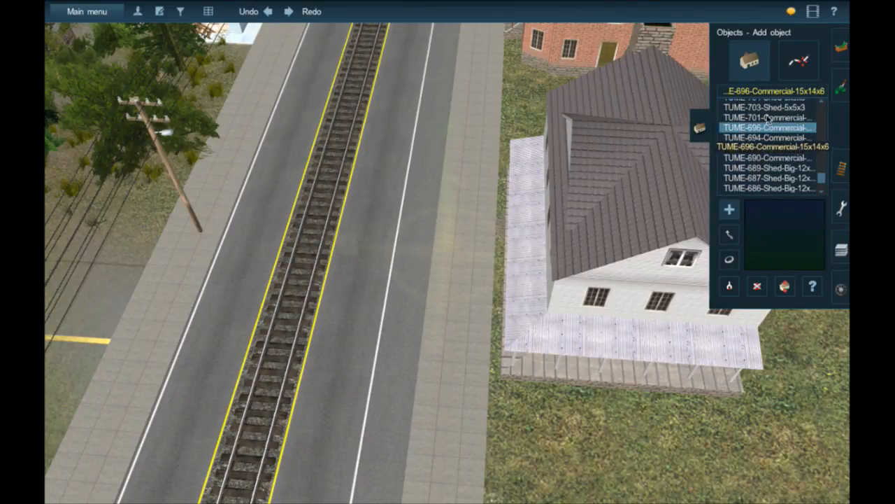
left_click(768, 119)
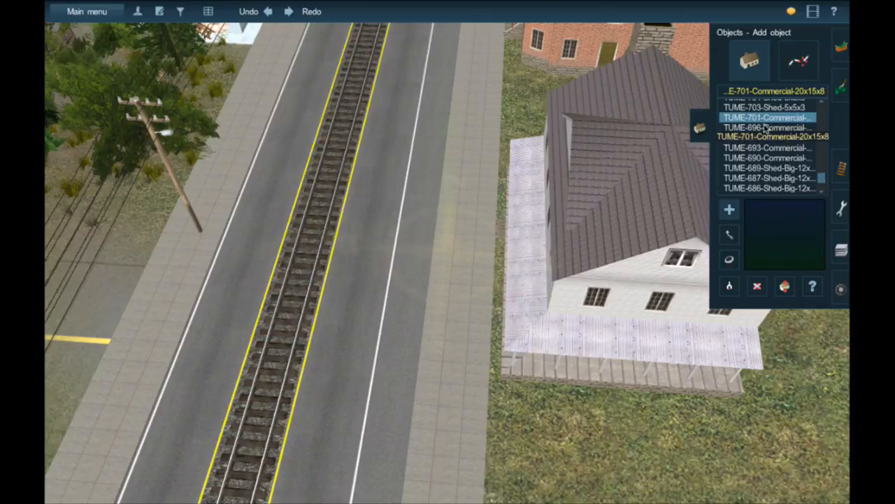
left_click(756, 139)
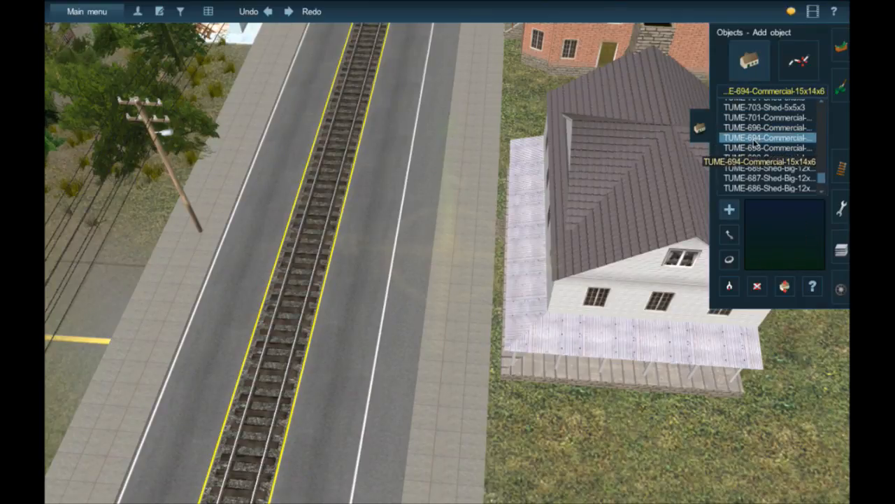
left_click(759, 148)
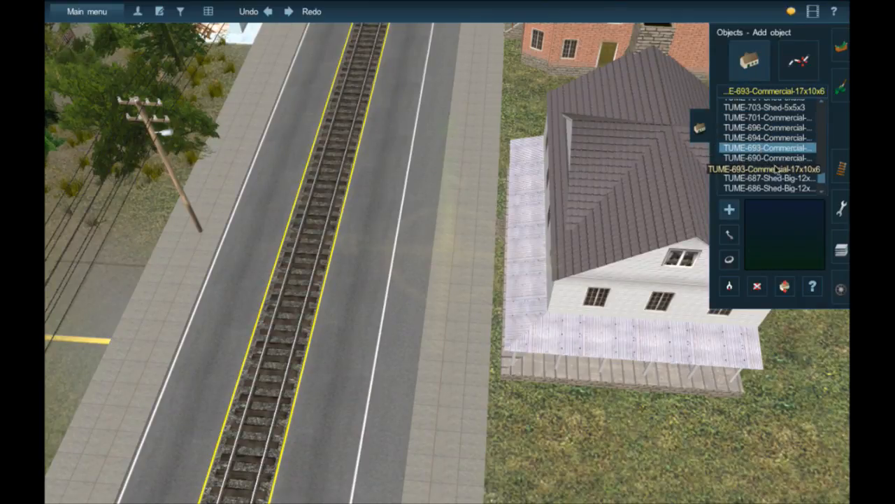
left_click(773, 159)
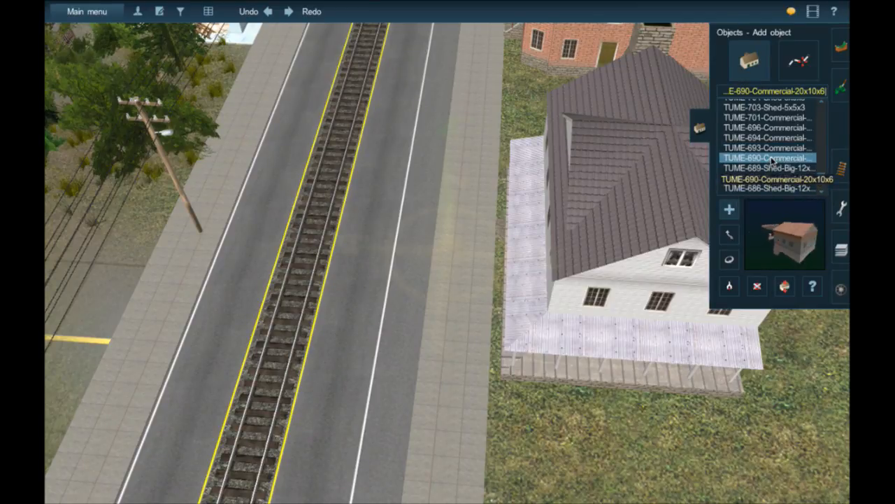
scroll(769, 160, "up", 1)
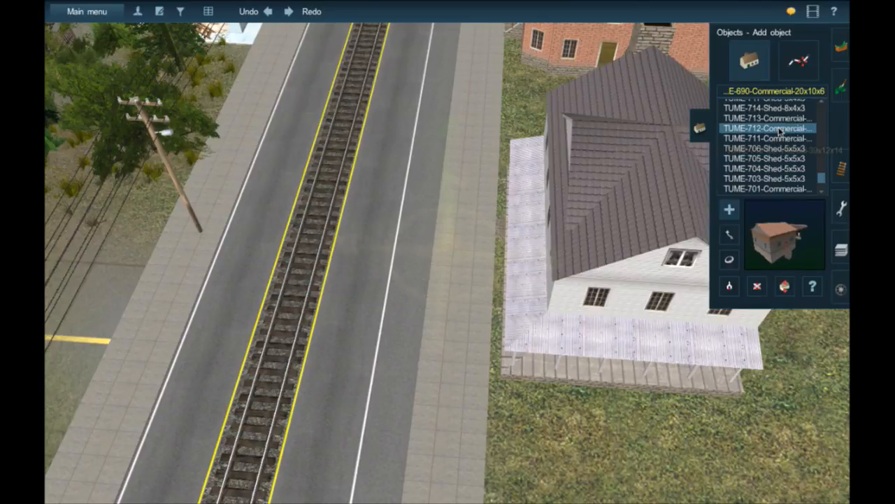
left_click(779, 130)
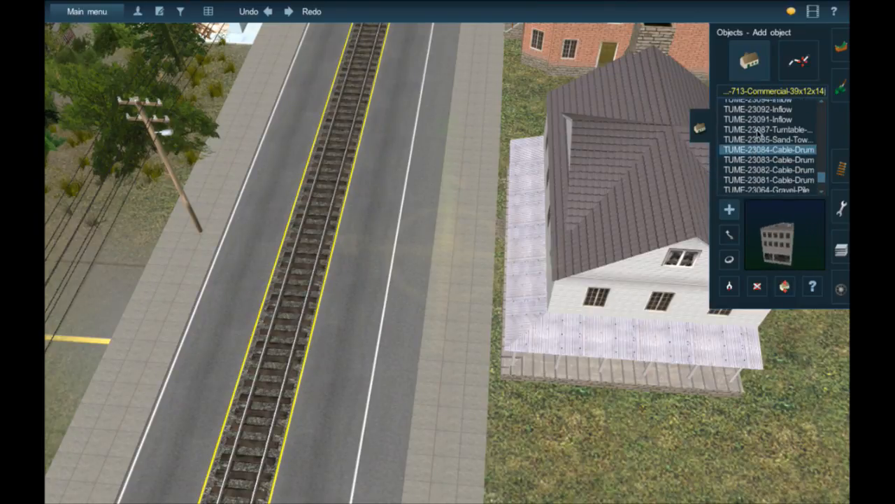
Preview TUME-23087-Turntable-Avery-02 and TUME-23063-Gravel-Pile, and undo the last edit.
left_click(760, 130)
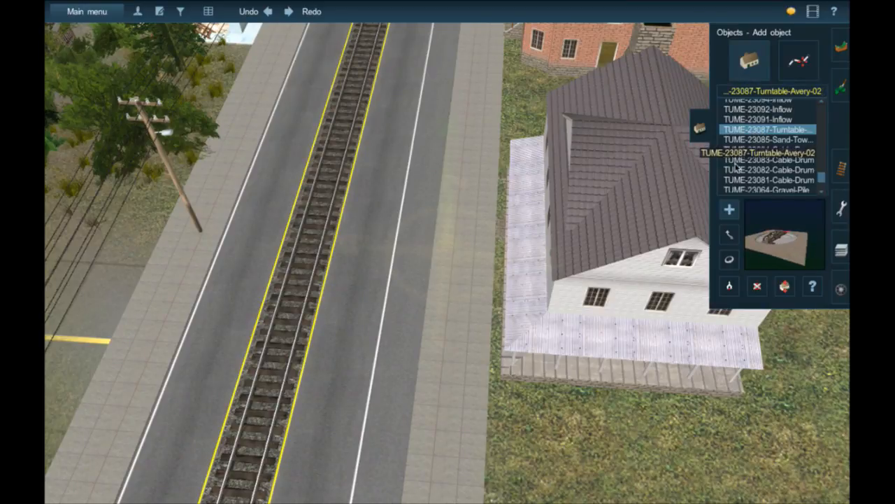
scroll(748, 160, "down", 2)
scroll(747, 162, "down", 1)
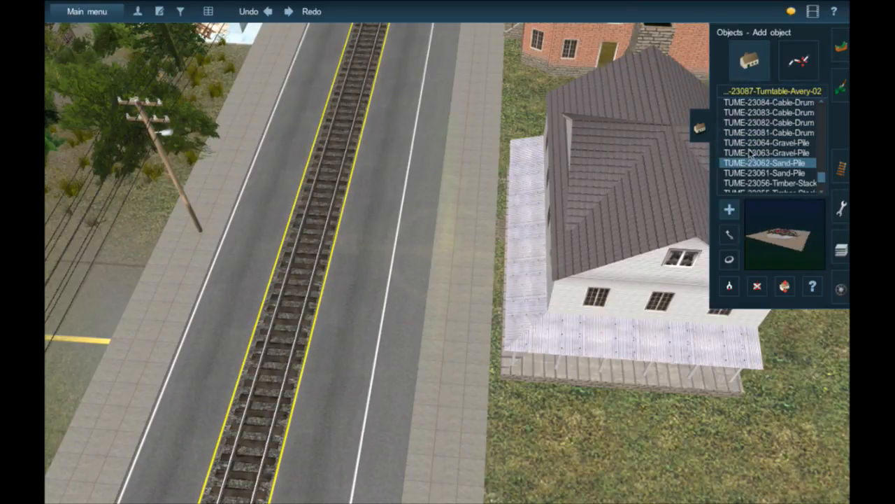
left_click(750, 152)
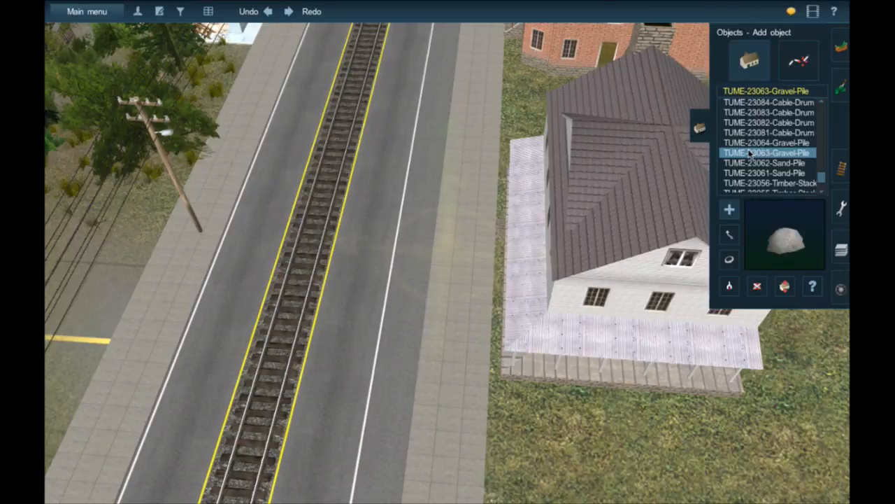
scroll(750, 153, "down", 4)
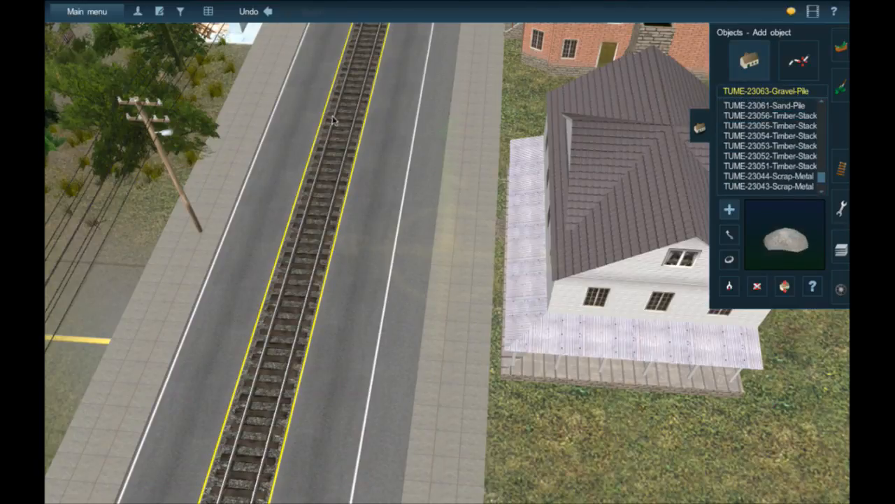
left_click(267, 11)
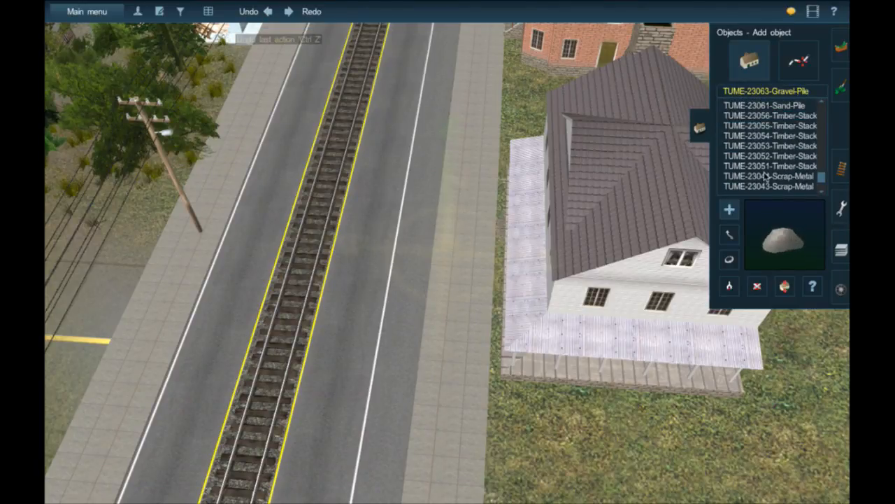
Return to the 700-series commercial entries and preview TUME-713-Commercial-39x12x14, TUME-712-Commercial-39x12x14 and TUME-711-Commercial-40x12x18.
scroll(765, 172, "down", 8)
scroll(767, 174, "down", 20)
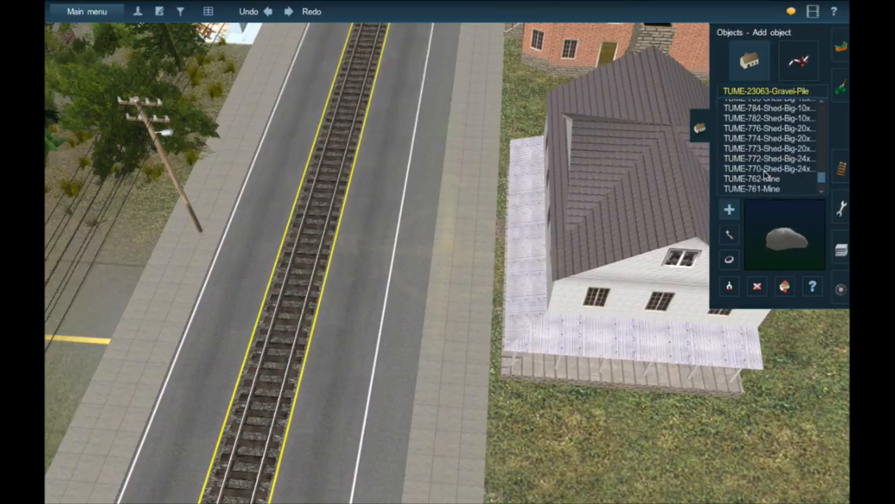
scroll(765, 175, "down", 2)
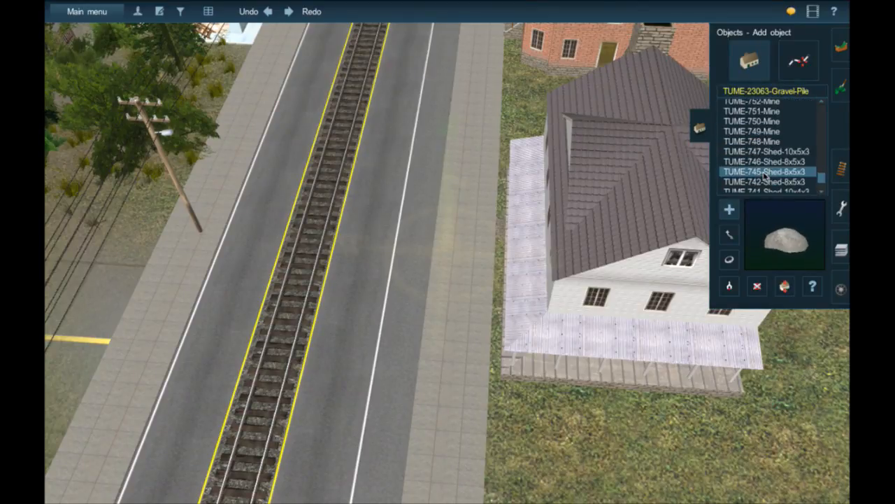
scroll(765, 173, "down", 10)
scroll(747, 178, "down", 3)
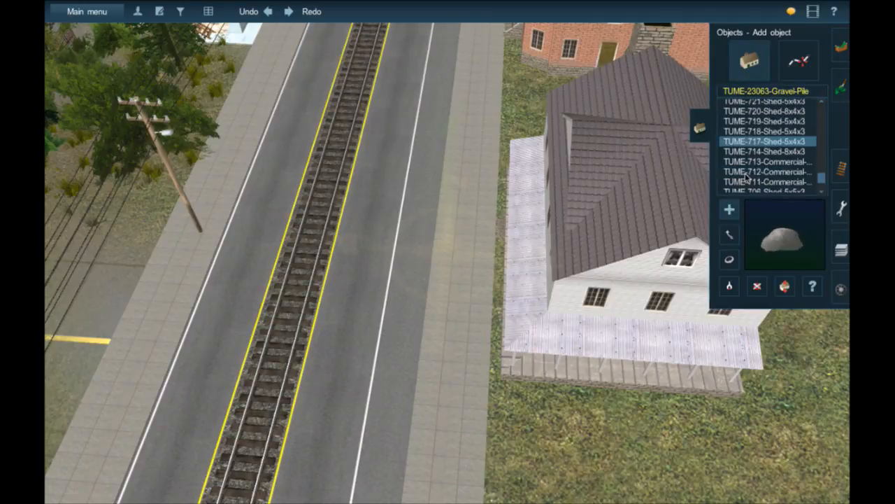
scroll(746, 168, "down", 1)
left_click(747, 154)
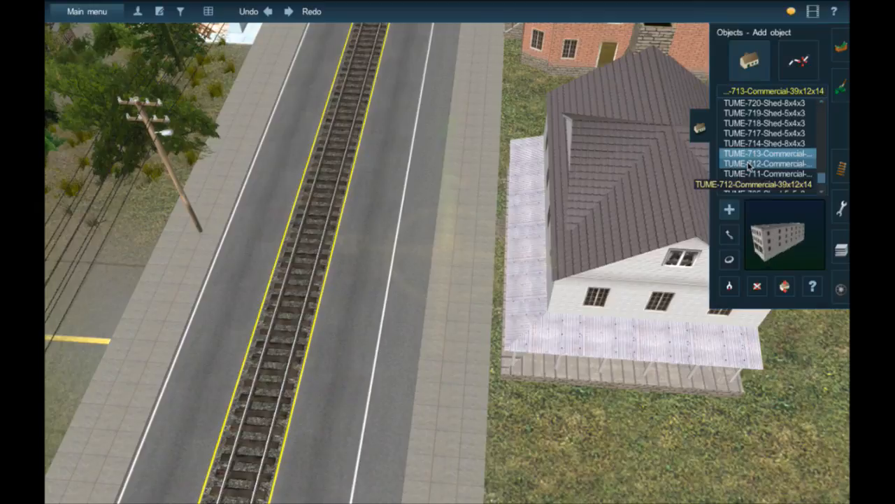
left_click(748, 163)
left_click(748, 173)
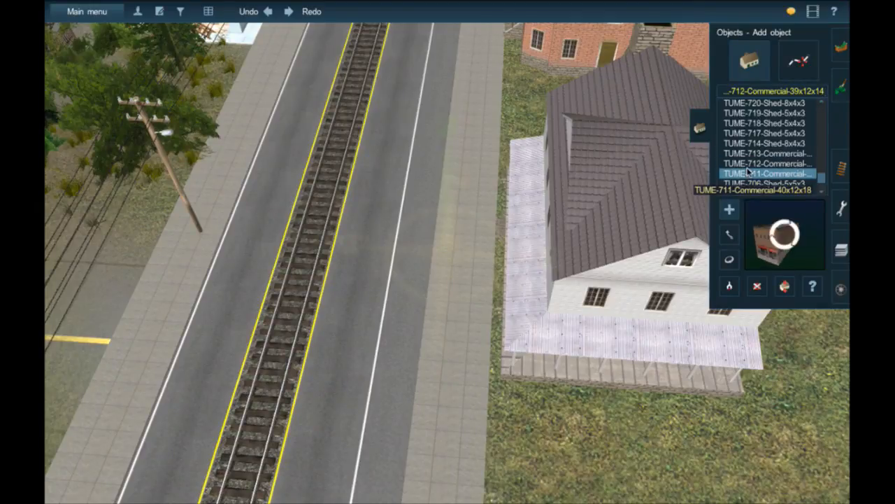
Preview TUME-701-Commercial-20x15x8, TUME-696-Commercial-15x14x6 and TUME-630-Commercial-32x15x8.
scroll(806, 178, "down", 3)
scroll(806, 178, "down", 3)
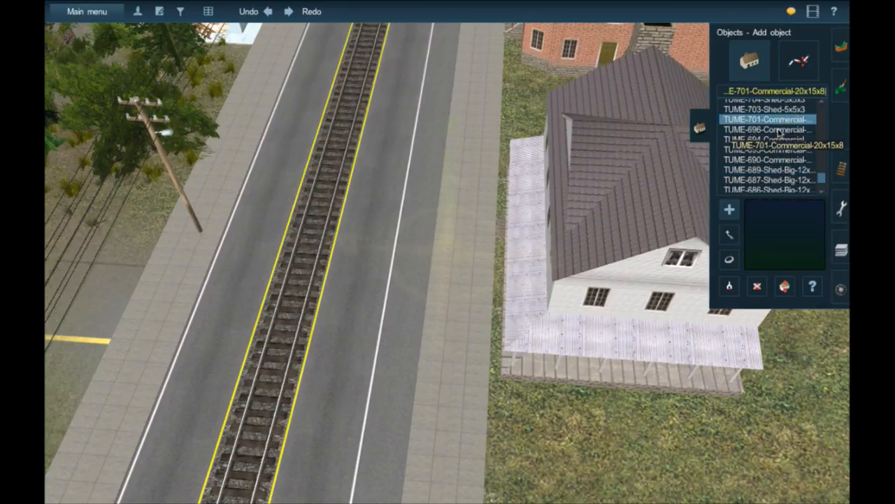
left_click(773, 129)
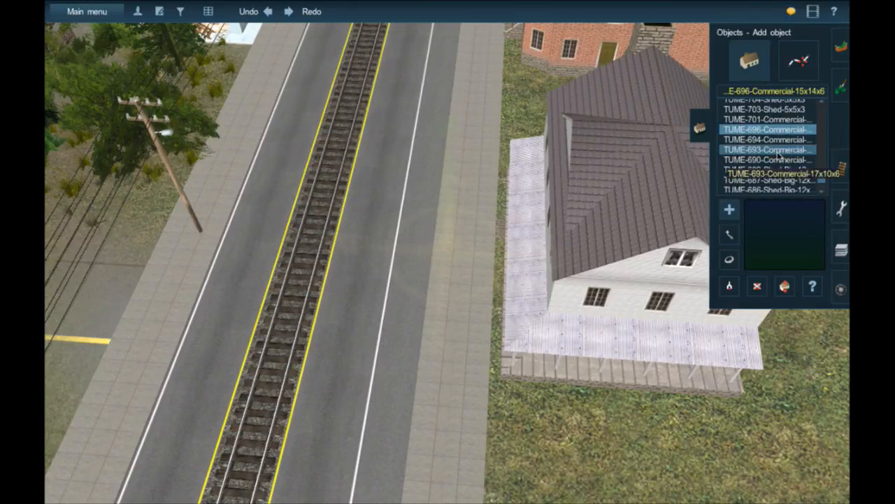
scroll(769, 159, "down", 3)
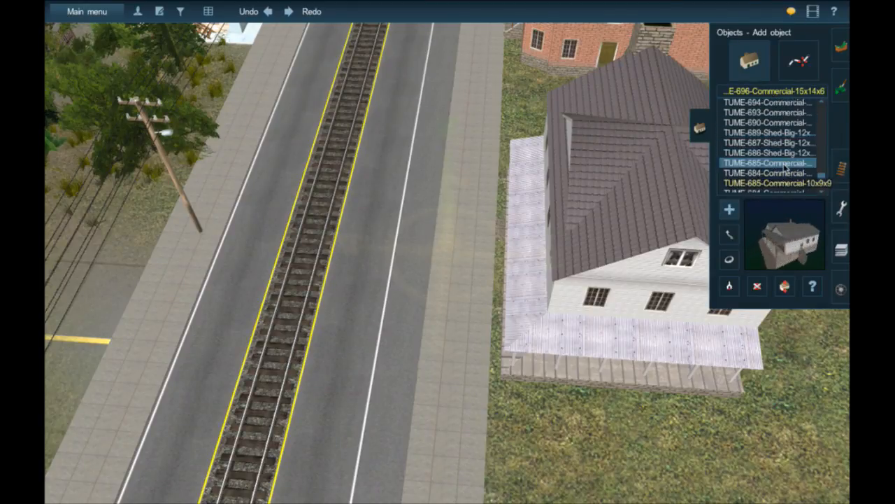
left_click(786, 155)
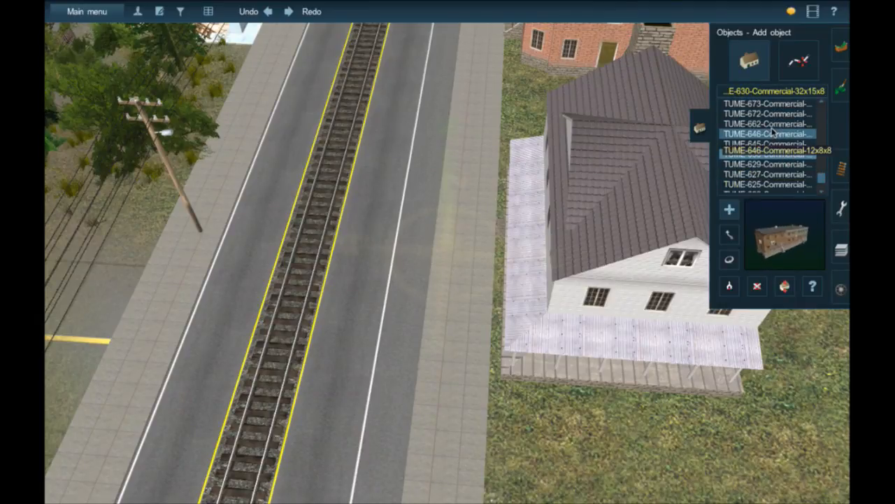
Preview TUME-646-Commercial-12x8x8, TUME-645-Commercial-12x8x8 and TUME-625-Commercial-12x10x4 in the object list.
left_click(773, 133)
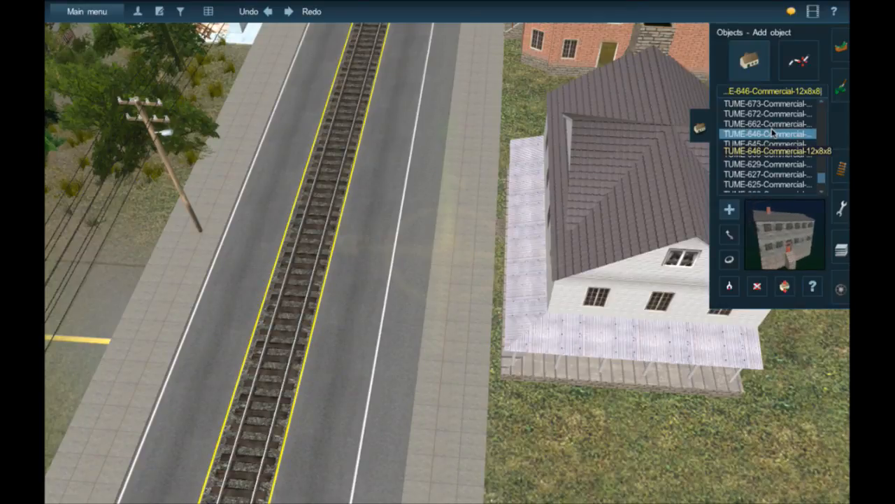
left_click(779, 144)
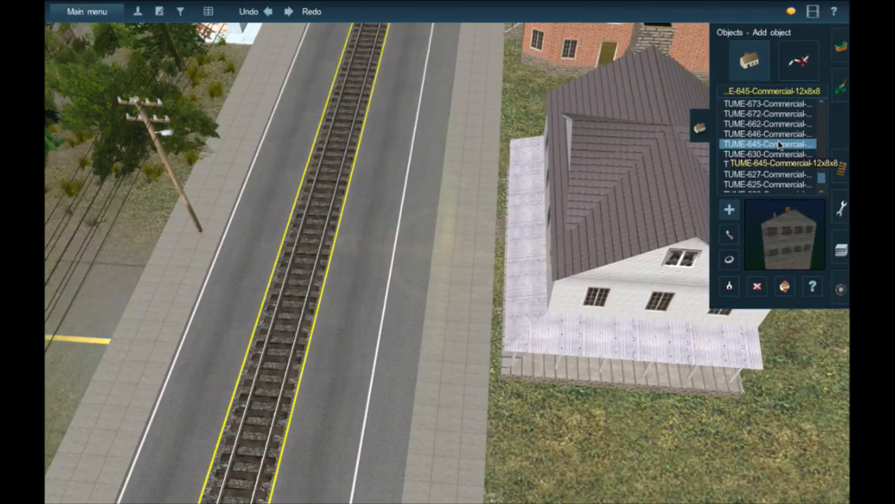
left_click(777, 184)
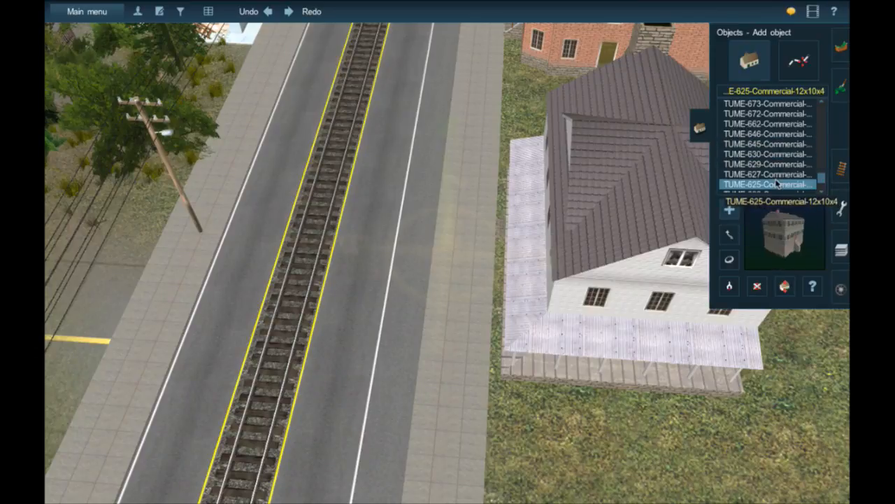
scroll(776, 183, "down", 2)
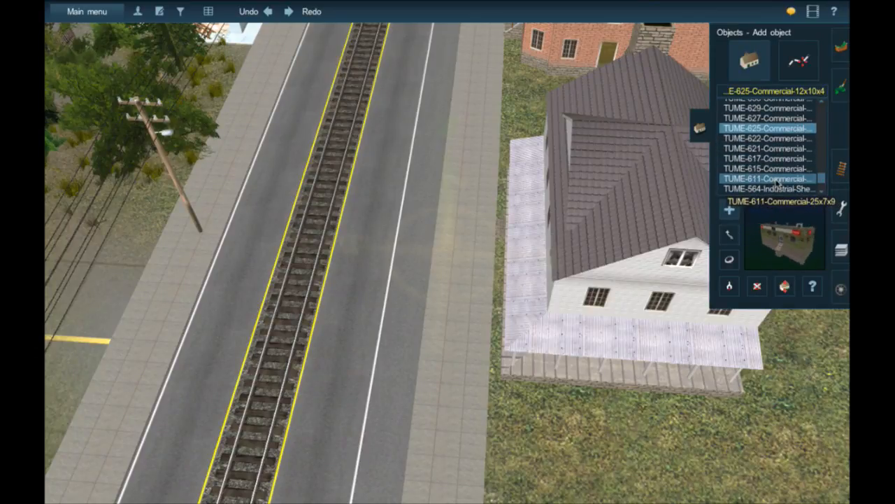
Preview TUME-611-Commercial-25x7x9, TUME-615-Commercial-25x7x9, TUME-617-Commercial-25x7x9 and TUME-621-Commercial-12x10x4 for the grassy lot across the road.
right_click(180, 265)
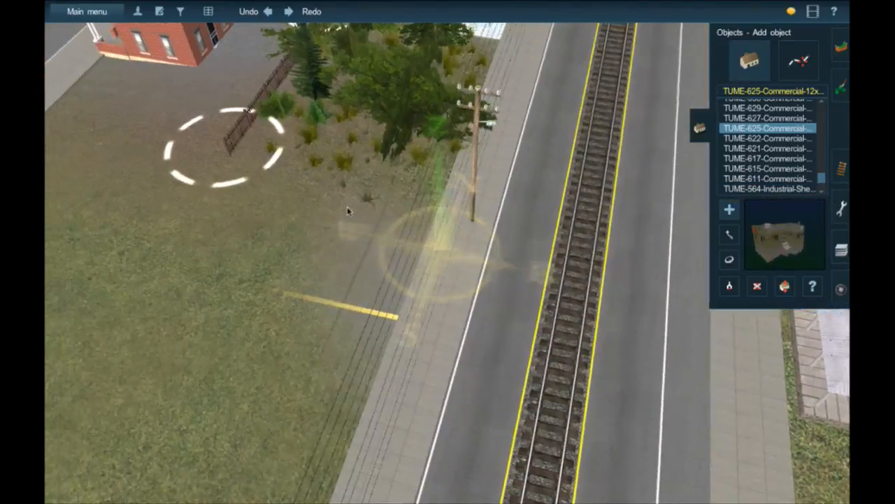
left_click(784, 180)
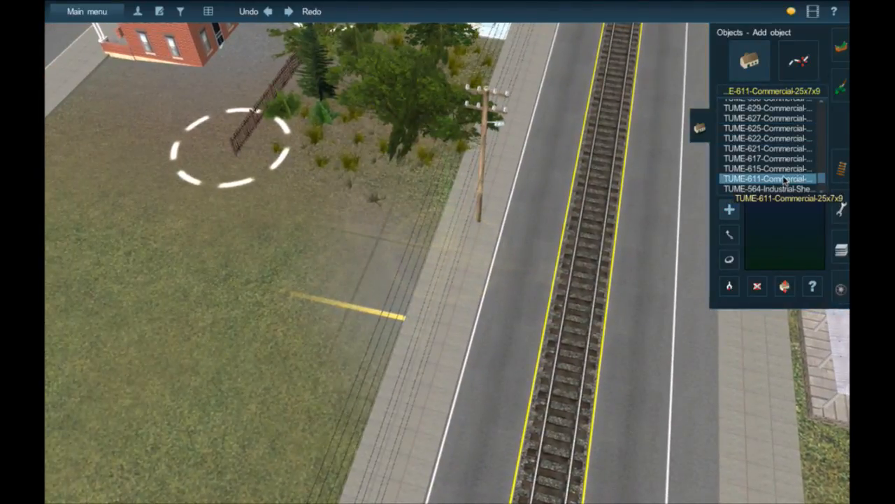
left_click(768, 169)
left_click(766, 160)
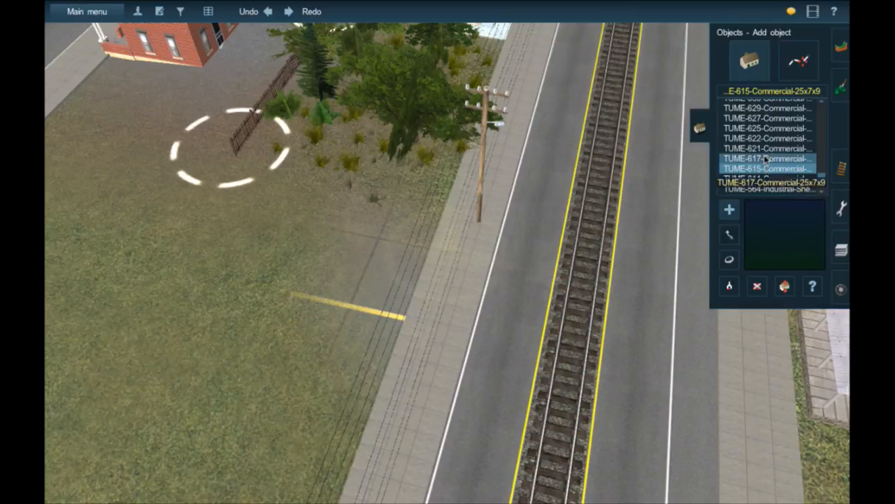
left_click(764, 150)
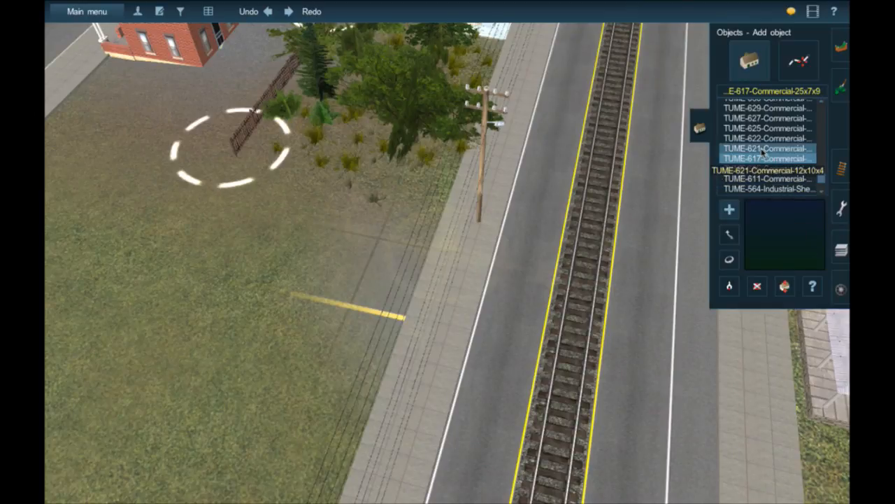
Preview the TUME commercial buildings in the object list, working through the models from TUME-622 to TUME-672.
left_click(760, 139)
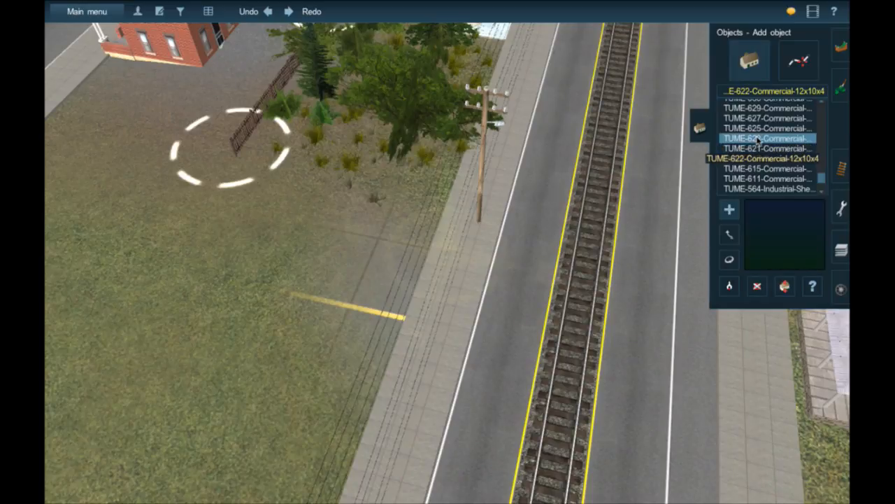
left_click(756, 129)
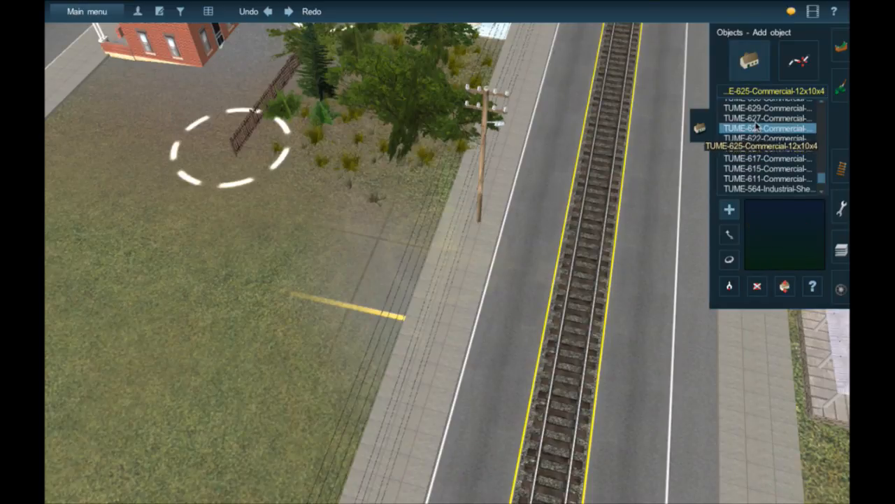
left_click(755, 119)
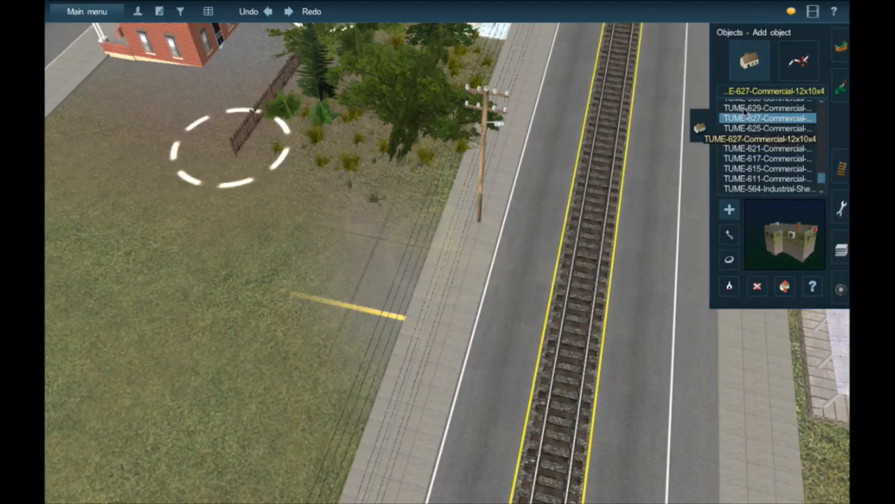
left_click(745, 109)
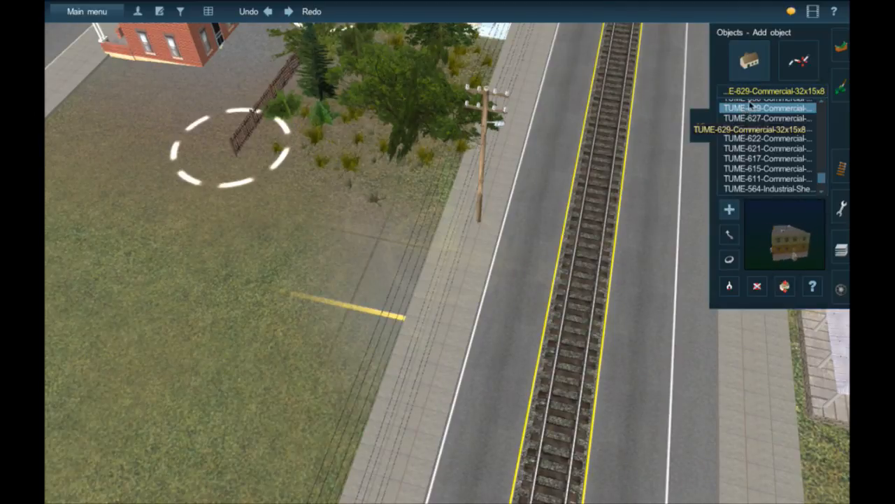
scroll(749, 110, "up", 1)
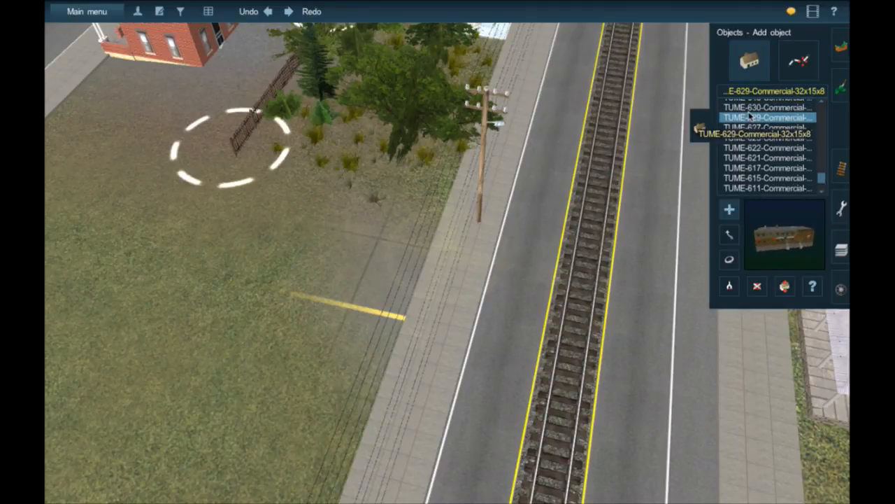
left_click(748, 108)
scroll(748, 111, "up", 1)
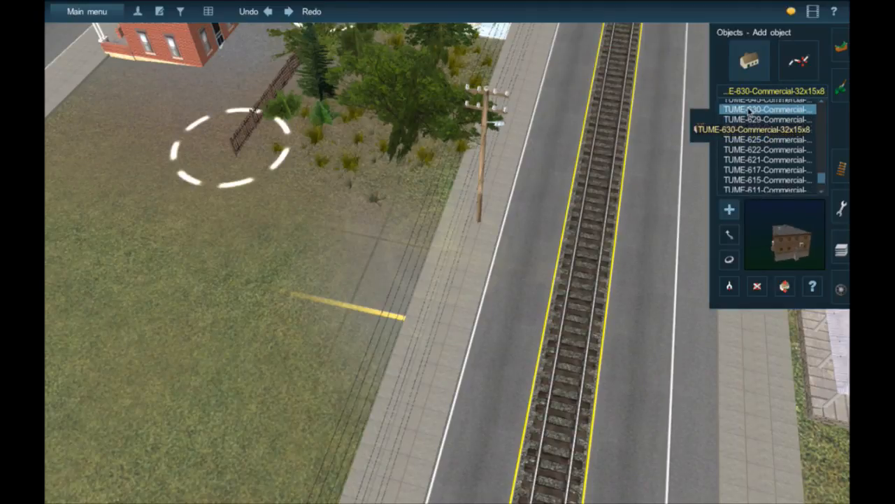
left_click(747, 104)
scroll(747, 105, "up", 2)
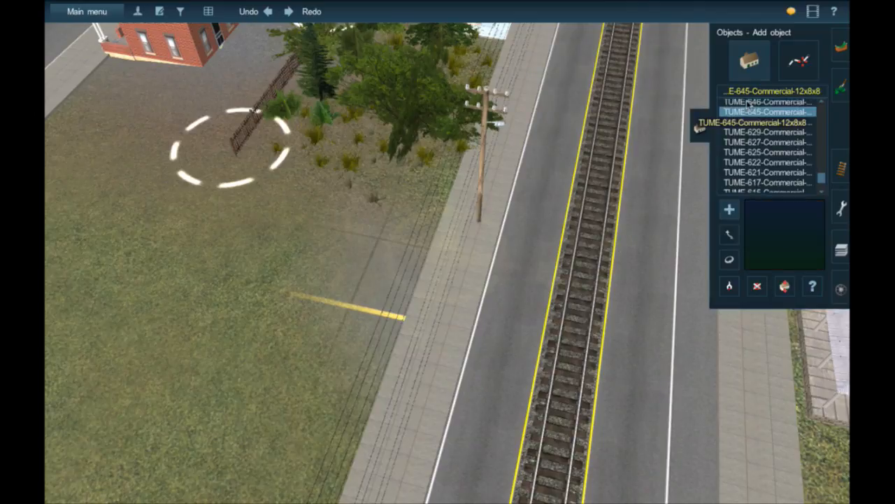
left_click(748, 111)
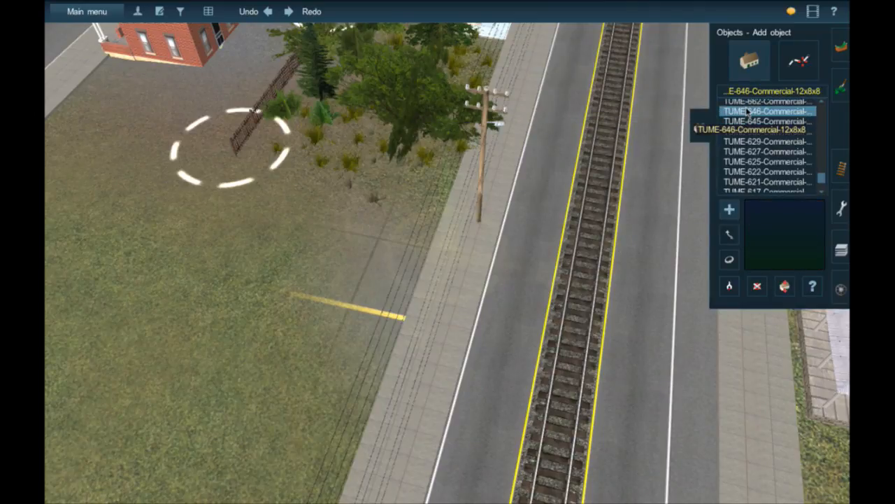
scroll(748, 111, "up", 1)
left_click(747, 110)
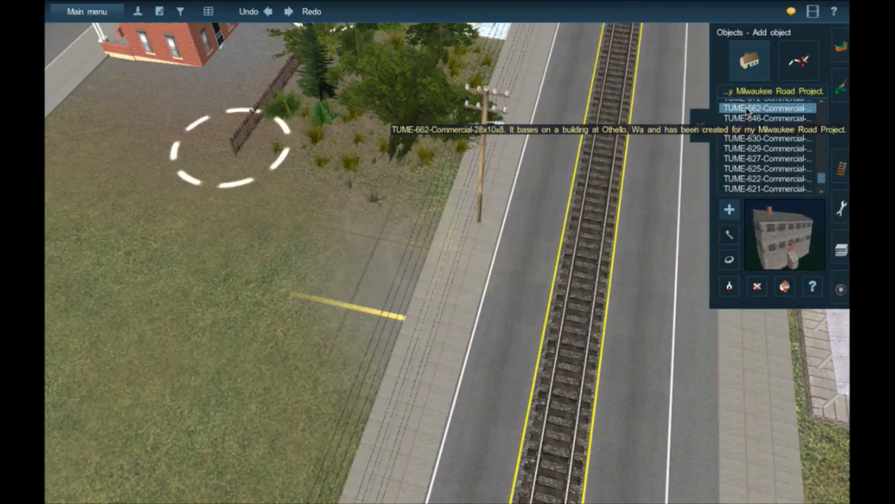
scroll(747, 110, "up", 1)
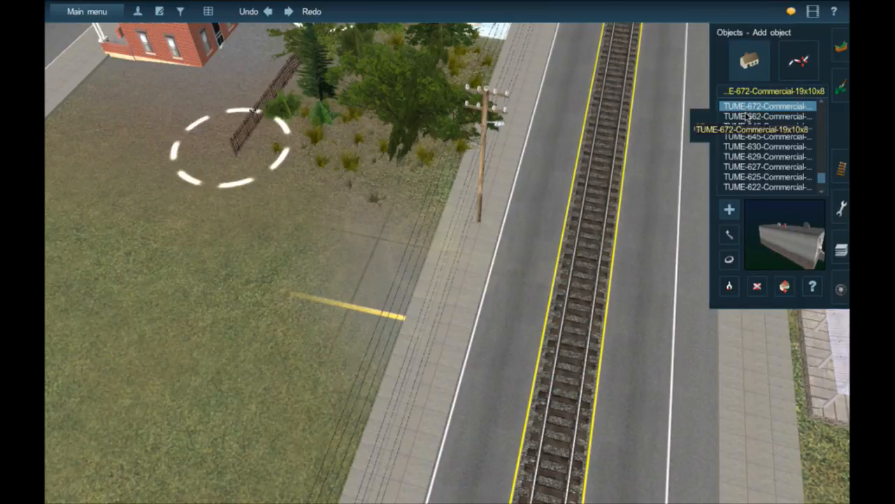
Place the TUME-662-Commercial-28x10x8 building beside the empty lot, over the street track.
left_click(745, 117)
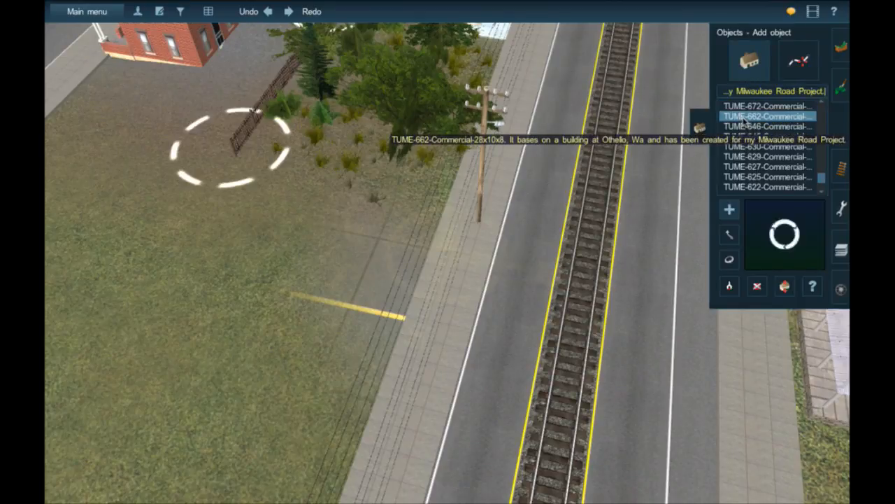
left_click(403, 262)
right_click_drag(404, 263, 404, 260)
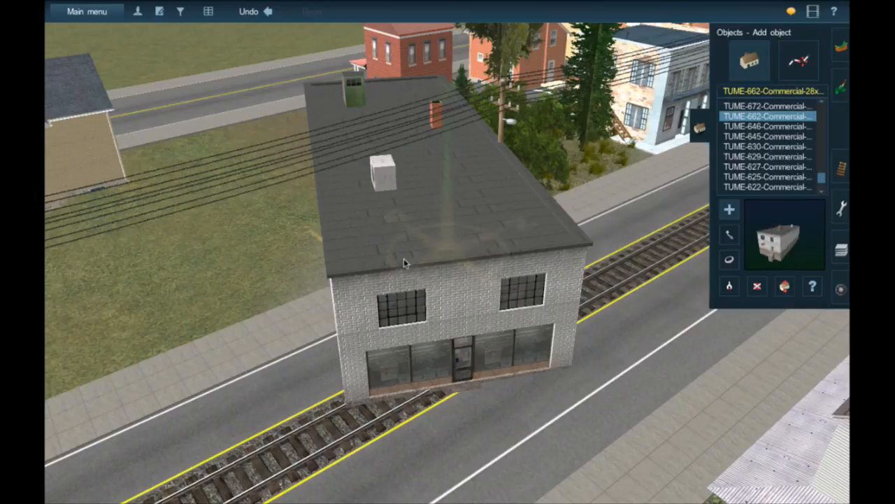
Preview the TUME-672, TUME-673 and TUME-674 commercial buildings in the object list.
left_click(768, 106)
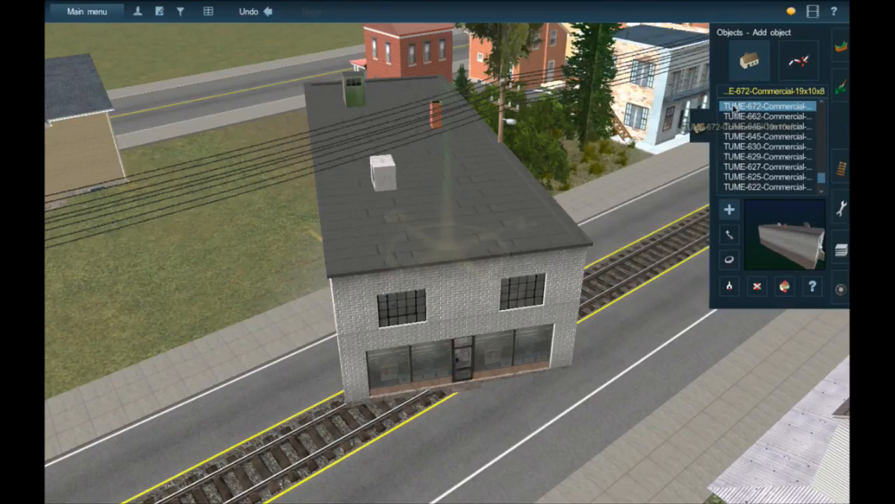
scroll(789, 131, "up", 2)
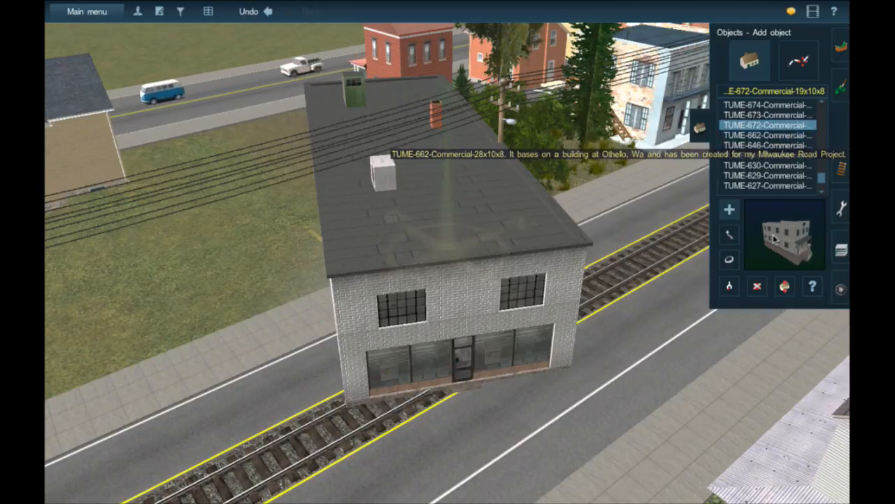
left_click(766, 116)
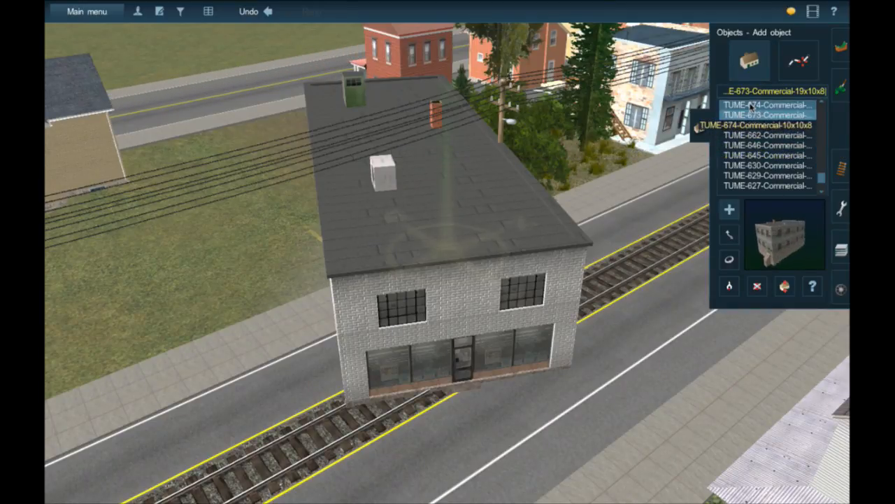
left_click(751, 106)
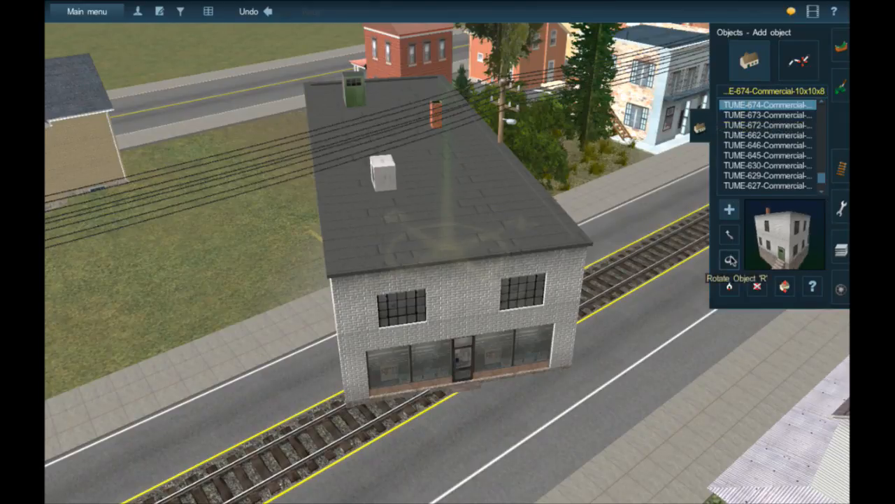
Rotate the placed white building square to the street and move it onto the grass lot, with its storefront along the sidewalk.
left_click_drag(471, 301, 493, 301)
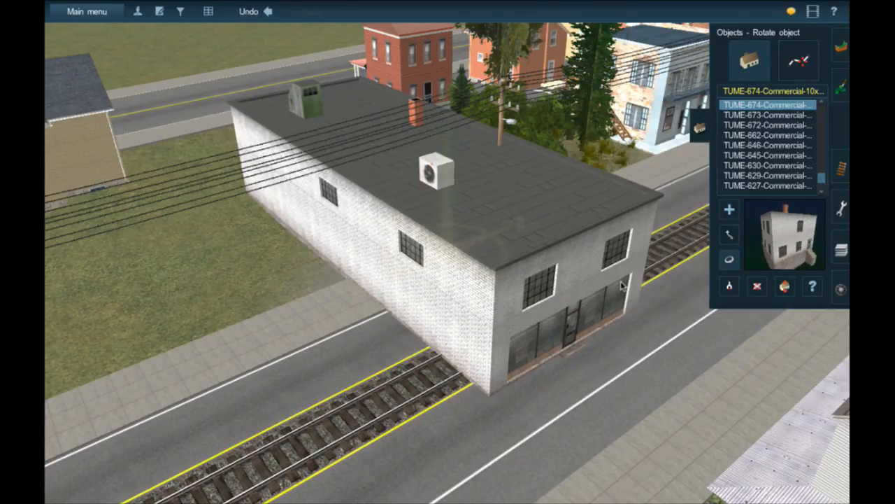
key("Left")
key("Up")
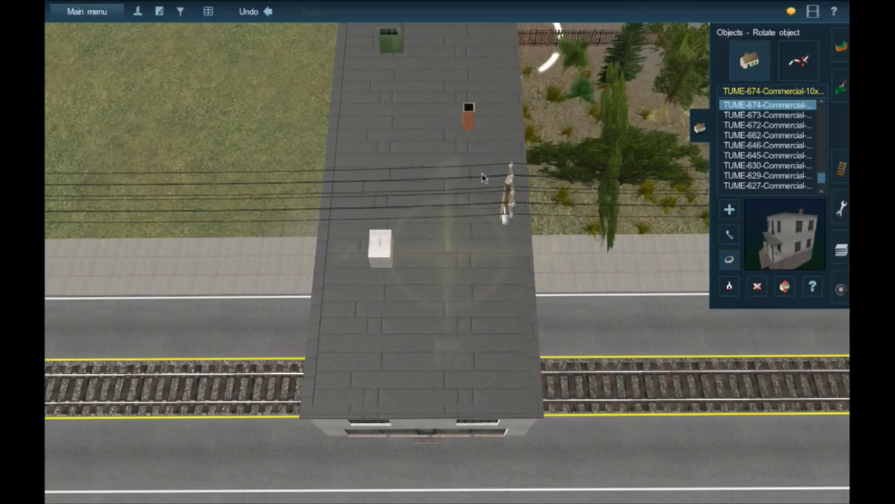
key("Up")
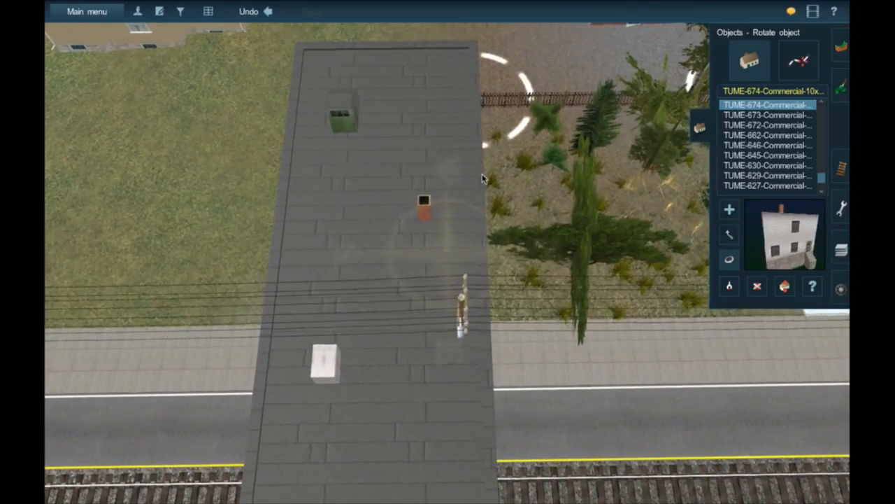
key("Left")
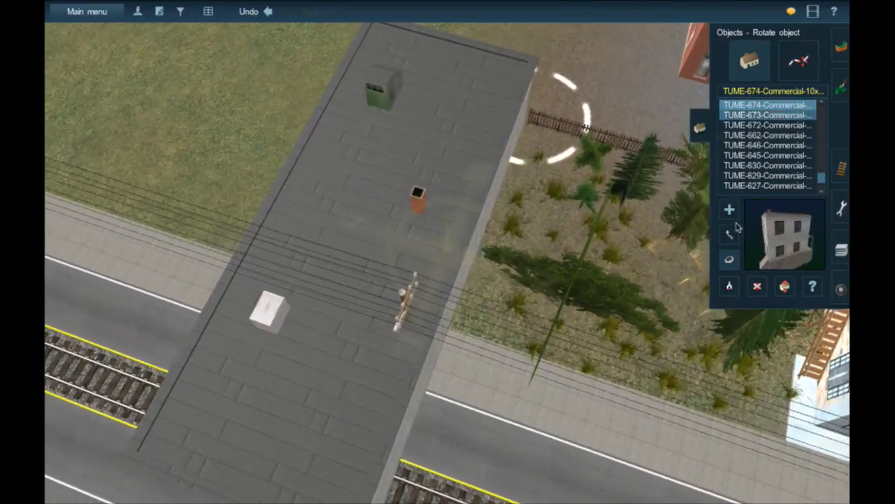
key("m")
left_click_drag(513, 60, 460, 105)
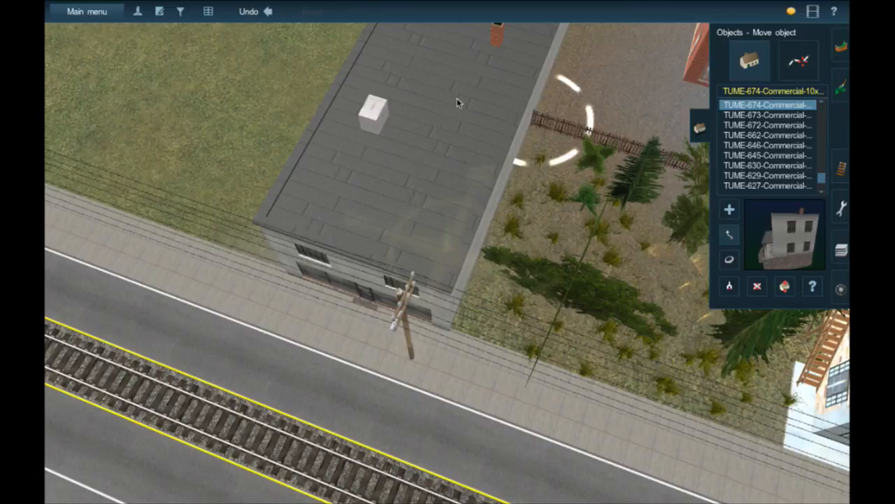
left_click_drag(437, 169, 436, 175)
Examine the white building's placement from the street front, the side wall, the rear entrance and the surrounding blocks.
key("Down")
key("Down")
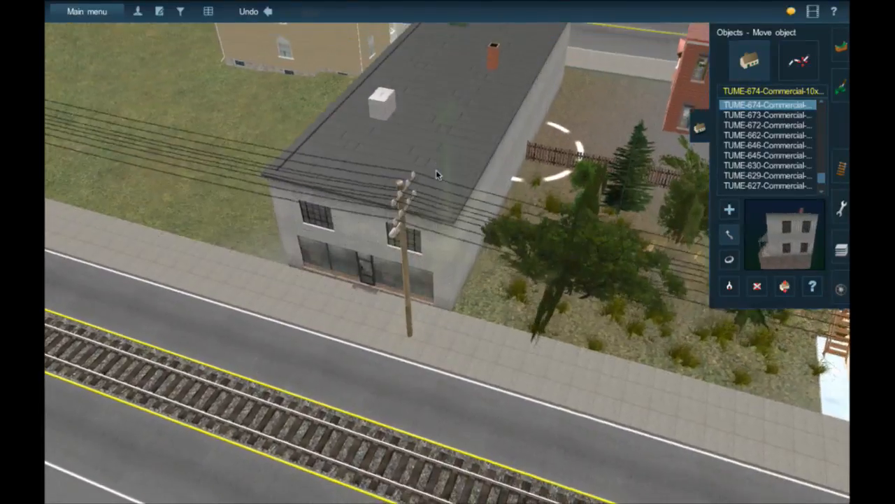
key("Left")
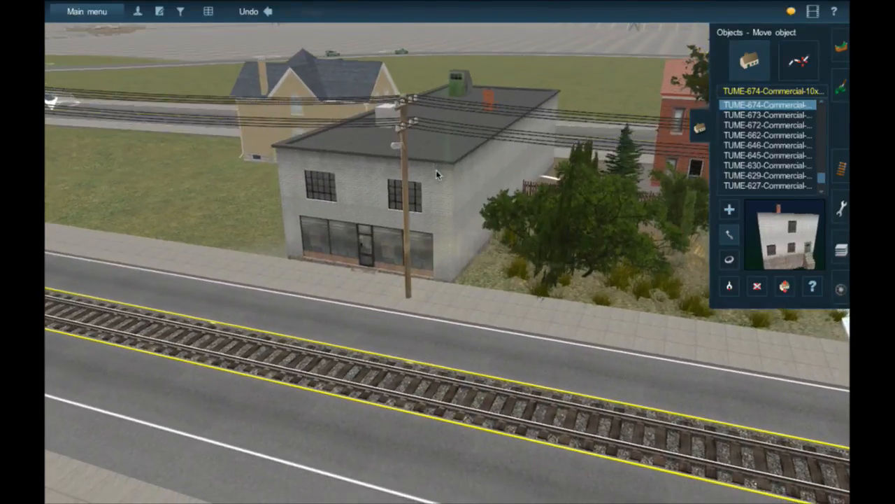
key("Down")
key("Left")
key("Up")
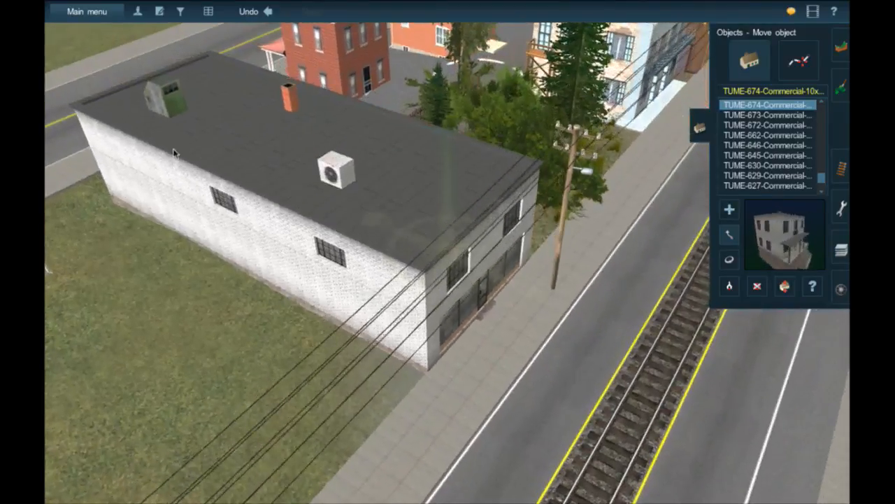
left_click(174, 154)
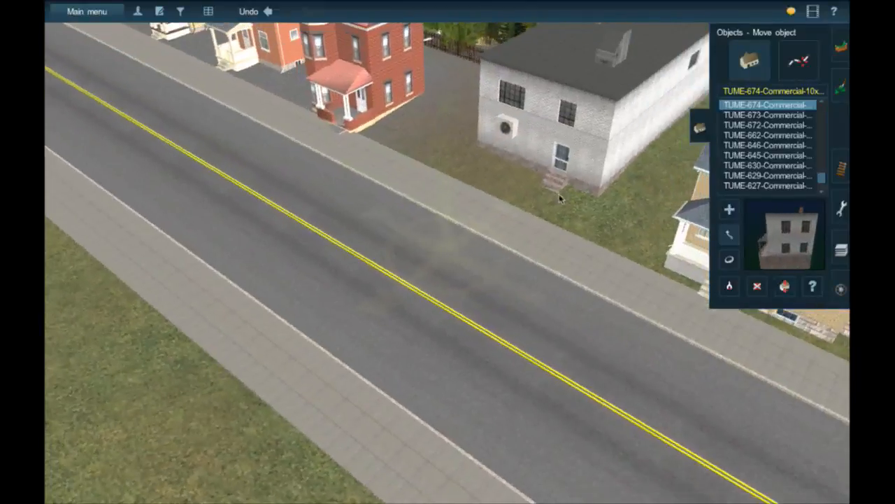
left_click(543, 168)
scroll(530, 290, "up", 5)
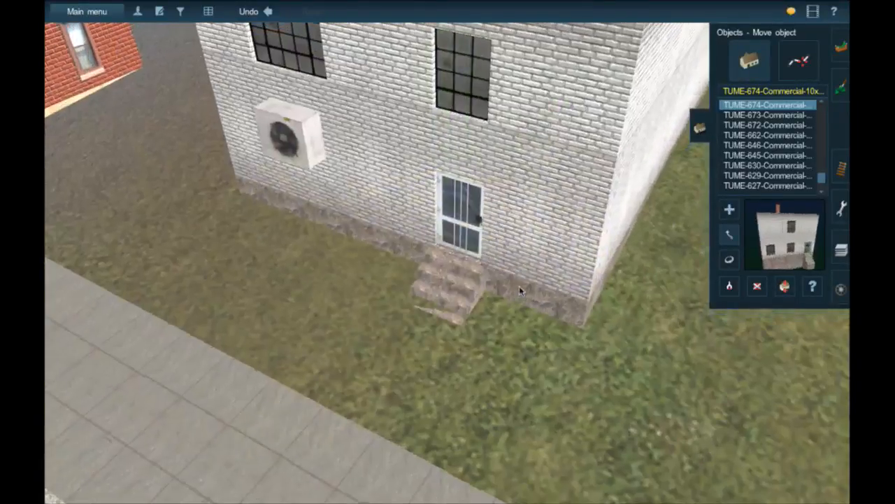
scroll(519, 290, "down", 6)
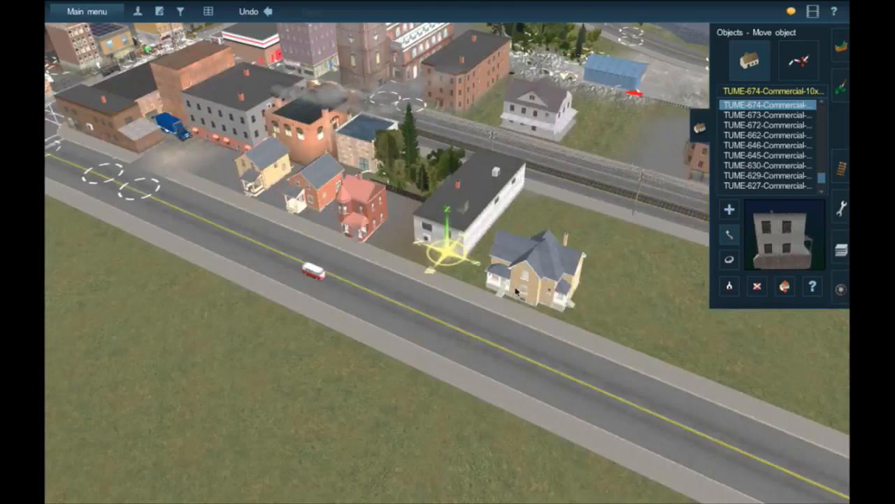
scroll(492, 185, "up", 2)
left_click(492, 186)
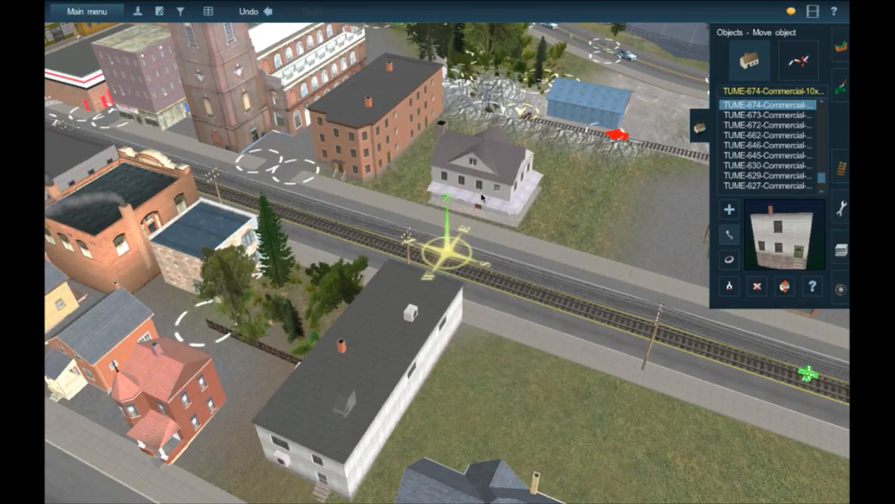
key("Left")
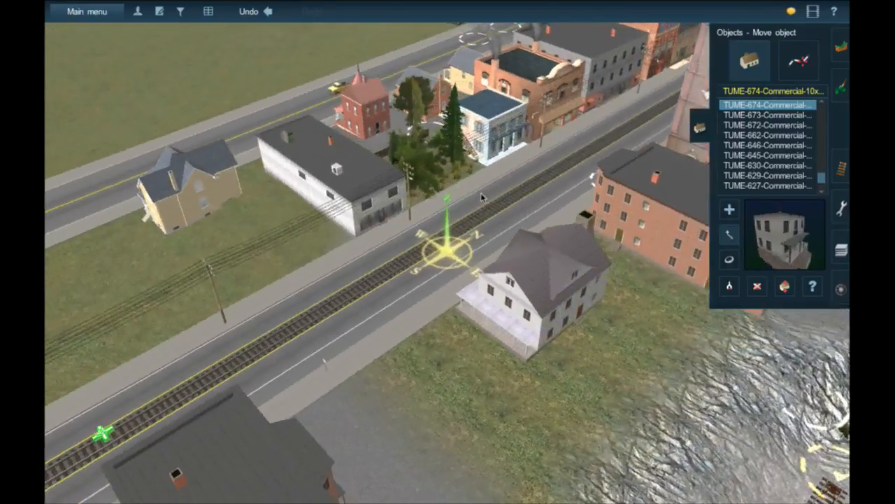
Sample the lawn's grass texture, paint it over the faded ground beside the white building's front corner, and return to the object tools.
right_click_drag(481, 194, 345, 180)
scroll(361, 173, "up", 5)
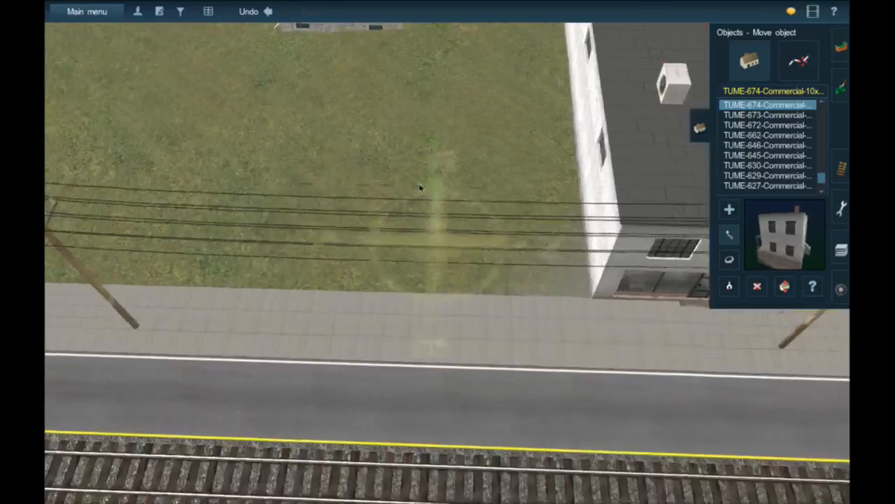
scroll(441, 183, "up", 3)
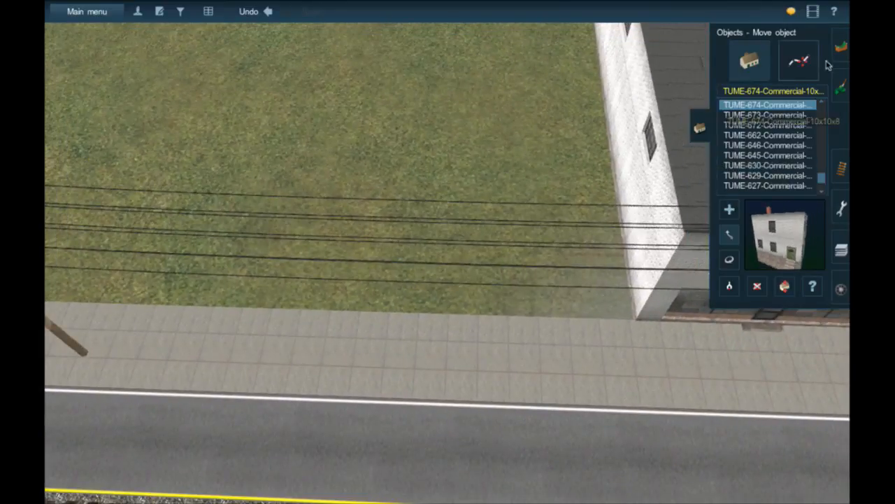
left_click(839, 83)
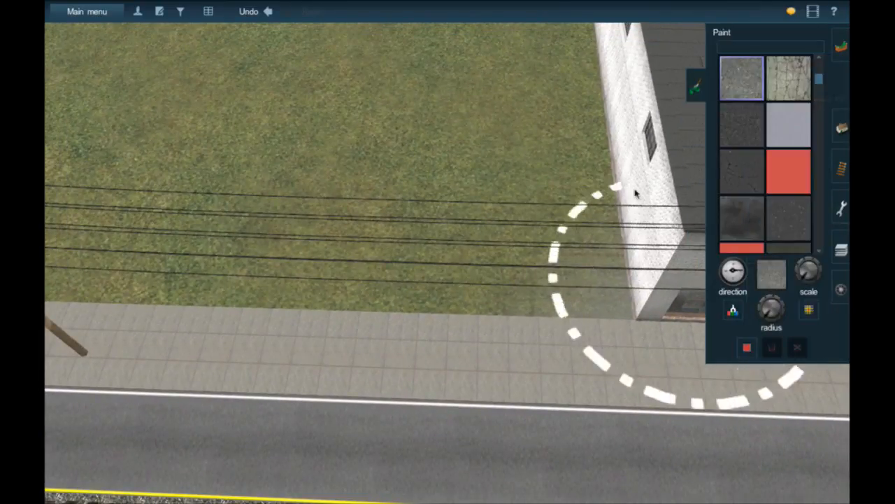
left_click(733, 310)
left_click(426, 215)
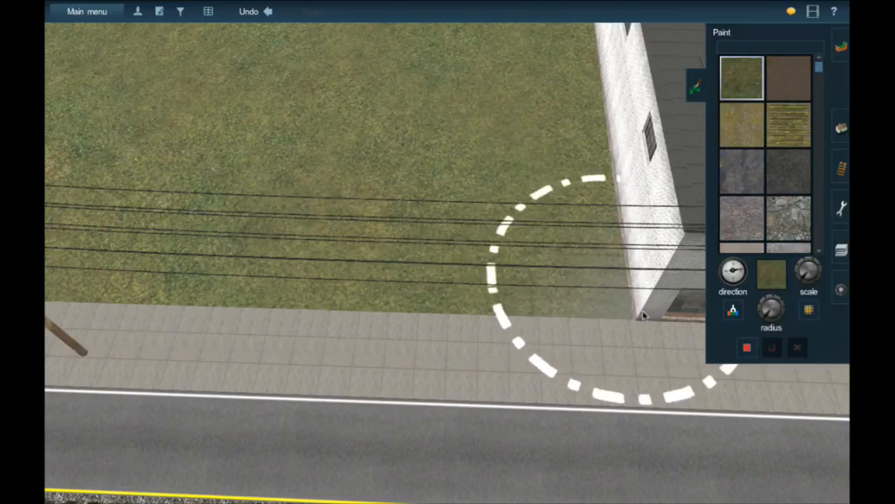
key("bracketright")
left_click_drag(629, 331, 596, 341)
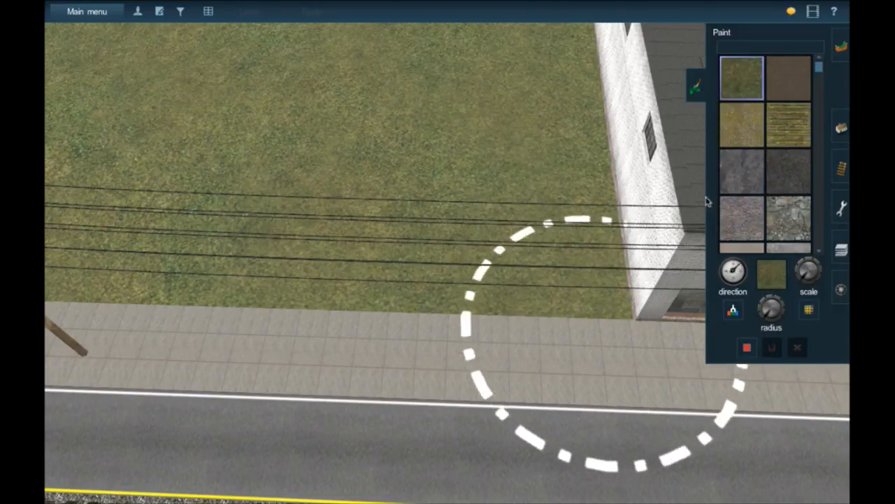
left_click(841, 132)
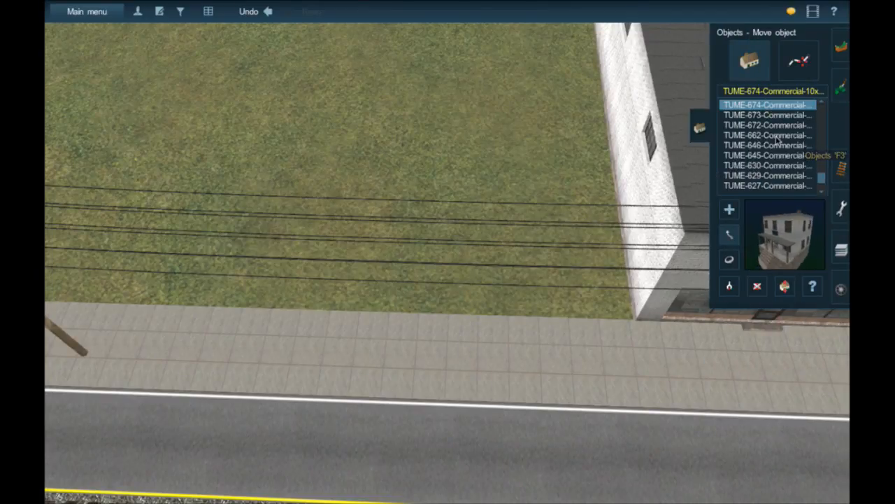
Preview the TUME-684, TUME-683, TUME-674 and TUME-673 commercial buildings in the object list.
scroll(776, 140, "up", 1)
scroll(776, 140, "up", 2)
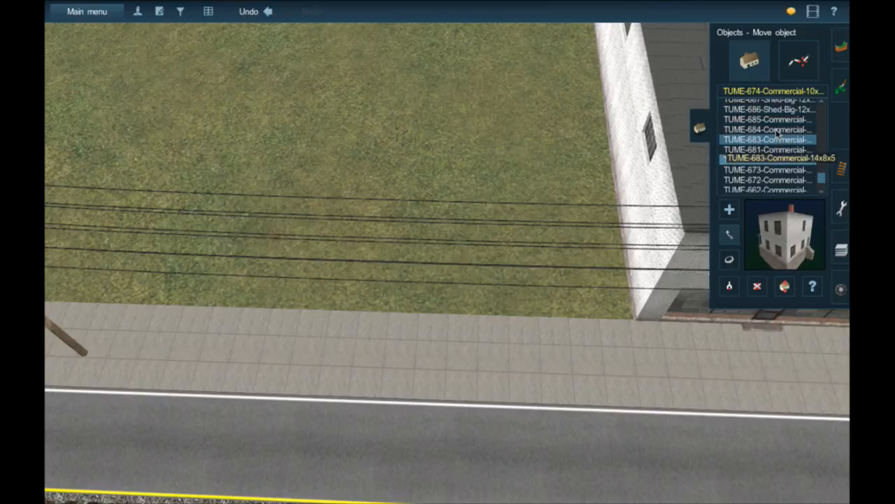
left_click(775, 130)
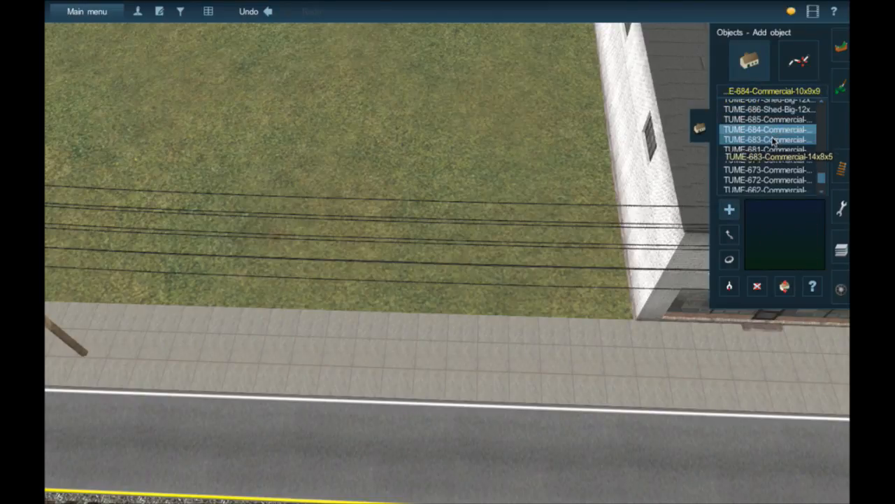
left_click(773, 140)
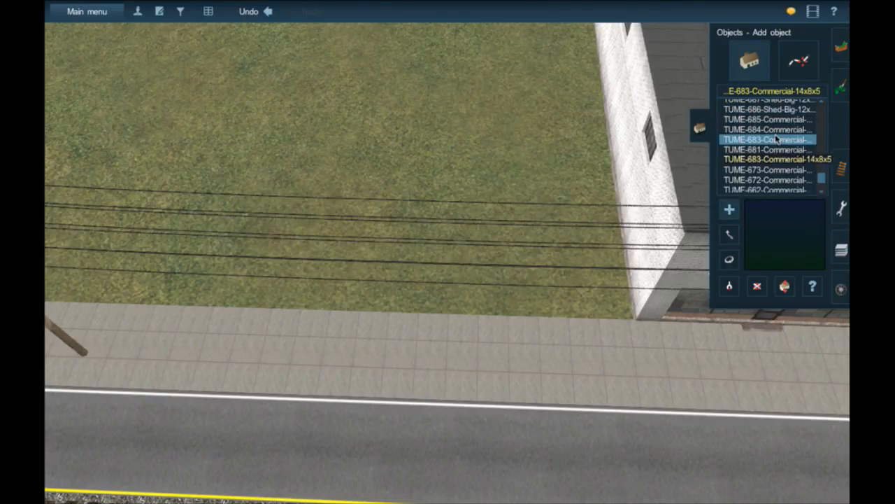
left_click(781, 161)
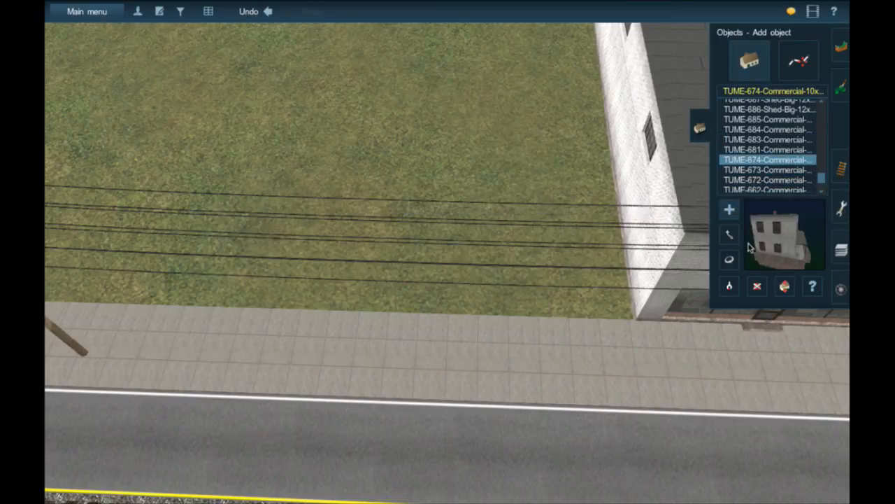
left_click(778, 170)
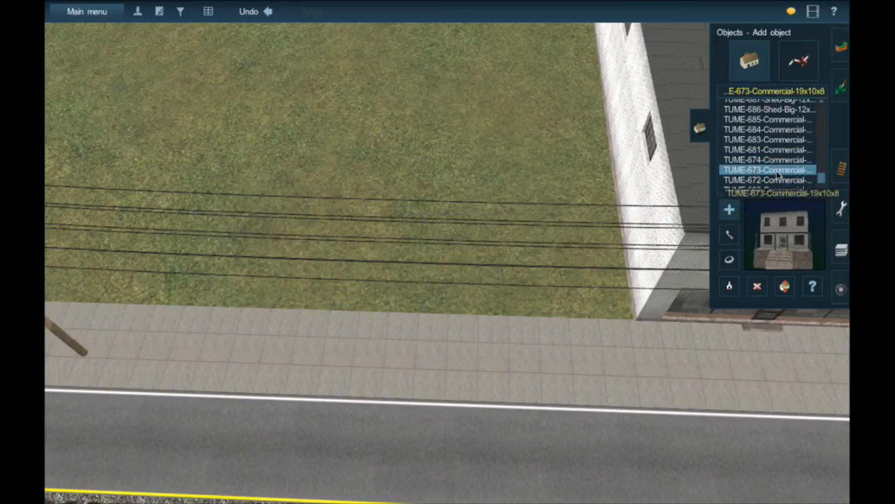
Compare the previews of the TUME-662, TUME-673, TUME-672, TUME-646 and TUME-645 commercial buildings.
scroll(778, 177, "down", 2)
scroll(776, 179, "down", 1)
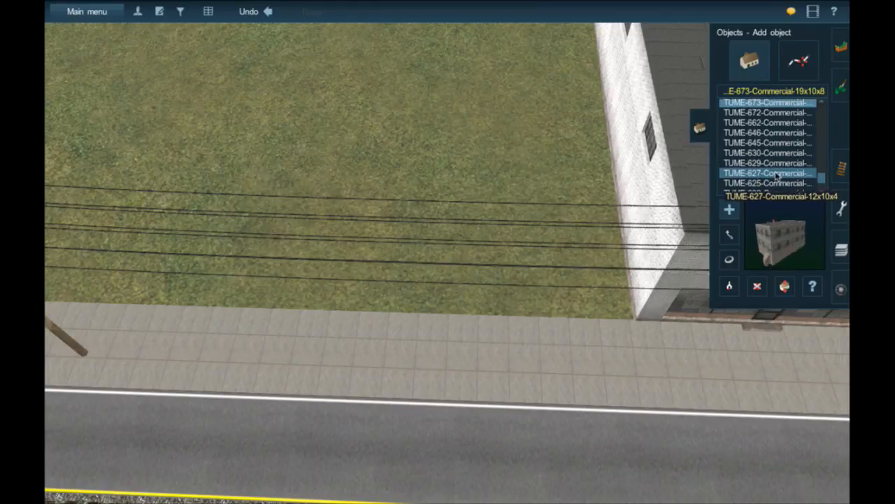
left_click(780, 123)
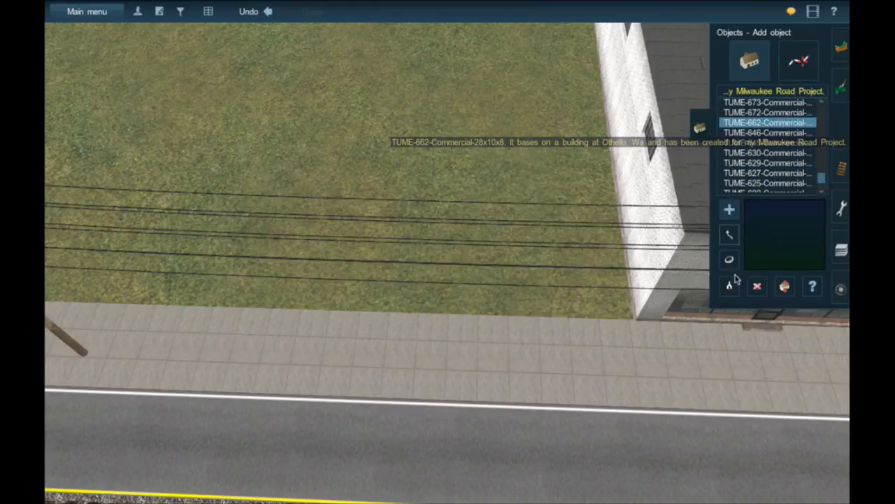
left_click(772, 113)
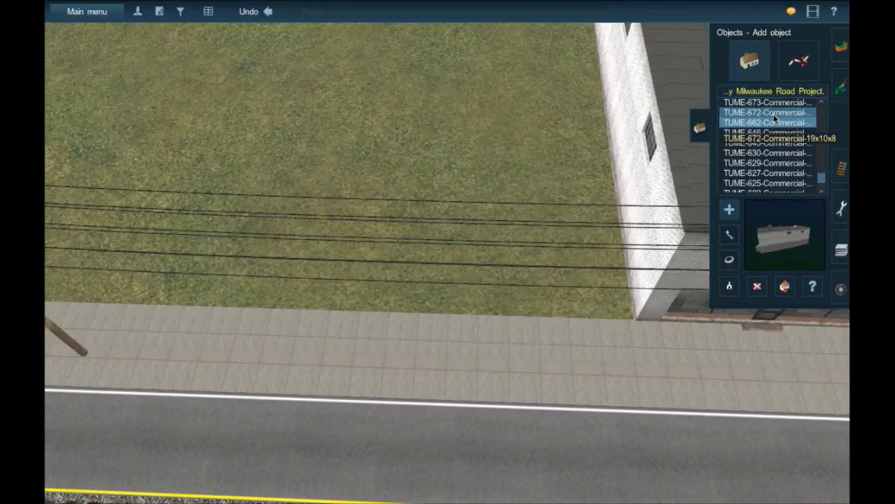
left_click(775, 103)
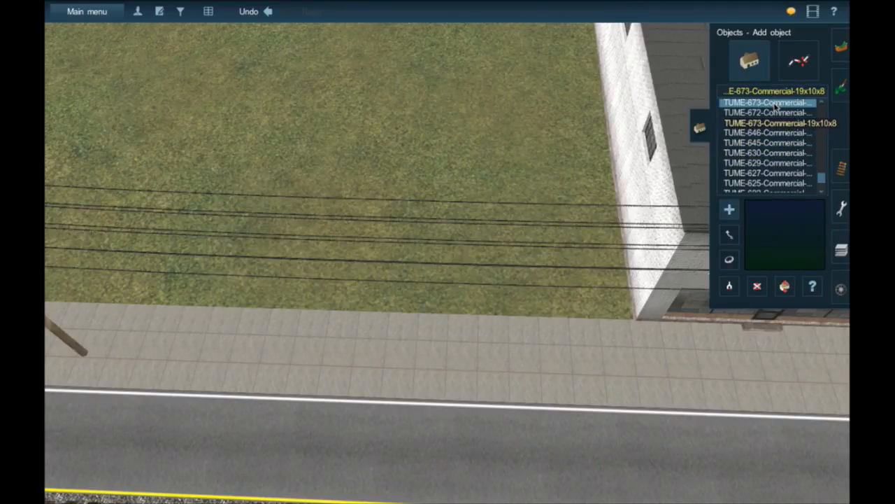
left_click(773, 112)
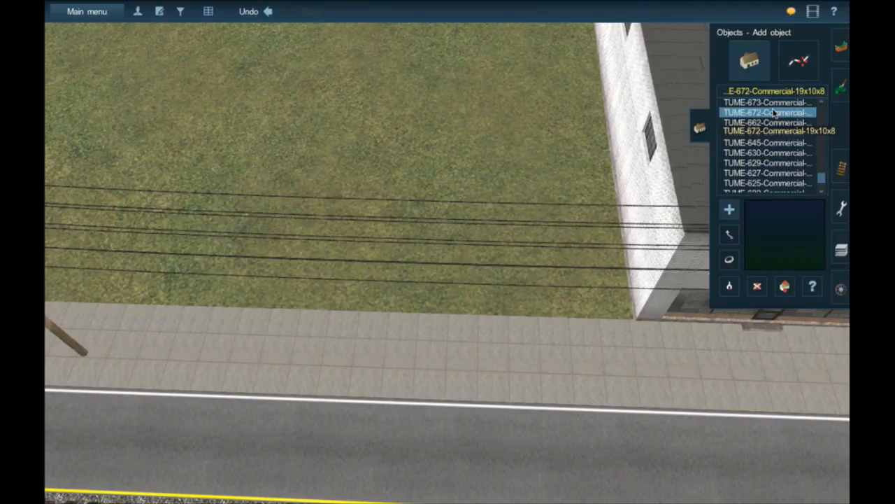
left_click(770, 123)
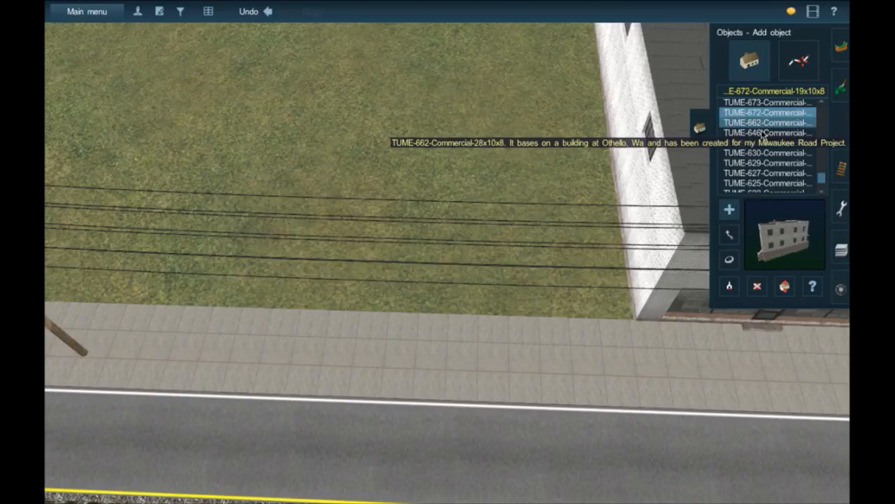
left_click(764, 133)
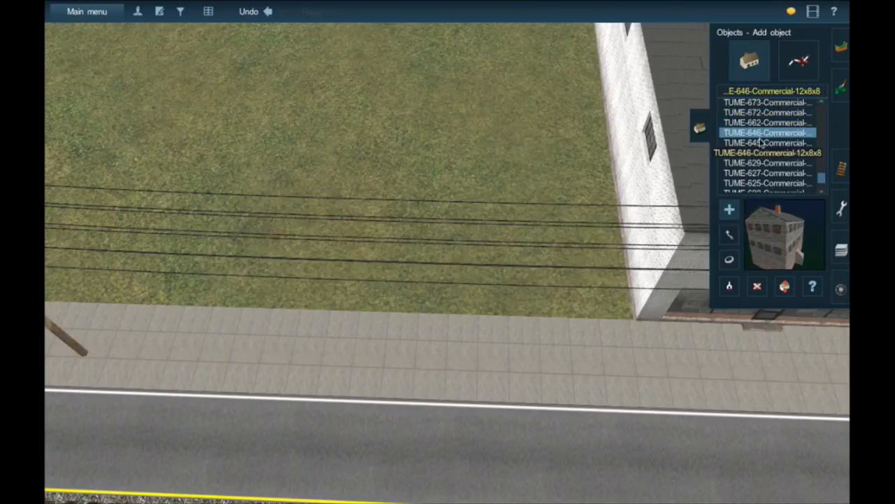
left_click(761, 143)
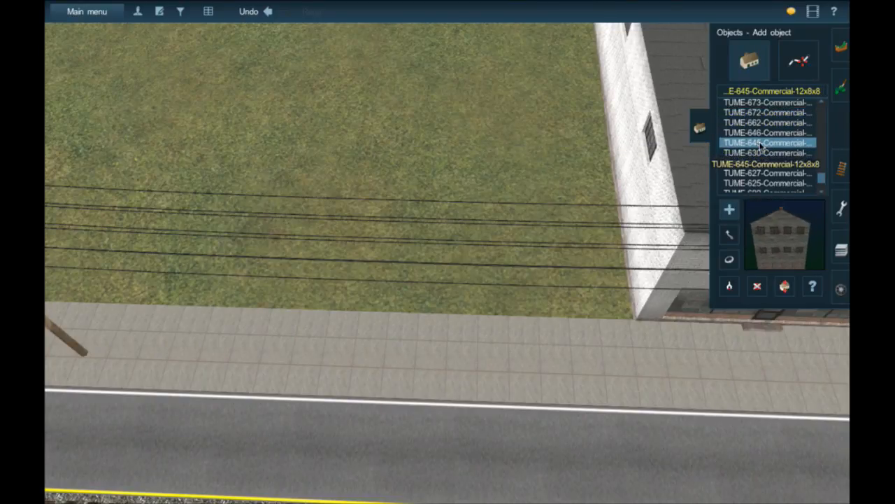
Preview the TUME-662, TUME-674, TUME-681 and TUME-683 commercial buildings in the object list.
scroll(765, 143, "up", 2)
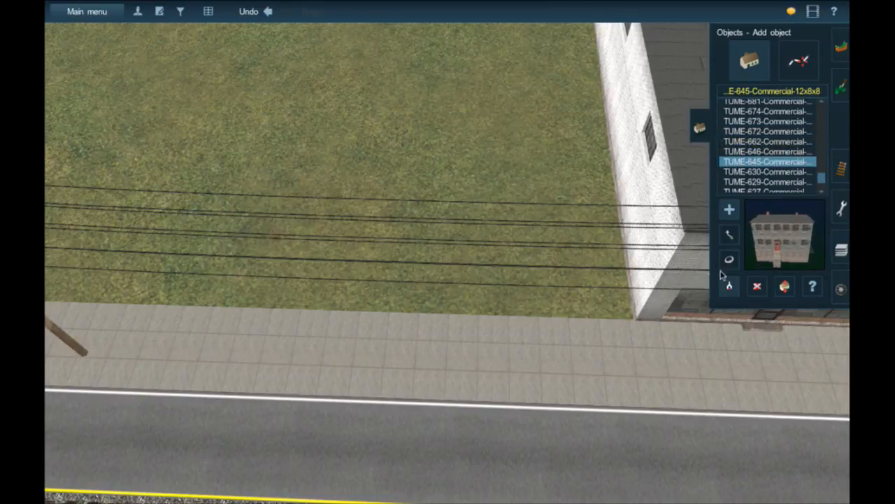
left_click(766, 141)
scroll(765, 134, "up", 2)
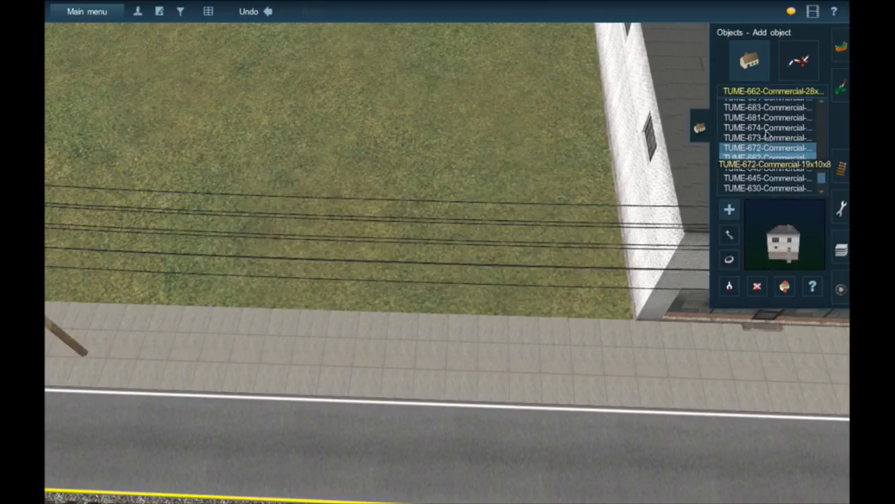
left_click(764, 128)
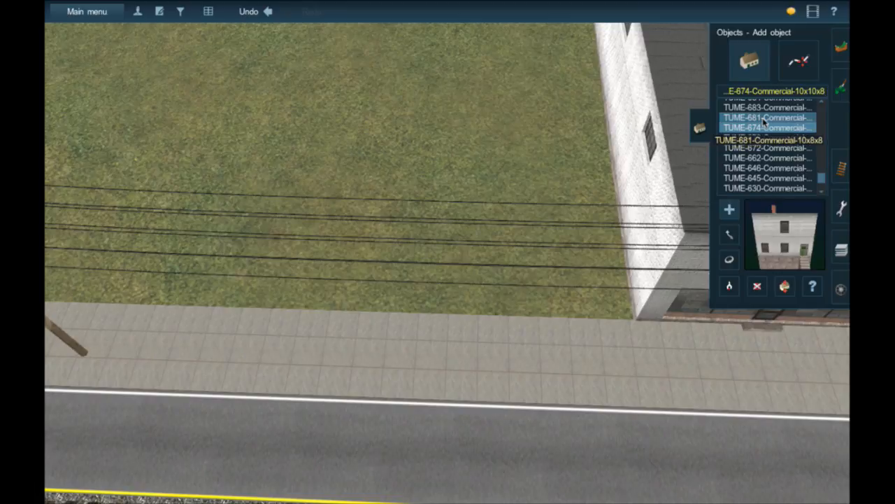
left_click(765, 119)
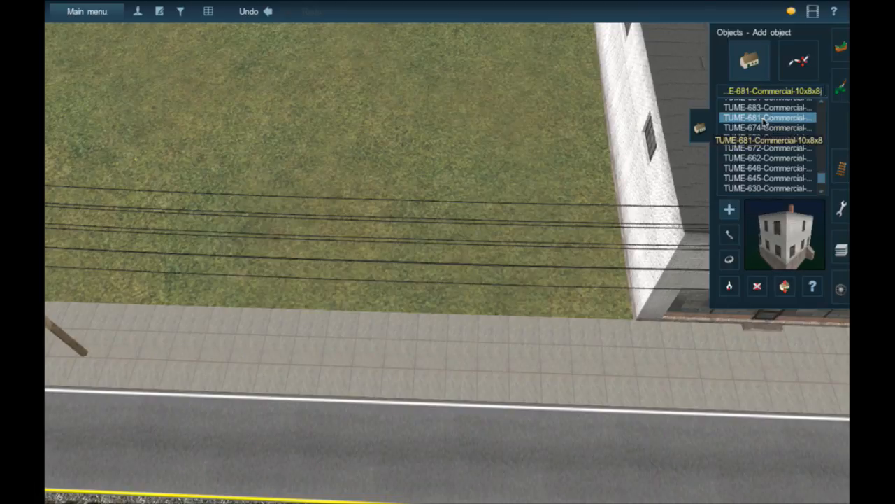
left_click(764, 109)
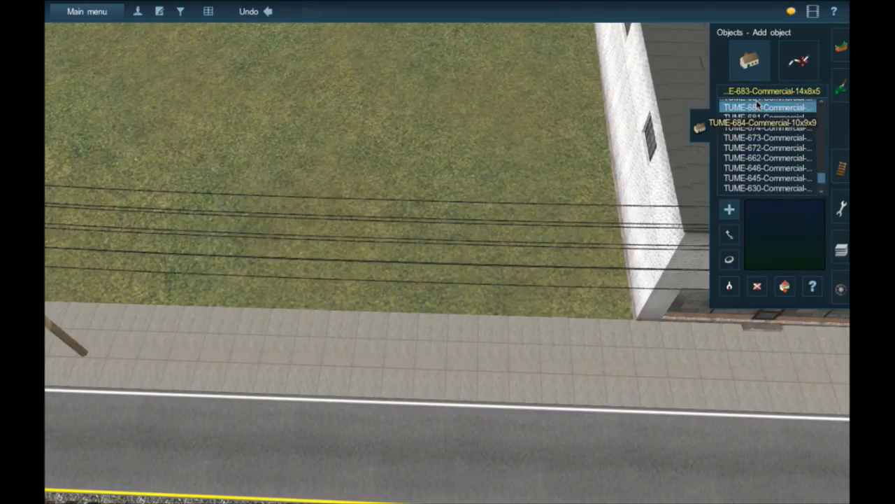
Look through the commercial buildings from TUME-622 up to TUME-662, including TUME-625, TUME-627, TUME-629, TUME-630, TUME-645 and TUME-646.
left_click(761, 188)
scroll(754, 175, "down", 4)
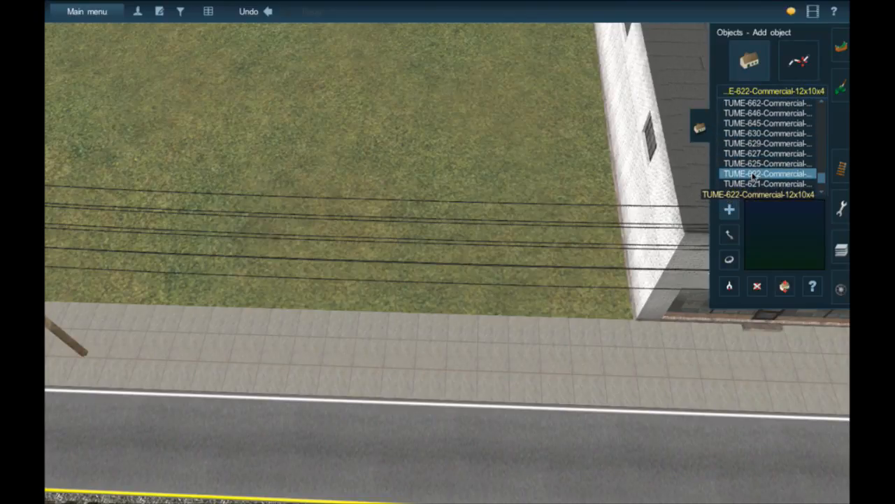
left_click(755, 164)
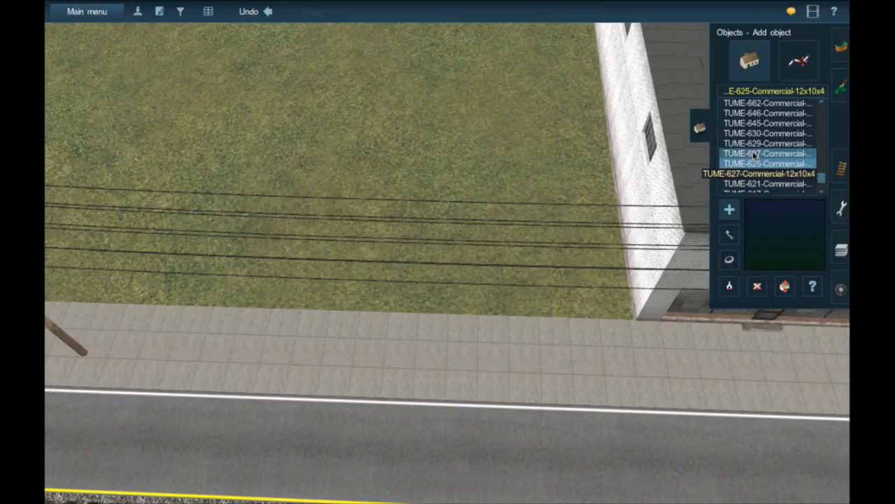
left_click(754, 153)
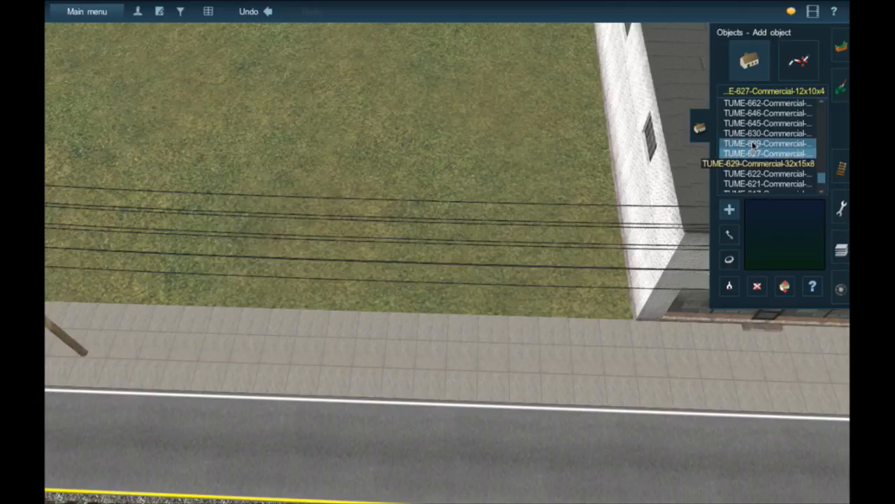
left_click(754, 144)
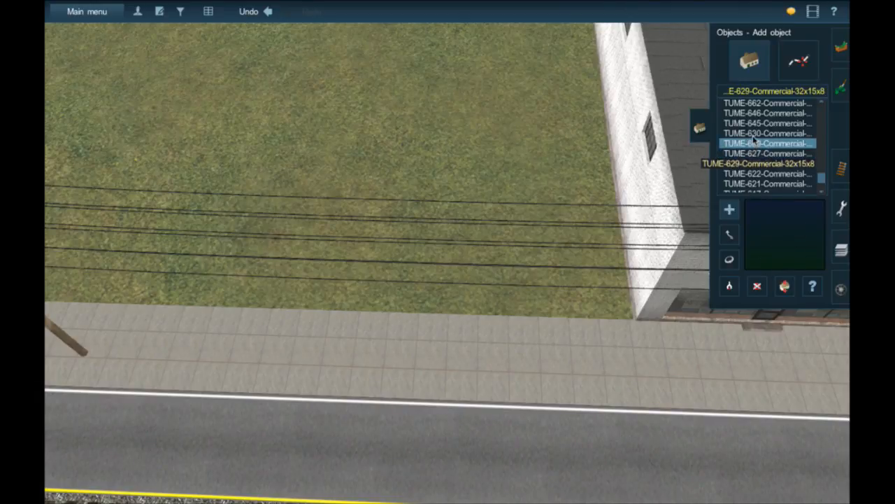
left_click(754, 136)
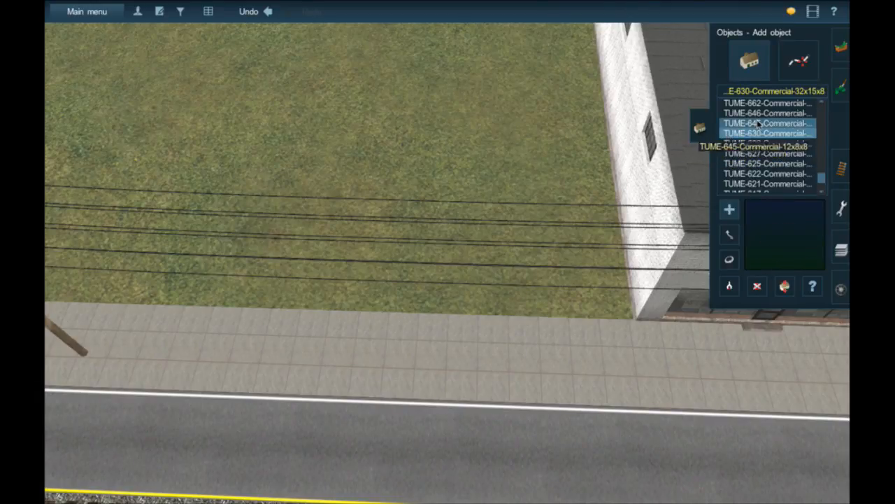
left_click(758, 124)
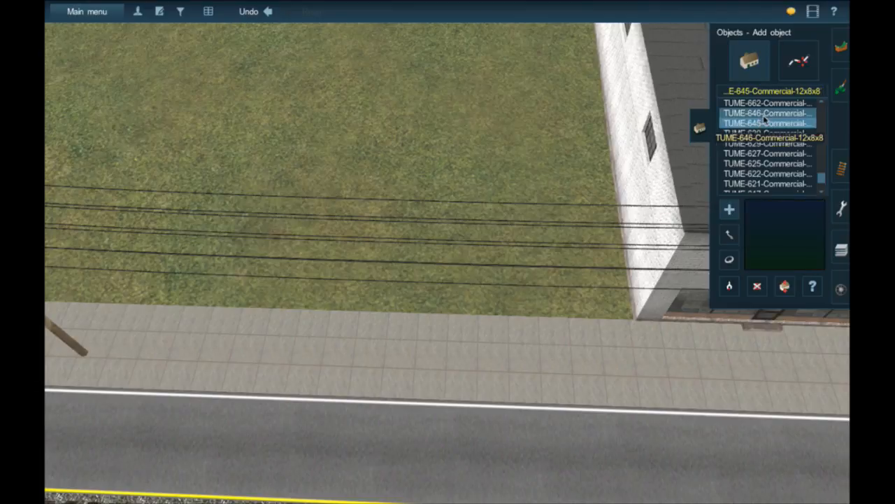
left_click(763, 117)
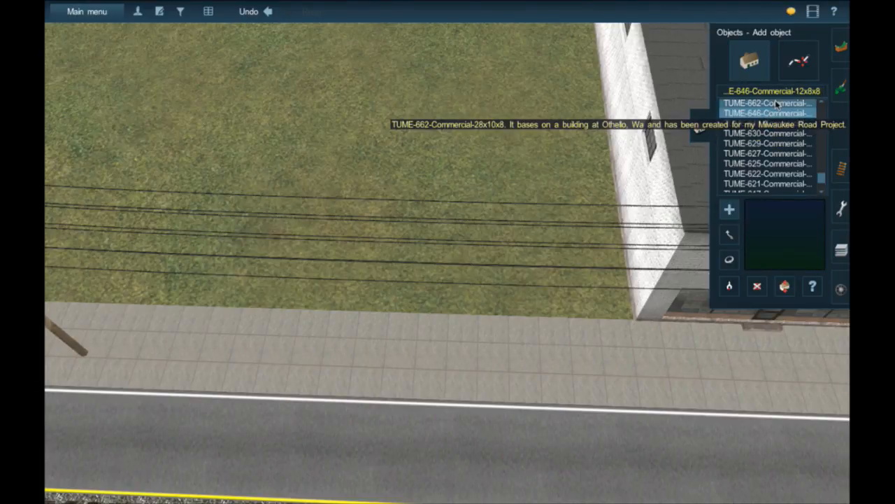
left_click(776, 103)
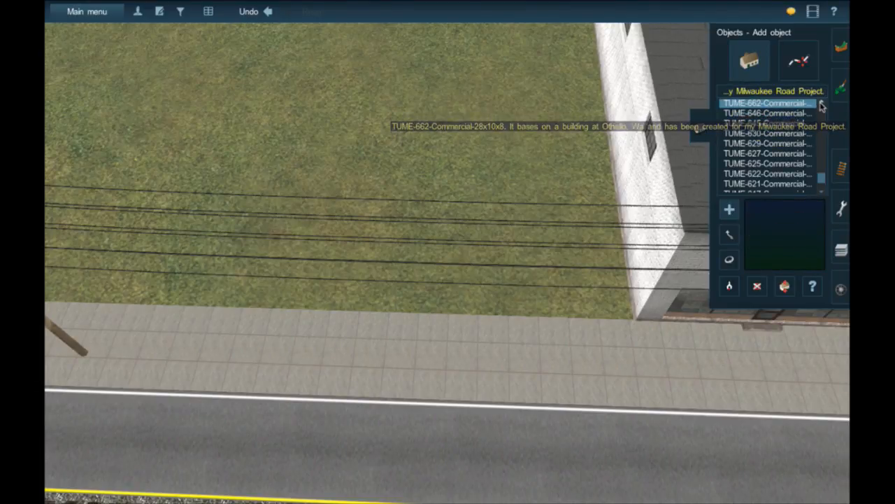
Go back up the object list and review the TUME-683, TUME-681, TUME-674 and TUME-673 commercial buildings again.
left_click(821, 103)
scroll(821, 105, "up", 8)
left_click(777, 148)
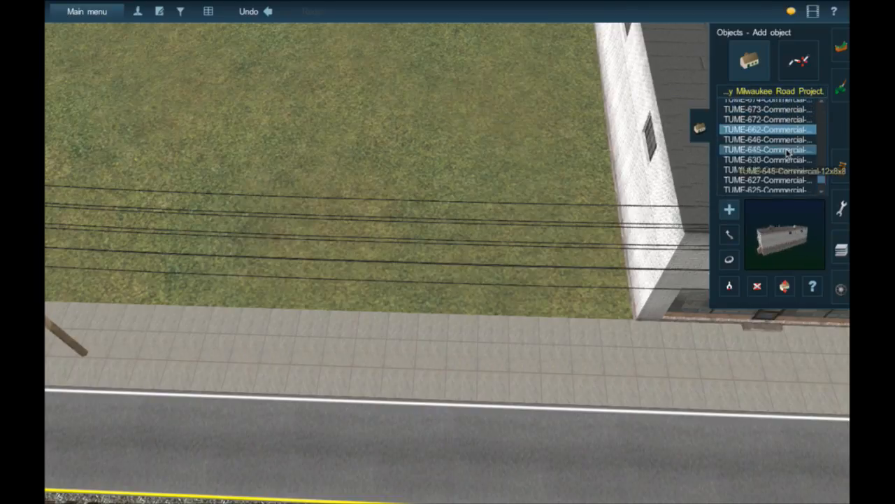
scroll(783, 140, "down", 1)
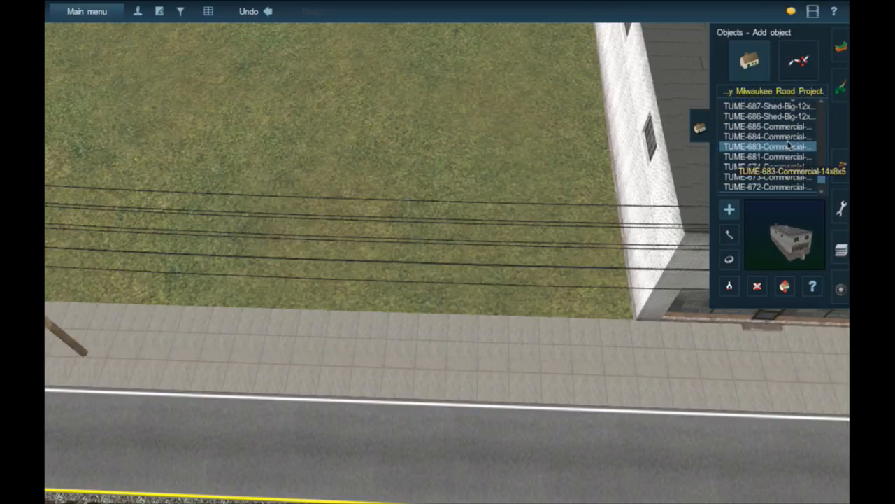
left_click(770, 114)
left_click(768, 123)
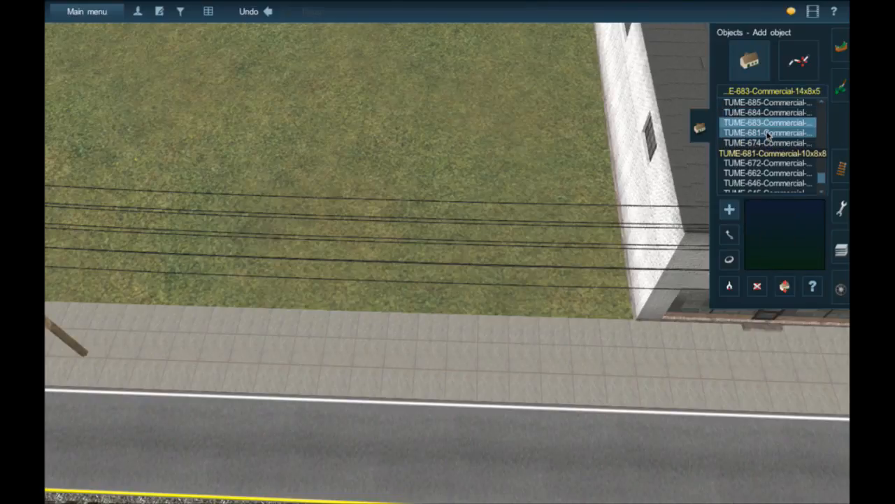
left_click(768, 132)
left_click(762, 143)
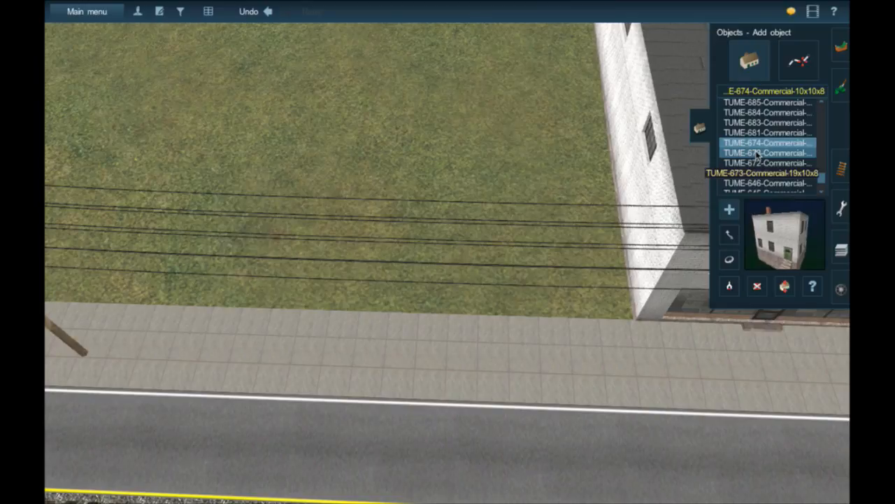
left_click(757, 153)
Preview the TUME-673, TUME-621, TUME-627 and TUME-625 commercial buildings for the grass lot beside the white building.
scroll(759, 180, "down", 5)
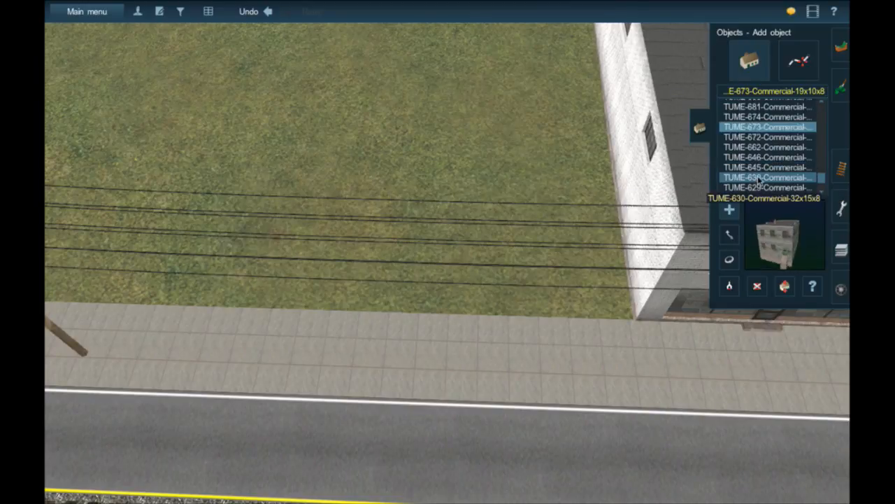
left_click(765, 117)
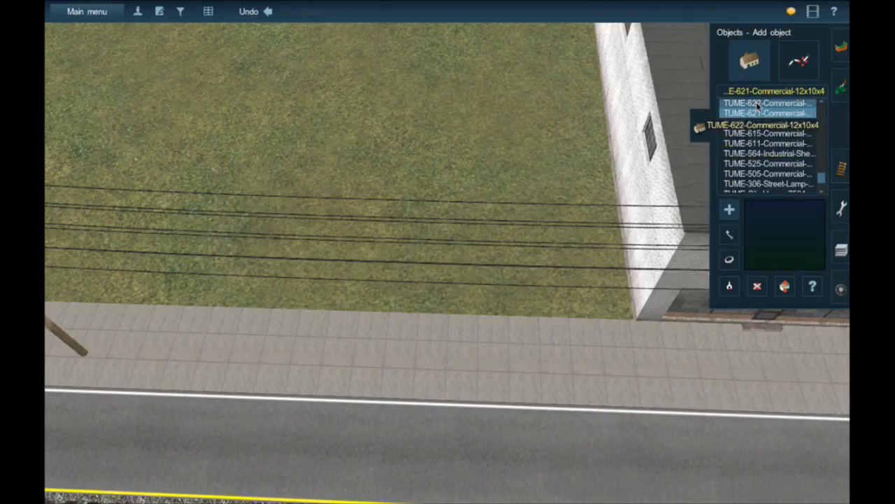
right_click(668, 253)
key("Left")
key("Down")
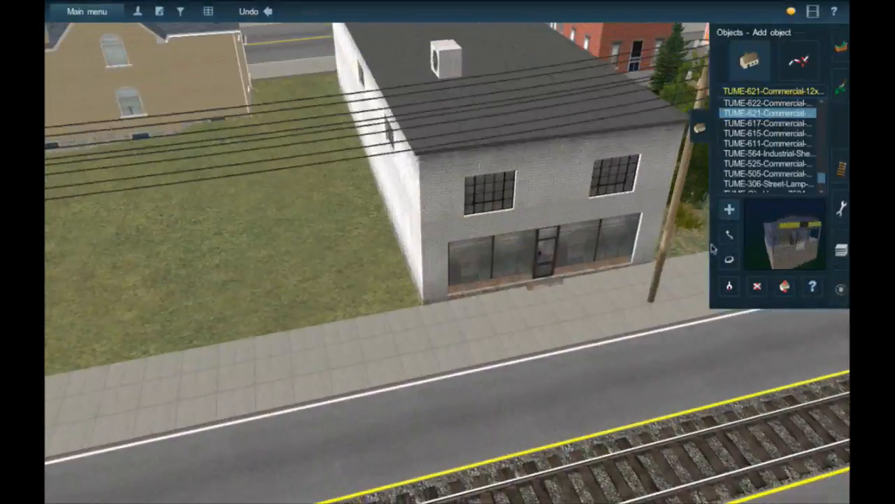
scroll(741, 135, "up", 2)
left_click(751, 126)
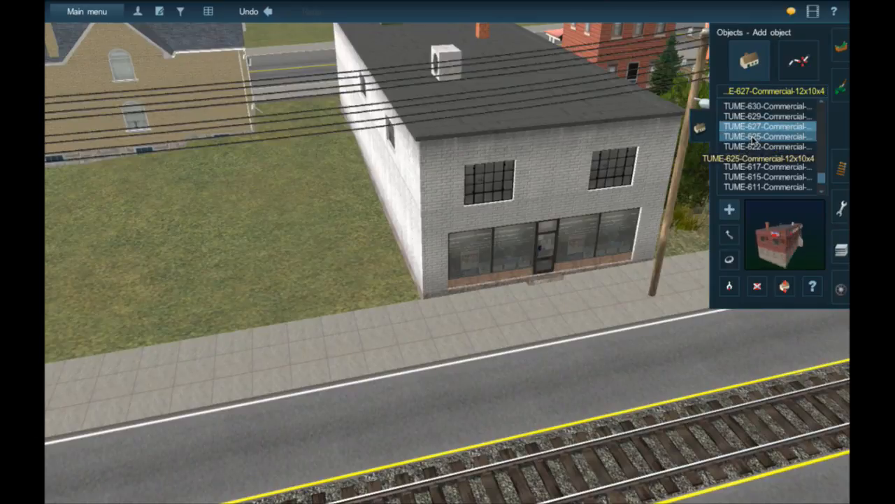
scroll(753, 168, "down", 10)
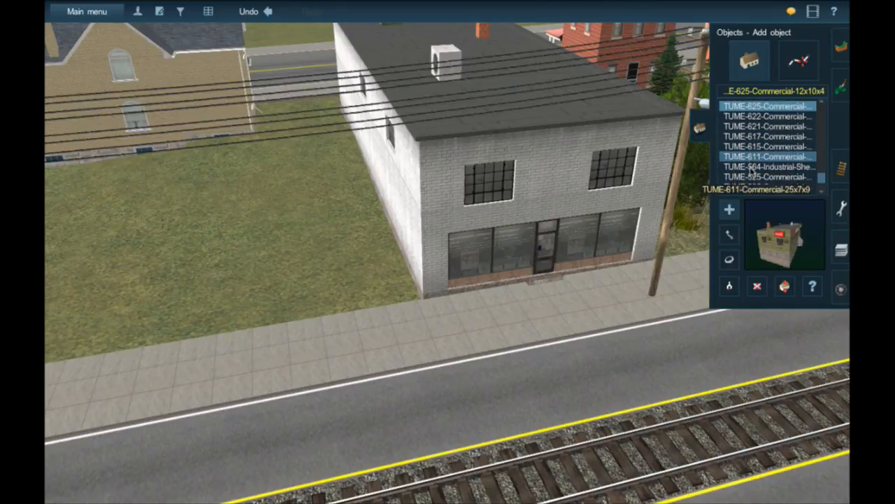
Look further down the object list through the TUME houses and preview TUME-Res2-House-1L-4206, 4103 and 4007.
scroll(755, 164, "down", 5)
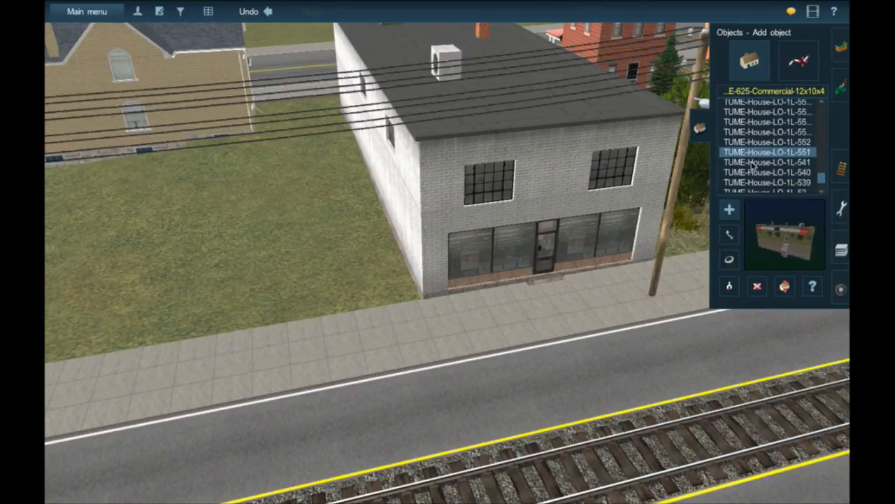
scroll(753, 165, "down", 8)
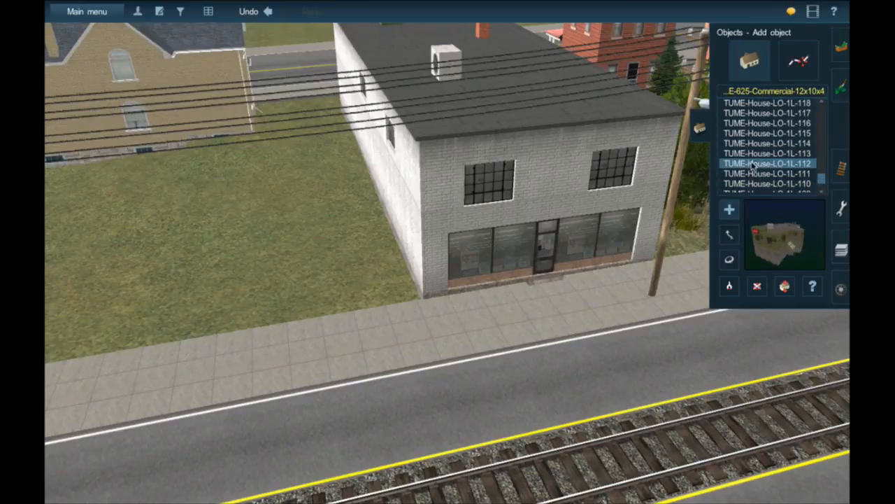
left_click(753, 161)
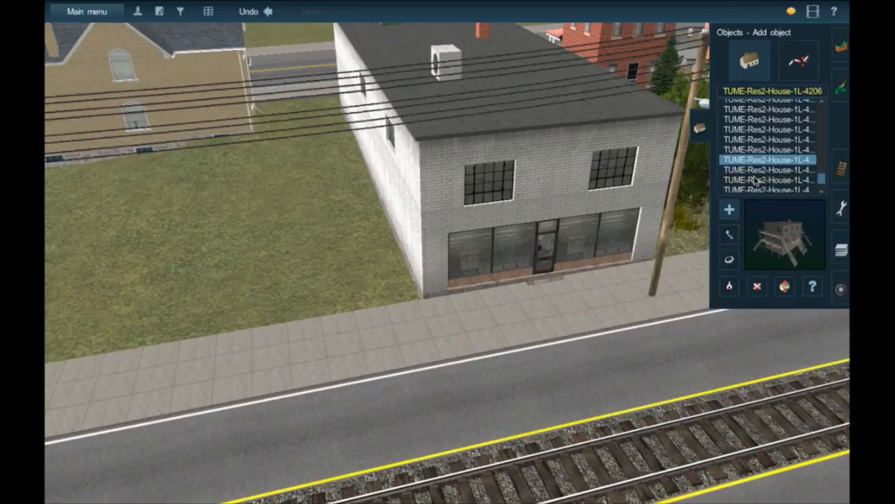
scroll(778, 165, "up", 1)
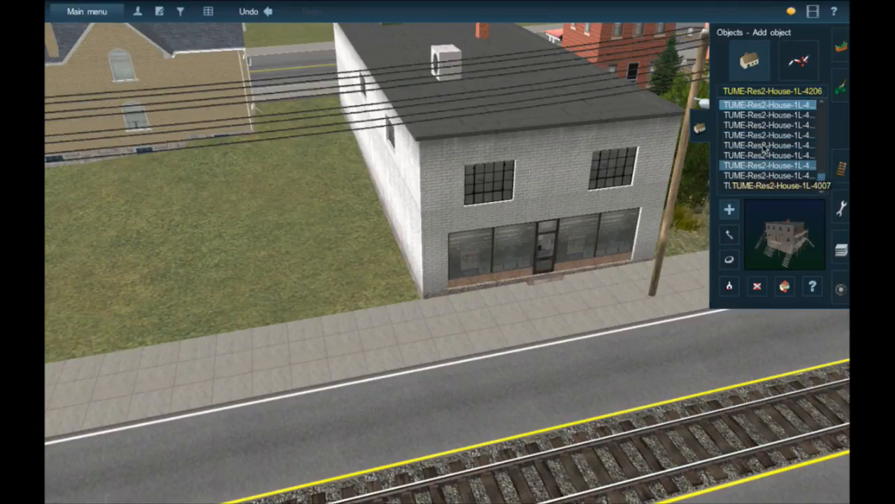
left_click(763, 145)
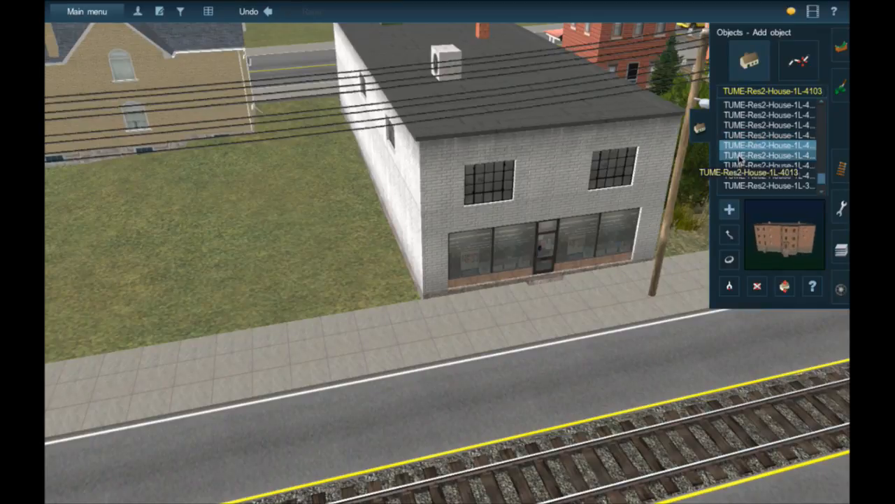
left_click(776, 167)
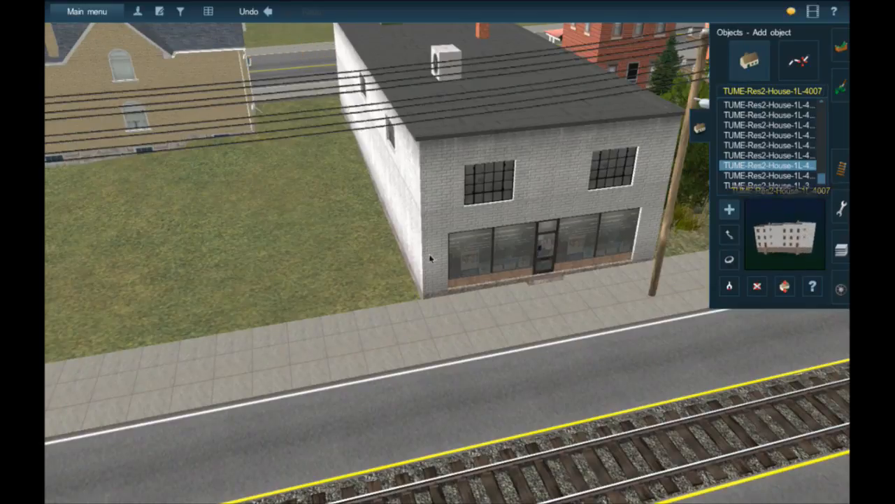
Examine the town centre between the church and the river bridges, including the storefront of the light grey three-storey building.
right_click_drag(340, 266, 409, 213)
scroll(409, 213, "down", 5)
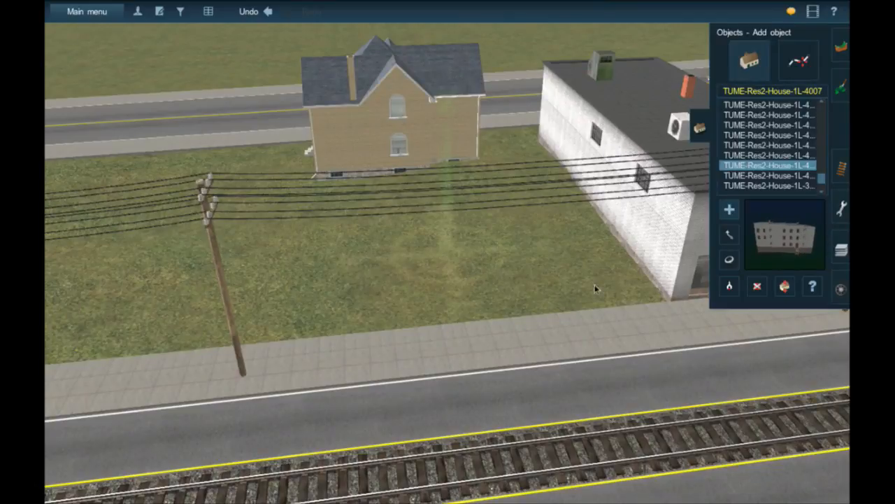
scroll(595, 288, "down", 10)
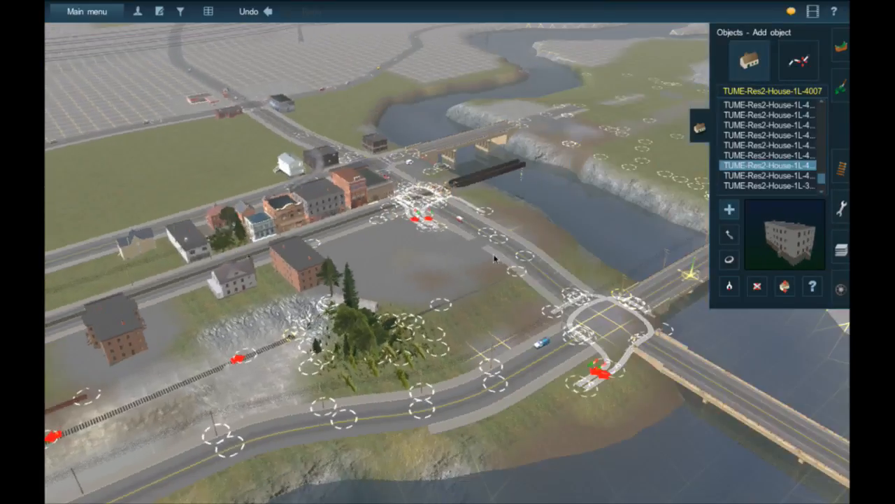
scroll(313, 272, "up", 5)
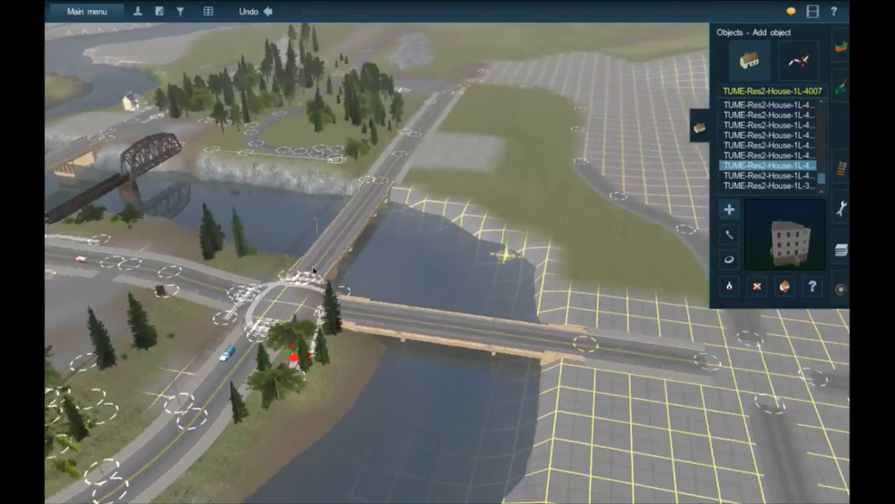
scroll(313, 271, "down", 3)
key("Left")
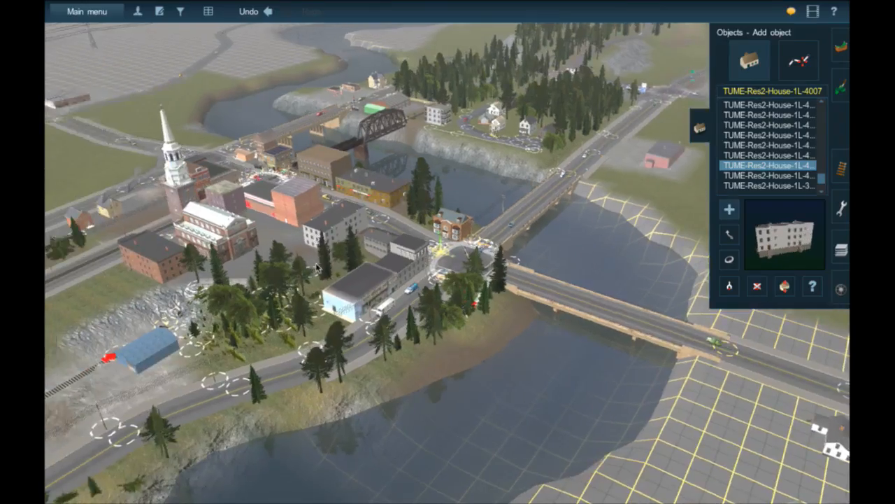
key("Left")
middle_click_drag(317, 267, 488, 182)
scroll(445, 265, "up", 5)
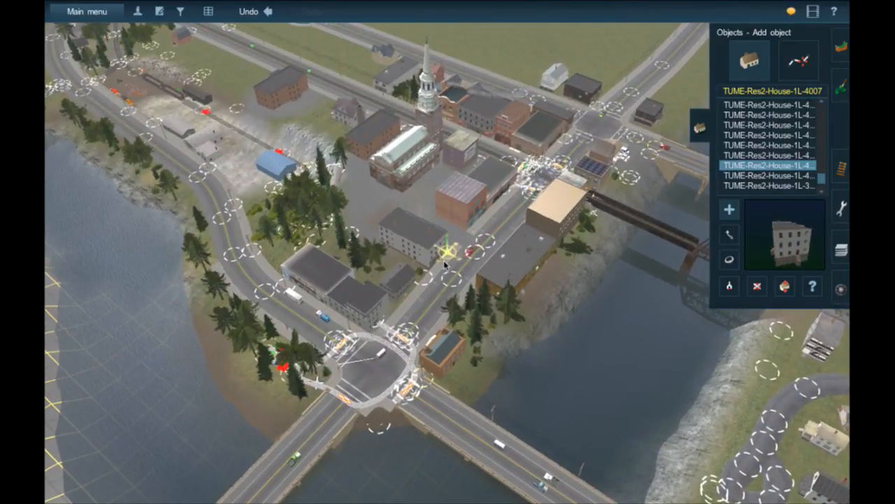
scroll(445, 264, "up", 10)
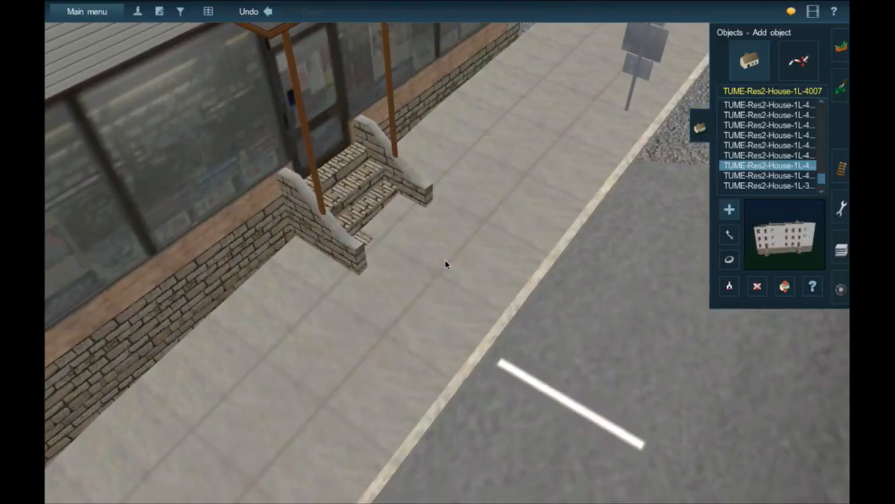
scroll(445, 260, "down", 10)
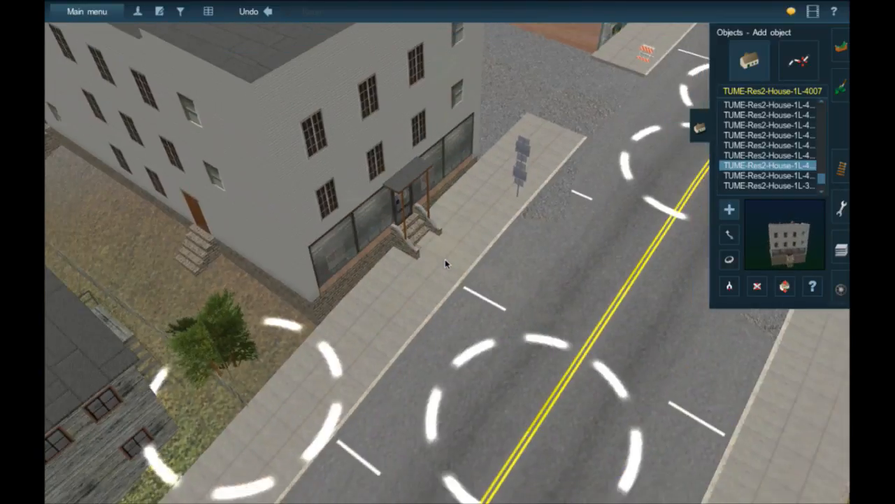
scroll(445, 262, "down", 5)
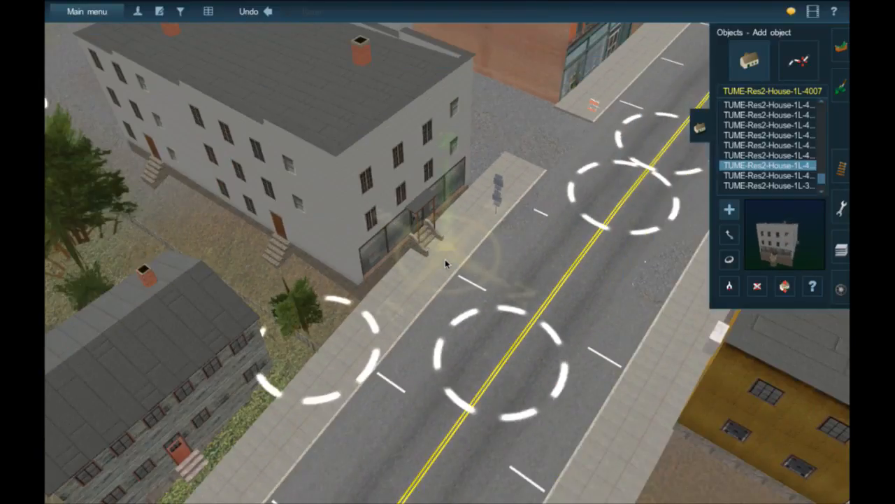
scroll(445, 263, "up", 3)
right_click_drag(371, 177, 429, 164)
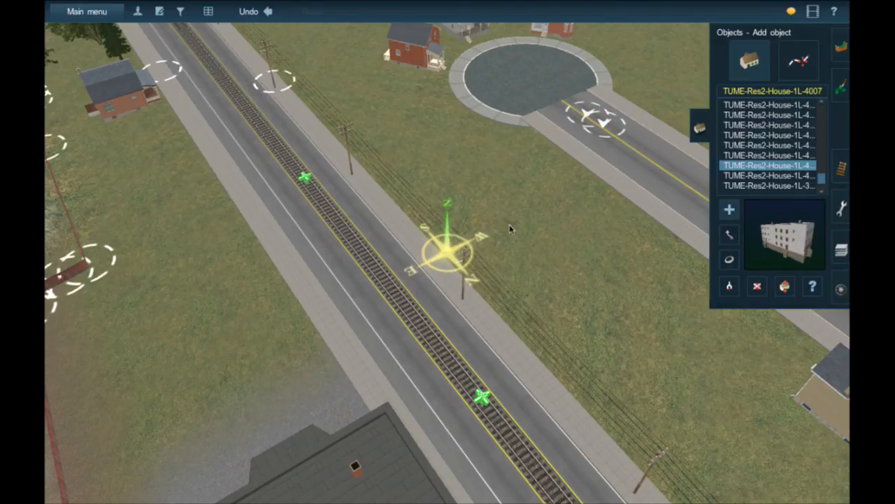
Go back along the street-running track to the grass lot beside the white building and preview TUME-Res2-House-1L-4001.
right_click(493, 332)
right_click(502, 319)
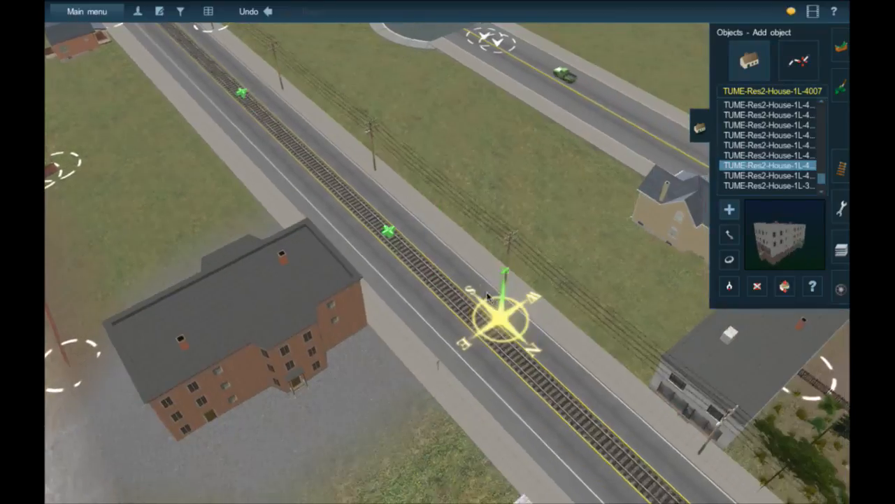
right_click(454, 228)
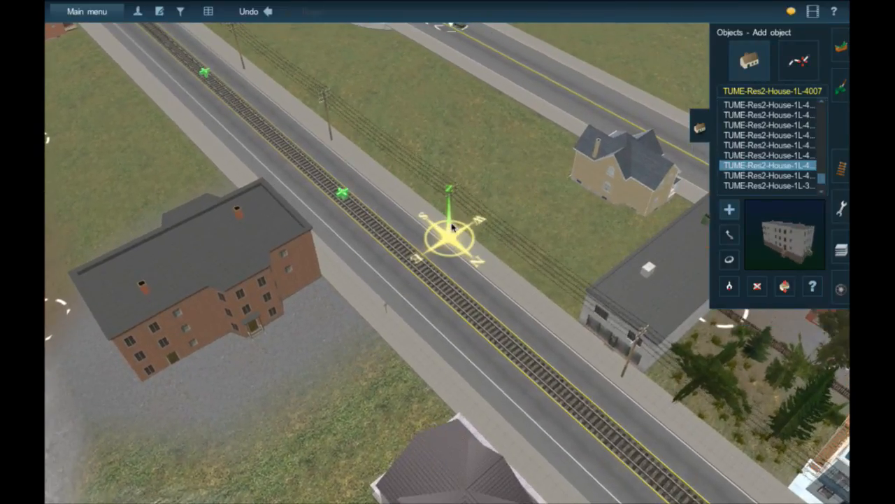
scroll(456, 236, "up", 1)
right_click(494, 253)
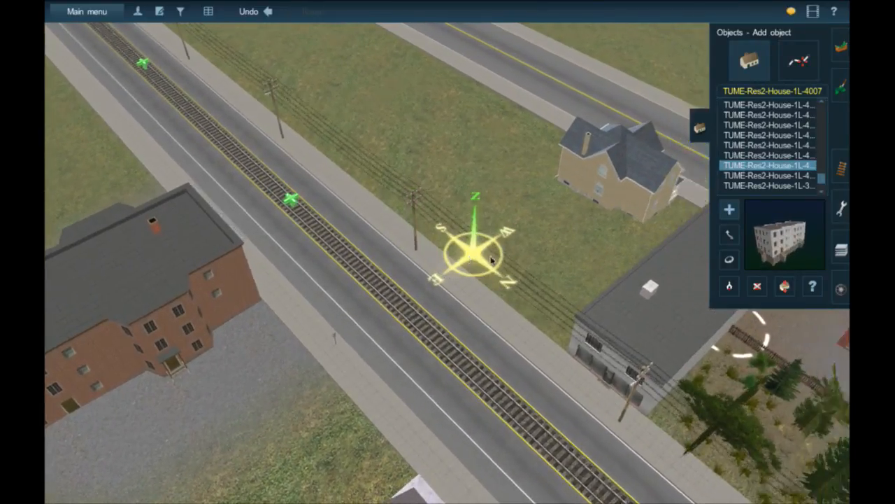
scroll(498, 252, "up", 2)
left_click(777, 176)
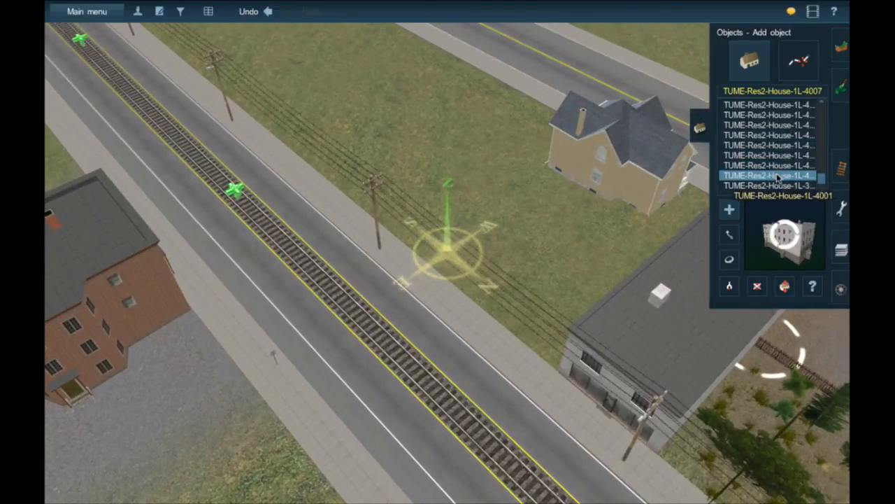
Compare further TUME-Res2 houses in the 3000 range, previewing TUME-Res2-House-1L-3343 and 3321.
scroll(772, 172, "down", 1)
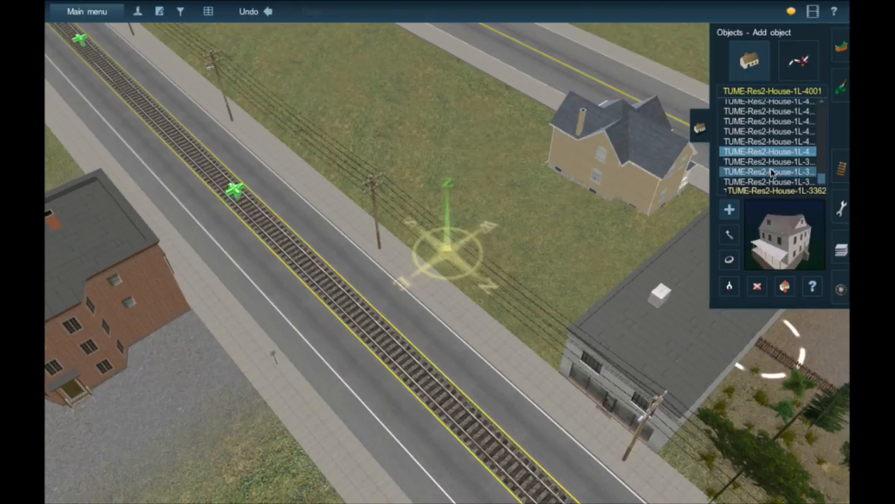
scroll(772, 172, "down", 2)
left_click(775, 165)
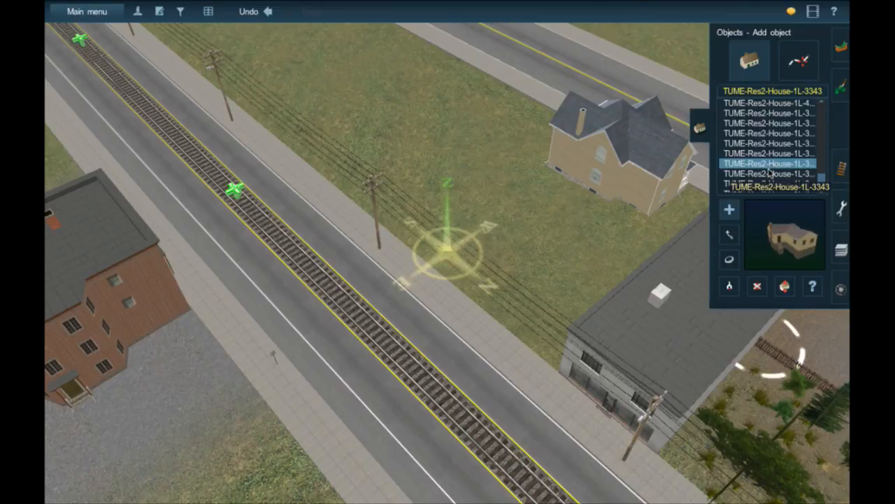
scroll(770, 171, "down", 2)
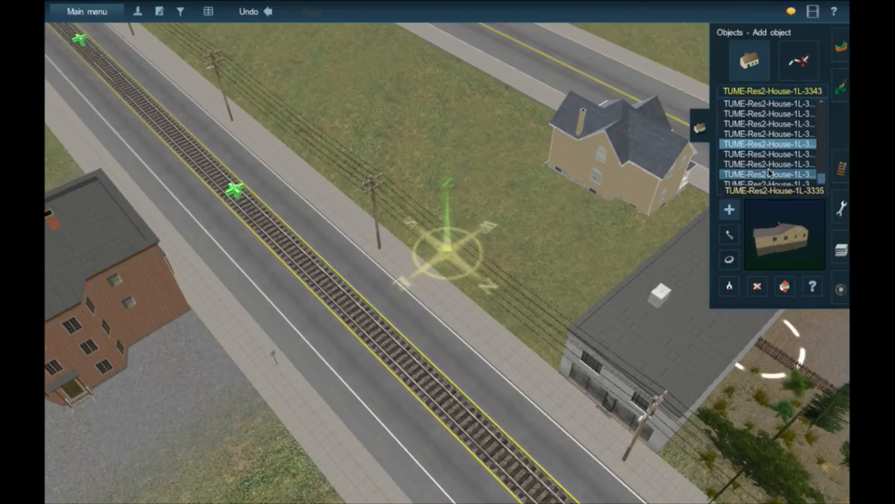
scroll(770, 172, "down", 3)
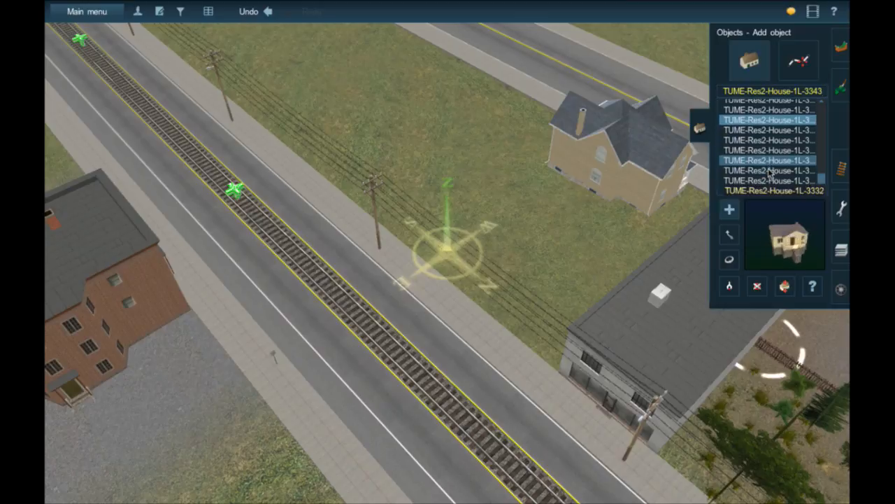
left_click(769, 171)
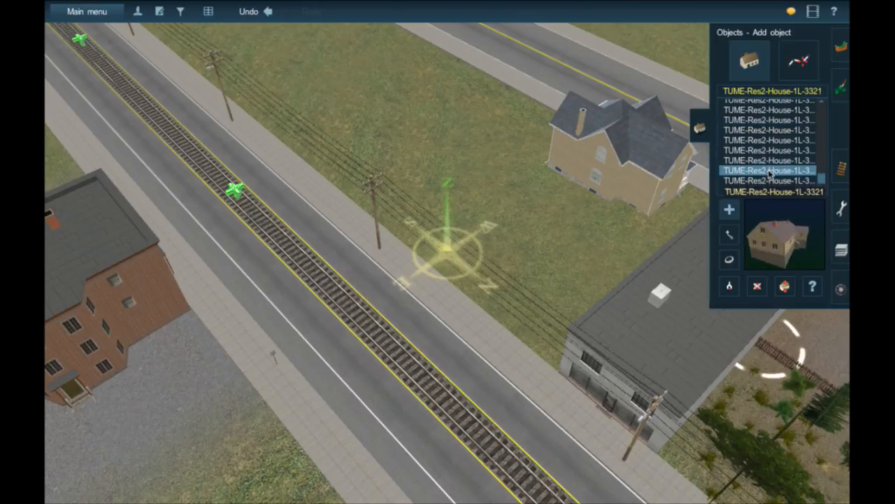
scroll(770, 172, "down", 4)
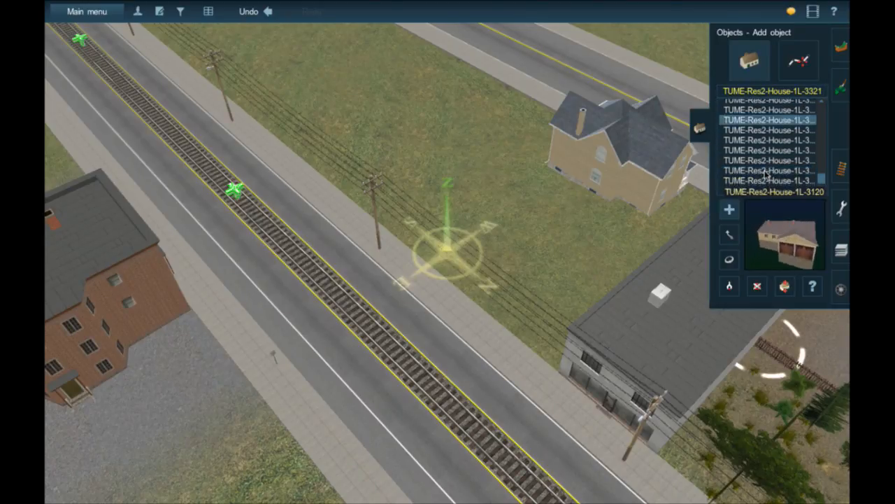
Browse the object list past the TUME houses and back up to the trees, previewing TUME-Y-44111-Int-L1-L2-4Si-4Sh-101-TS12.
scroll(767, 173, "down", 3)
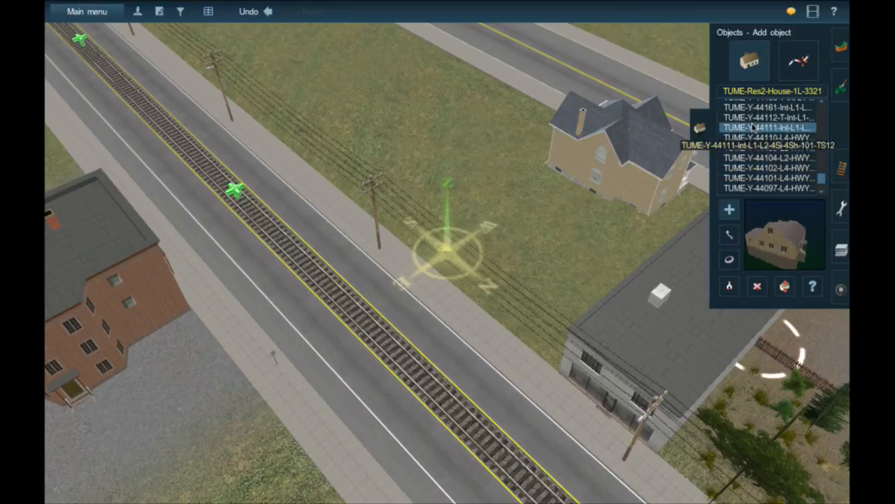
left_click(753, 128)
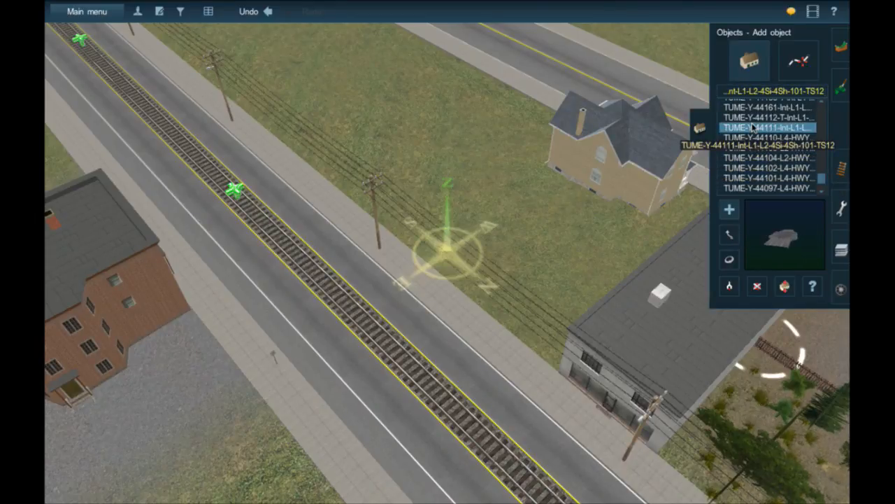
scroll(753, 128, "down", 5)
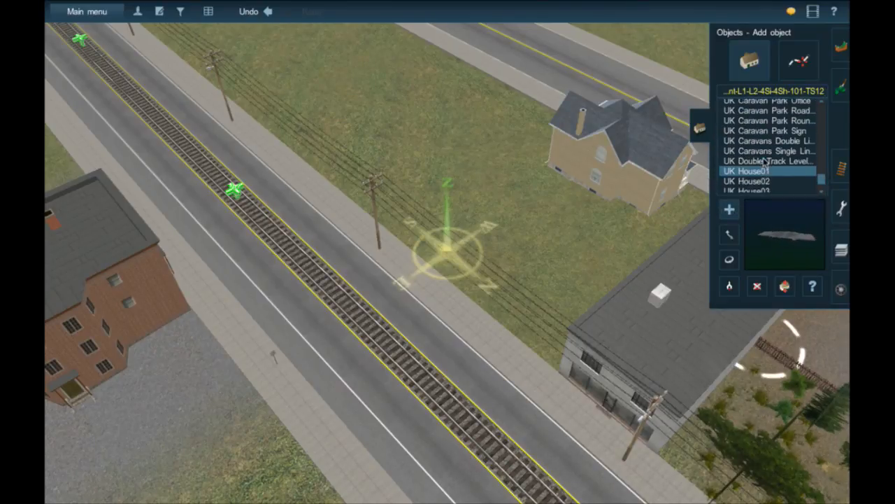
scroll(765, 162, "down", 5)
scroll(765, 161, "down", 5)
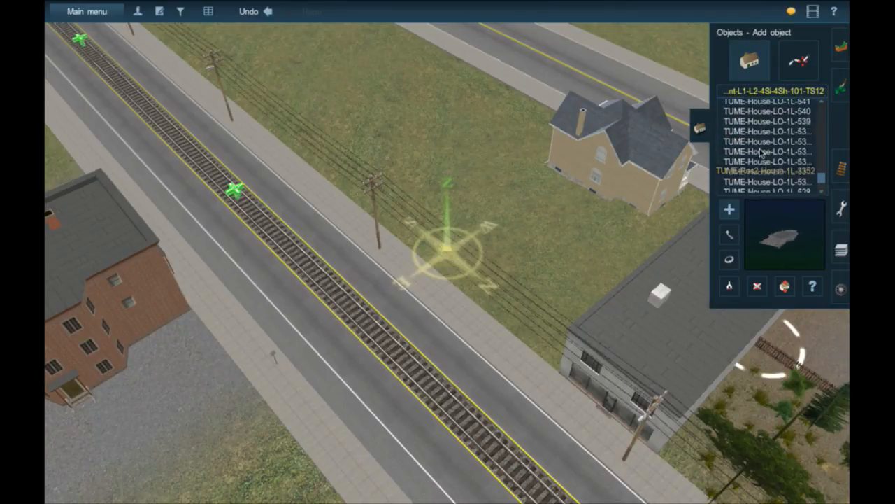
scroll(759, 159, "up", 20)
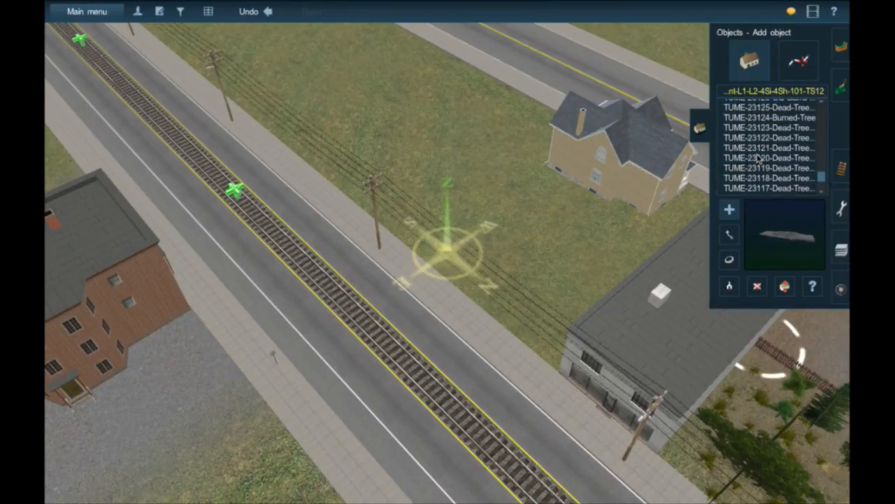
left_click(759, 153)
scroll(759, 160, "up", 20)
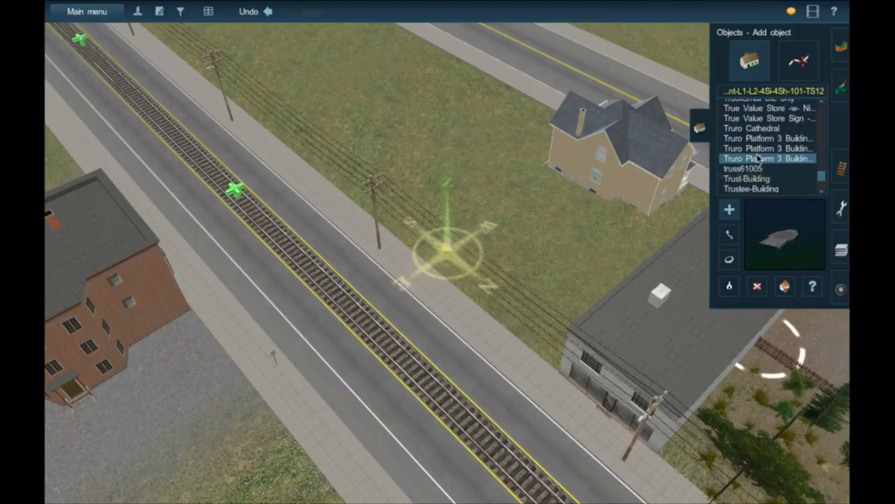
left_click(757, 162)
scroll(757, 161, "up", 20)
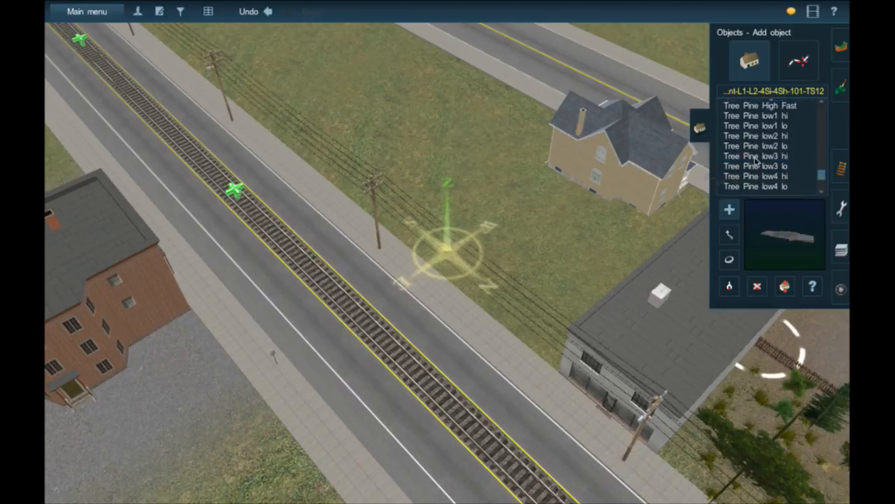
scroll(753, 162, "up", 12)
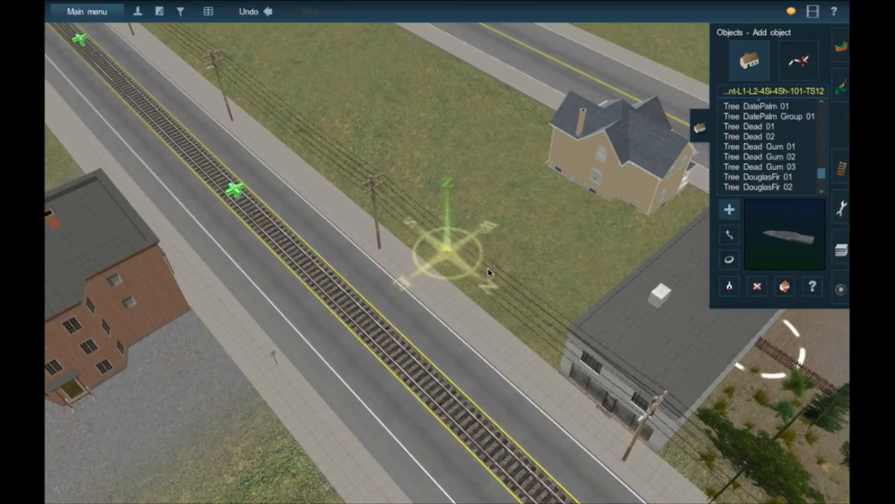
Pick up the model of the grey house with the porch beside the cul-de-sac using Get object.
right_click(342, 168)
right_click(402, 144)
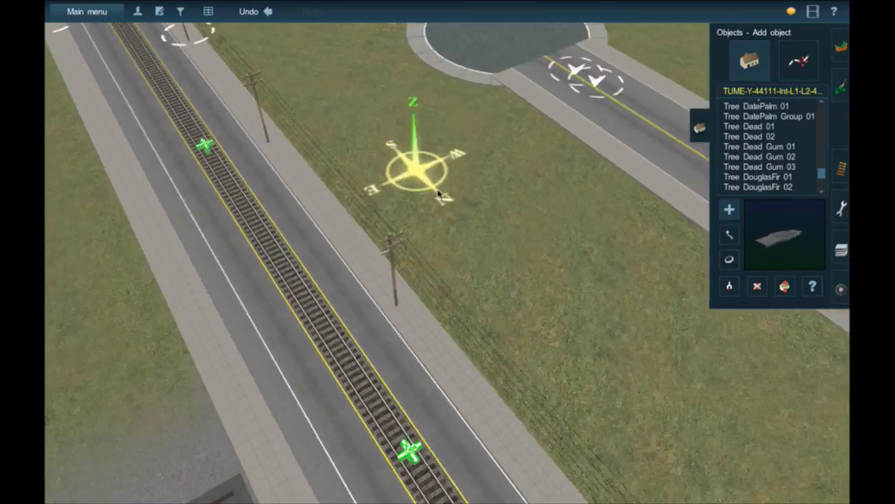
right_click(425, 144)
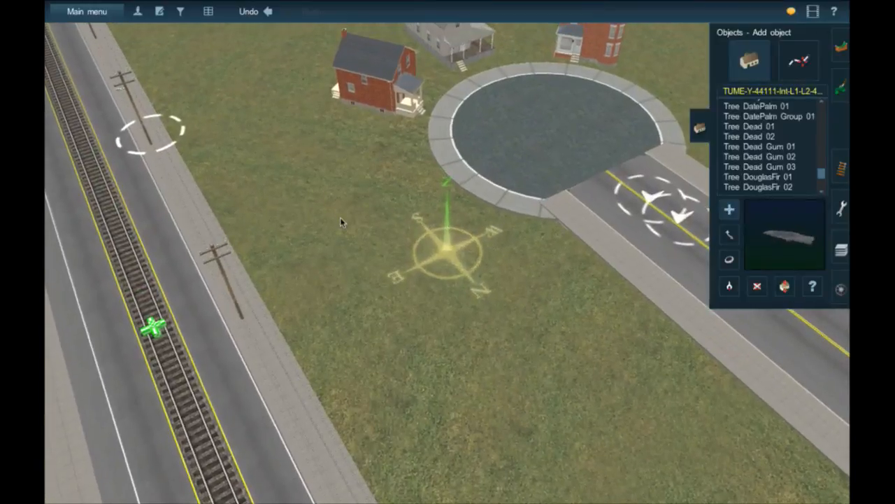
right_click(266, 228)
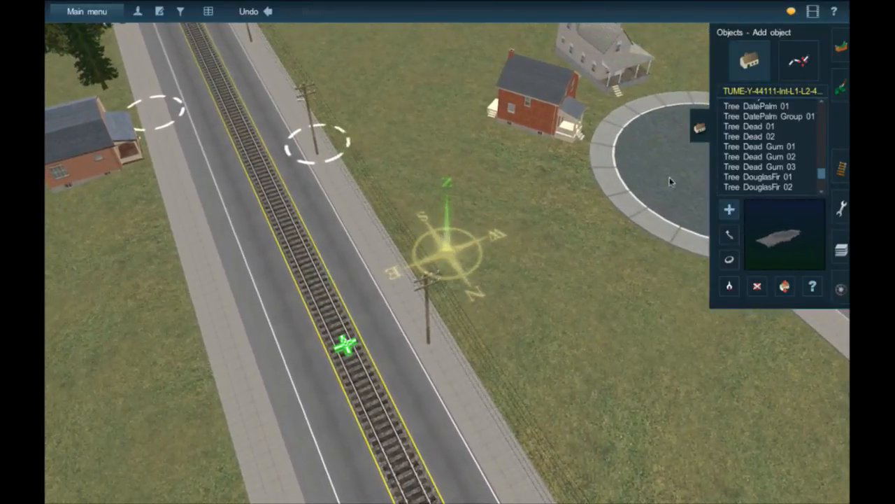
left_click(729, 287)
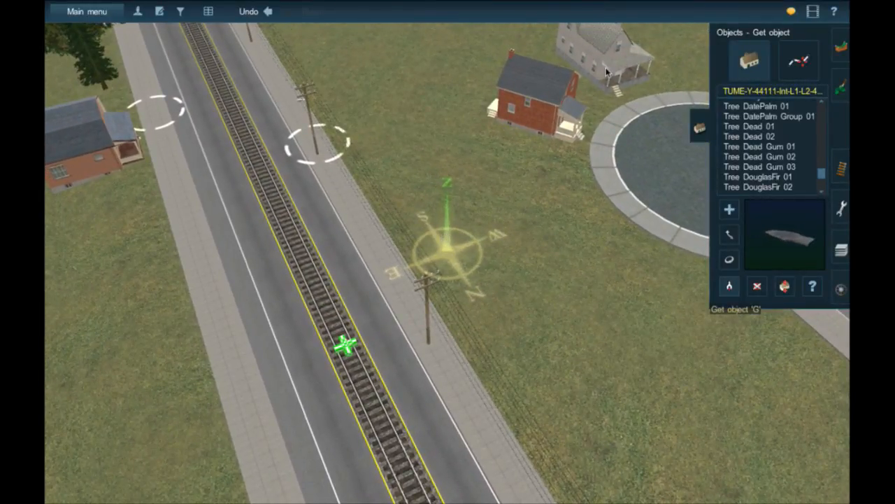
left_click(610, 79)
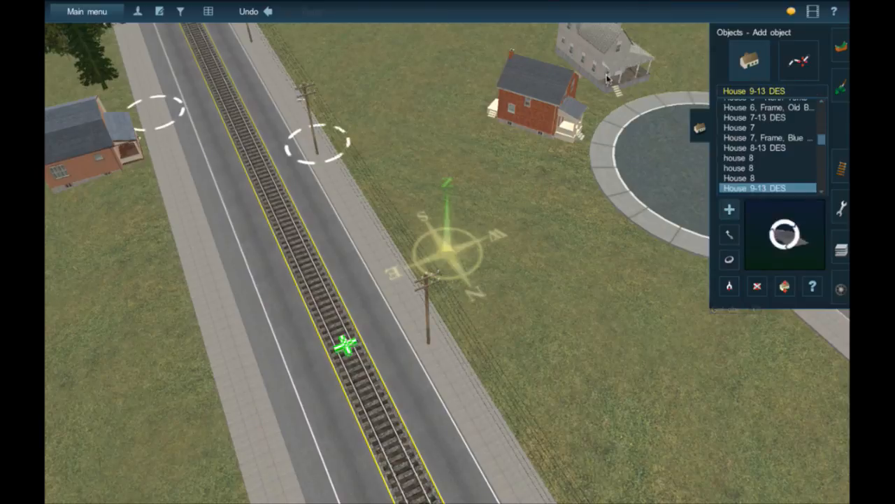
Compare the neighbouring models house 10C, house 10A, house 10 and House 9, and select House 7-13 DES.
scroll(762, 179, "down", 2)
left_click(760, 178)
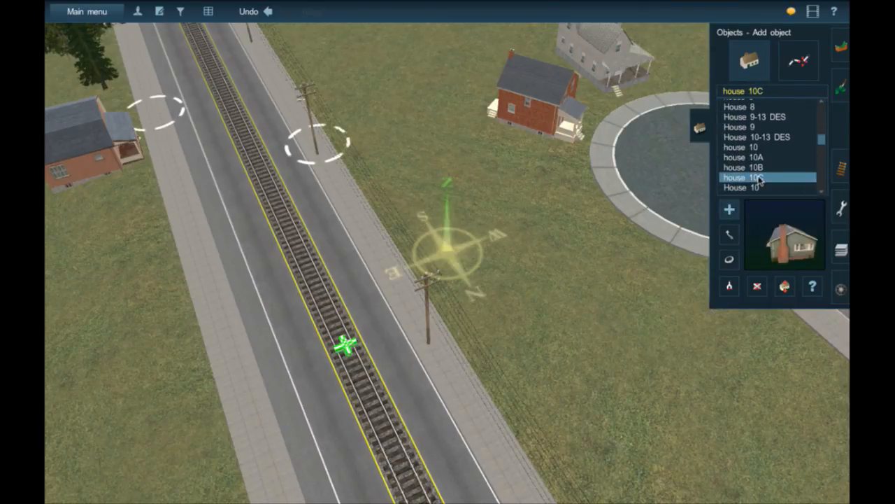
left_click(776, 157)
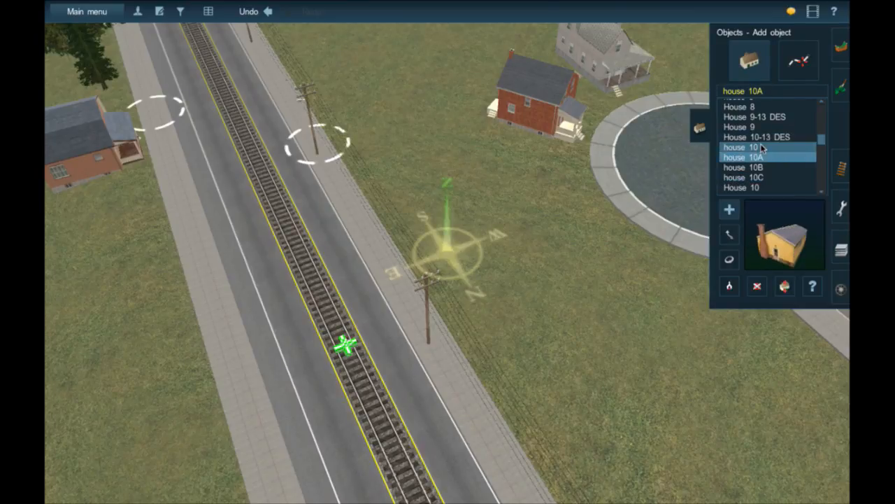
left_click(761, 145)
left_click(760, 128)
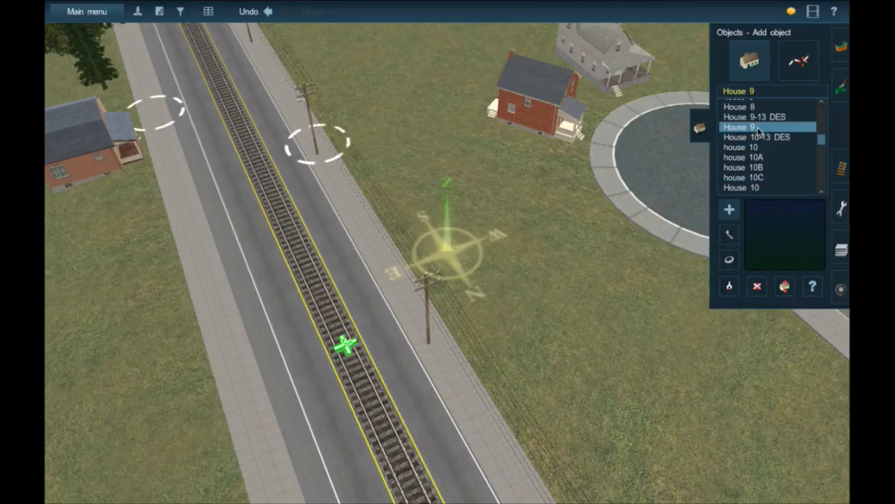
scroll(757, 137, "up", 3)
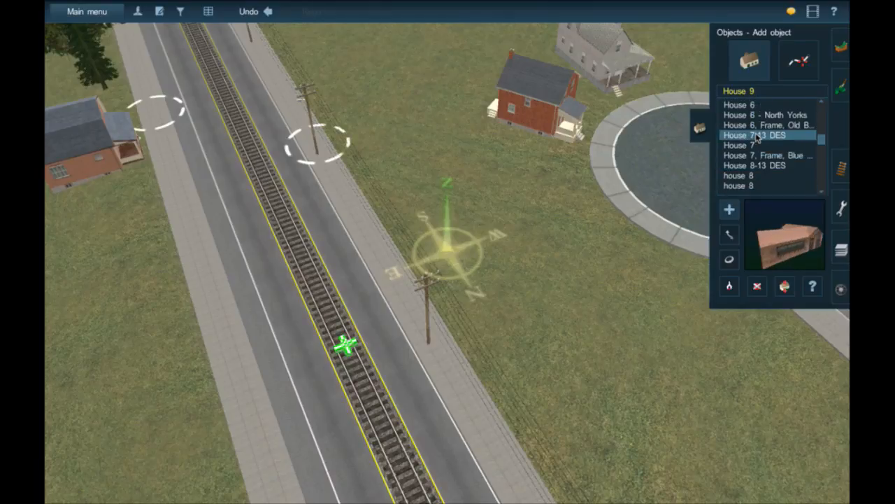
left_click(757, 137)
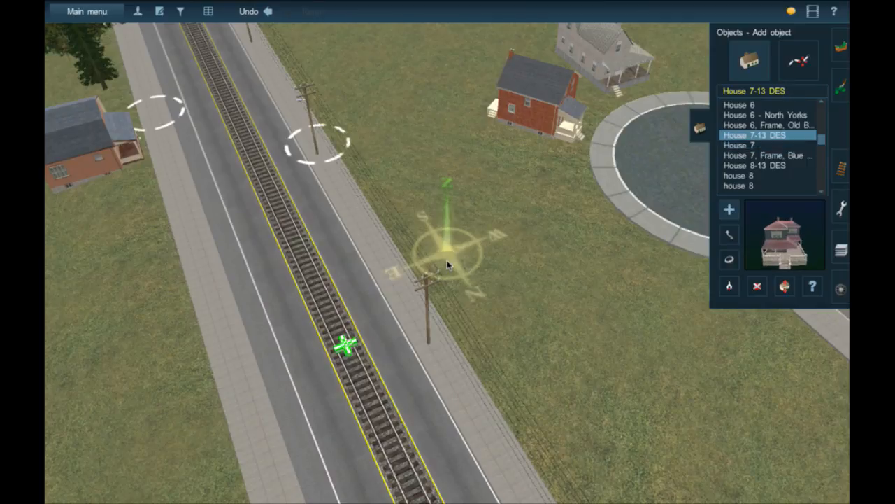
Place House 7-13 DES on the grass beside the street-running track and rotate it to about 180 degrees with its porch facing the track.
left_click(378, 261)
scroll(378, 259, "up", 5)
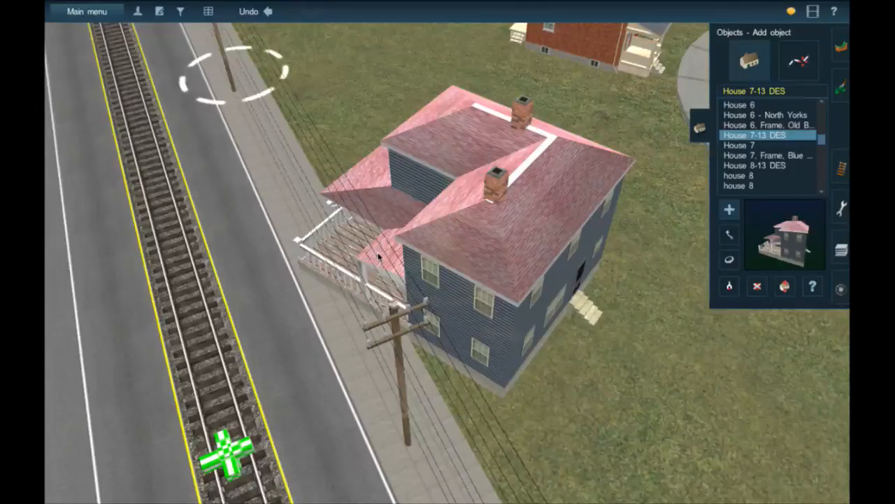
scroll(378, 257, "up", 2)
right_click_drag(378, 256, 378, 256)
key("r")
left_click_drag(490, 262, 556, 258)
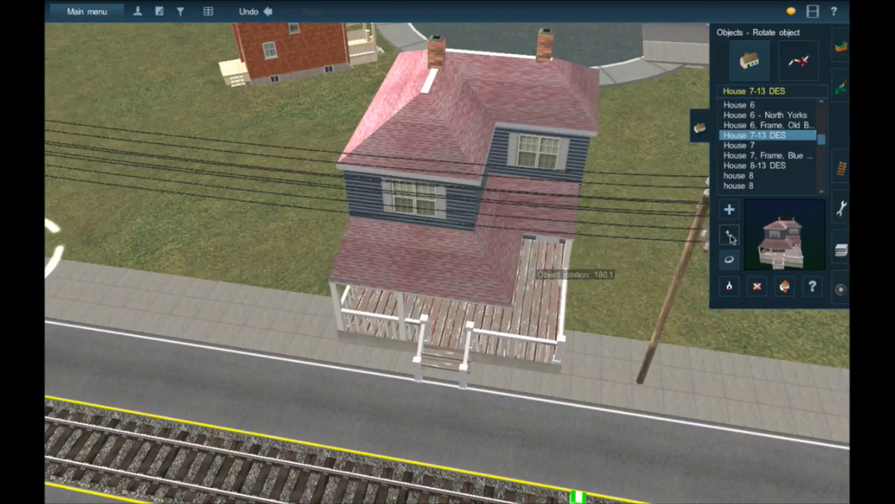
Move the blue House 7-13 DES onto the grass at the cul-de-sac, beside the red brick turreted house.
left_click(729, 235)
scroll(482, 250, "up", 2)
left_click_drag(503, 217, 464, 105)
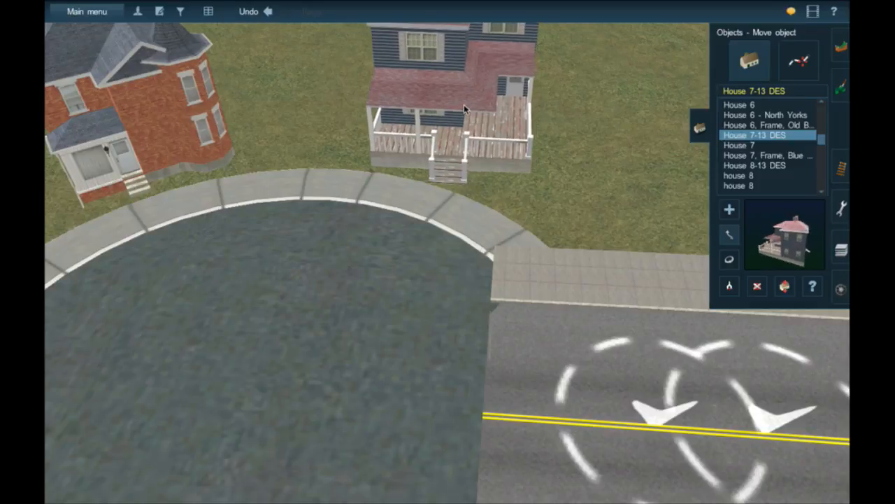
Inspect the blue house from all sides and rotate it so its porch steps face the cul-de-sac.
right_click(464, 104)
key("Right")
key("Down")
key("Right")
key("Down")
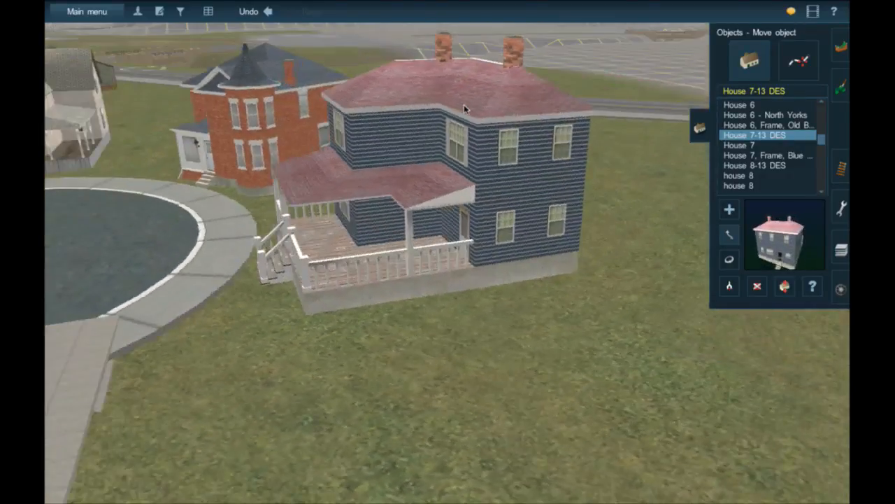
key("Up")
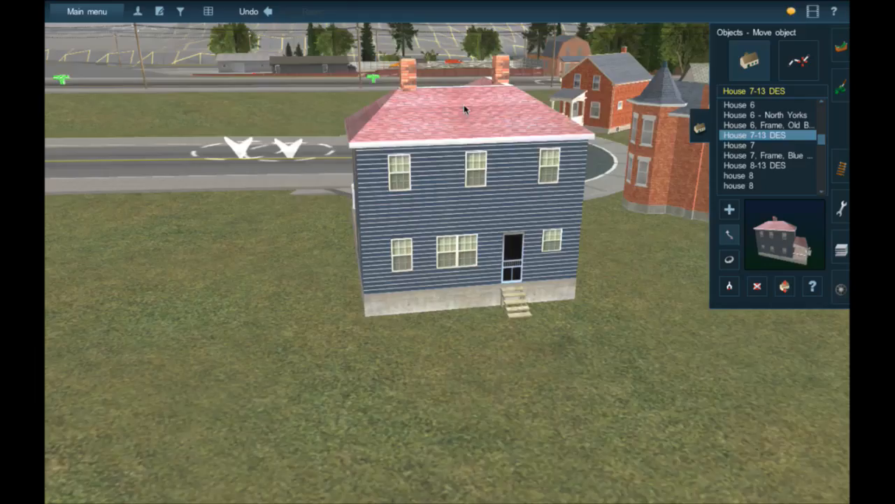
key("Left")
key("Left")
key("Up")
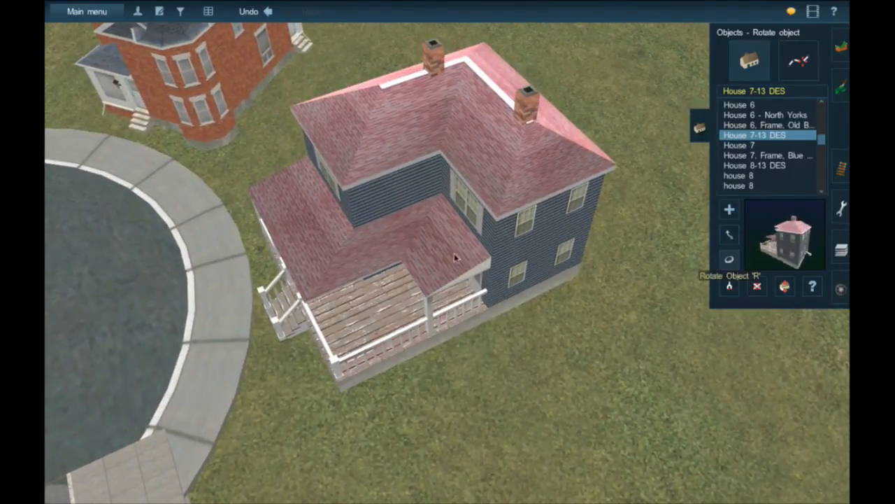
mouse_move(437, 259)
left_mouse_down()
mouse_move(424, 256)
mouse_move(432, 259)
left_mouse_up()
right_click(262, 273)
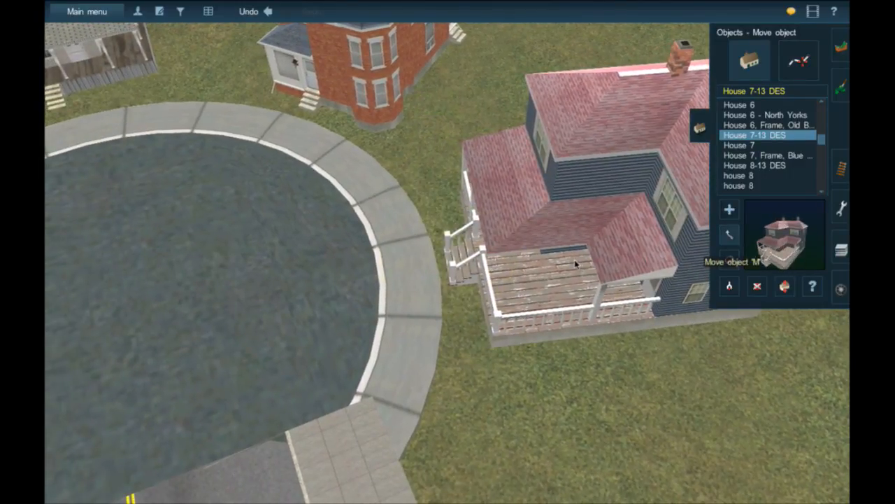
right_click(383, 371)
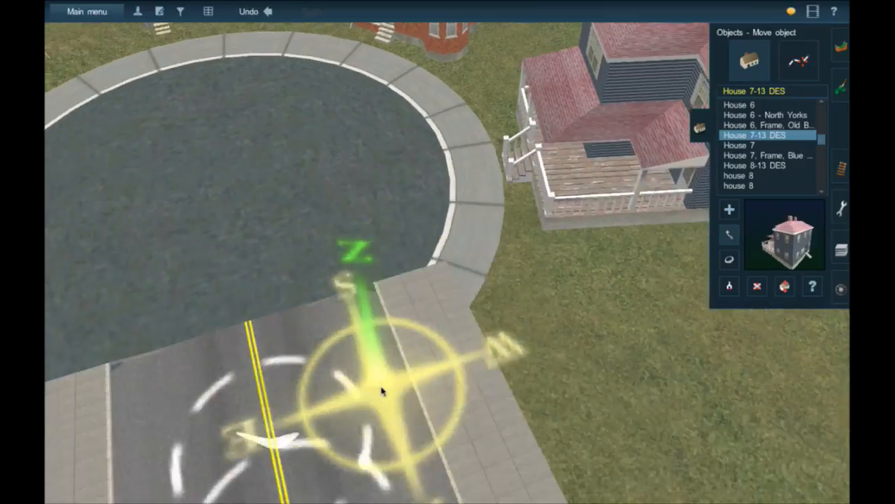
Return to the grass lot along the street-running track and preview House 5 and Aussie Outback house 5.
scroll(374, 331, "down", 5)
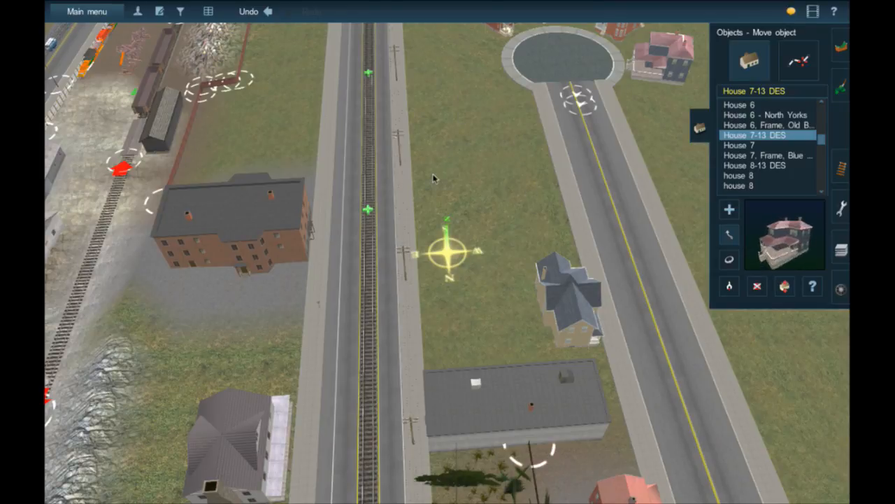
right_click(445, 188)
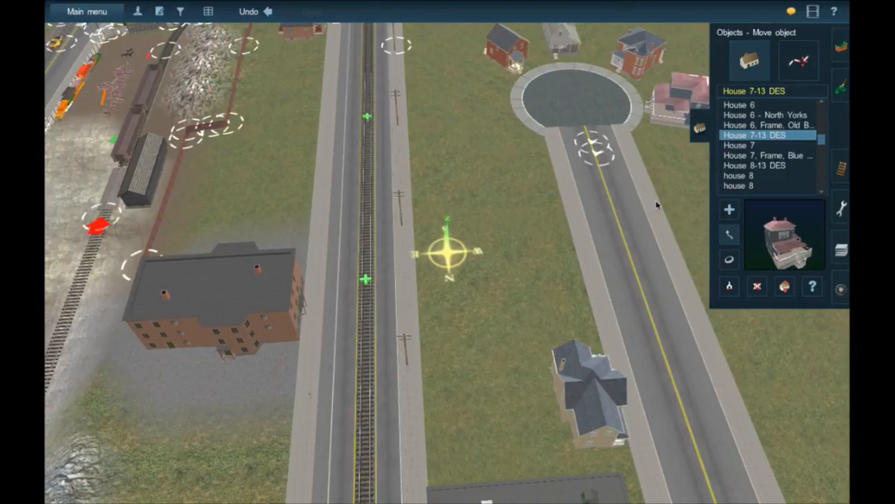
scroll(805, 139, "up", 3)
left_click(800, 156)
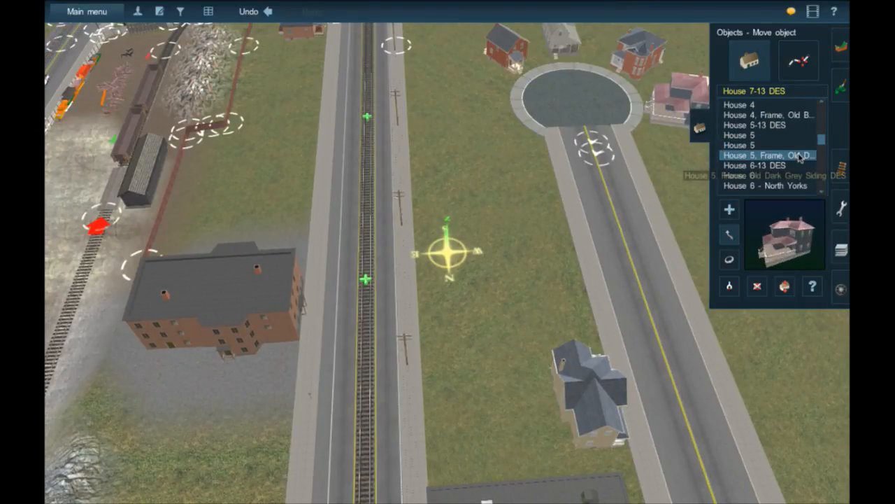
left_click(778, 144)
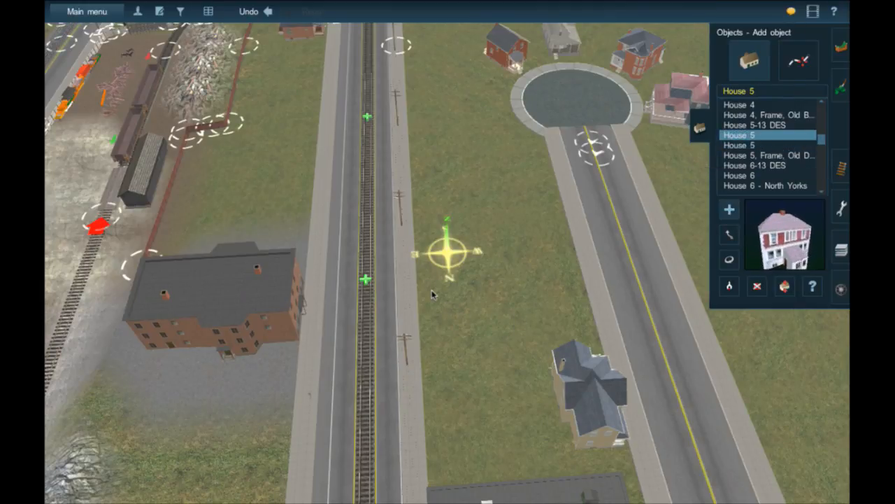
key("Return")
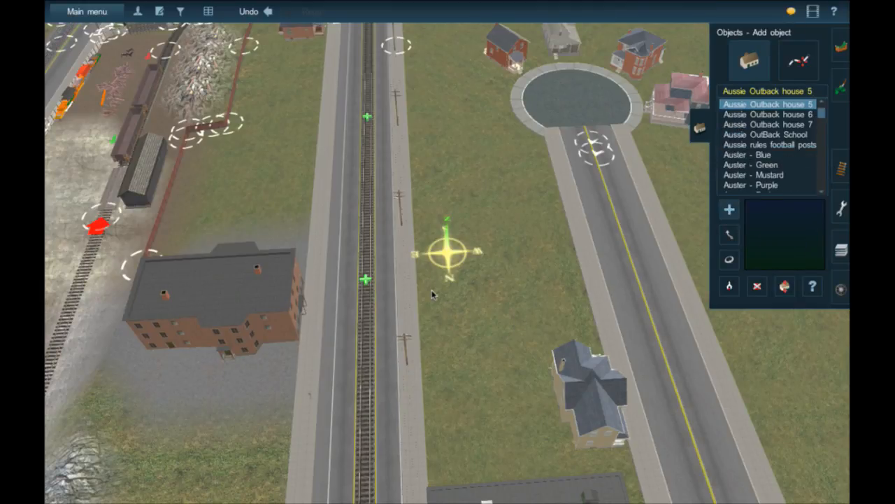
Get the model of the tan brick house near the track and select CDN Brick House 05-01L from the related models.
right_click(432, 295)
left_click(728, 290)
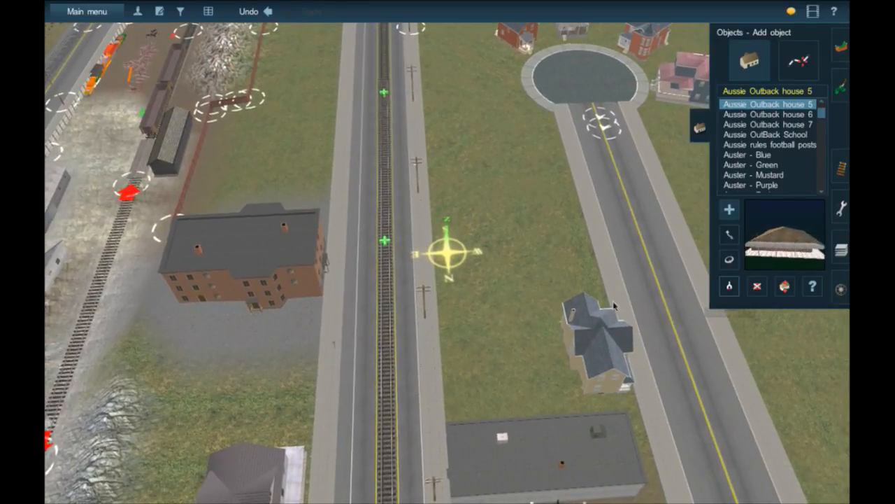
left_click(613, 305)
right_click(418, 229)
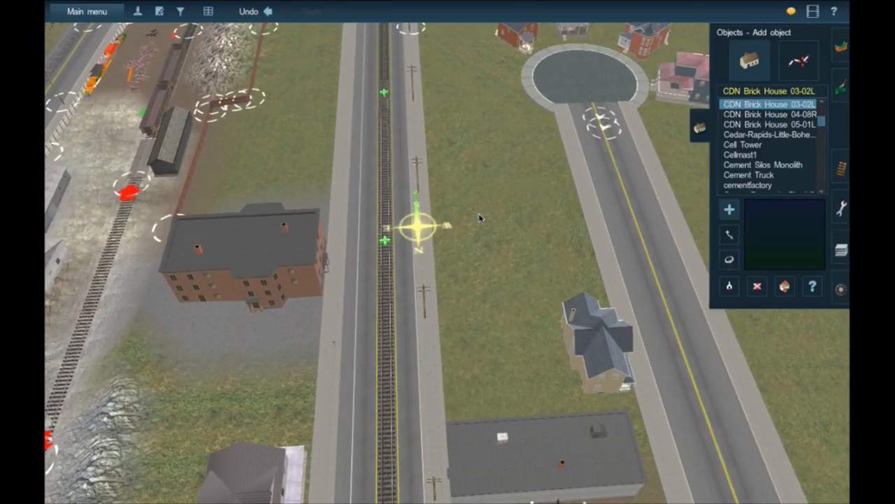
scroll(783, 172, "down", 3)
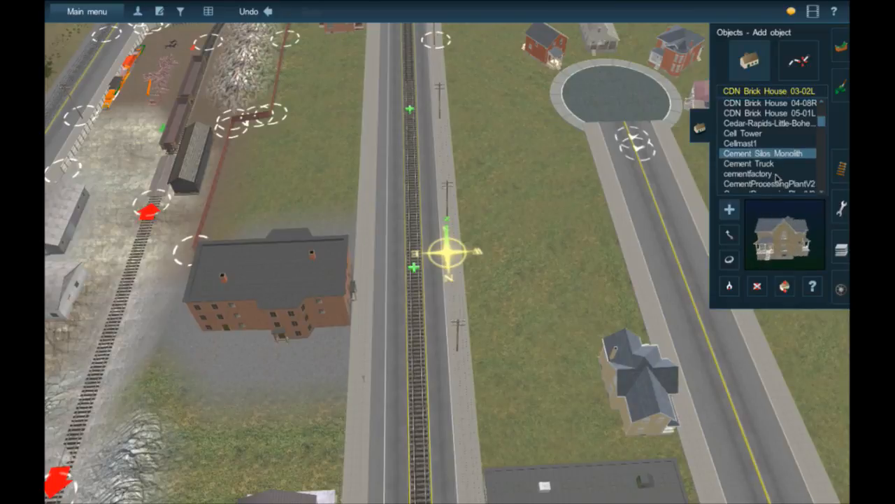
scroll(777, 157, "up", 5)
left_click(774, 151)
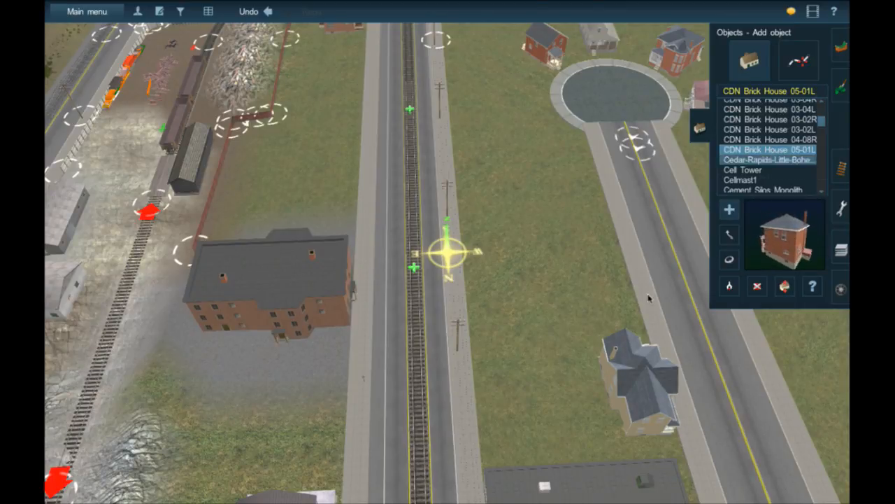
Place CDN Brick House 05-01L beside the street-running track and rotate it so its porch faces the street squarely.
left_click(487, 369)
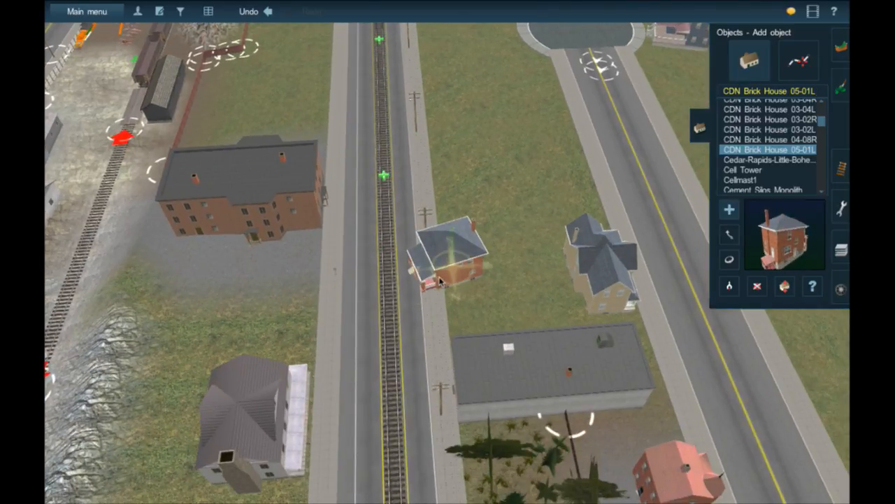
scroll(441, 280, "up", 5)
scroll(441, 280, "down", 3)
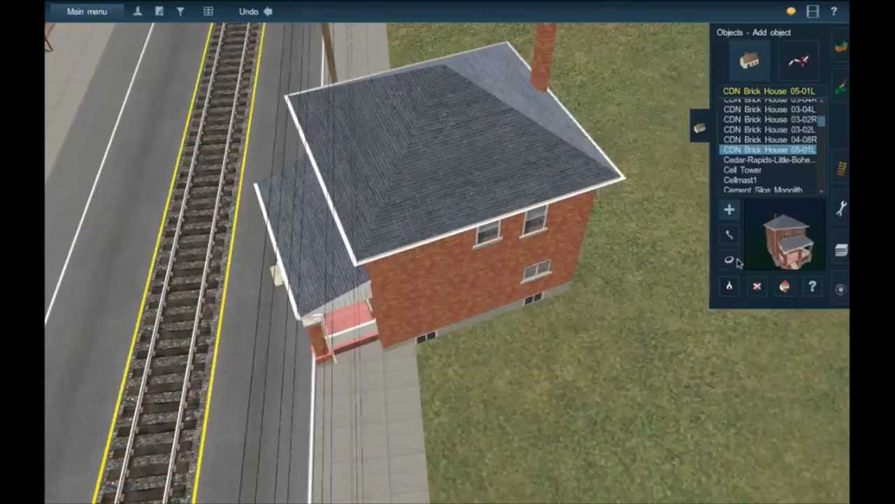
key("r")
left_click_drag(483, 271, 472, 266)
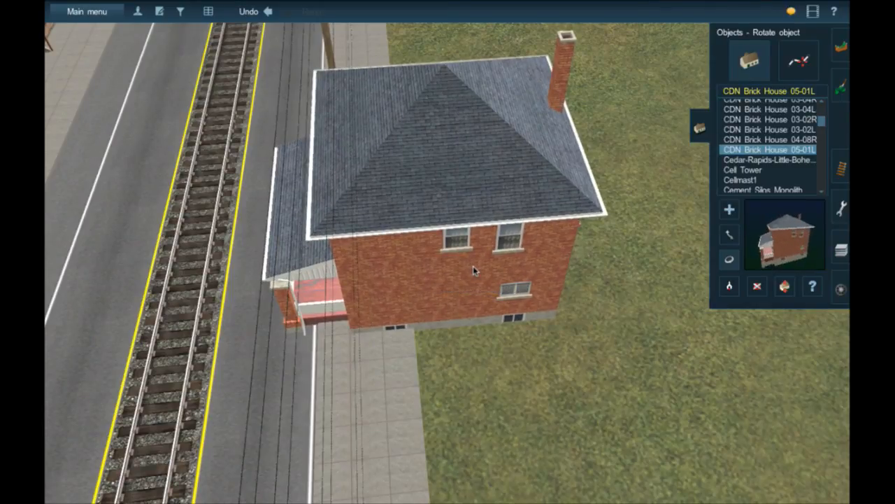
key("Left")
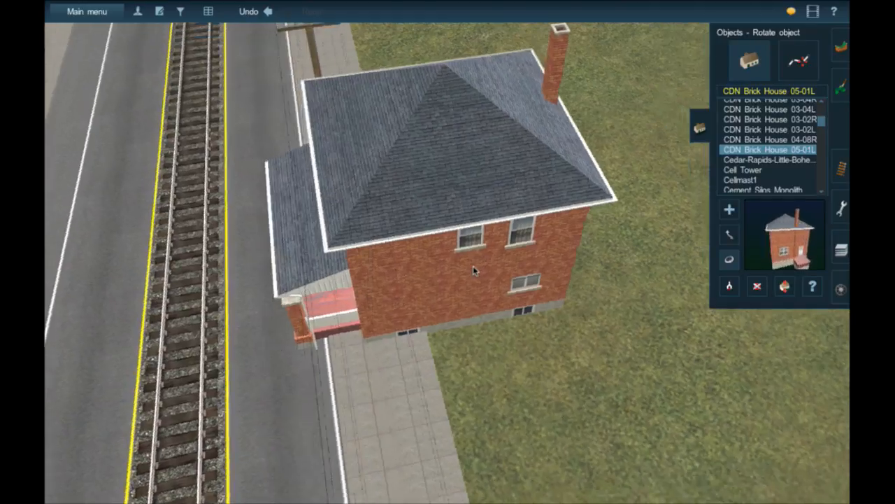
key("Left")
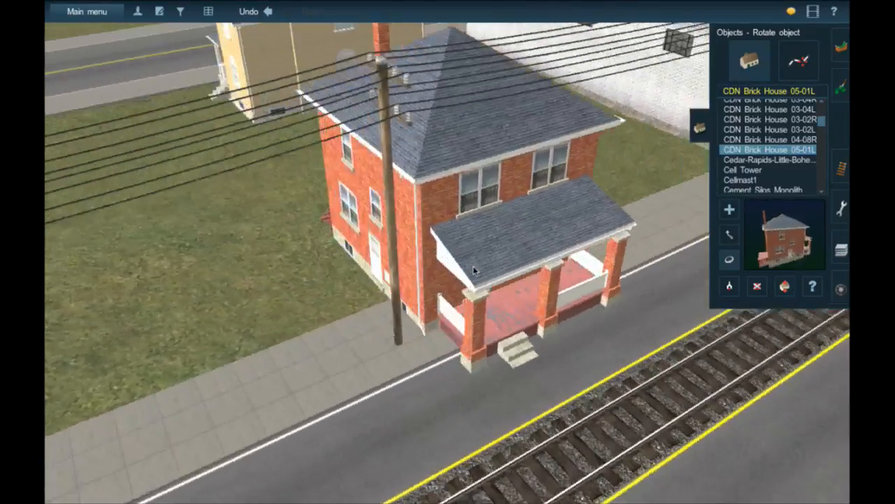
Move the brick house back onto the grass so its porch steps meet the sidewalk, and check it from all sides.
left_click(729, 259)
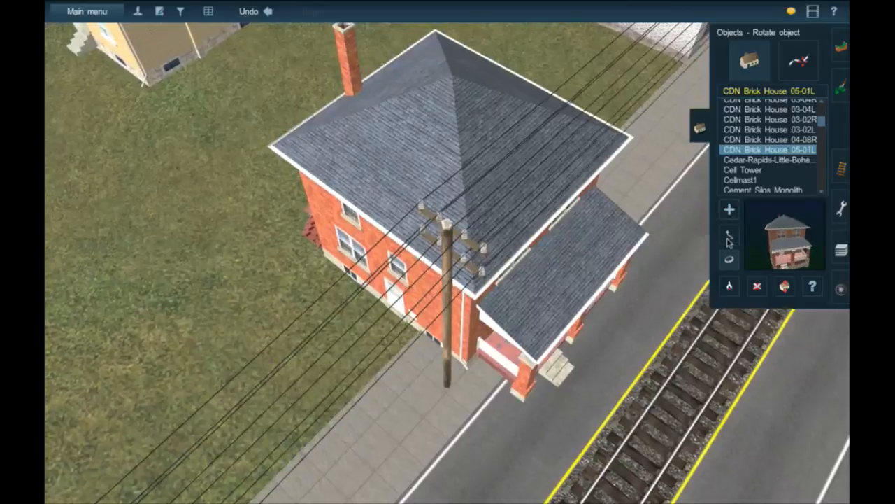
left_click_drag(558, 221, 248, 226)
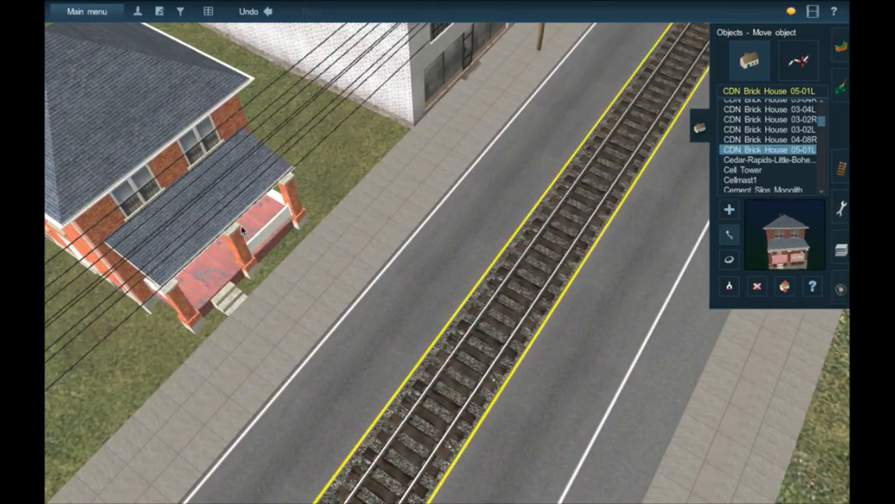
key("Down")
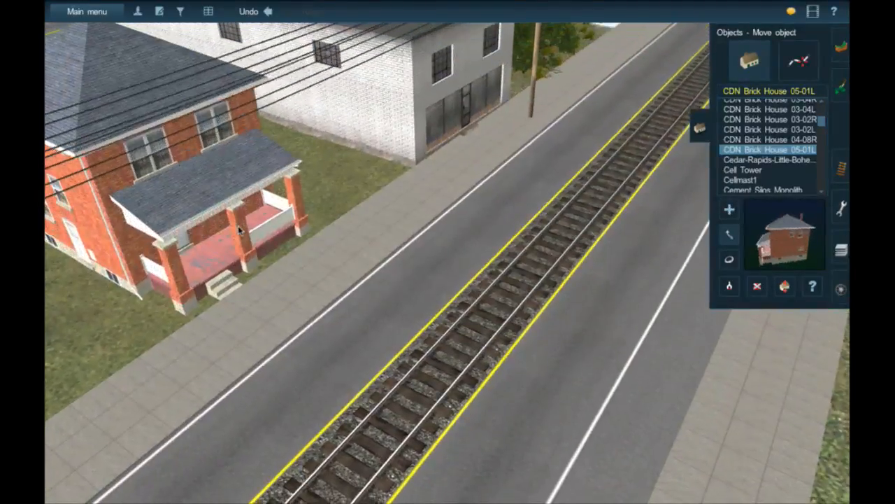
right_click(209, 190)
key("Left")
key("Down")
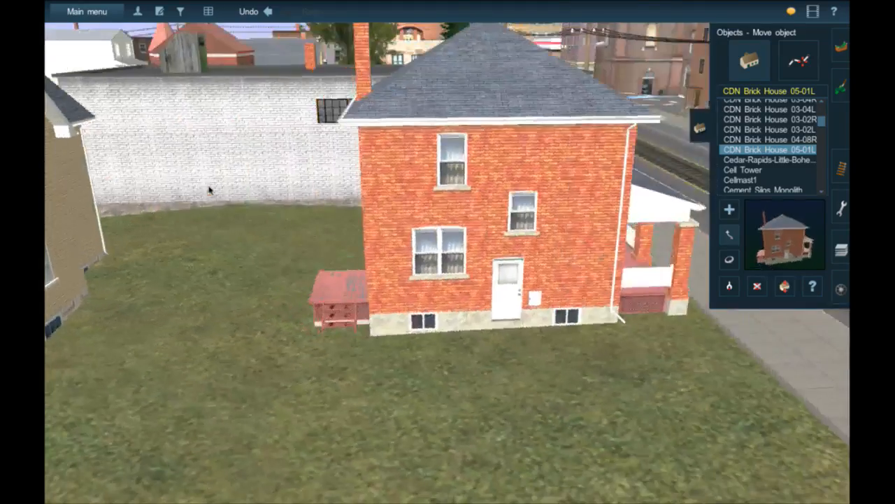
key("Left")
key("Up")
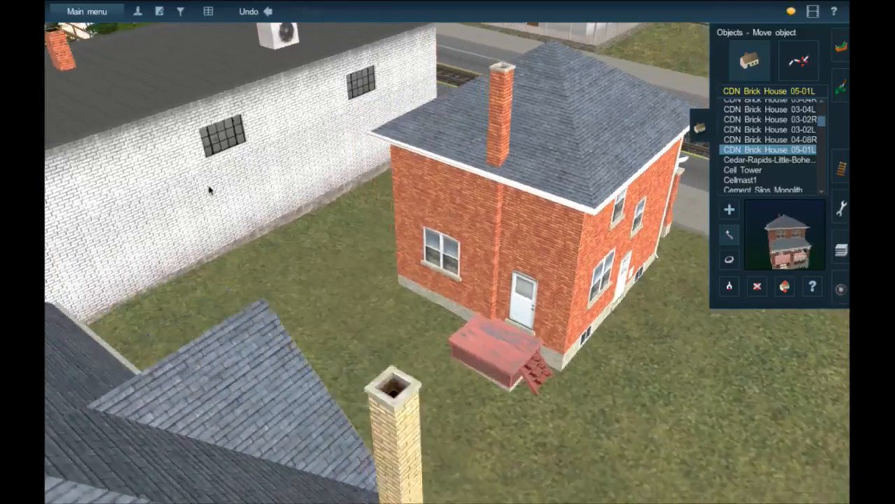
key("Right")
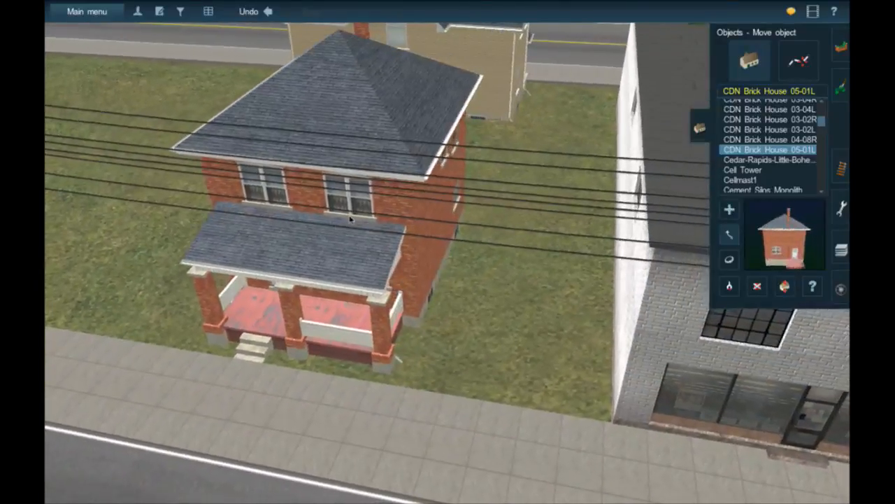
Go to the next empty lot along the track and preview CDN Brick House 03-04R, 03-04L, 03-02R and 02-04R.
right_click(264, 203)
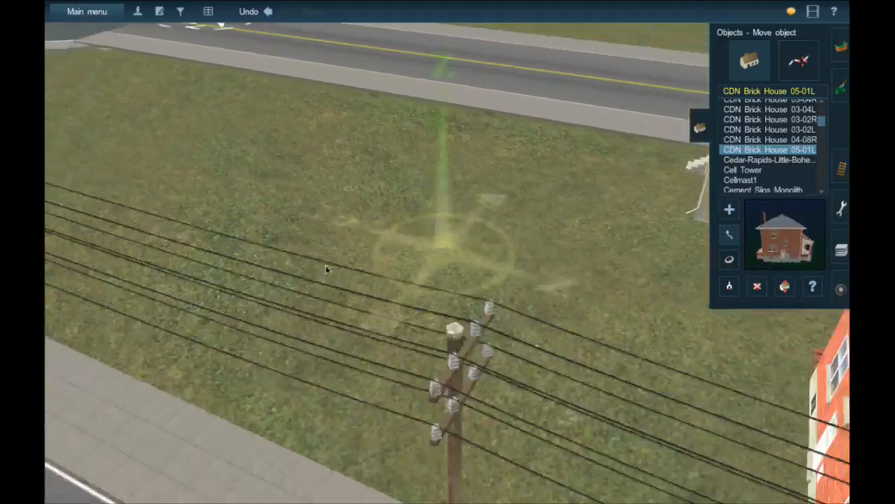
scroll(326, 269, "down", 5)
right_click(325, 268)
scroll(762, 162, "up", 3)
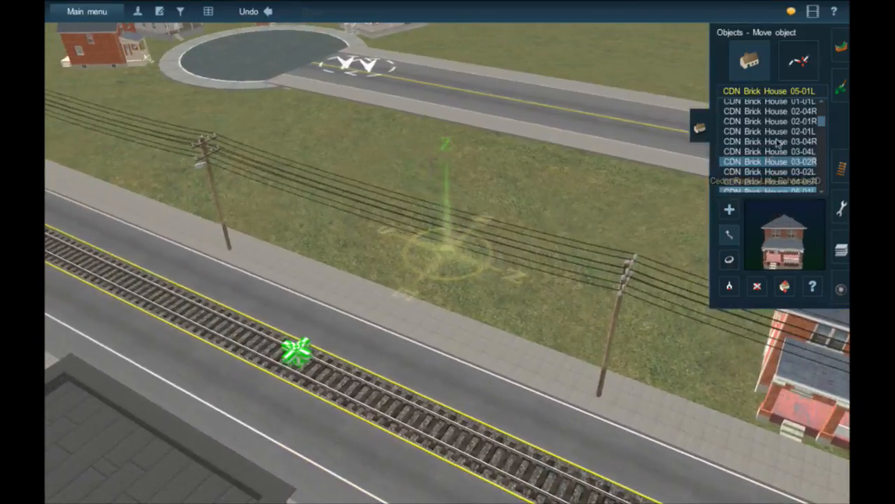
left_click(777, 142)
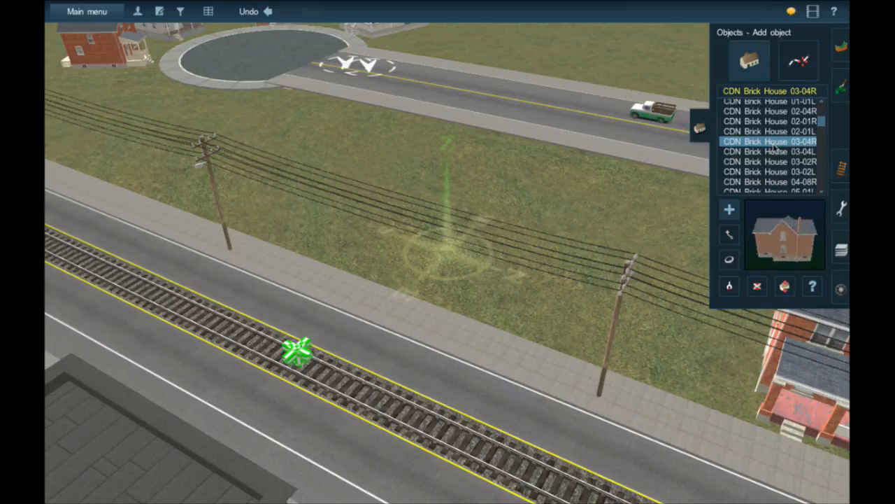
scroll(766, 159, "down", 1)
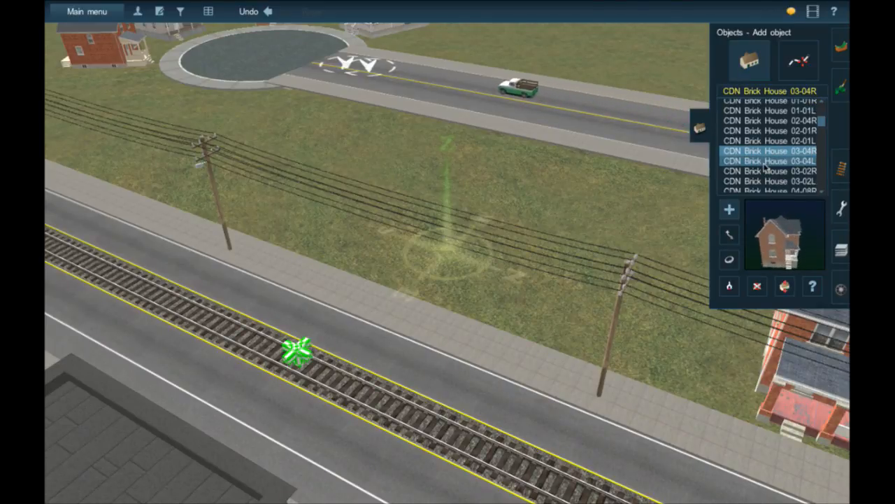
left_click(766, 165)
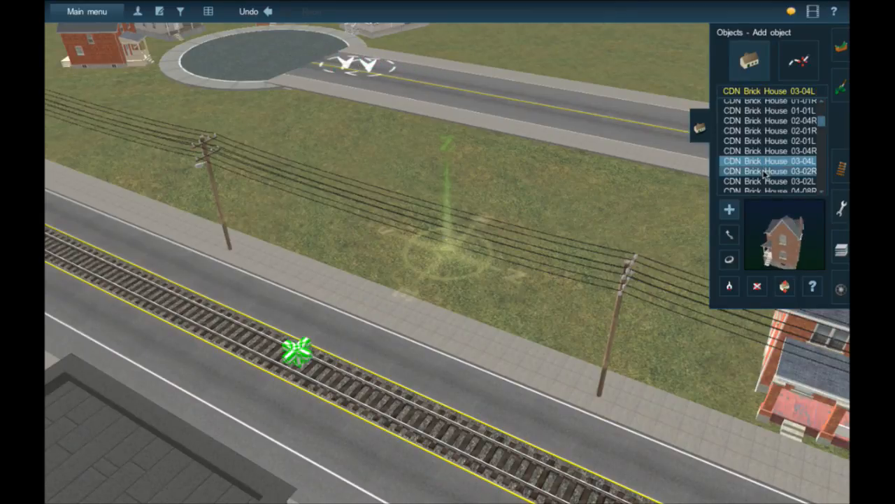
left_click(764, 172)
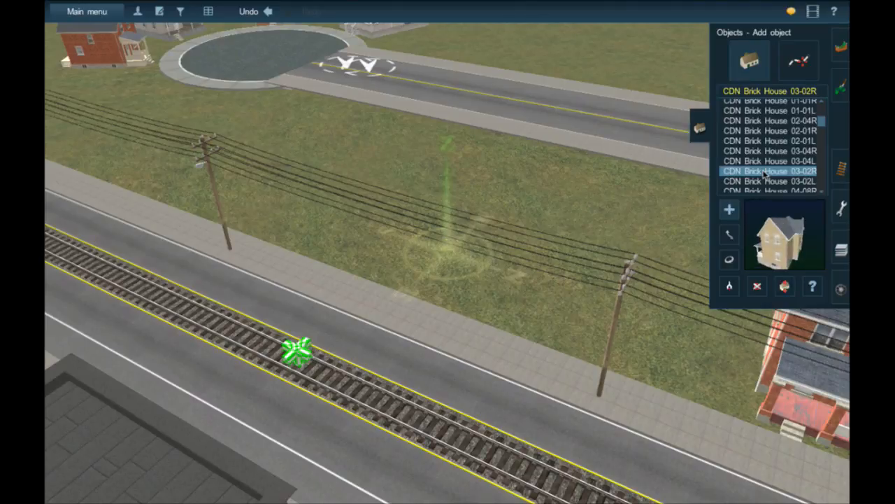
left_click(768, 121)
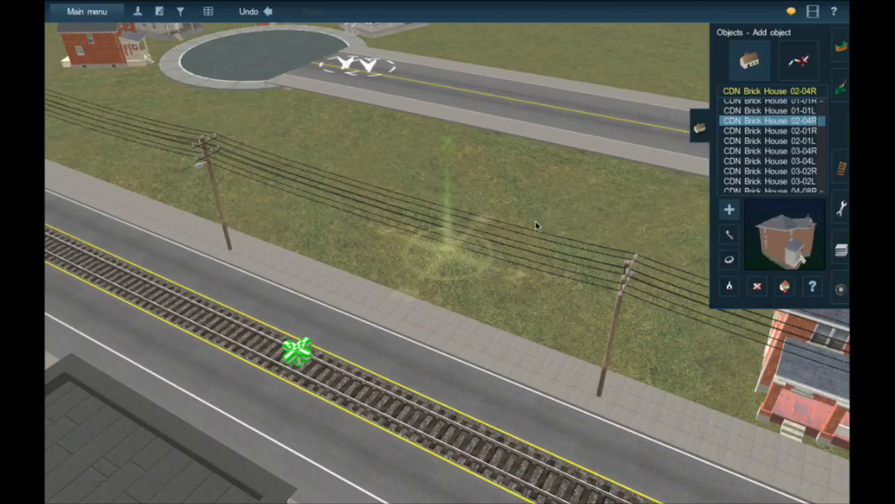
Get the model of the white frame house (House 15-13 DES) near the far end of the street-running track.
right_click_drag(435, 221, 454, 250)
scroll(453, 250, "down", 4)
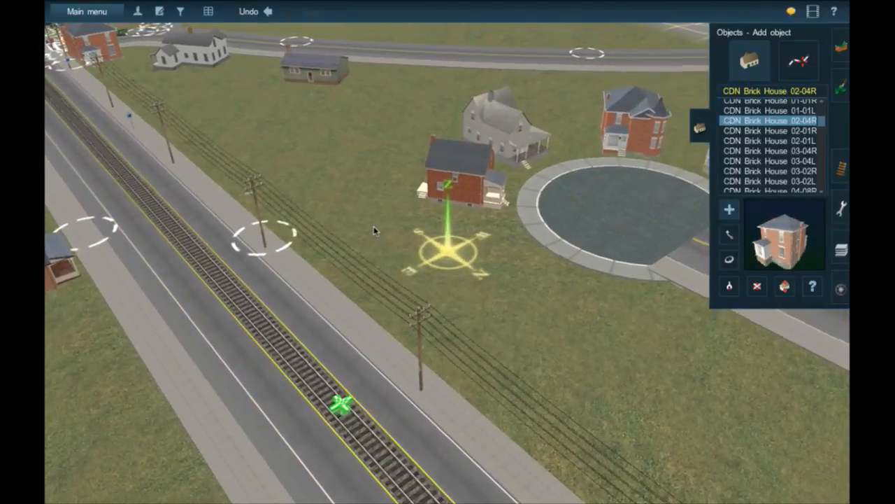
right_click_drag(373, 226, 385, 201)
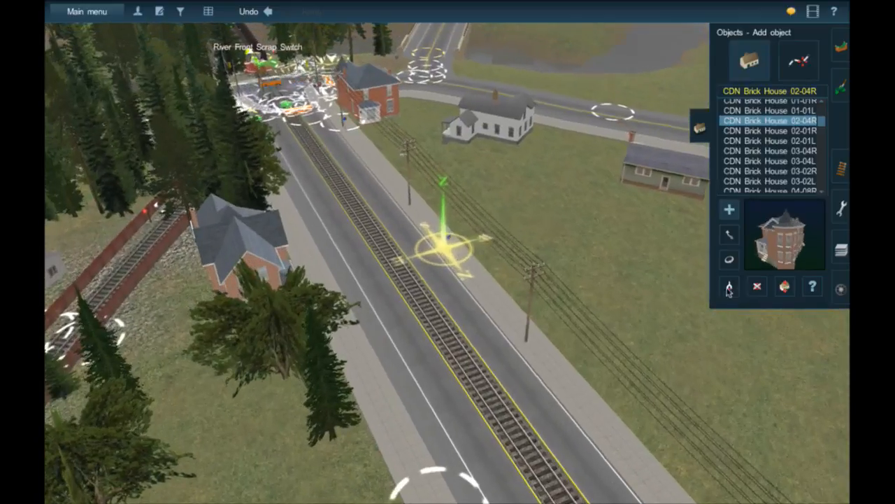
left_click(727, 288)
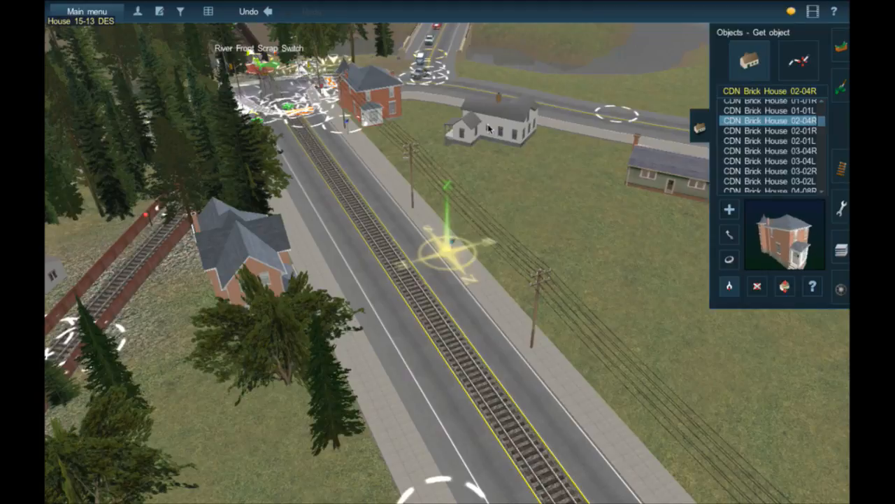
left_click(488, 128)
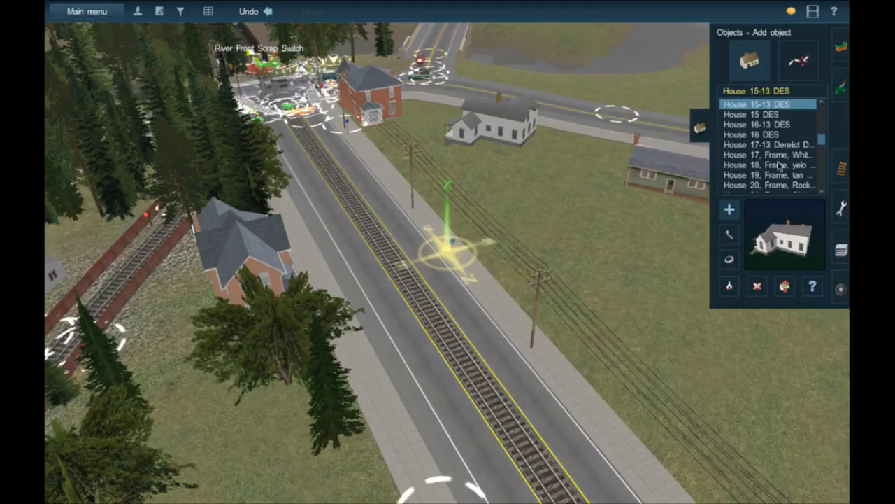
Preview the neighbouring models House 15 DES, House 16-13 DES, House 17-13 Derelict DES and House 16 DES.
left_click(768, 115)
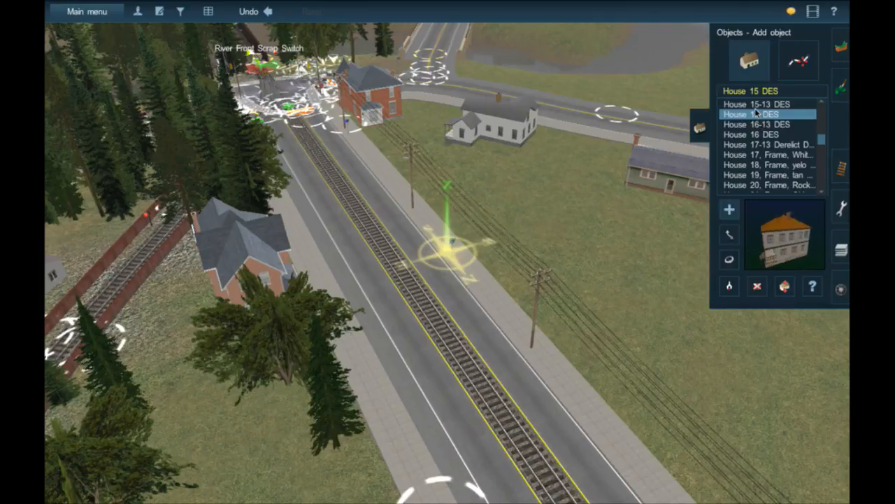
left_click(755, 104)
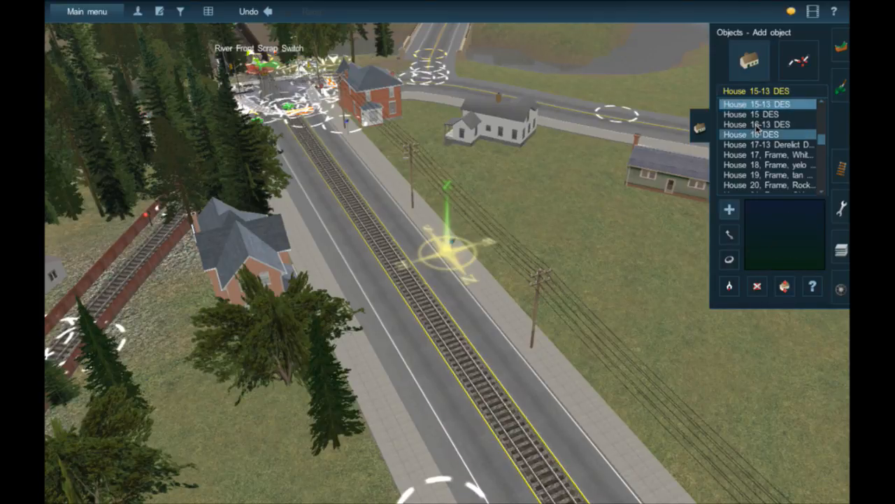
left_click(757, 125)
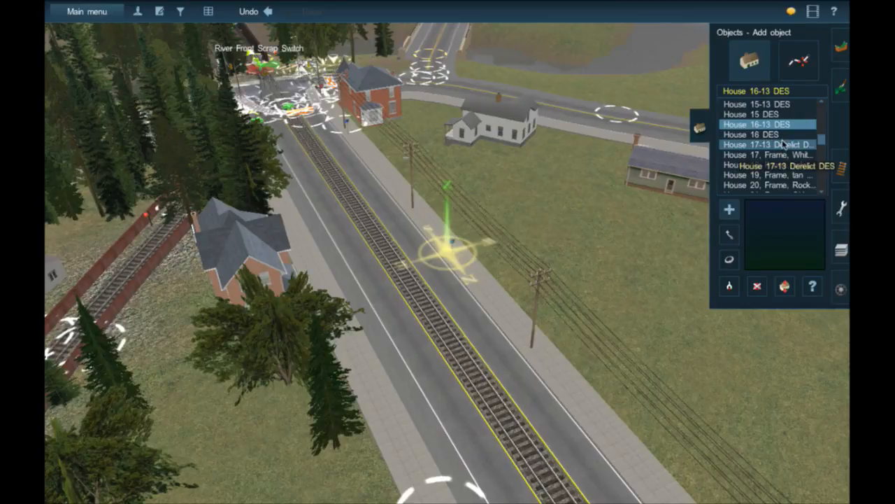
left_click(780, 147)
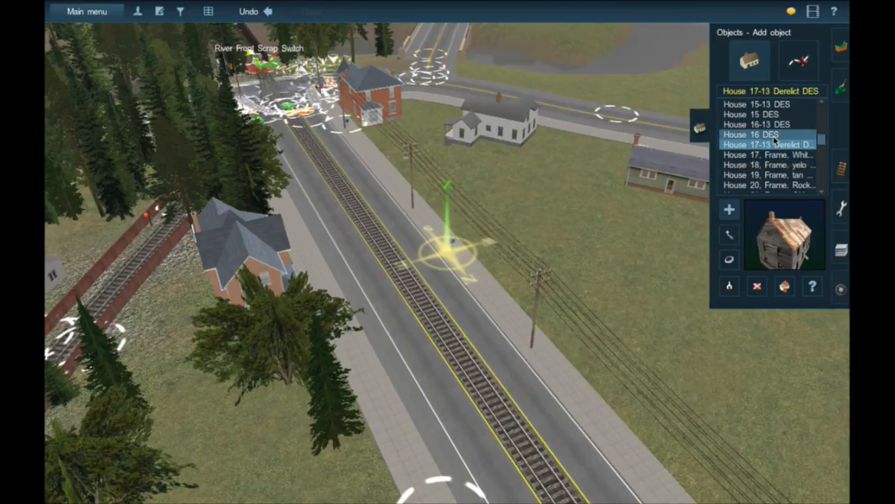
left_click(774, 136)
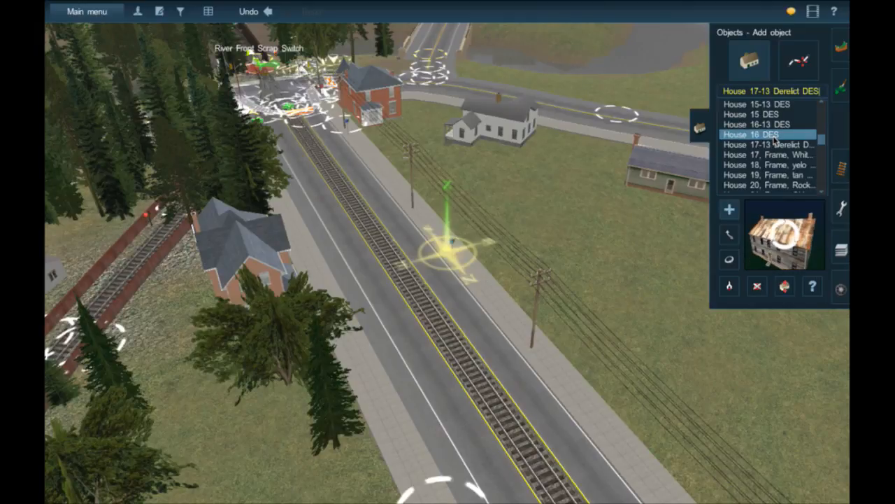
Examine the empty lot near the white frame house and preview House 17-13 Derelict, House 19 tan Siding and House 20 Rockwall Siding.
scroll(463, 235, "up", 10)
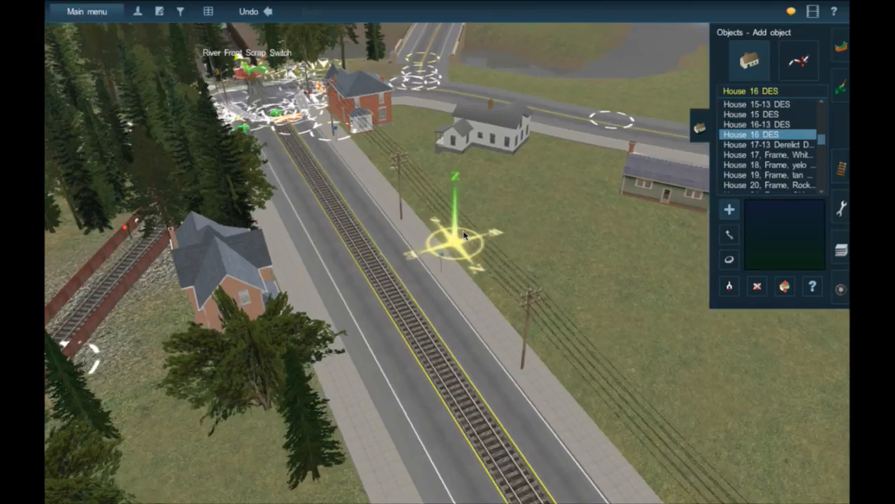
scroll(443, 202, "down", 6)
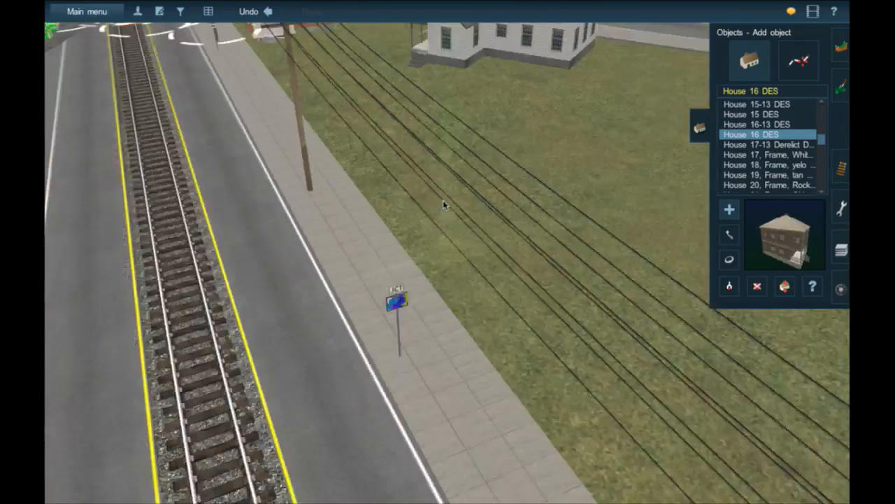
left_click(765, 154)
left_click(767, 145)
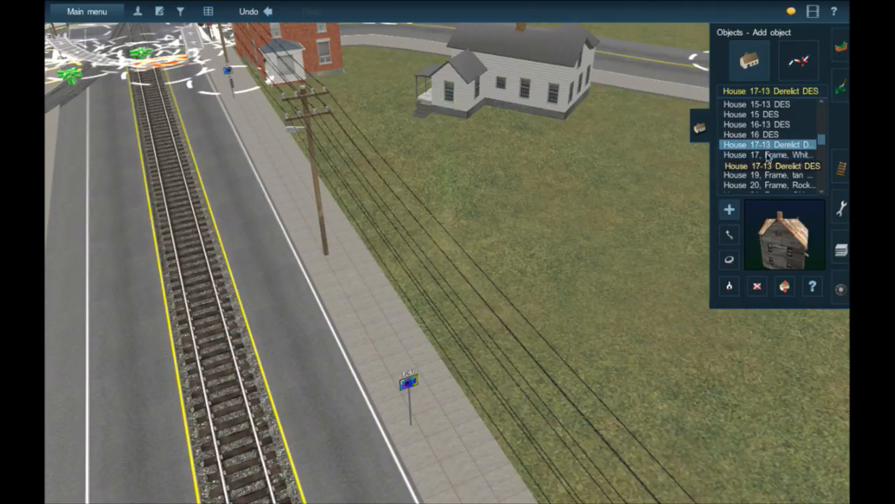
scroll(768, 155, "down", 2)
left_click(770, 161)
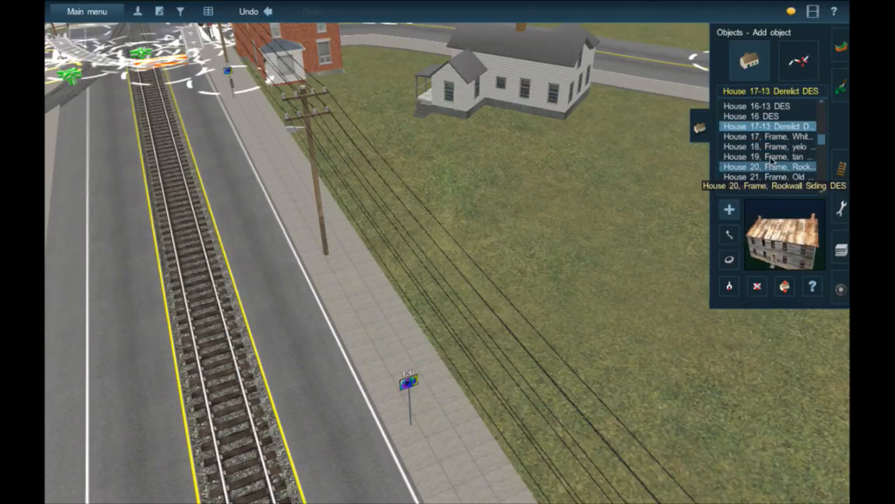
left_click(772, 158)
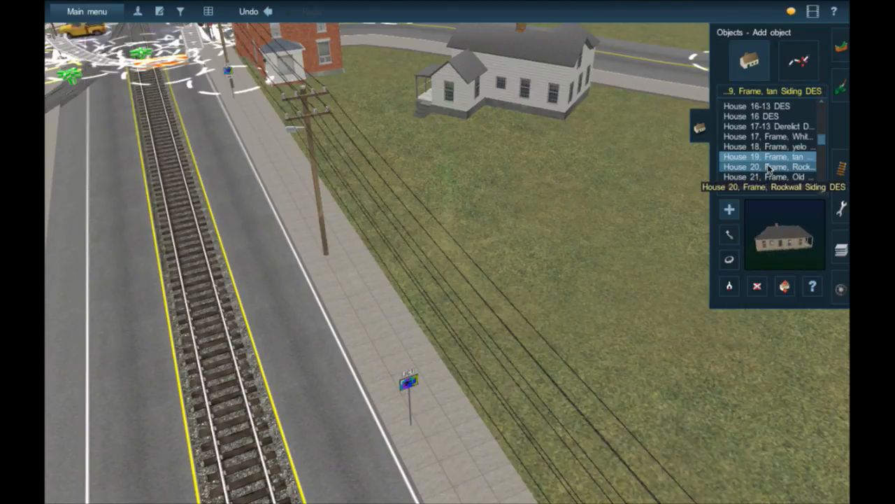
left_click(769, 168)
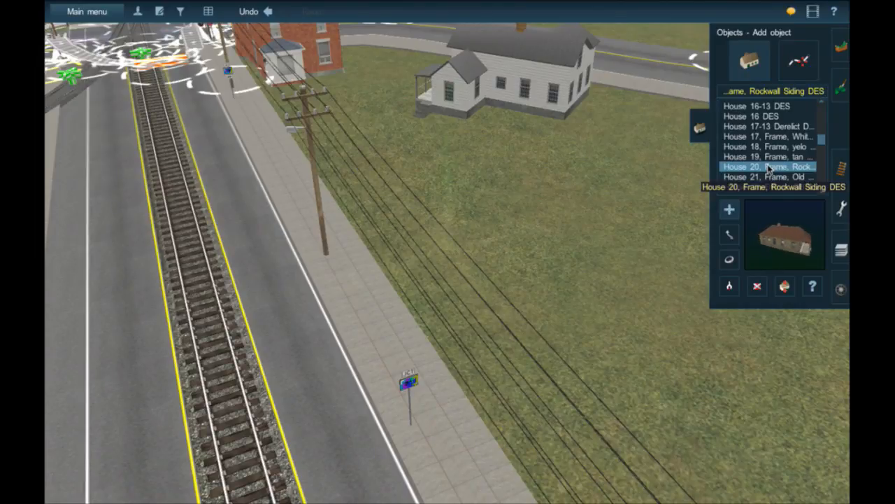
Look through the House models after House 20 and select House 23 - Gold DES.
key("Down")
key("Down")
key("Down")
key("Down")
key("Down")
key("Down")
key("Down")
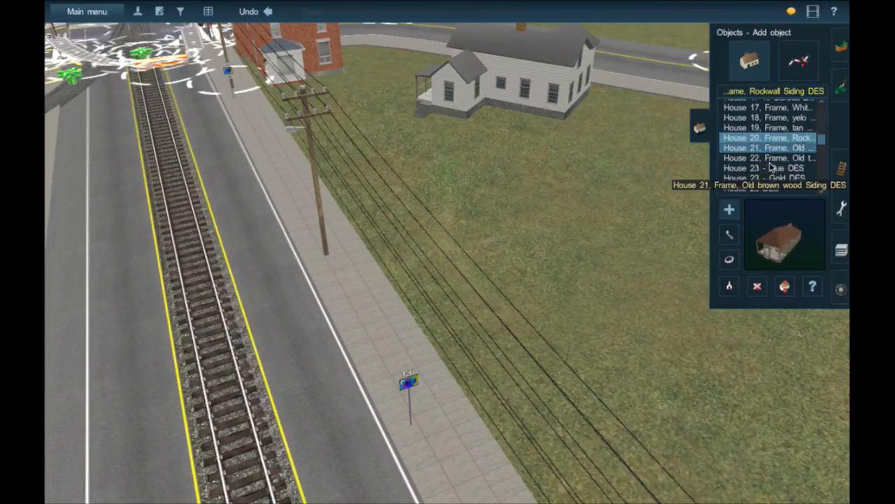
key("Up")
key("Up")
key("Up")
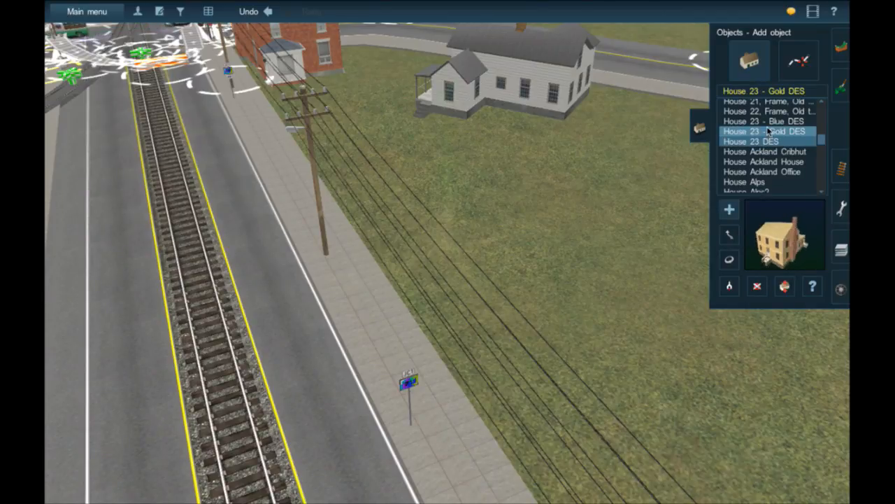
Preview the House Ackland Cribhut and House 23 DES models.
key("Up")
left_click(770, 149)
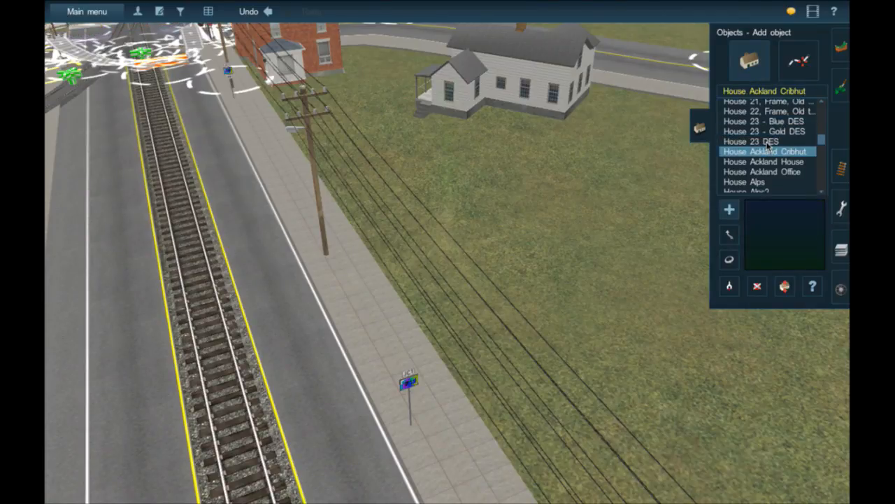
key("Up")
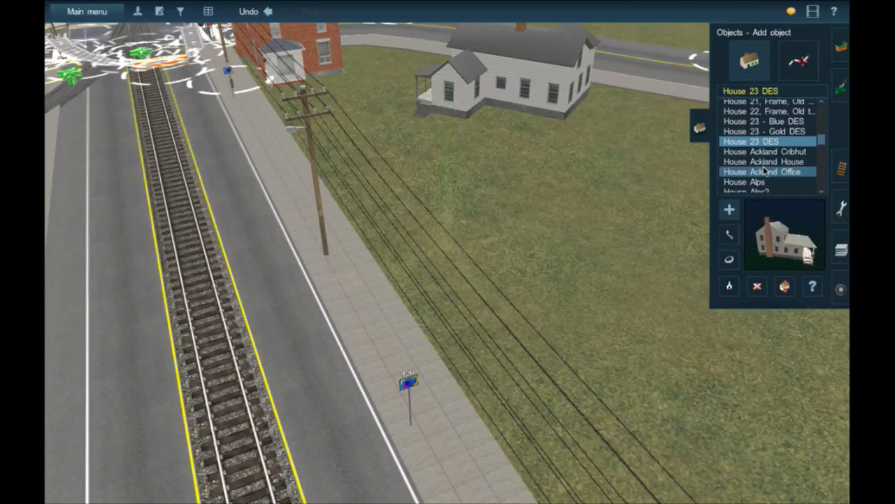
Go back through the lower-numbered House models and preview House 12-13 DES and house 11.
scroll(764, 170, "up", 10)
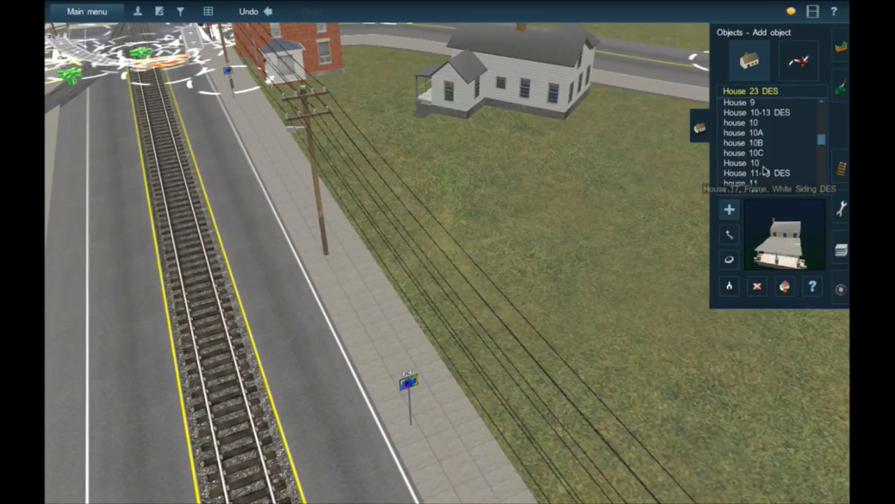
scroll(764, 170, "down", 2)
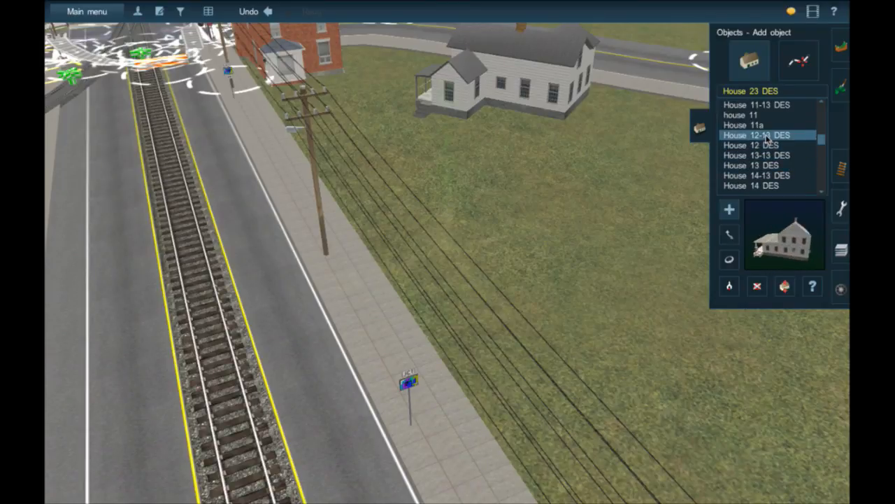
left_click(767, 136)
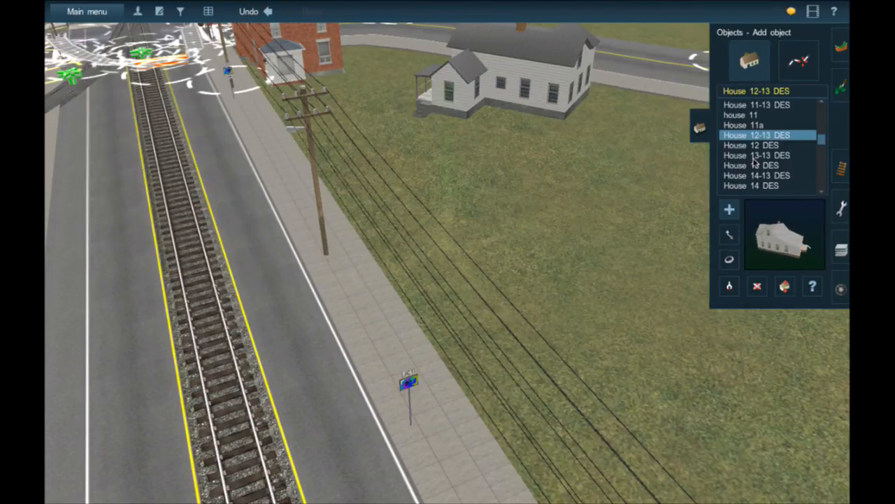
scroll(776, 146, "up", 2)
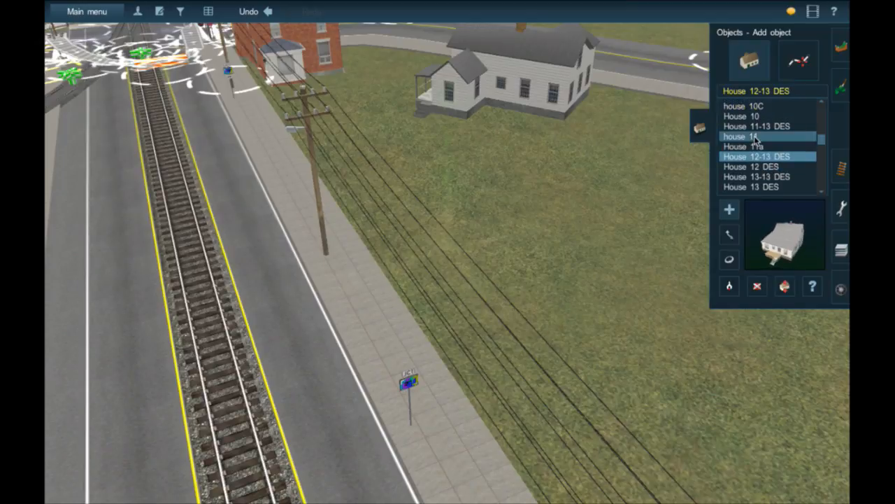
left_click(754, 137)
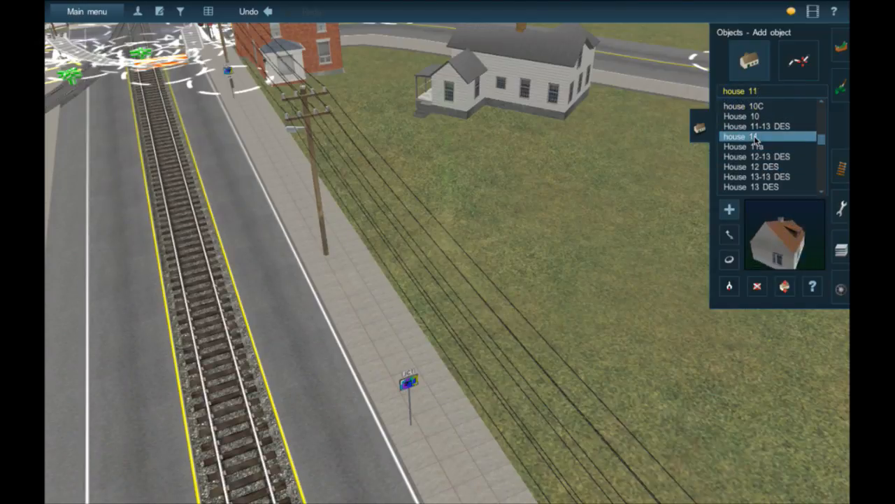
Preview House 11-13 DES, House 10 and house 10B, and select house 10C.
scroll(755, 138, "up", 1)
left_click(755, 138)
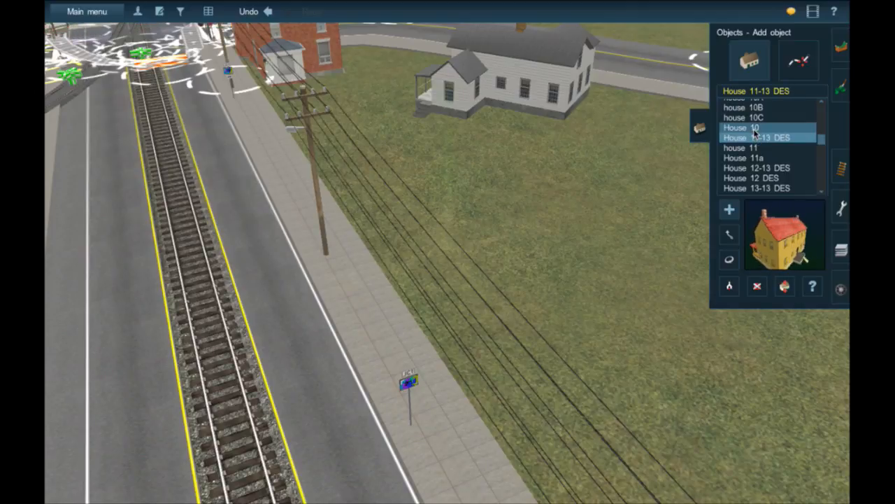
left_click(754, 128)
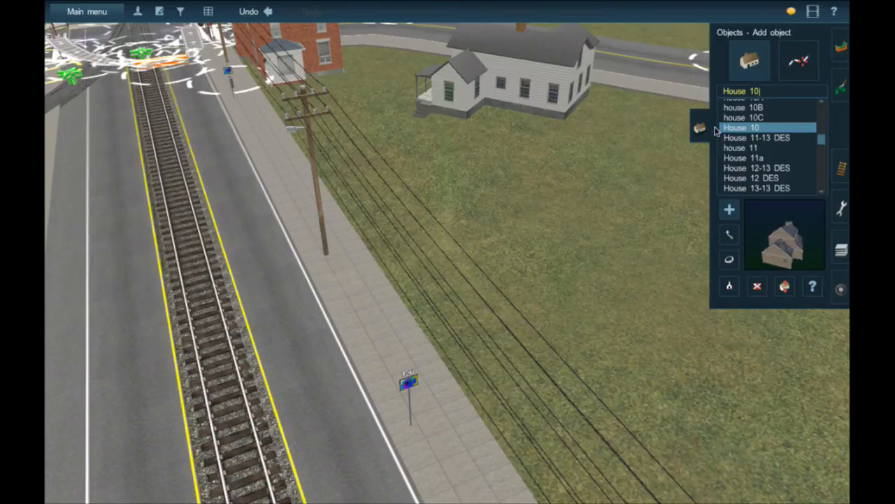
scroll(777, 133, "up", 2)
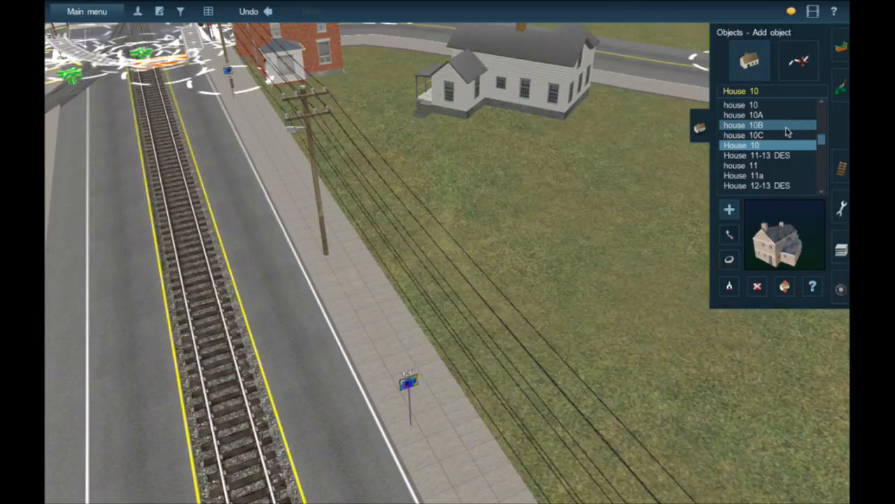
left_click(787, 131)
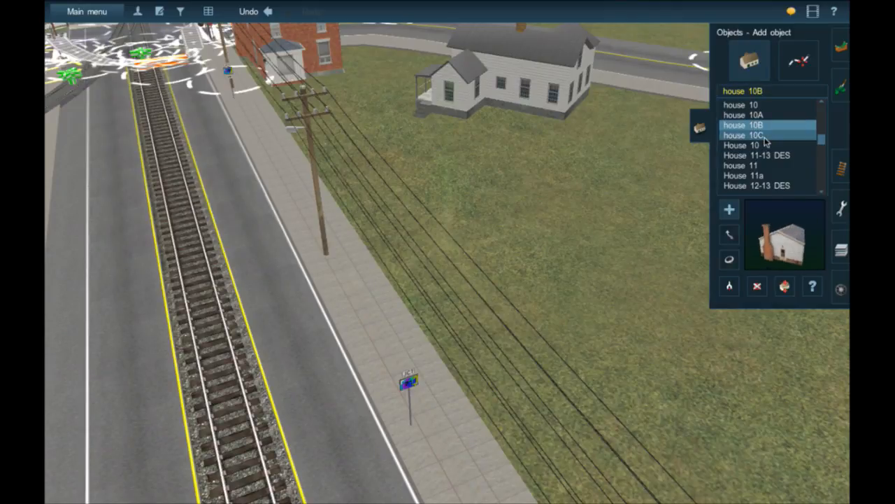
left_click(766, 139)
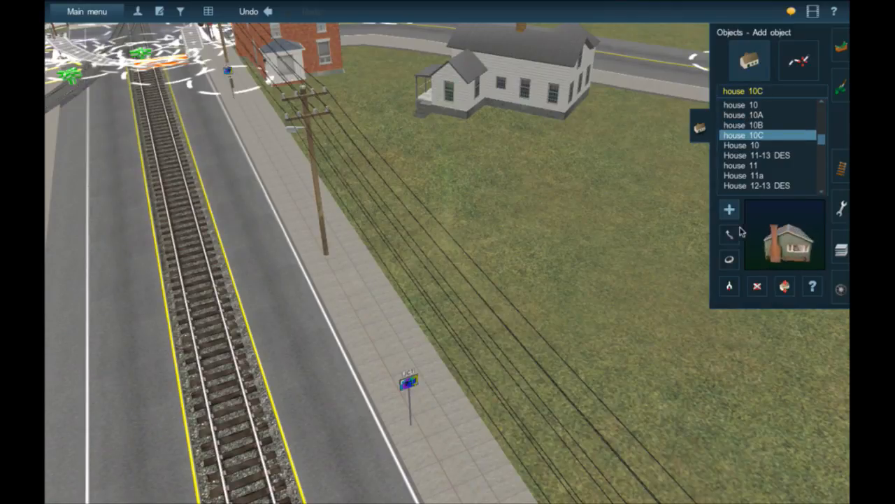
Get the model of the white two-storey house (CASS_Company_House) beside the dark brown building on the main street.
key("g")
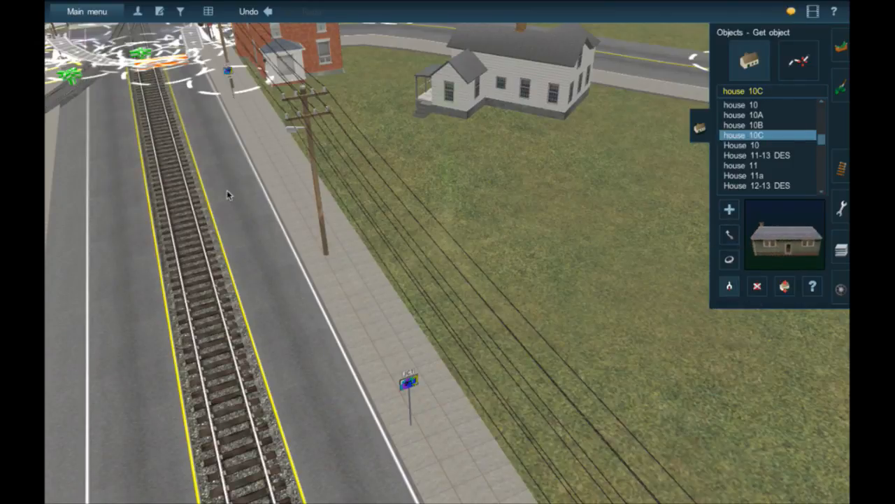
right_click_drag(228, 193, 323, 117)
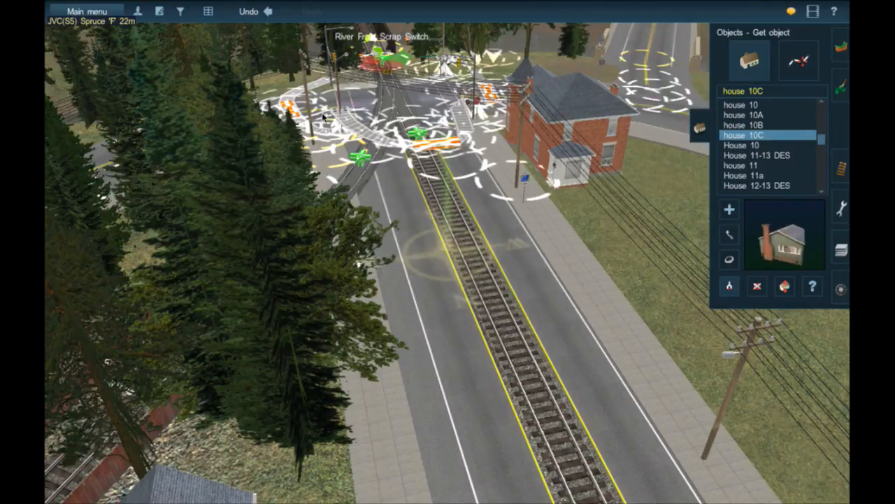
scroll(417, 131, "up", 4)
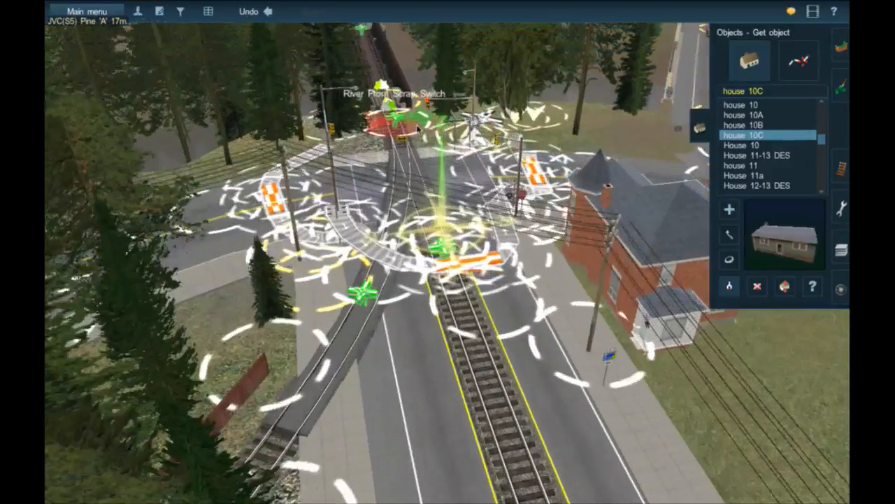
scroll(418, 130, "down", 3)
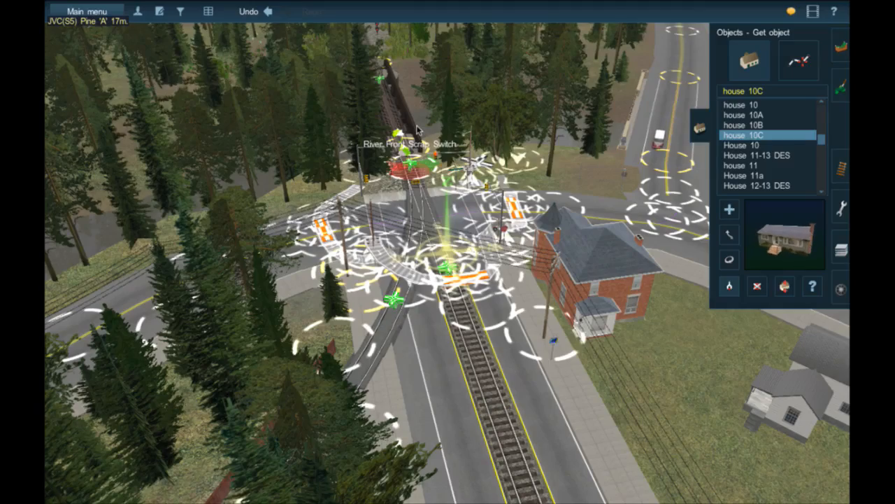
right_click(415, 123)
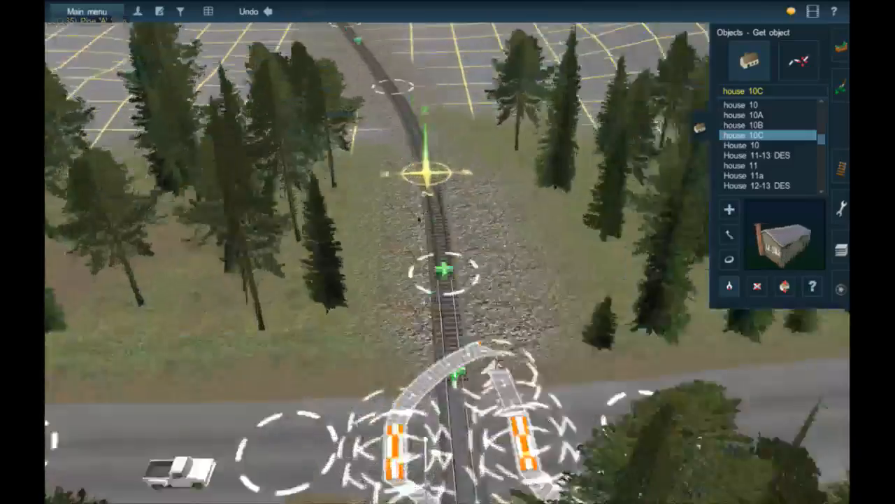
right_click(419, 216)
right_click(430, 143)
right_click(594, 212)
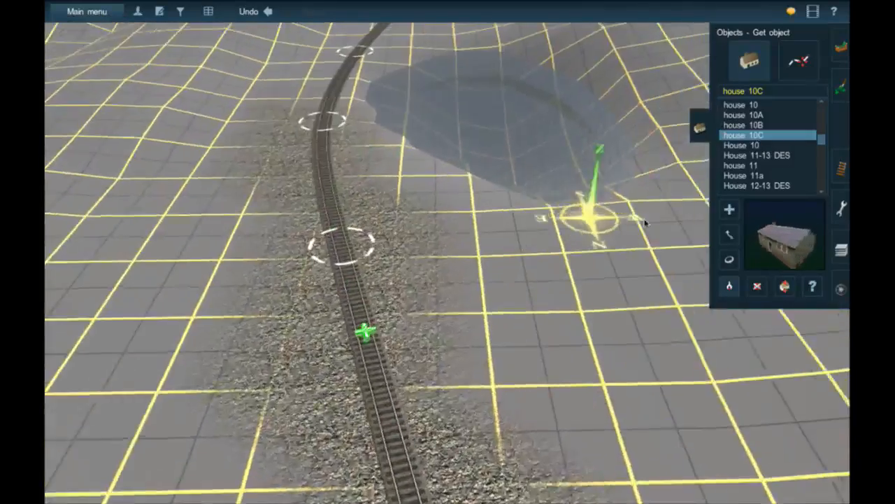
right_click(669, 210)
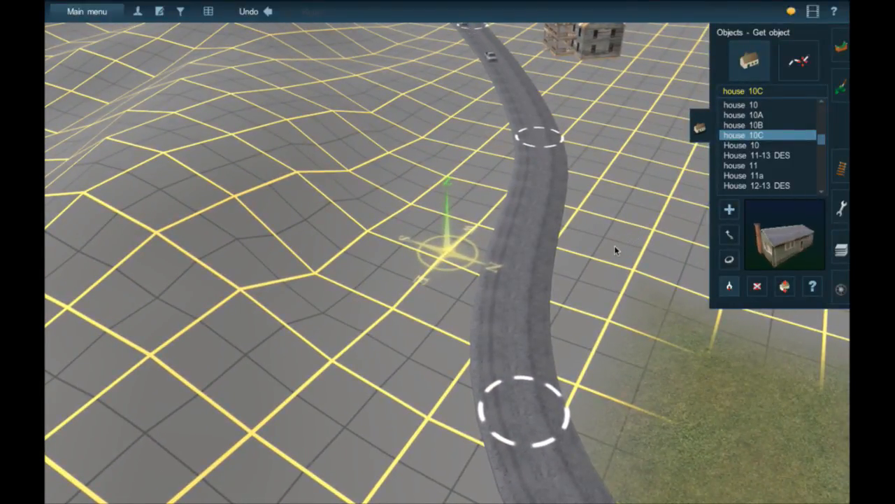
right_click(599, 258)
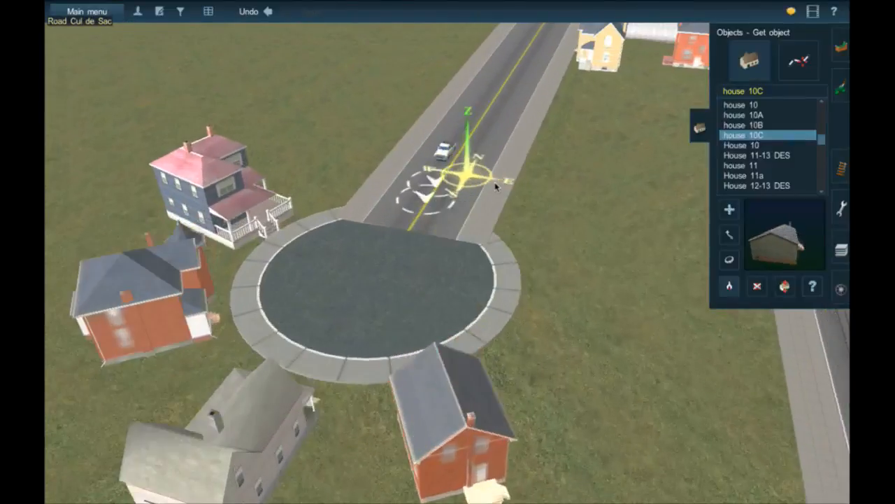
right_click_drag(496, 187, 419, 215)
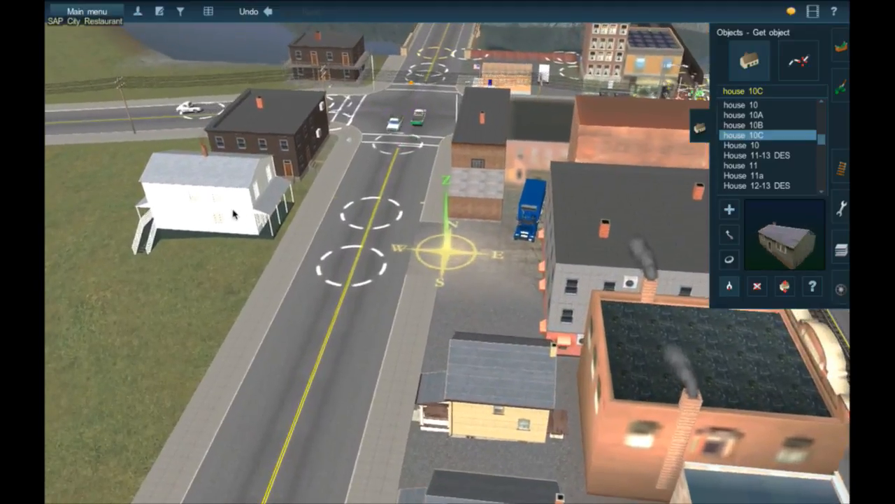
left_click(234, 213)
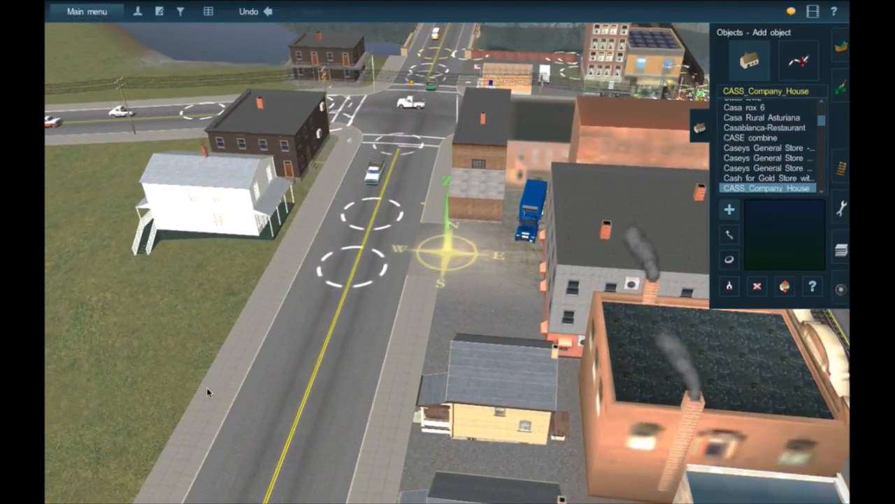
Try the CASS_Company_House on the empty lot at the cul-de-sac beside the red brick house, and delete it again.
right_click_drag(207, 389, 457, 227)
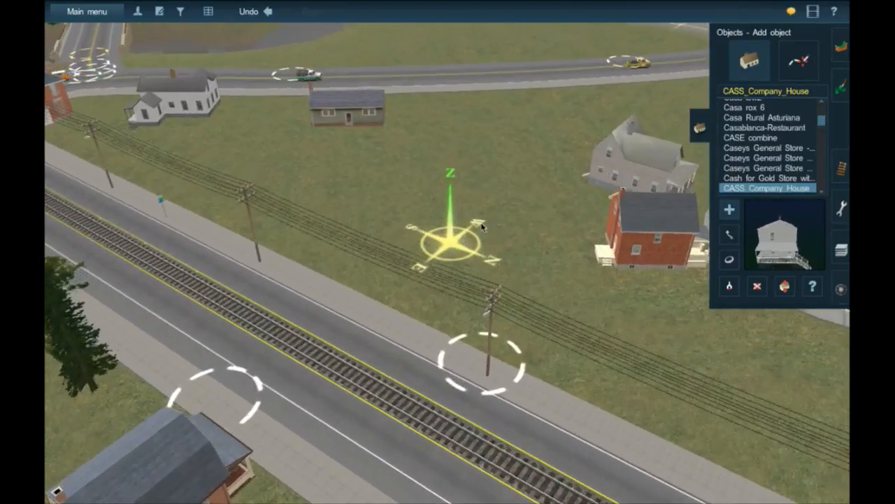
right_click(555, 246)
right_click(567, 267)
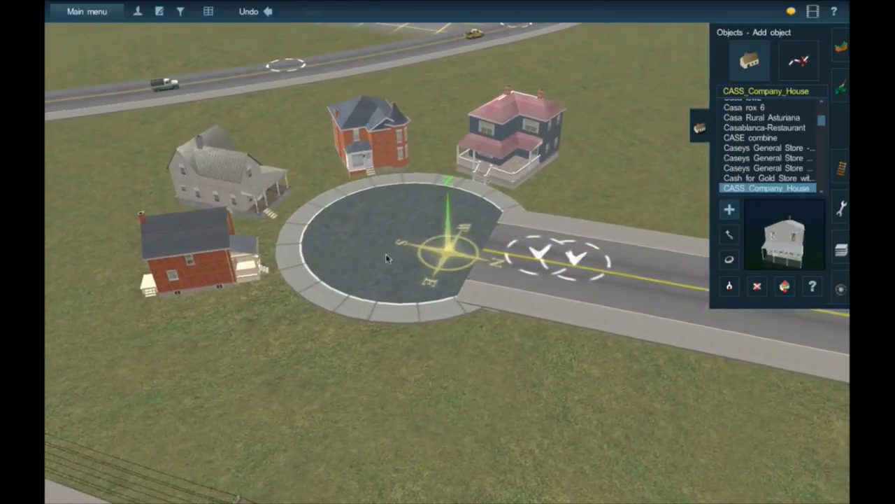
right_click(409, 237)
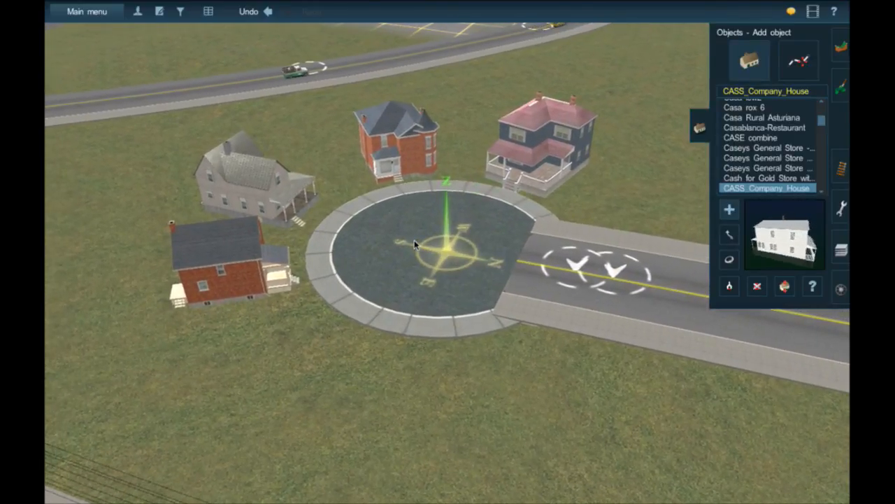
key("Left")
key("Up")
key("Up")
key("Left")
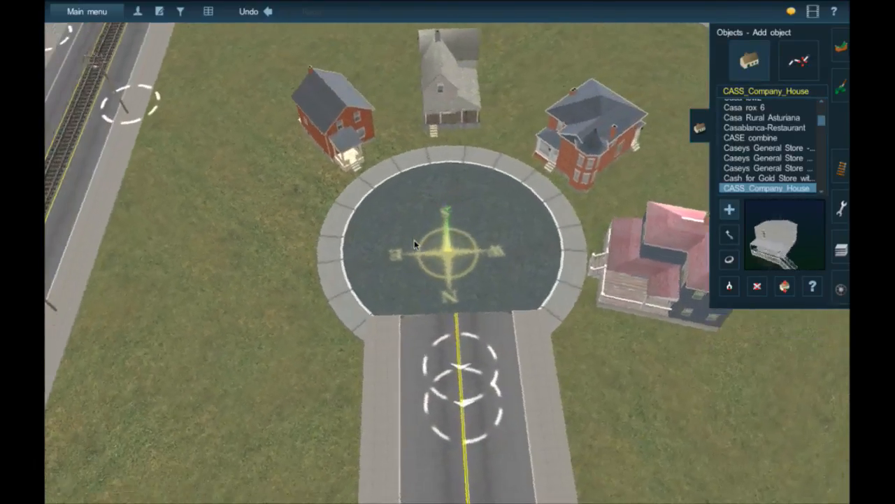
right_click(399, 142)
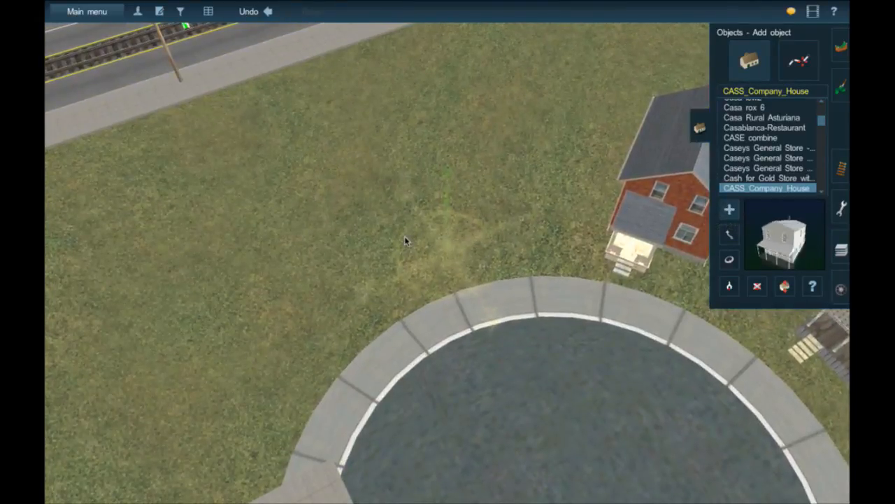
left_click(431, 234)
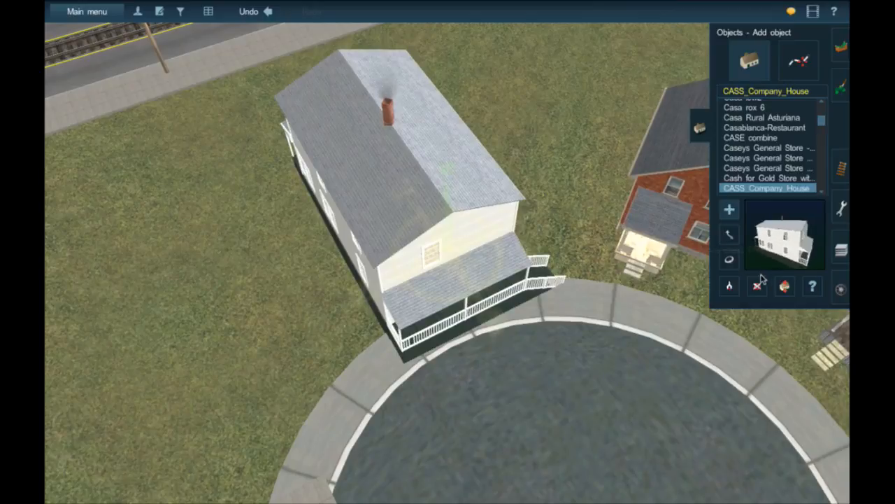
key("d")
left_click(442, 266)
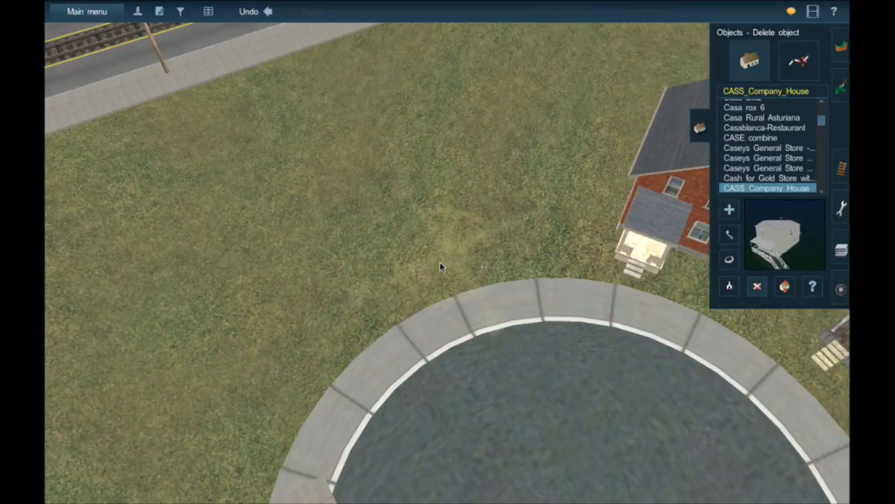
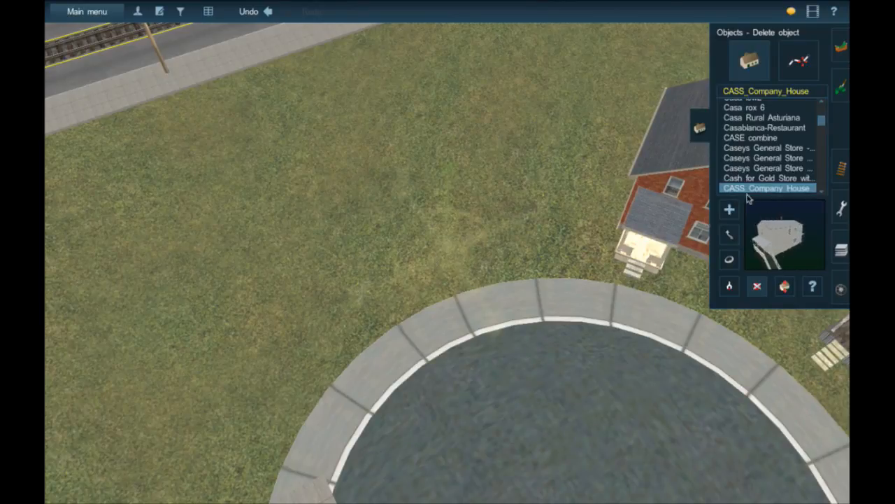
Look through the object list from CASS_Company_House onward for another house model, previewing CAT950G logger along the way.
scroll(767, 180, "down", 3)
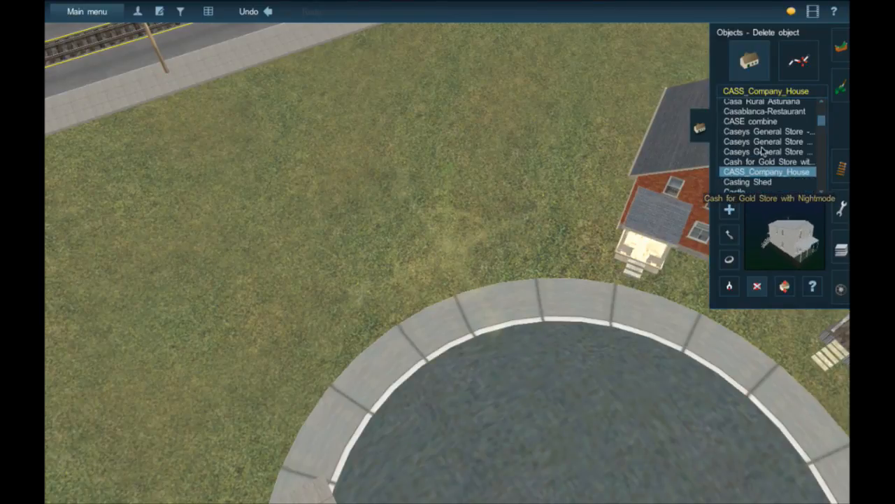
scroll(752, 161, "down", 2)
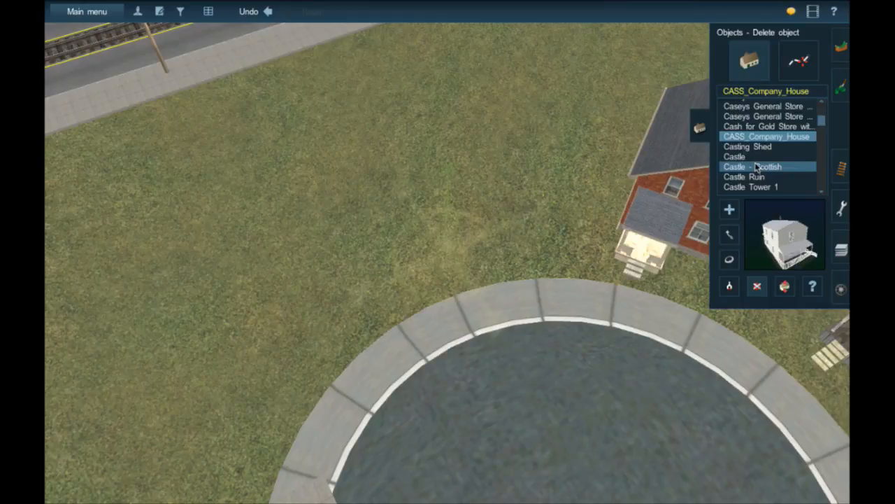
scroll(745, 180, "down", 4)
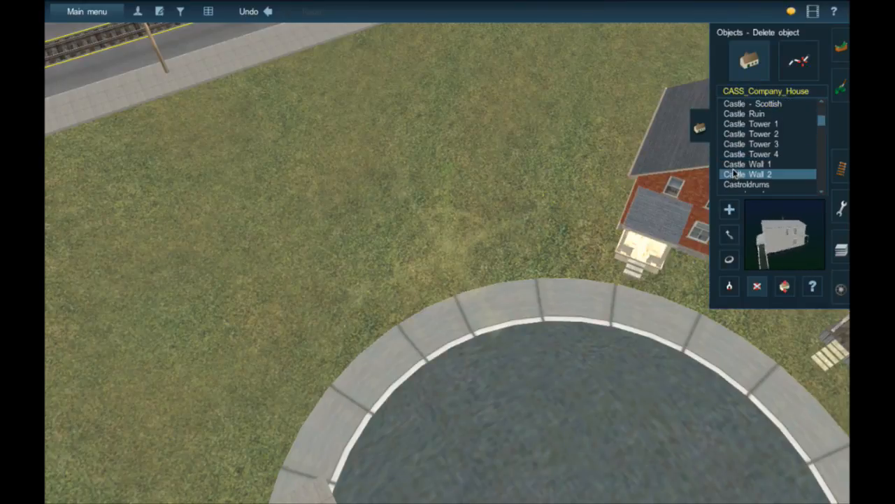
scroll(761, 169, "down", 1)
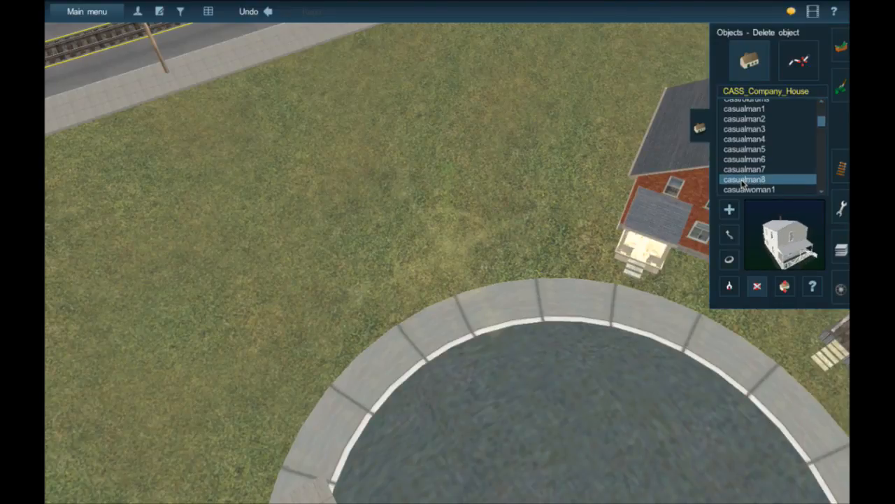
scroll(759, 183, "down", 2)
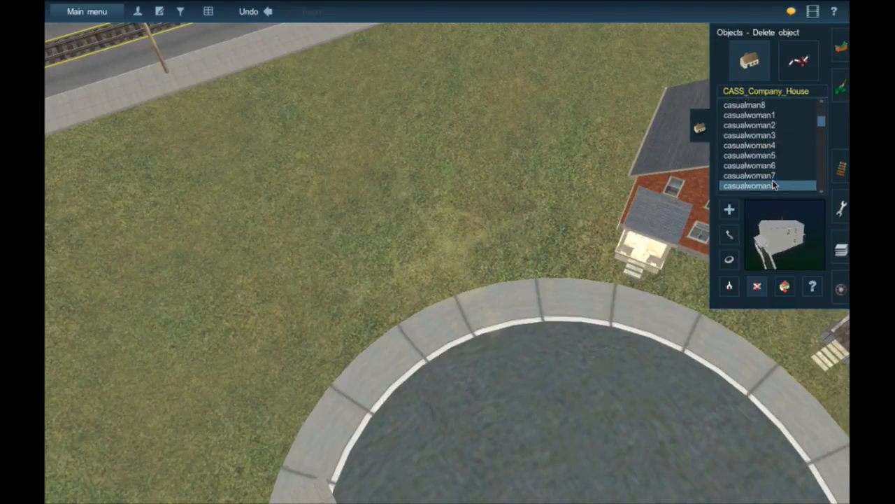
scroll(773, 184, "down", 1)
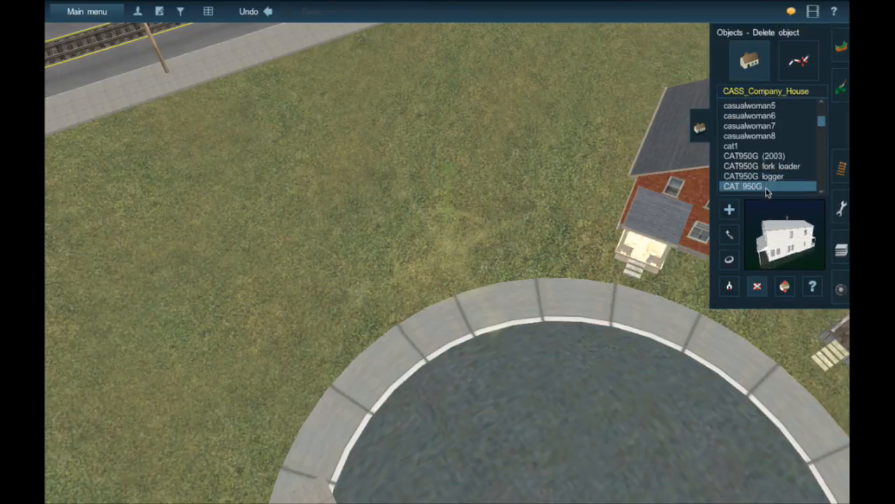
scroll(768, 189, "down", 1)
left_click(772, 142)
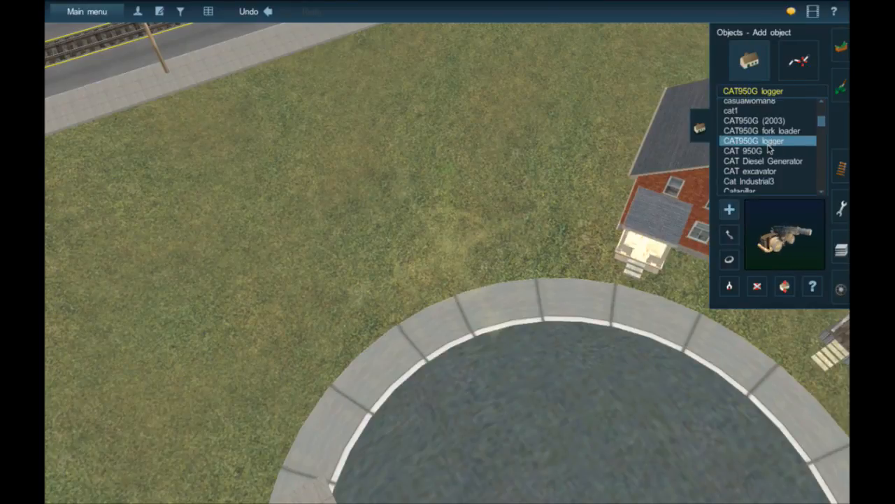
scroll(767, 158, "down", 1)
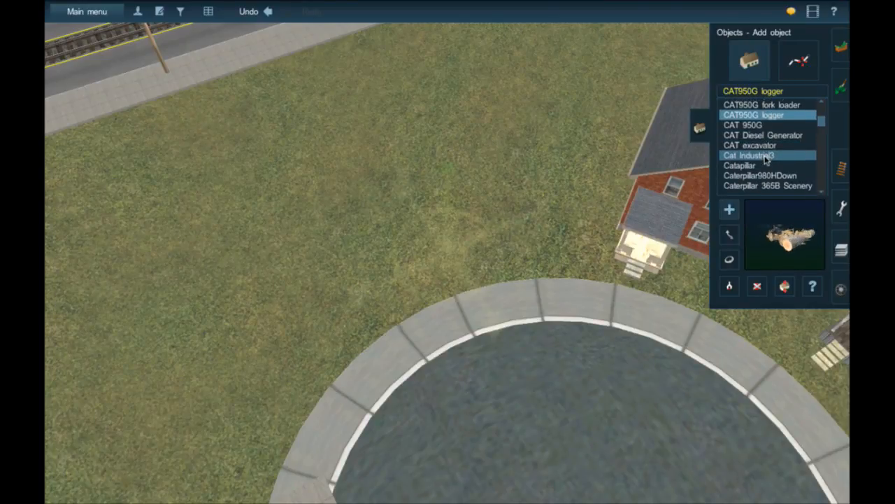
scroll(767, 159, "down", 5)
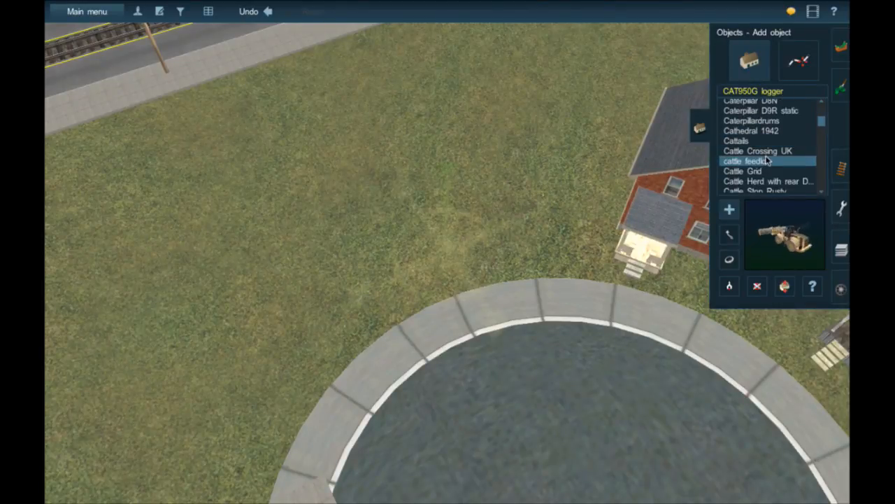
scroll(766, 161, "down", 3)
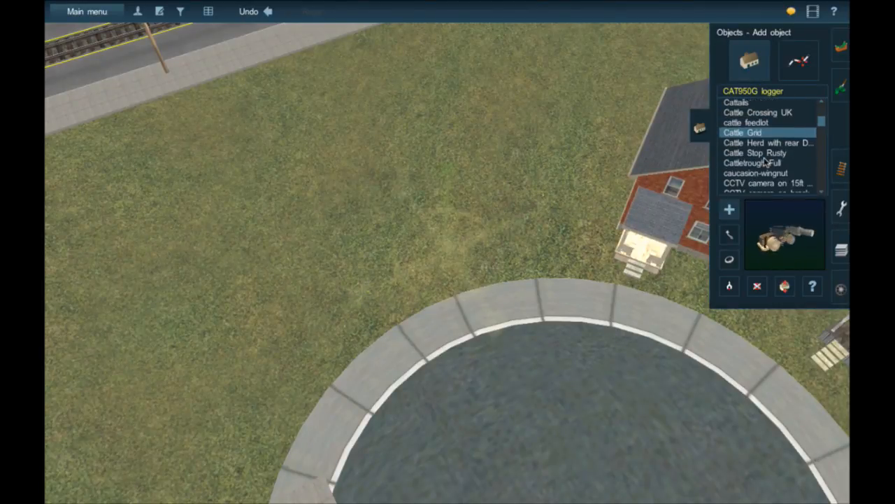
scroll(764, 160, "down", 7)
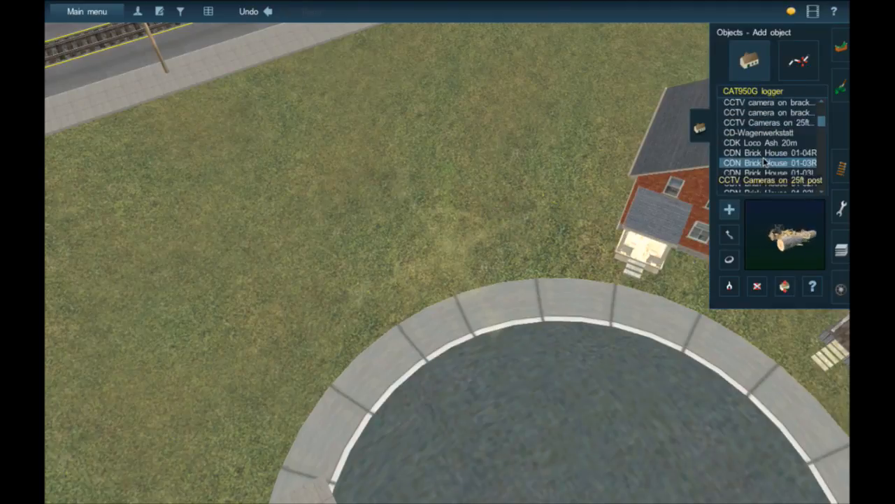
Preview the CDN Brick House 02-04R and CDN Brick House 01-01L models.
scroll(765, 159, "up", 2)
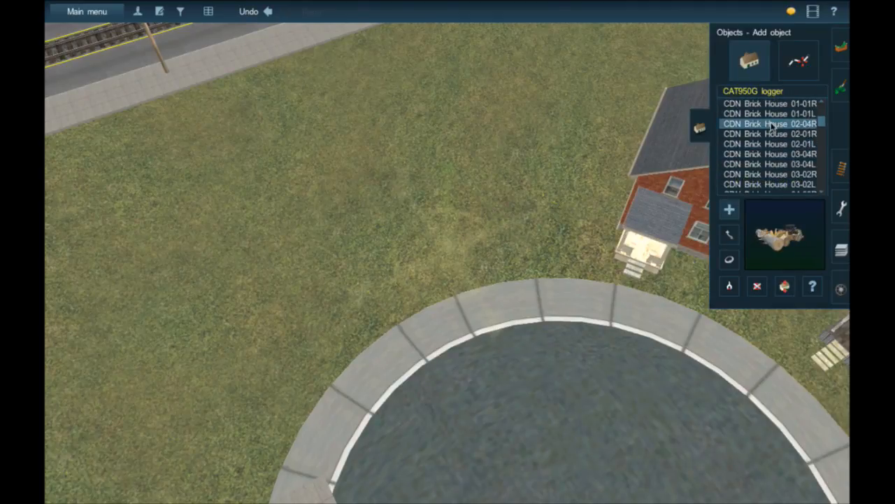
left_click(774, 123)
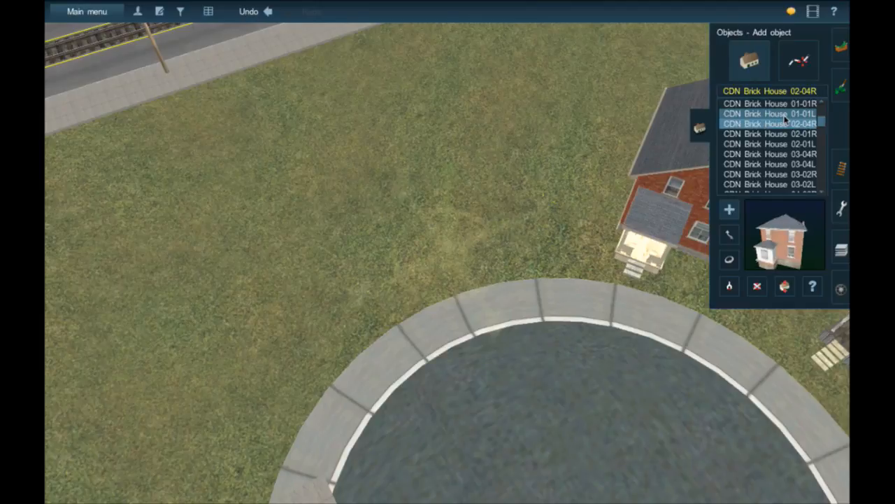
left_click(784, 113)
scroll(785, 119, "up", 5)
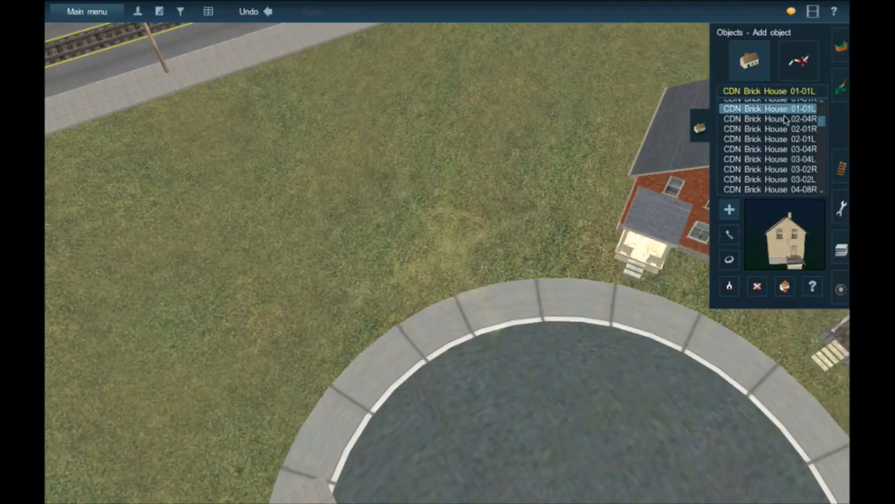
scroll(784, 120, "up", 10)
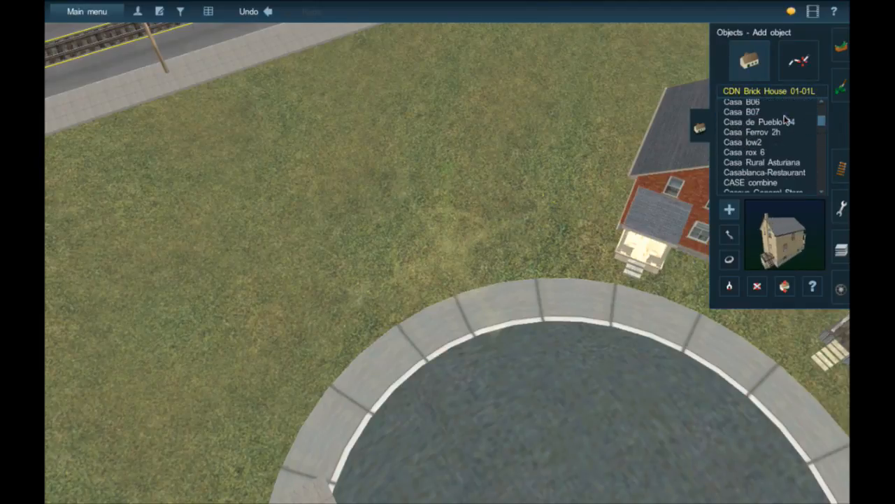
Search the objects for "house" and preview House-Wood-2-Level-29 and House-Wood-2-Level-14.
left_click(747, 91)
type("house")
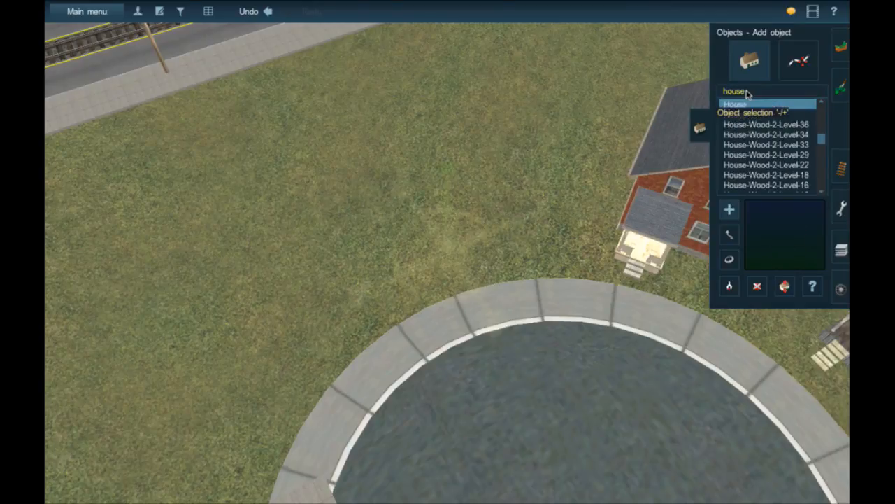
left_click(799, 156)
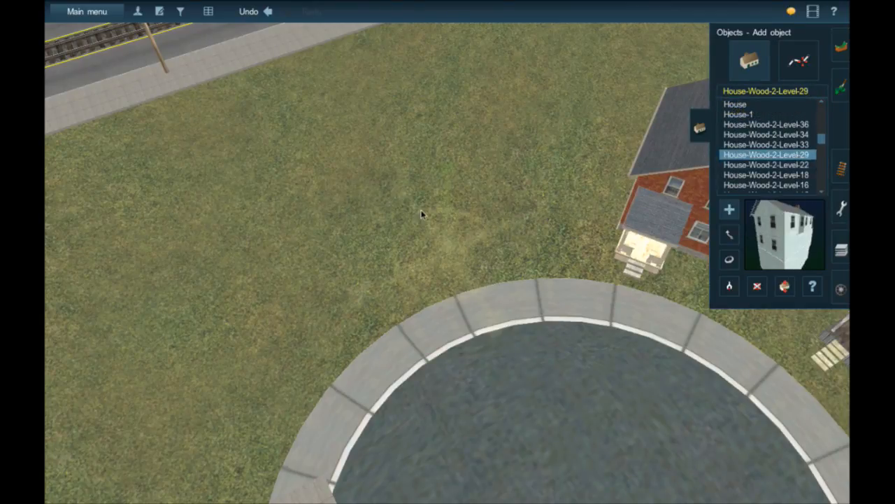
scroll(790, 168, "down", 3)
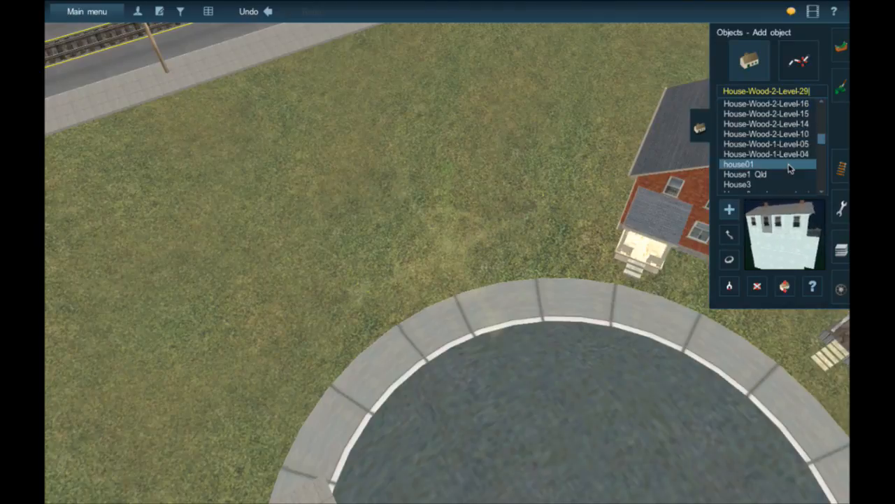
left_click(772, 121)
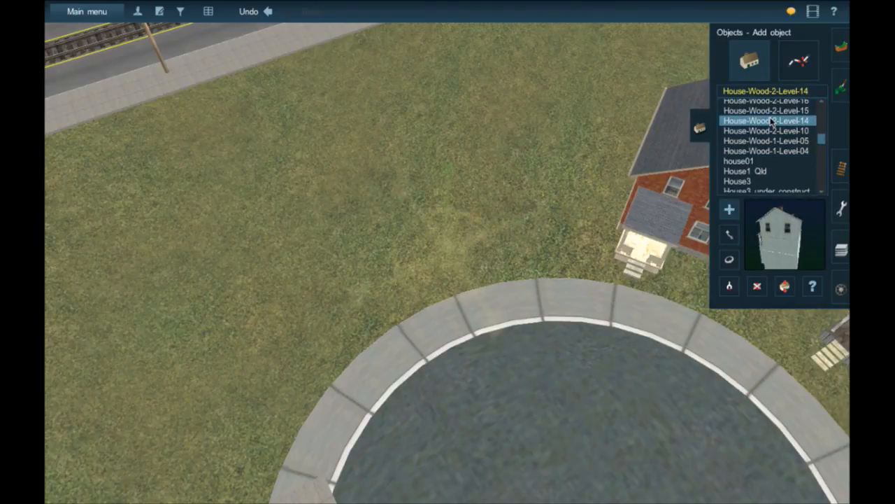
scroll(763, 144, "down", 1)
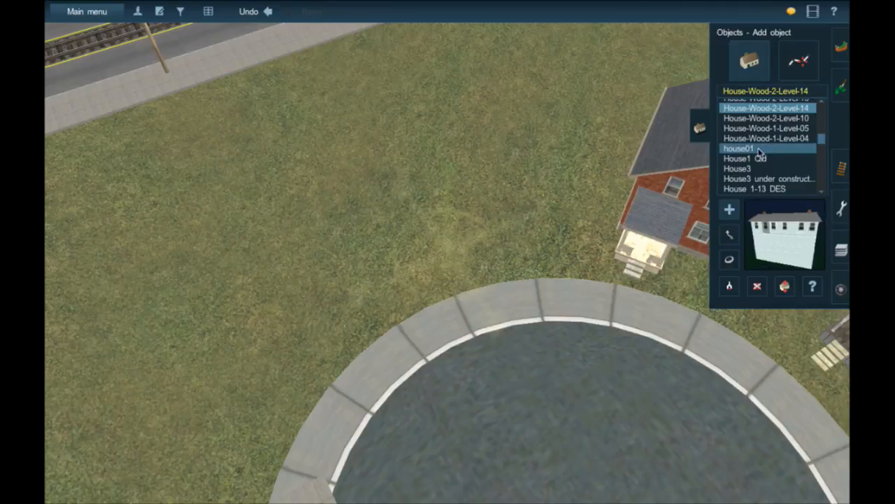
scroll(761, 152, "down", 1)
Try House3 on the empty lot beside the red brick house, rotating its front toward the cul-de-sac, and delete it again.
left_click(761, 161)
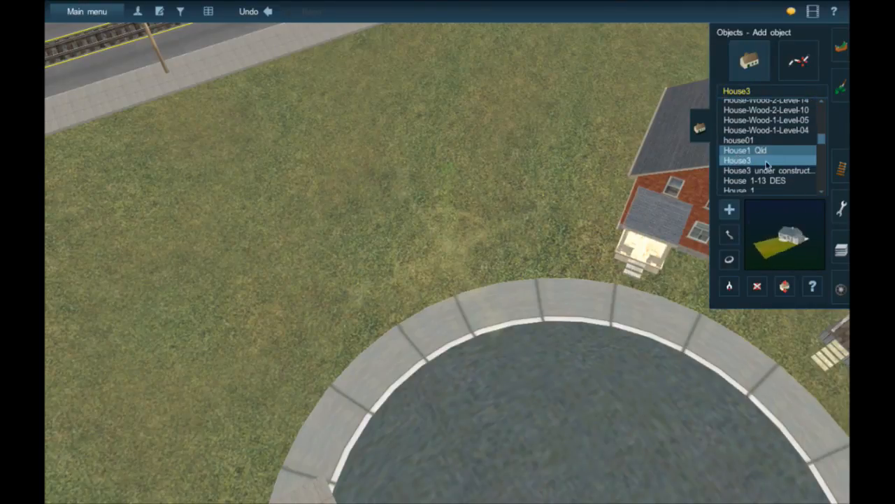
scroll(773, 166, "down", 1)
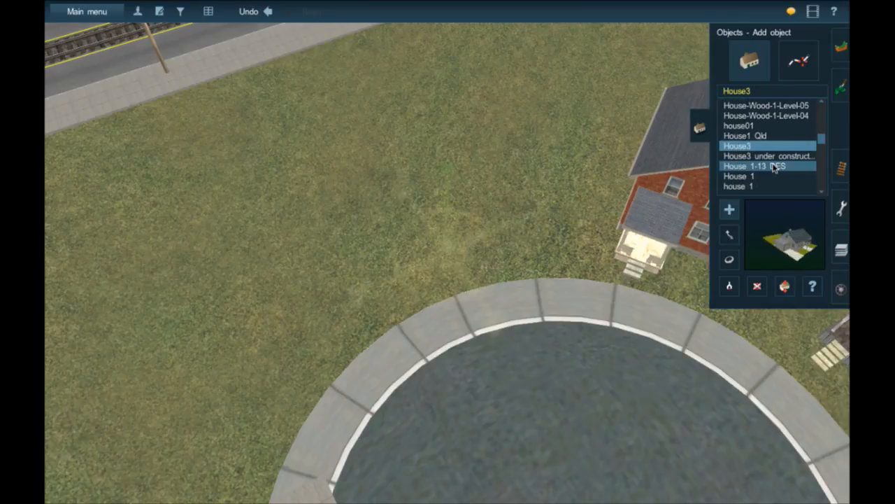
left_click(459, 218)
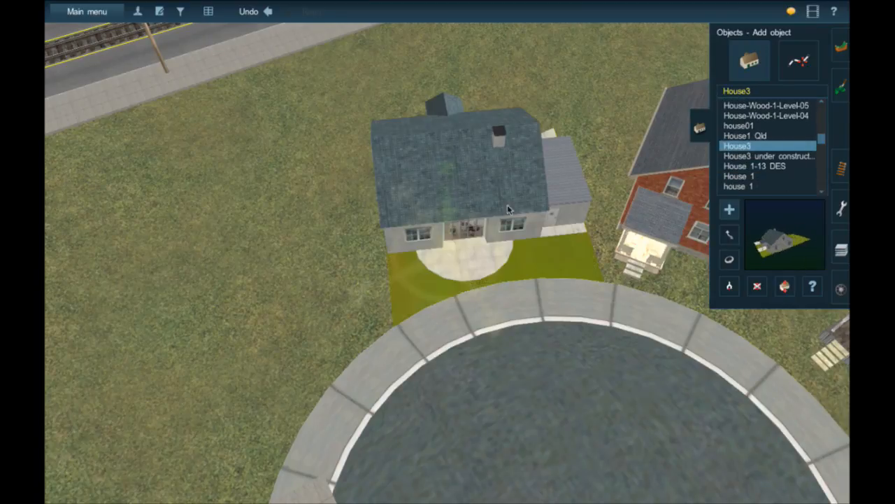
key("r")
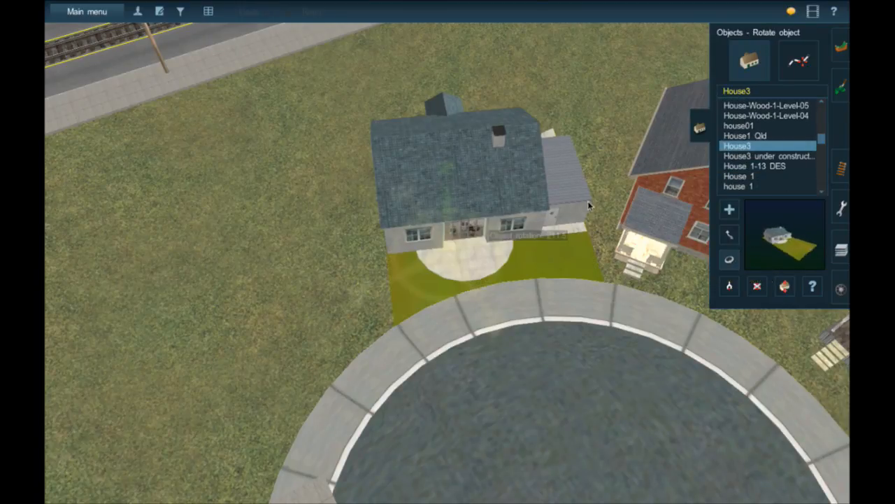
left_click_drag(584, 206, 649, 200)
left_click(761, 287)
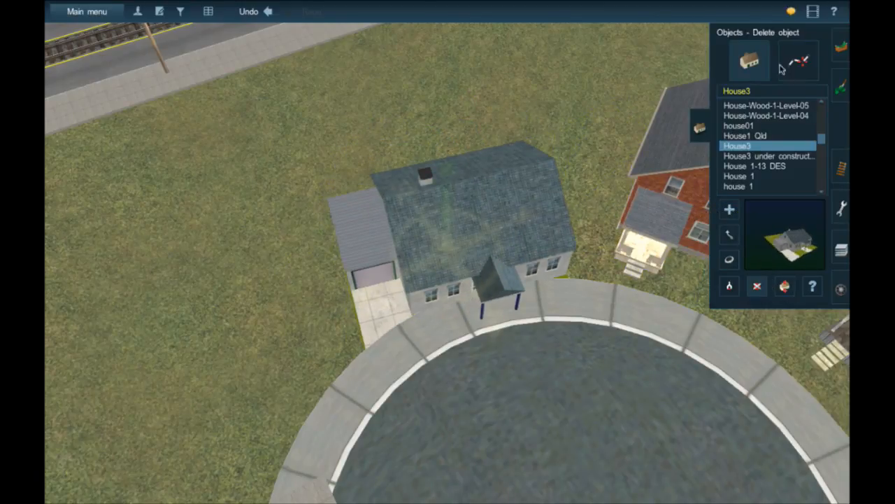
left_click(476, 266)
Place House 1-13 DES on the grass between the railway street and the cul-de-sac, near where the road enters the circle.
left_click(772, 167)
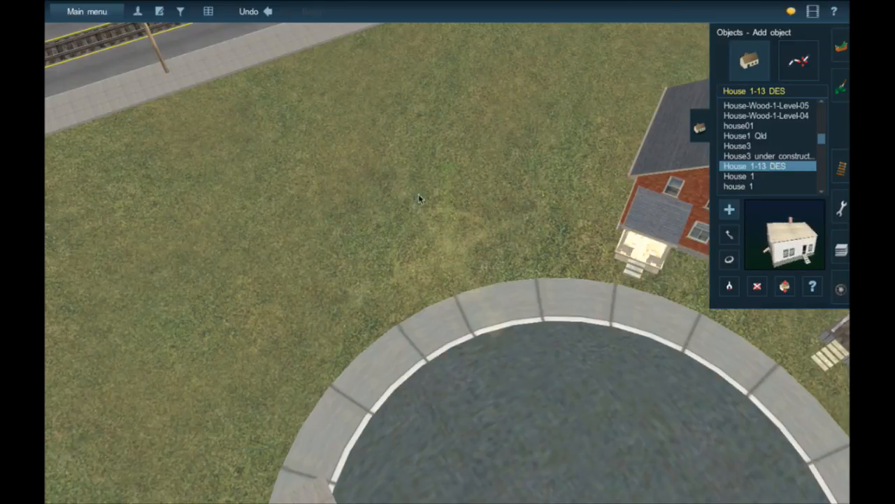
right_click(363, 193)
right_click_drag(349, 258, 443, 232)
scroll(448, 241, "down", 3)
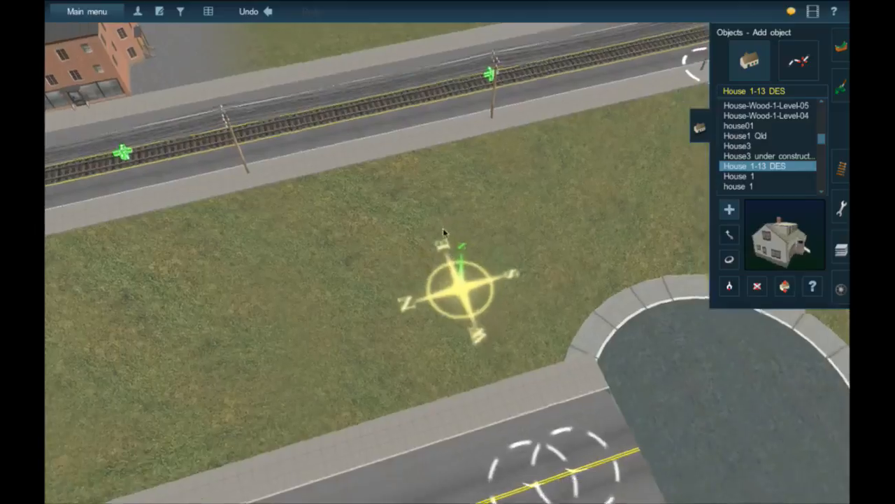
right_click(444, 231)
right_click(449, 201)
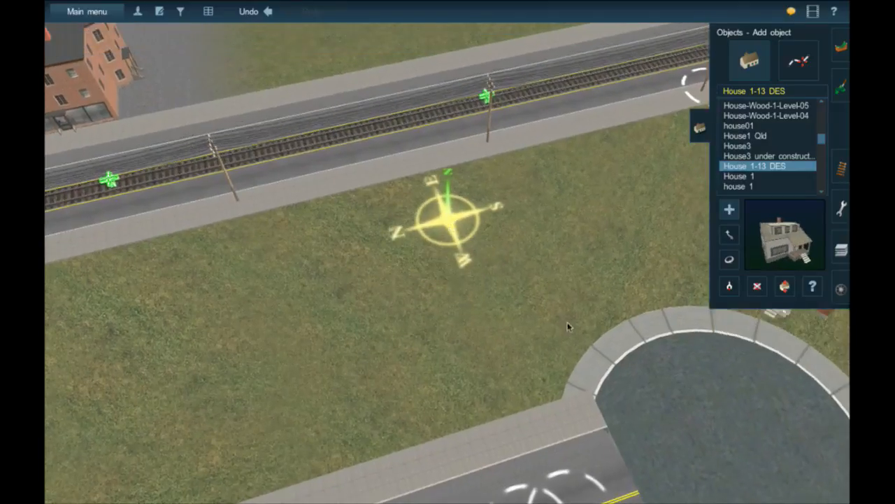
right_click(535, 311)
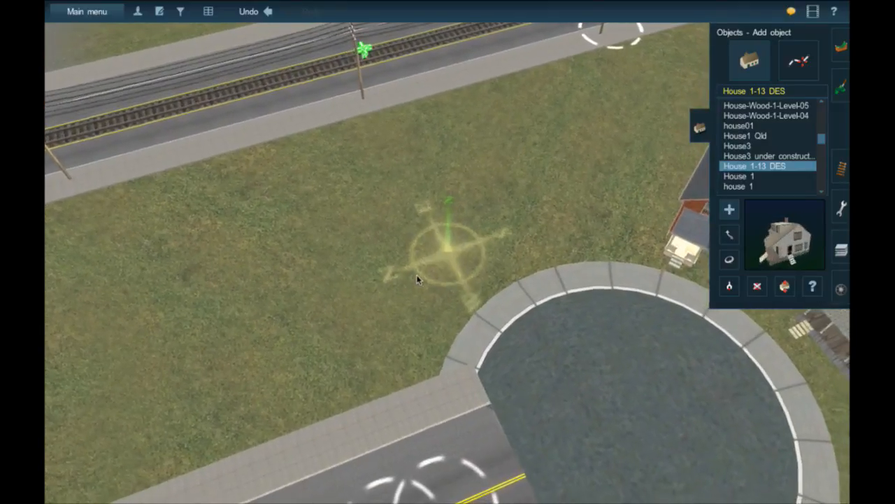
left_click(418, 278)
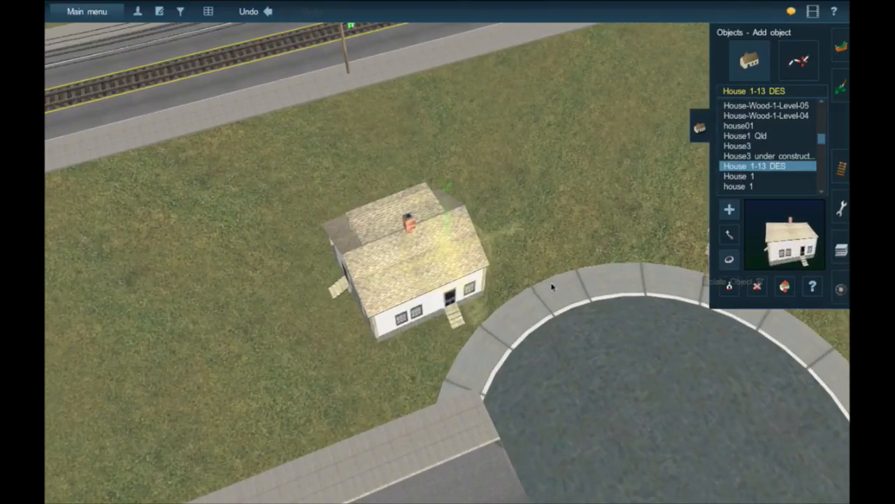
Rotate House 1-13 DES to about 29° so its porch faces the cul-de-sac, and move it slightly toward the entrance road.
left_click(730, 258)
mouse_move(433, 266)
left_mouse_down()
mouse_move(571, 256)
mouse_move(442, 280)
left_mouse_up()
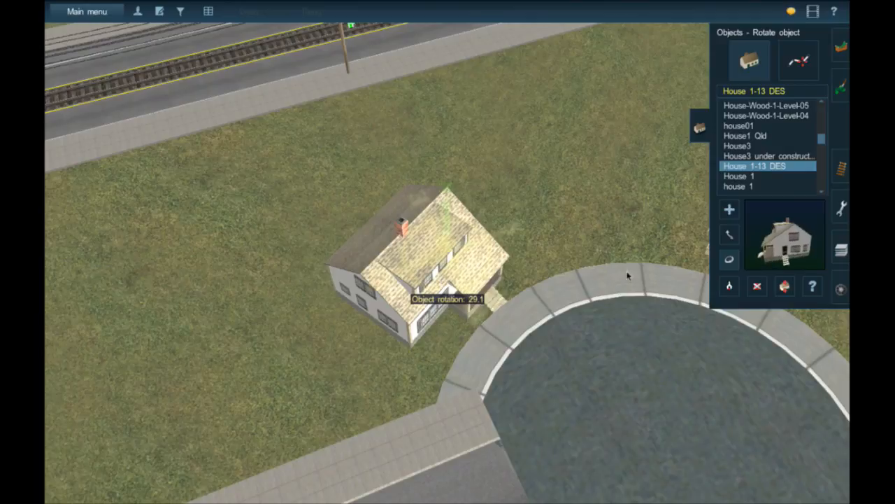
left_click(729, 234)
left_click_drag(426, 285, 407, 302)
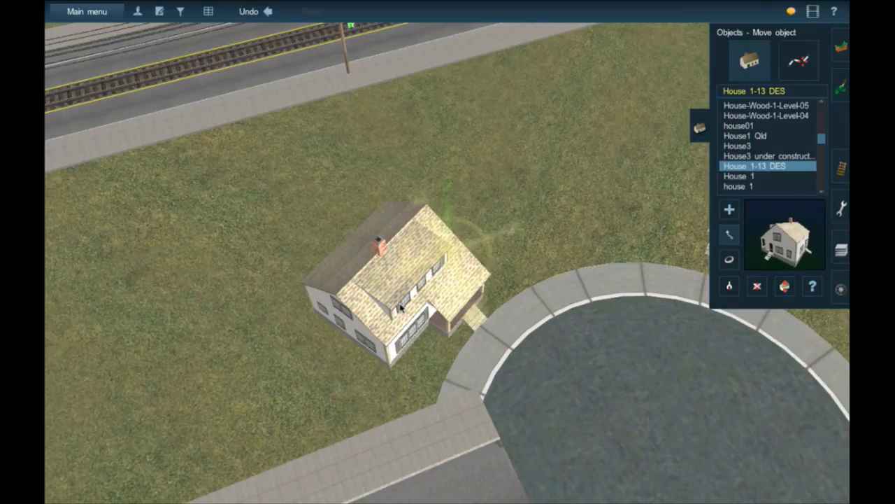
key("Down")
key("Right")
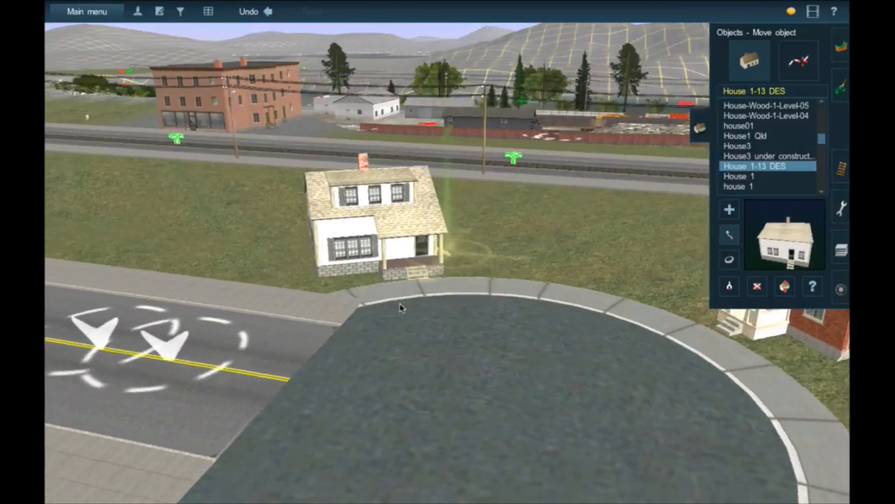
key("Up")
key("Right")
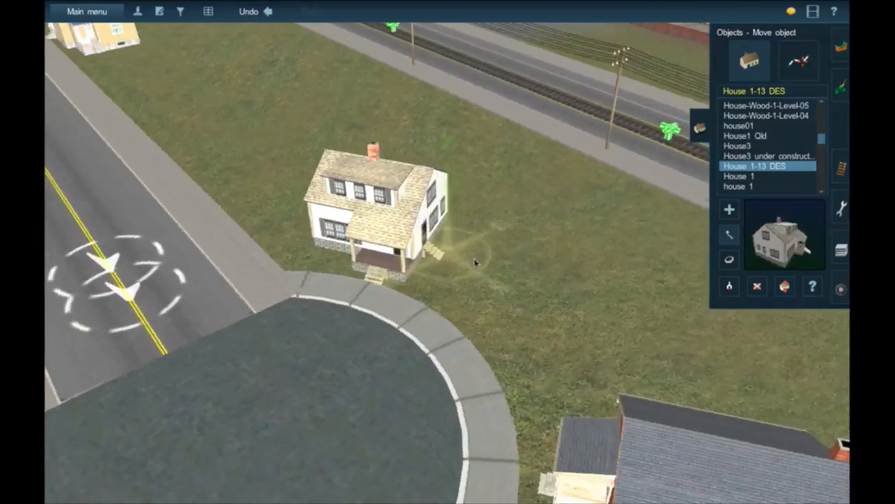
key("Right")
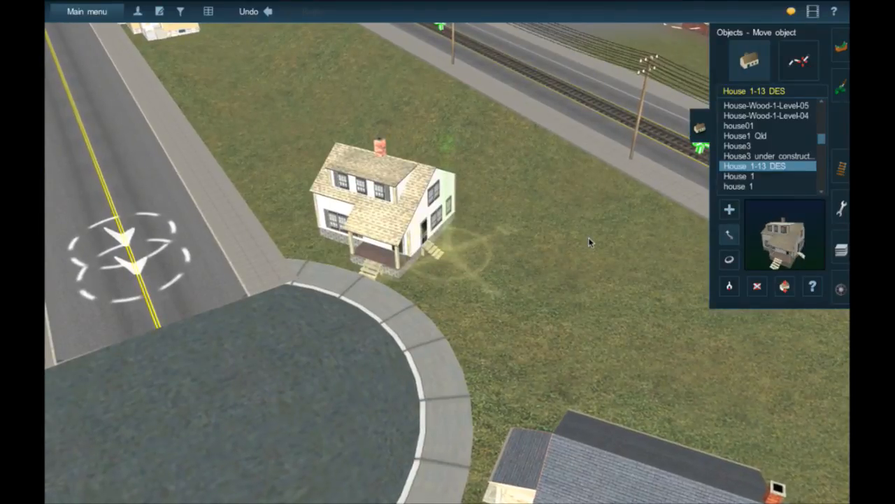
Preview House 2-13 DES, House 2a and House 2b as candidates for the empty grass beside the cul-de-sac.
key("Up")
right_click(480, 315)
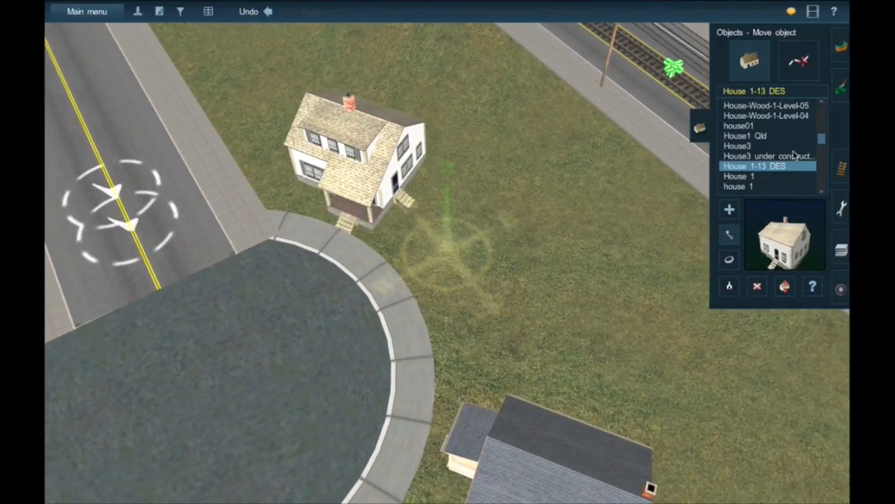
scroll(791, 160, "down", 5)
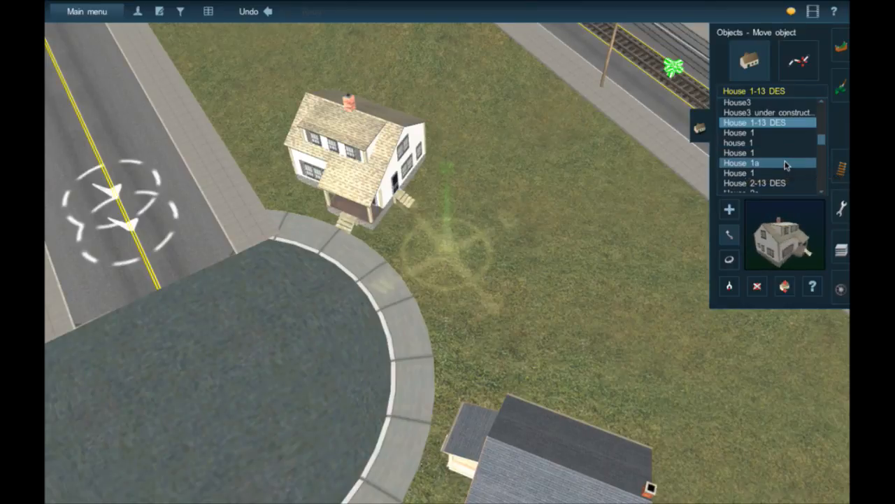
scroll(786, 165, "down", 1)
left_click(785, 163)
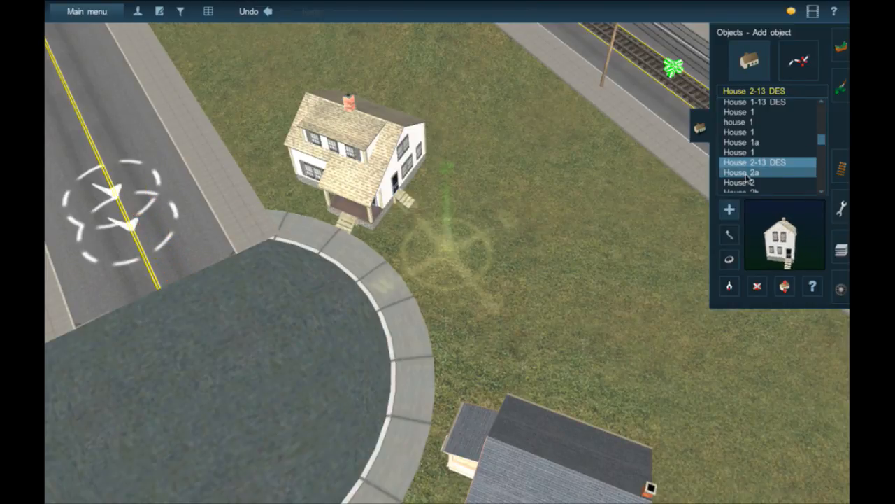
left_click(762, 172)
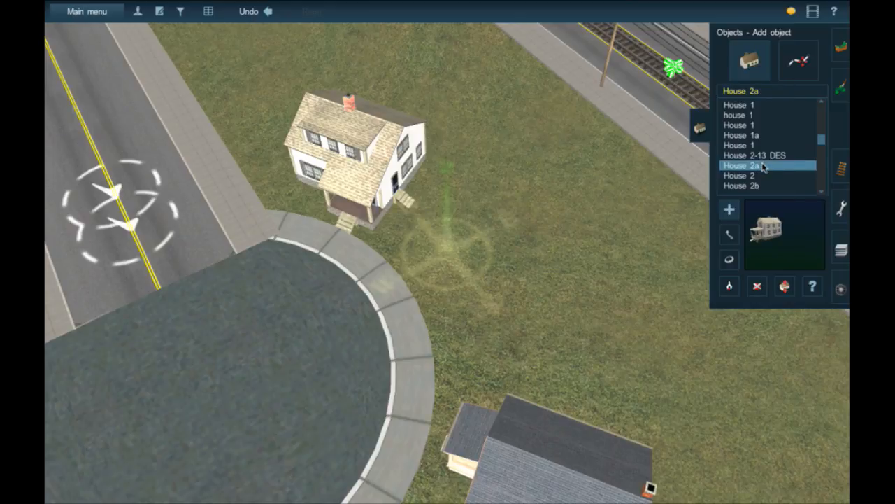
scroll(760, 170, "down", 2)
left_click(762, 172)
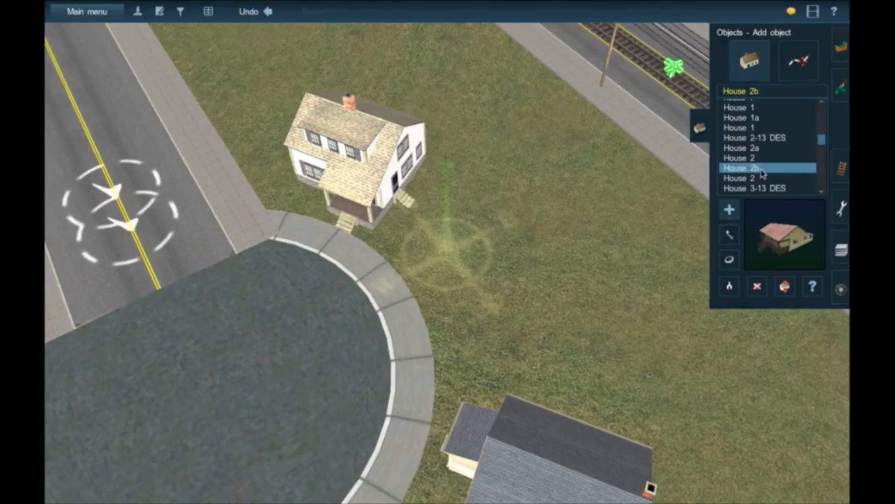
scroll(769, 174, "down", 1)
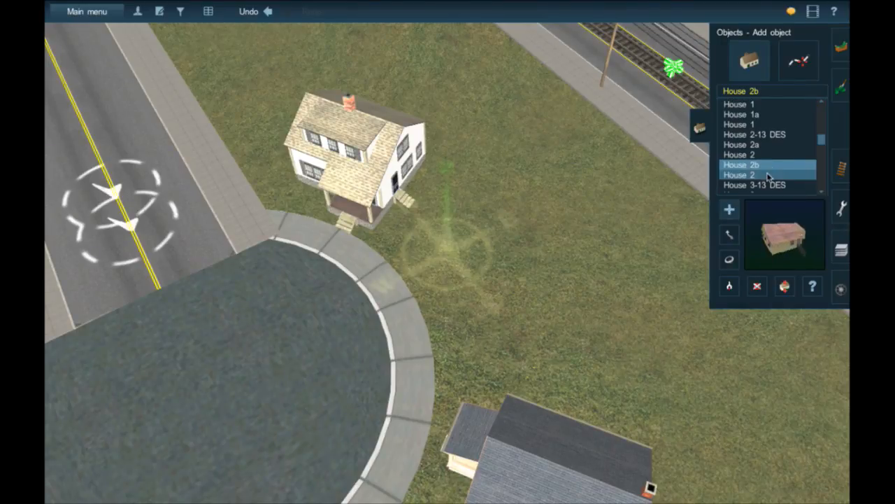
Preview House 3-13 DES, House 3a and both House 3 models in the object list.
key("Down")
key("Down")
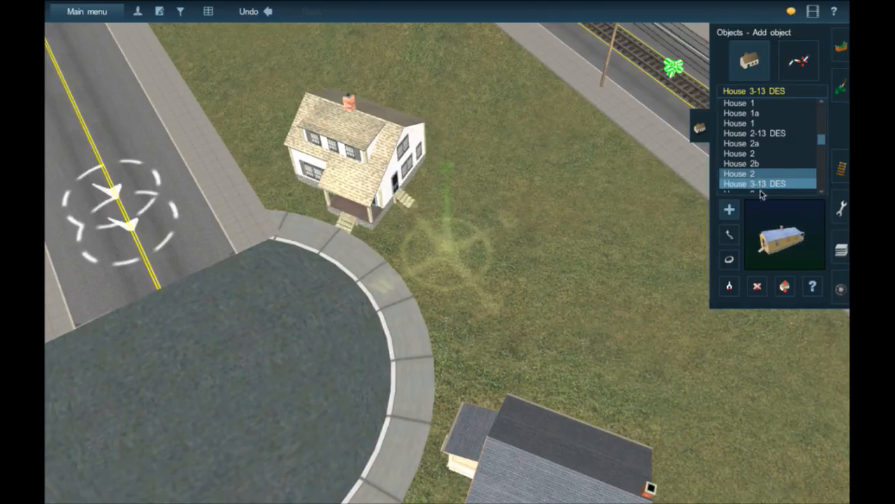
scroll(760, 177, "down", 2)
left_click(760, 174)
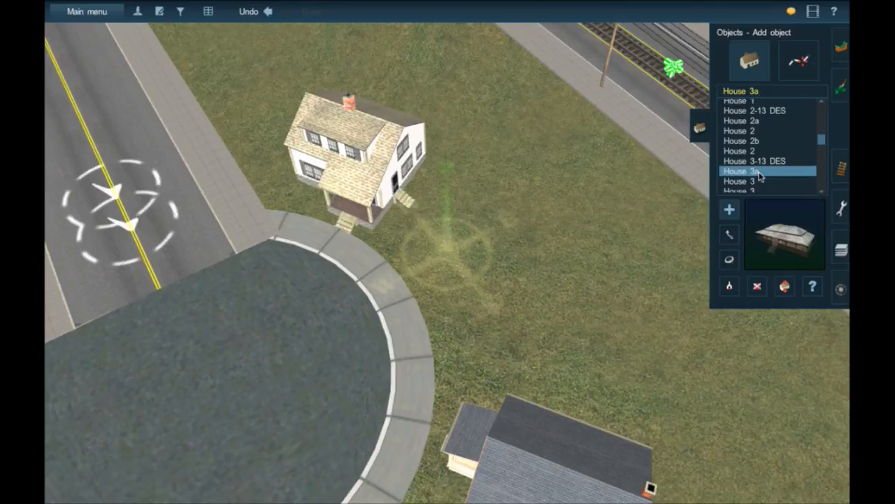
scroll(760, 176, "down", 1)
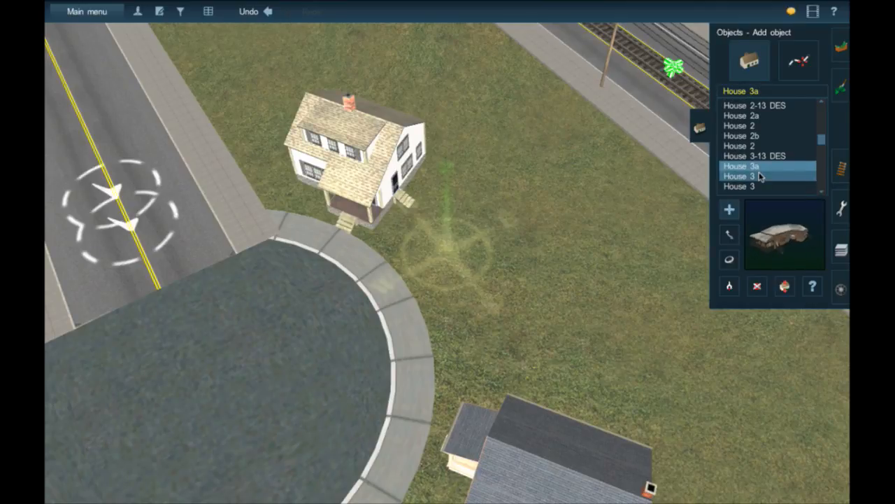
left_click(761, 177)
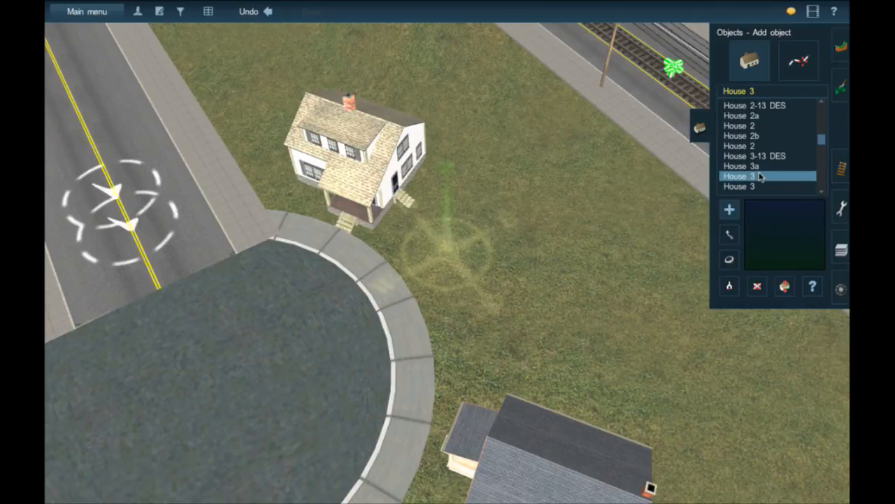
scroll(761, 177, "down", 1)
left_click(760, 177)
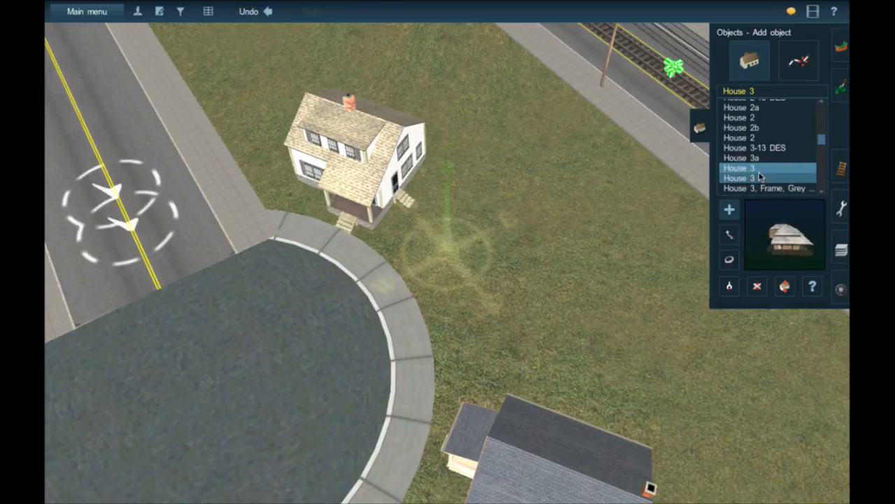
Preview House 4-13 DES, House 04 and House 4, Frame, Old Brown Siding DES for the lot beside the cul-de-sac.
scroll(760, 176, "down", 3)
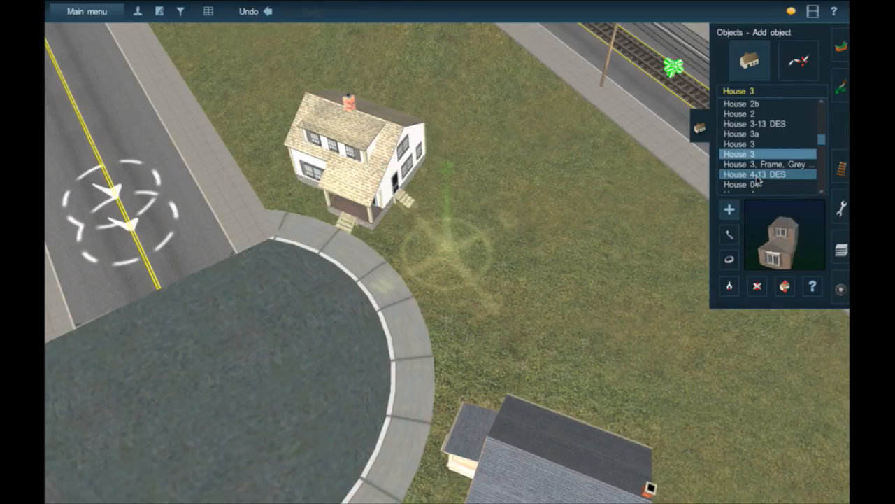
left_click(758, 175)
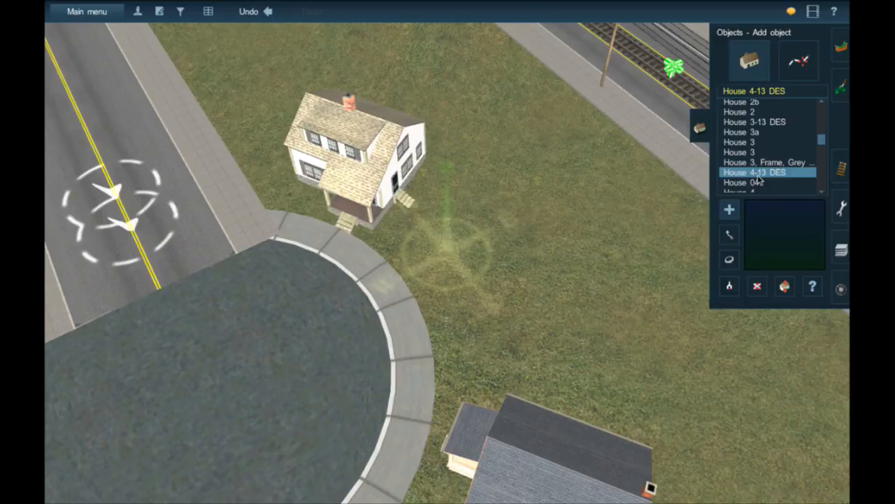
scroll(759, 180, "down", 2)
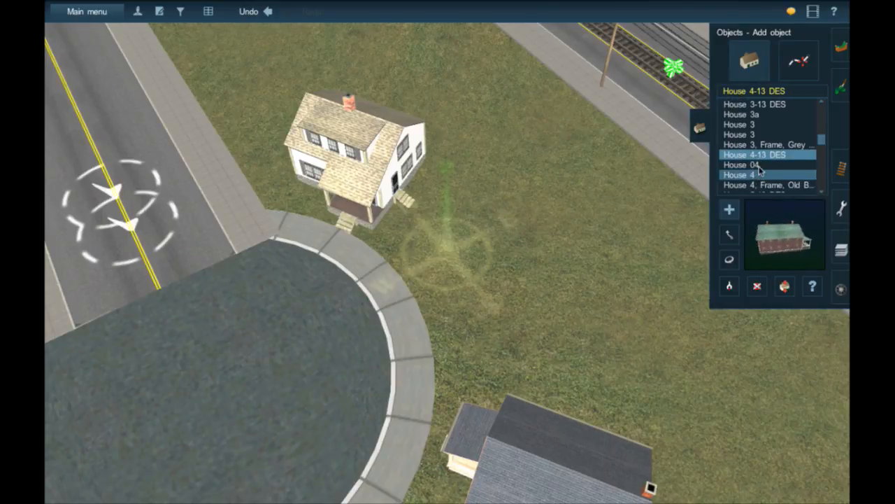
left_click(758, 168)
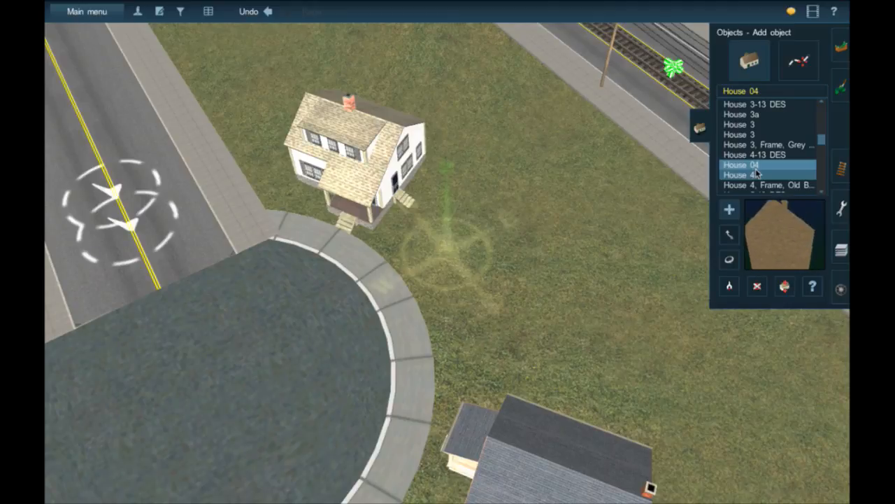
scroll(758, 173, "down", 2)
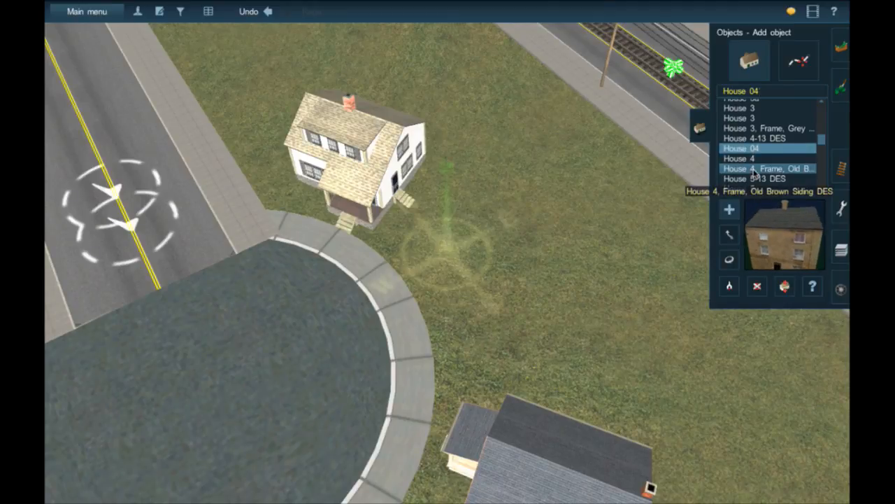
left_click(755, 170)
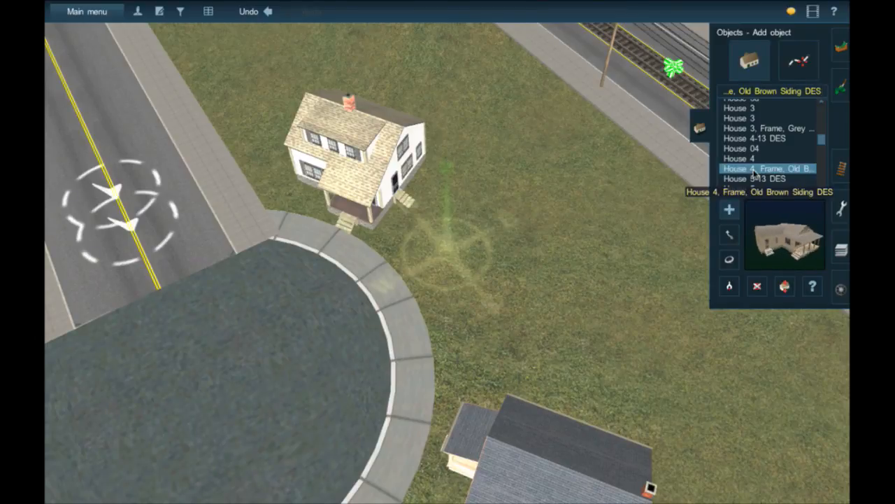
right_click(478, 277)
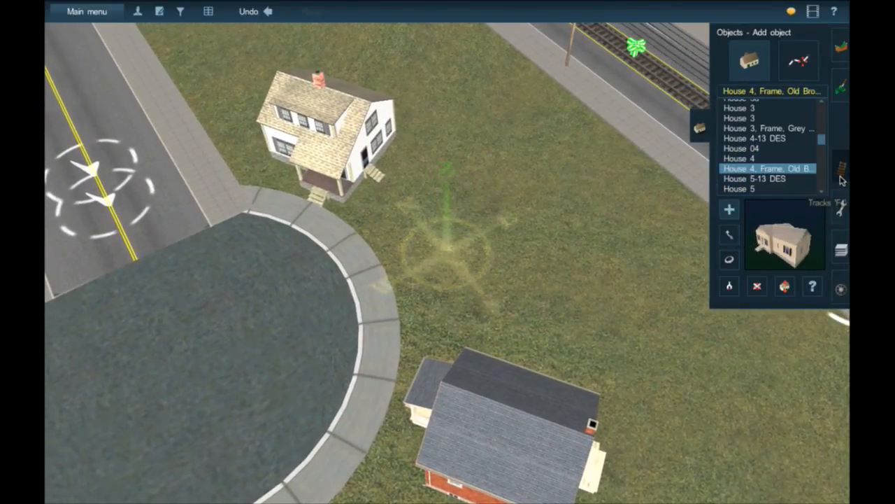
Search the trains for "IT" and place an ITC GP7 phase II locomotive on the street-running track near the scrapyard fence.
key("F5")
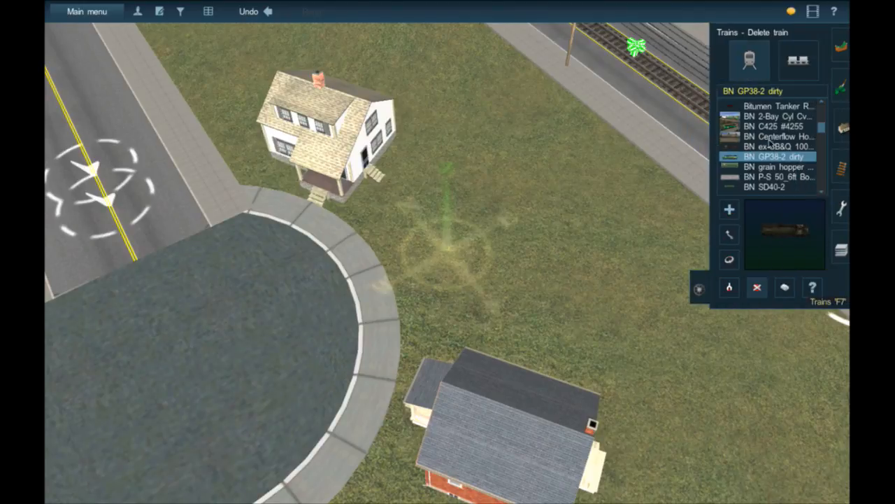
left_click(751, 92)
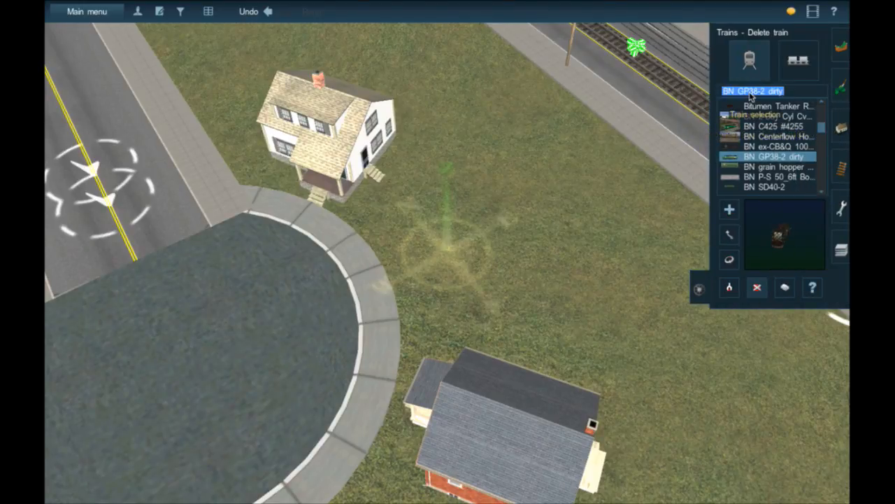
type("IT")
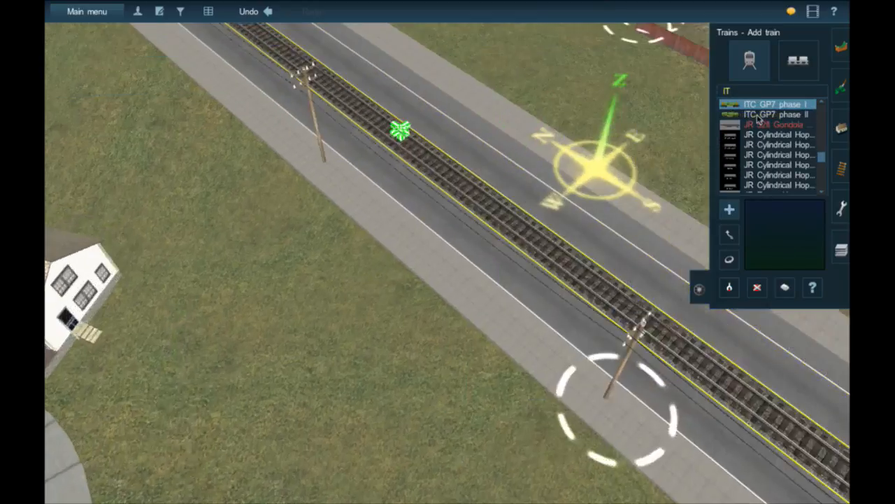
left_click(759, 115)
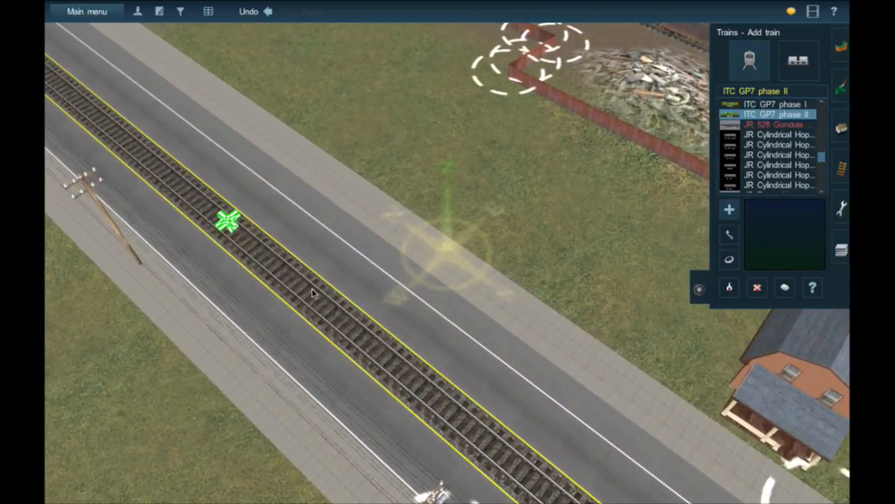
left_click(313, 293)
Examine the route map around Warren Township, River Front Scrap and the Sappi mill tracks, and return to the street-running track.
key("Down")
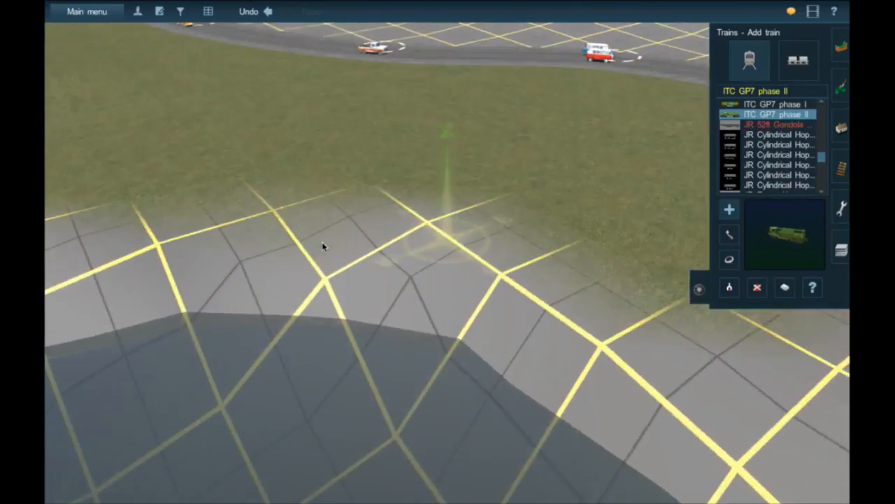
key("m")
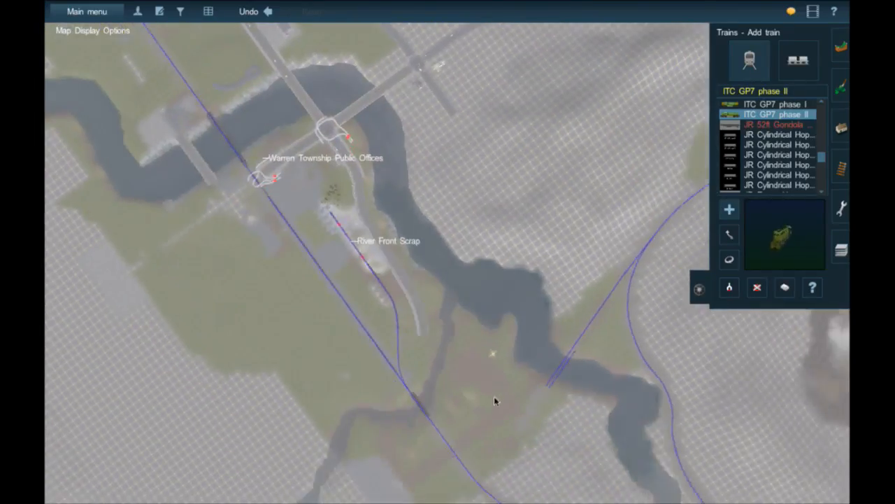
key("Down")
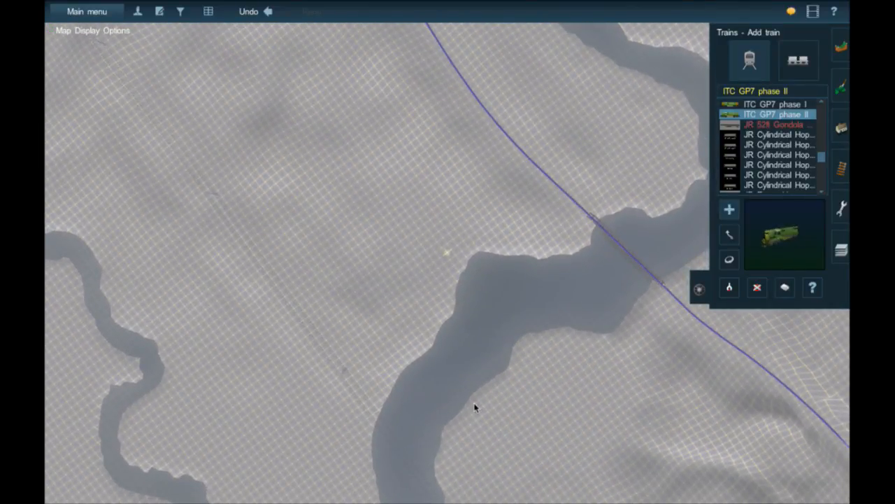
right_click(406, 394)
right_click(661, 297)
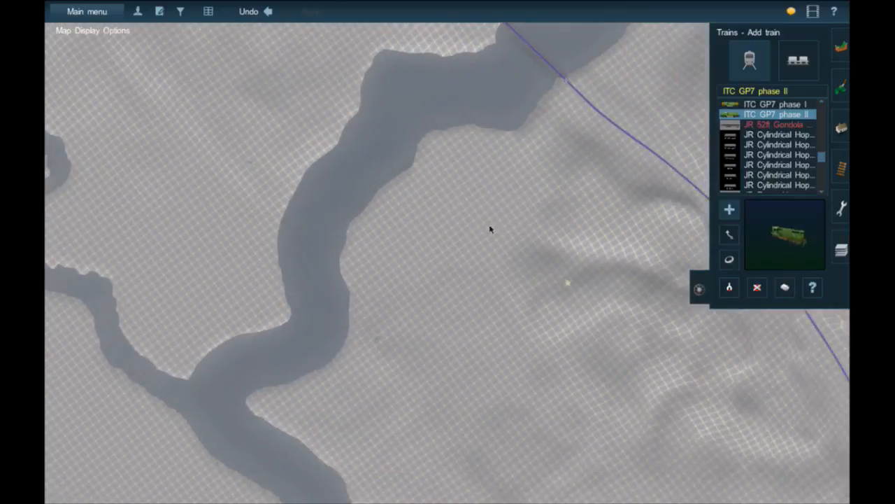
right_click(441, 184)
right_click(441, 189)
scroll(443, 201, "down", 5)
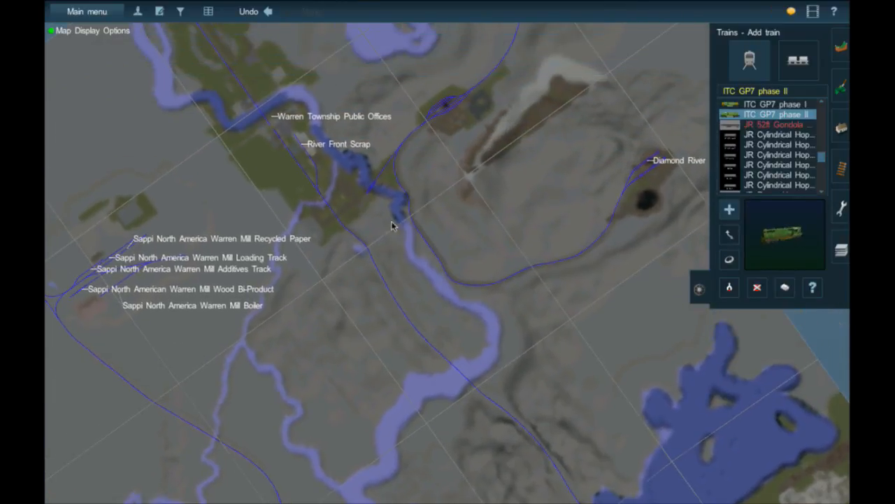
key("Up")
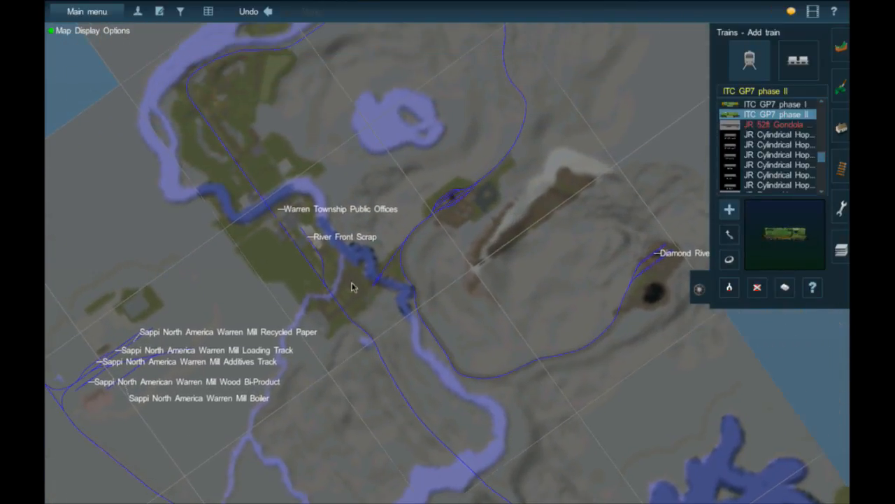
key("Left")
key("Left")
key("Down")
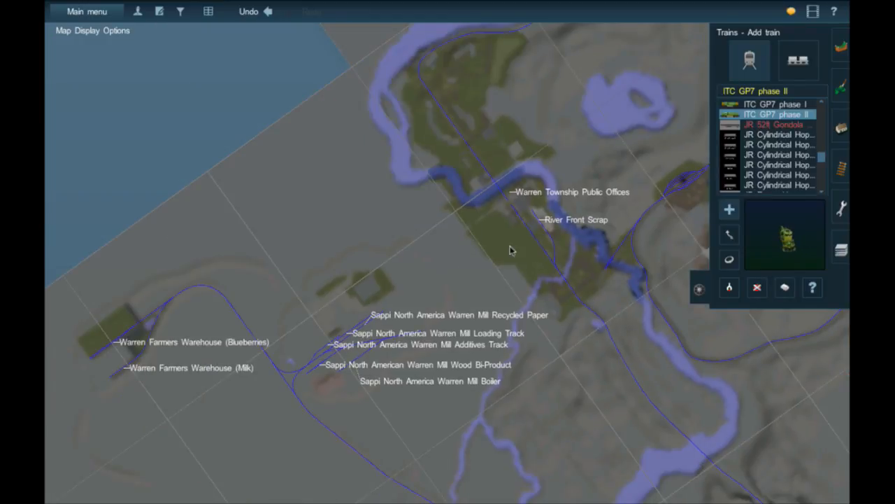
scroll(532, 242, "up", 5)
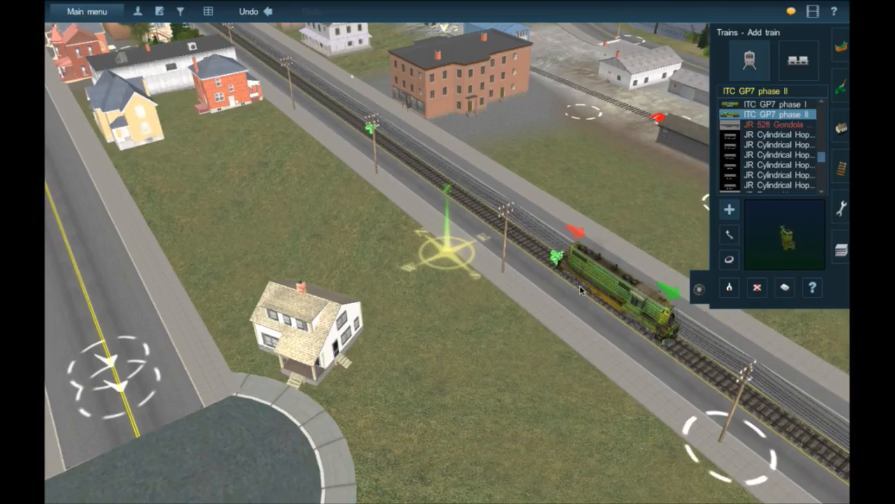
Inspect the ITC GP7 phase II on the street track from the side, including a close view of its cab and trucks.
right_click(578, 289)
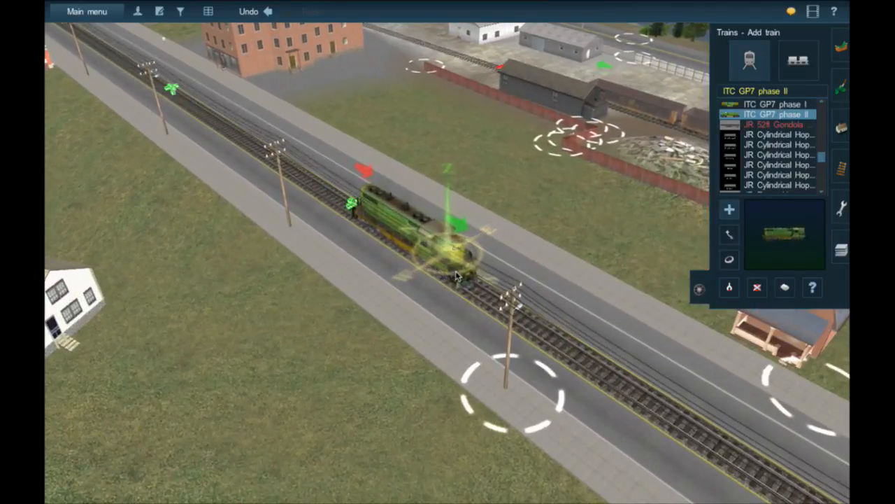
scroll(456, 275, "up", 3)
scroll(457, 275, "up", 2)
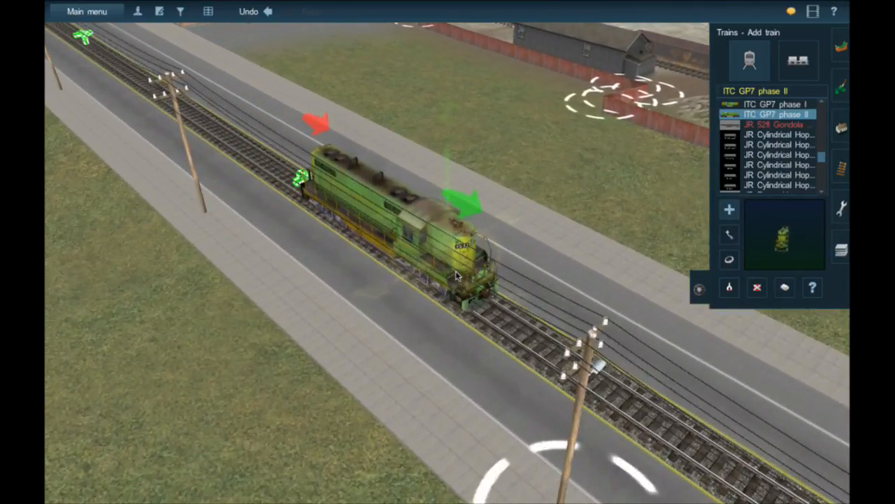
key("Down")
key("Up")
key("Left")
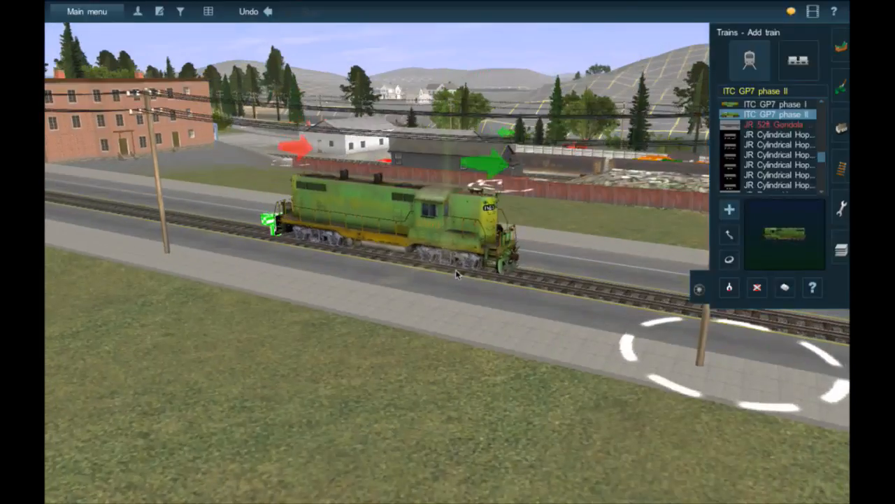
scroll(456, 273, "up", 5)
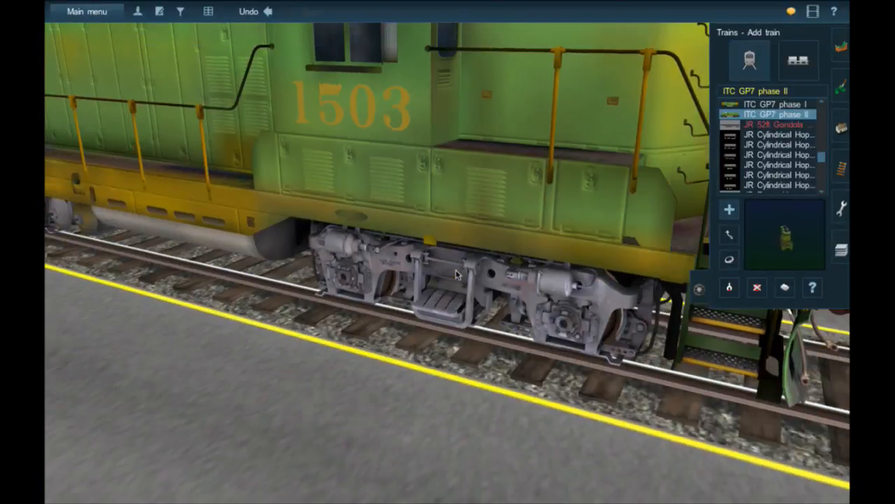
scroll(456, 273, "down", 5)
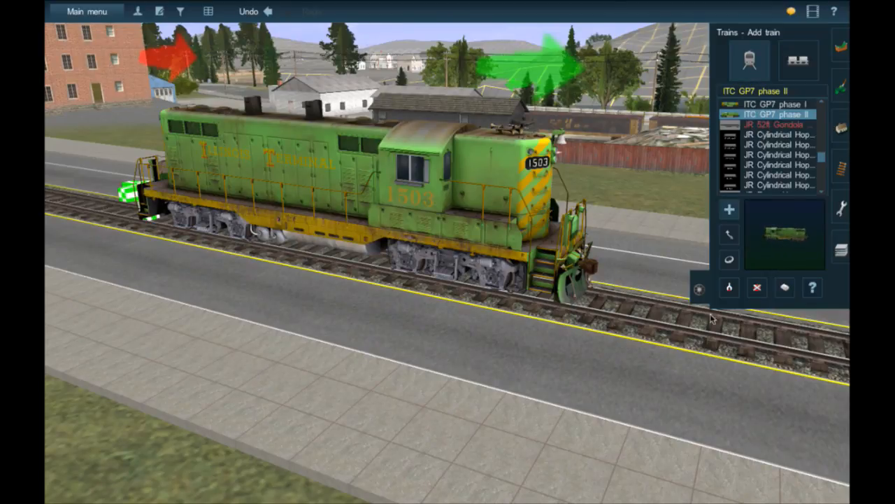
Delete the ITC GP7 phase II locomotive from the street-running track by the scrapyard fence.
left_click(757, 287)
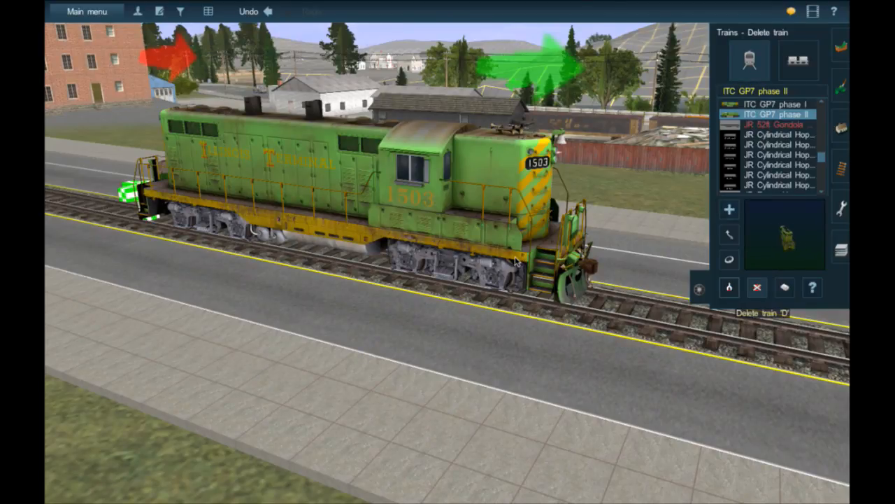
left_click(515, 258)
scroll(515, 256, "down", 3)
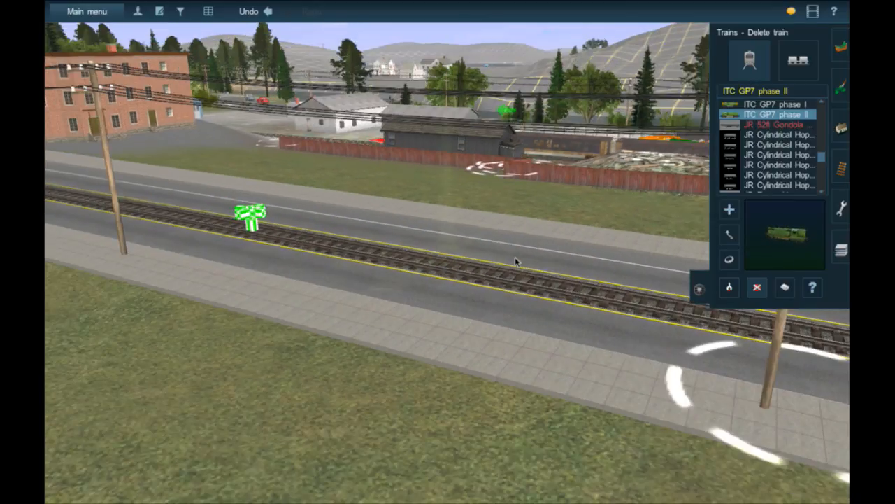
right_click_drag(515, 256, 376, 240)
scroll(388, 213, "down", 4)
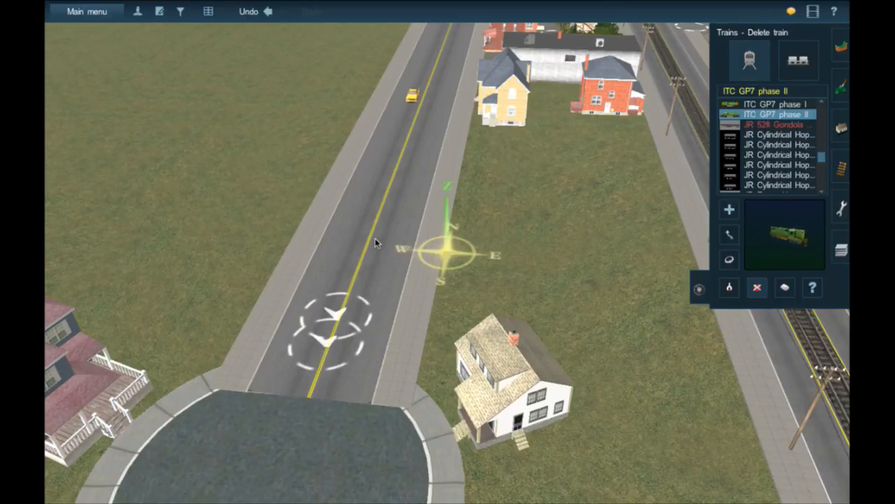
Try out an ITC GP7 phase II on the street track opposite the brick building and delete it again.
left_click(729, 210)
key("Right")
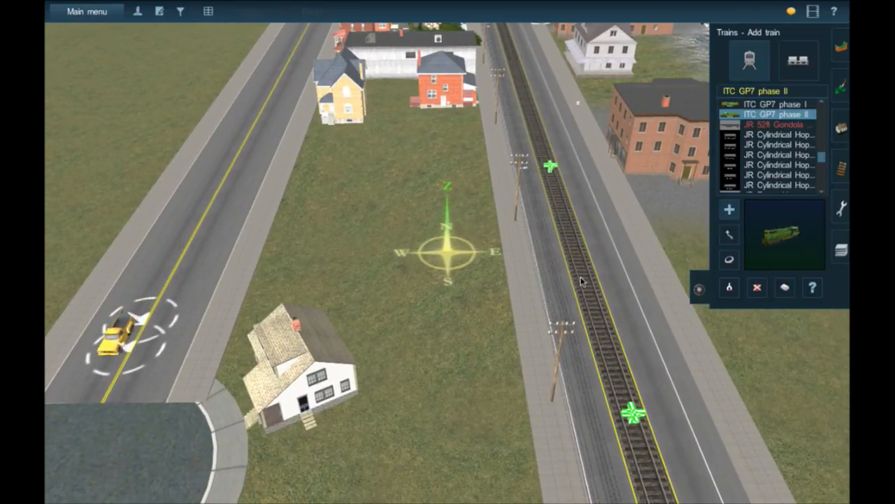
left_click(580, 281)
scroll(574, 281, "up", 5)
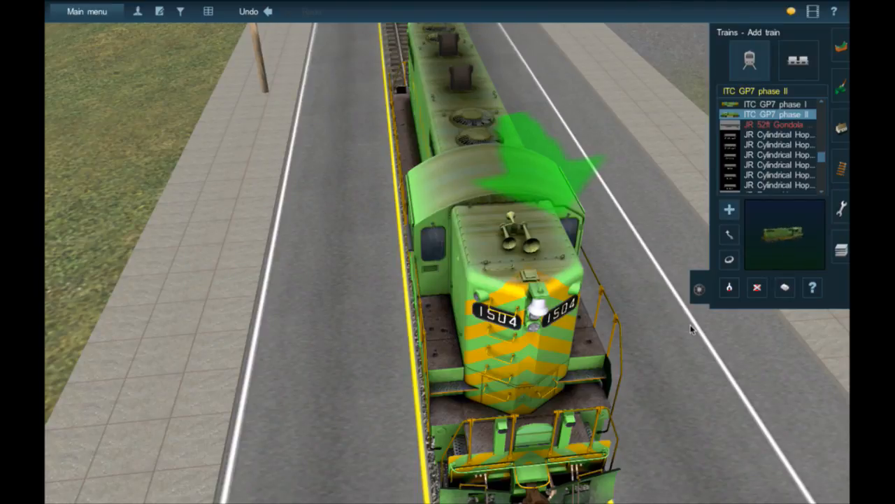
key("Left")
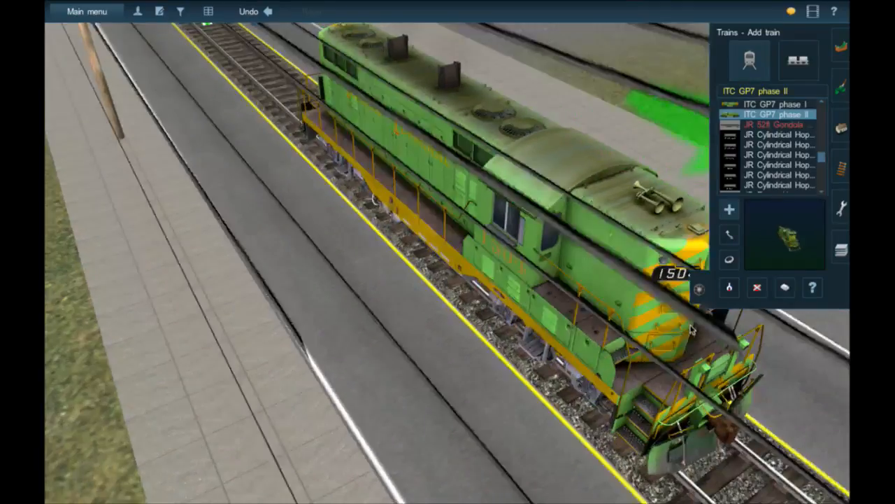
key("Left")
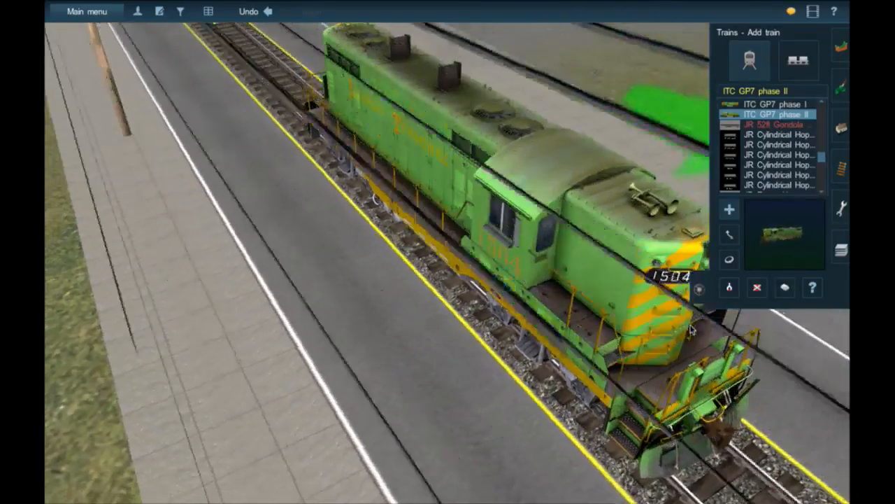
key("Left")
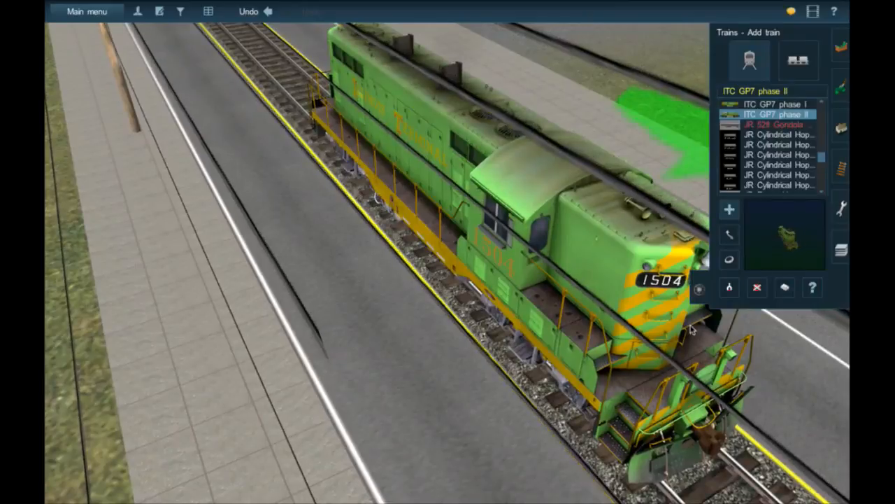
key("Left")
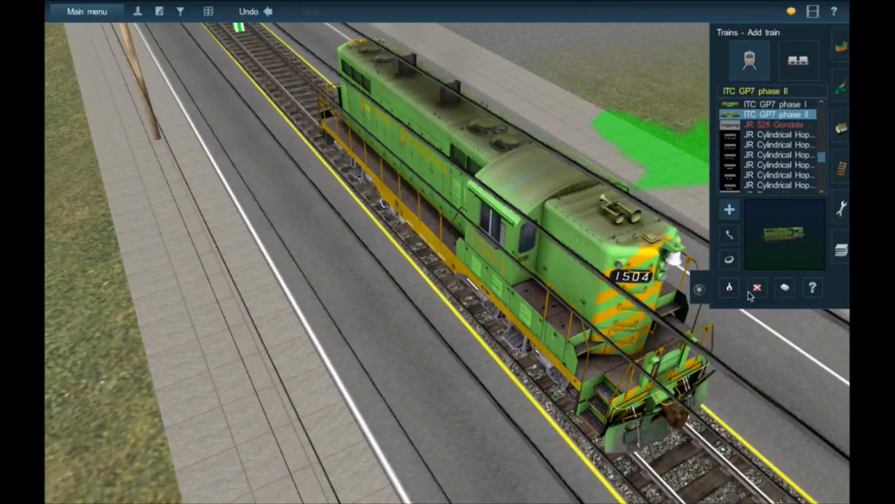
left_click(756, 287)
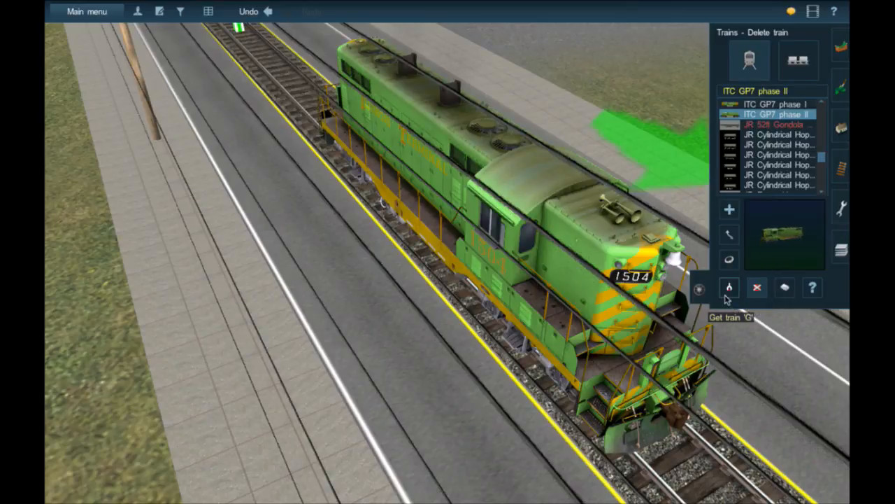
left_click(548, 283)
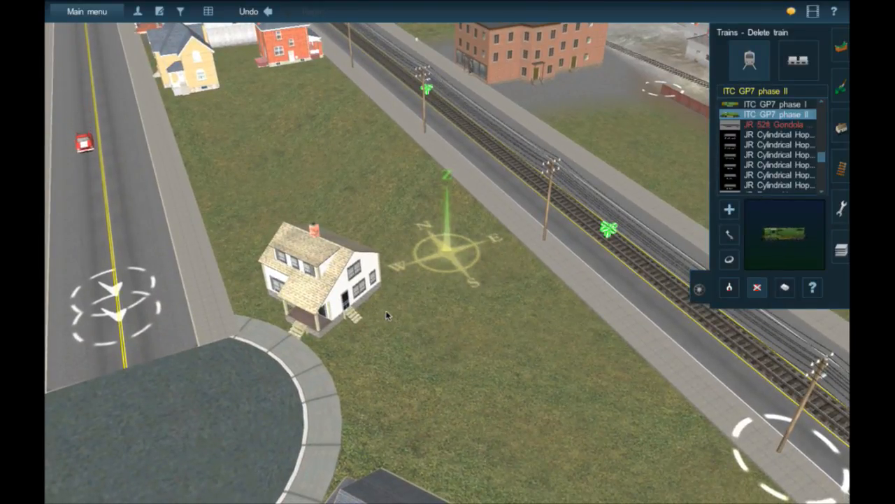
Place House 4, Frame, Old Brown Siding DES on the empty grass lot between the cul-de-sac road and the street-running track.
right_click_drag(315, 270, 391, 283)
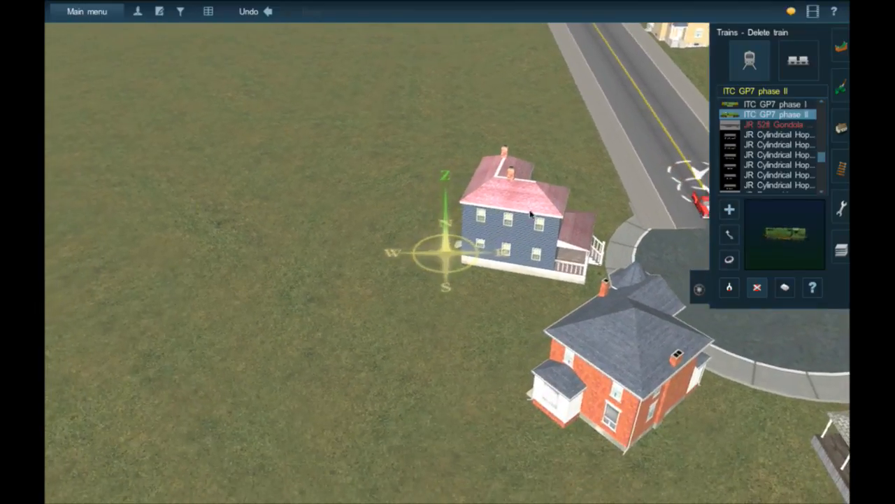
right_click(547, 185)
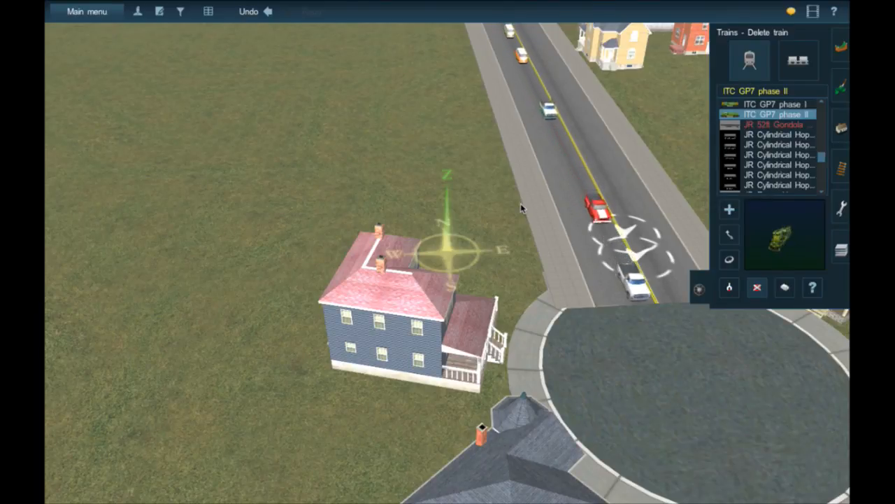
right_click_drag(521, 203, 619, 224)
left_click(841, 129)
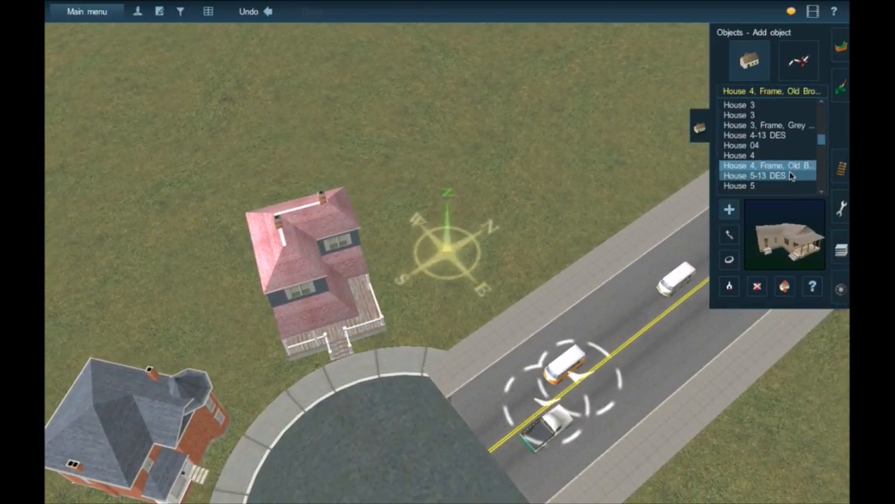
scroll(787, 177, "down", 2)
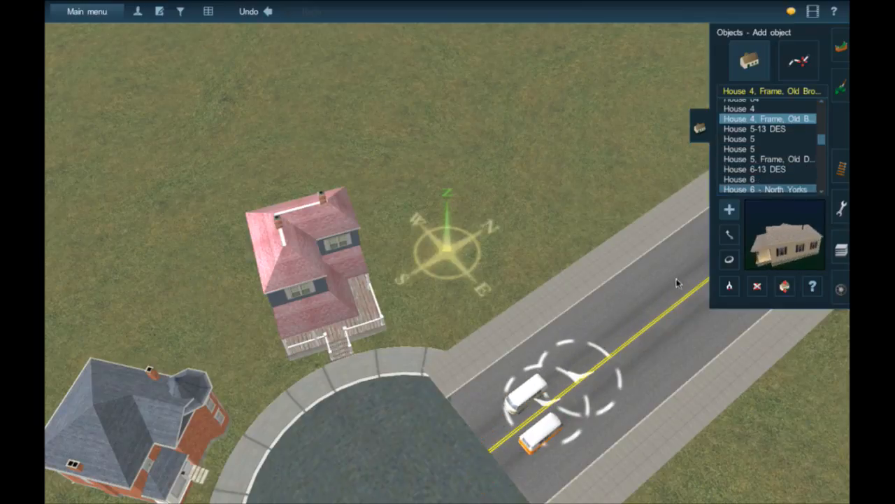
left_click(622, 286)
left_click(553, 283)
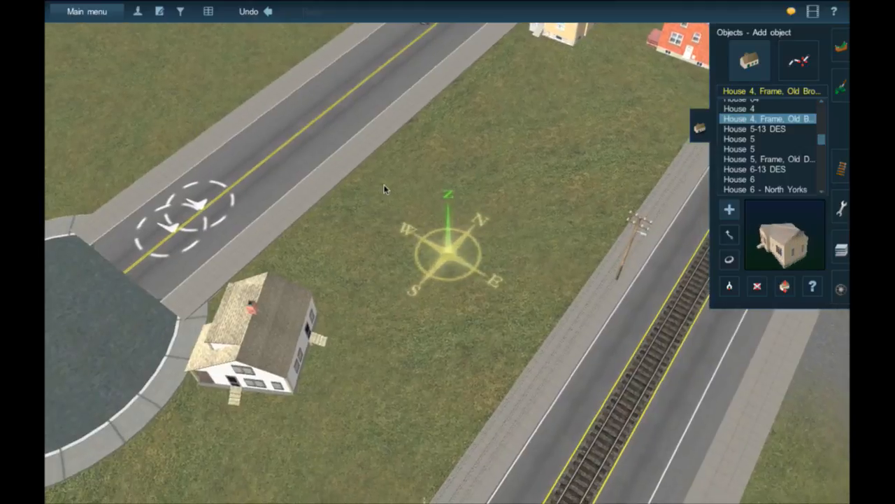
left_click(383, 188)
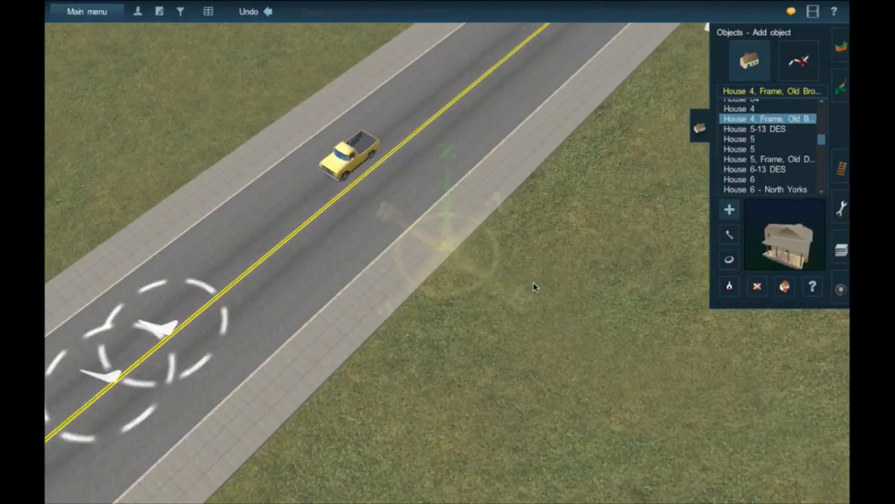
left_click(533, 287)
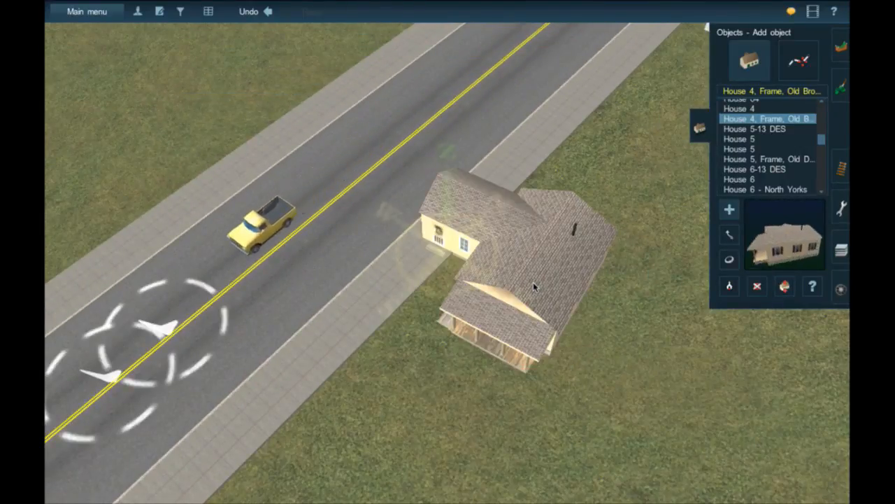
Rotate the new frame house so its covered porch faces the road, and set it back behind the sidewalk.
key("Left")
key("Down")
key("Left")
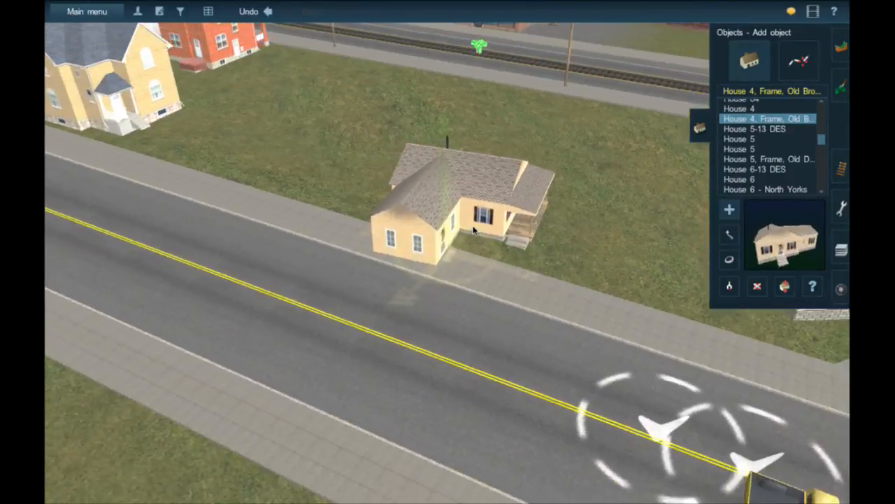
scroll(474, 230, "up", 5)
scroll(473, 229, "down", 8)
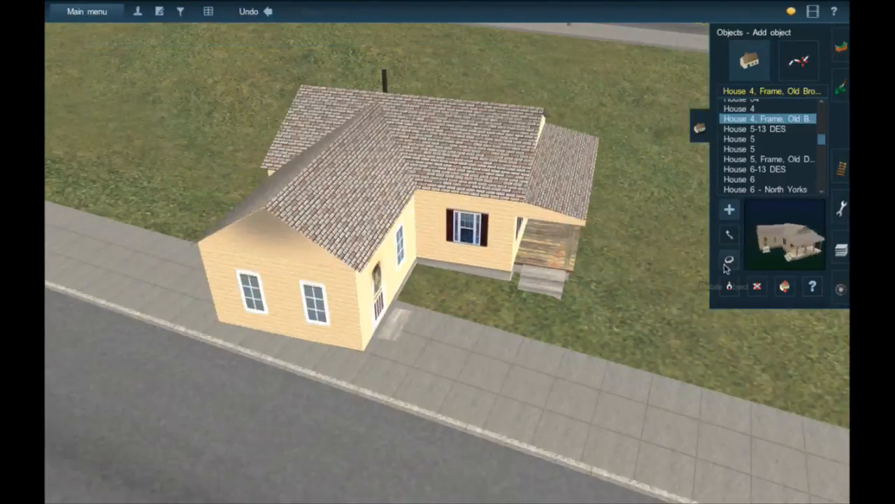
left_click(727, 263)
mouse_move(381, 283)
left_mouse_down()
mouse_move(334, 289)
mouse_move(393, 281)
left_mouse_up()
left_click_drag(392, 279, 410, 250)
left_click(729, 235)
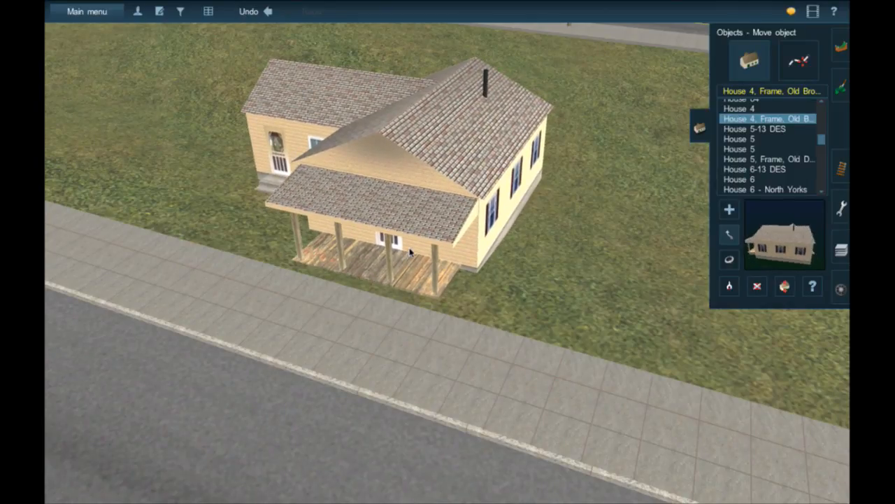
Move the frame house across the road to the lot next to the blue house, clear of the sidewalk.
right_click_drag(410, 251, 410, 252)
scroll(409, 252, "down", 6)
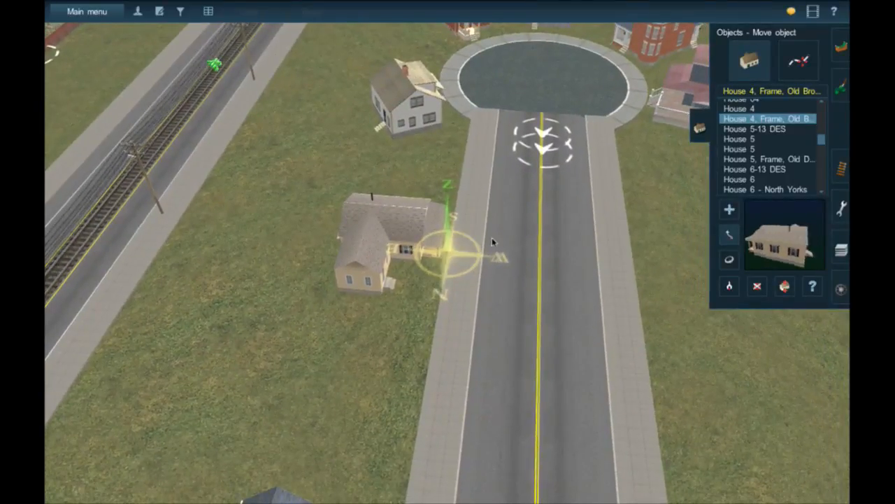
left_click_drag(492, 242, 639, 250)
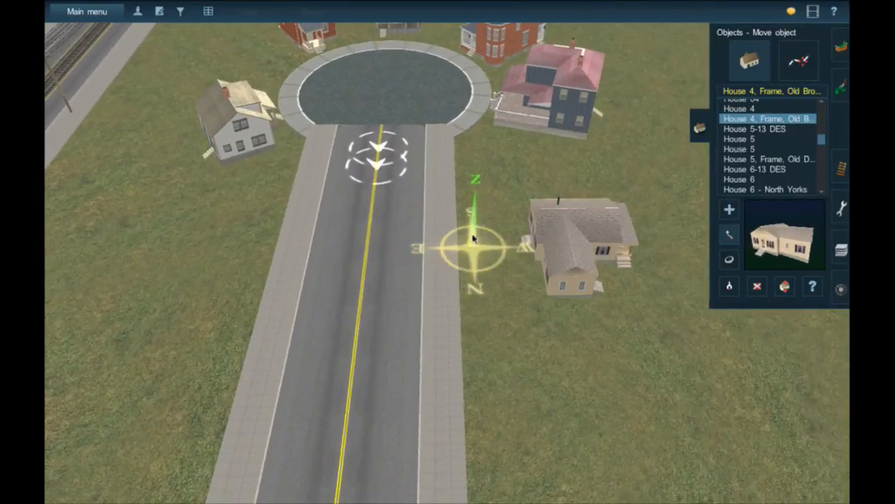
scroll(475, 242, "up", 5)
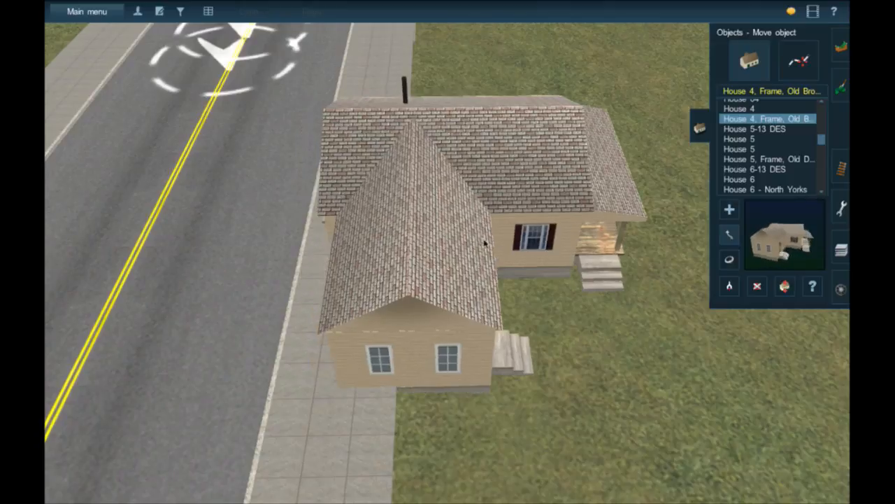
left_click_drag(484, 242, 544, 191)
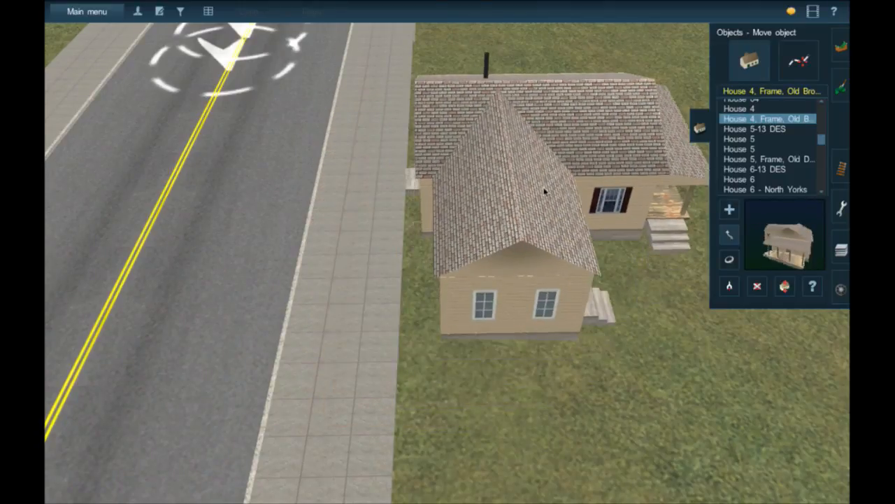
Rotate the frame house beside the blue house so its covered porch faces the road.
key("r")
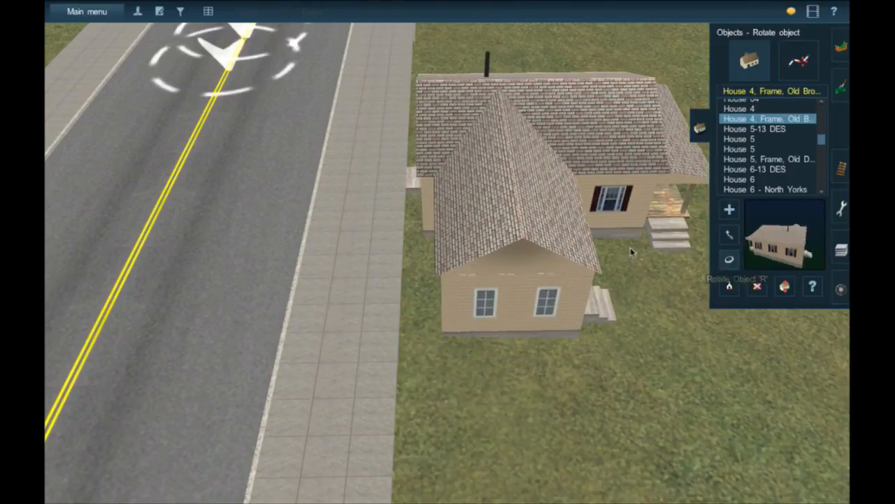
left_click_drag(631, 248, 554, 163)
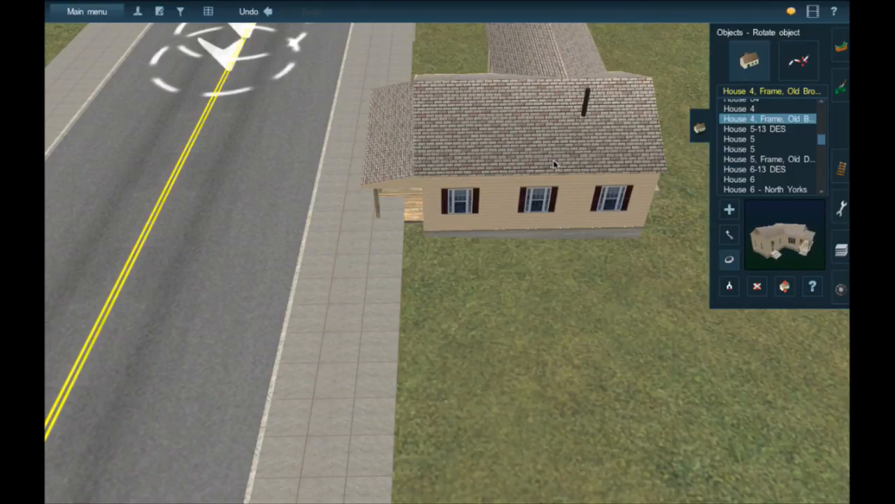
key("Left")
key("Down")
key("Up")
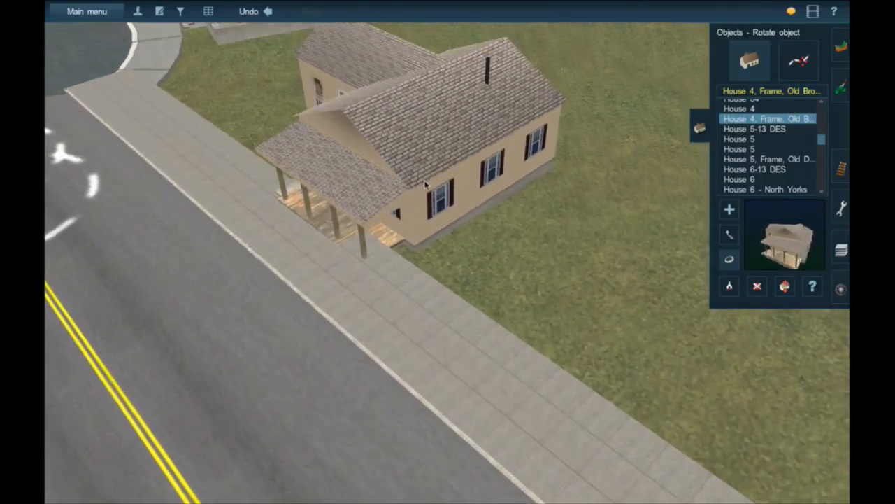
Shift the frame house slightly away from the road so its porch and steps sit clear of the sidewalk.
right_click(387, 189)
right_click(323, 161)
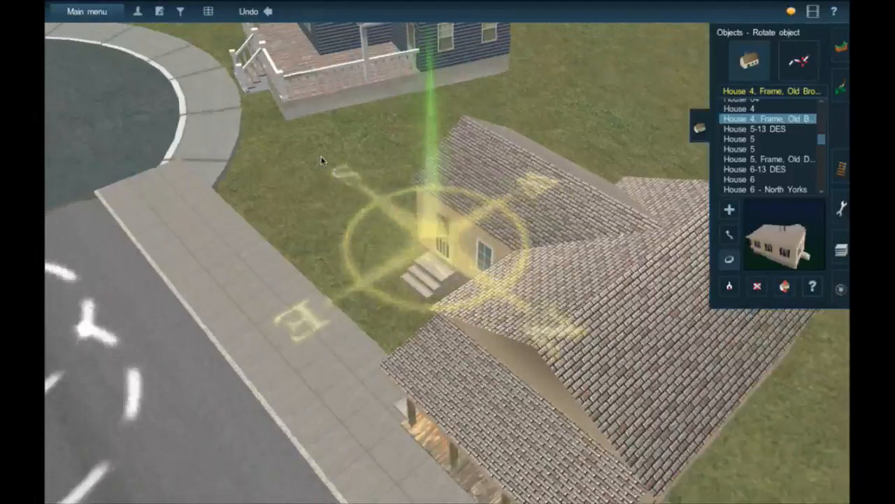
key("Left")
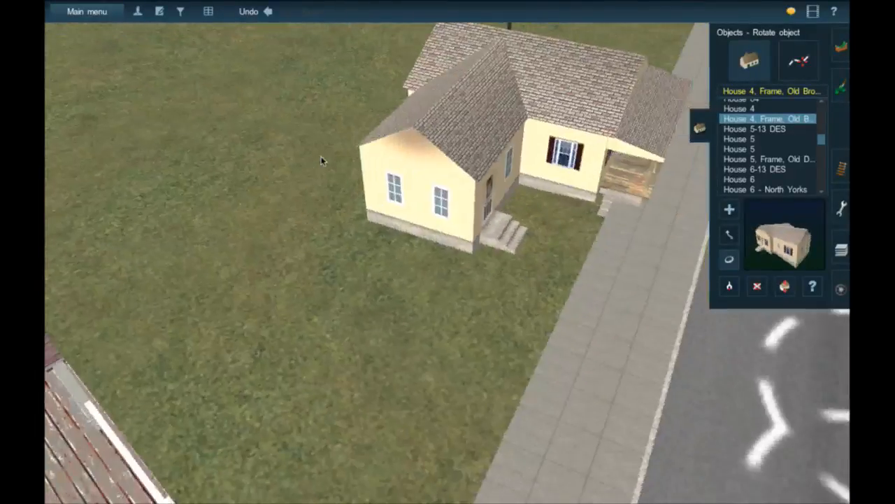
key("Left")
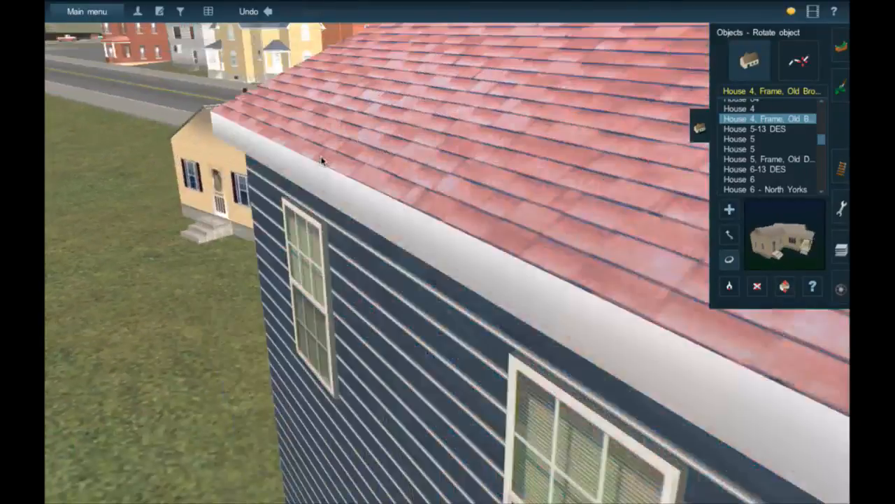
key("Left")
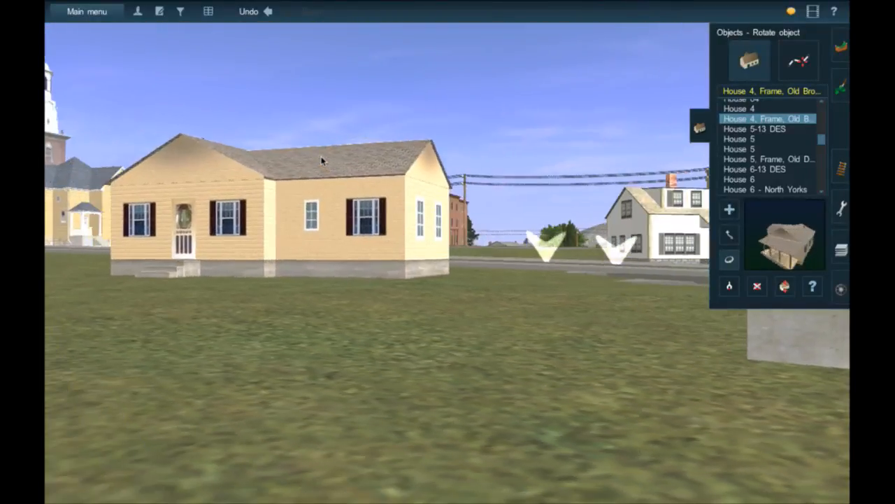
key("Up")
key("Left")
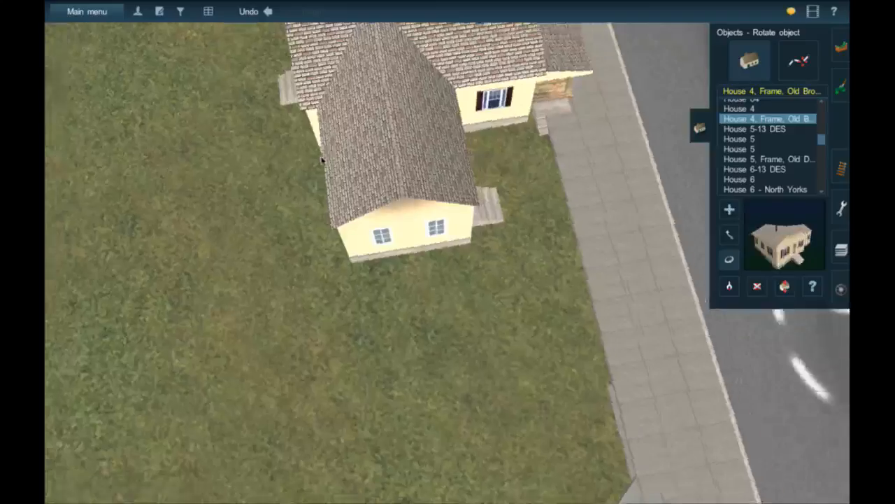
key("Left")
left_click(730, 237)
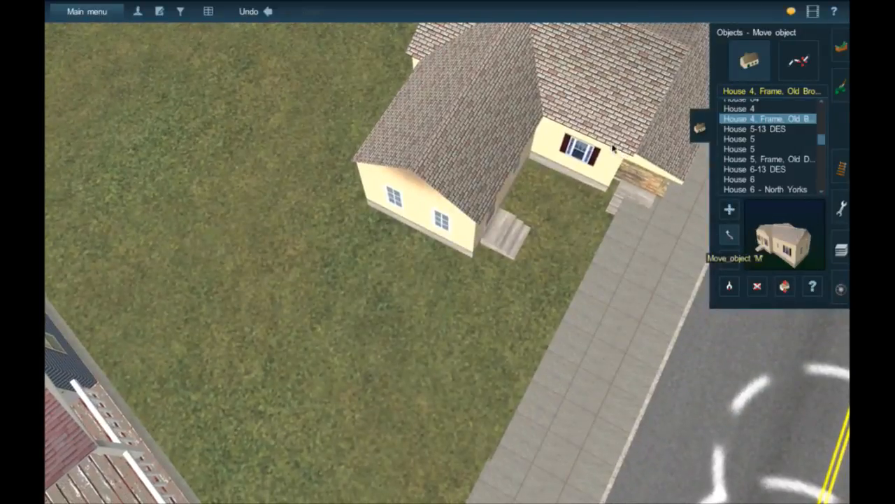
left_click_drag(612, 149, 588, 139)
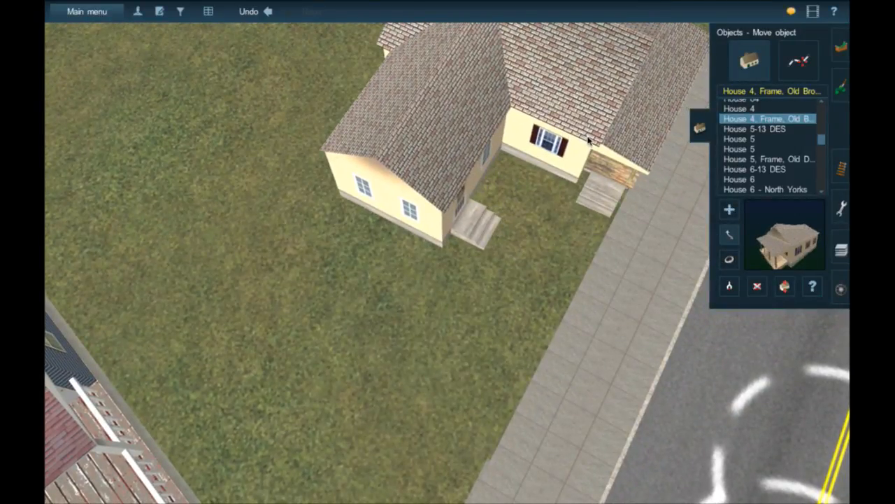
Inspect the placed frame house from all sides and the empty lot beside the yellow brick house across the road.
scroll(587, 140, "down", 5)
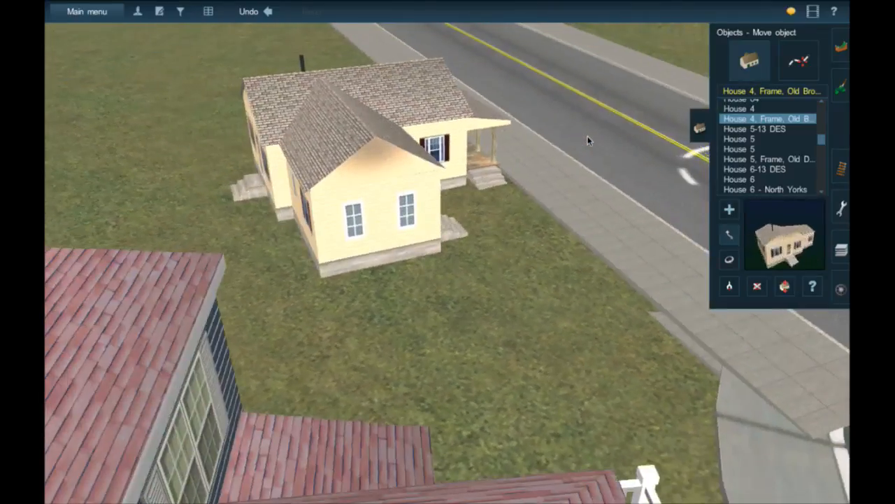
scroll(588, 140, "up", 10)
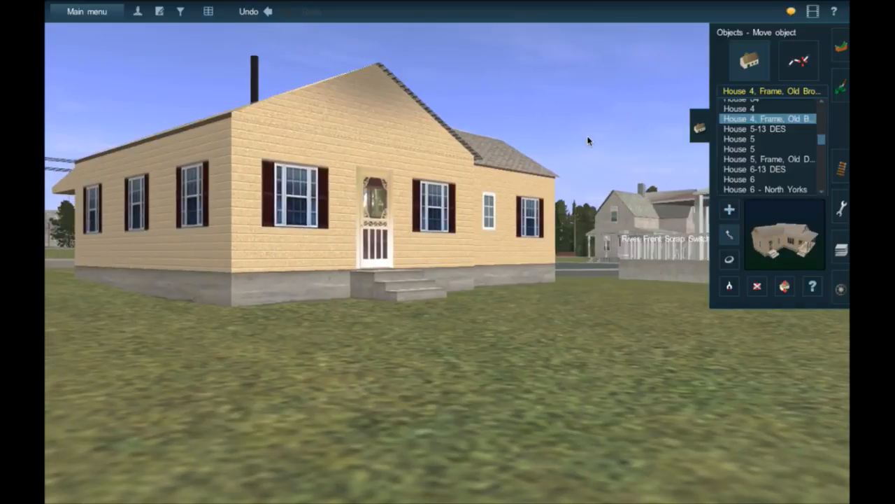
scroll(587, 140, "down", 3)
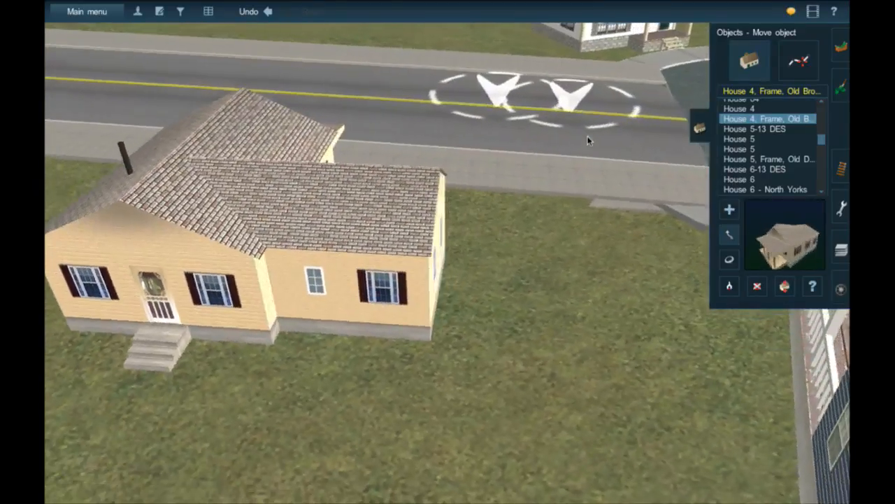
left_click(357, 147)
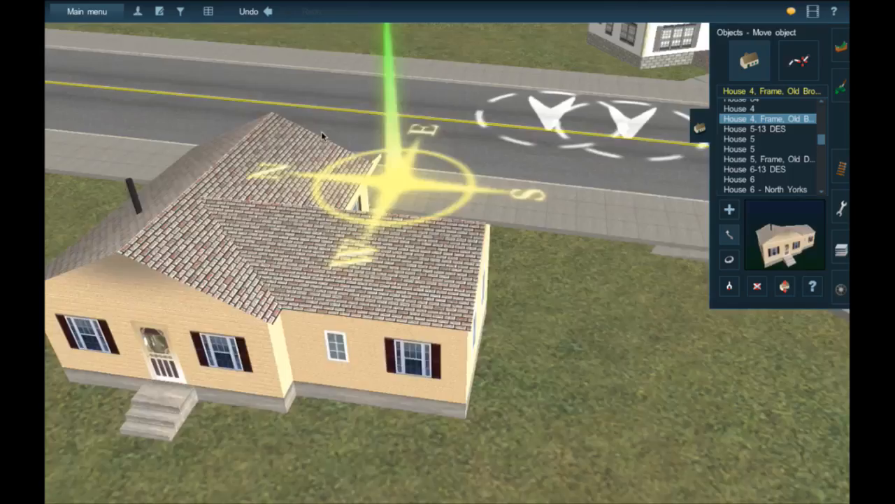
key("Up")
scroll(269, 171, "down", 5)
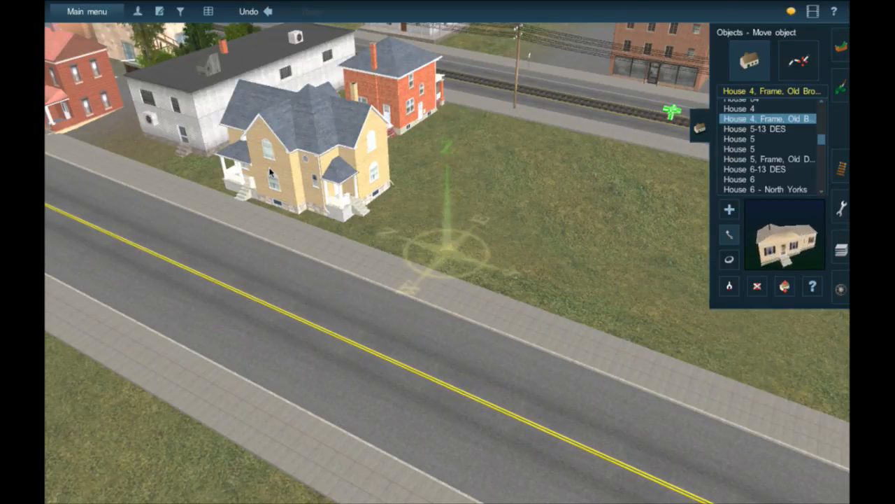
left_click(619, 250)
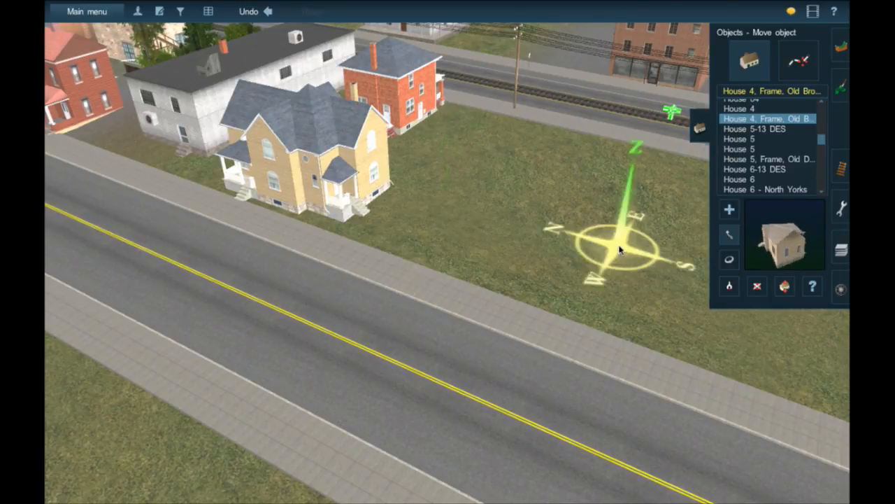
right_click_drag(596, 288, 378, 235)
scroll(378, 235, "up", 3)
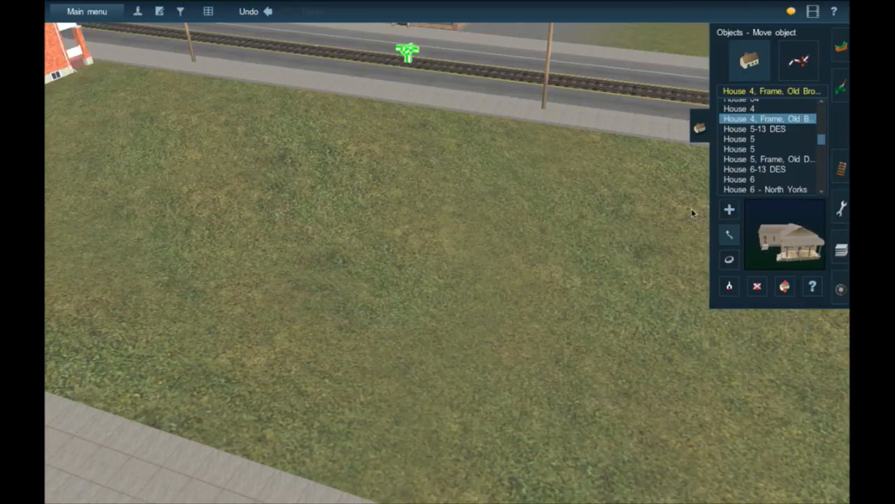
Preview house models such as House 6-13 DES, House 5, House3 and House1 Qld as candidates for the empty lot.
left_click(778, 169)
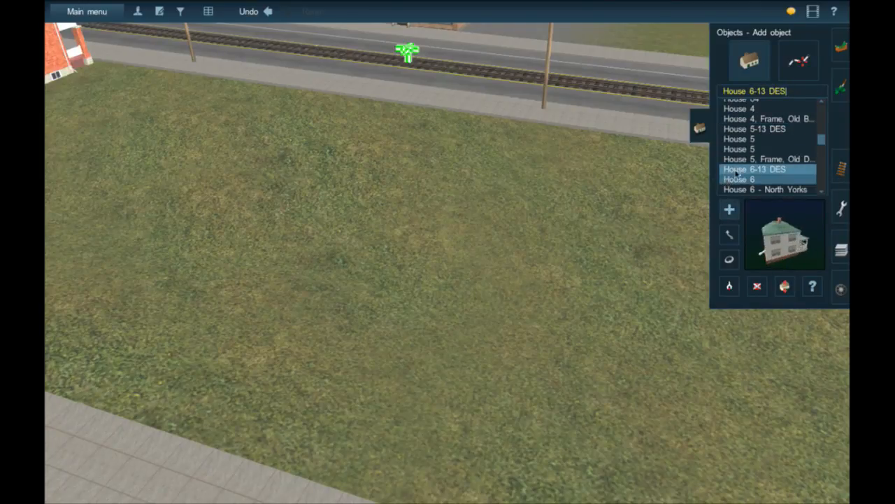
left_click(769, 159)
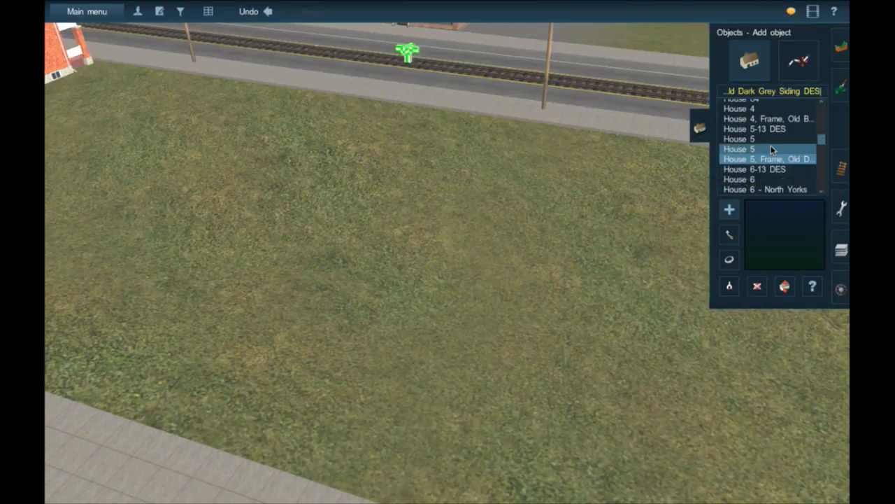
left_click(770, 150)
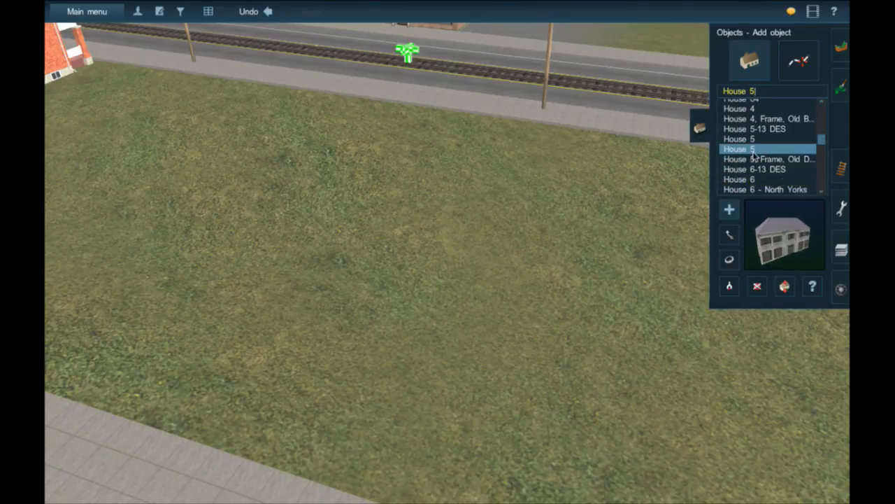
left_click(754, 140)
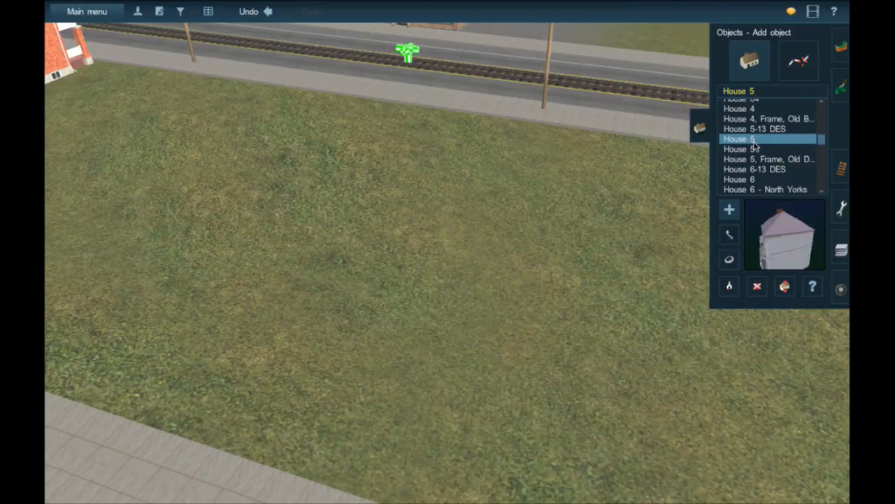
scroll(754, 143, "up", 5)
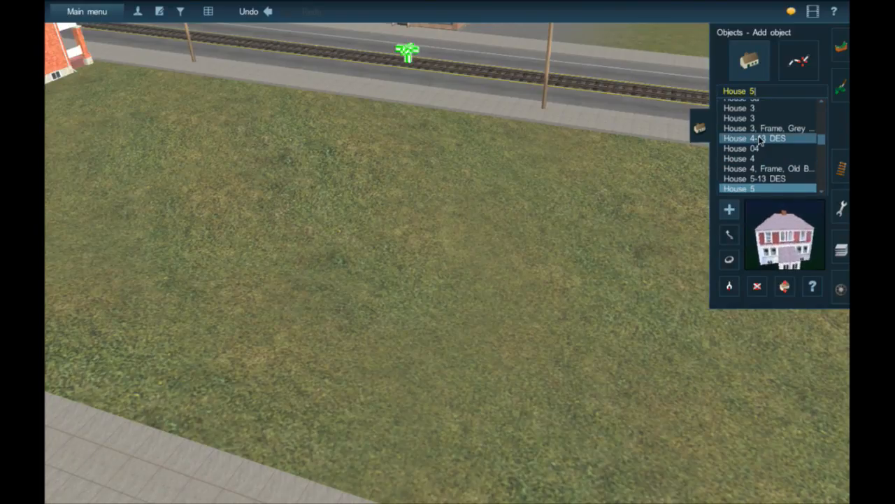
scroll(779, 135, "up", 3)
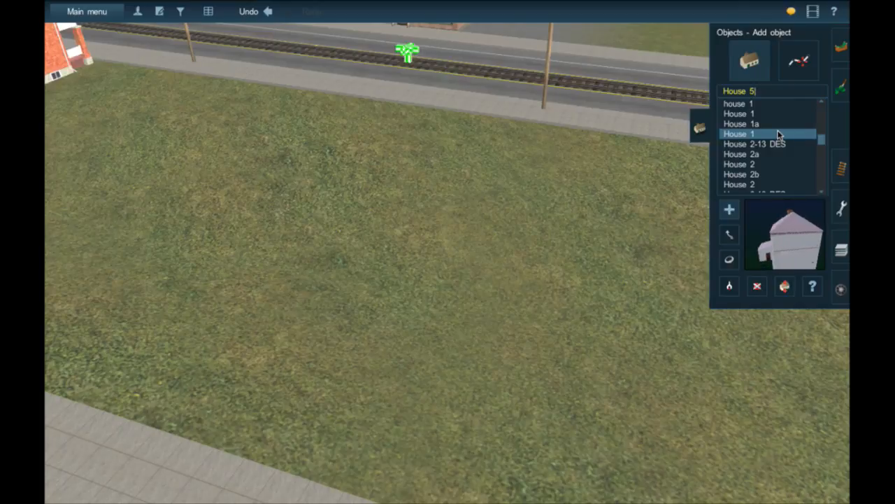
scroll(785, 145, "up", 3)
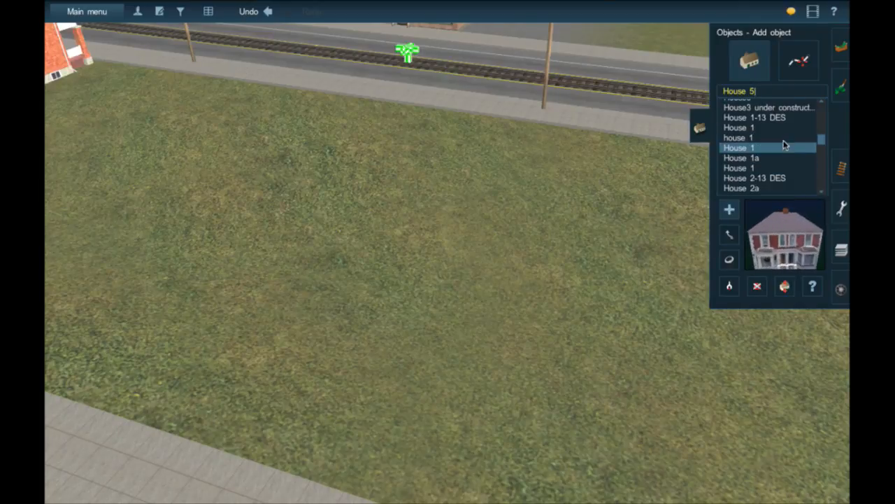
scroll(769, 137, "up", 2)
scroll(760, 139, "up", 2)
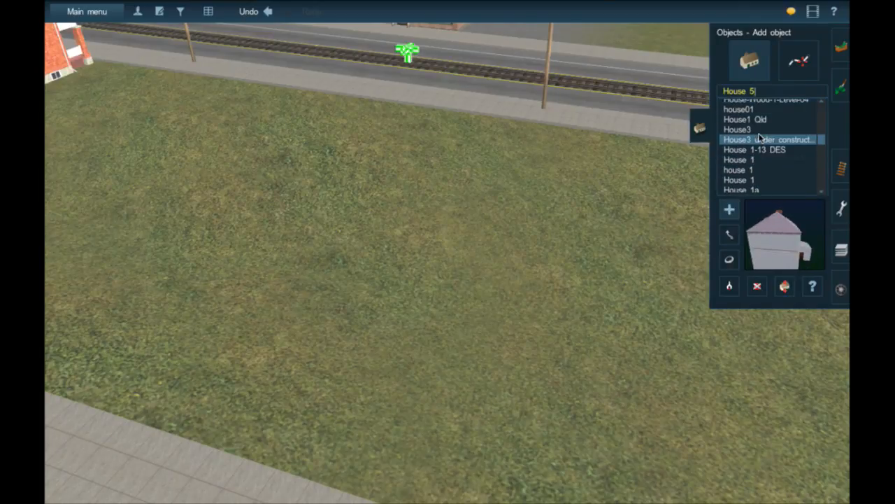
left_click(757, 131)
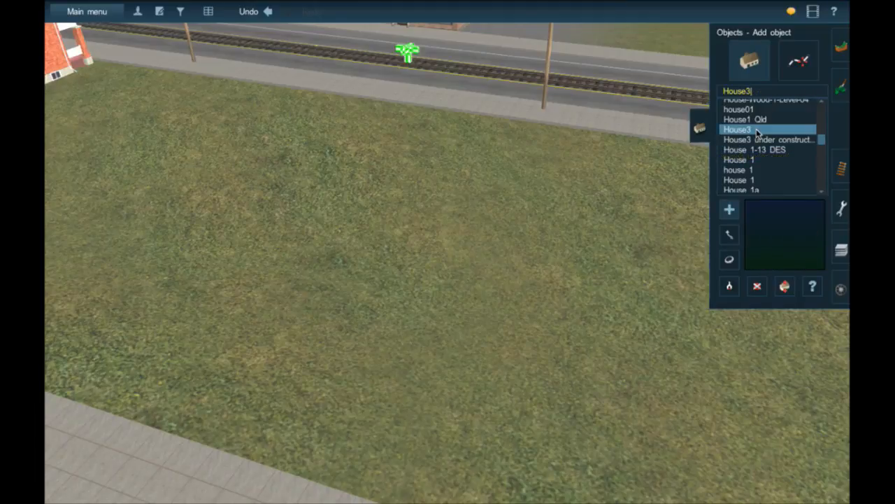
scroll(756, 131, "up", 2)
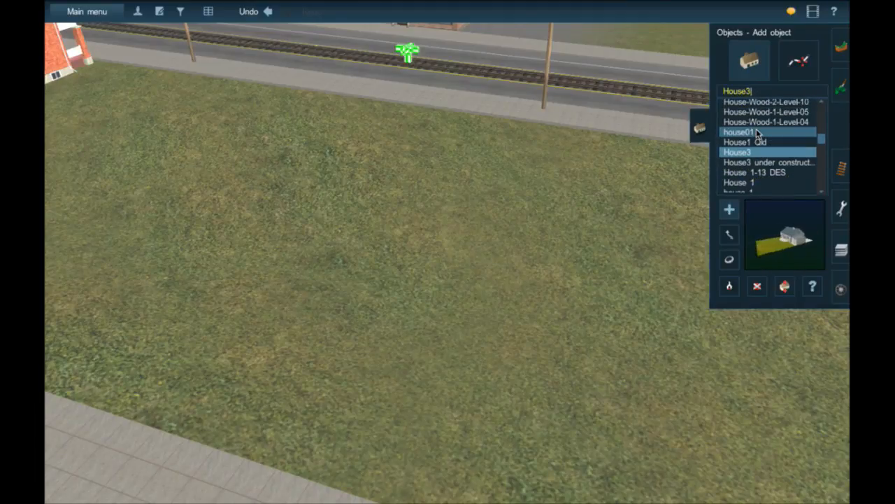
left_click(757, 130)
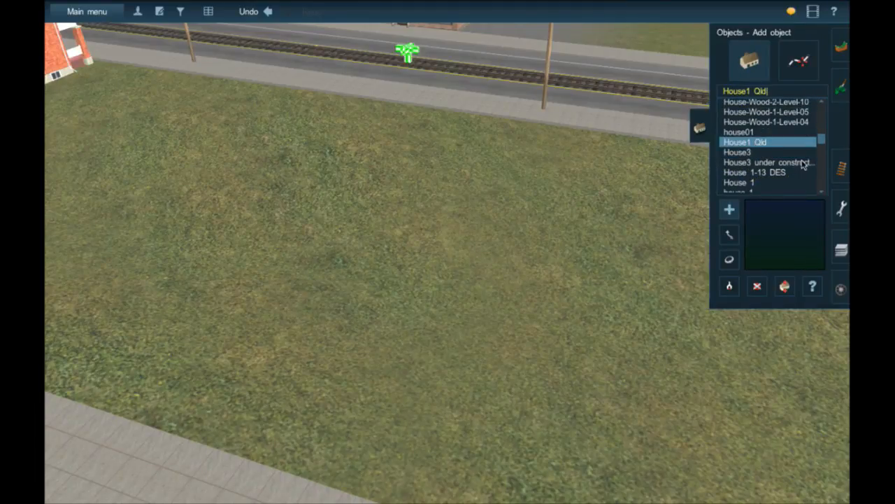
scroll(800, 165, "down", 12)
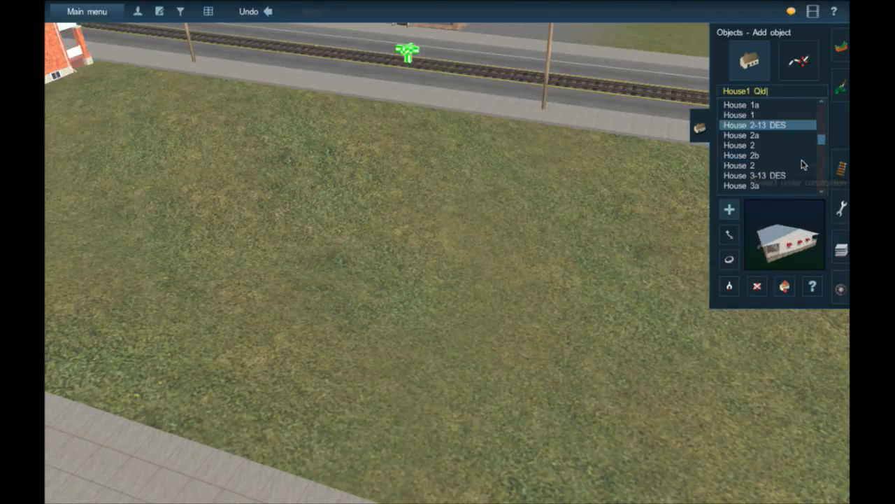
scroll(796, 167, "down", 6)
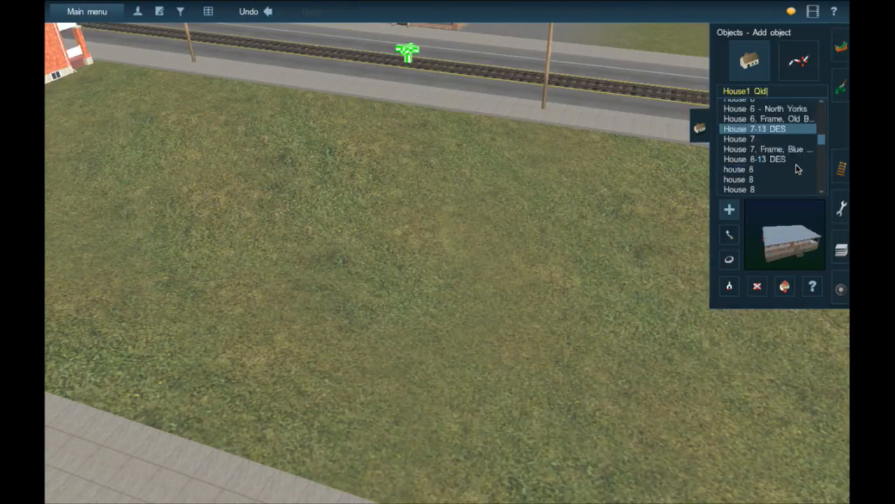
Place House 8-13 DES on the empty lot beside the yellow brick house, near the sidewalk.
left_click(785, 131)
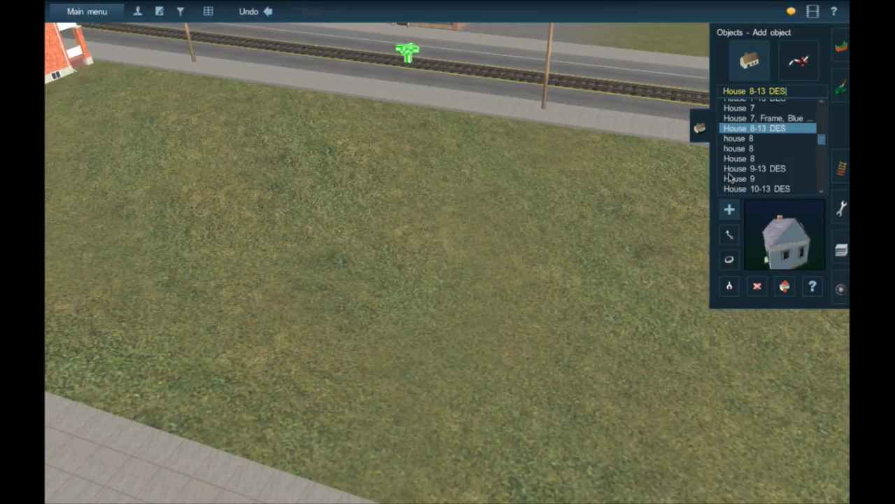
right_click(361, 341)
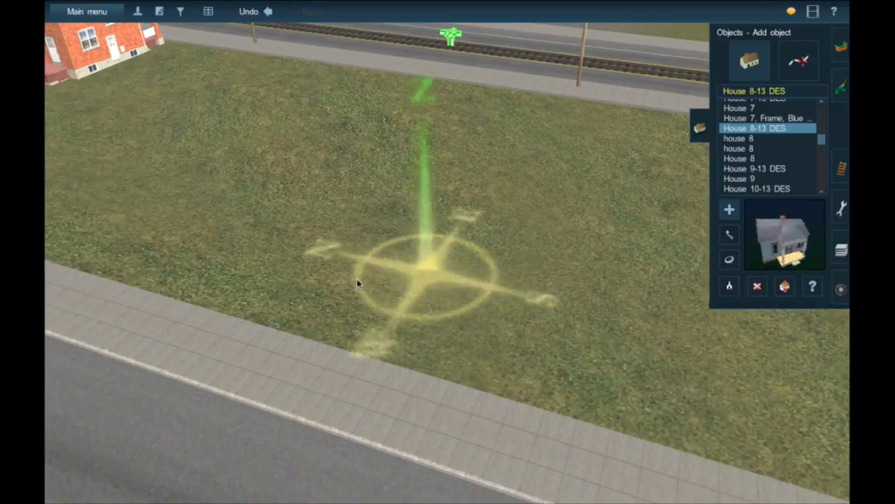
right_click(268, 190)
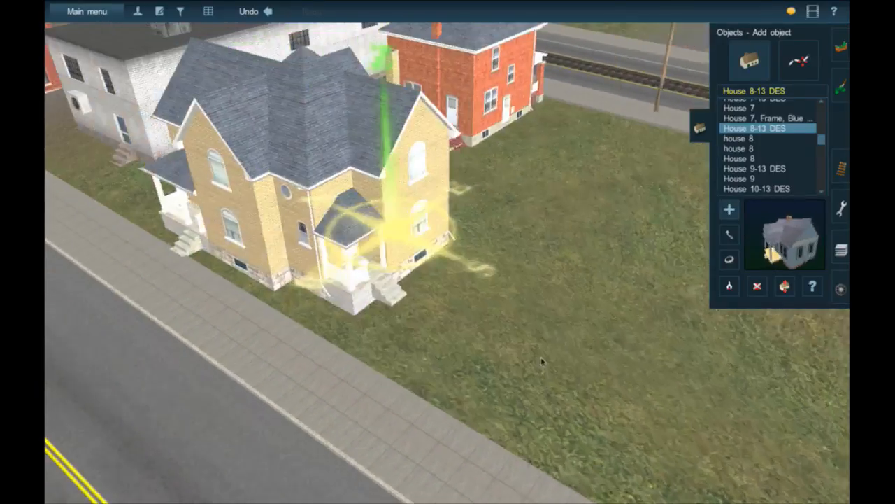
right_click(636, 335)
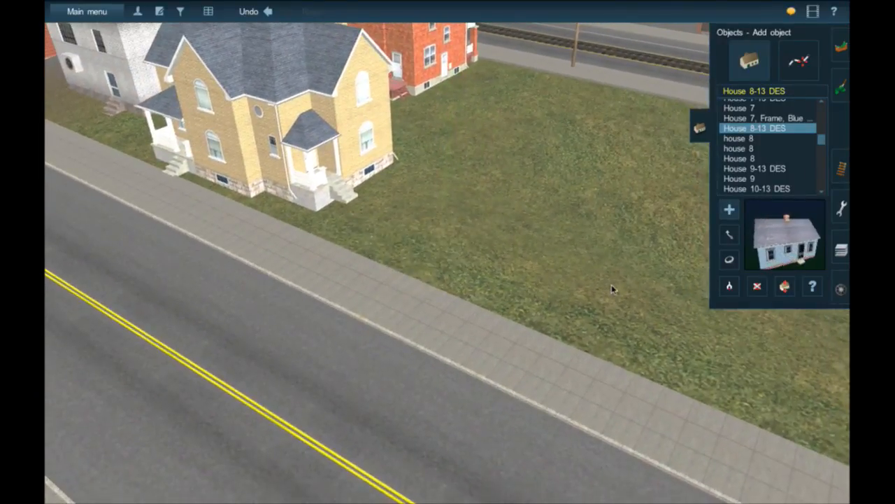
left_click(611, 285)
scroll(622, 291, "up", 3)
right_click(650, 302)
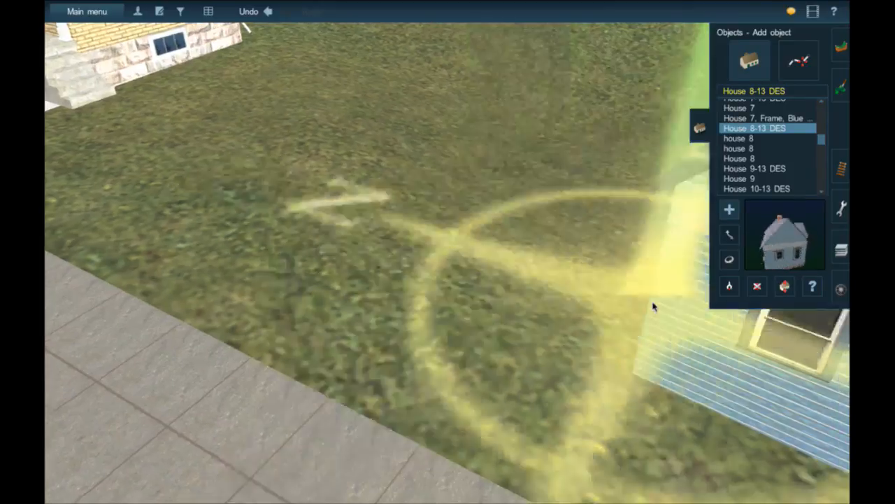
Rotate the small blue house so its porch faces the road, and move it so the porch meets the sidewalk edge.
scroll(654, 306, "down", 5)
left_click(732, 261)
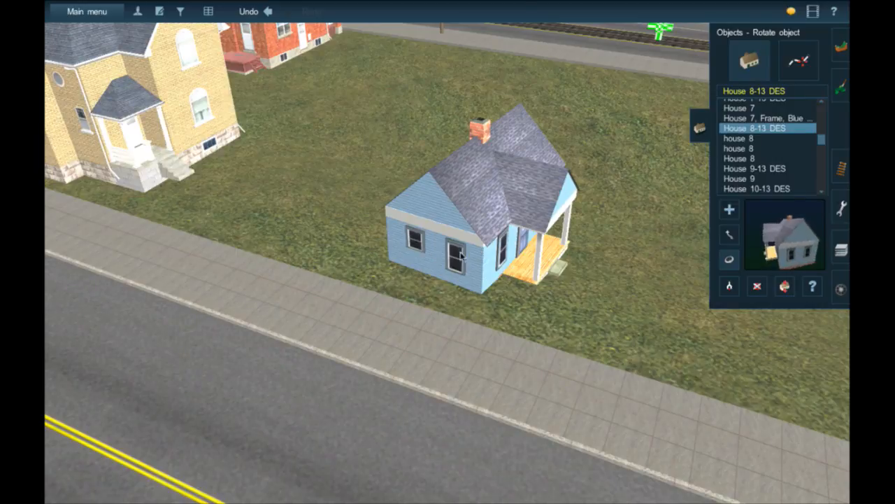
left_click_drag(460, 256, 361, 243)
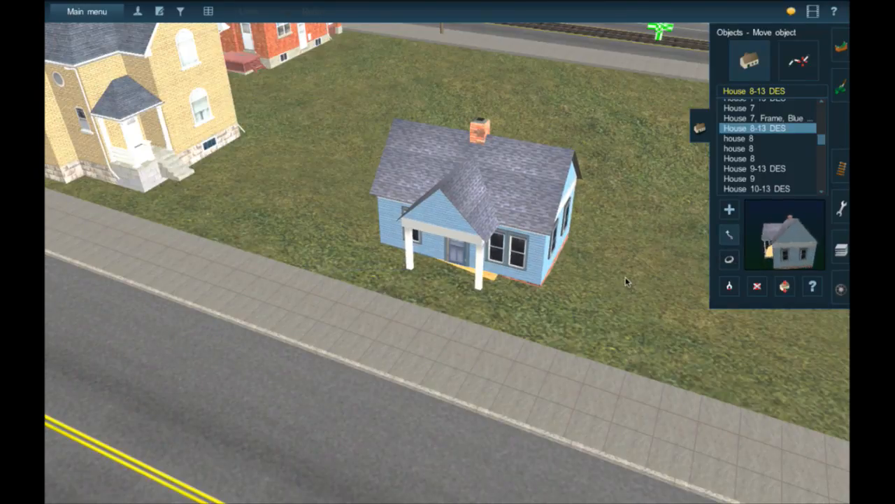
left_click_drag(626, 279, 657, 319)
right_click(657, 284)
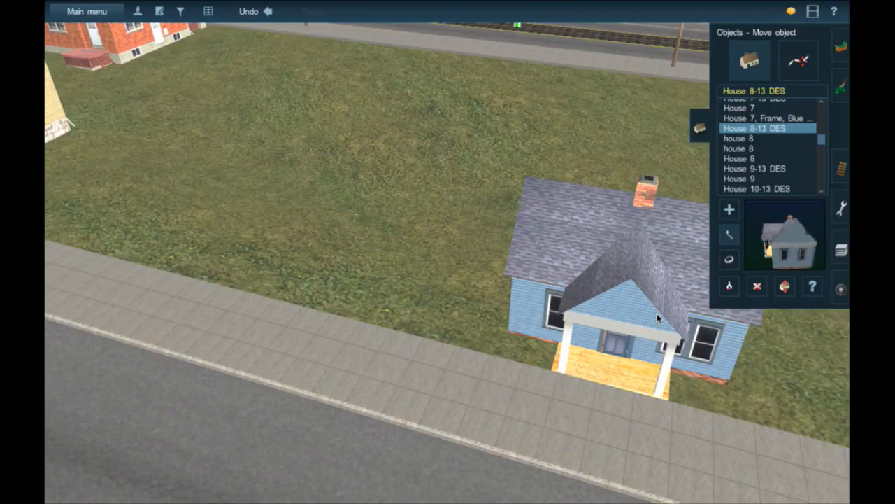
Examine the small blue house from several sides and the open land between it and the street-running railway track.
key("Right")
key("Down")
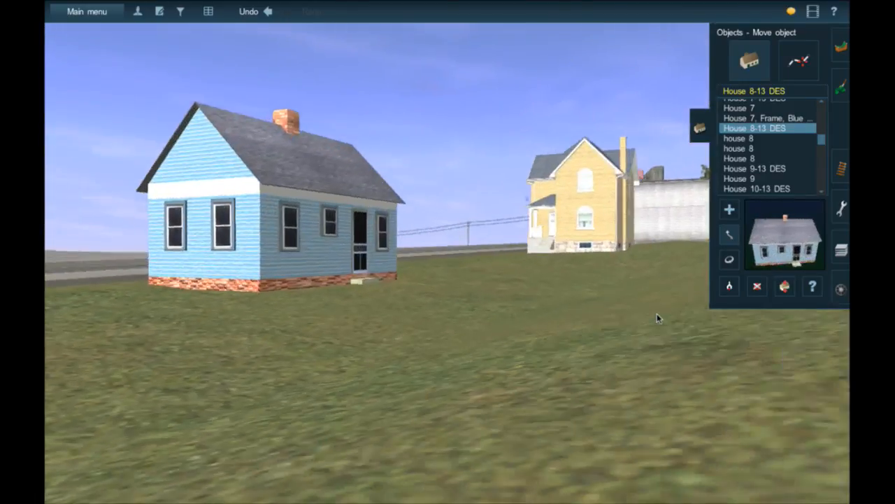
key("Up")
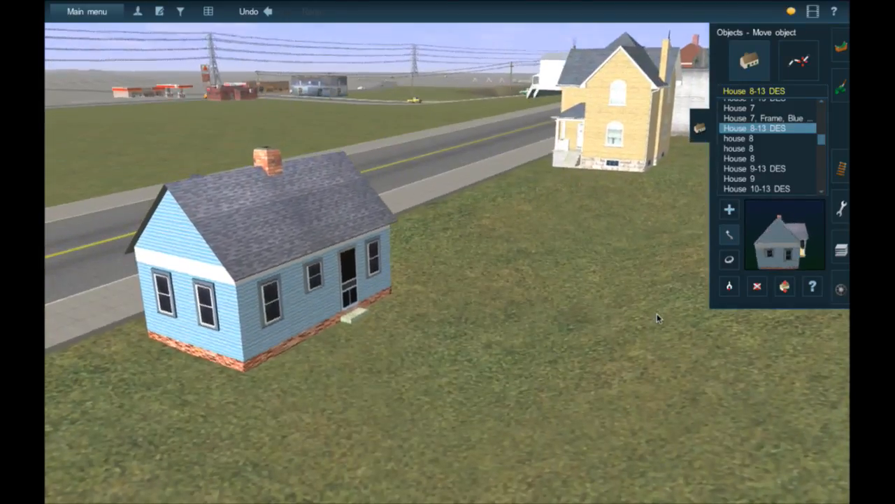
key("Right")
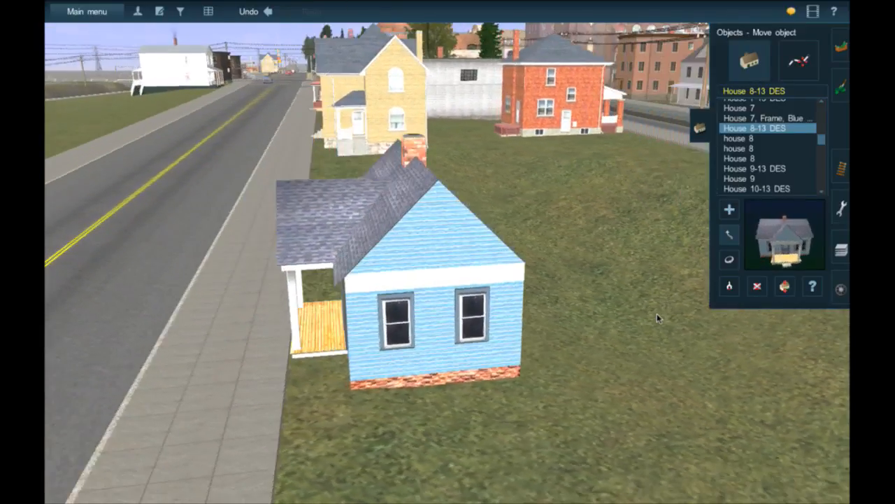
key("Up")
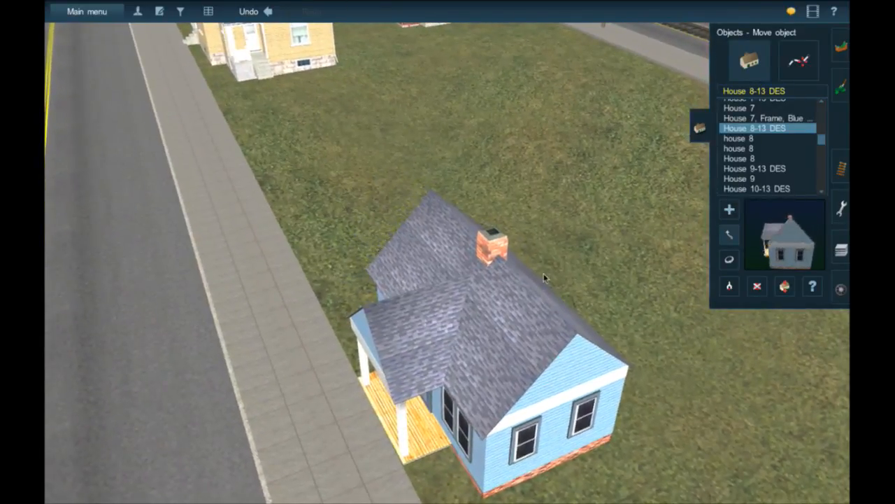
right_click(660, 295)
right_click(668, 331)
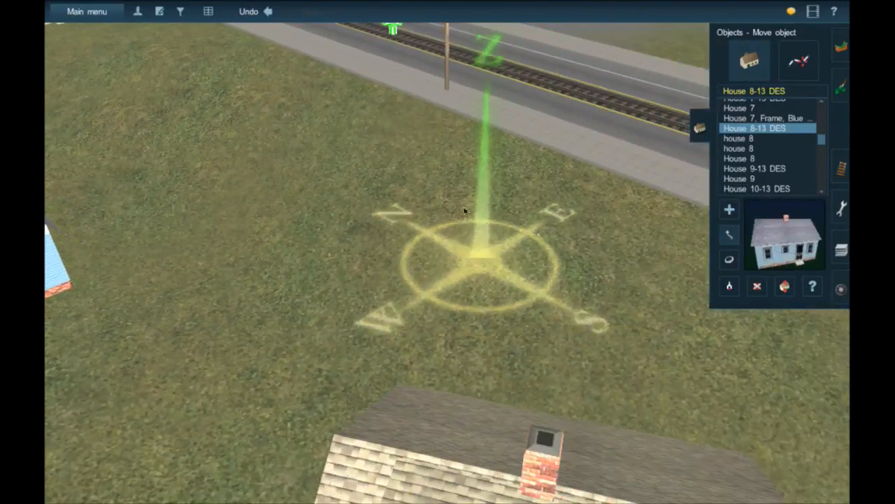
scroll(464, 209, "down", 5)
right_click(380, 195)
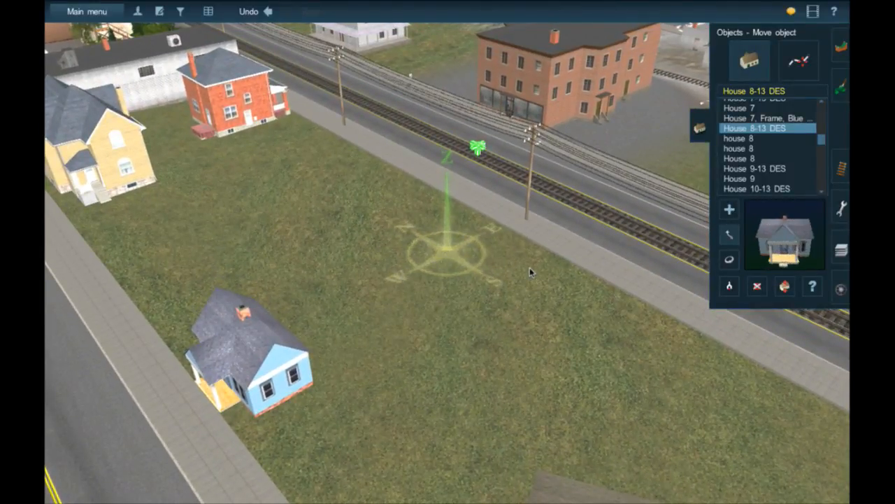
key("Down")
key("Right")
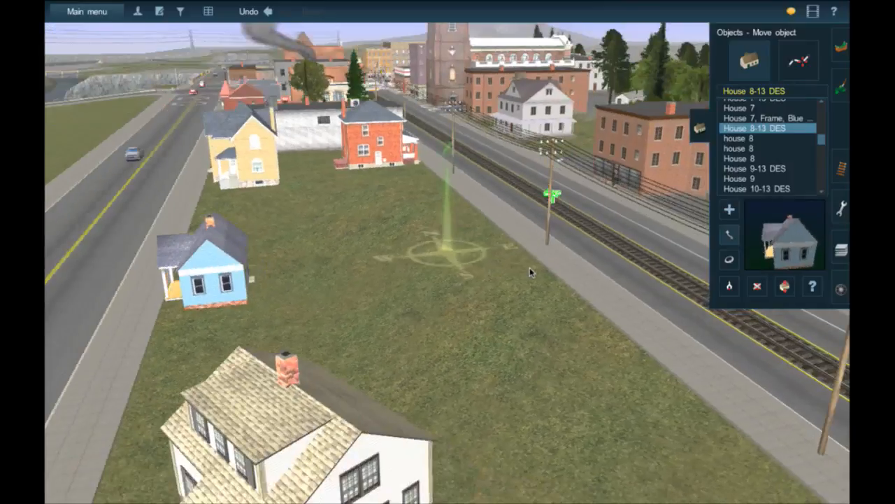
Filter the object list by "comp" and place the Company House 1 model on the open grass beside the street-running track's sidewalk.
key("Down")
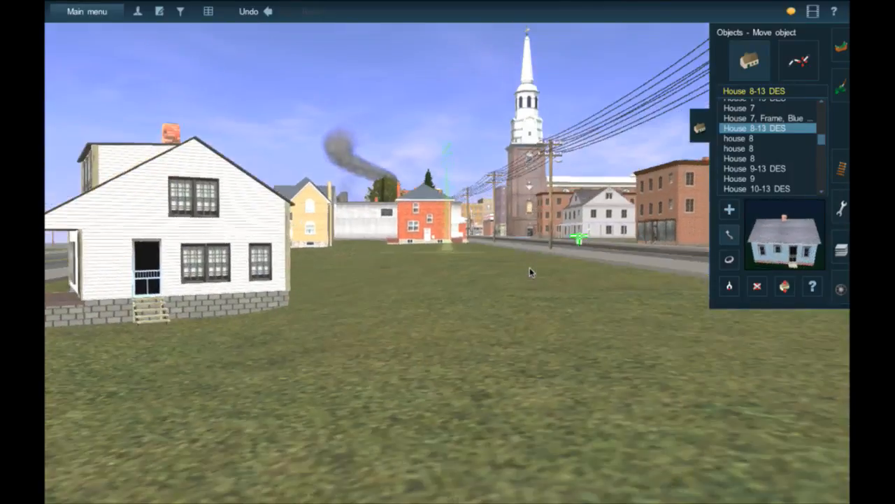
key("Up")
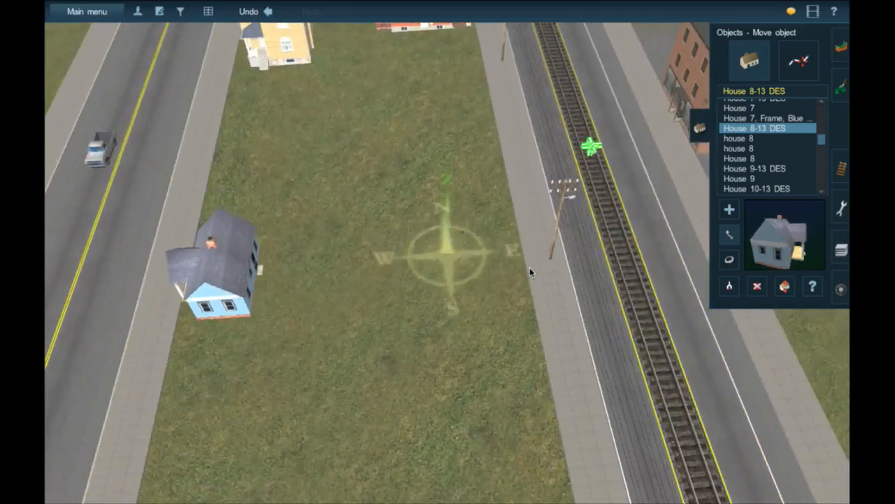
key("Right")
key("Left")
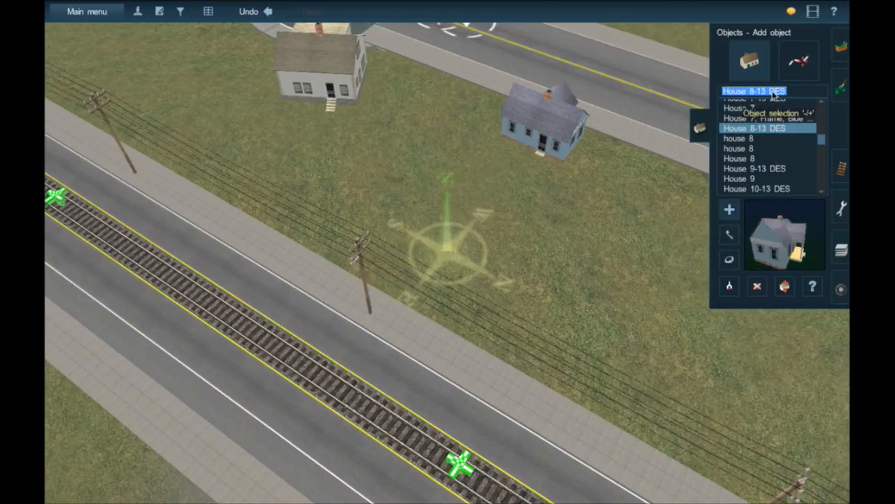
type("comp")
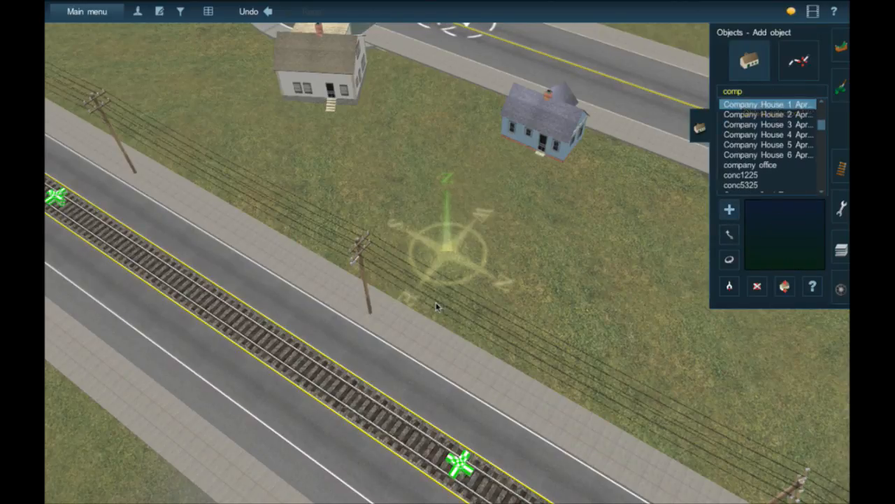
left_click(442, 298)
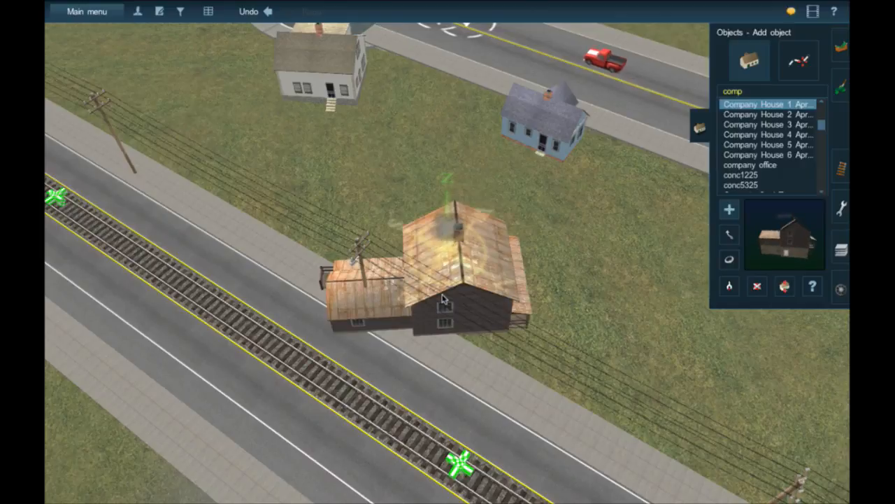
Examine the dark wooden company house from several sides, checking its porches and its position relative to the sidewalk and track.
scroll(442, 298, "up", 3)
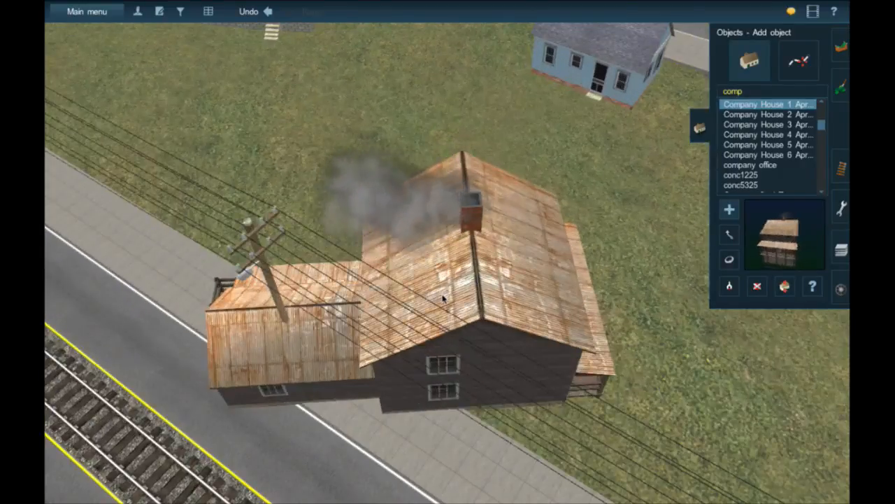
scroll(443, 298, "up", 2)
key("Up")
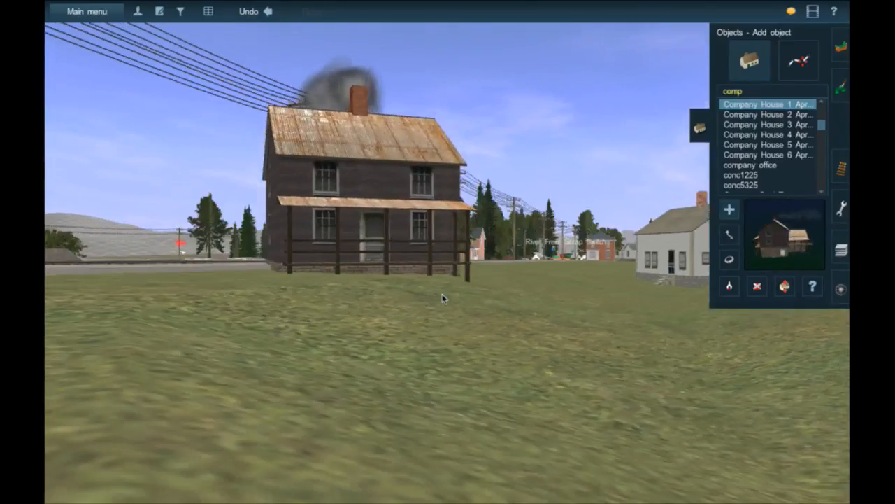
key("Right")
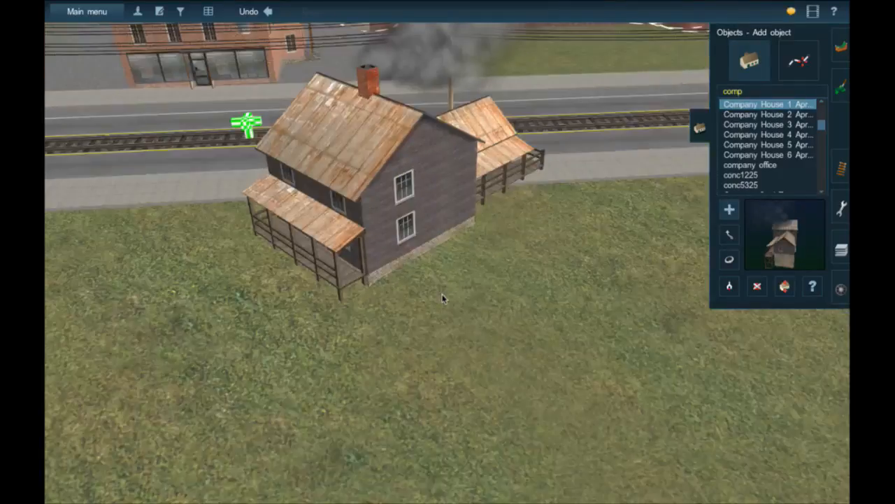
key("Right")
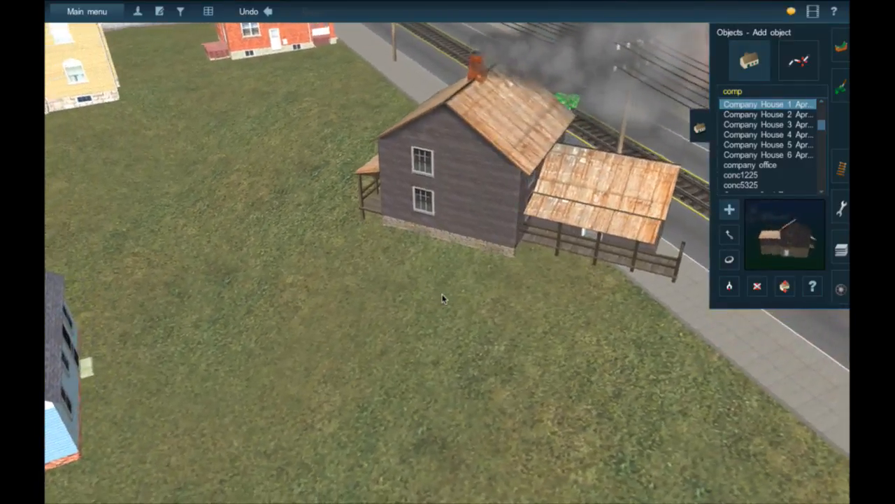
scroll(503, 250, "down", 3)
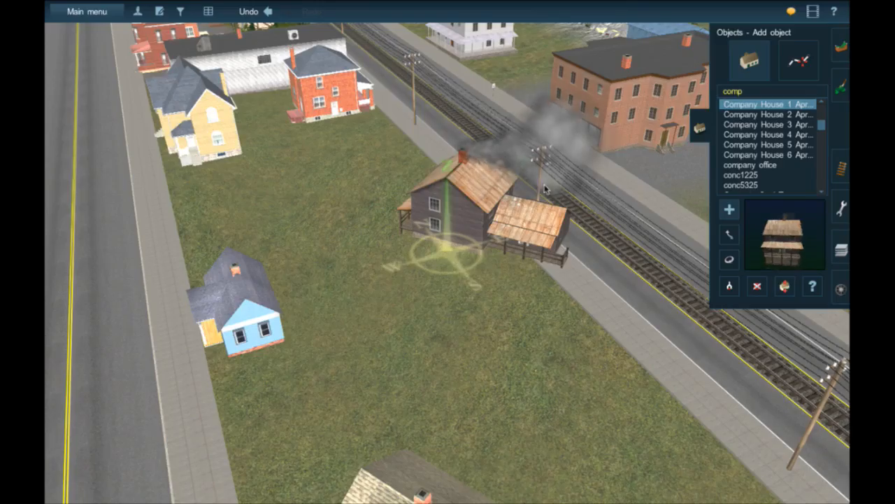
Delete the dark wooden company house with the rusty roof beside the street railway.
scroll(541, 184, "up", 4)
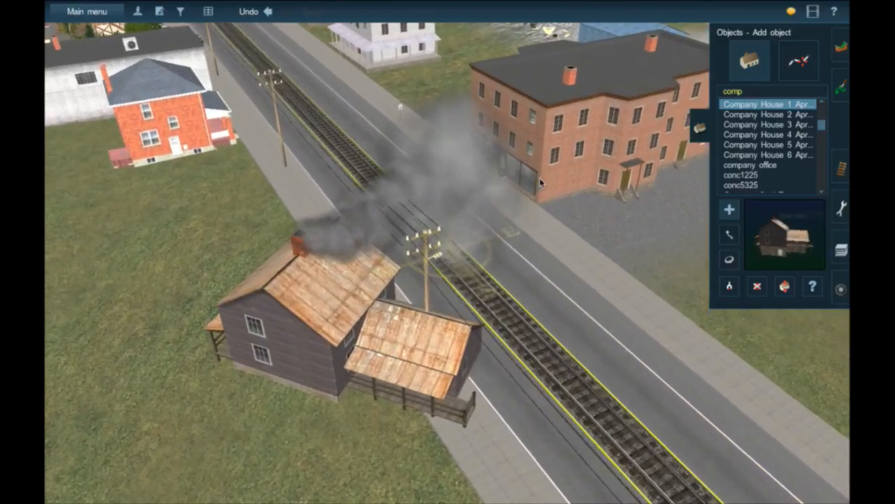
scroll(515, 185, "down", 2)
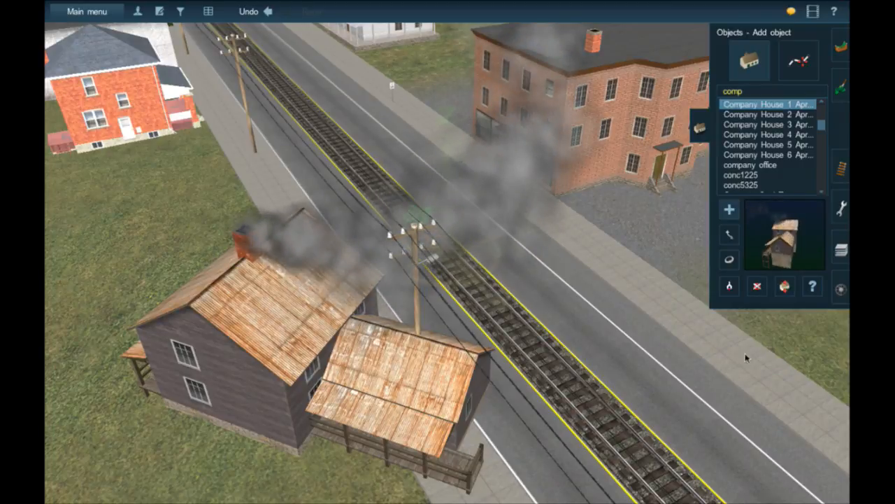
left_click(758, 288)
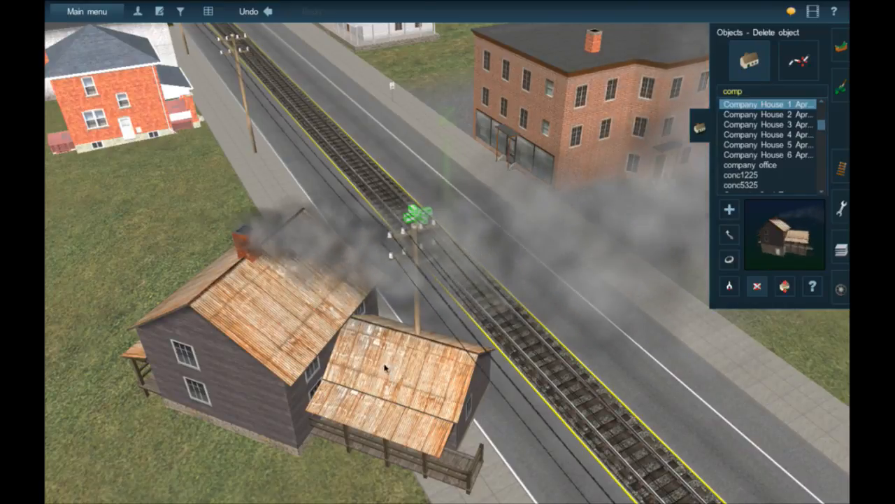
left_click(320, 378)
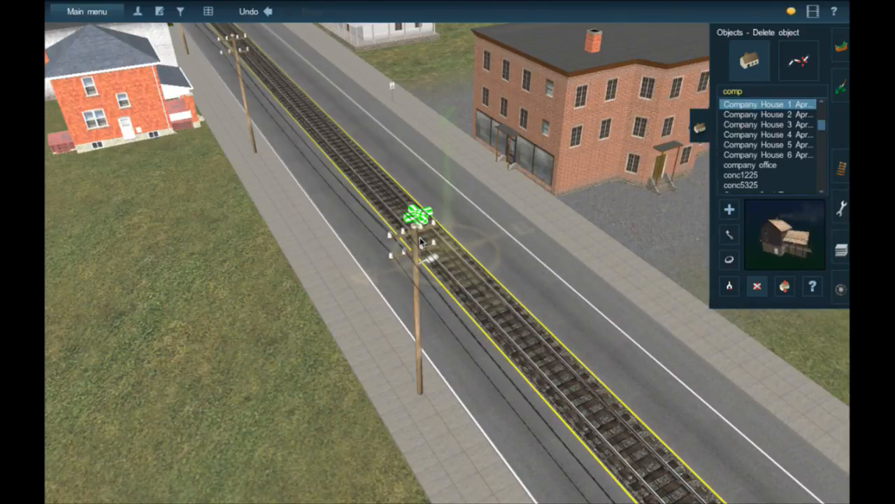
Examine the empty grass lots on both sides of the street railway for a suitable building site.
right_click_drag(507, 288, 522, 263)
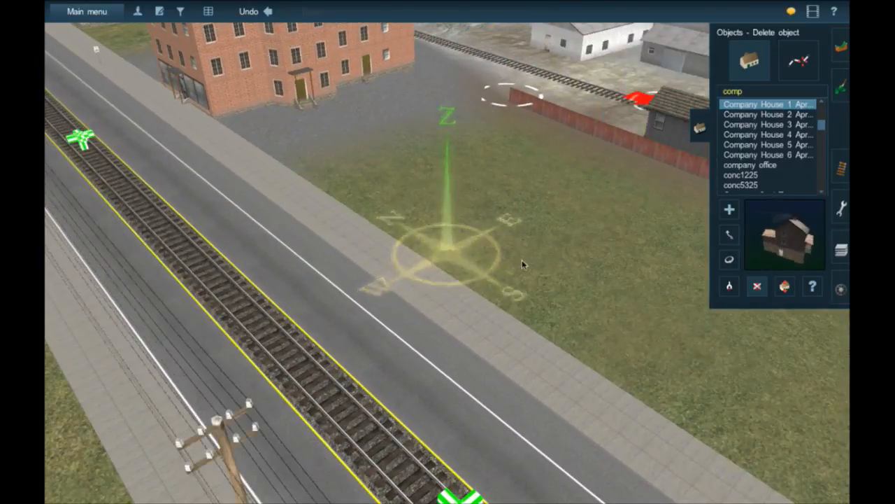
key("Left")
key("Down")
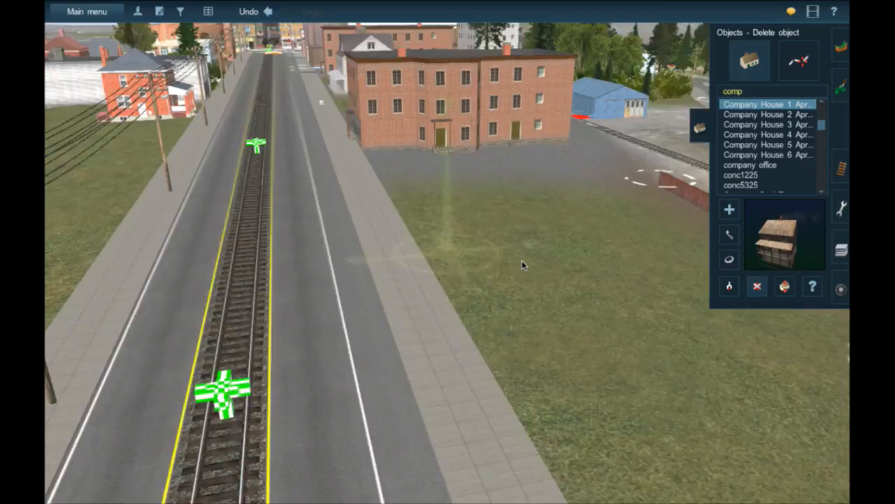
key("Left")
key("Down")
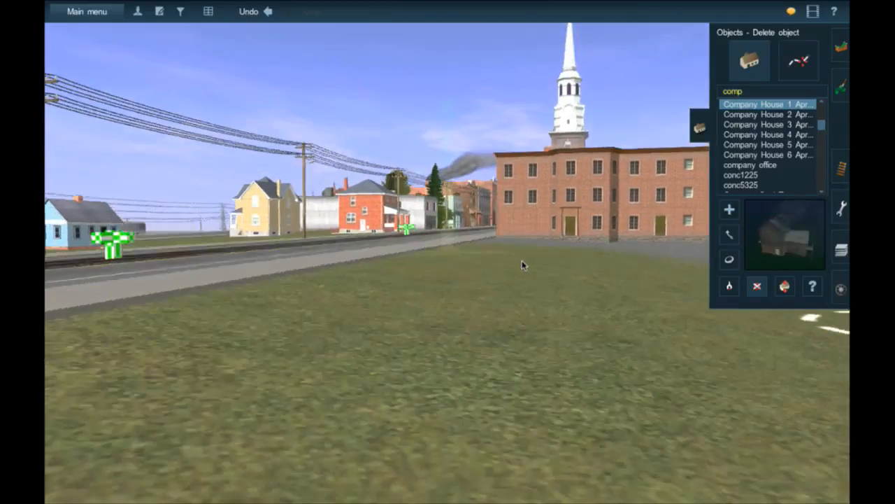
key("Up")
key("Left")
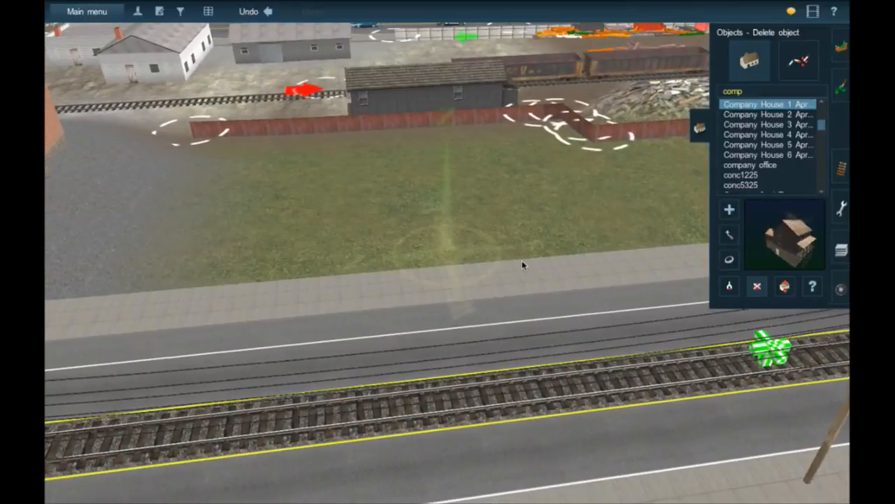
right_click_drag(587, 241, 507, 211)
right_click(310, 284)
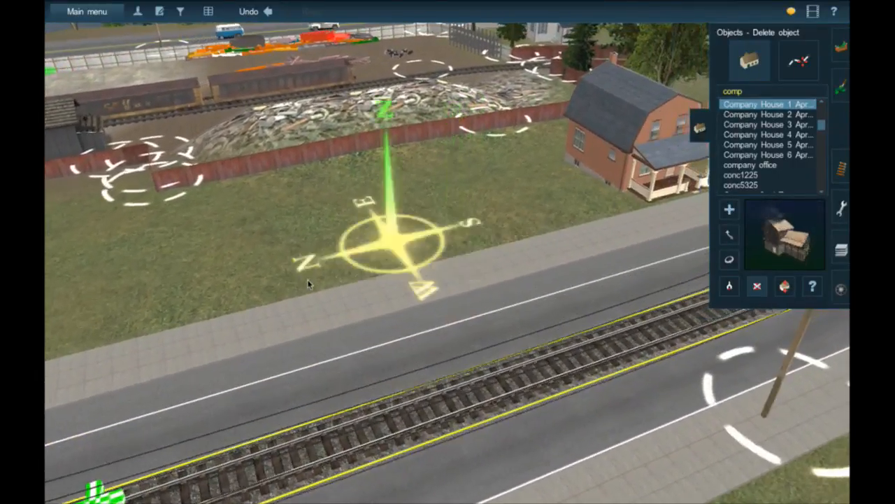
right_click(559, 349)
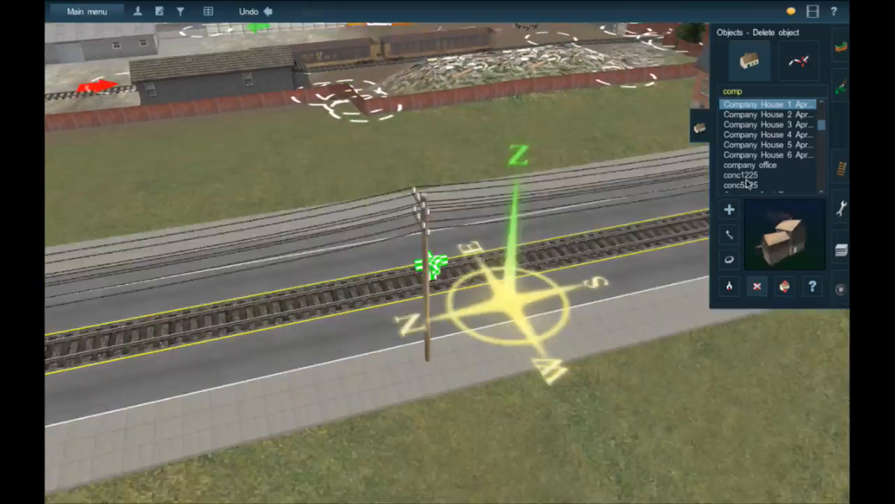
Browse the object list from company office onward, previewing the Consumers Gas Tanks Cherry and Consumers Gas D 79 models.
left_click(750, 166)
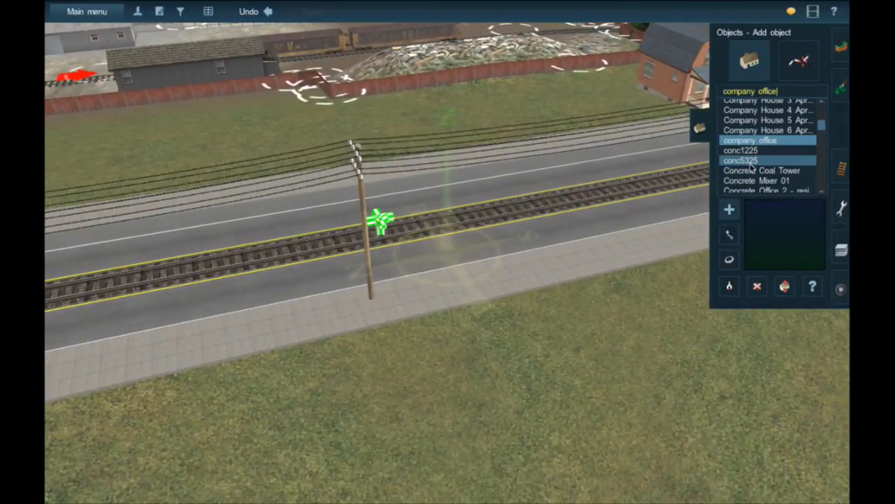
scroll(750, 165, "down", 1)
scroll(749, 168, "down", 3)
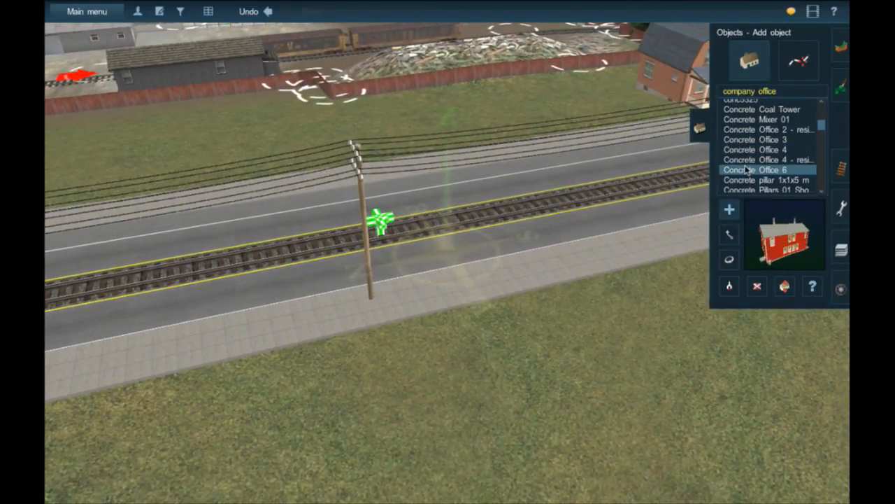
scroll(747, 170, "down", 7)
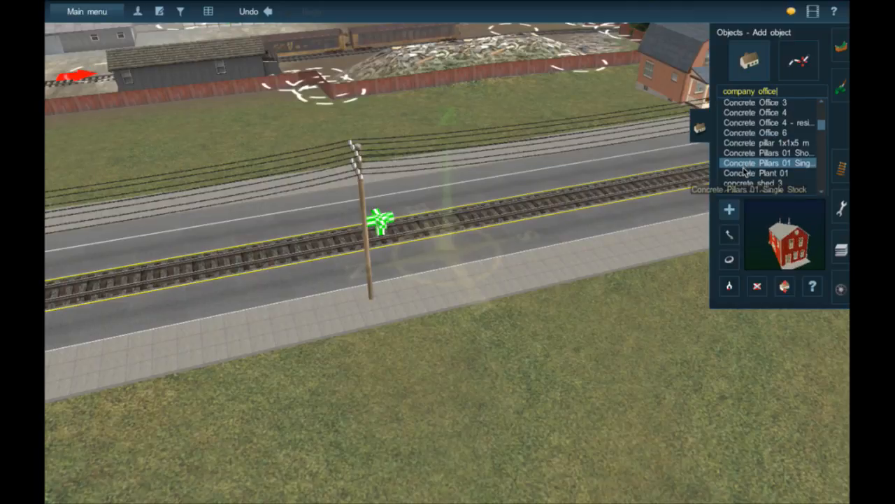
scroll(749, 170, "down", 3)
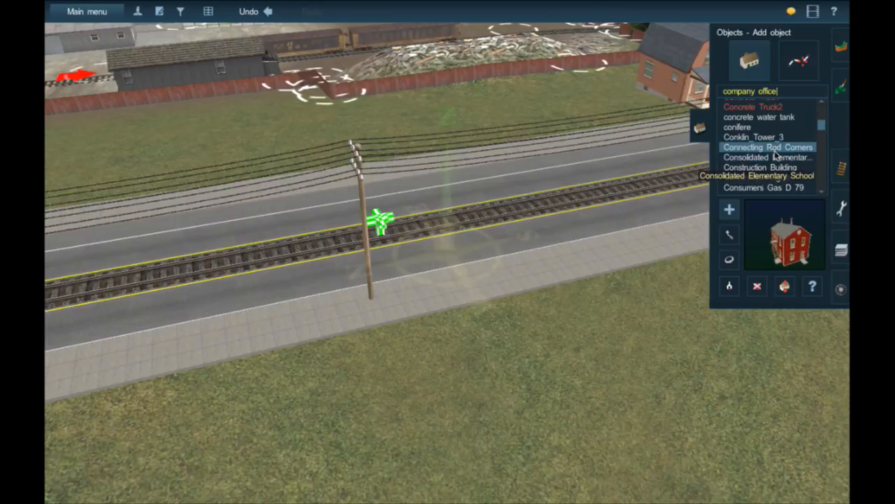
scroll(780, 157, "down", 4)
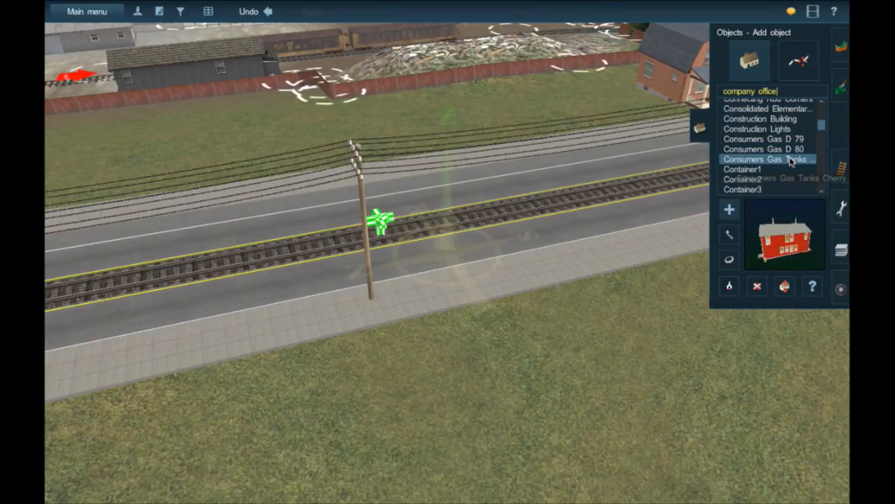
left_click(790, 158)
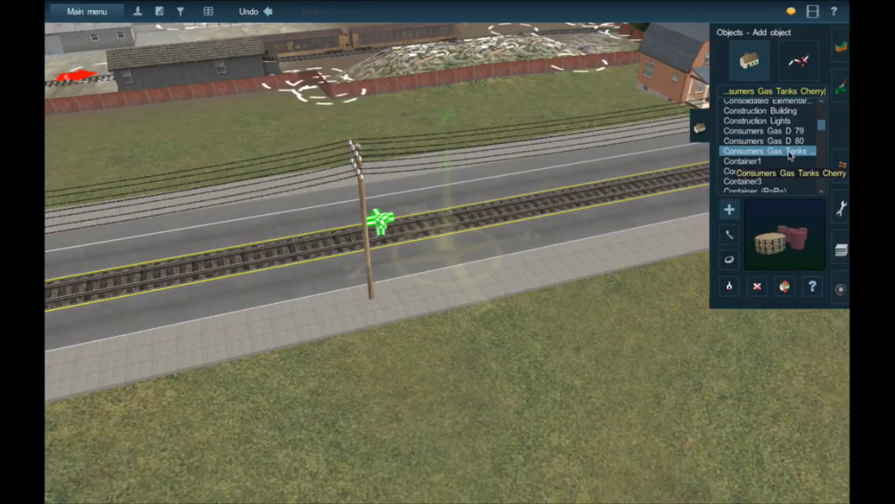
left_click(779, 141)
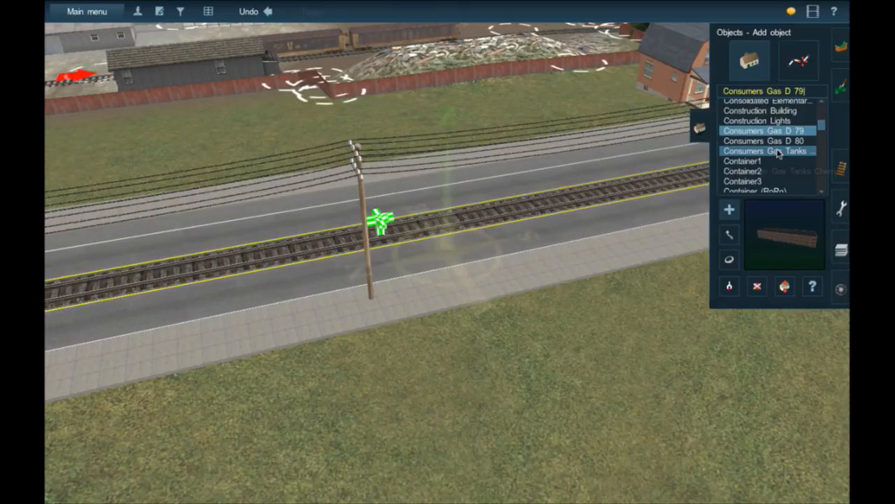
Browse the object list past the container models and preview Convenience Store Sign Irving DES.
scroll(778, 153, "down", 2)
left_click(775, 154)
scroll(797, 158, "down", 2)
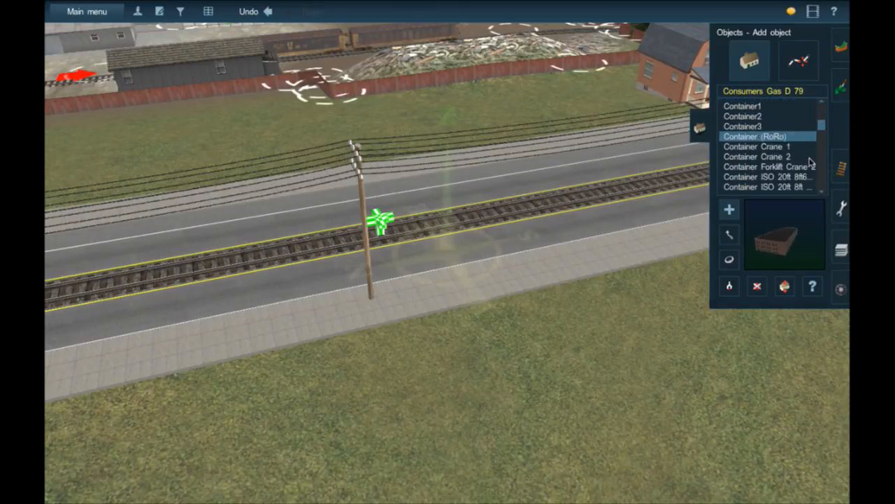
scroll(809, 161, "down", 5)
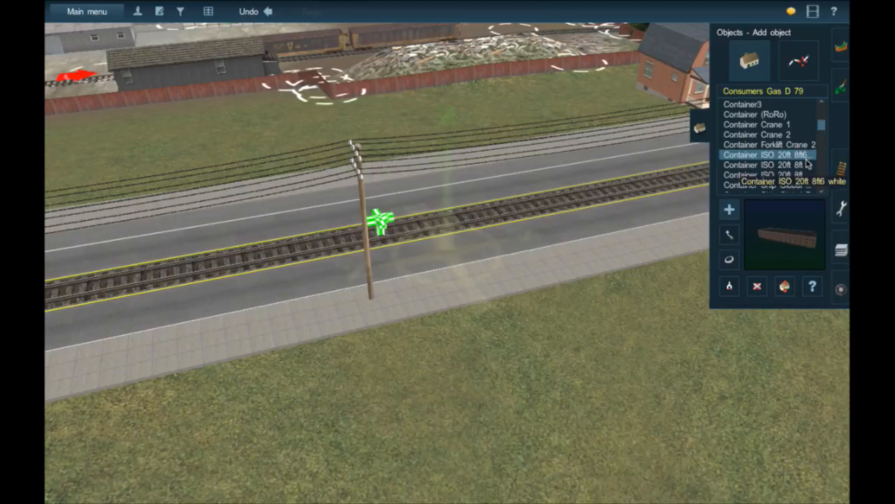
scroll(809, 162, "down", 8)
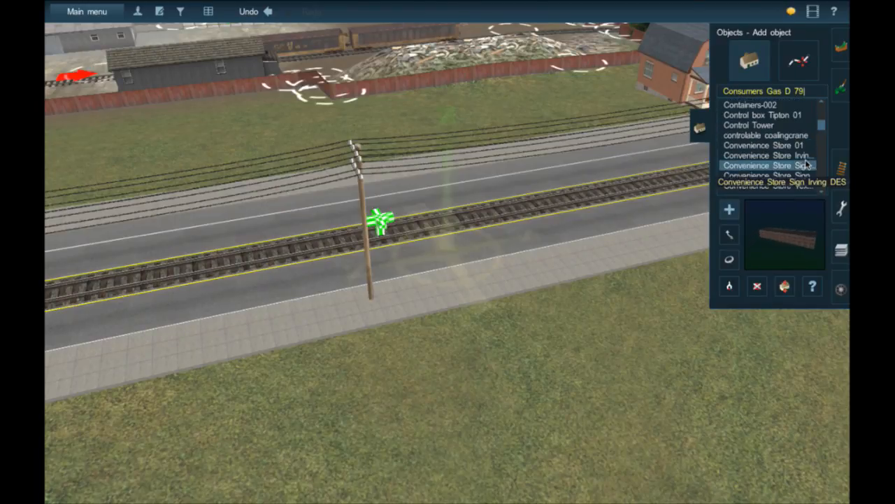
scroll(797, 145, "up", 4)
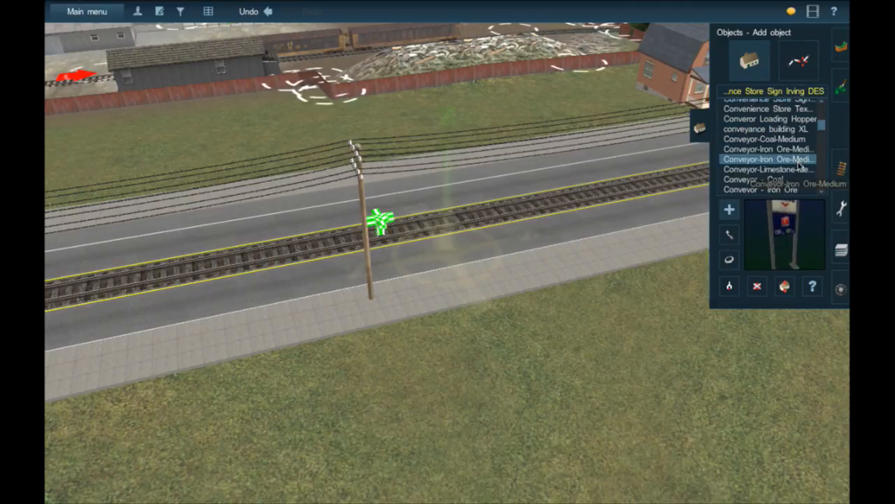
Browse the object list through the conveyor, cottage and council house entries, previewing Country Cottage and Country Cottage 04.
scroll(798, 167, "down", 7)
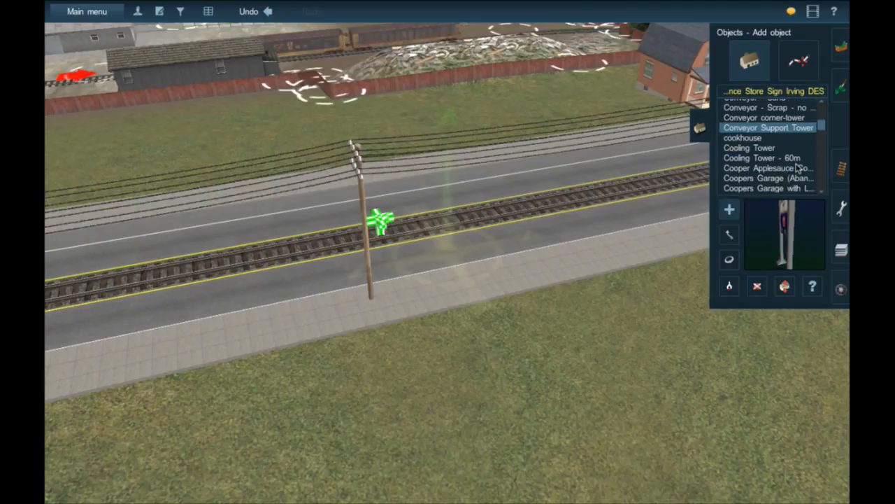
scroll(796, 169, "down", 5)
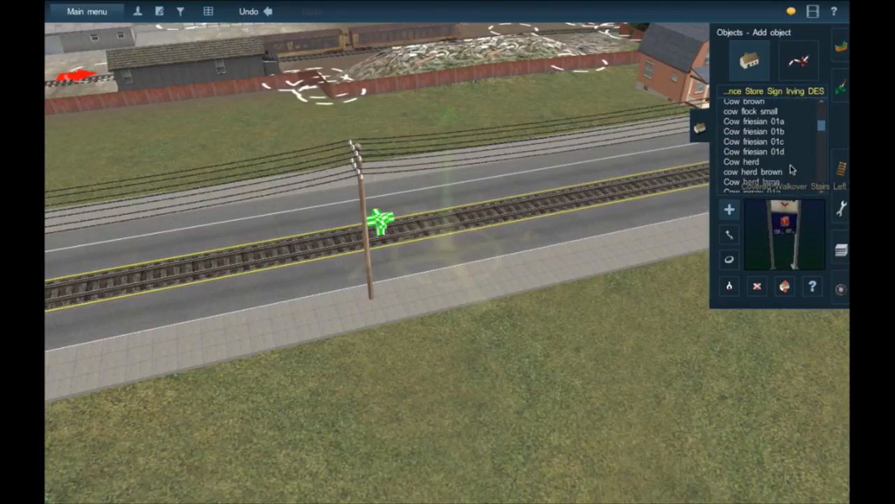
scroll(784, 170, "up", 5)
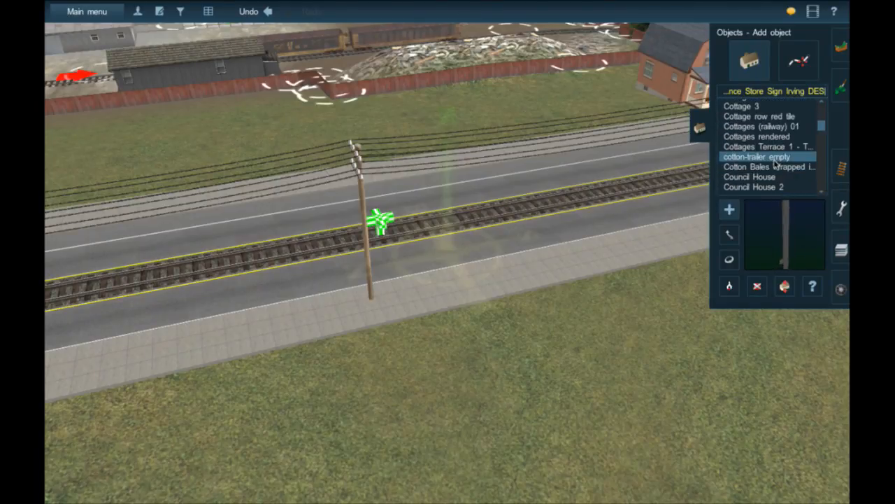
scroll(775, 163, "down", 2)
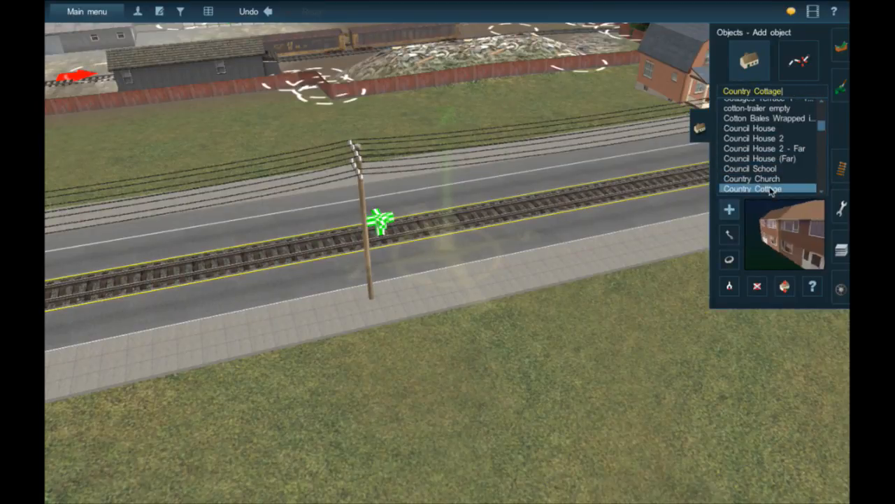
scroll(770, 190, "down", 2)
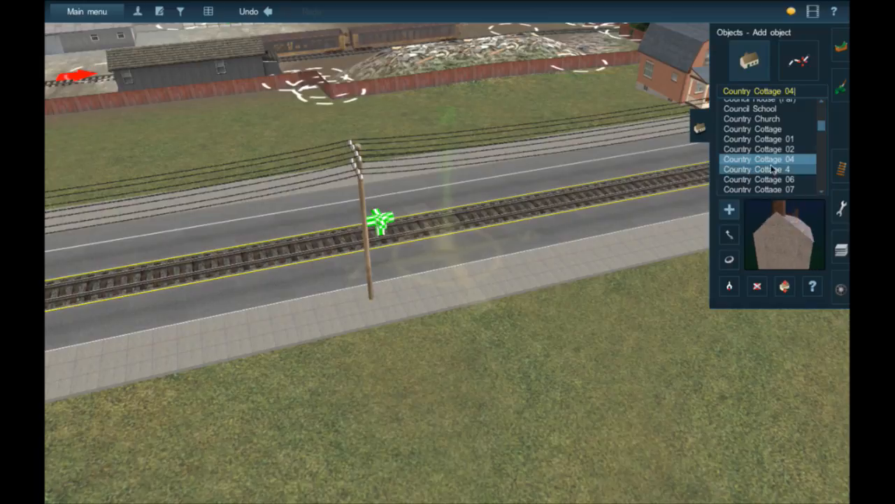
scroll(784, 168, "down", 4)
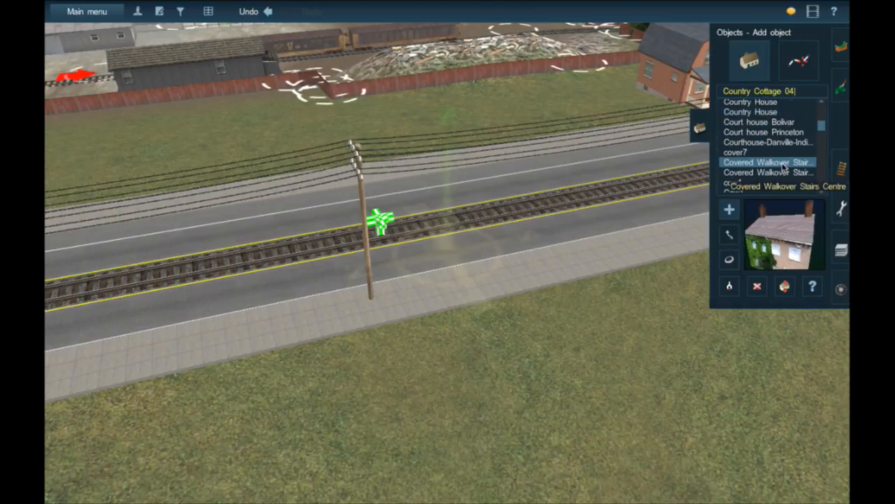
Preview Courthouse-Danville-Indiana-2D and place the Court house Princeton building beside the street railway.
left_click(785, 143)
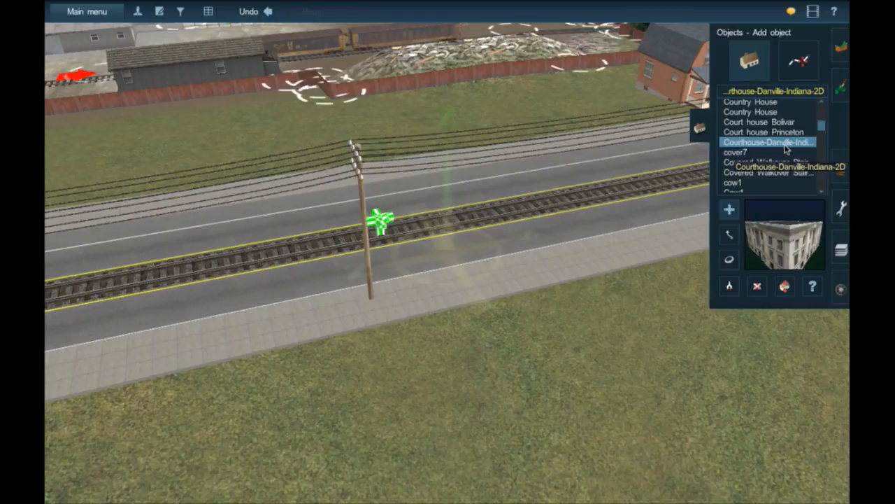
left_click(785, 132)
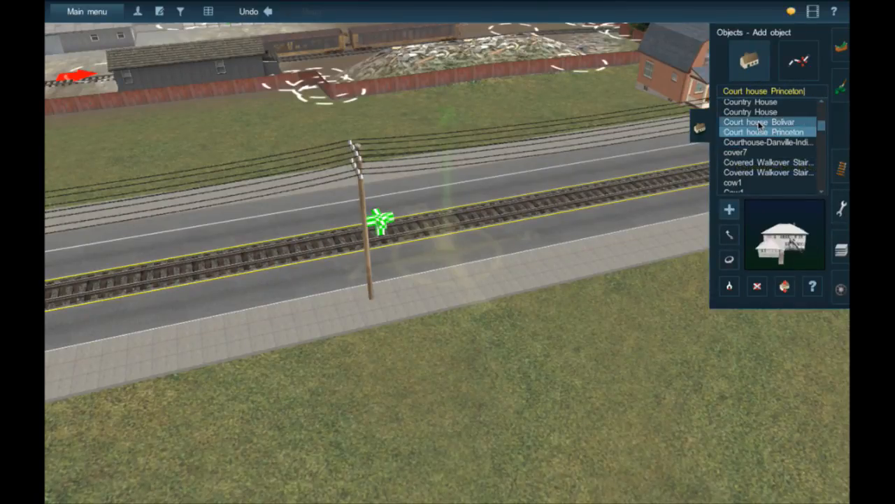
left_click(546, 248)
Inspect the placed Court house Princeton building from all sides, including its entrance stairs and its overlap with the tracks.
scroll(546, 248, "up", 5)
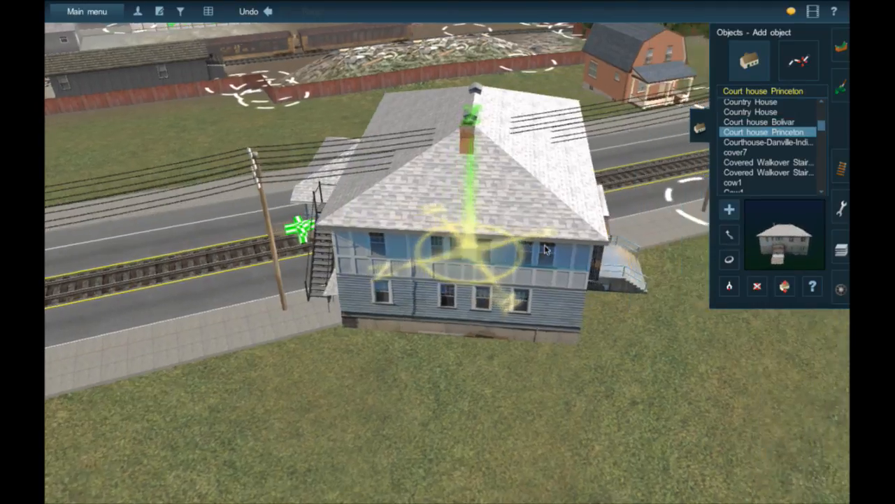
key("Right")
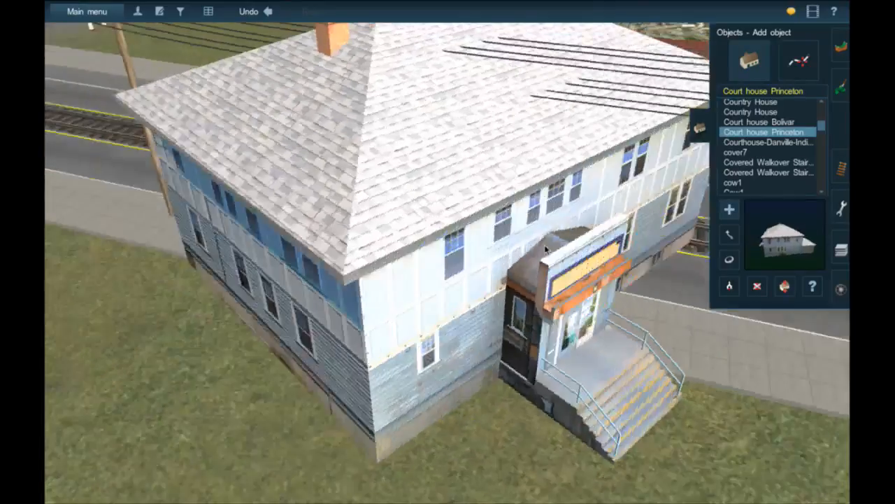
key("Down")
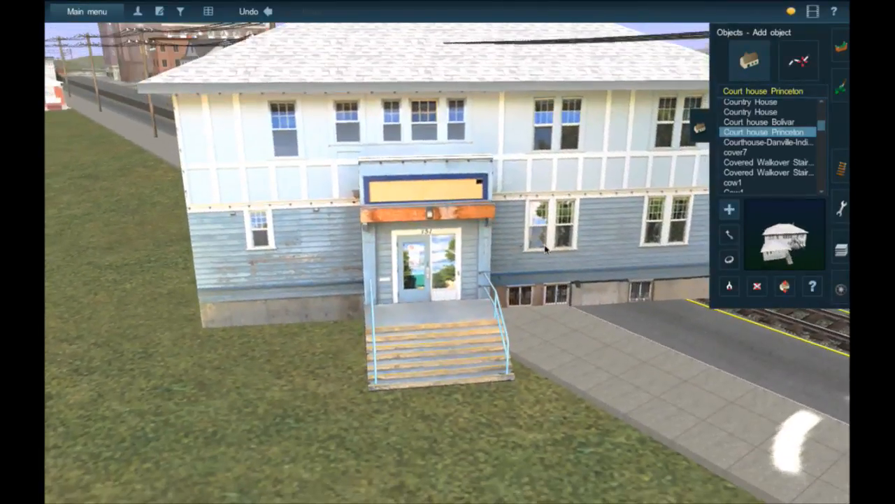
key("Right")
key("Right")
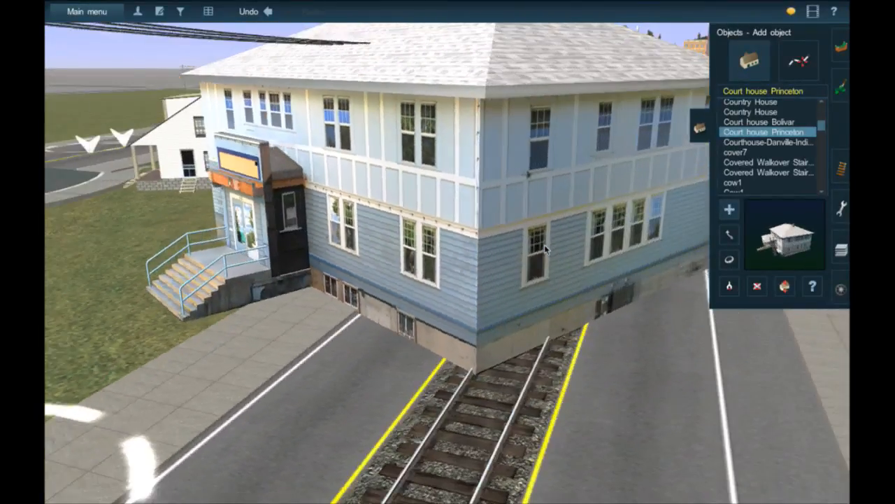
key("Up")
scroll(545, 249, "down", 3)
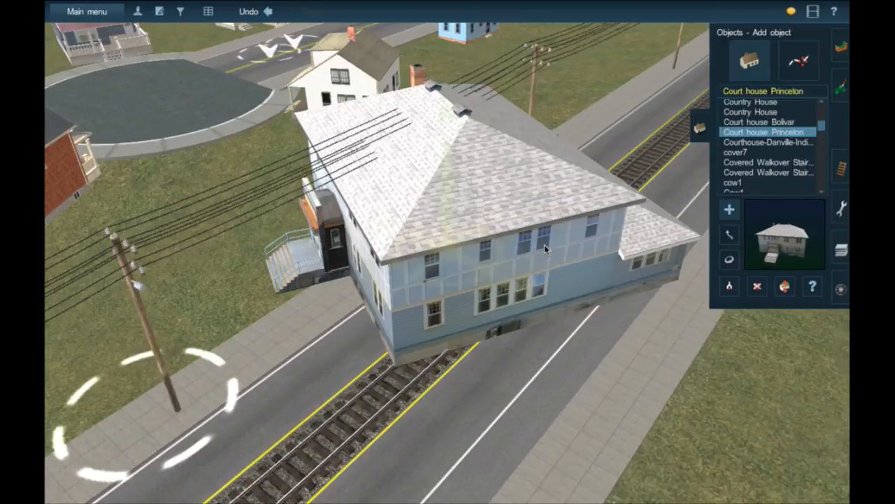
scroll(545, 249, "down", 2)
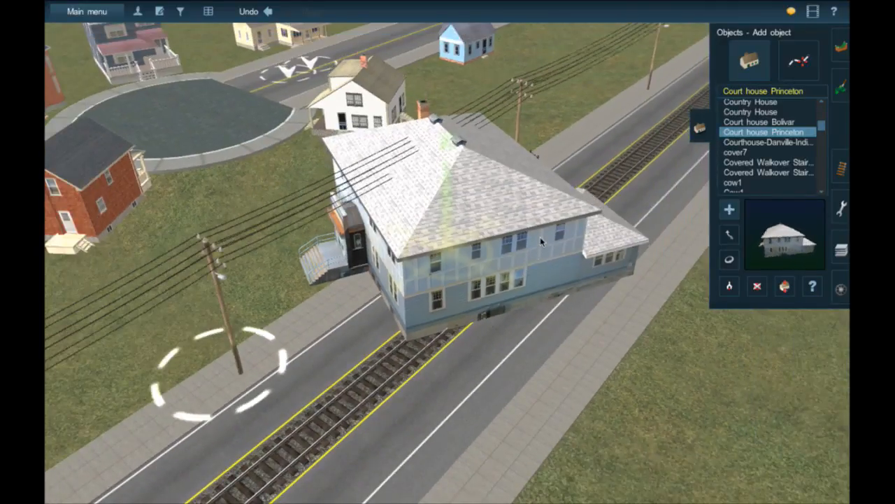
Move the Court house Princeton building along the street railway to the grass lot beside the white brick warehouse.
right_click(541, 241)
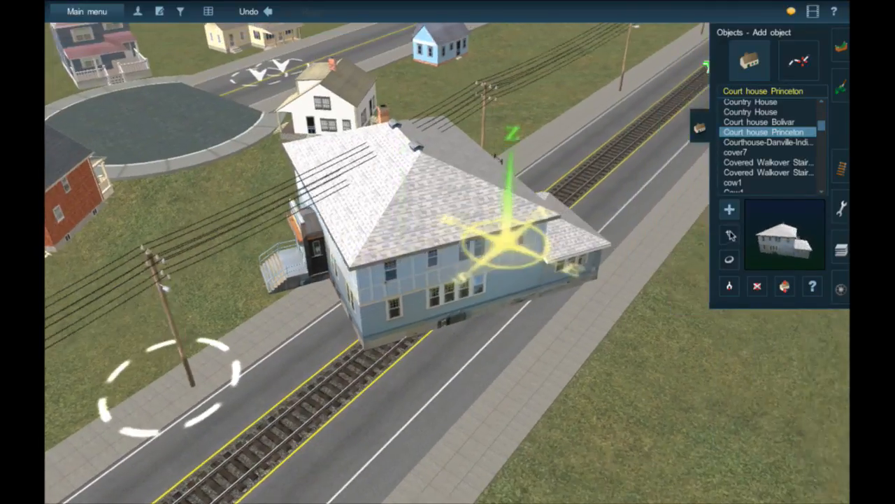
left_click(730, 235)
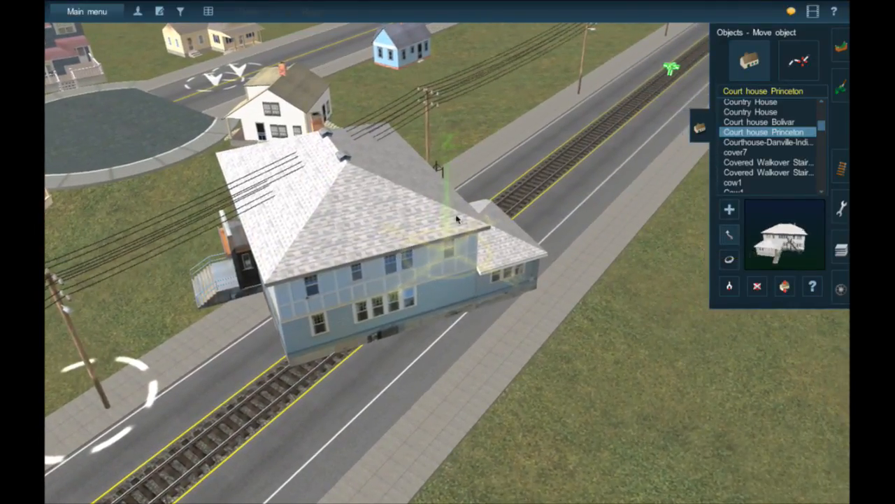
left_click_drag(426, 218, 512, 165)
right_click(563, 110)
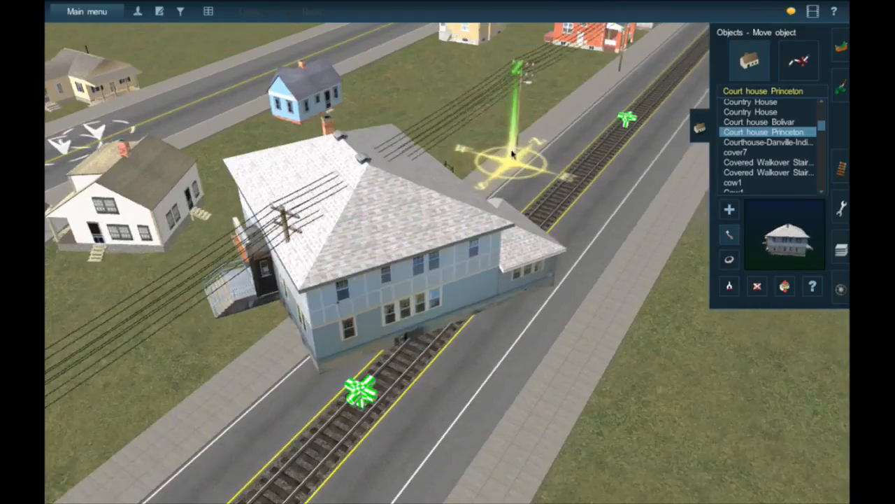
left_click_drag(366, 250, 514, 165)
right_click(513, 165)
right_click(510, 170)
left_click_drag(389, 307, 456, 221)
right_click(526, 119)
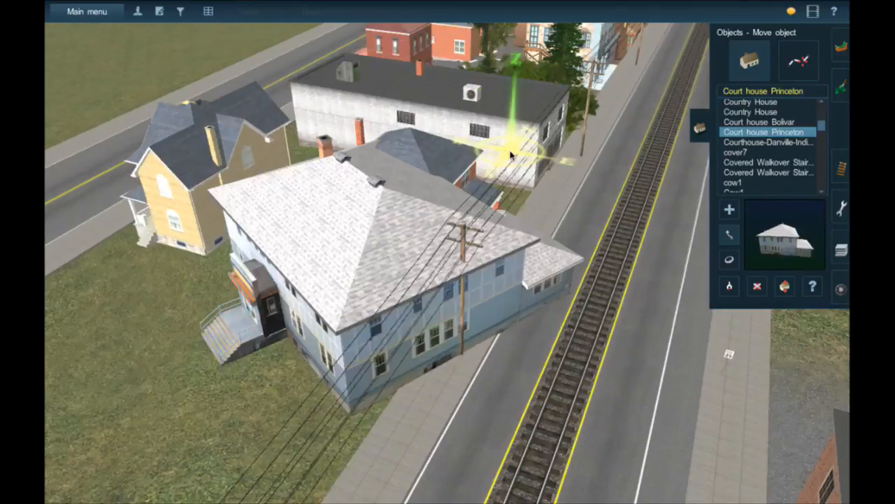
Try the court house farther down the street near the brick commercial buildings, and bring it back beside the white warehouse.
left_click_drag(360, 306, 576, 179)
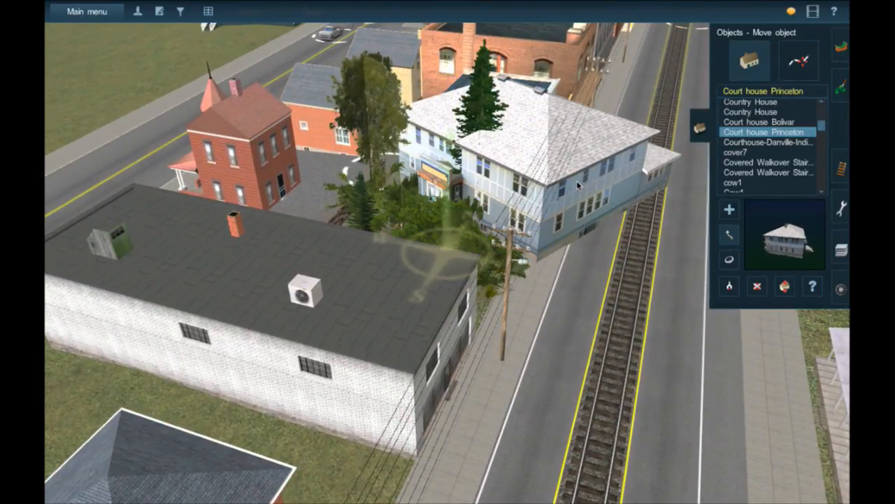
right_click(576, 181)
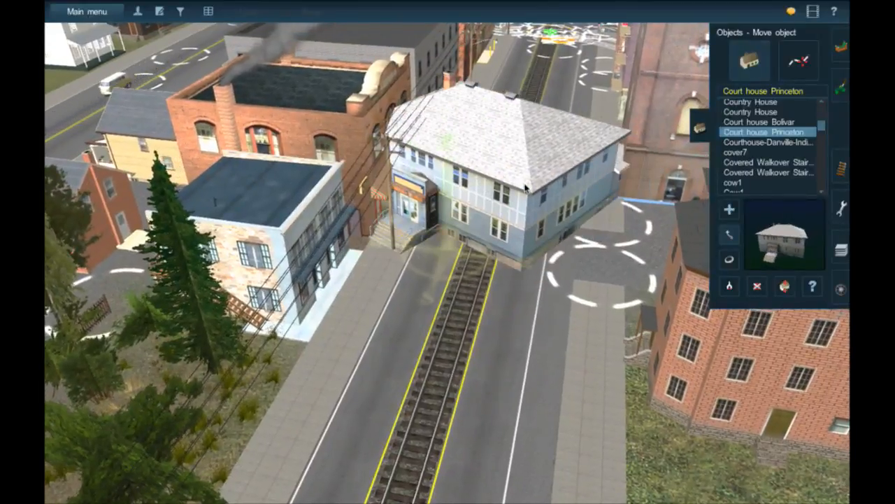
mouse_move(488, 298)
right_mouse_down()
mouse_move(456, 355)
mouse_move(356, 373)
mouse_move(321, 359)
mouse_move(292, 291)
right_mouse_up()
left_click_drag(434, 183, 324, 243)
key("Up")
key("Left")
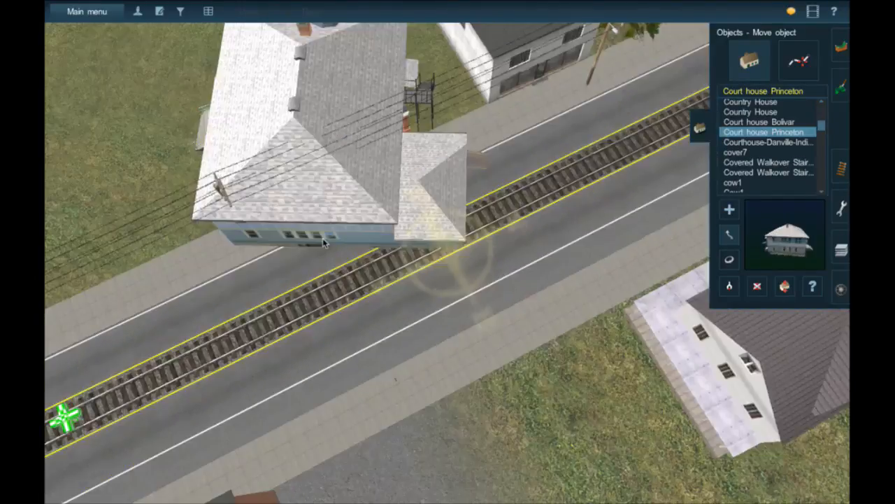
Move the court house off the tracks onto the grass lot between the red brick house and the white warehouse.
right_click(386, 165)
left_click_drag(385, 166, 540, 42)
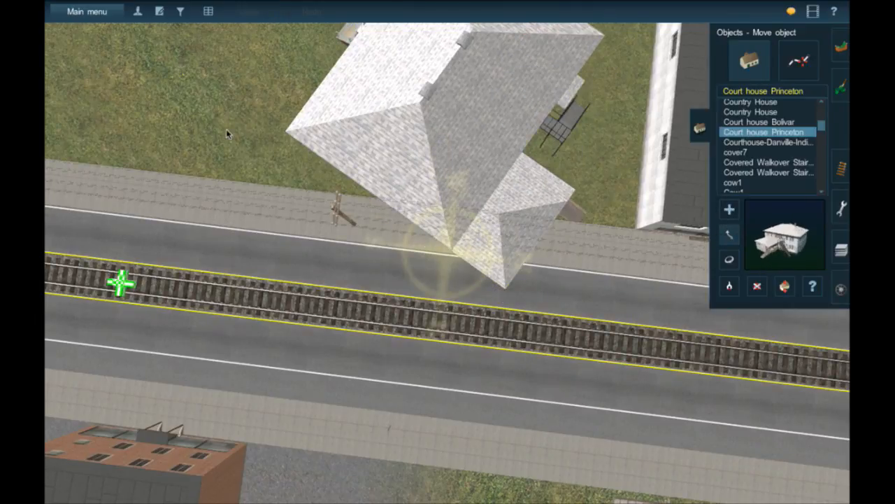
left_click_drag(355, 95, 266, 83)
key("Up")
key("Left")
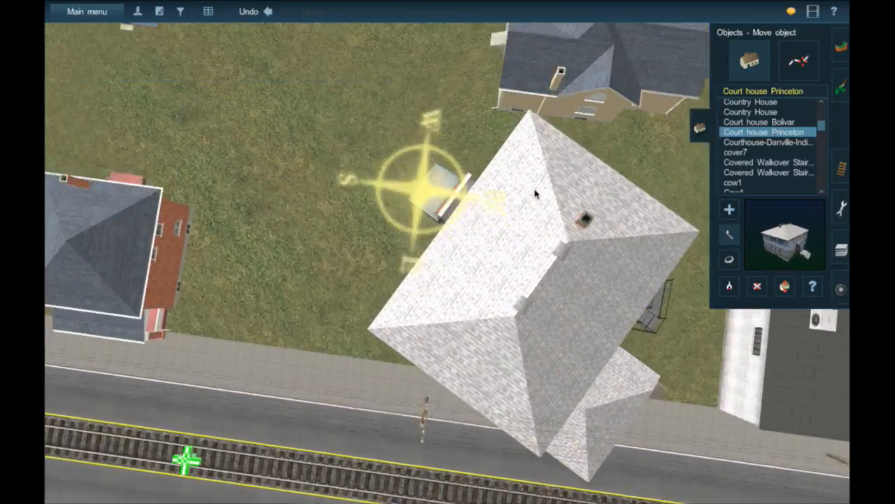
Move the gabled house behind the court house toward the small blue house, and shift the court house deeper into the lot.
scroll(537, 193, "down", 3)
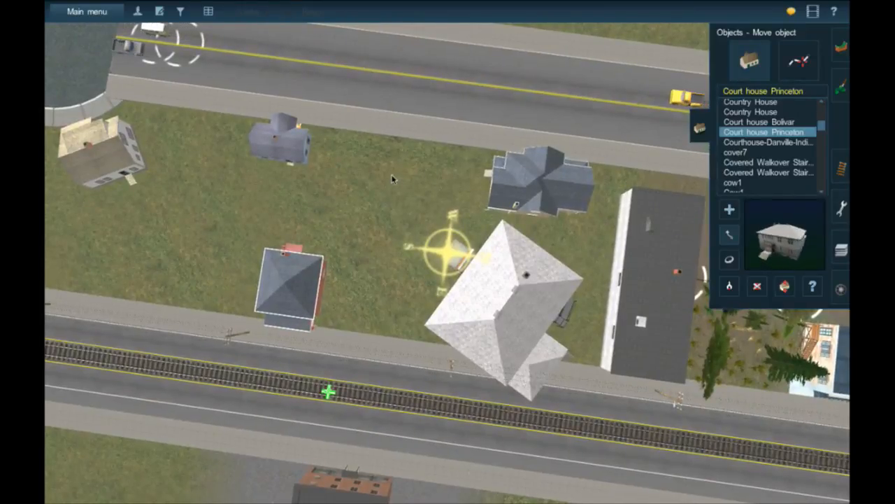
left_click_drag(393, 179, 174, 150)
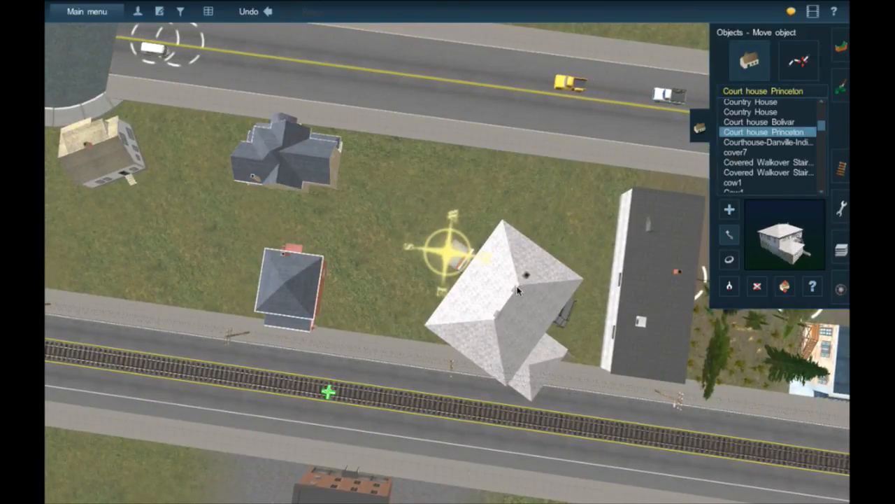
left_click_drag(533, 289, 532, 265)
right_click(524, 265)
key("Down")
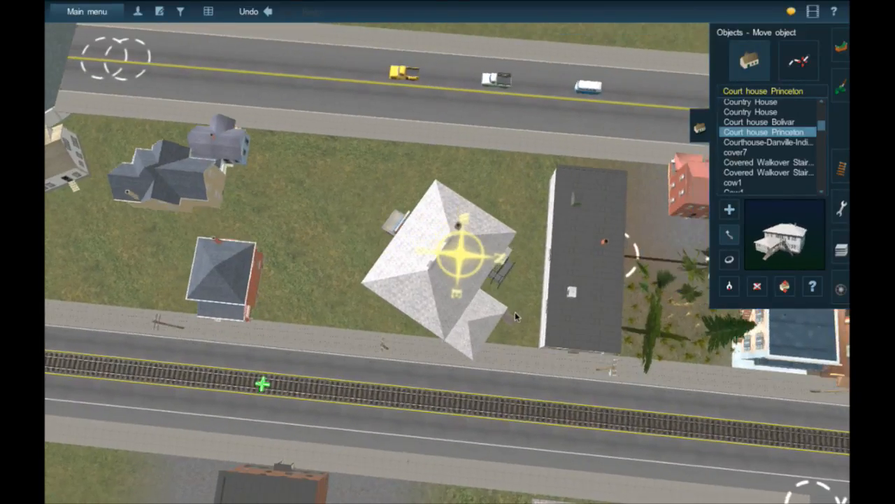
Rotate the court house to about 180° so its front entrance faces the street railway sidewalk.
scroll(515, 315, "up", 1)
scroll(515, 311, "up", 3)
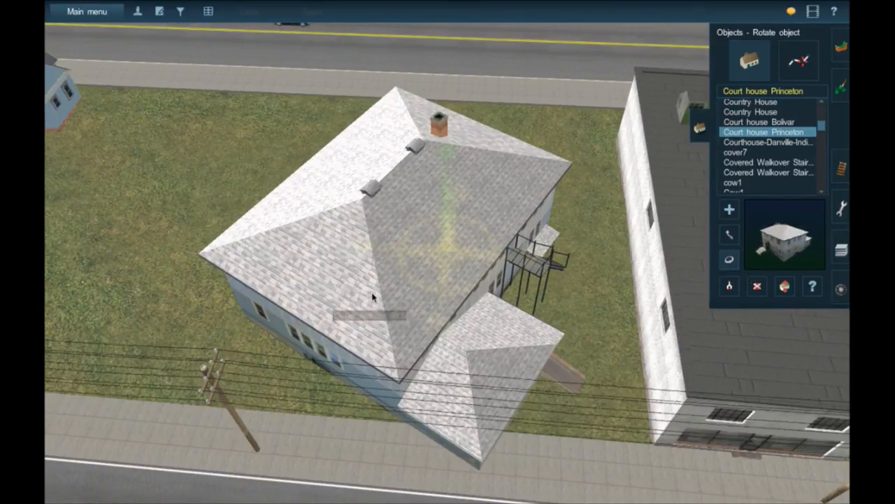
left_click_drag(373, 297, 453, 289)
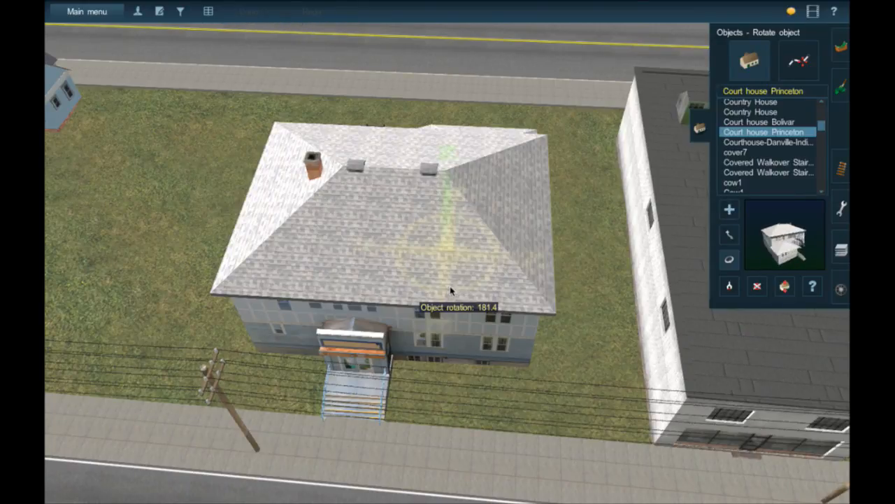
left_click_drag(450, 289, 451, 289)
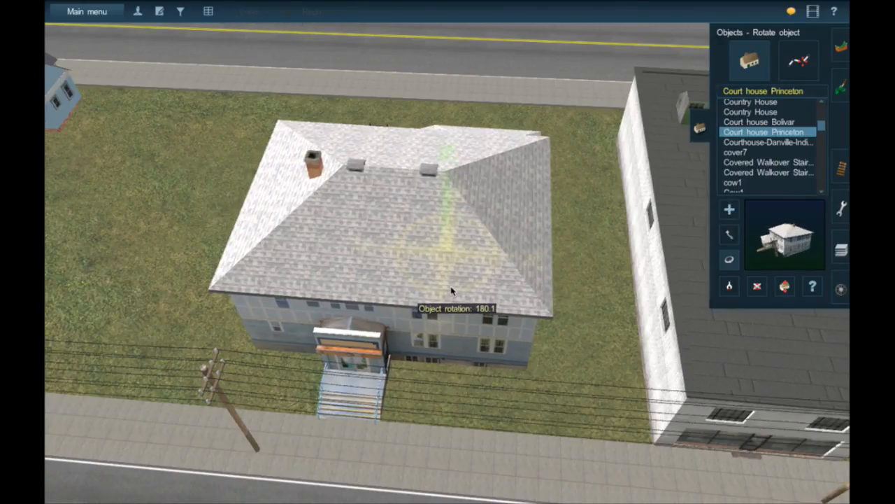
Adjust the court house's position so the foot of its entrance stairs meets the edge of the sidewalk.
right_click(357, 428)
scroll(360, 245, "up", 5)
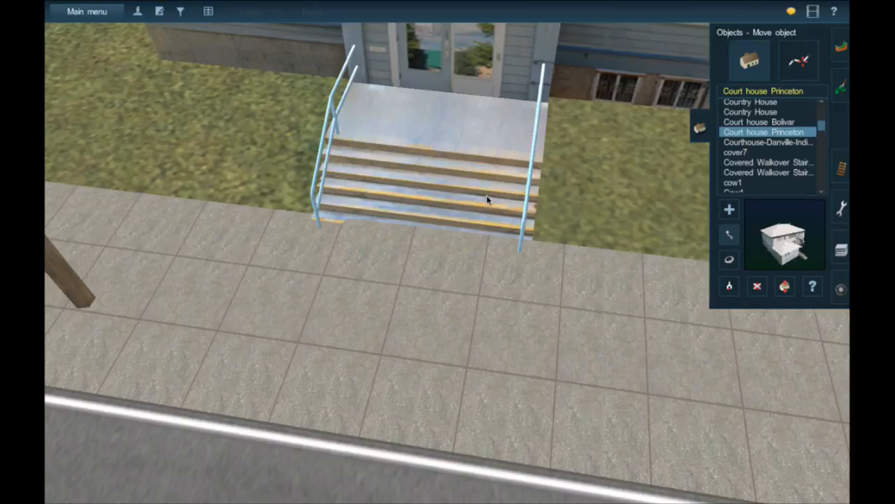
left_click_drag(488, 200, 487, 203)
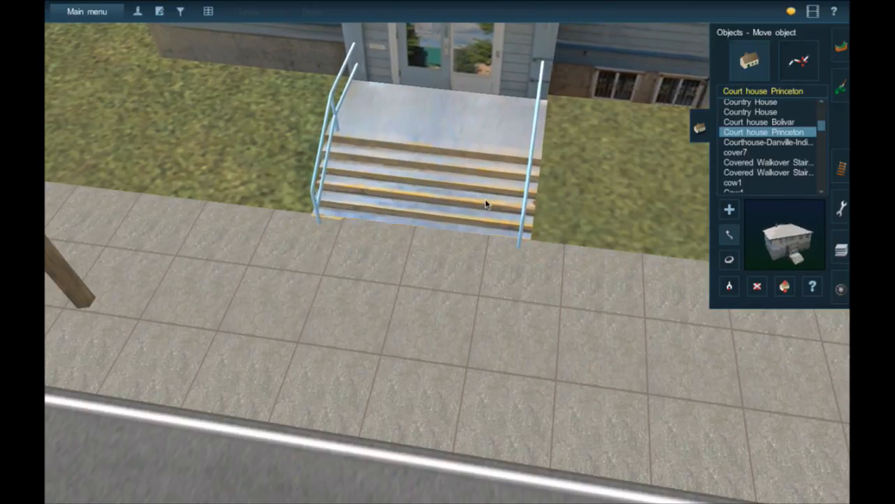
Examine the rear of the court house, checking how the ramp and foundation meet the ground.
scroll(514, 168, "down", 5)
right_click_drag(514, 168, 540, 236)
key("Left")
key("Left")
key("Left")
key("Left")
key("Left")
key("Left")
scroll(517, 257, "up", 5)
scroll(517, 257, "up", 3)
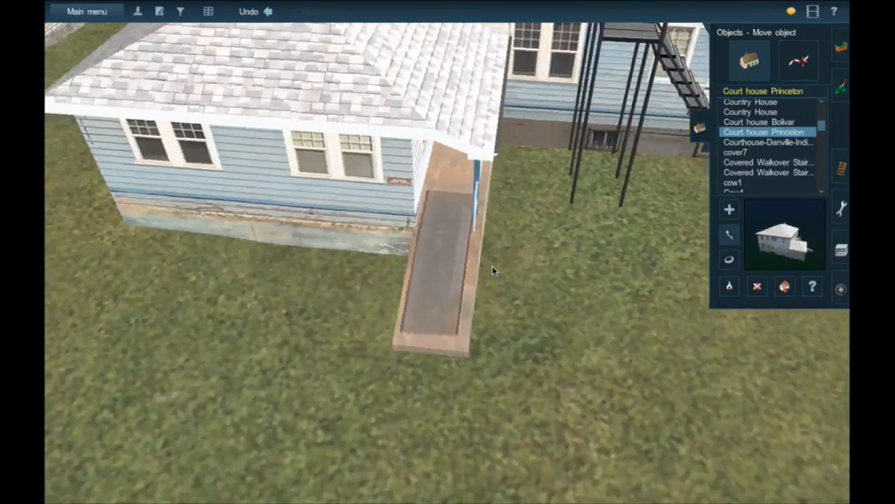
key("Down")
key("Down")
key("Down")
key("Down")
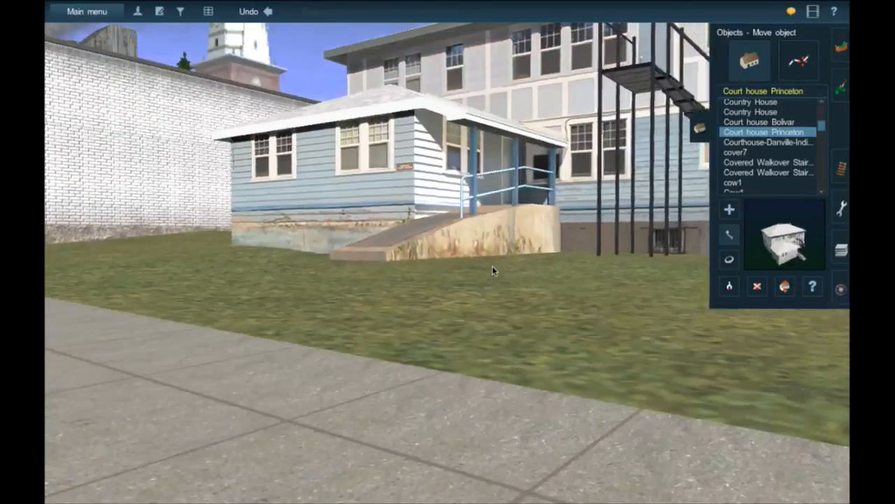
Inspect the court house's ramp, fire escape and side foundation from ground level and from above for gaps with the terrain.
key("Left")
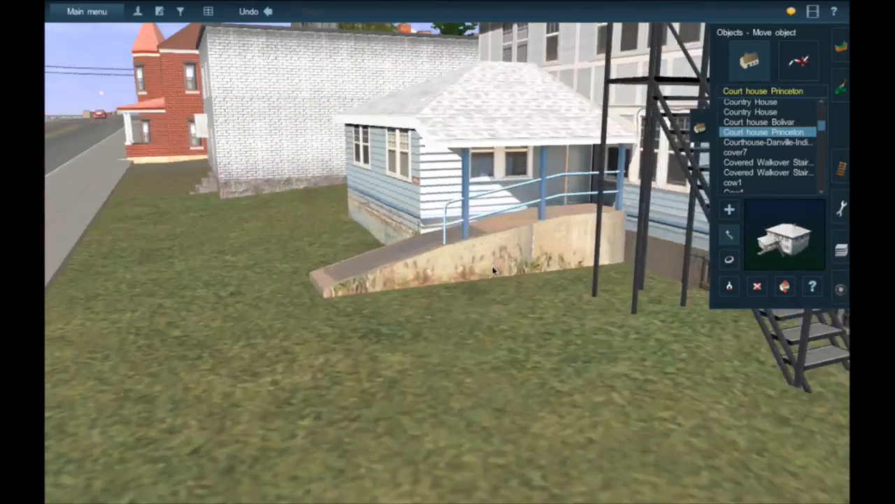
key("Up")
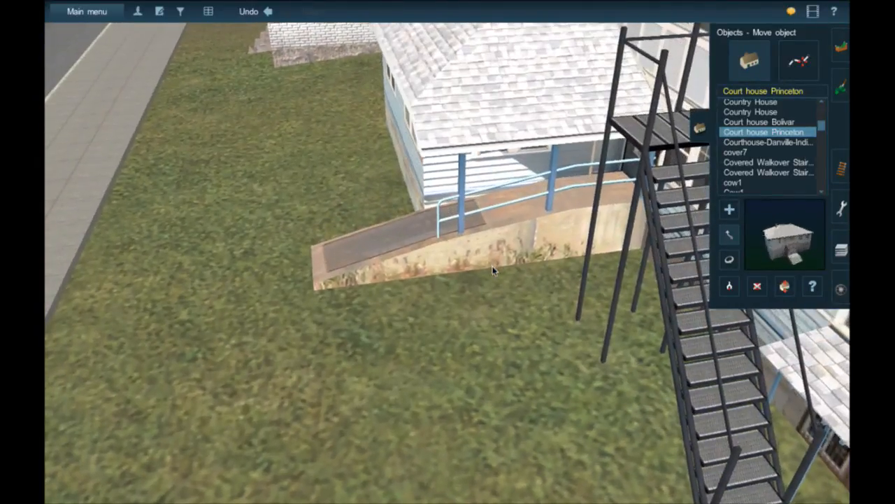
scroll(492, 271, "down", 3)
right_click_drag(400, 270, 417, 240)
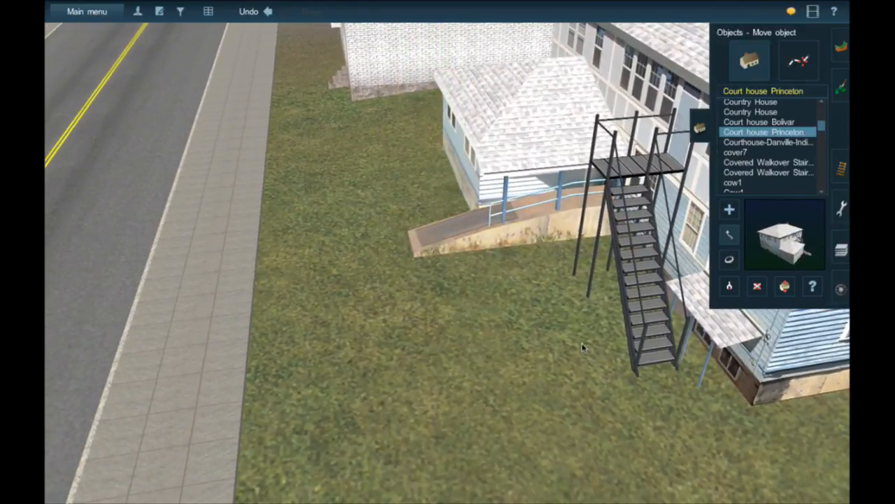
right_click(418, 242)
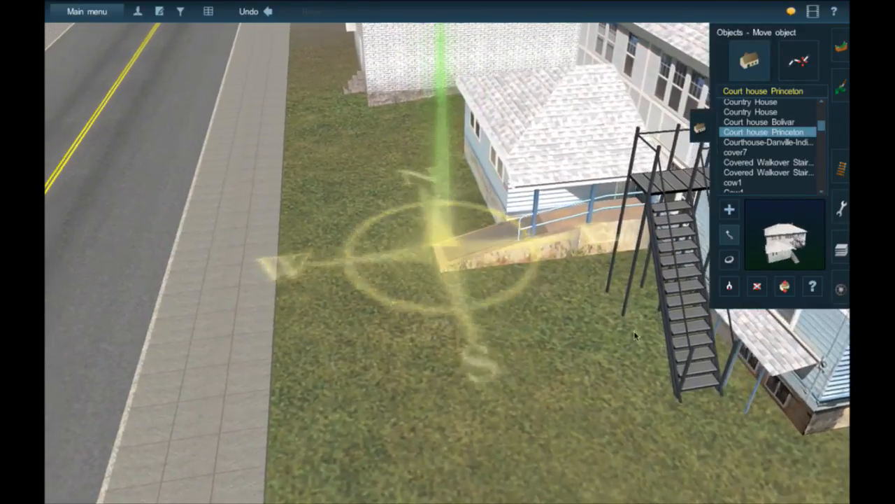
right_click(698, 383)
scroll(698, 384, "up", 5)
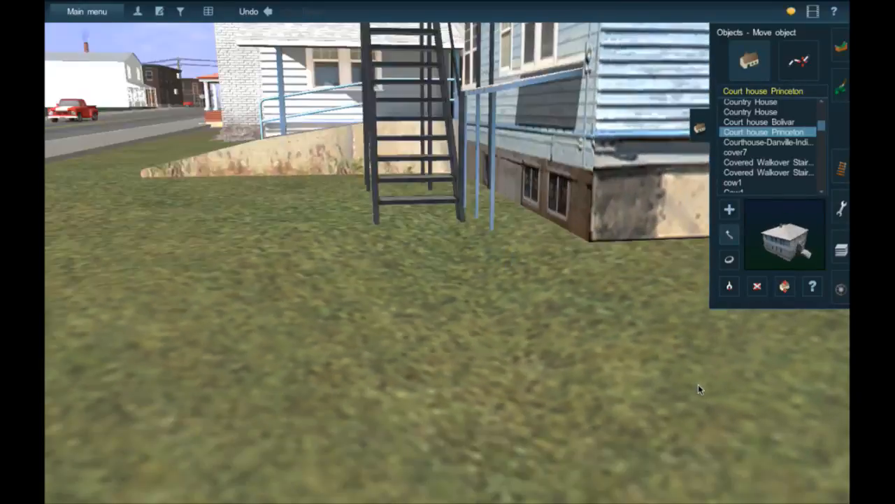
key("Down")
key("Right")
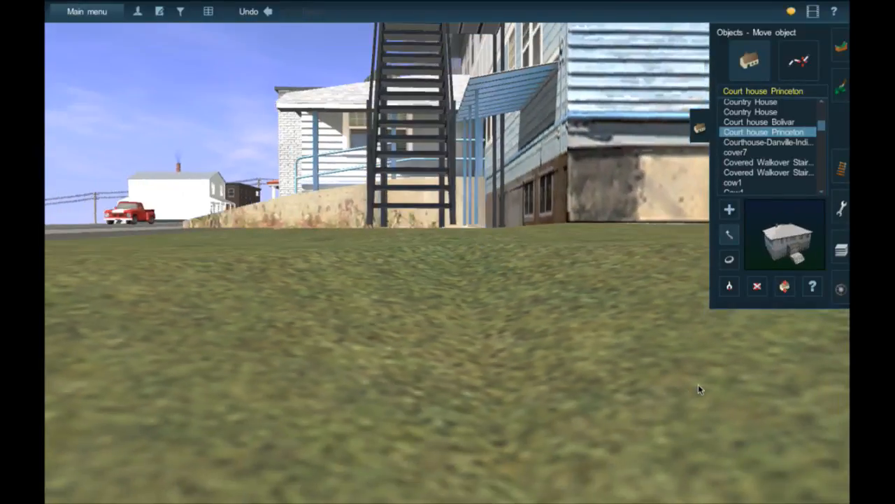
key("Left")
key("Up")
scroll(680, 387, "down", 6)
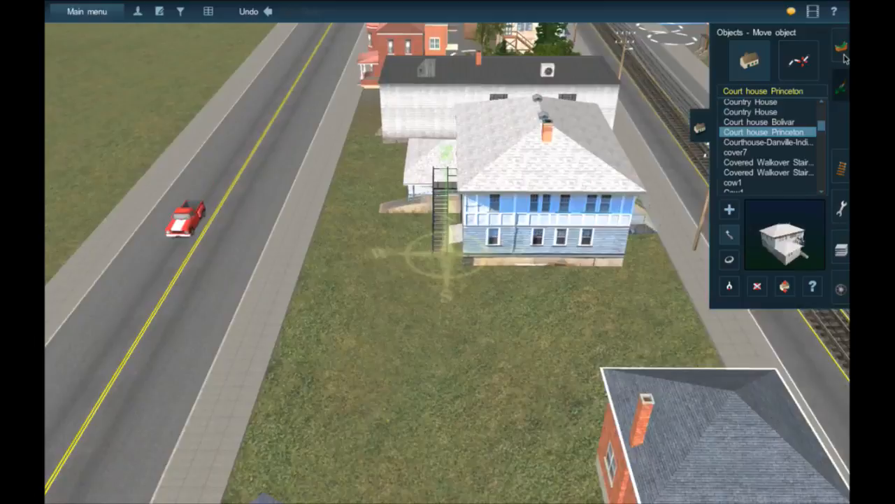
Sample the terrain height at several spots around the court house with the Topology Get height tool.
left_click(840, 85)
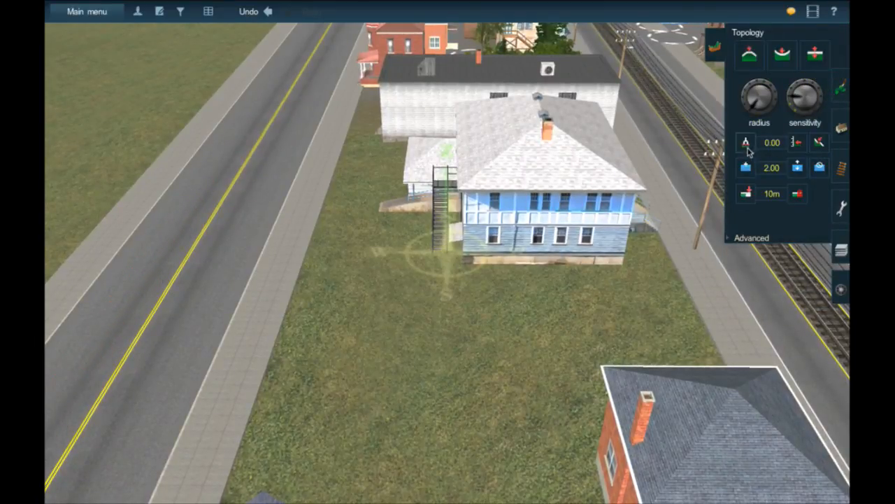
right_click(591, 234)
left_click(474, 245)
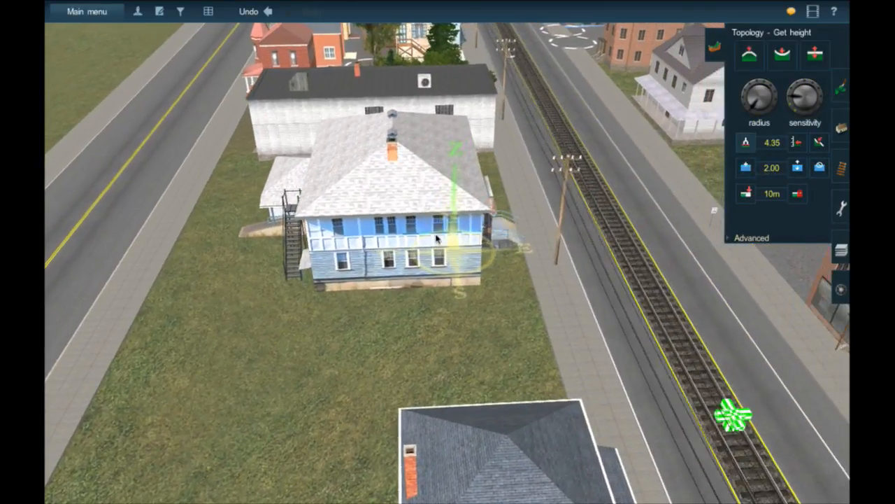
left_click(386, 316)
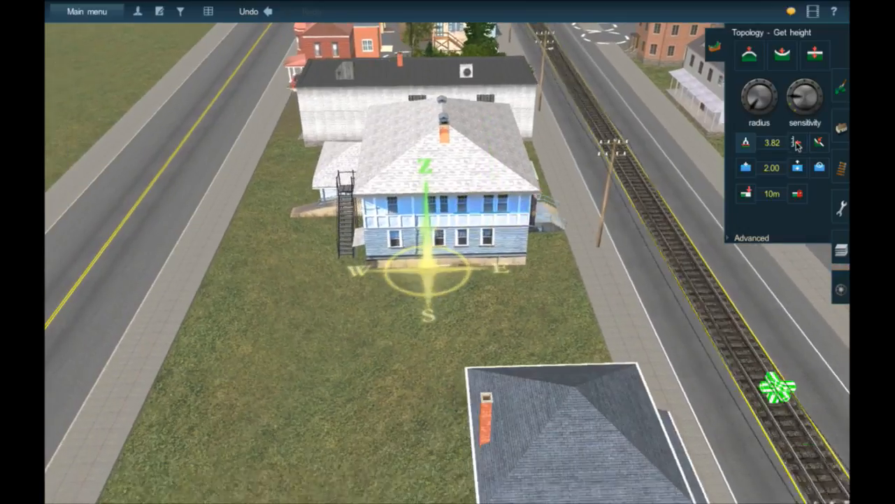
left_click(747, 142)
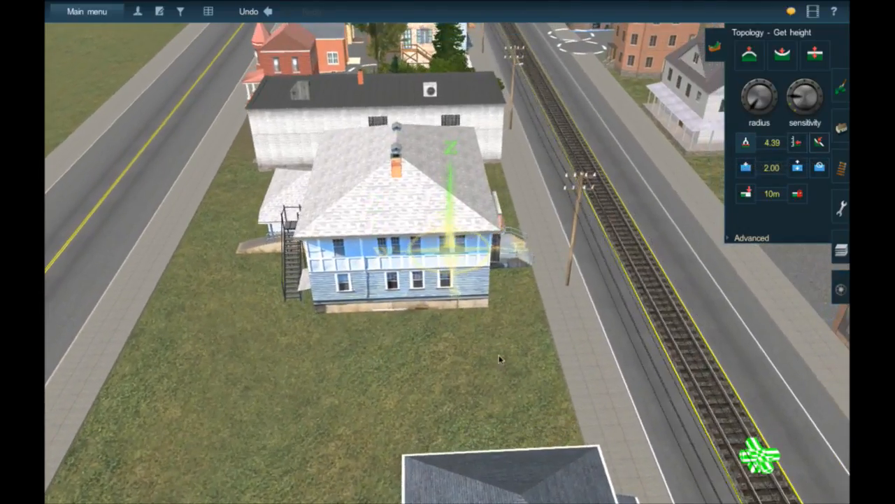
Level the ground along the foundation of the court house's end wall with the Plateau tool, using heights sampled around its base.
left_click(819, 142)
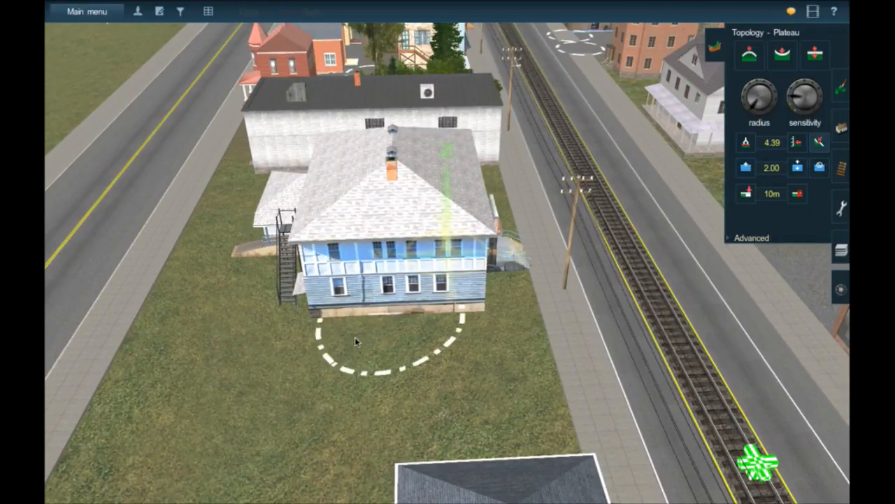
left_click(302, 337)
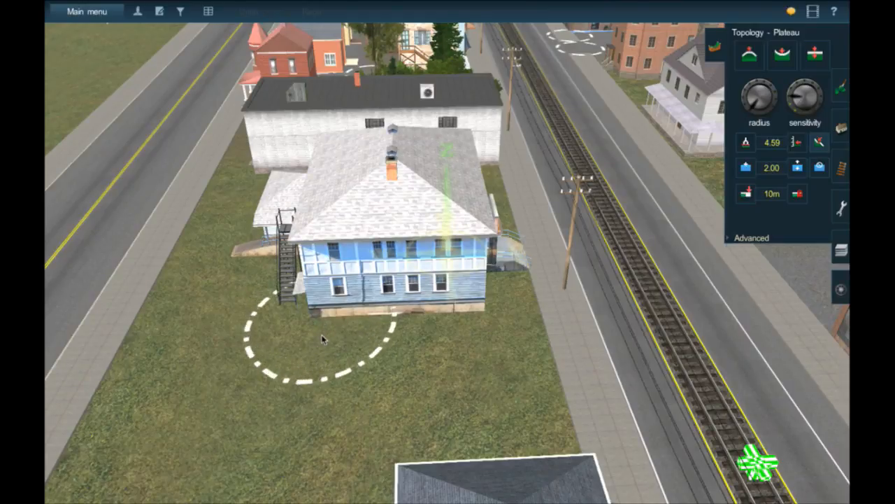
left_click(319, 337)
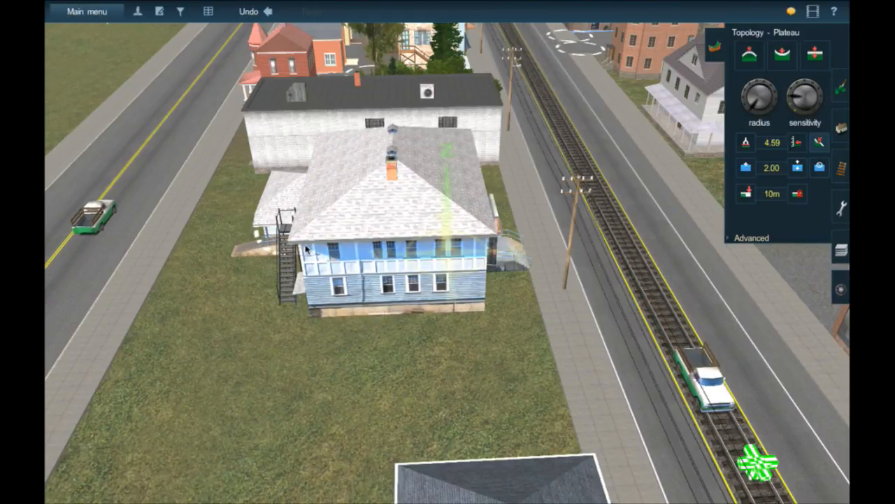
left_click(304, 282)
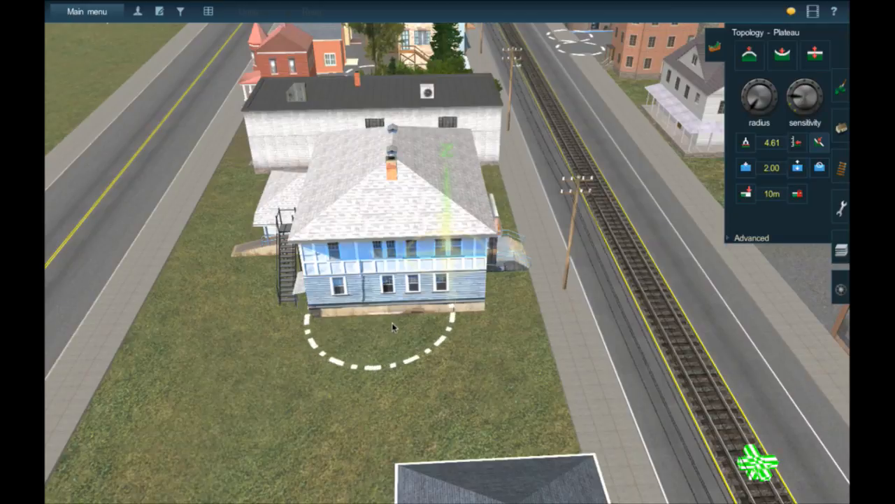
left_click(495, 315)
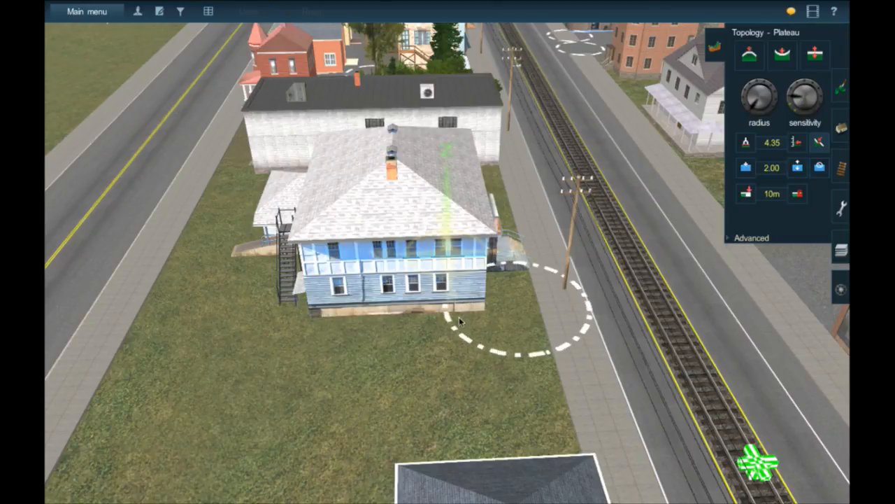
left_click(326, 336)
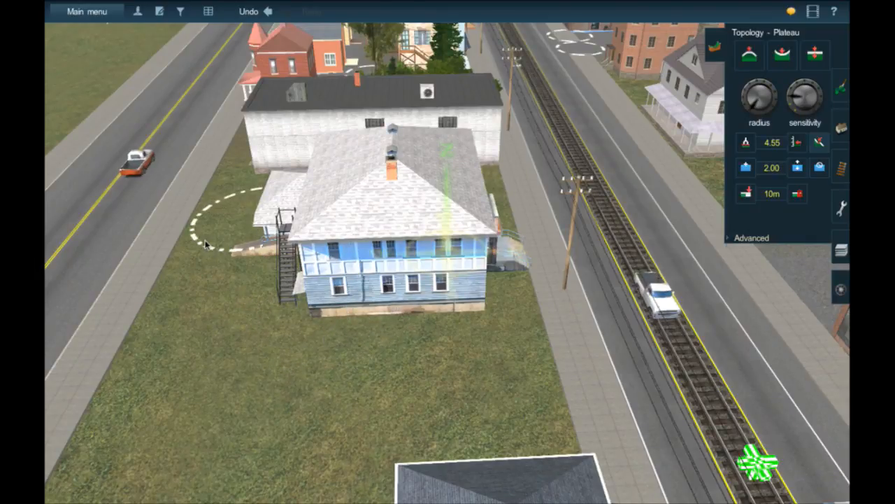
Level the ground between the court house's ramp and the rear sidewalk with the Plateau tool at height 4.59.
right_click(108, 238)
scroll(293, 272, "up", 5)
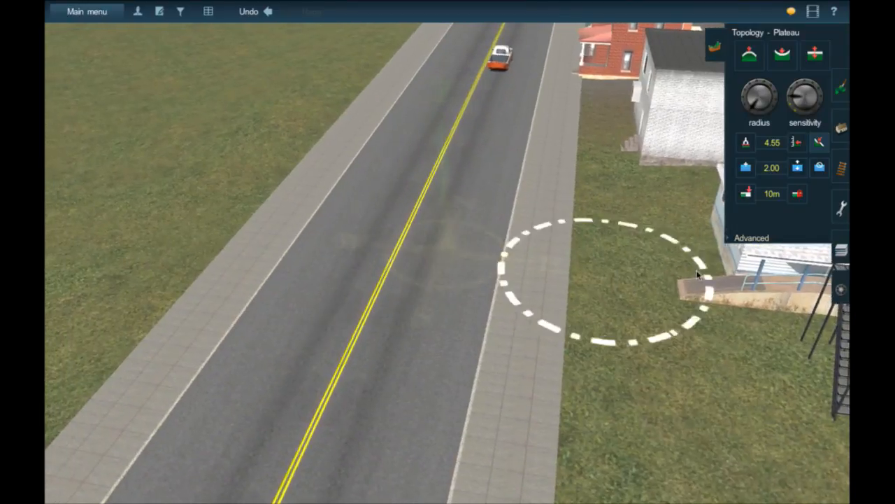
right_click(697, 274)
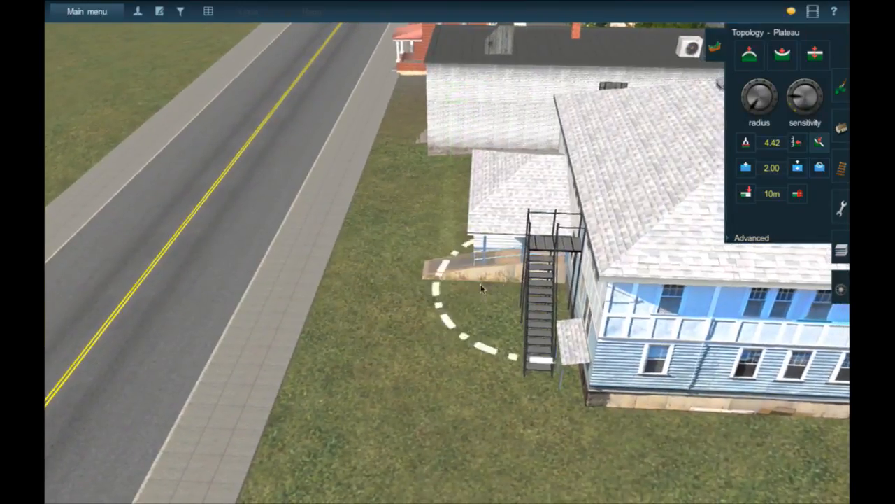
left_click(456, 286)
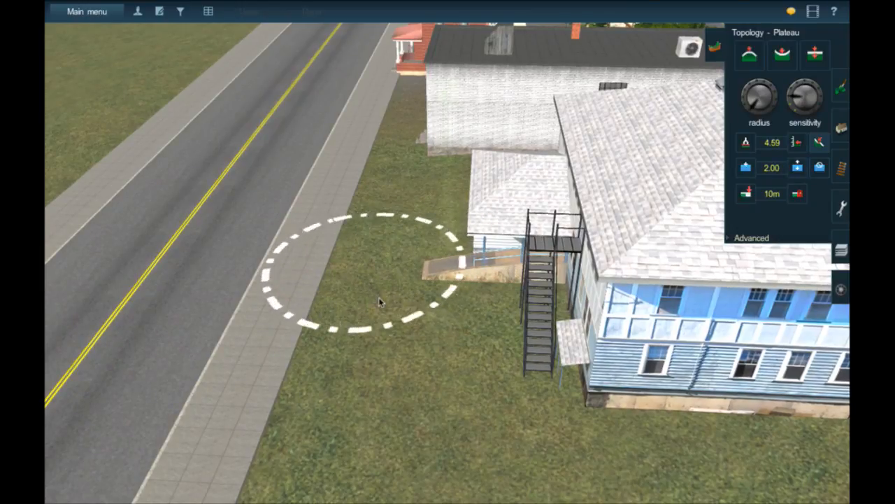
left_click(414, 265)
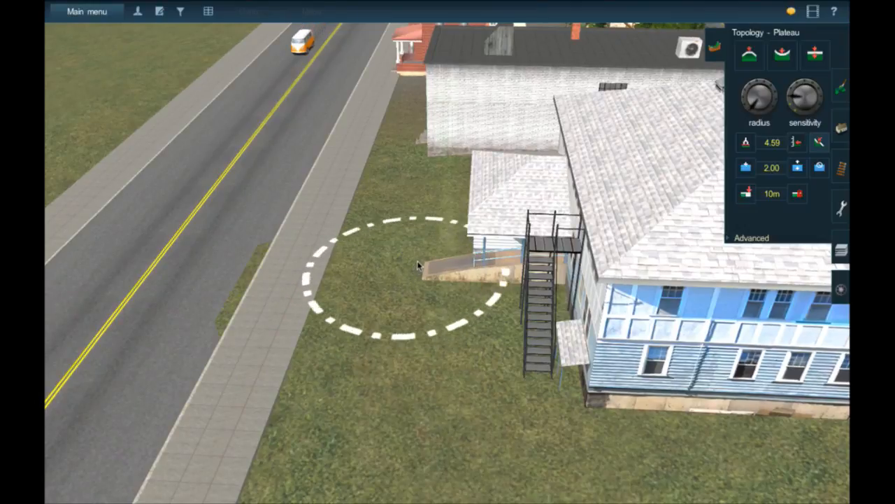
left_click_drag(420, 258, 422, 251)
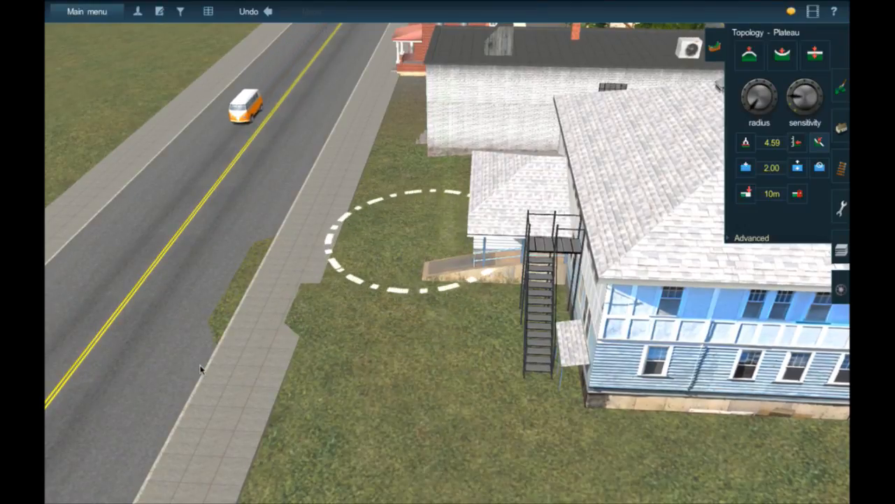
Lower the raised ground between the ramp and the road with the Plateau tool, using heights of 3.84 and 3.97.
scroll(244, 310, "down", 3)
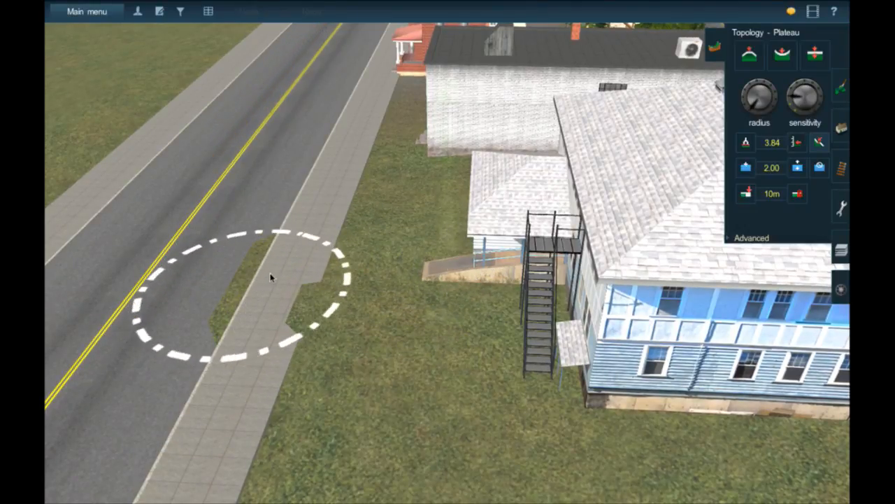
left_click(379, 284)
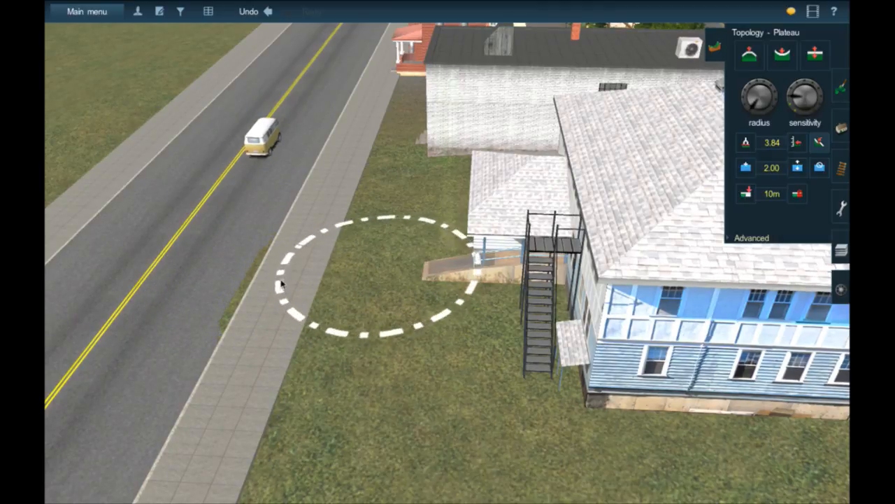
scroll(294, 281, "up", 1)
left_click(368, 282)
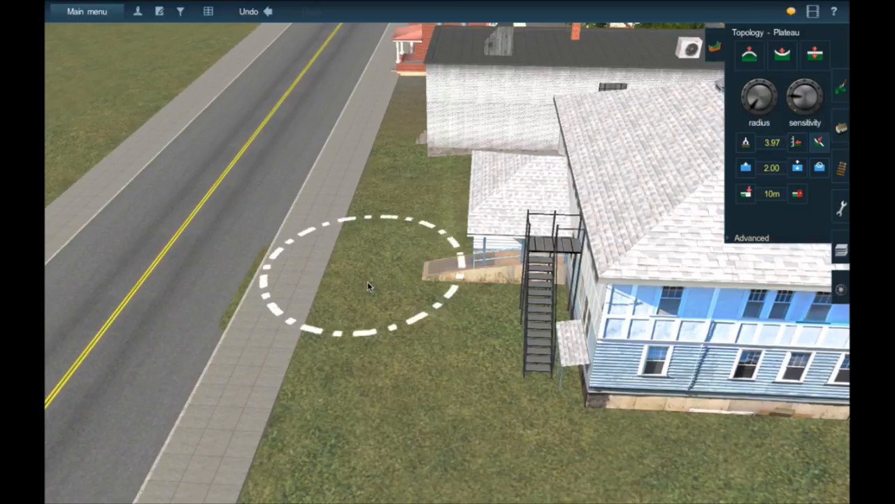
Inspect the court house's ramp, rear sidewalk and road edge from street level and close up for gaps or terrain poking through.
key("Left")
key("Up")
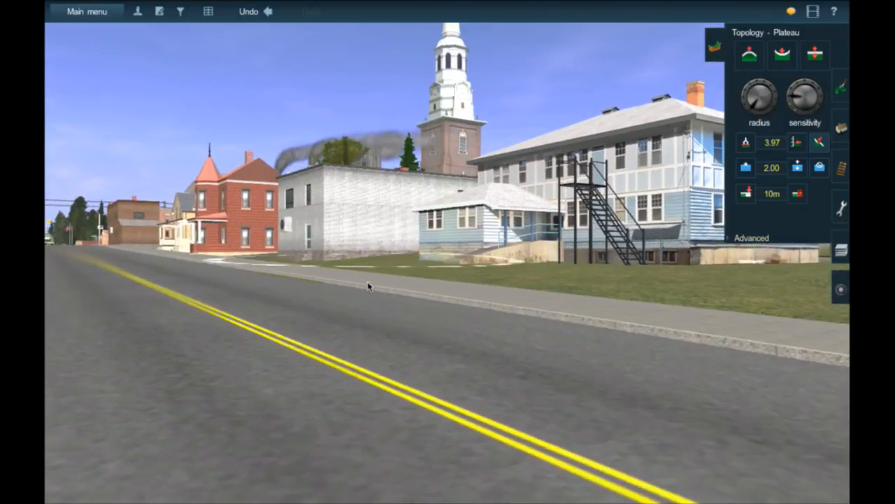
key("Down")
key("Down")
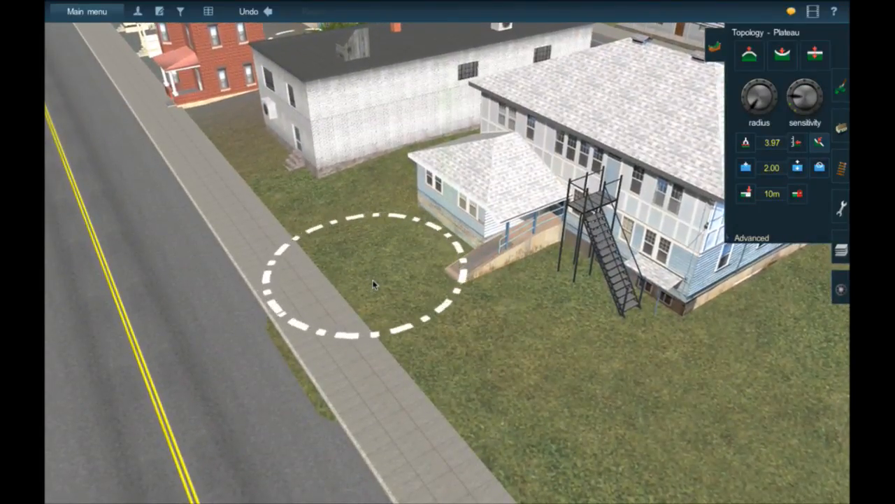
scroll(480, 300, "up", 5)
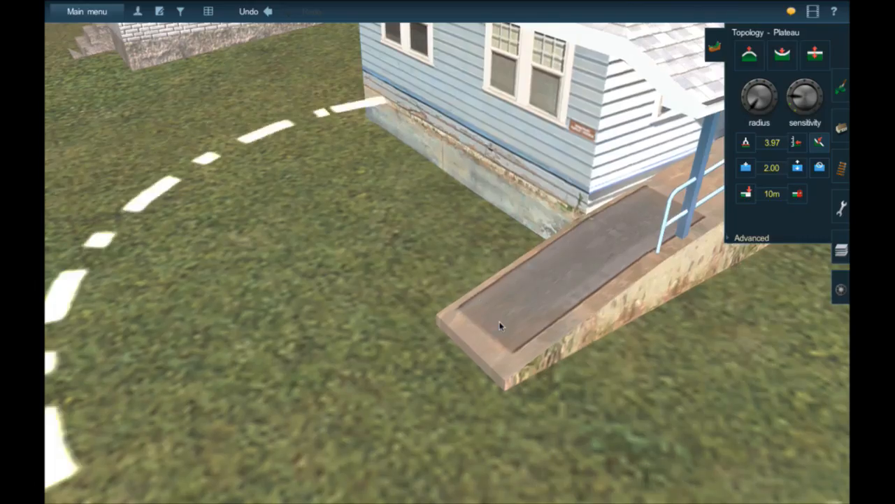
scroll(500, 326, "down", 5)
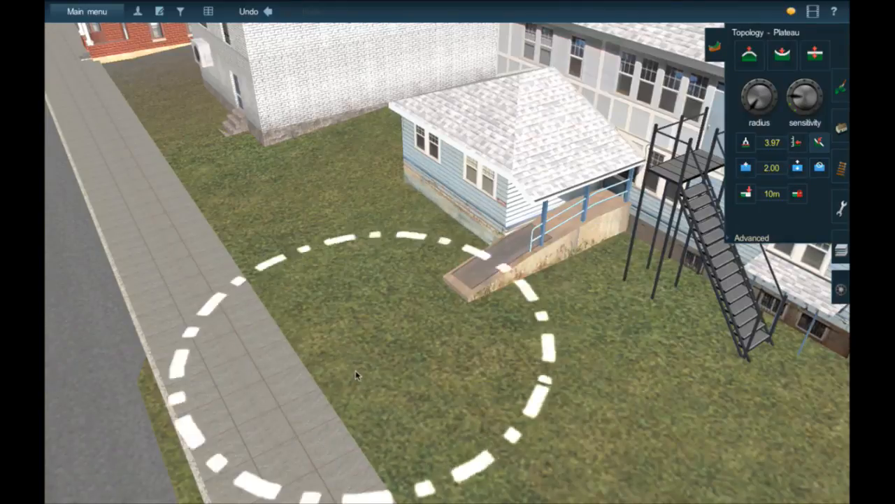
right_click(287, 410)
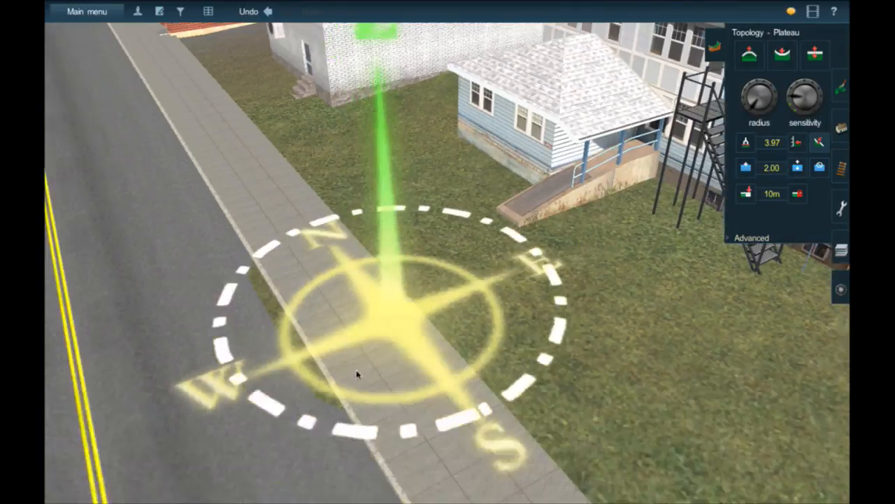
scroll(381, 332, "down", 4)
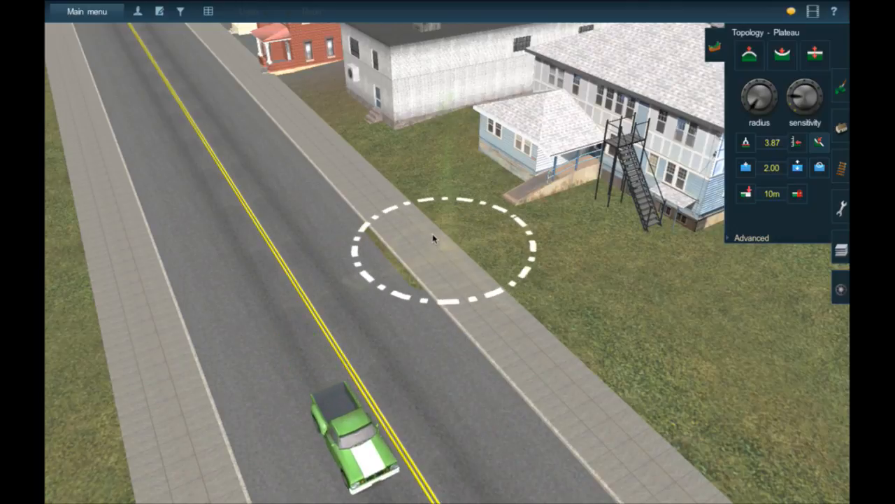
Check the court house's side and street front against the terrain and activate the Adjust height tool for objects.
right_click(526, 218)
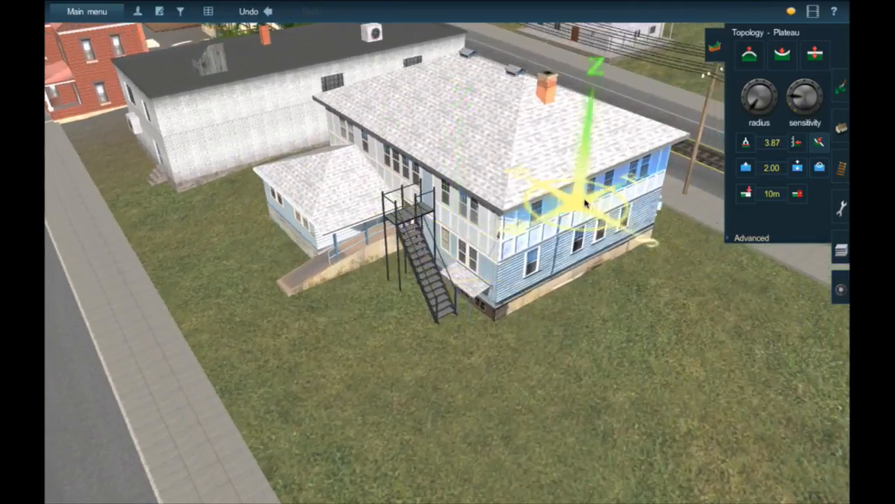
right_click(585, 203)
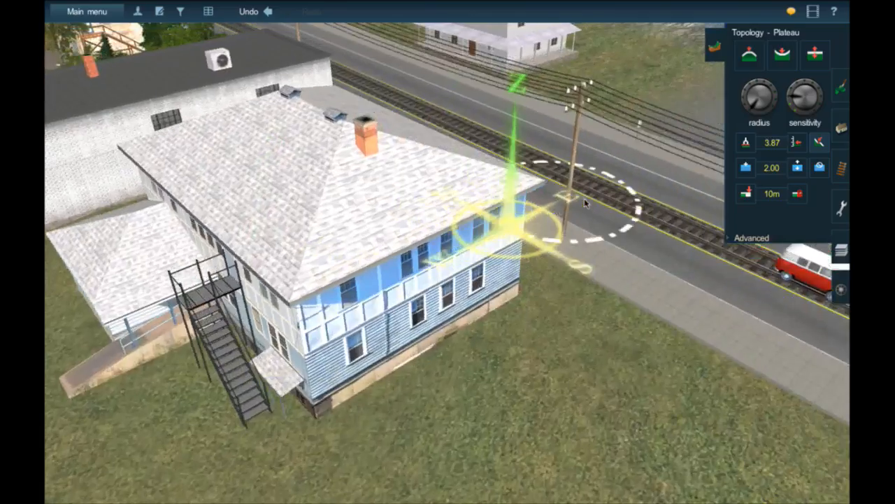
key("Right")
key("Right")
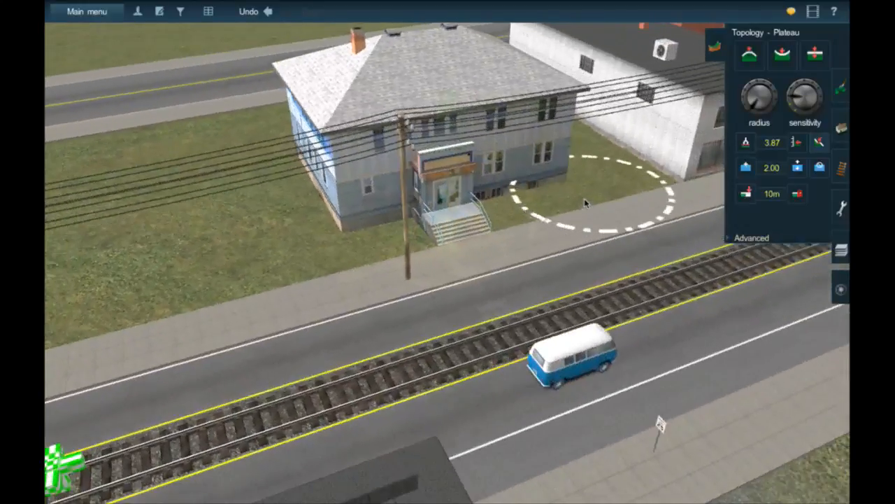
key("Up")
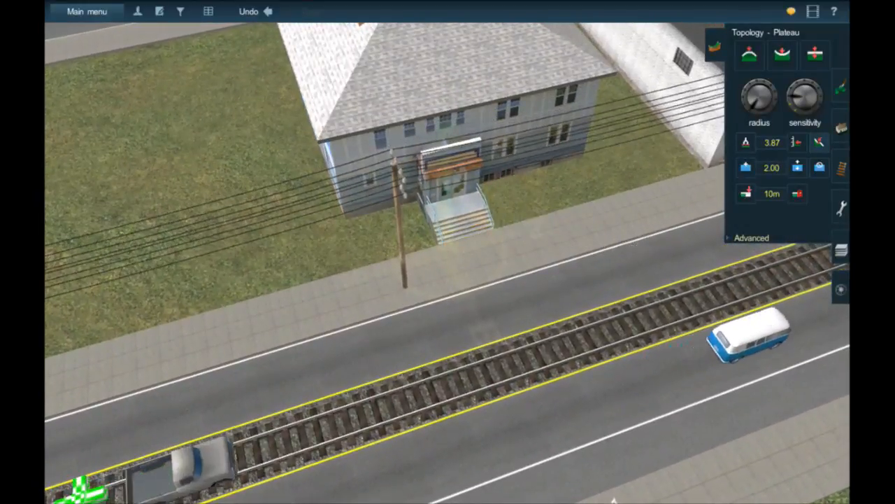
left_click(841, 128)
left_click(784, 283)
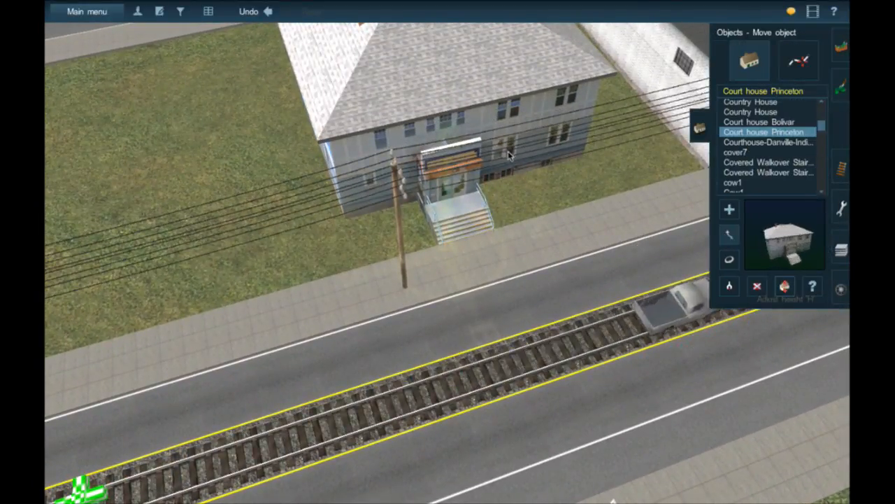
scroll(505, 163, "down", 3)
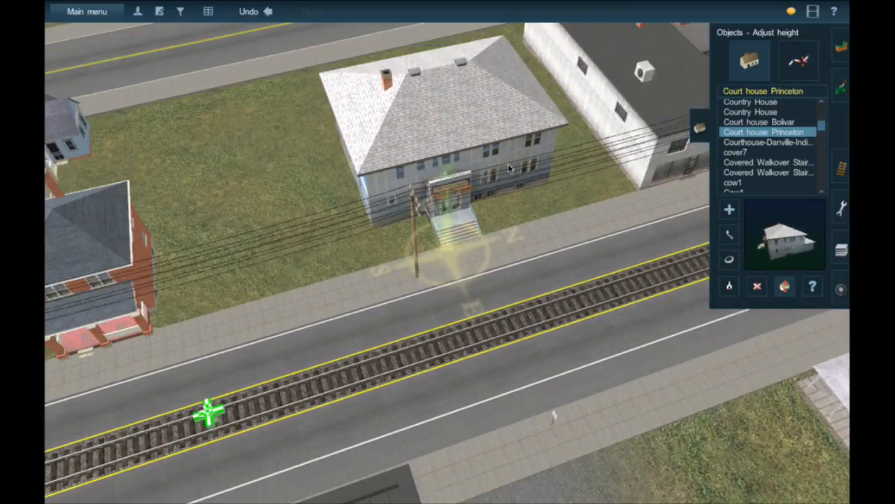
Swap the lots of the white flat-roofed building and the court house, placing the court house beside the fenced trees with its stairs at the sidewalk.
right_click(559, 209)
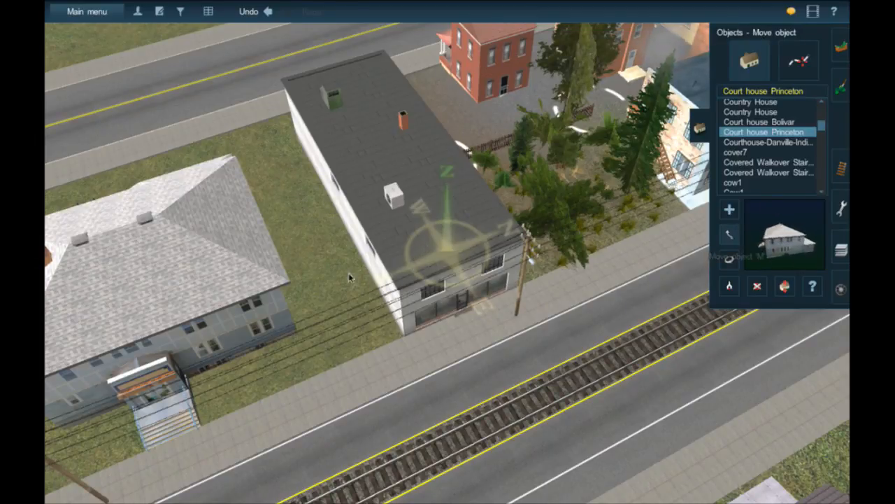
left_click_drag(198, 322, 79, 372)
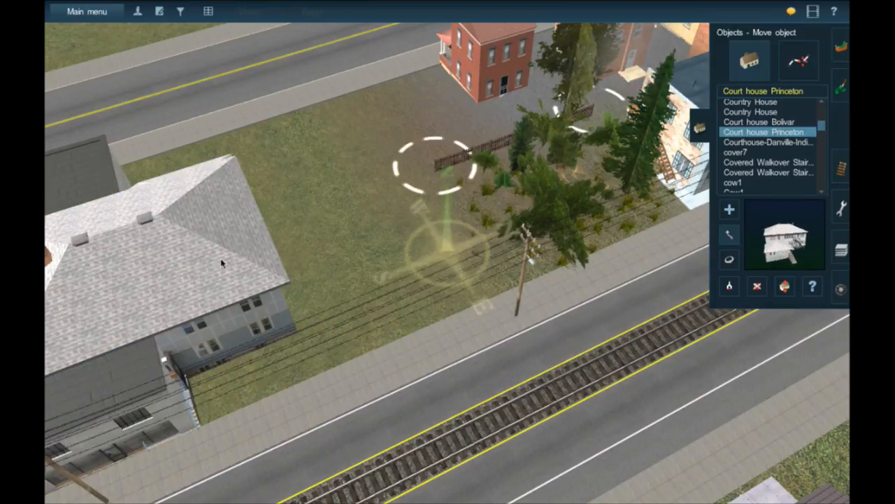
left_click_drag(311, 227, 483, 148)
key("Left")
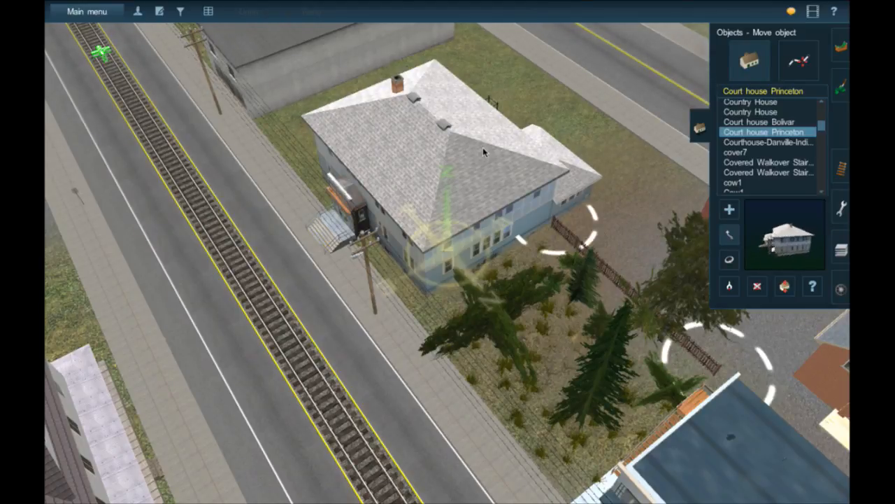
left_click_drag(483, 147, 507, 144)
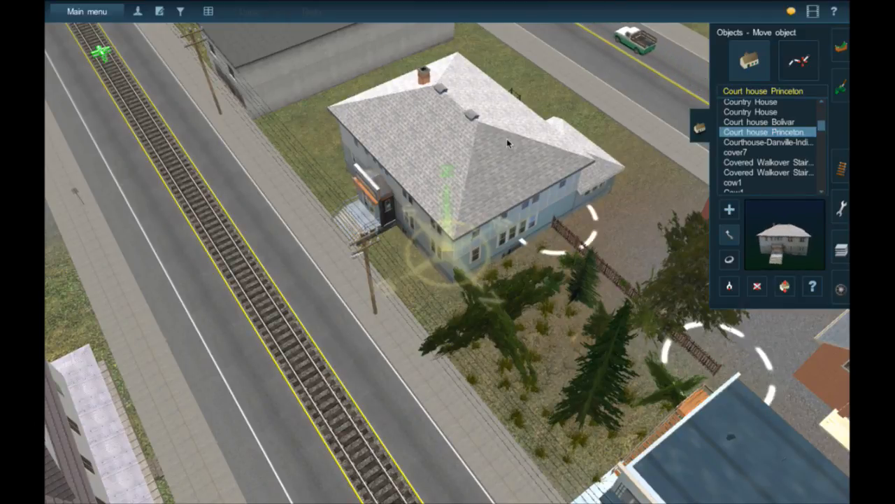
left_click_drag(509, 144, 507, 138)
Examine the rear of the relocated court house, checking how its ramp, fire escape and foundation meet the ground.
scroll(590, 157, "up", 3)
key("Left")
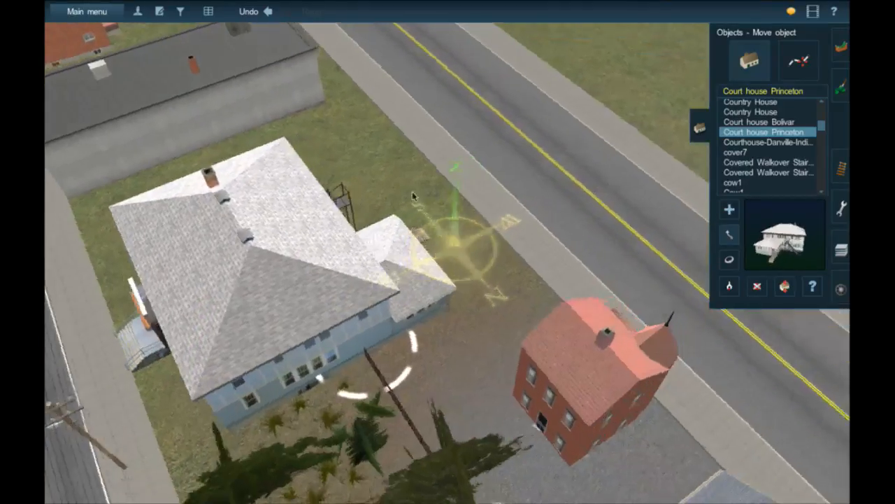
scroll(469, 211, "up", 5)
key("Left")
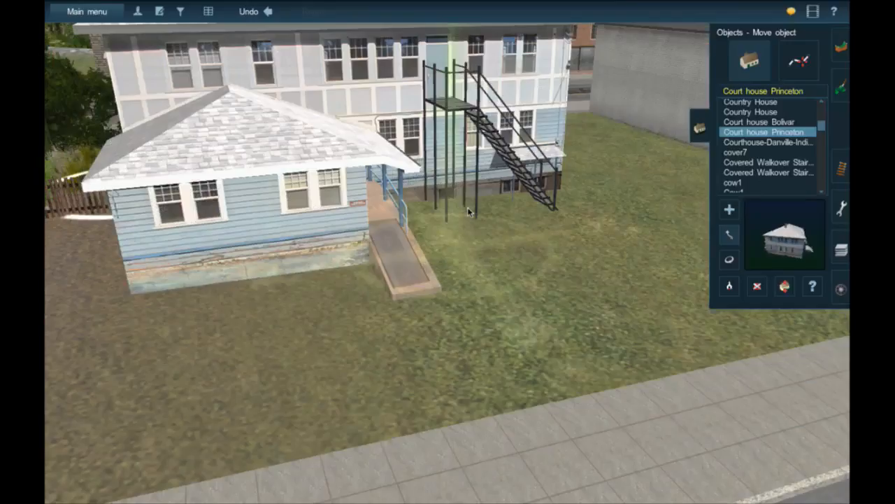
key("Down")
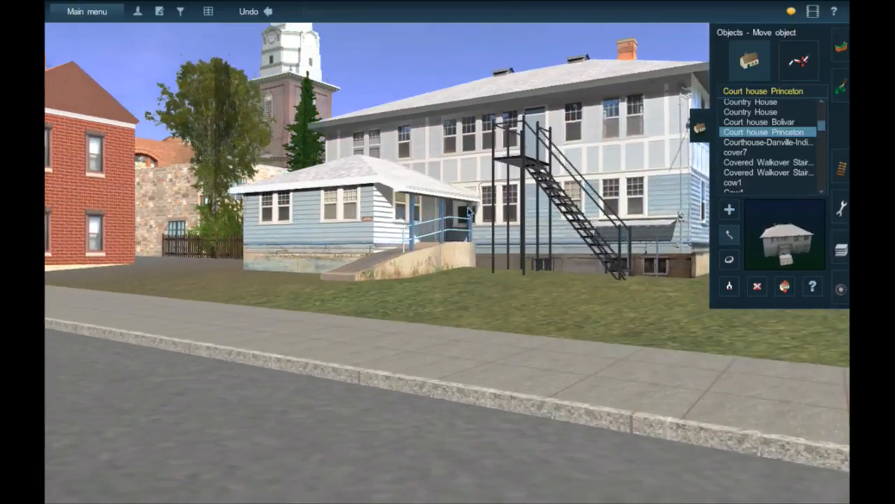
key("Left")
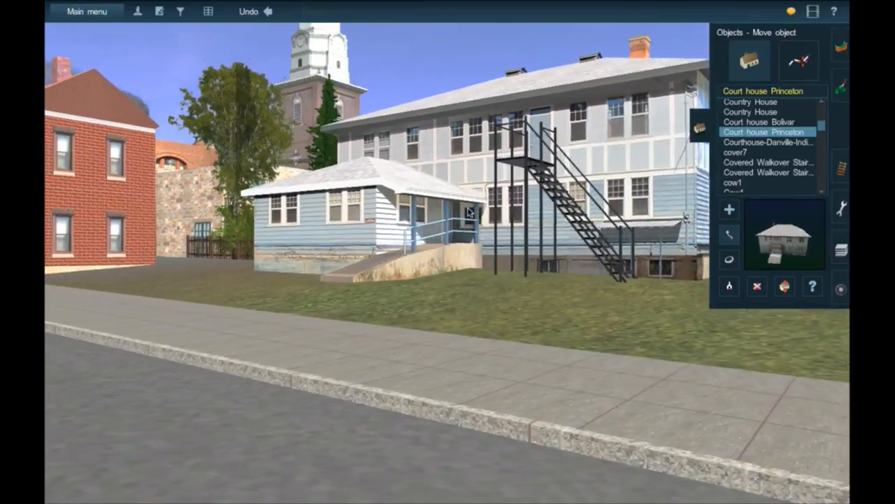
key("Up")
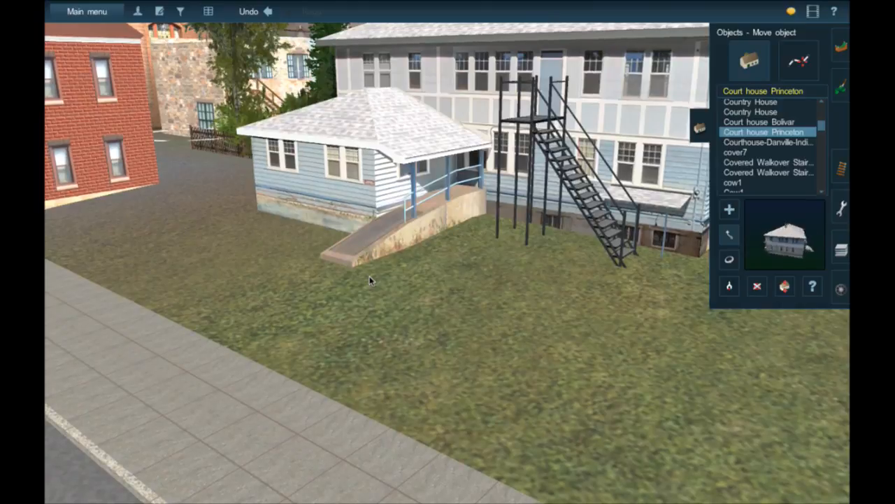
Check the court house's ramp from behind and search the object list for a ramp.
right_click_drag(369, 276, 315, 286)
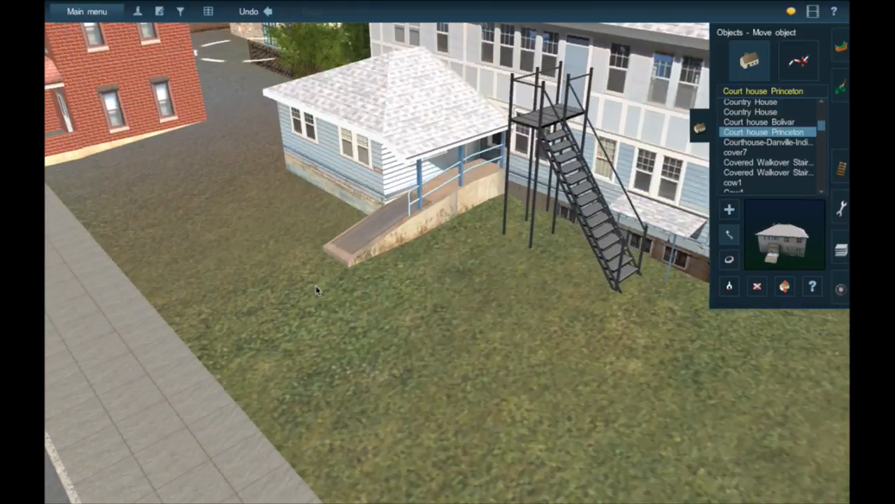
scroll(315, 285, "down", 10)
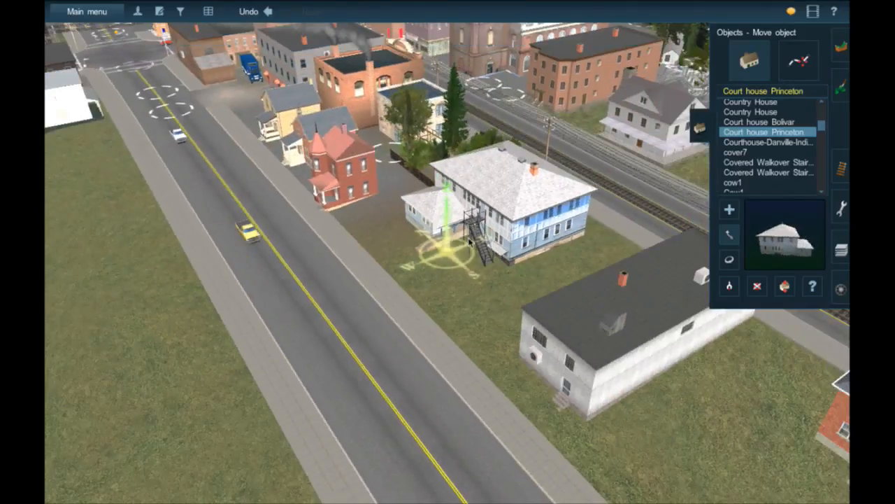
left_click(772, 95)
type("ramp")
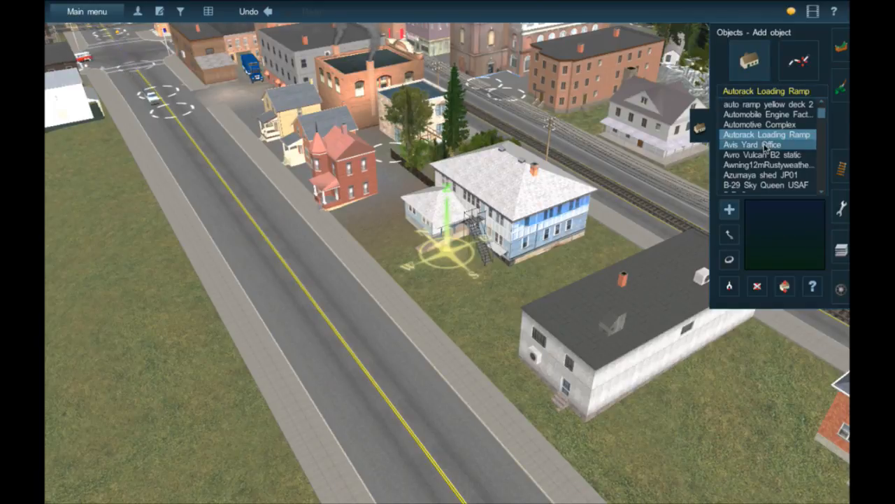
Try to move the white porch house across the railway to the grass lot beyond the neighbouring brick building.
right_click(567, 180)
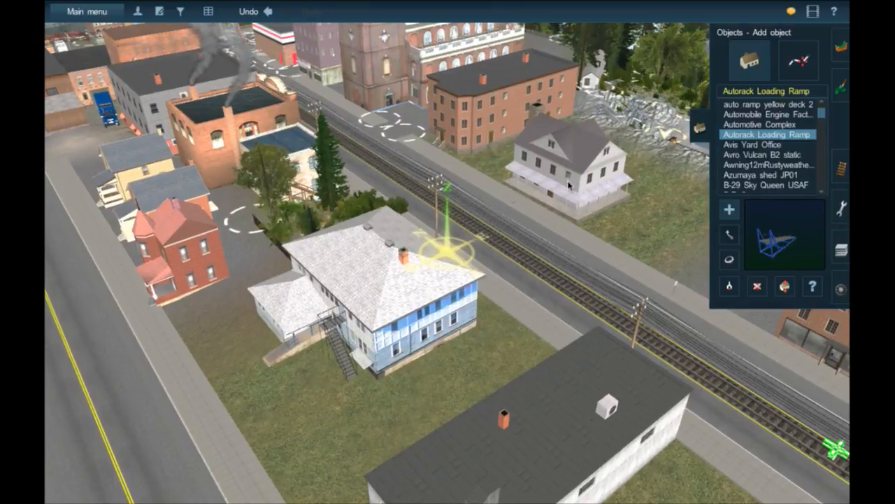
right_click(570, 186)
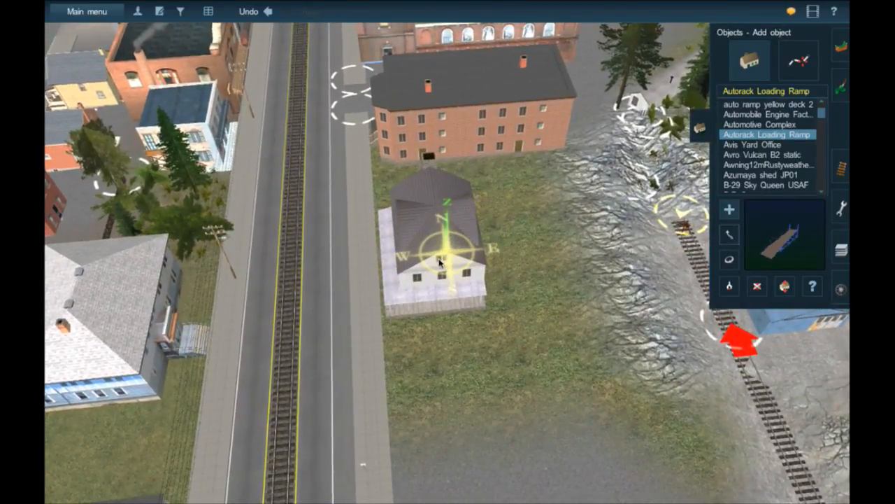
left_click_drag(418, 405, 532, 151)
scroll(454, 135, "up", 3)
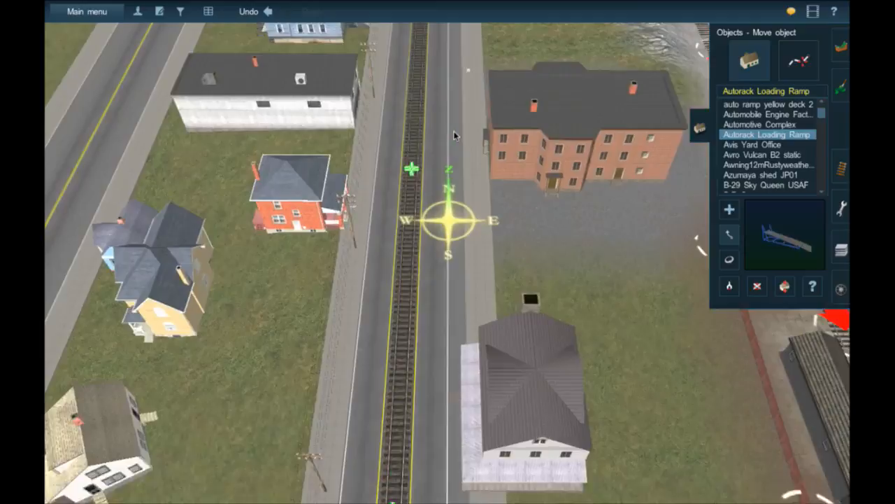
key("Up")
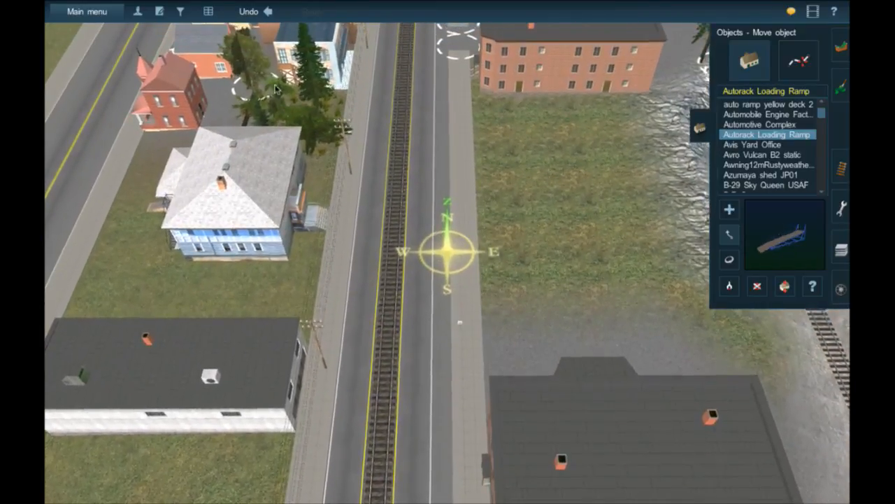
Undo the last building moves and swap the lots of the court house and the white porch house across the railway.
left_click(267, 11)
left_click(268, 11)
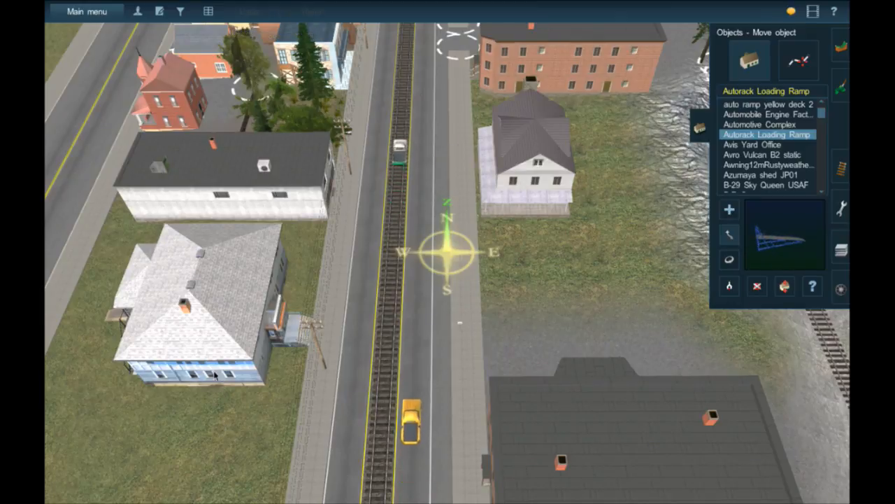
key("ctrl+y")
key("ctrl+y")
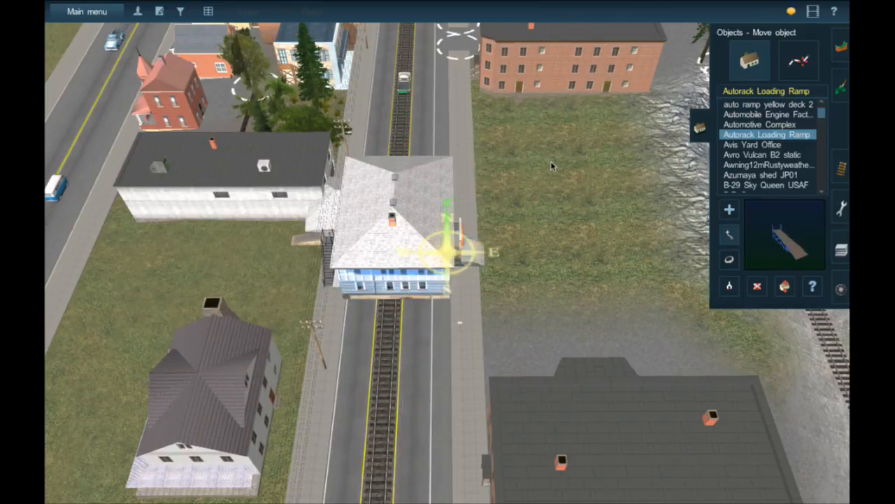
key("ctrl+z")
scroll(551, 160, "up", 5)
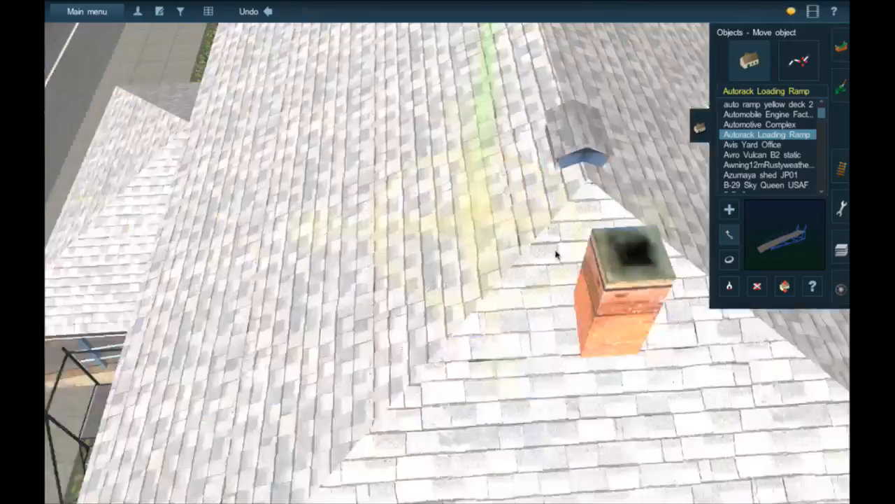
scroll(611, 284, "down", 5)
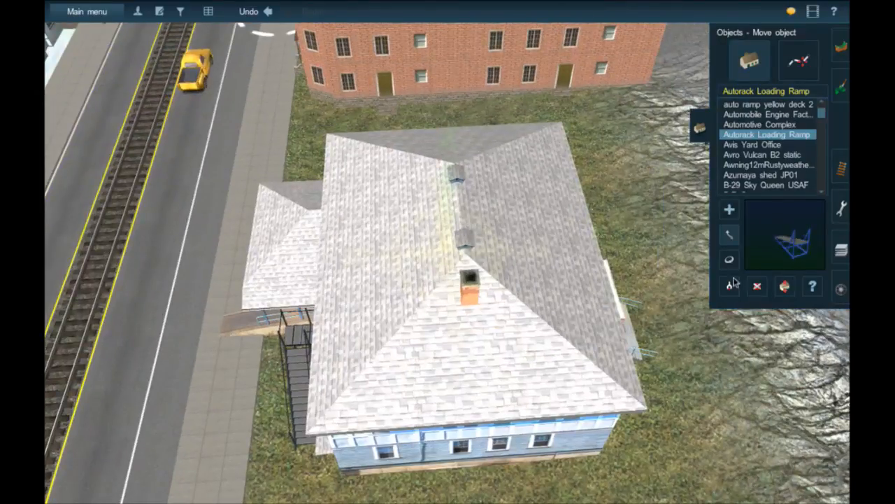
Rotate the court house so its front stairs face the street railway and its walls line up with the sidewalk.
left_click_drag(413, 317, 504, 299)
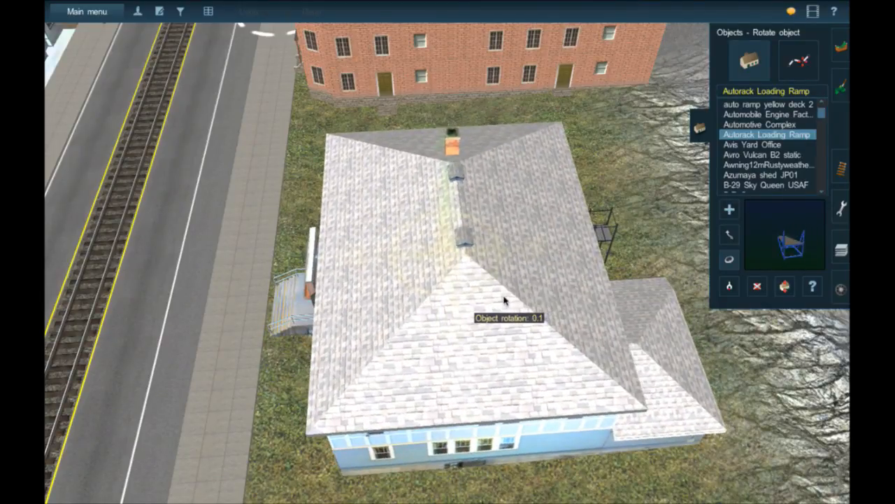
left_click_drag(503, 299, 504, 299)
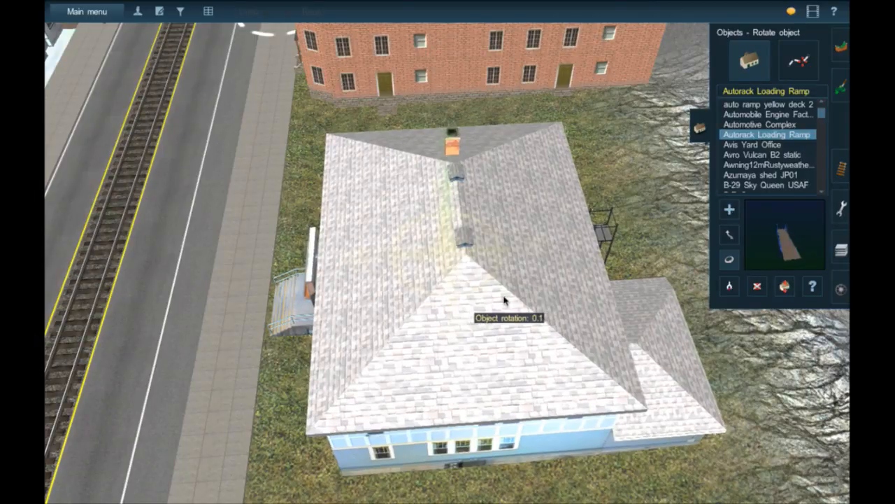
key("Down")
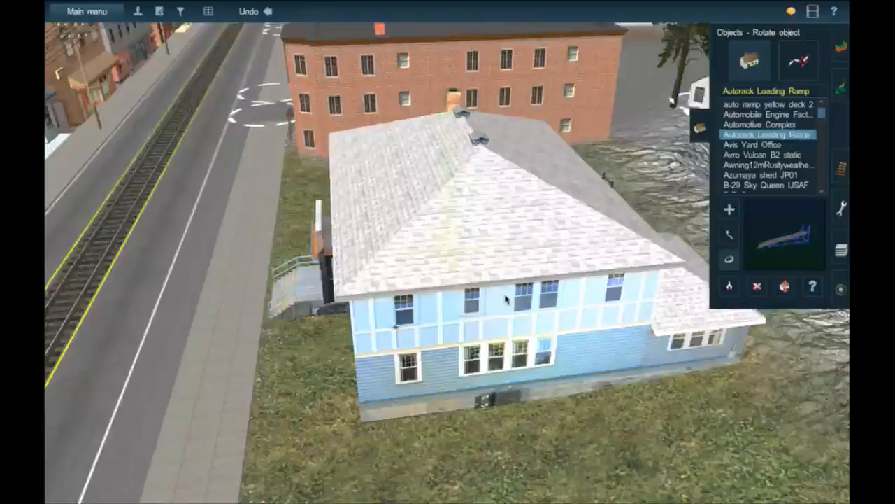
key("Left")
key("Up")
key("Left")
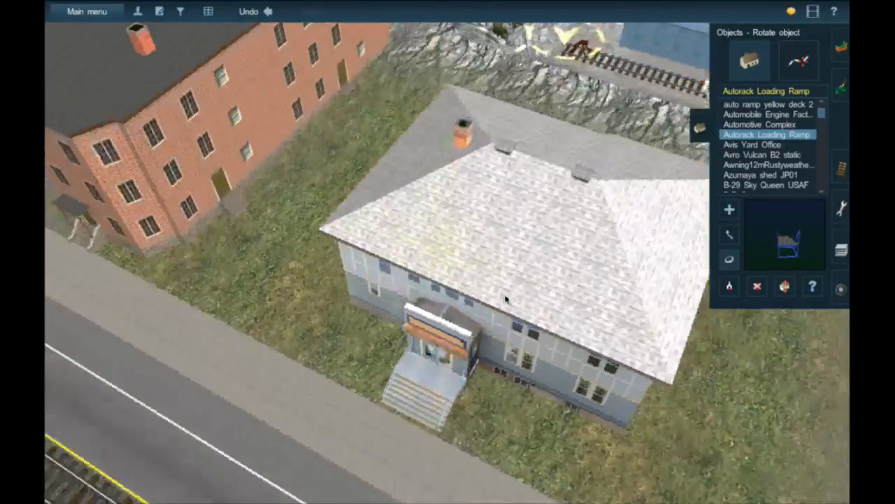
Move the court house so the foot of its front stairs meets the sidewalk edge.
right_click(429, 330)
left_click(727, 236)
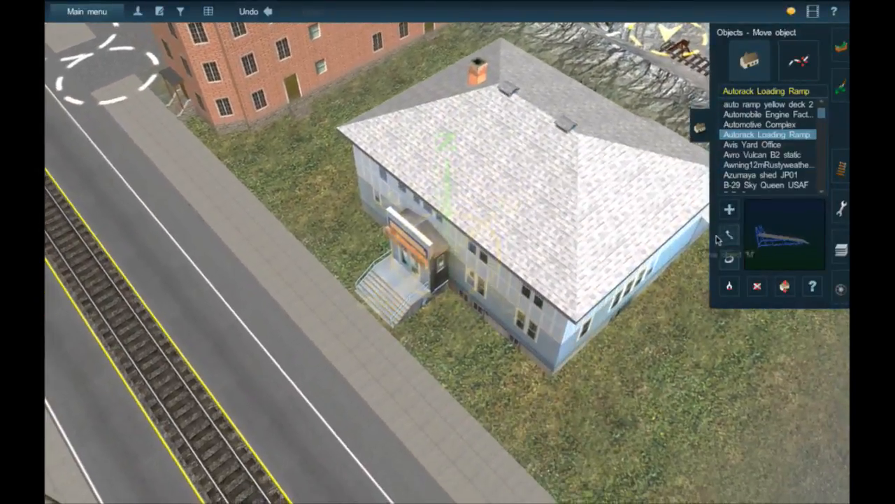
left_click_drag(500, 212, 491, 213)
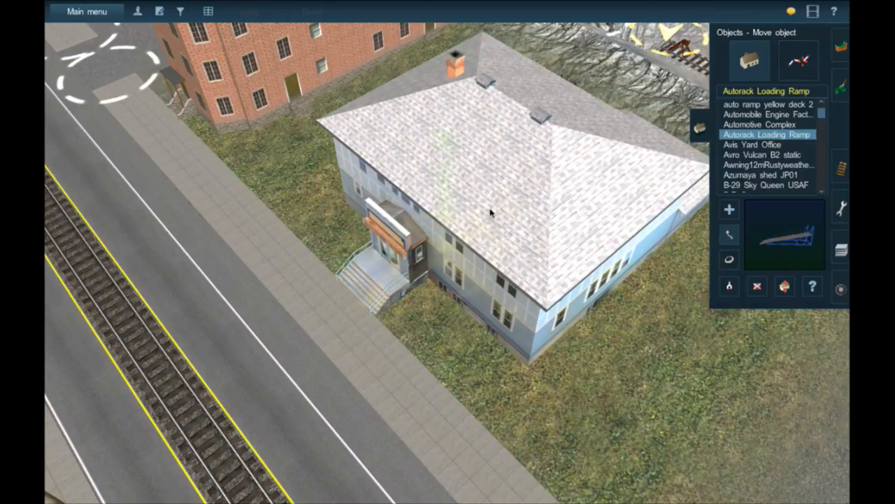
Examine how the court house's rear ramp and foundation meet the ground beside the rocky slope.
right_click_drag(578, 215, 578, 216)
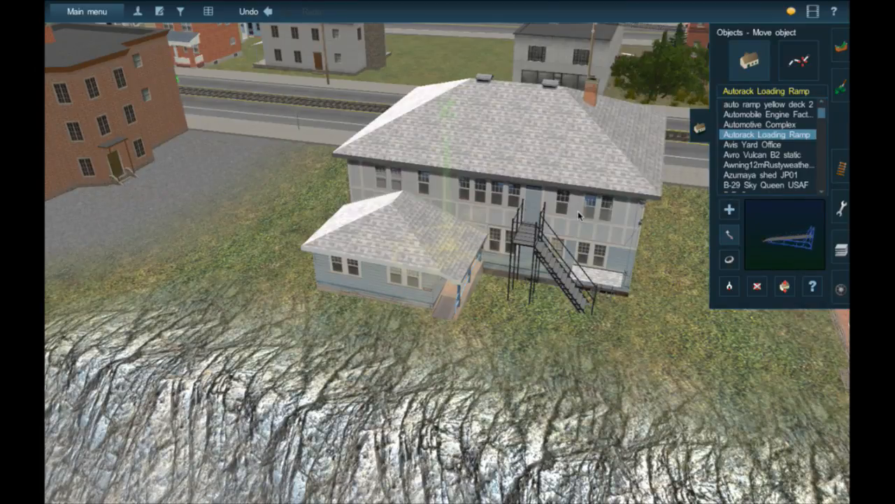
right_click(544, 295)
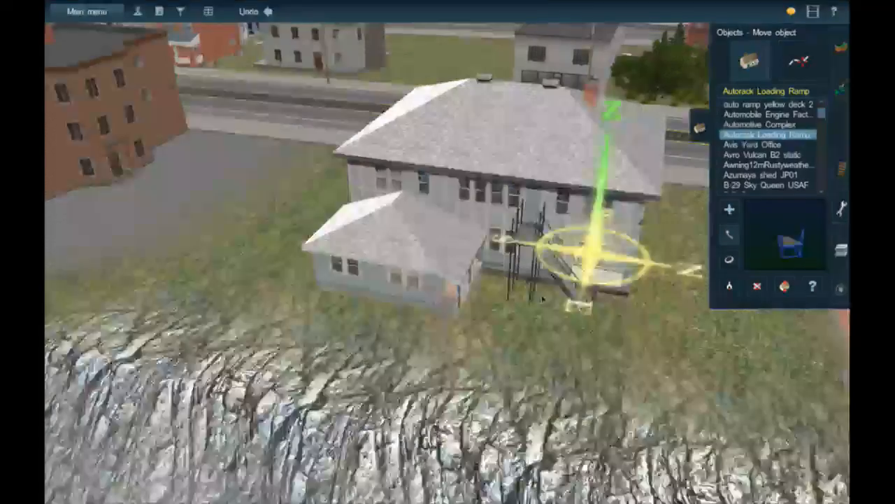
right_click_drag(494, 290, 260, 229)
right_click(259, 236)
scroll(365, 238, "up", 5)
right_click_drag(365, 239, 452, 206)
right_click(454, 206)
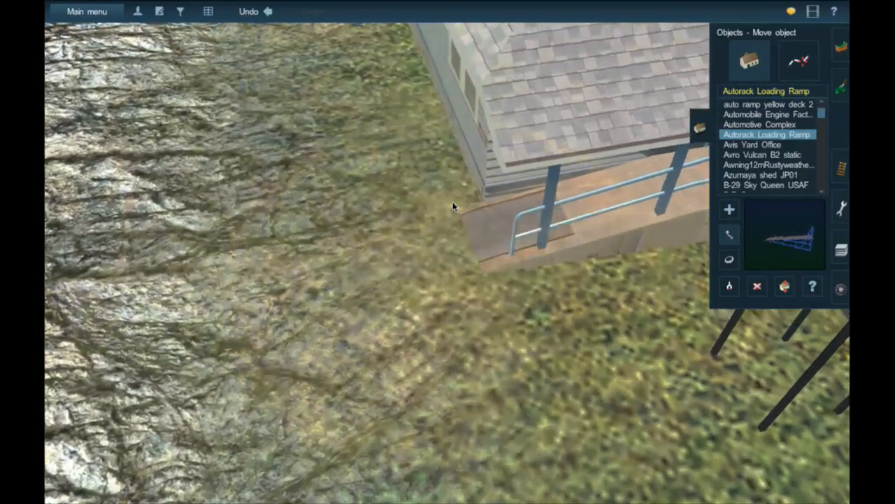
key("Left")
scroll(453, 206, "down", 5)
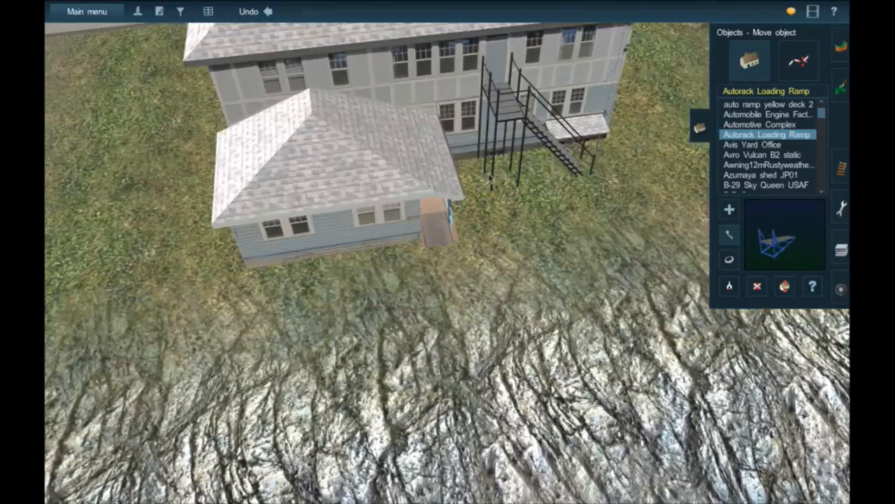
Examine the court house's fire escape, side wall and street front against the terrain and sidewalk.
right_click(490, 180)
right_click_drag(490, 179, 602, 222)
scroll(602, 220, "down", 3)
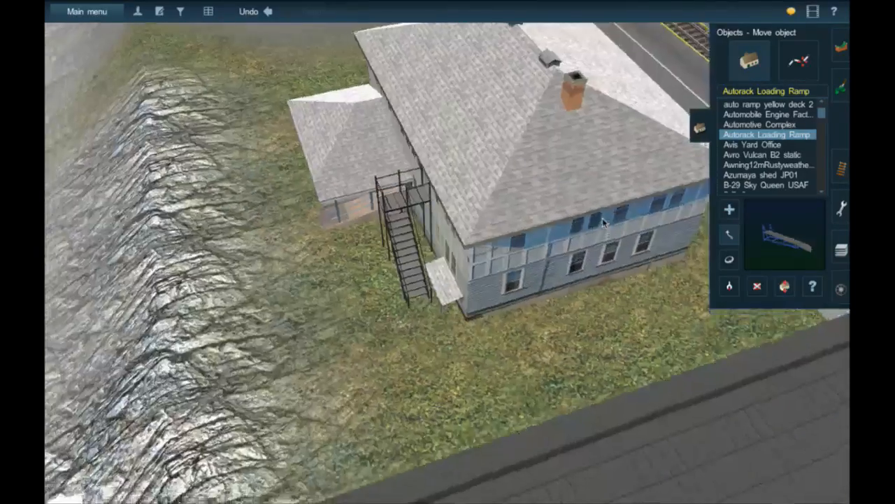
right_click(474, 260)
scroll(435, 301, "up", 5)
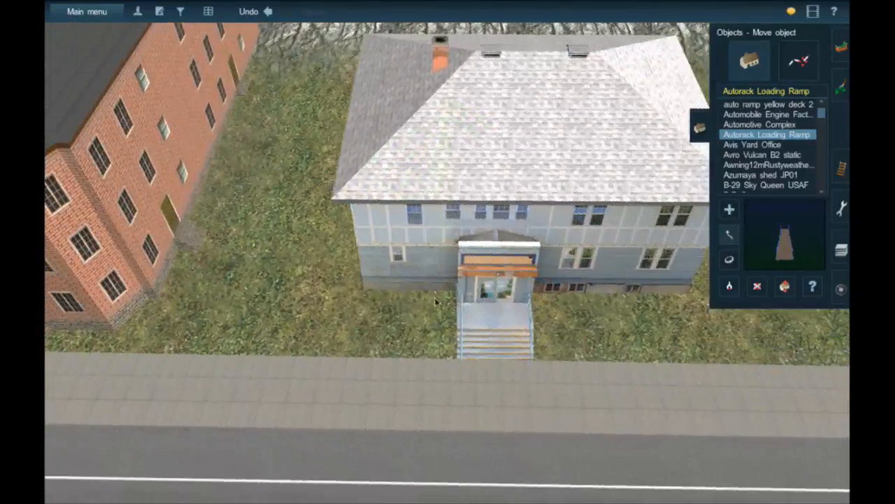
scroll(435, 301, "down", 3)
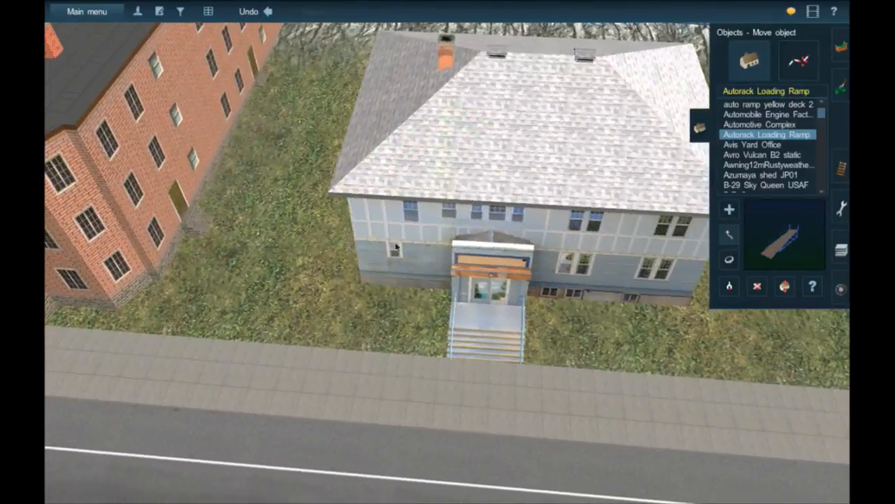
Insert two spline points in the sidewalk between the brick building and the court house and remove the section between them.
right_click(301, 355)
scroll(455, 321, "up", 4)
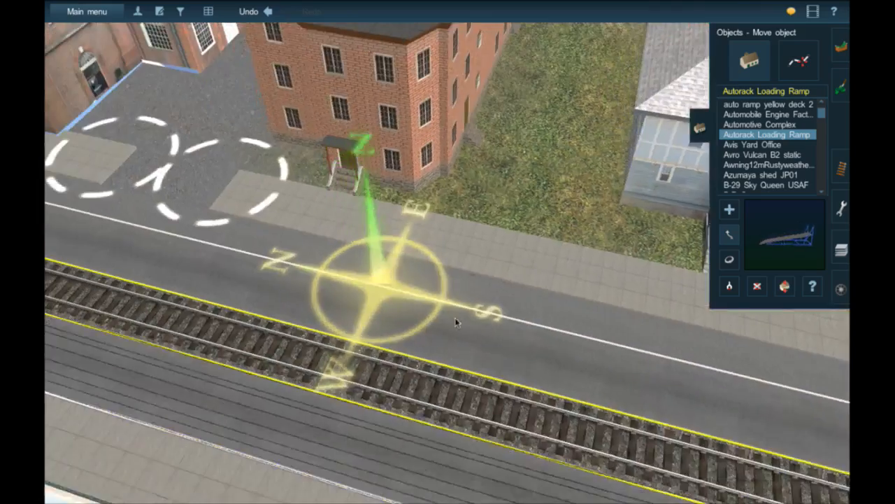
scroll(455, 322, "down", 3)
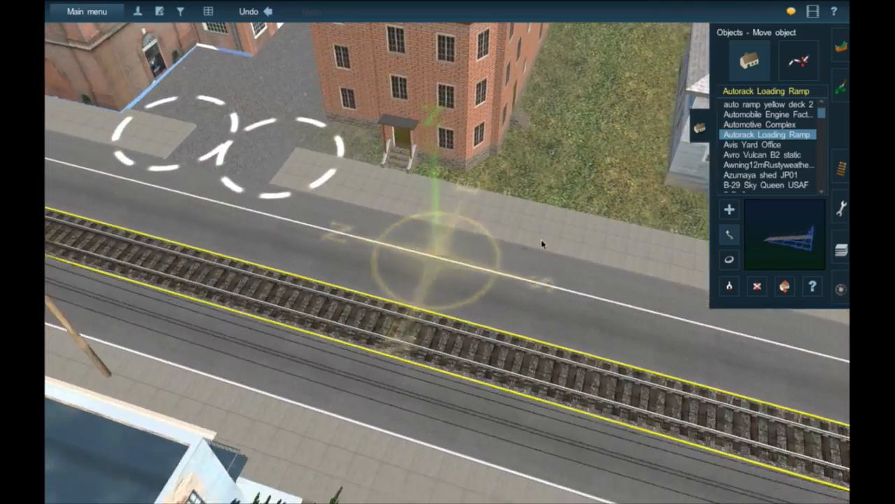
right_click(539, 243)
scroll(554, 262, "up", 4)
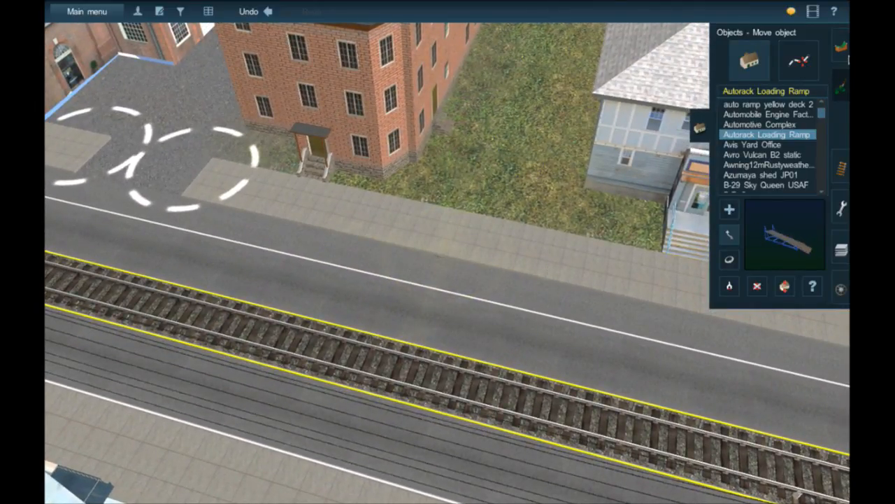
left_click(844, 52)
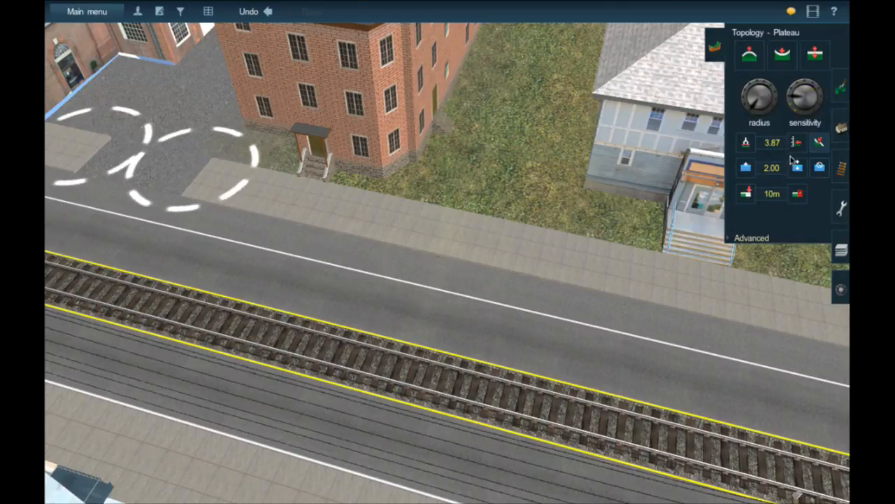
left_click(842, 128)
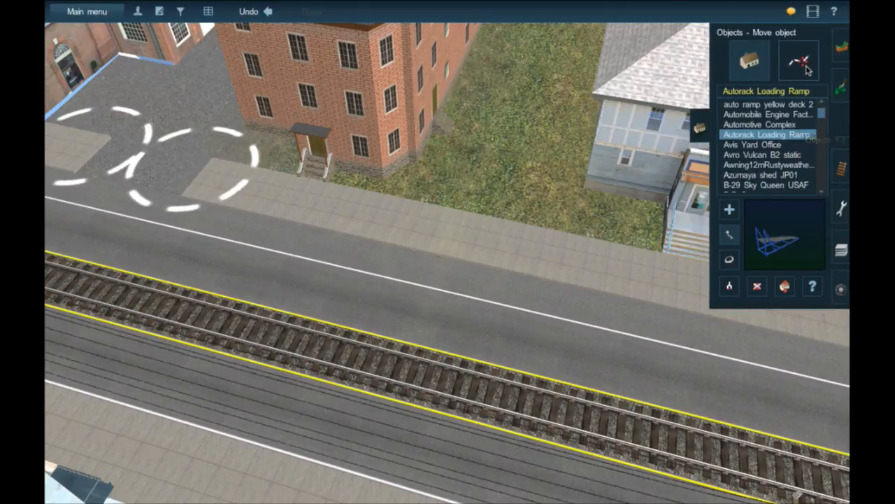
left_click(799, 62)
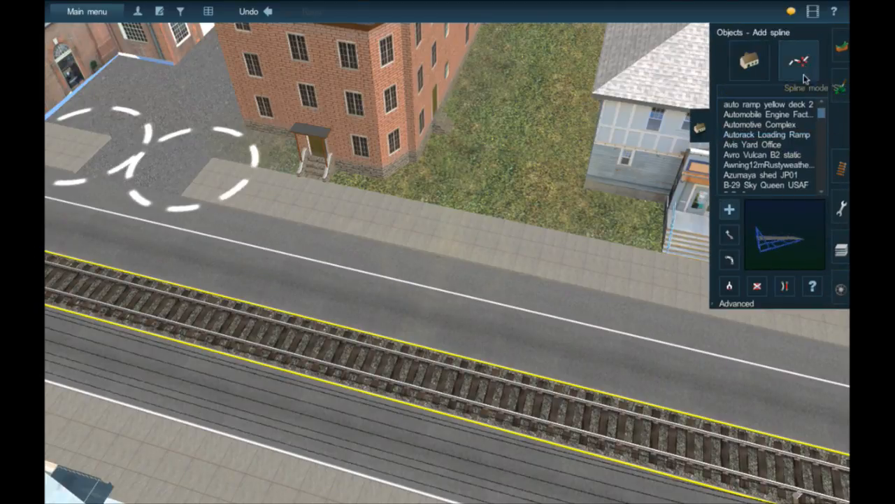
left_click(720, 303)
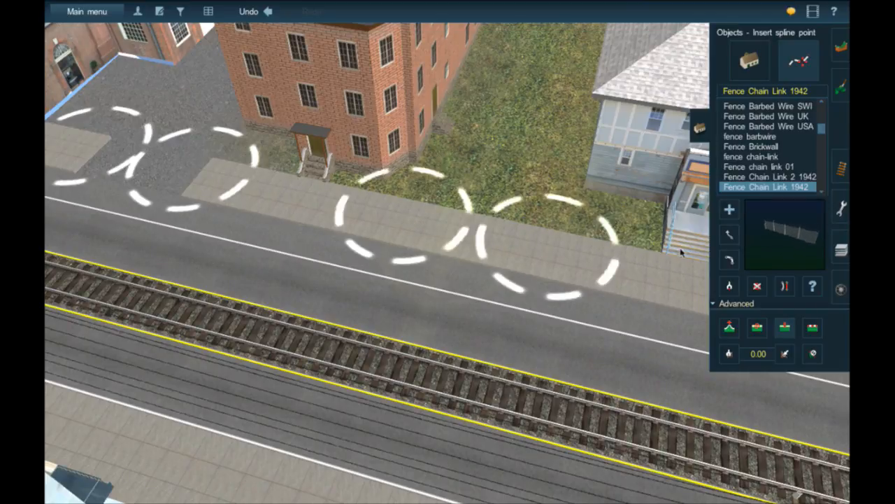
left_click(483, 238)
Paint the driveway and the ground between the brick building and the court house with the plain gray ground texture.
left_click(842, 87)
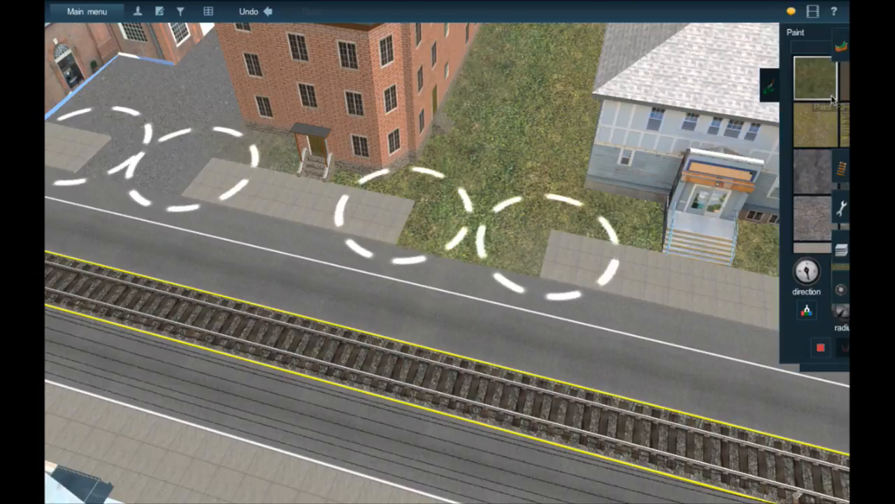
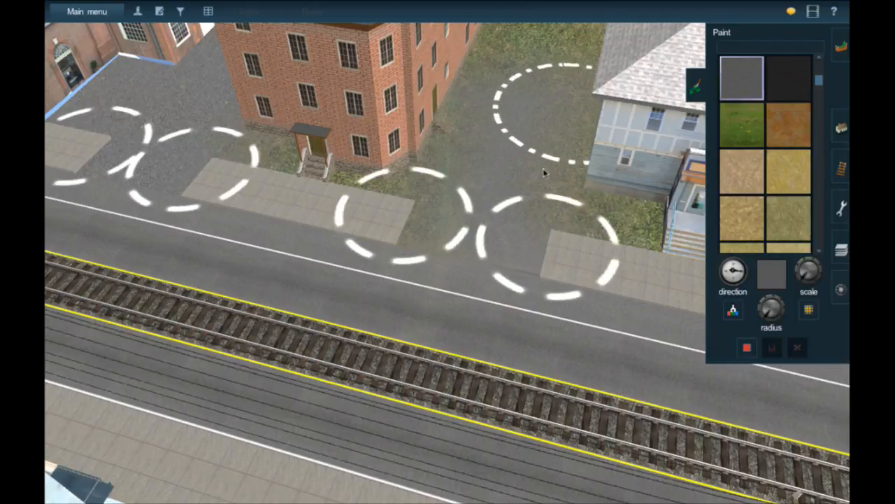
left_click_drag(544, 172, 539, 167)
right_click(537, 179)
key("Left")
key("Up")
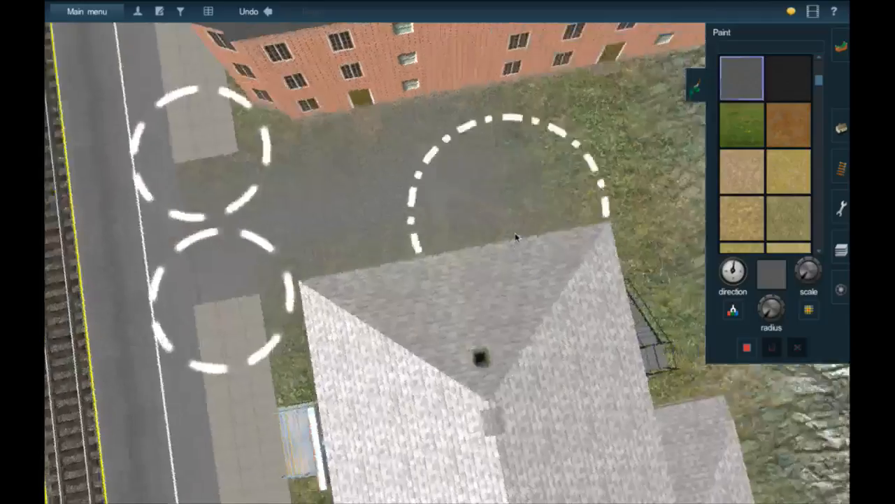
key("Left")
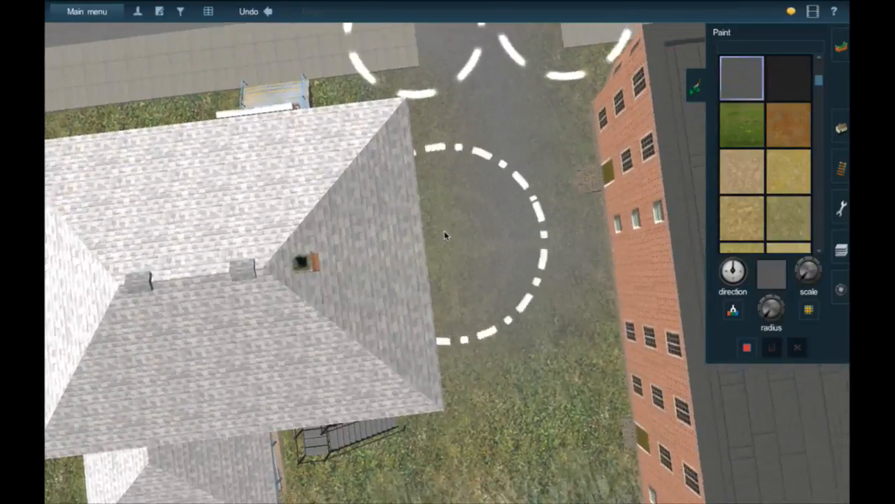
key("Left")
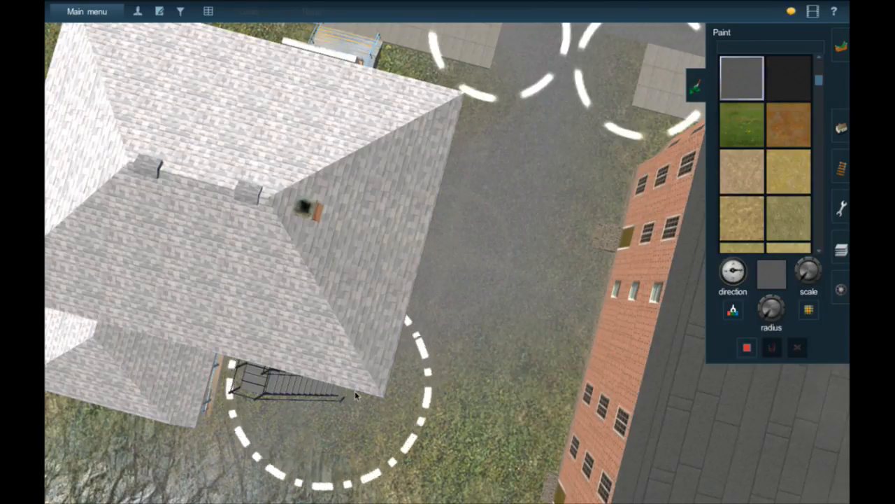
left_click_drag(442, 423, 528, 430)
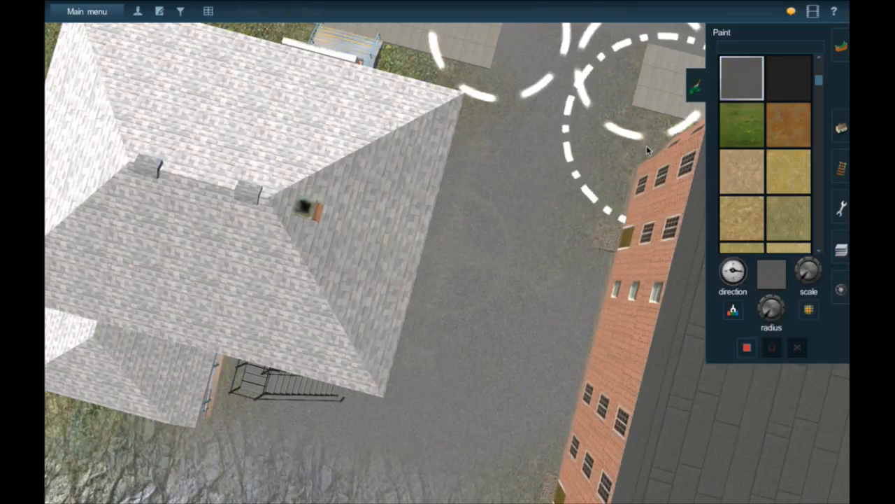
left_click_drag(559, 335, 573, 319)
Paint gray ground along the court house's rear edge above the rocky slope, connecting it to the neighboring gravel lot.
right_click(573, 320)
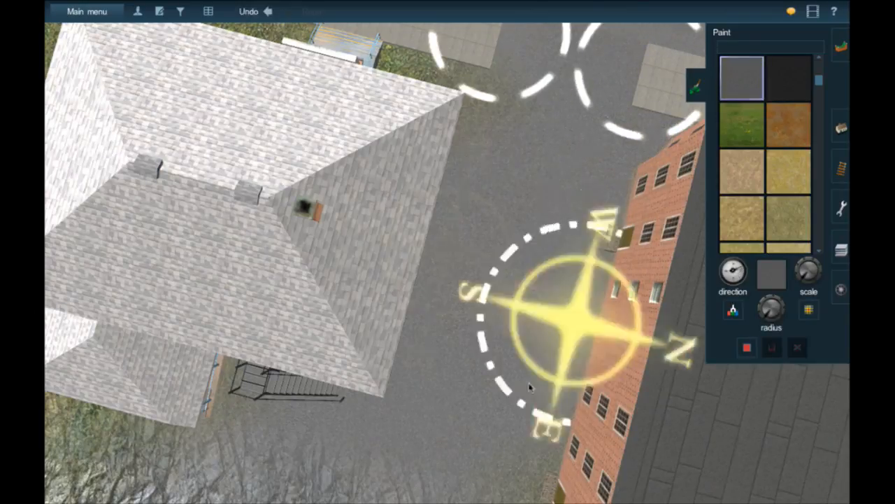
right_click(530, 386)
right_click(253, 302)
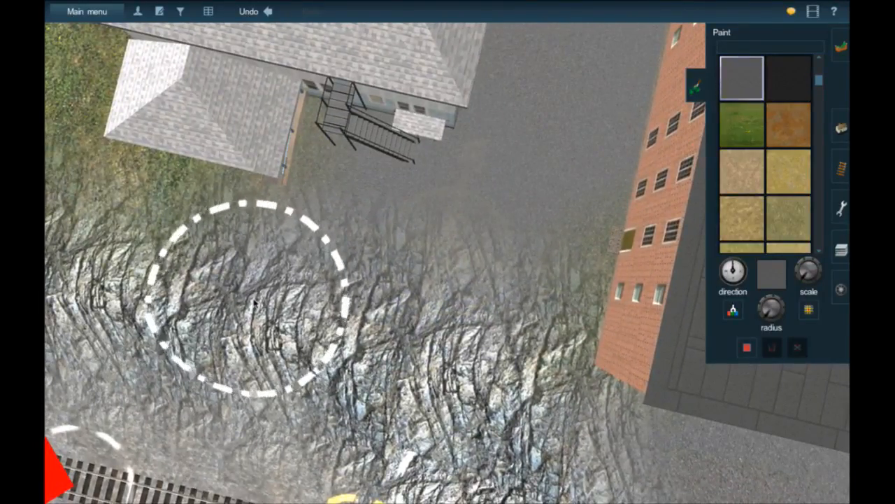
right_click(236, 216)
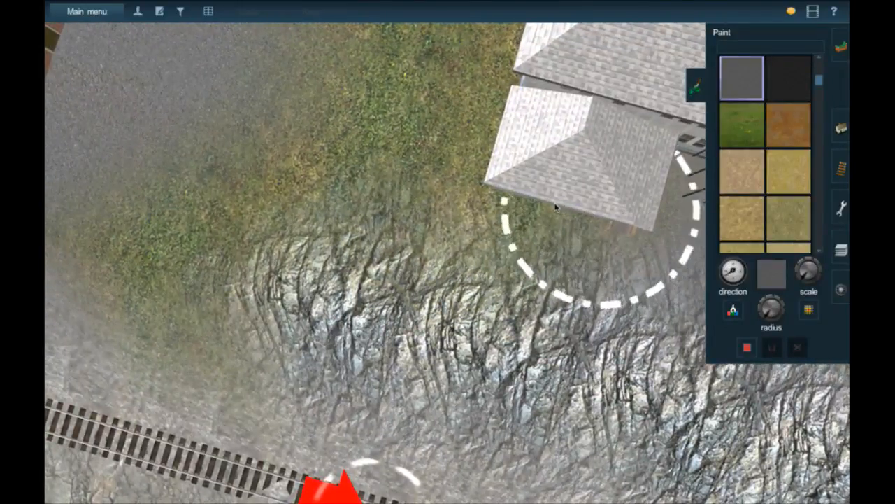
mouse_move(556, 207)
left_mouse_down()
mouse_move(474, 191)
mouse_move(429, 195)
mouse_move(374, 175)
mouse_move(356, 149)
left_mouse_up()
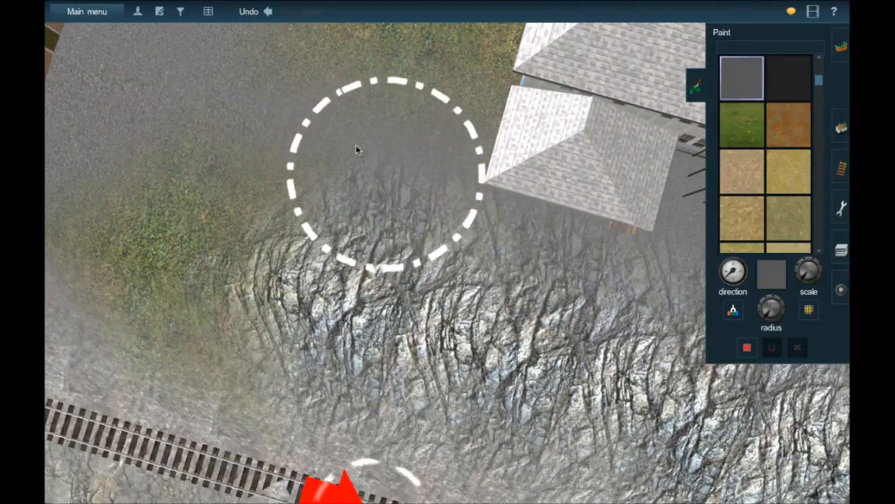
right_click(356, 149)
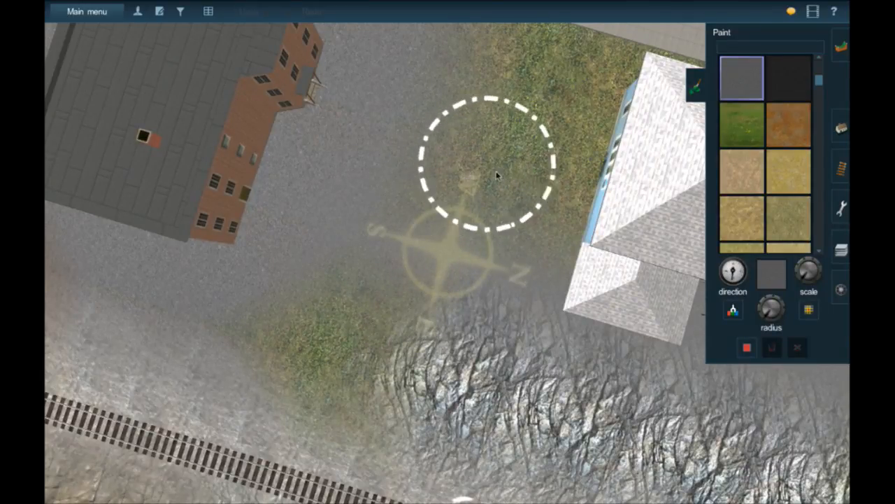
left_click_drag(497, 176, 463, 179)
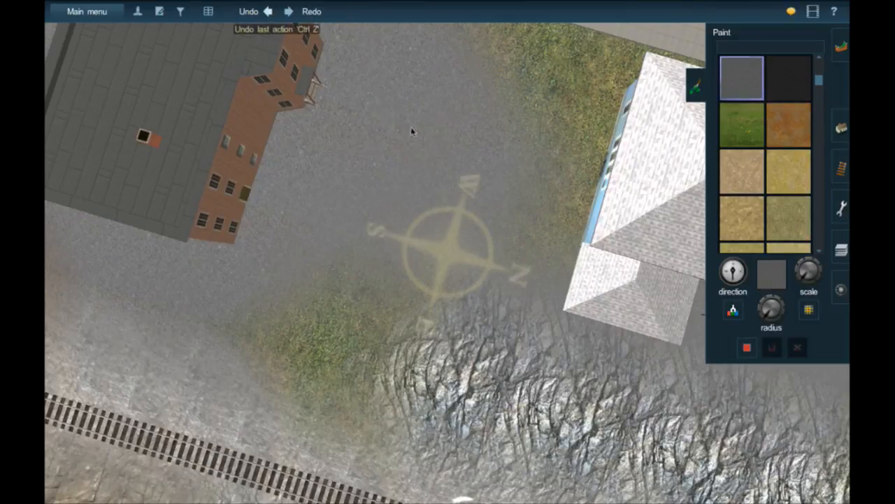
Examine the painted ground around the court house, its grassy side yard and the sidewalk along the street railway.
key("Right")
key("Down")
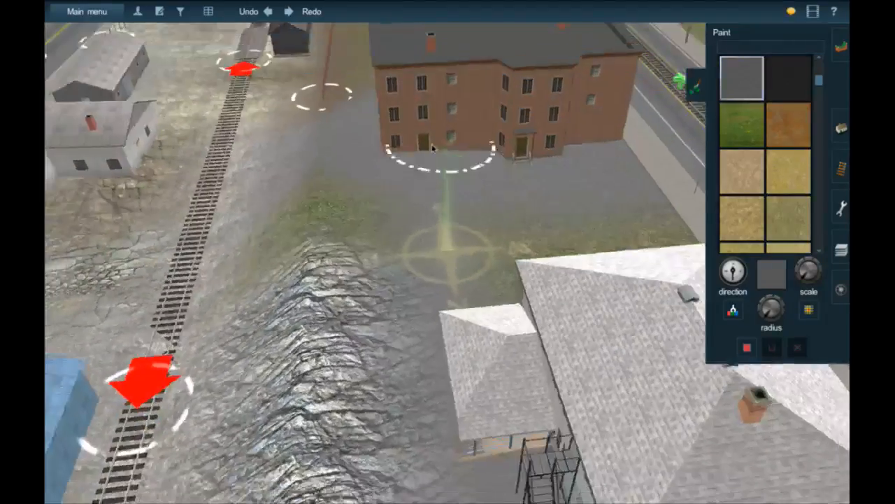
key("Right")
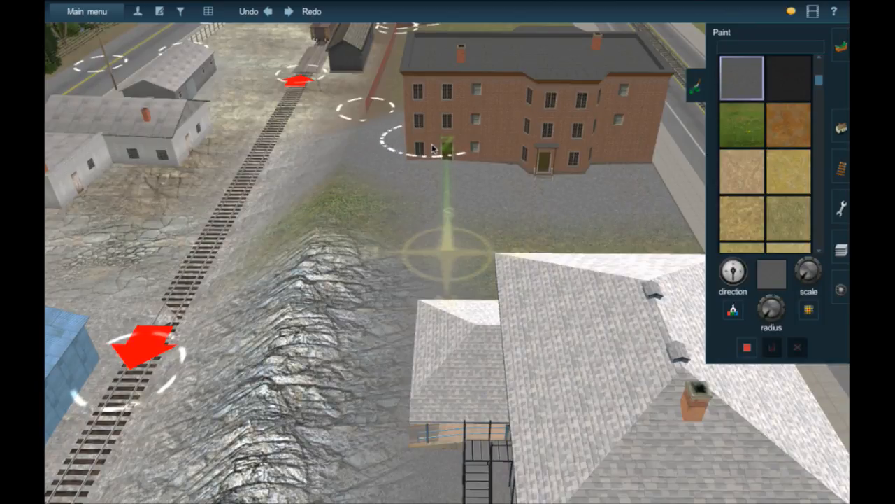
key("Left")
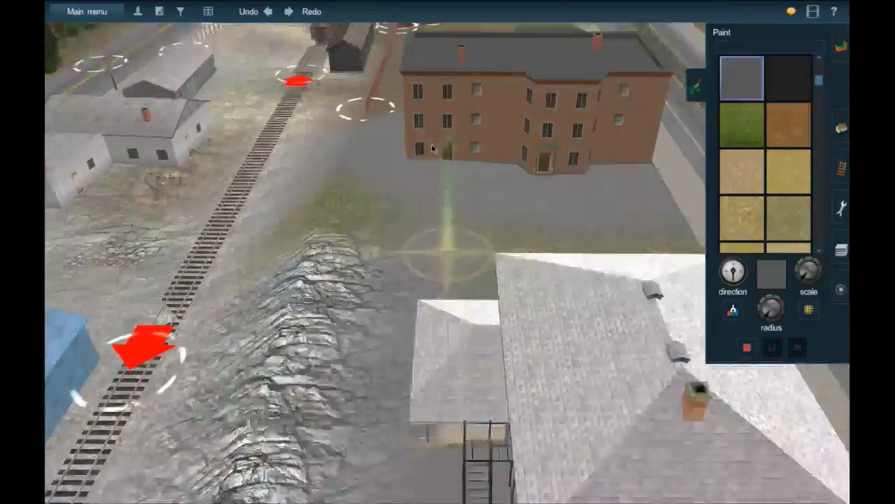
key("Left")
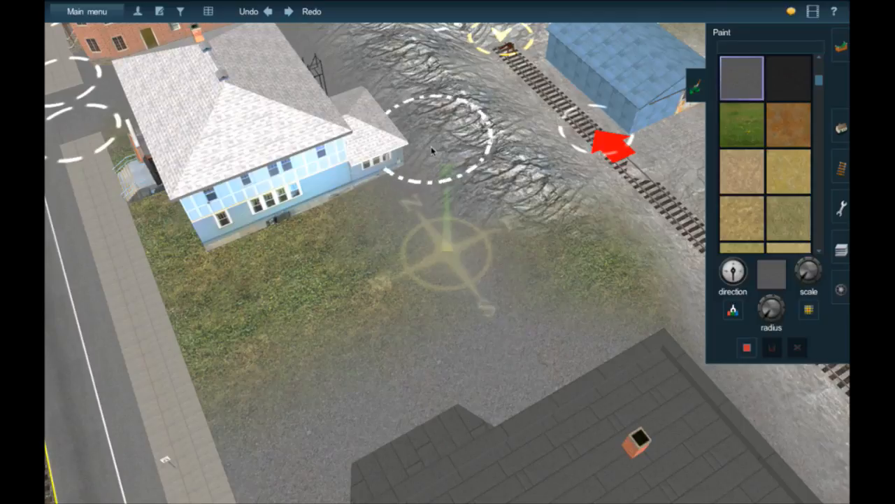
scroll(444, 210, "up", 3)
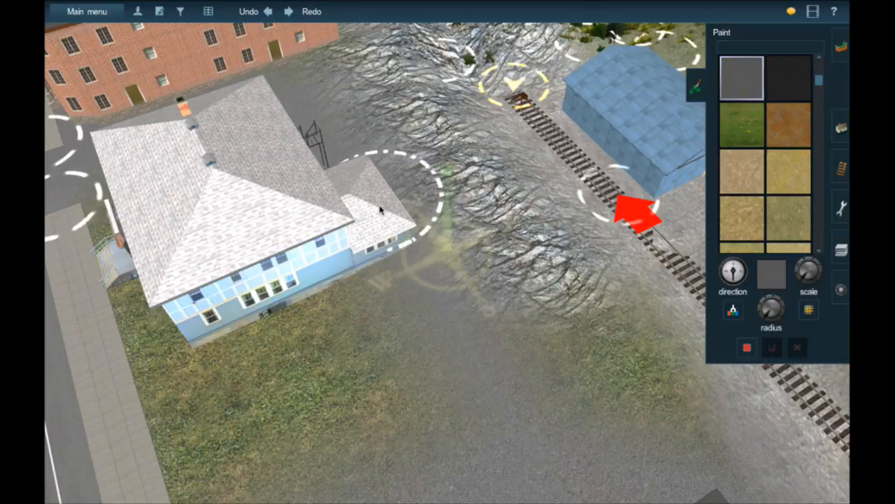
right_click(430, 303)
right_click(244, 296)
right_click(246, 297)
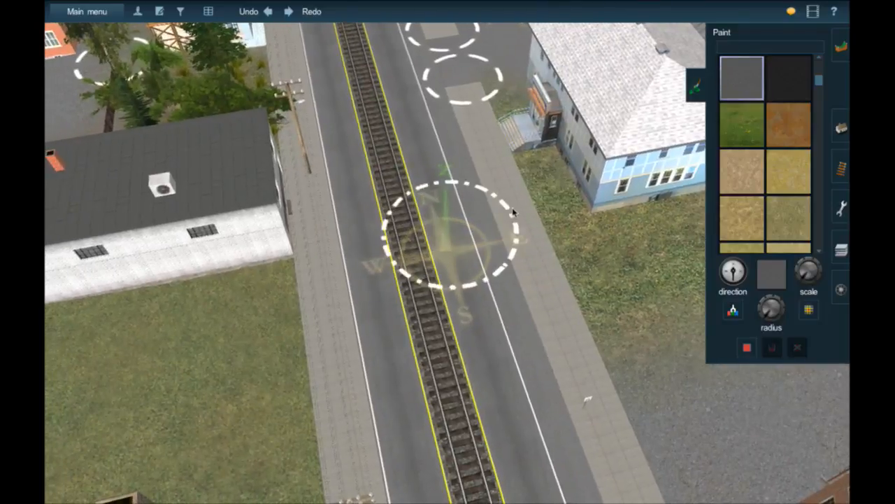
right_click(453, 235)
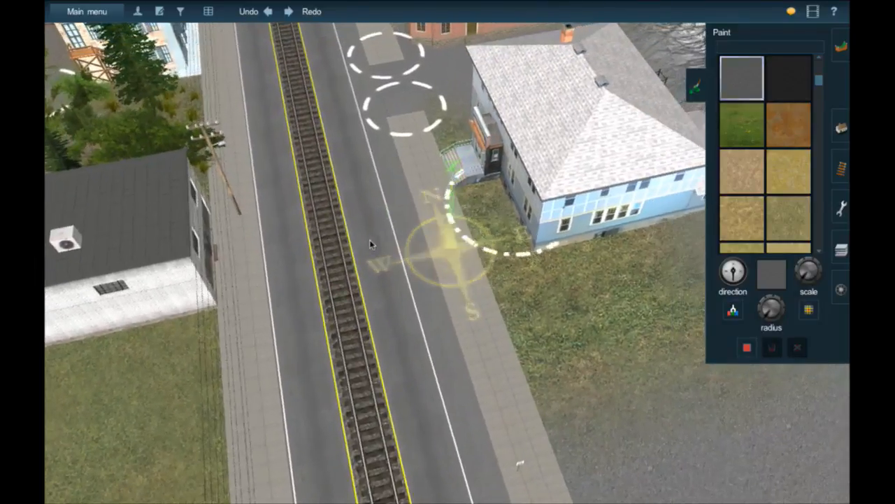
scroll(352, 246, "up", 3)
scroll(352, 246, "down", 2)
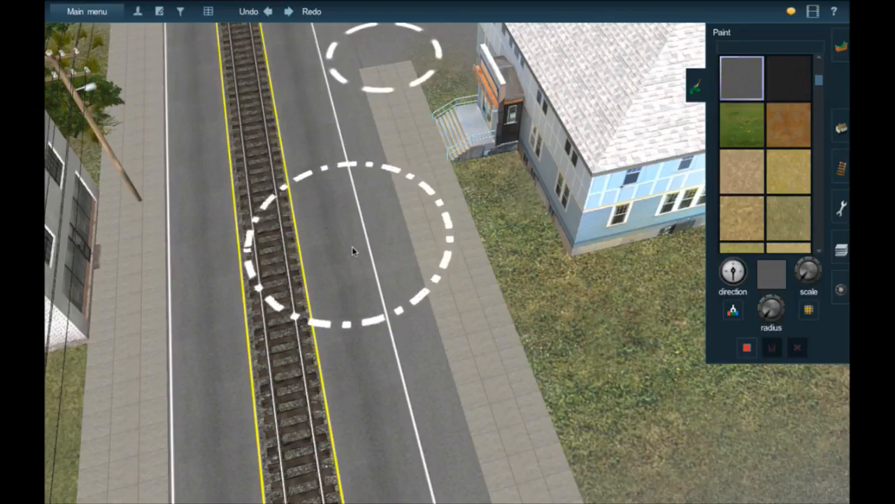
Search the building objects for names starting with "te".
left_click(841, 128)
left_click(761, 94)
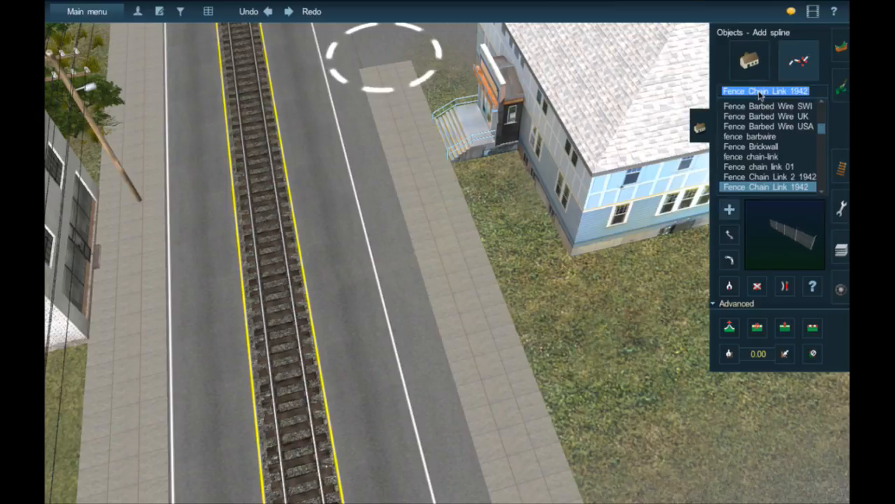
left_click(761, 78)
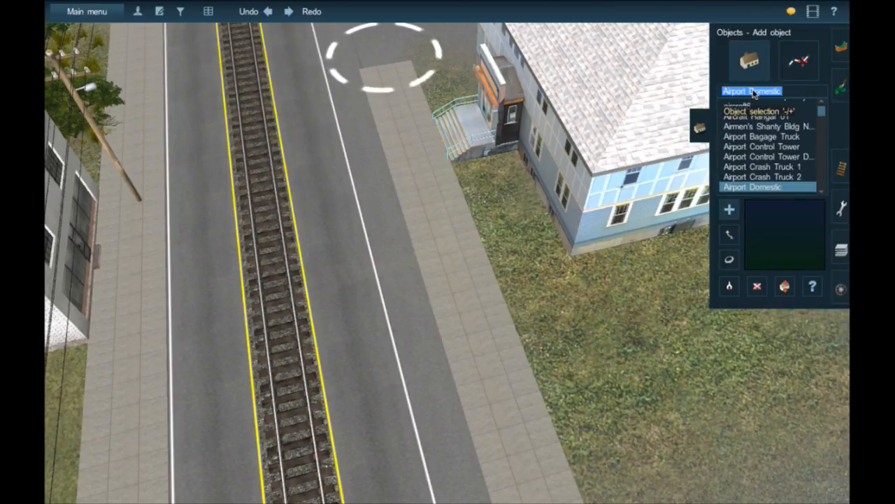
type("te")
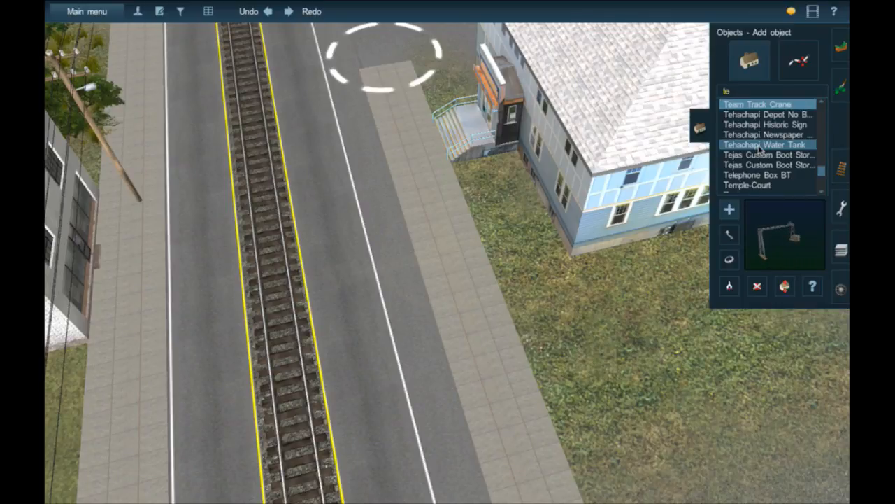
left_click(405, 214)
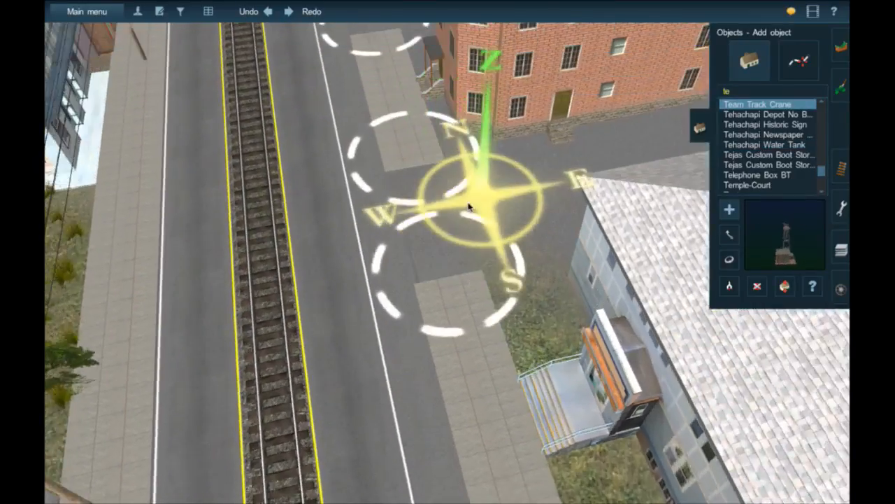
Pick the placed court house as the current object, Court house Princeton.
right_click(469, 206)
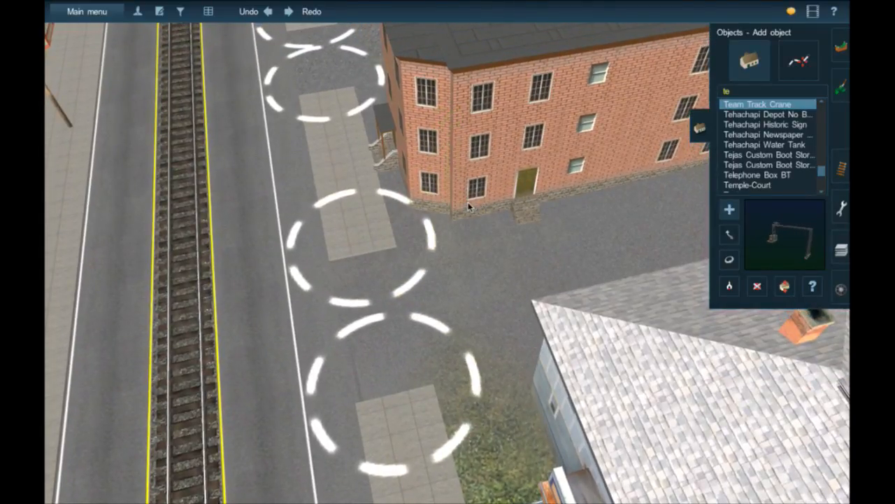
right_click(394, 424)
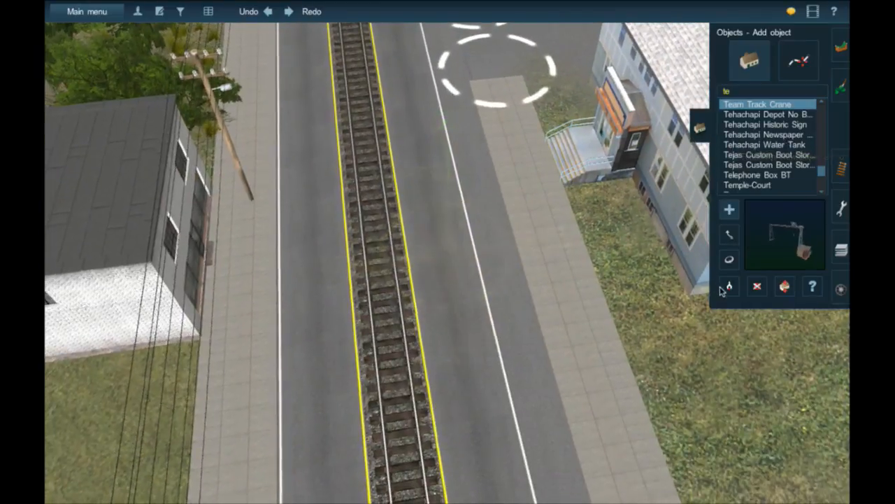
key("g")
left_click(668, 191)
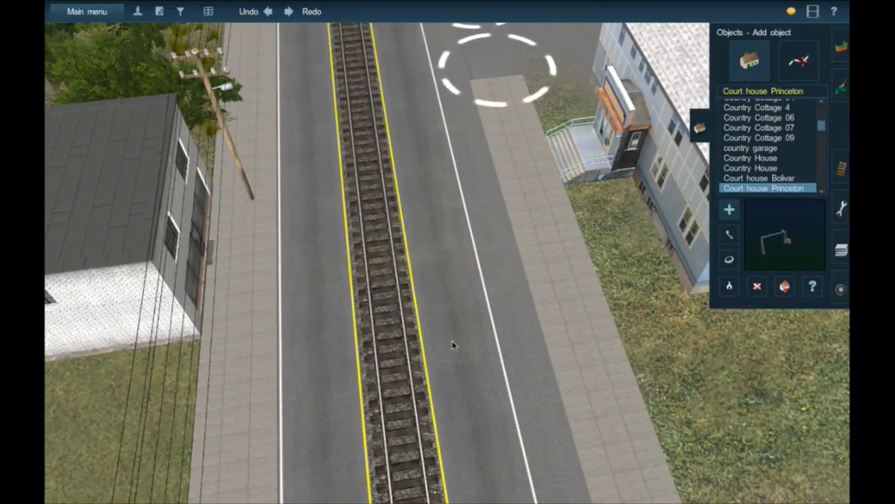
Move the yellow house with the dark blue roof onto the grass lot beside the long white building, close to the sidewalk.
right_click(432, 384)
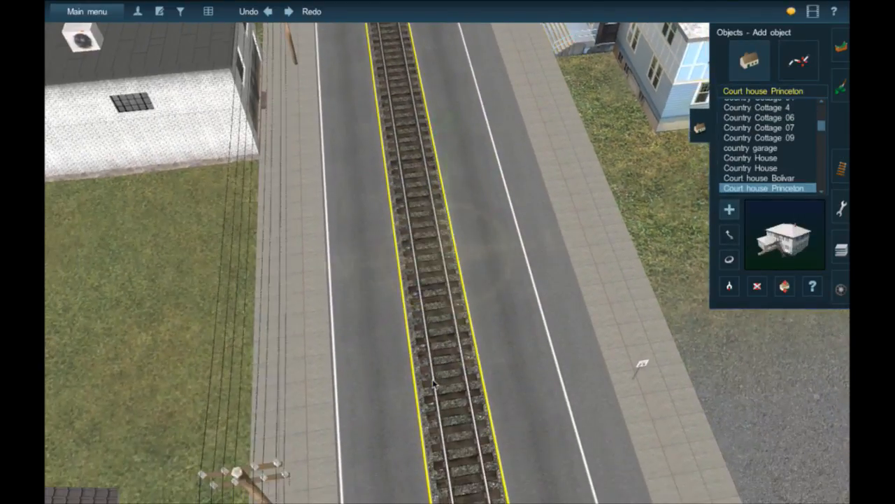
right_click(580, 389)
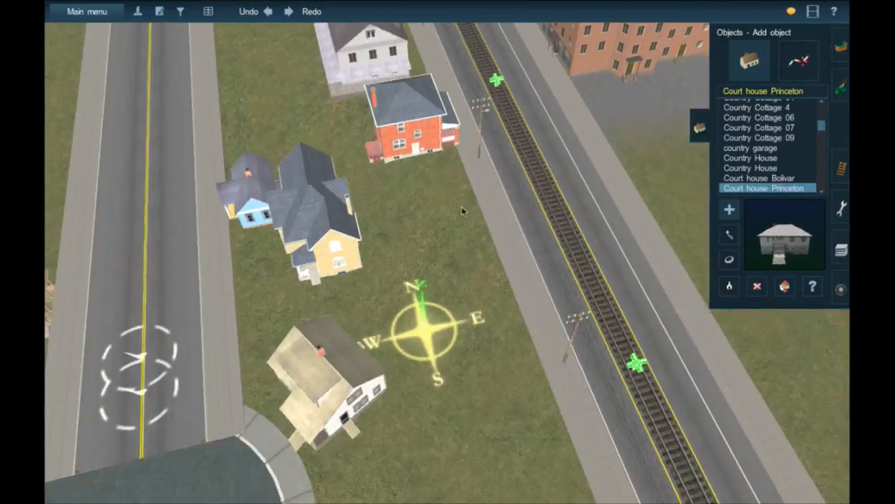
right_click(461, 211)
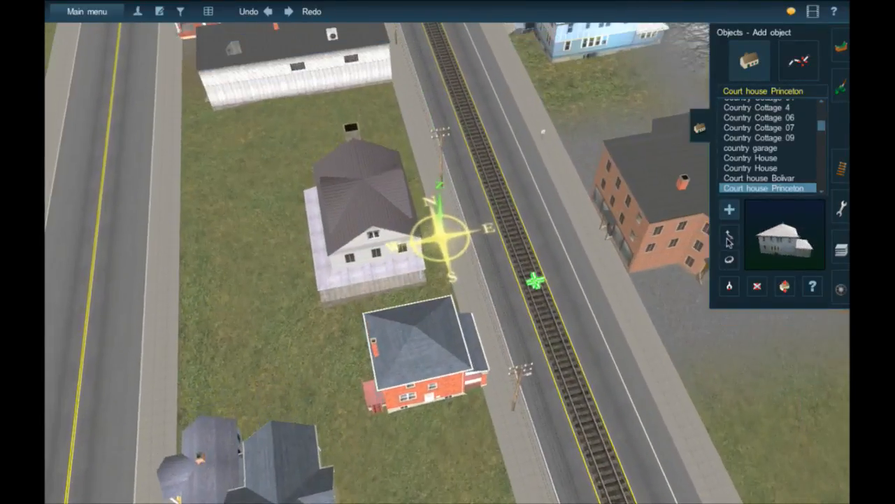
left_click(729, 237)
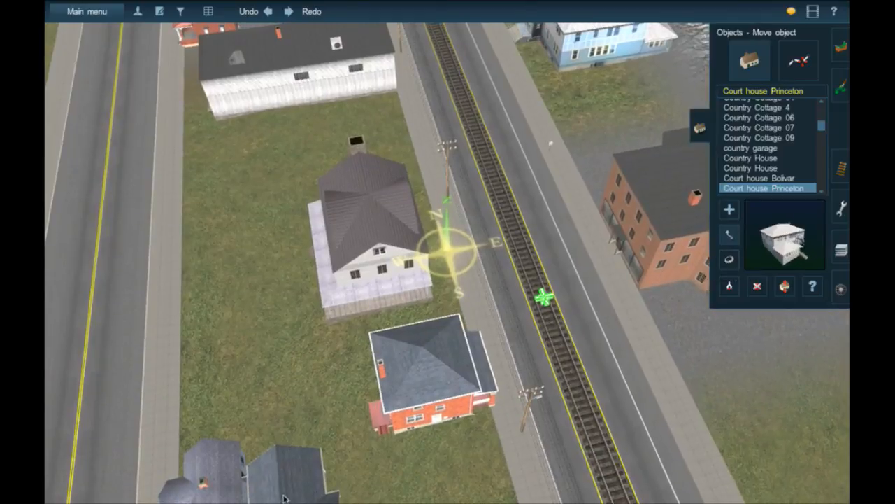
left_click_drag(227, 176, 220, 151)
right_click(176, 167)
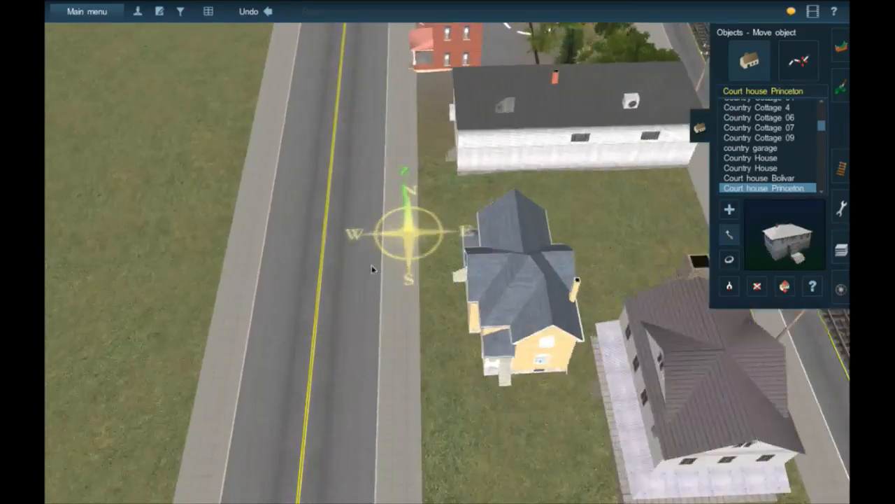
left_click_drag(590, 335, 540, 297)
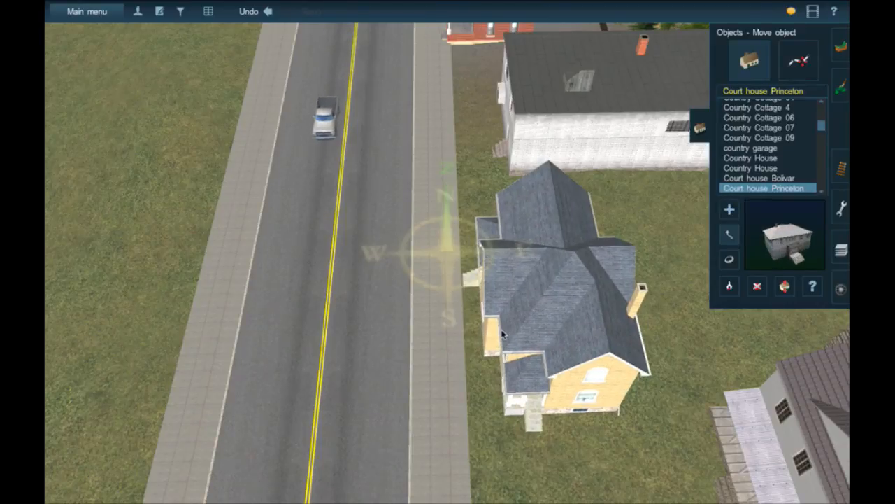
scroll(502, 334, "down", 2)
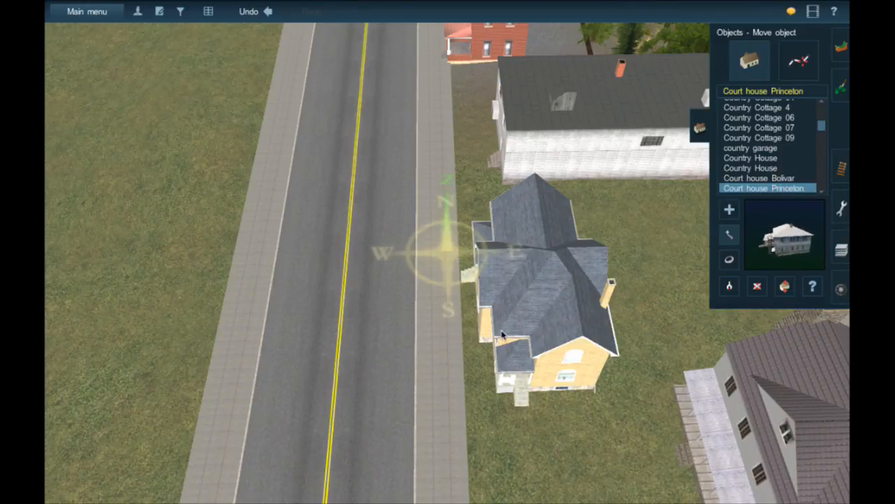
left_click_drag(547, 300, 546, 305)
Move the brown-roofed white house across the road, opposite the yellow house.
right_click_drag(546, 304, 578, 271)
left_click_drag(149, 211, 140, 207)
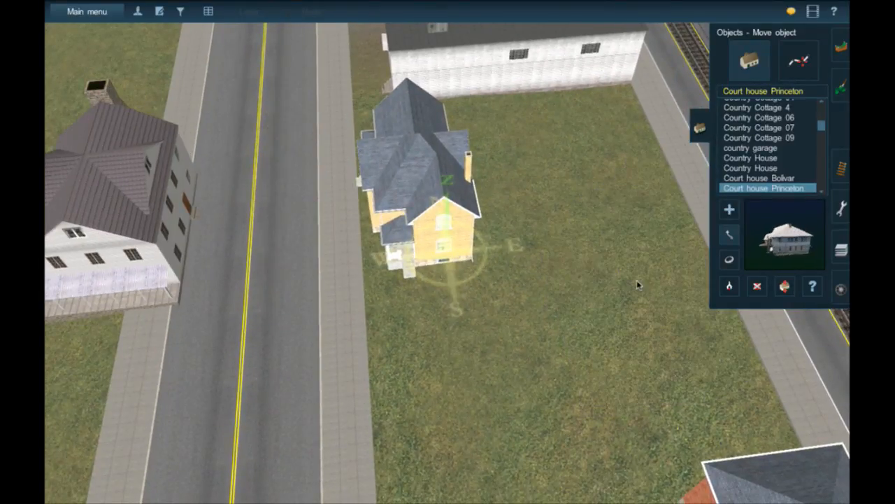
Move the red brick house onto the grass lot between the yellow house and the street railway, with its porch close to the sidewalk.
left_click_drag(637, 284, 616, 163)
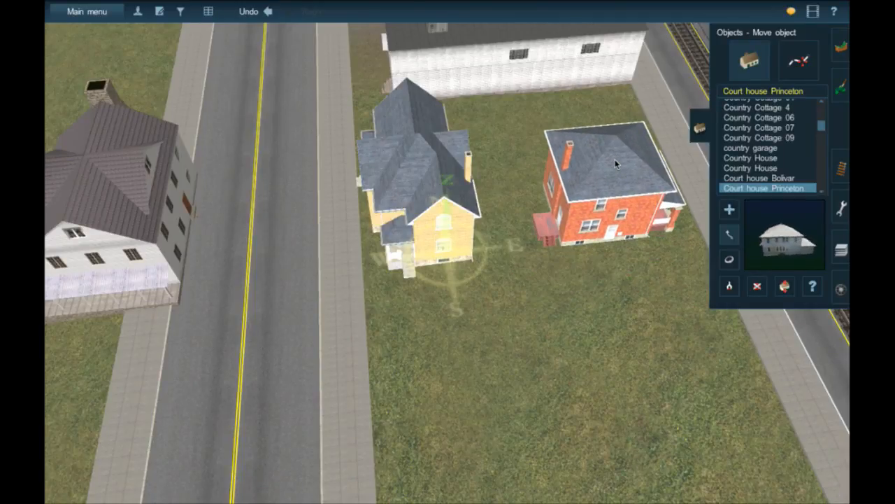
key("Right")
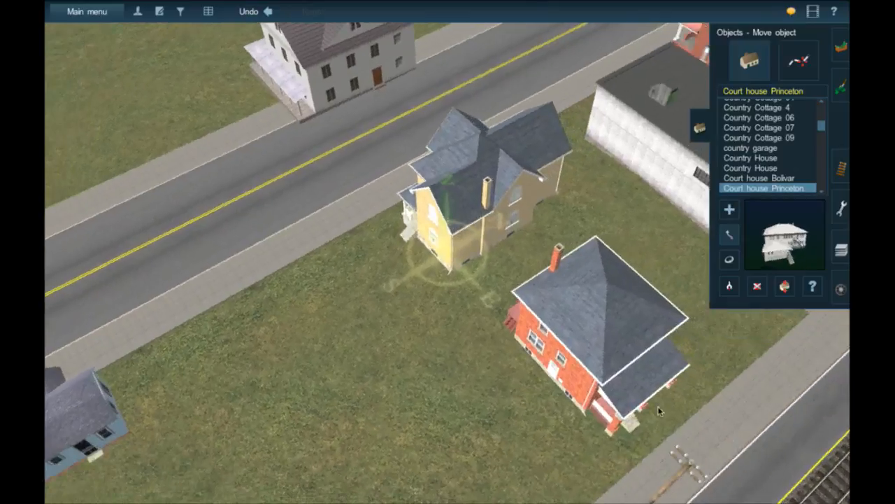
right_click(660, 407)
scroll(405, 190, "up", 5)
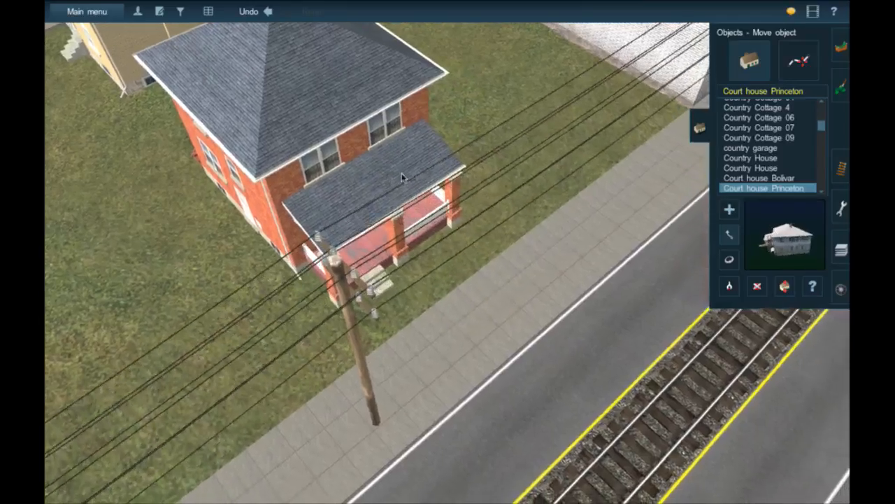
left_click_drag(444, 158, 490, 155)
scroll(404, 202, "down", 3)
scroll(405, 203, "down", 3)
right_click(402, 202)
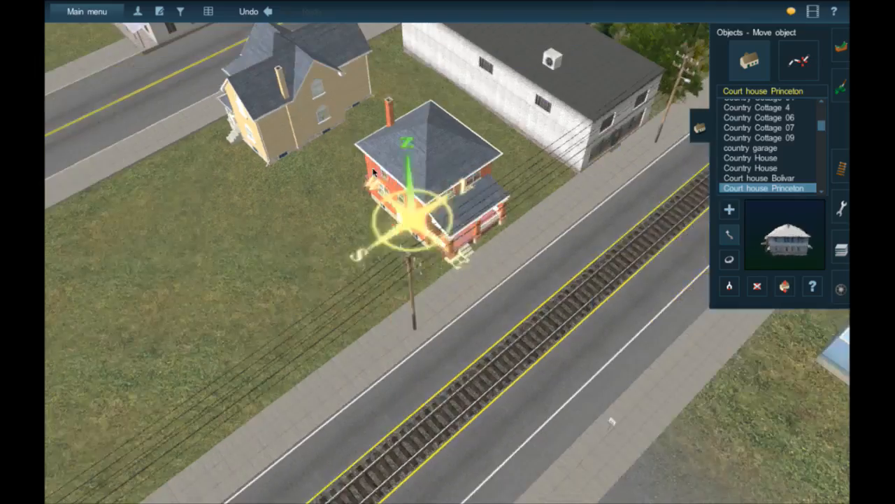
Rotate the brown-roofed white house across the road to 180 degrees, with its long porch facing the street.
right_click(369, 175)
right_click(366, 182)
scroll(366, 184, "down", 3)
left_click(729, 261)
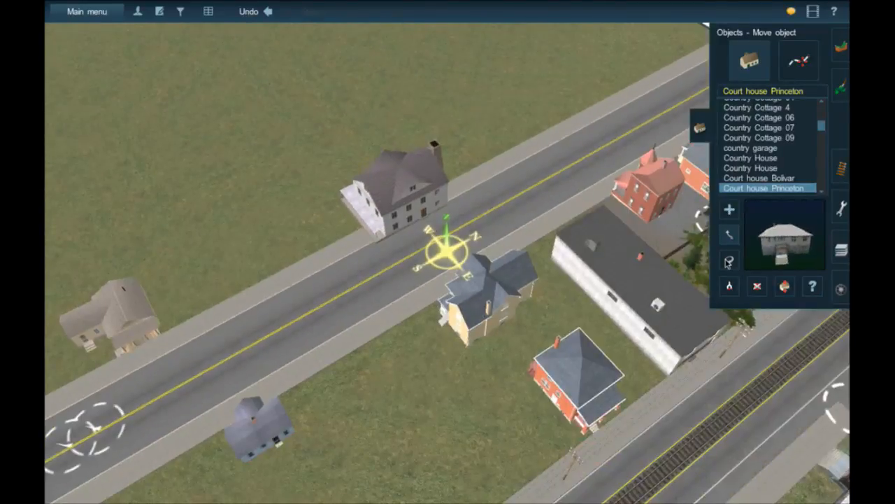
scroll(310, 237, "up", 3)
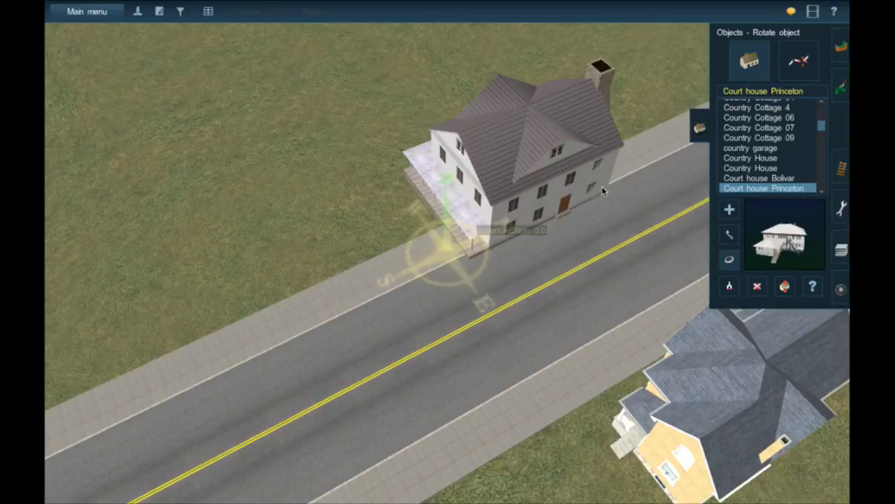
left_click_drag(602, 186, 526, 211)
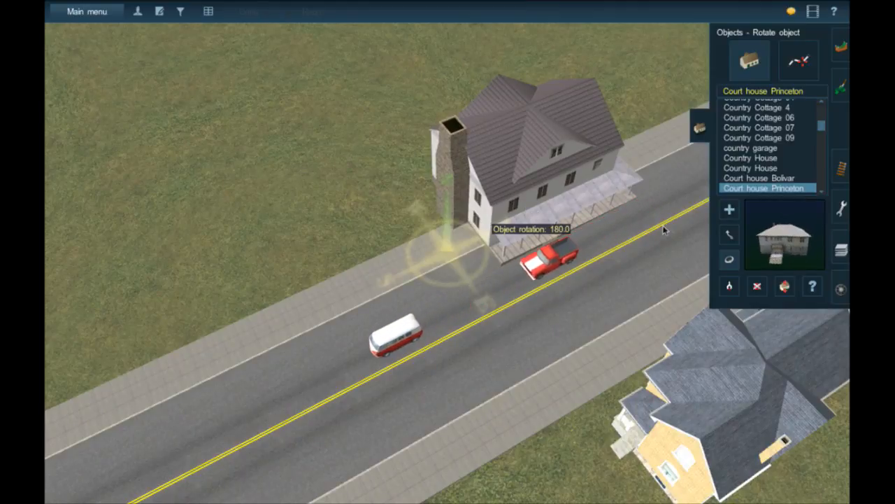
Move the brown-roofed white house onto the lot behind the small blue house, with its porch along the street railway's sidewalk.
left_click(730, 234)
right_click(236, 317)
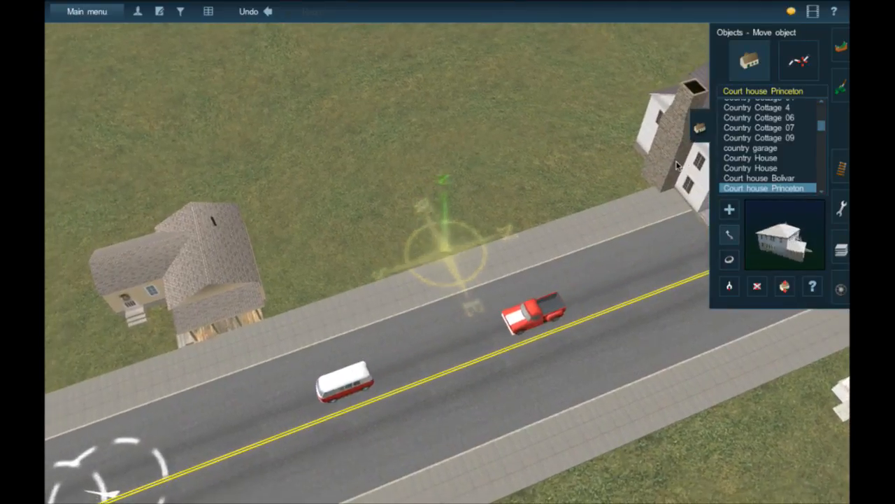
left_click_drag(456, 196, 431, 180)
right_click(479, 263)
left_click_drag(474, 301, 368, 260)
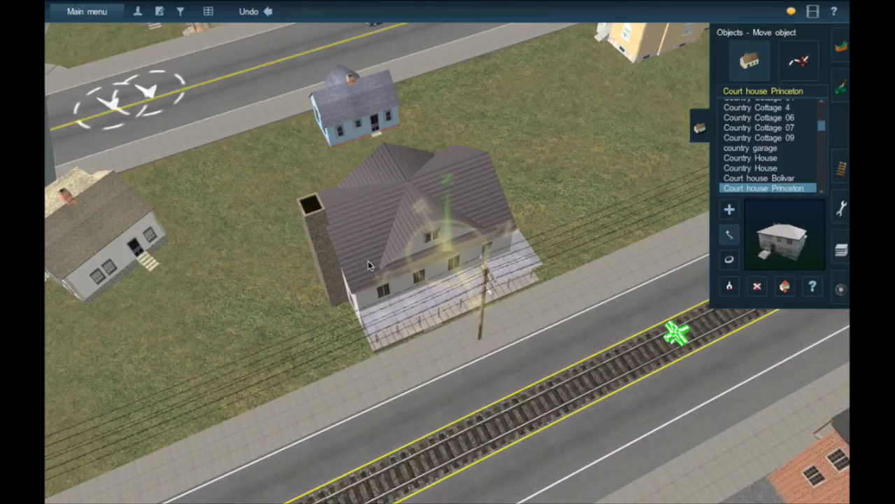
Examine the relocated white house from all sides, including its foundation, rear steps and spacing from the neighbouring houses.
key("Left")
key("Down")
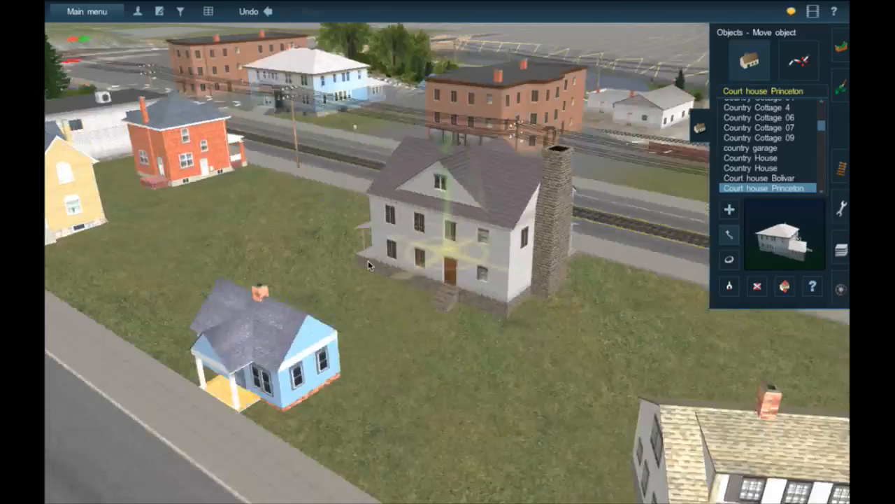
key("Left")
key("Down")
key("Right")
key("Up")
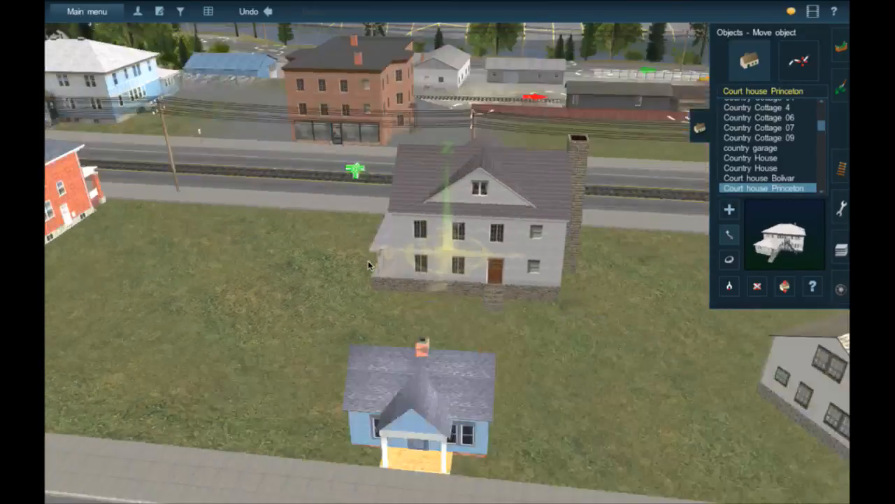
key("Left")
key("Up")
key("Down")
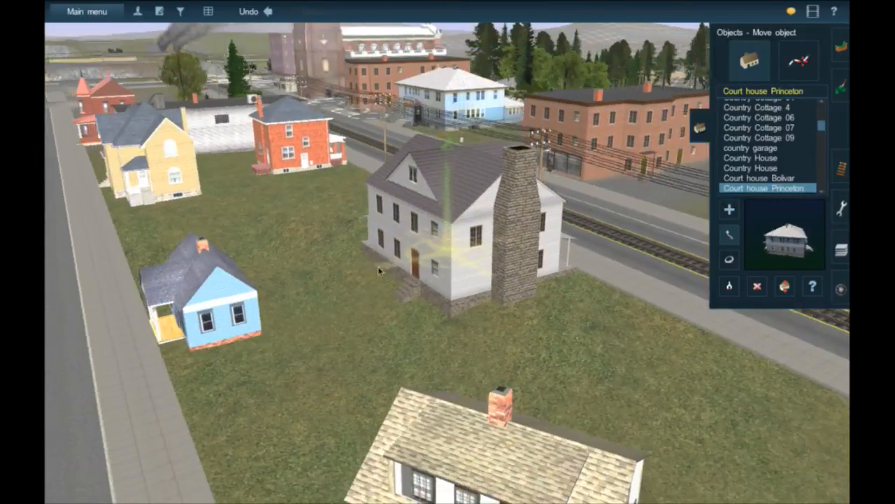
scroll(430, 308, "up", 6)
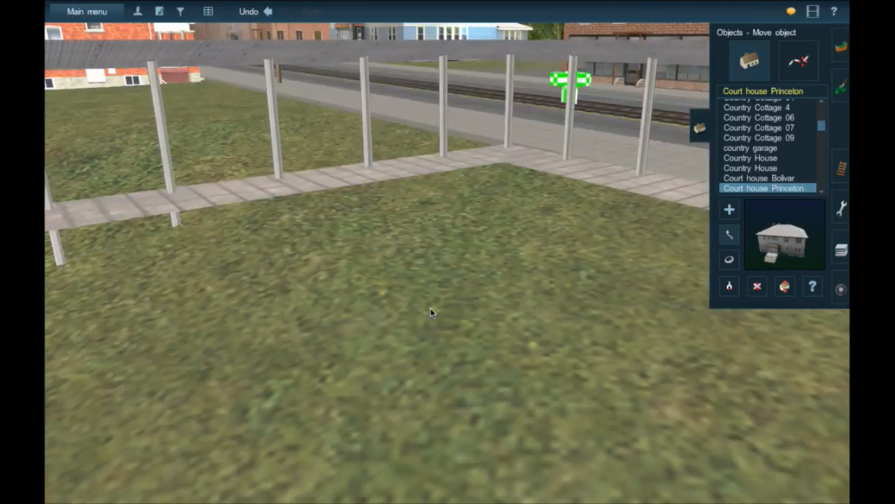
scroll(430, 308, "down", 4)
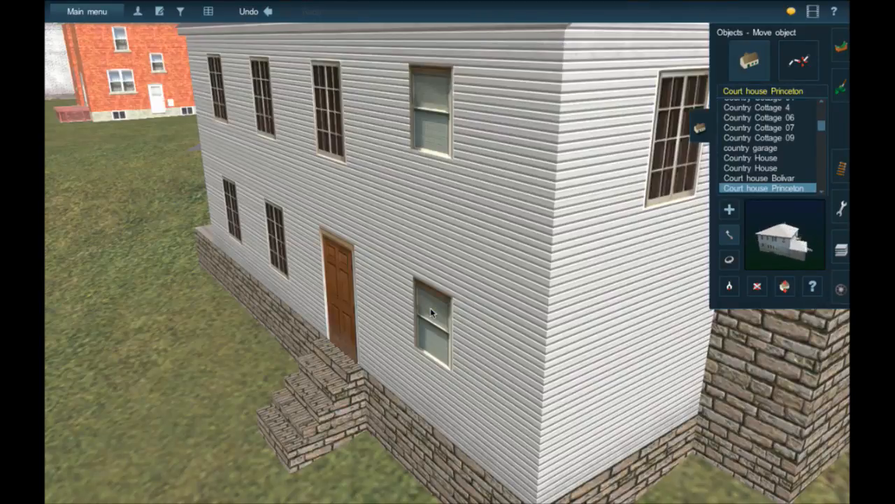
key("Down")
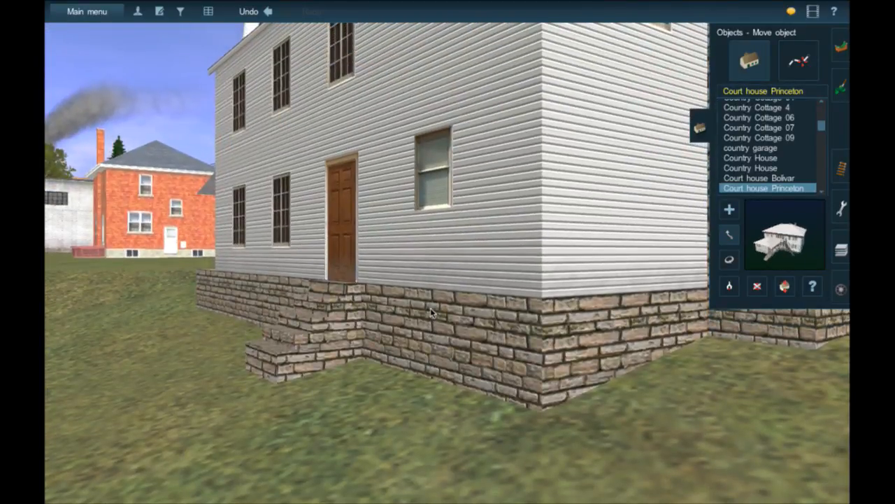
key("Up")
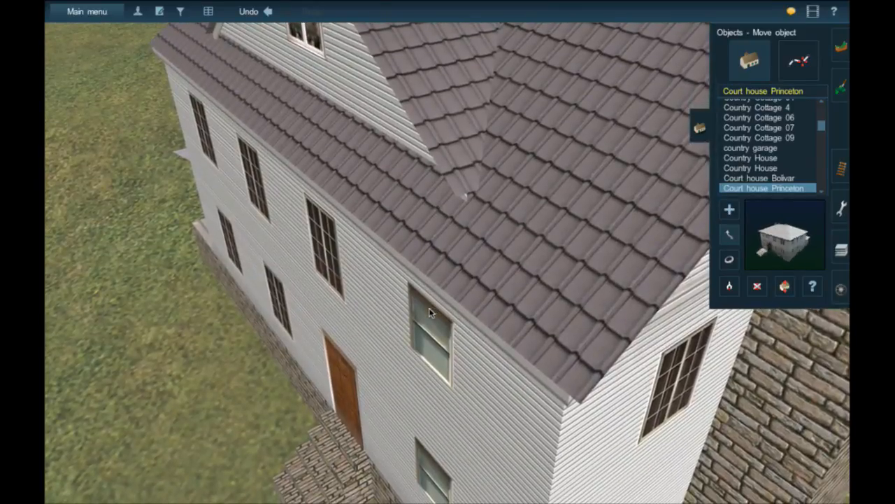
scroll(430, 313, "down", 5)
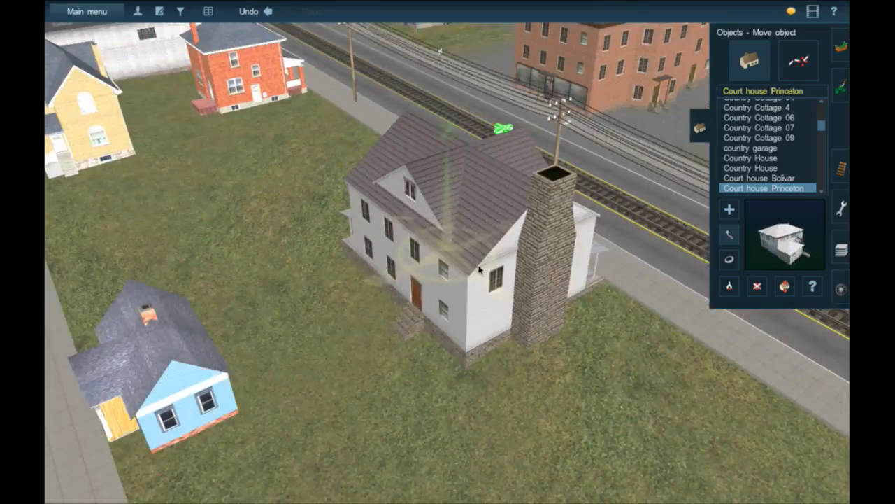
scroll(479, 269, "down", 5)
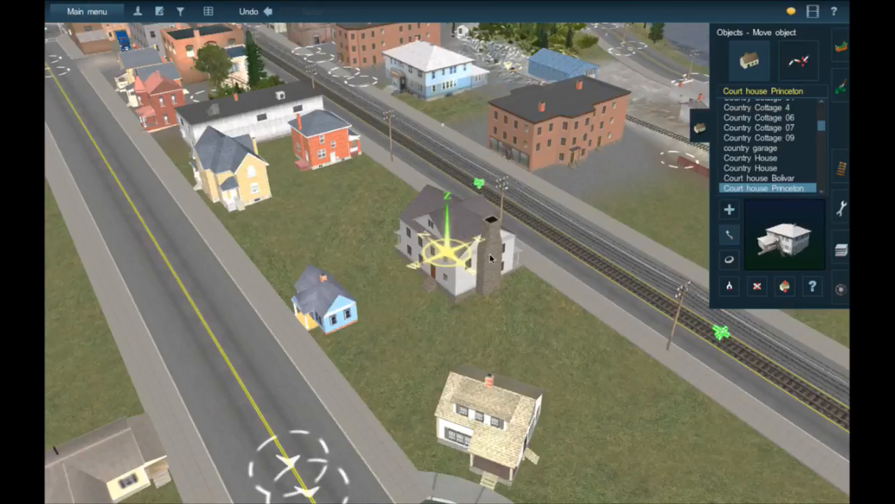
Survey the empty grass lots around the cul-de-sac, the railway street and the curved road for further building sites.
scroll(490, 259, "down", 3)
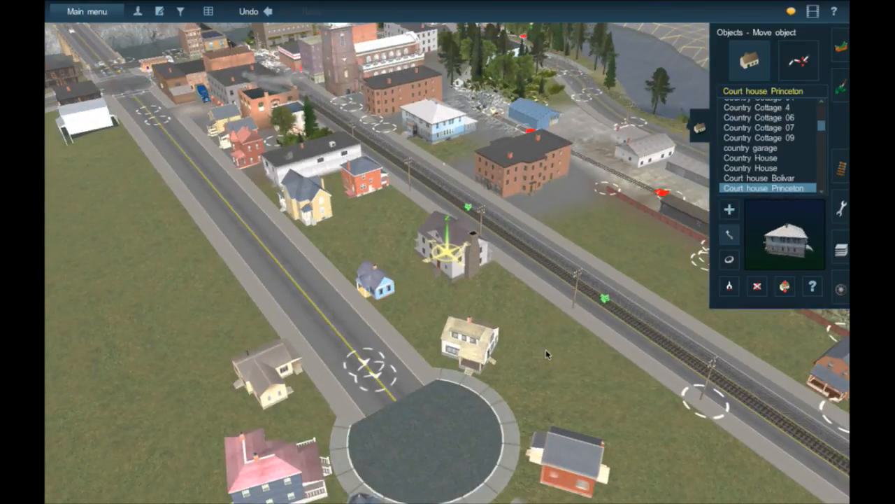
right_click(556, 352)
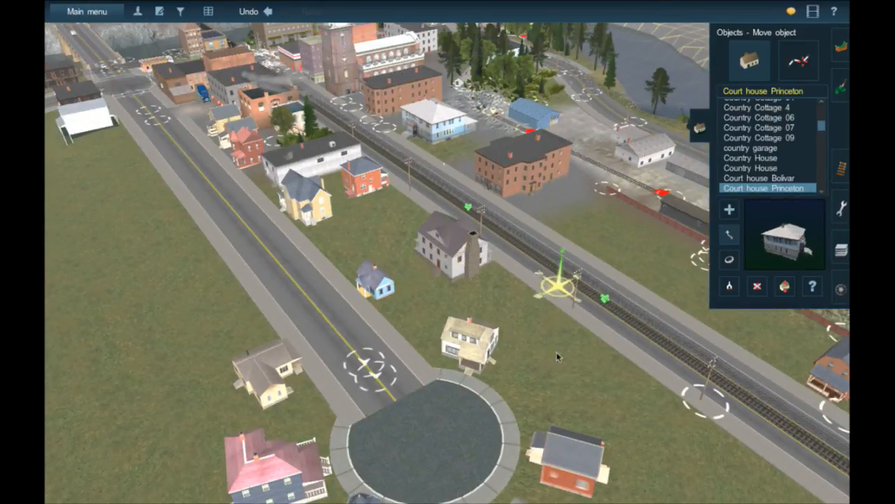
right_click(571, 339)
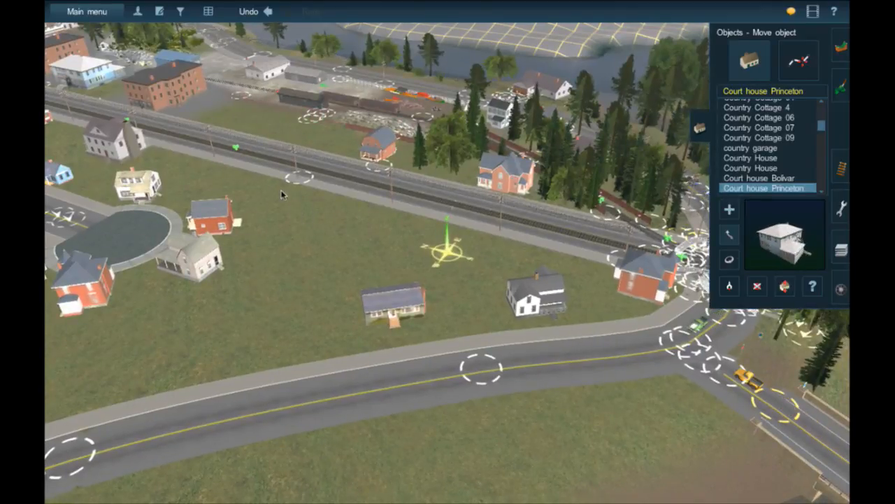
scroll(408, 205, "up", 1)
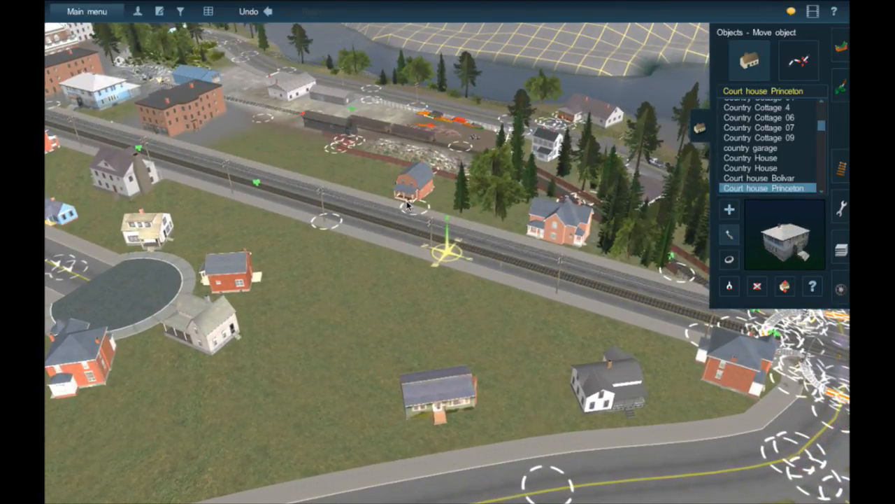
key("Right")
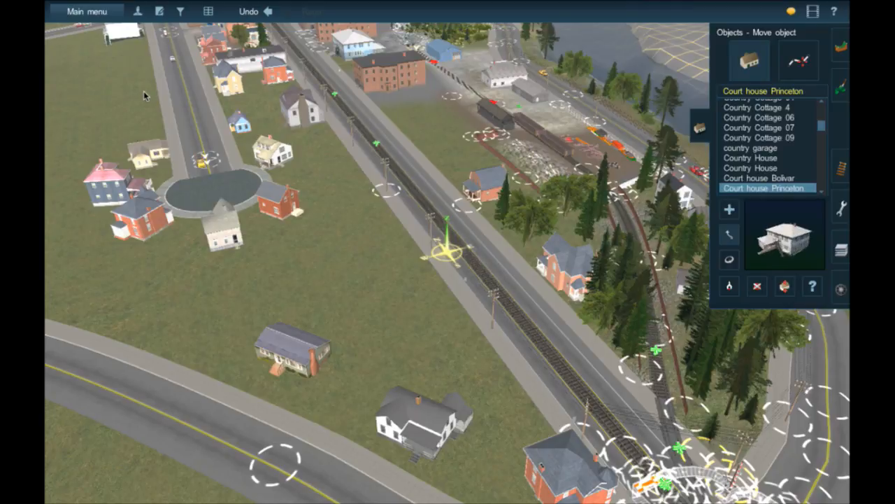
key("Up")
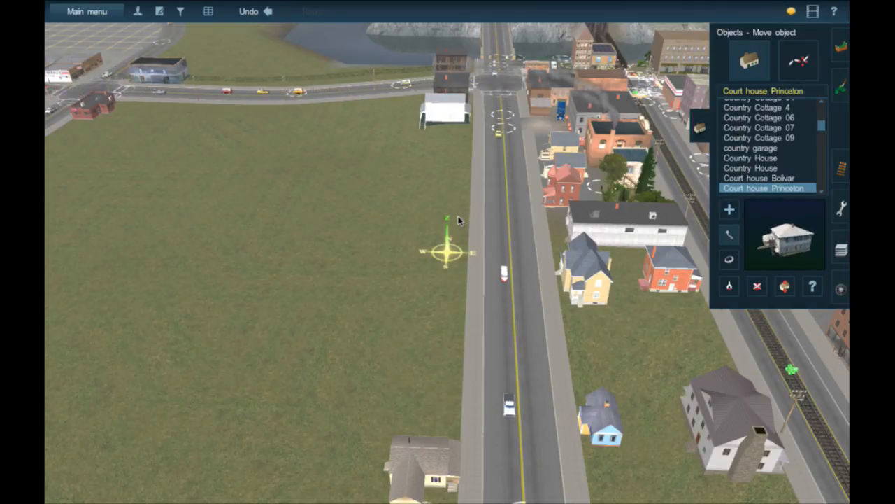
scroll(458, 220, "up", 5)
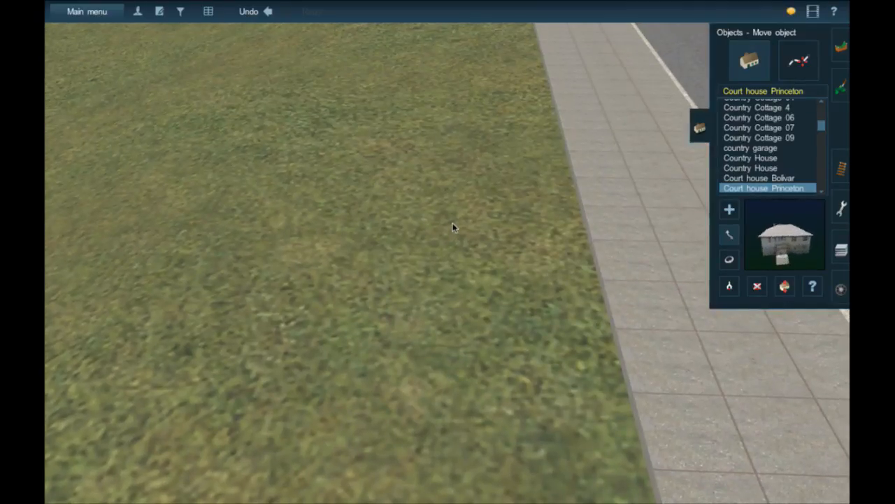
scroll(453, 226, "down", 5)
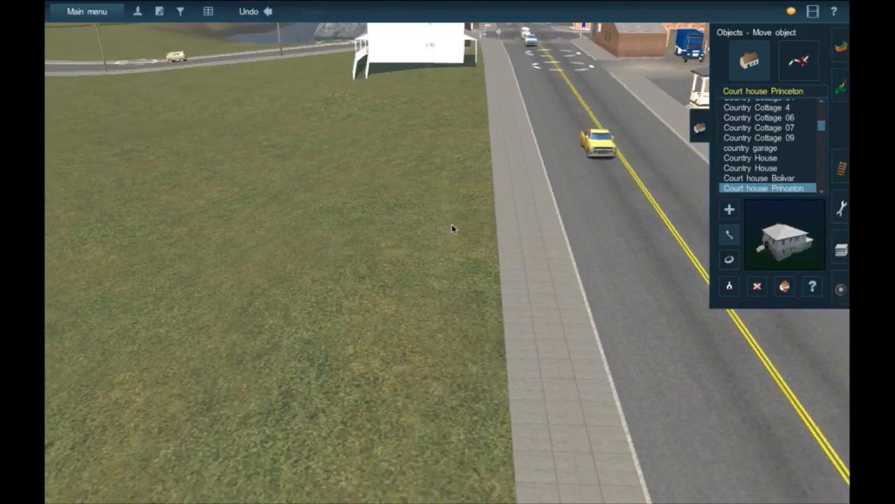
scroll(448, 233, "down", 4)
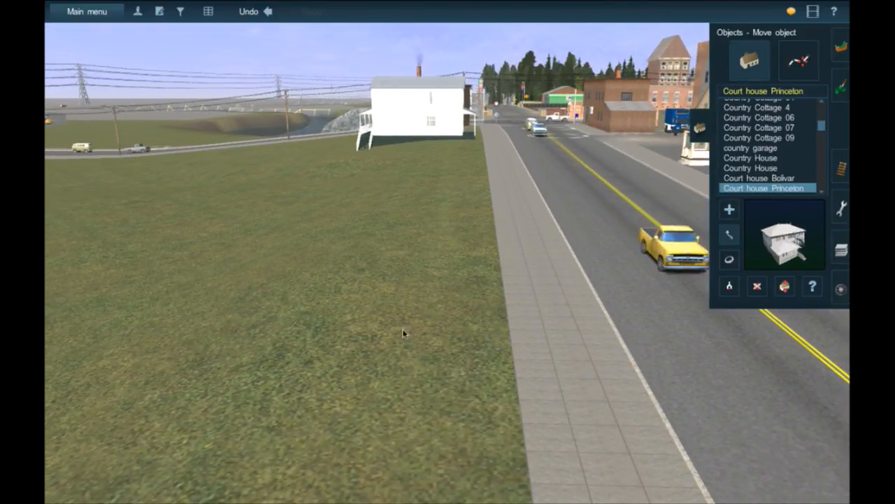
right_click_drag(400, 428, 439, 394)
scroll(439, 394, "down", 5)
right_click(414, 408)
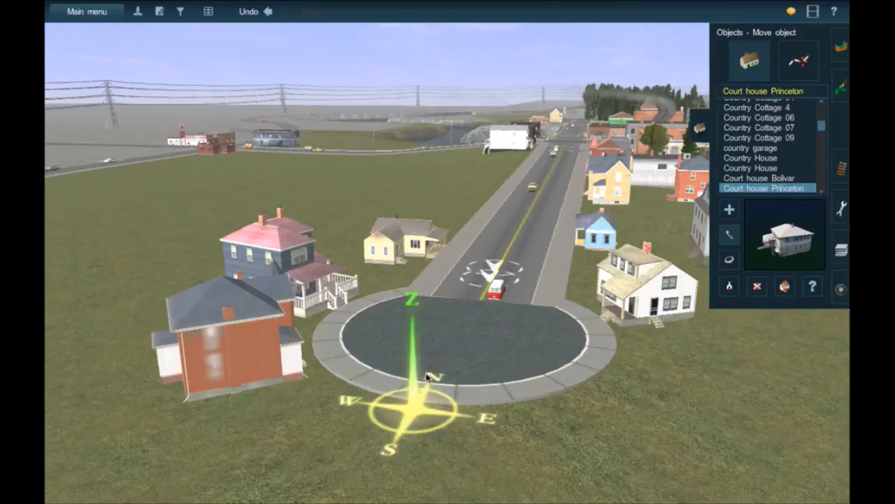
right_click(426, 378)
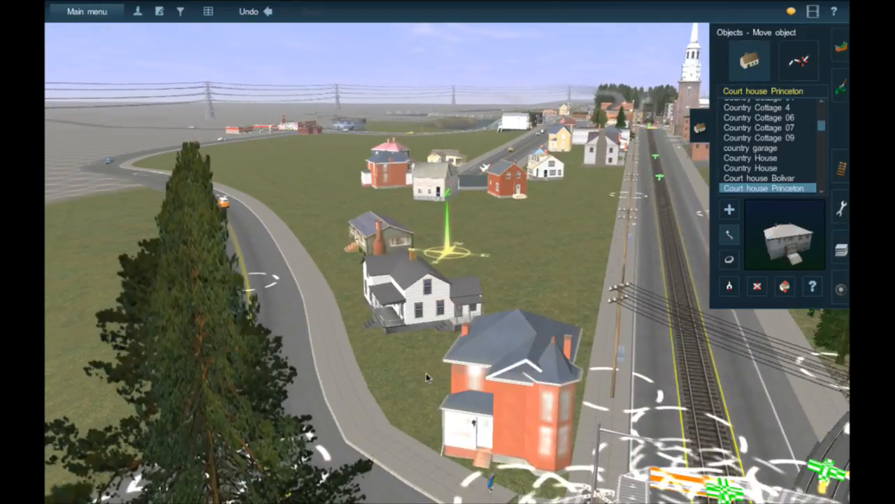
right_click(271, 198)
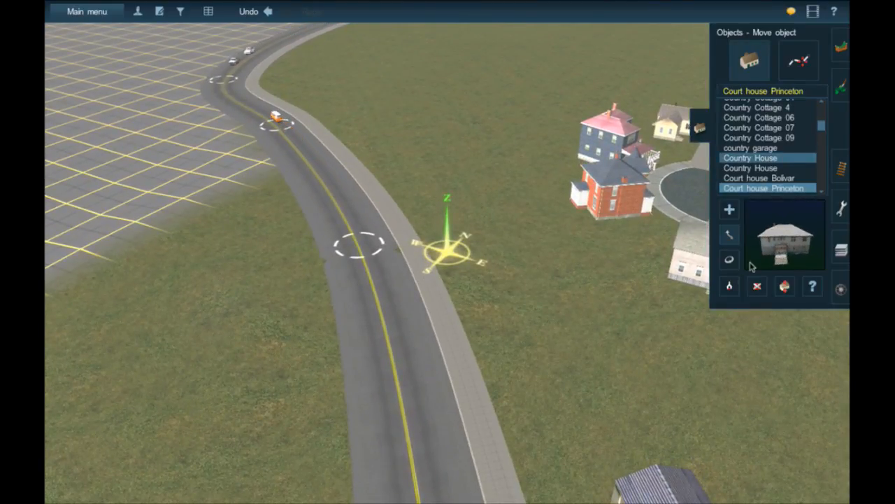
Find the Craftsman Bungalow Home in the object library and place one along the curved road's sidewalk.
scroll(770, 151, "down", 1)
scroll(769, 150, "down", 1)
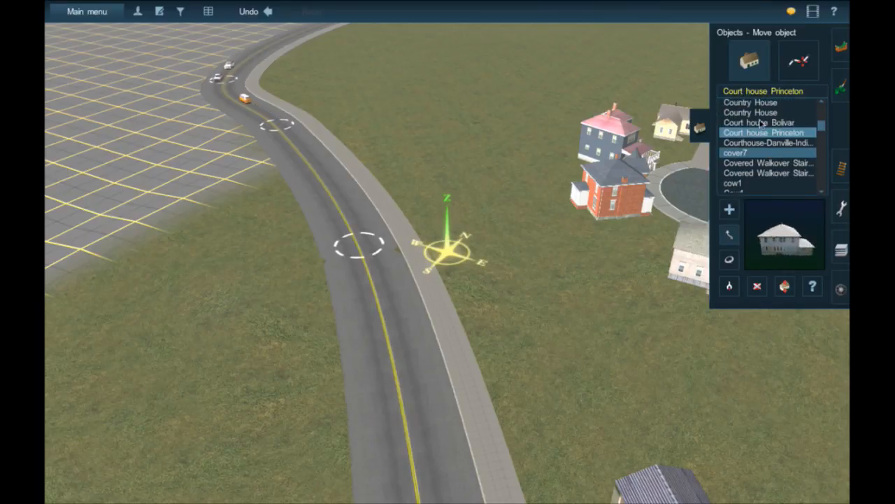
scroll(769, 140, "up", 2)
left_click(762, 110)
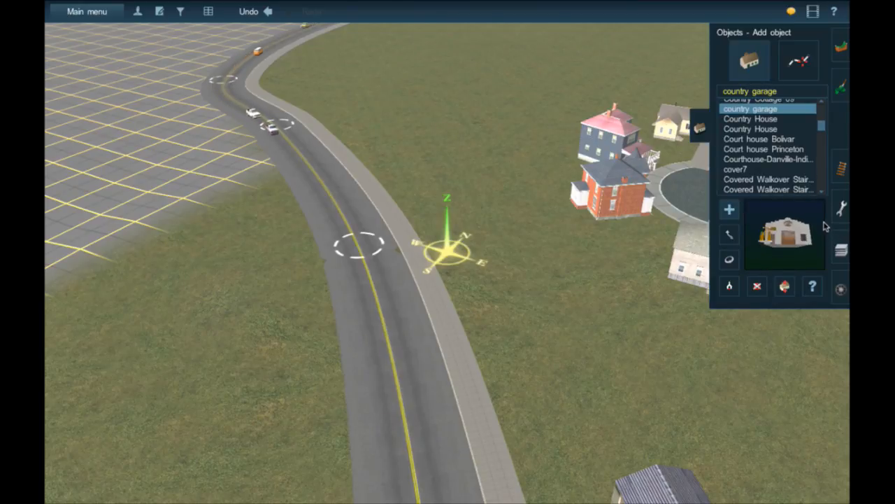
scroll(783, 175, "down", 3)
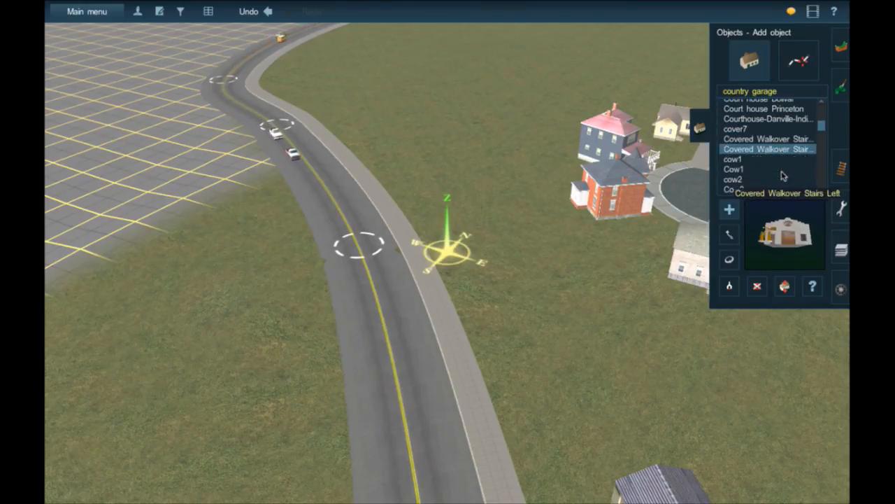
scroll(783, 175, "down", 6)
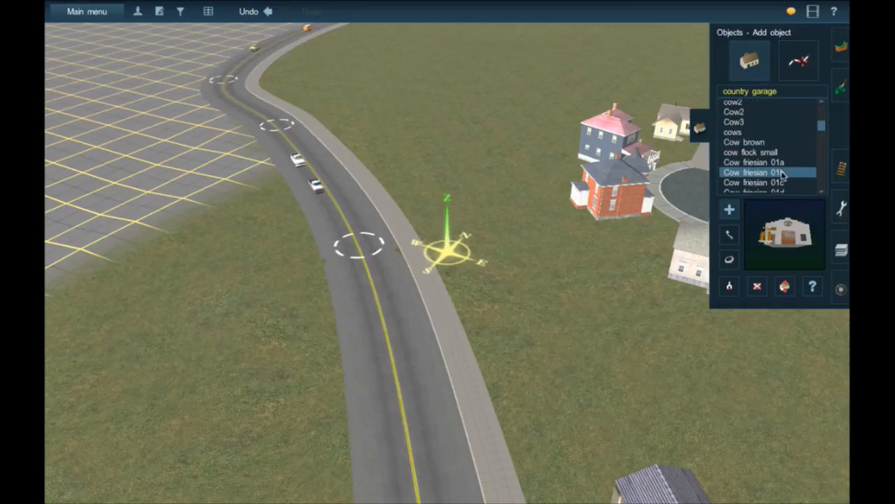
scroll(783, 175, "down", 8)
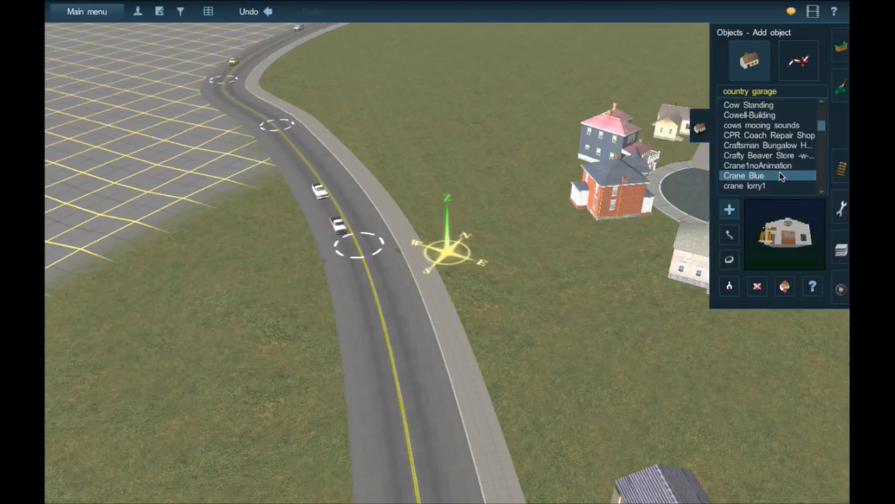
scroll(759, 126, "up", 1)
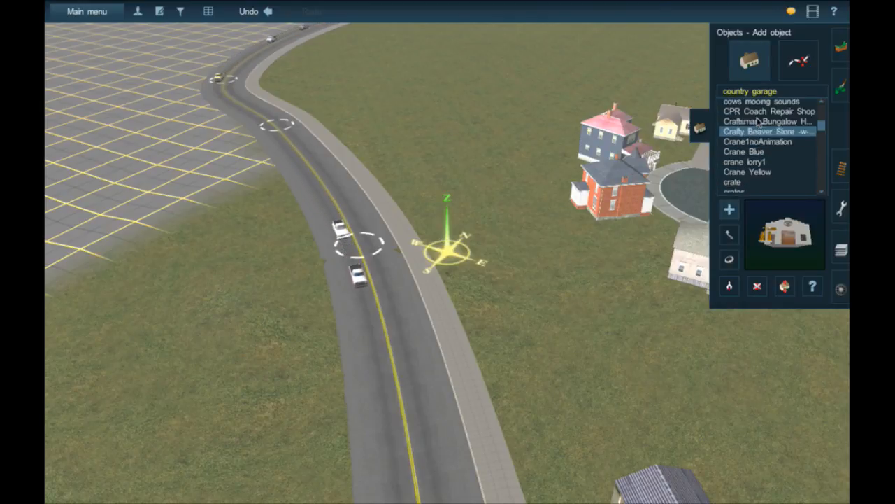
left_click(758, 121)
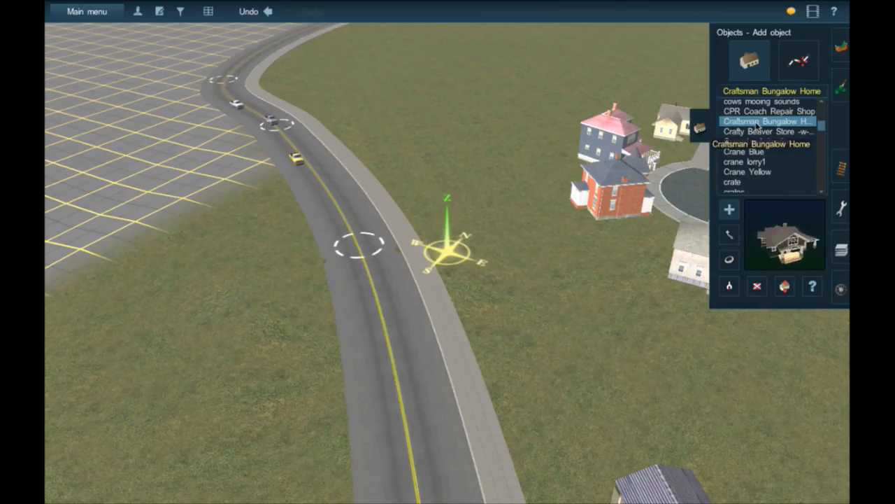
left_click(428, 215)
Examine the Craftsman bungalow from all sides, including its deck, carport, foundation and overlap with the sidewalk and road.
scroll(428, 210, "up", 5)
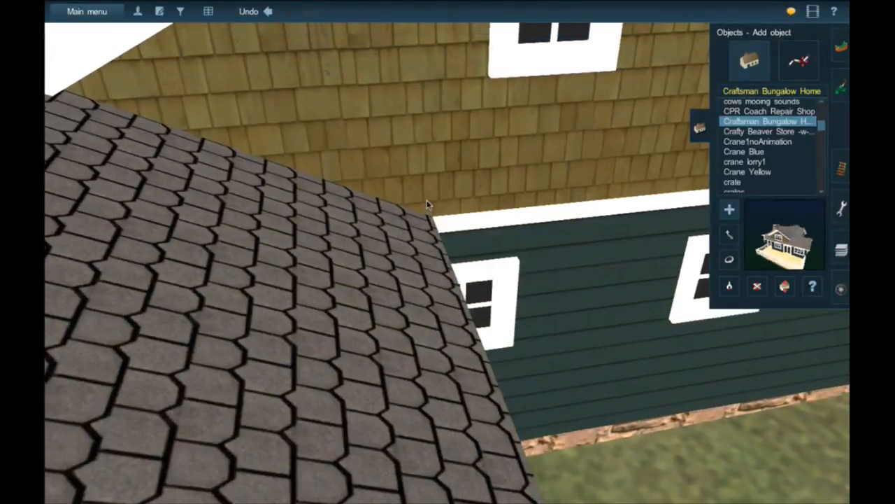
scroll(428, 204, "down", 5)
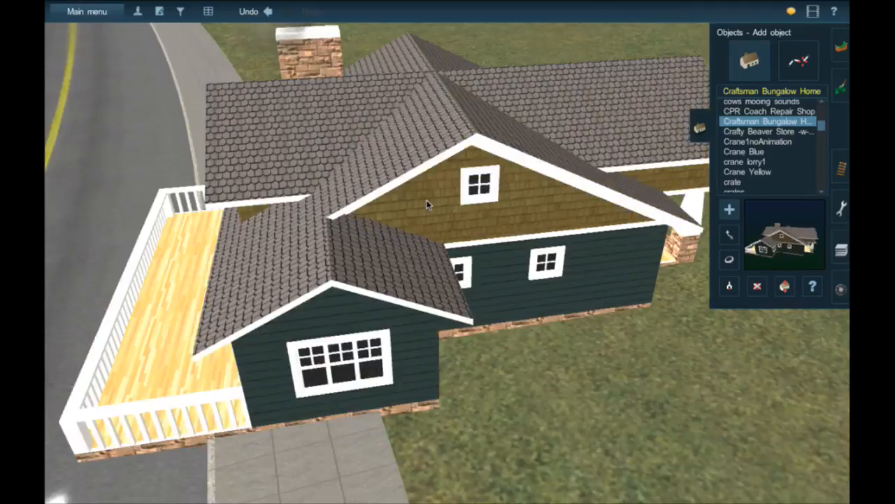
key("Left")
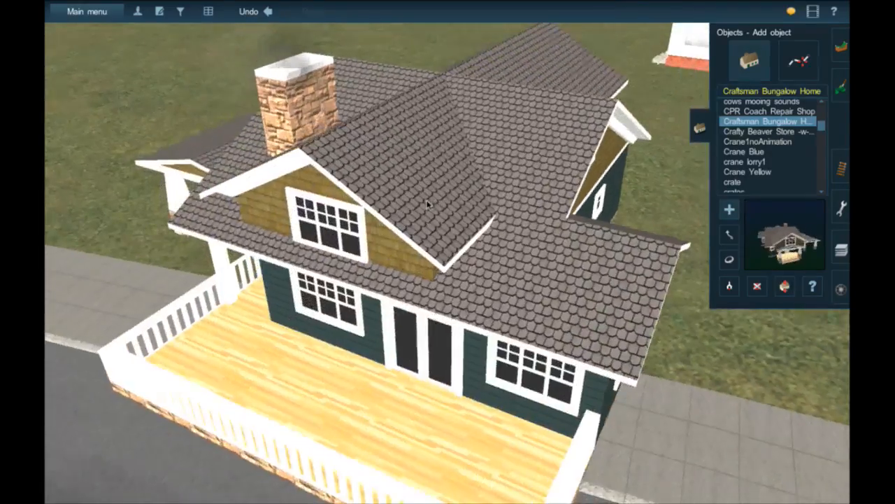
key("Left")
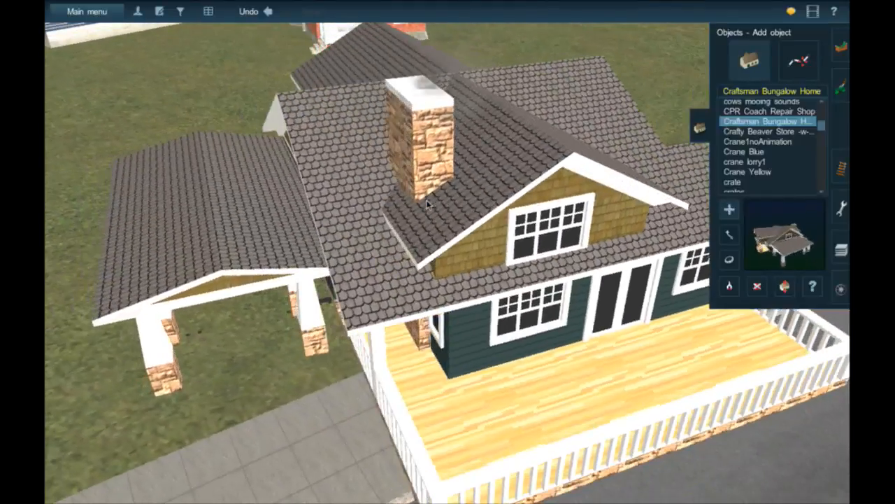
key("Down")
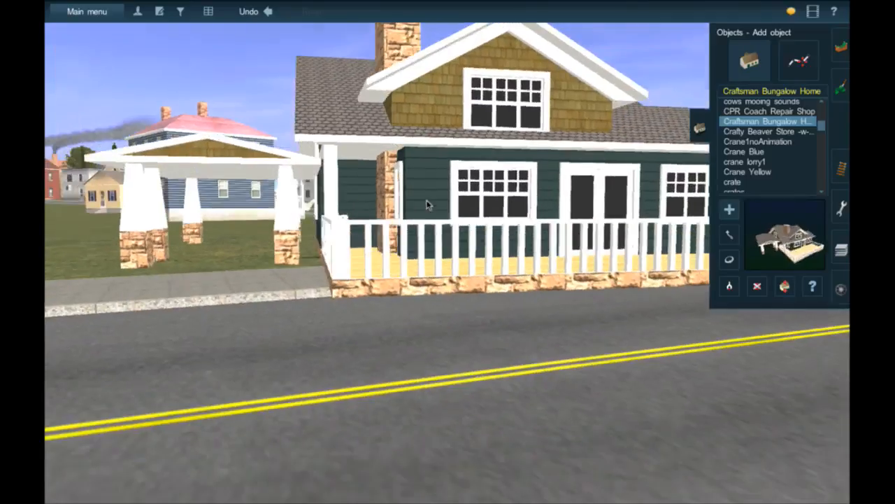
key("Left")
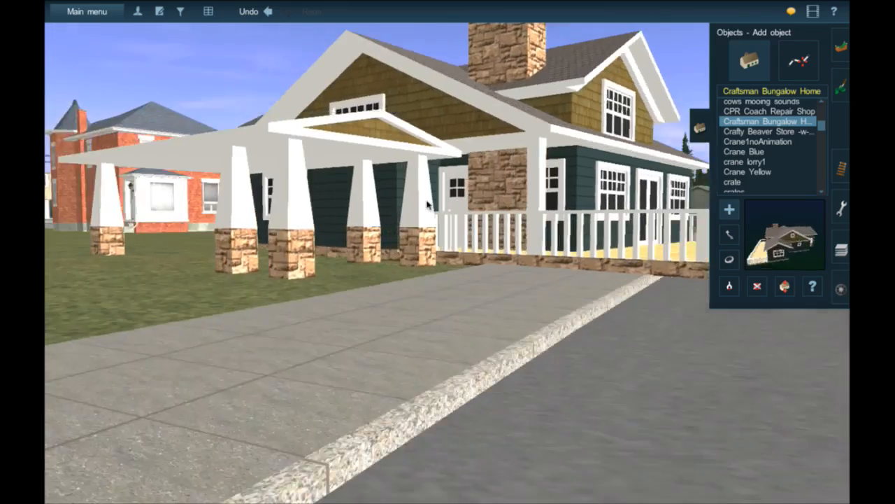
key("Left")
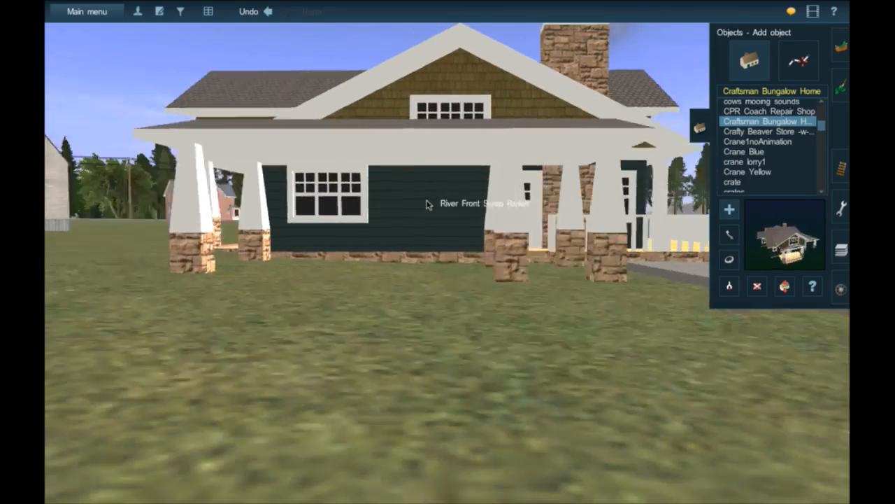
key("Up")
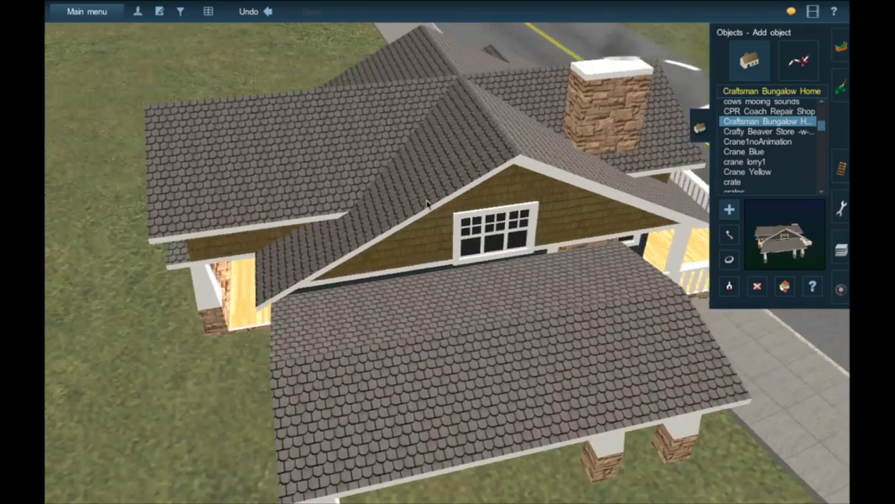
key("Down")
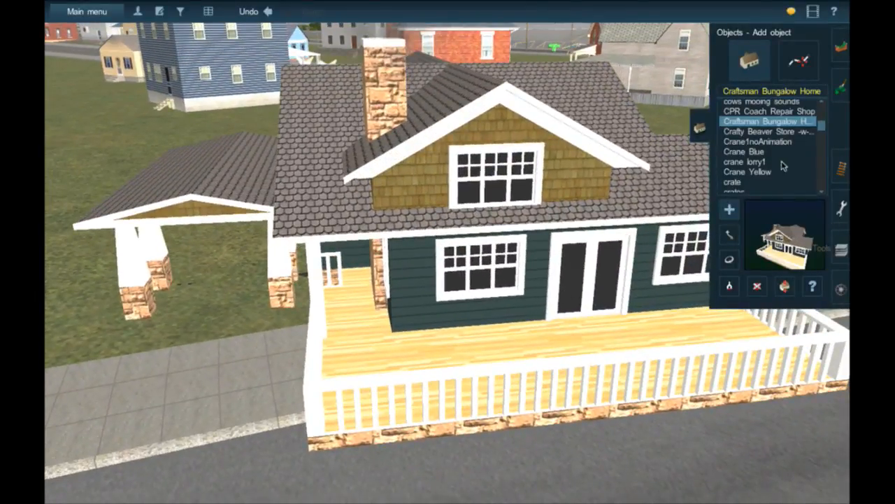
Delete the Craftsman bungalow from the edge of the curved road.
left_click(757, 289)
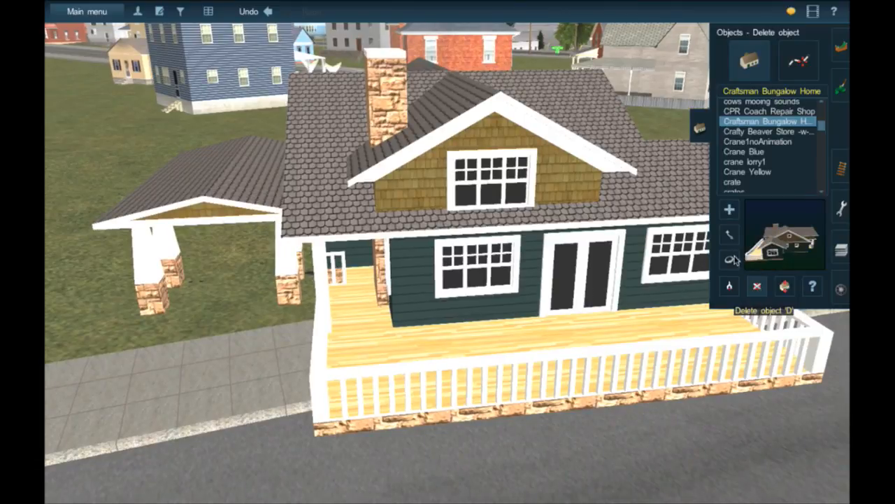
left_click(508, 275)
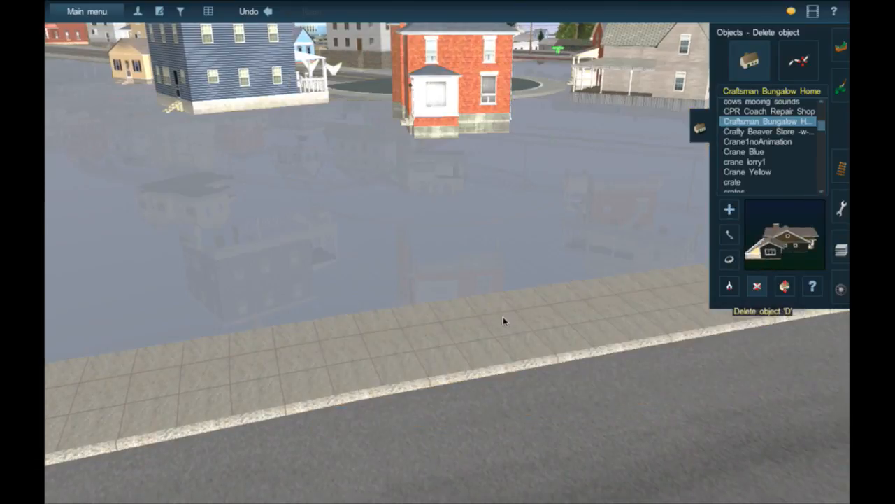
key("Left")
key("Up")
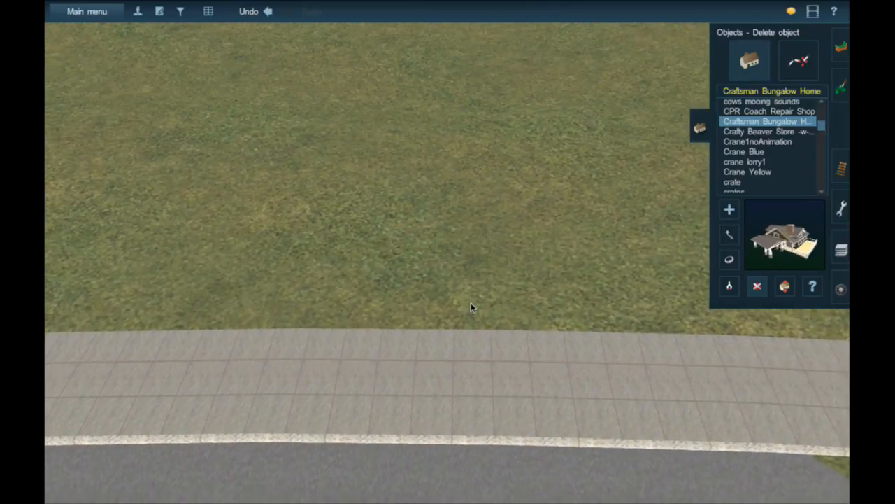
Search the object library for another building and preview the Cumberland-Village-Pub model.
scroll(468, 260, "down", 2)
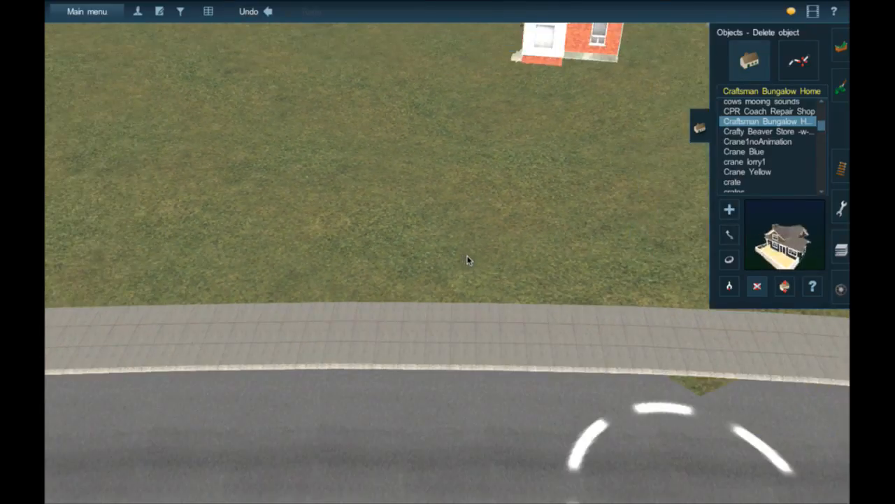
scroll(767, 151, "down", 10)
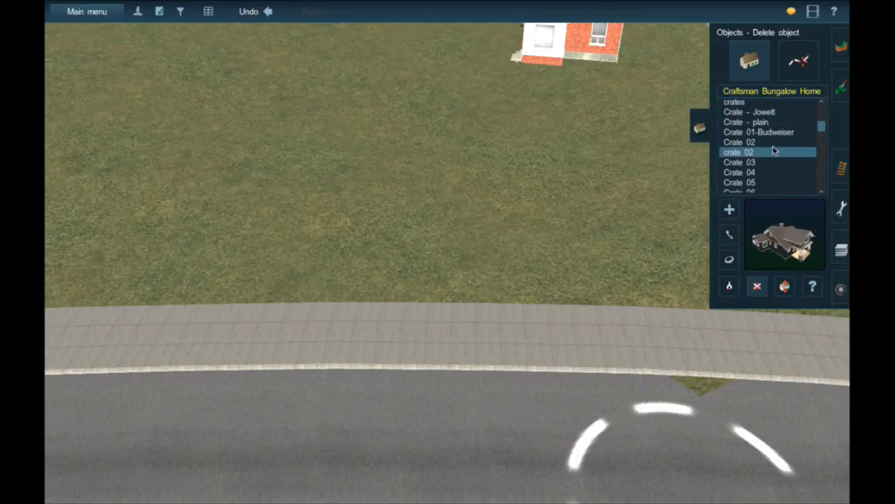
scroll(768, 148, "down", 10)
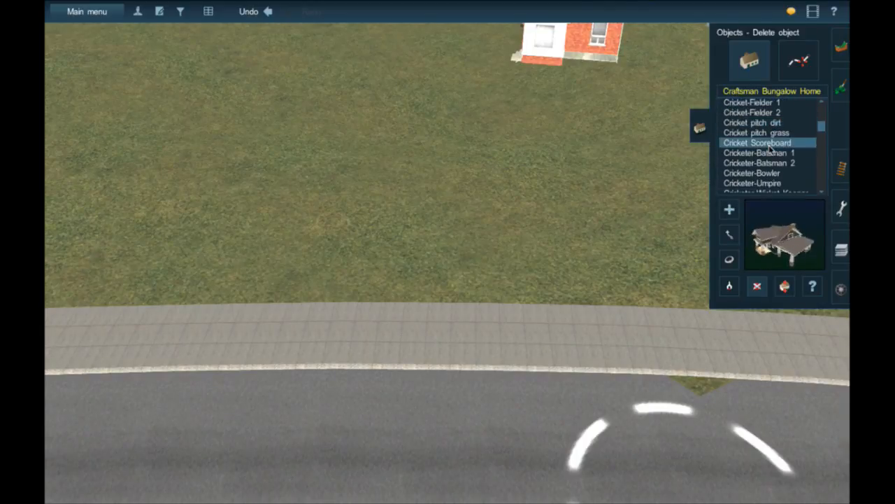
scroll(770, 148, "down", 3)
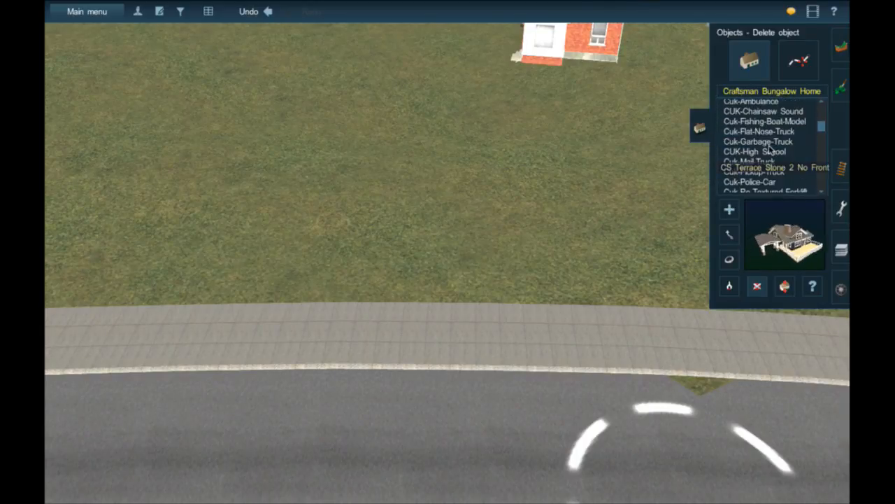
scroll(770, 149, "up", 3)
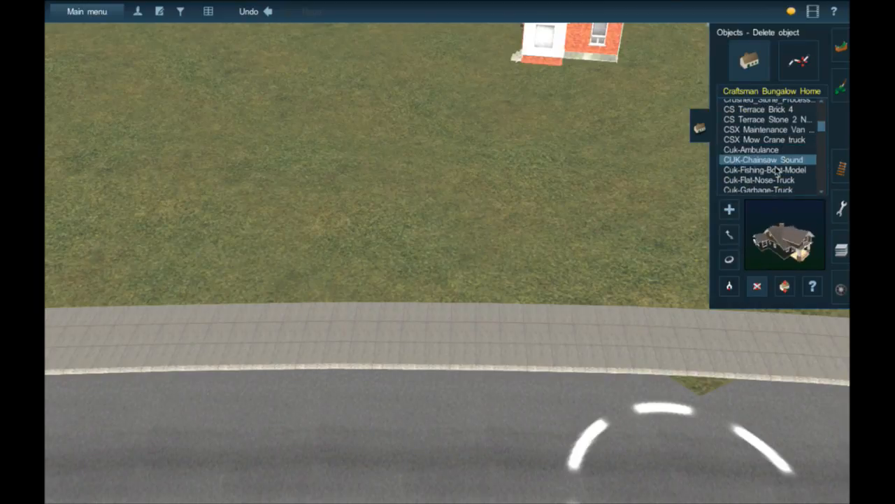
scroll(776, 164, "down", 3)
scroll(775, 170, "down", 4)
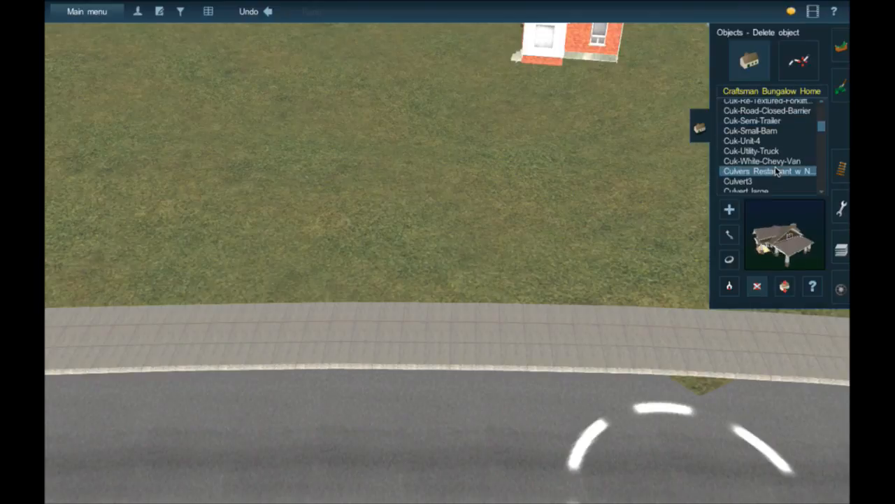
scroll(775, 168, "down", 4)
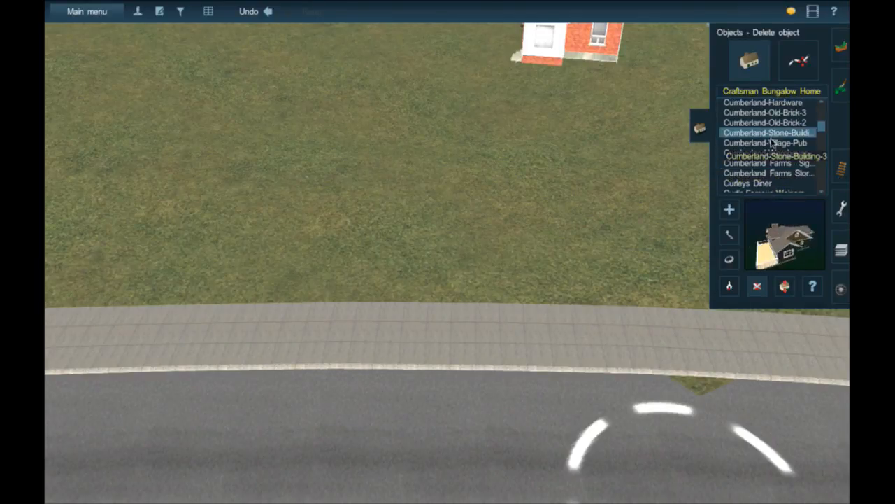
left_click(766, 142)
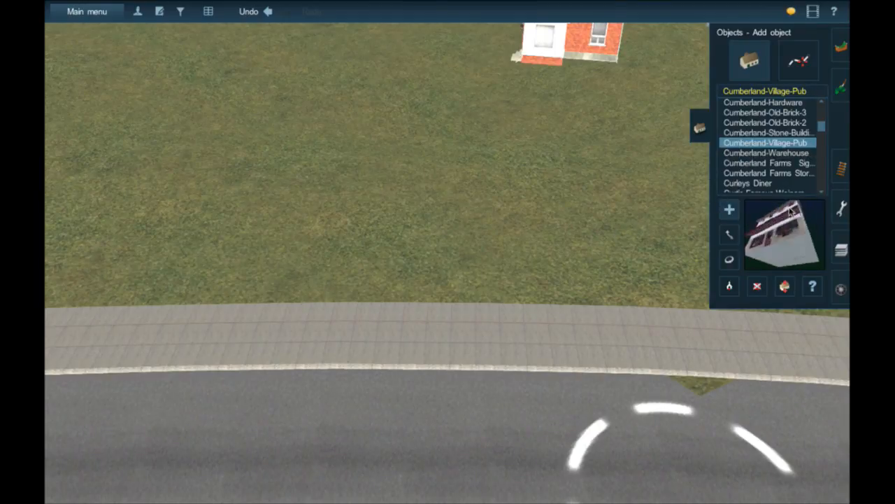
Survey the lots between the cul-de-sac and the street railway, and preview the cxx Fabrik alt2 model in the object library.
right_click_drag(625, 196, 534, 205)
scroll(533, 204, "down", 10)
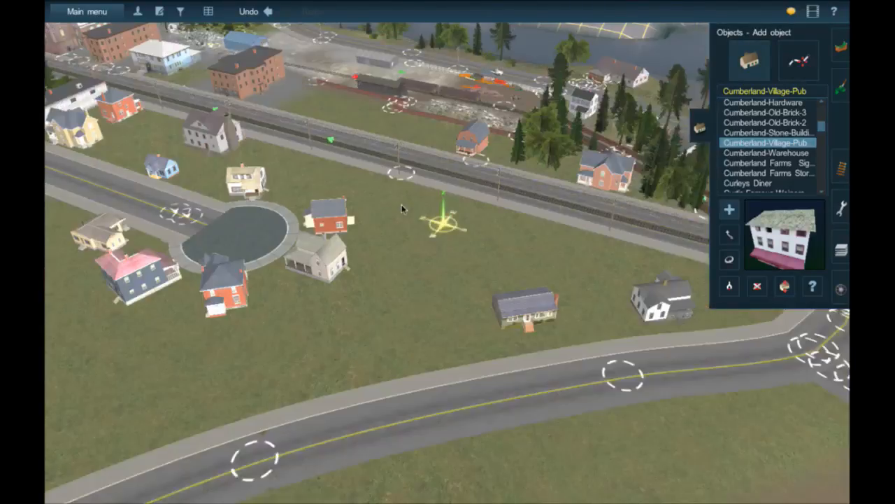
right_click_drag(402, 208, 452, 255)
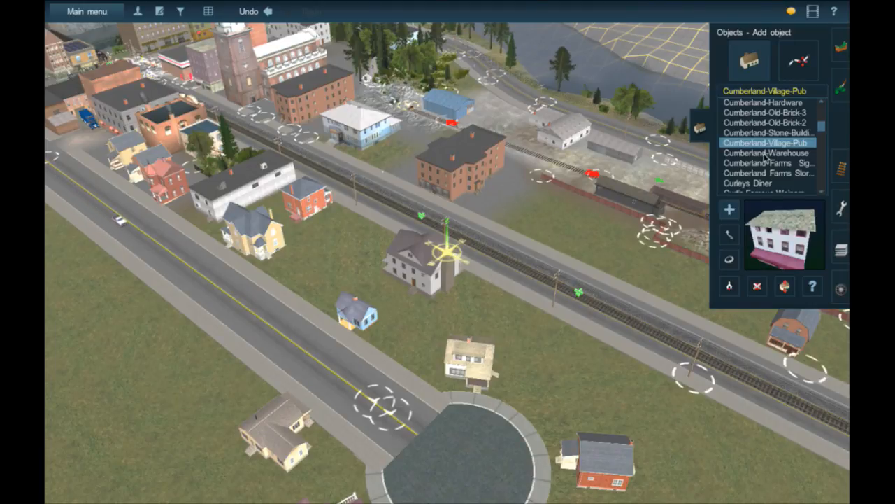
scroll(766, 157, "down", 2)
scroll(783, 163, "down", 3)
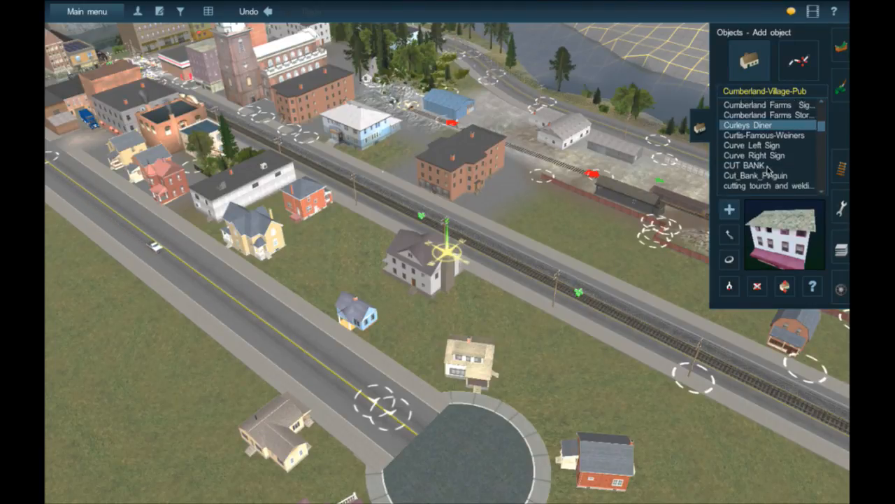
scroll(764, 170, "down", 1)
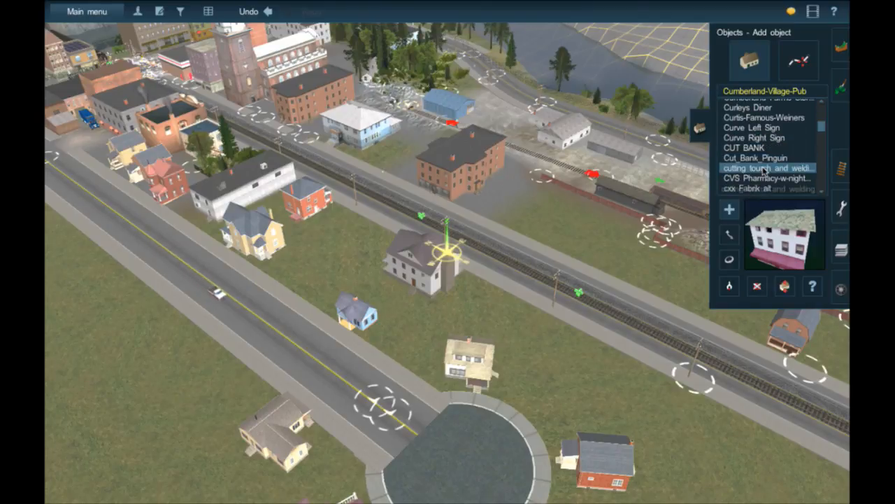
scroll(765, 170, "down", 2)
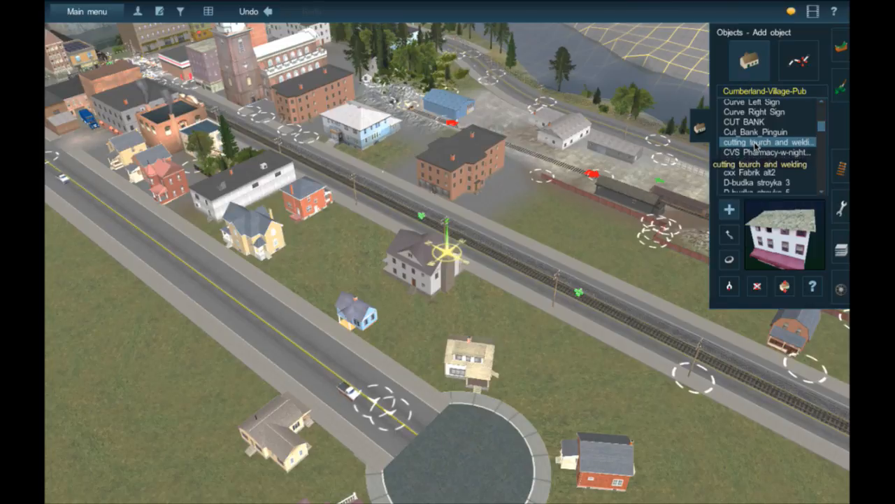
scroll(755, 145, "down", 3)
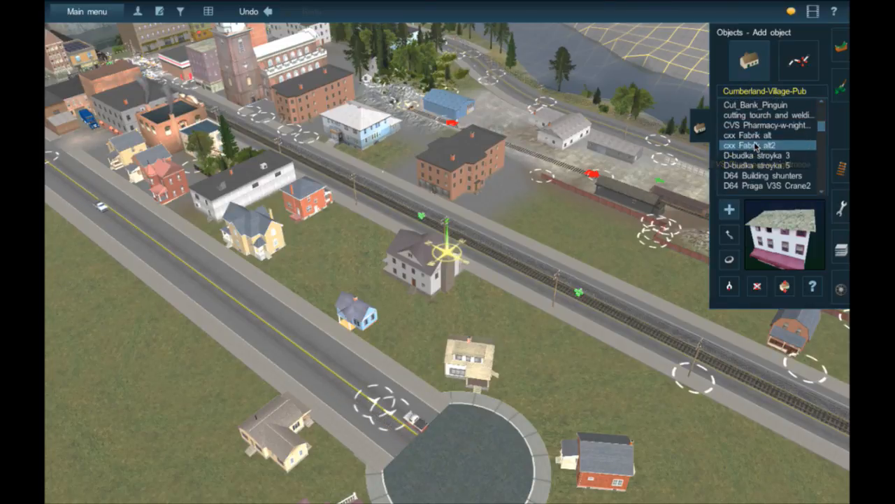
scroll(755, 146, "down", 1)
left_click(756, 142)
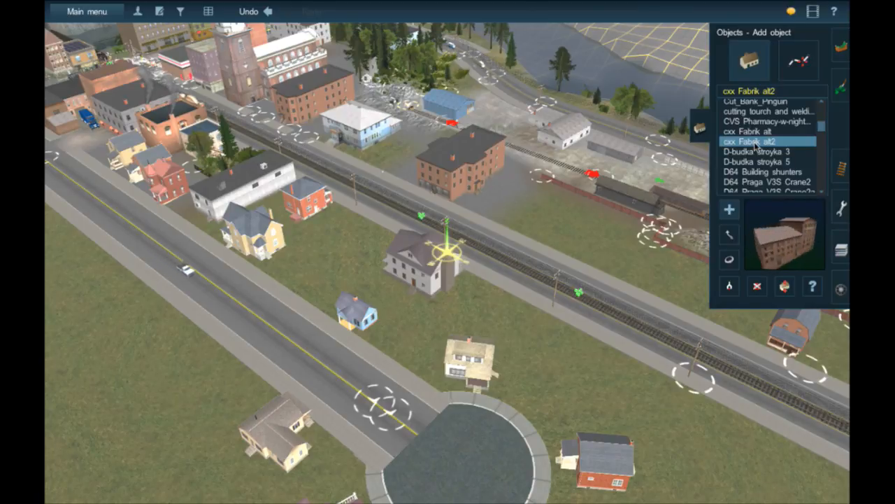
scroll(754, 148, "down", 2)
right_click(603, 463)
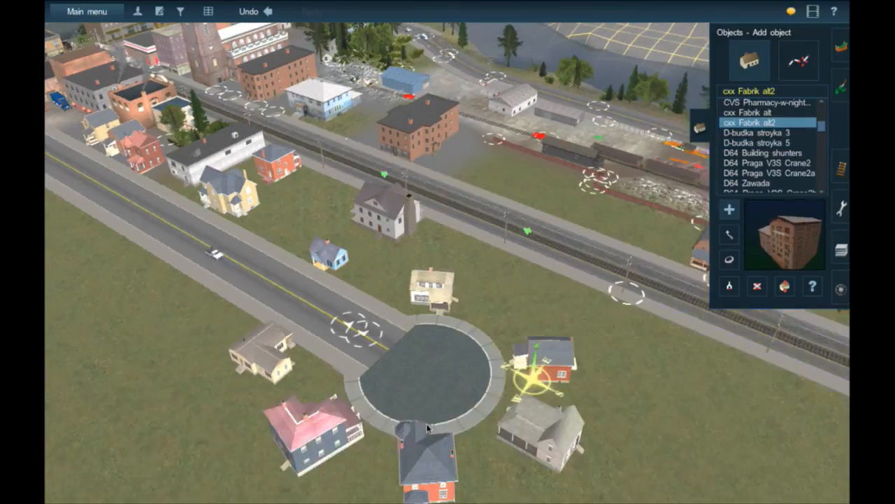
Return to the curved road south of the cul-de-sac and preview the D & M Pump House and D&RGW Watertank models.
right_click(426, 451)
right_click(421, 405)
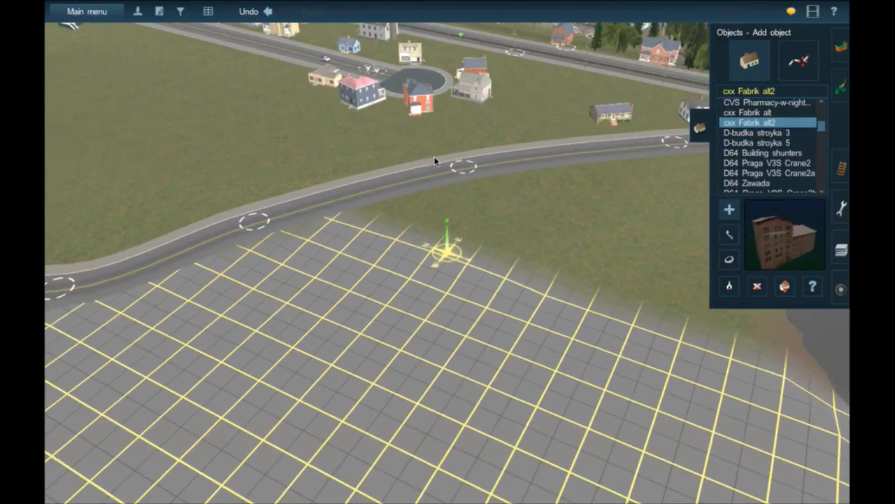
right_click(432, 159)
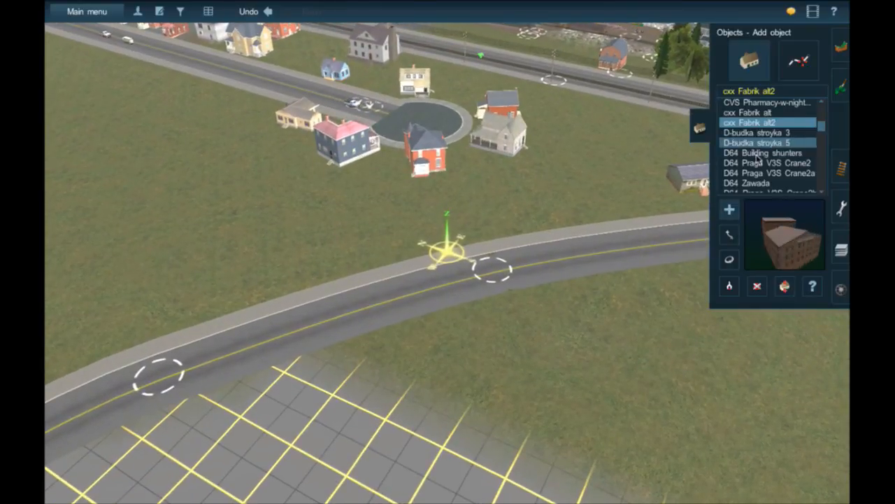
scroll(757, 159, "down", 4)
left_click(758, 161)
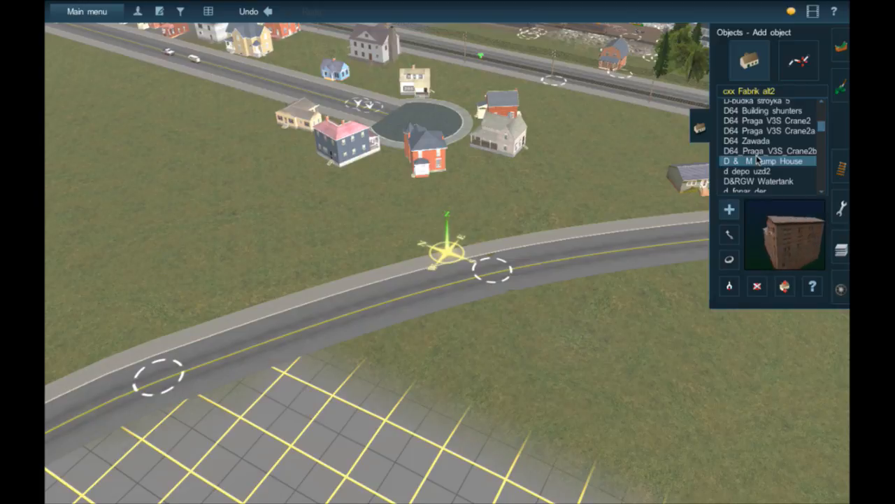
left_click(757, 161)
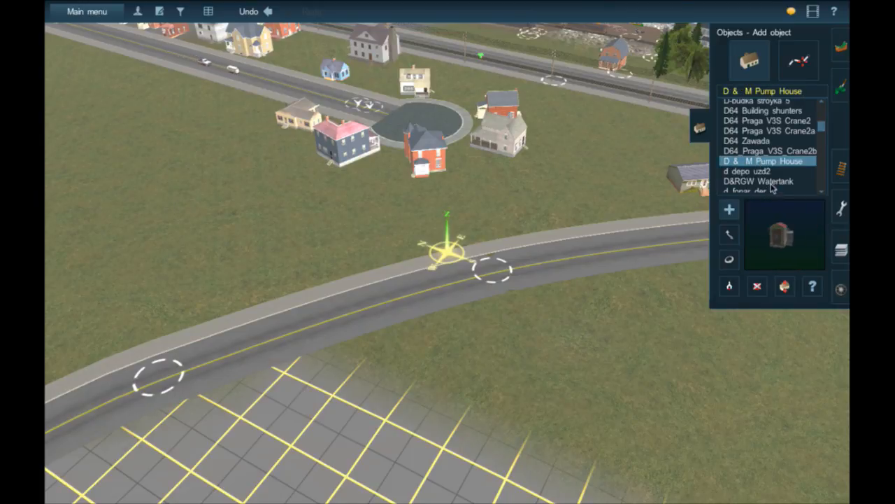
left_click(772, 181)
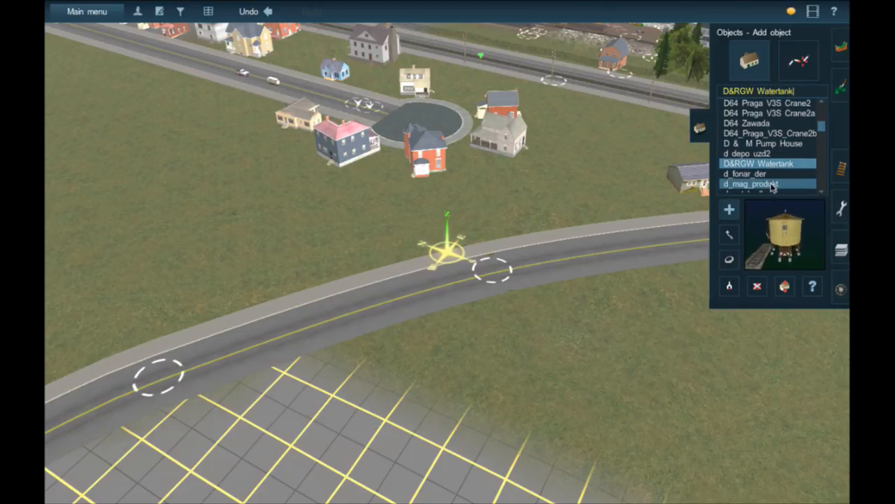
Browse the object library from the Dairy and Dalton buildings to the DAR entries and preview the DAR Ivring Oil Sige model.
scroll(772, 186, "down", 4)
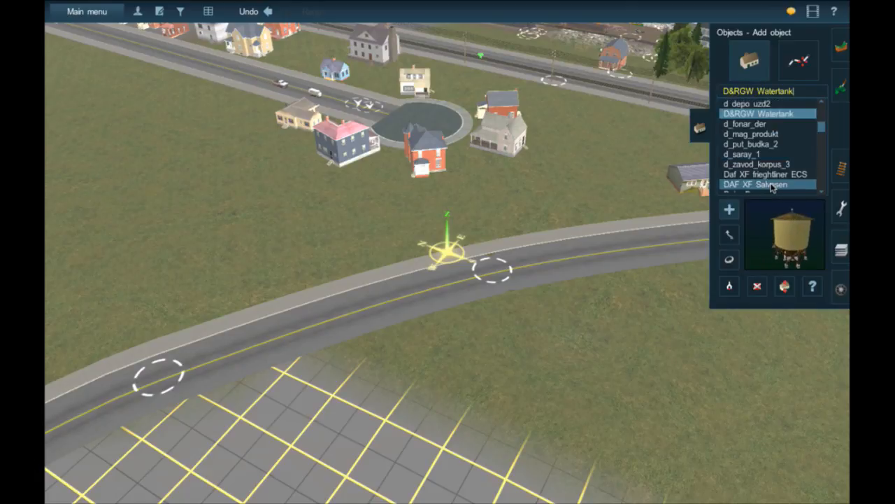
scroll(772, 186, "down", 3)
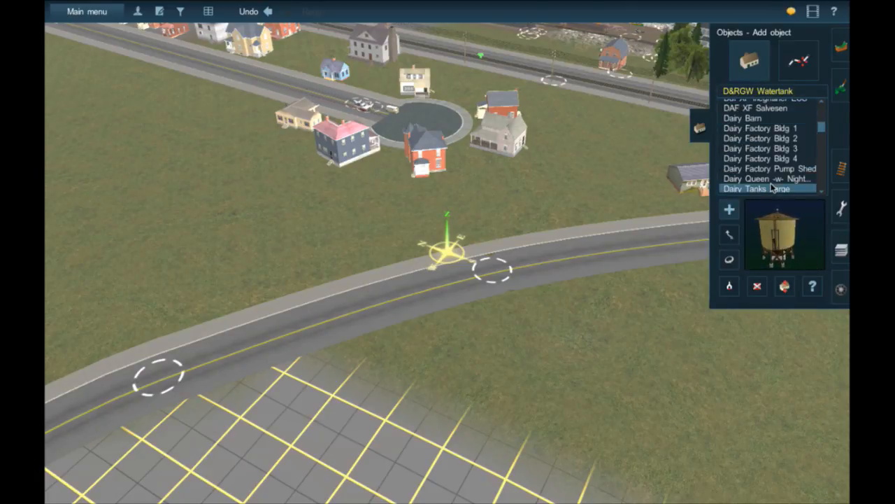
scroll(772, 186, "down", 3)
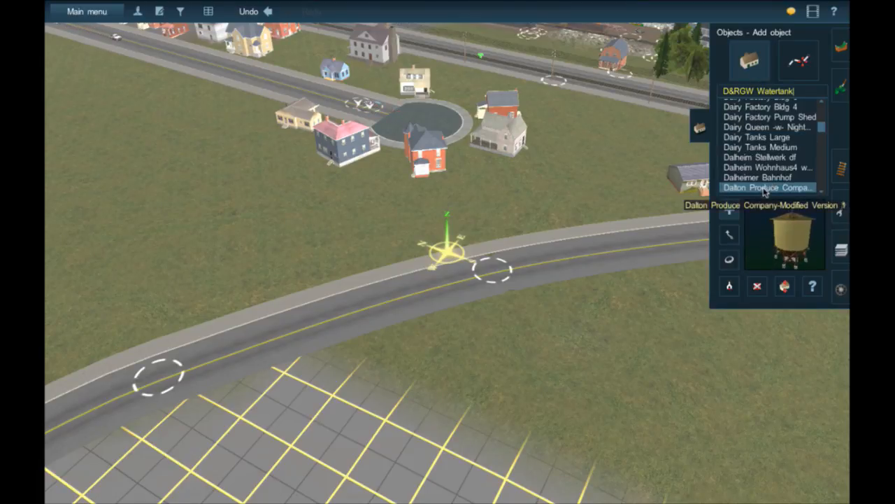
scroll(764, 192, "down", 1)
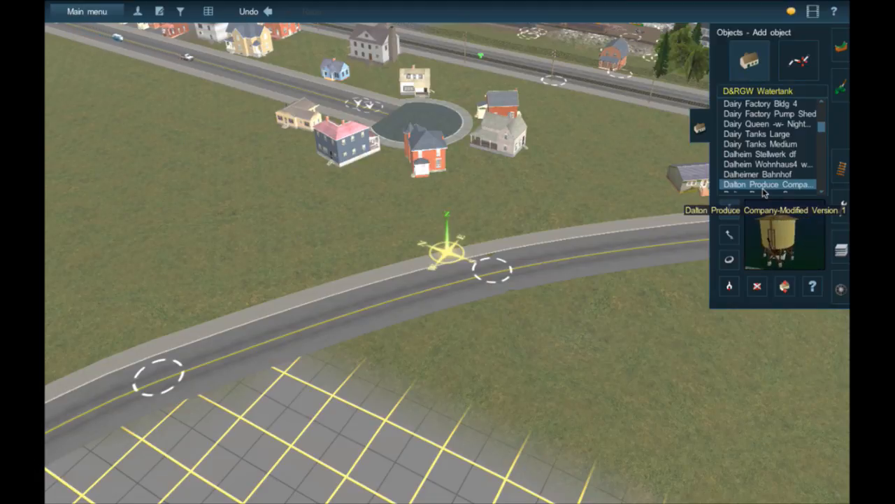
scroll(764, 193, "down", 1)
scroll(764, 193, "down", 3)
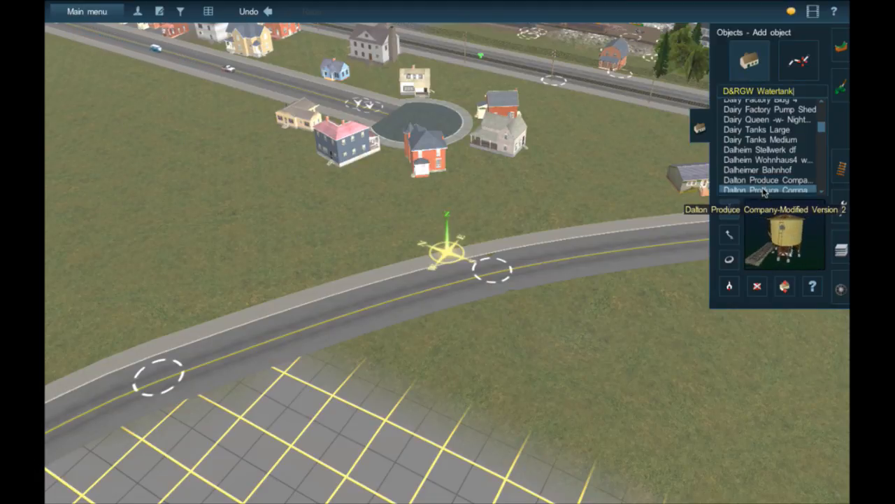
scroll(764, 193, "down", 2)
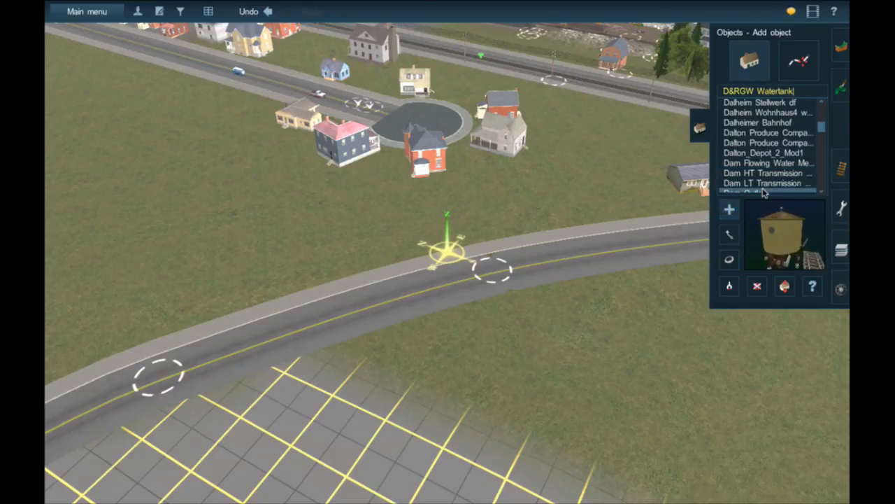
scroll(764, 193, "down", 6)
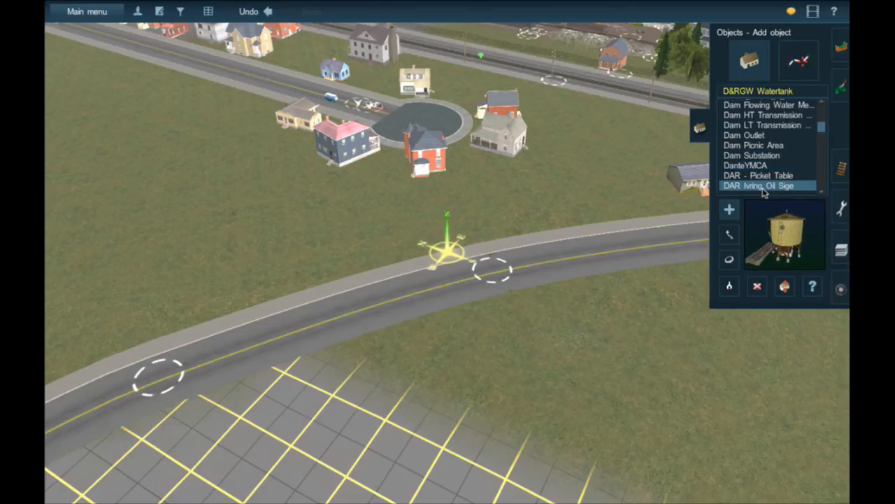
scroll(764, 193, "down", 4)
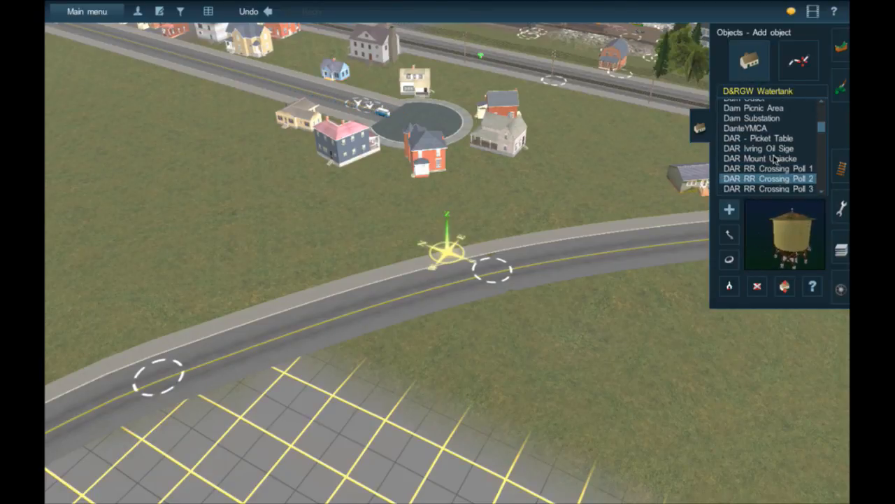
left_click(775, 158)
left_click(772, 149)
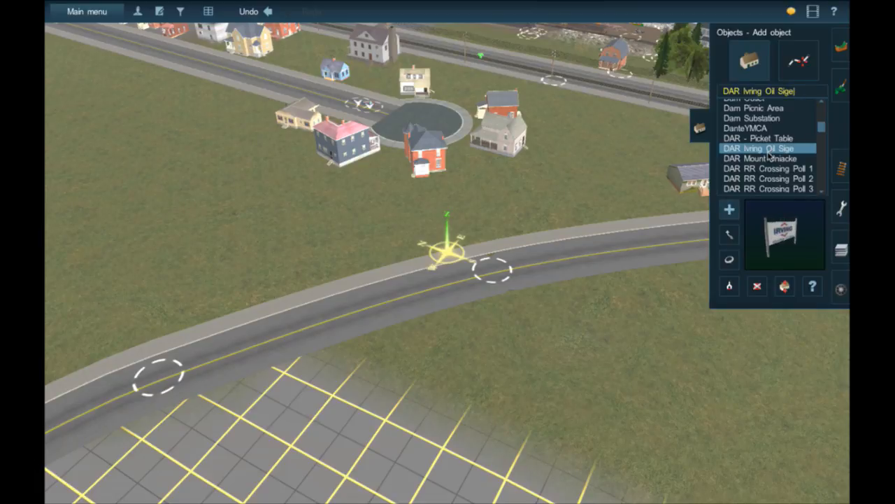
Preview the DEC WDW City Hall, Dec High school Football Field, DEC Adult Male Standing 1 and DEC Street Sign models.
scroll(769, 155, "down", 4)
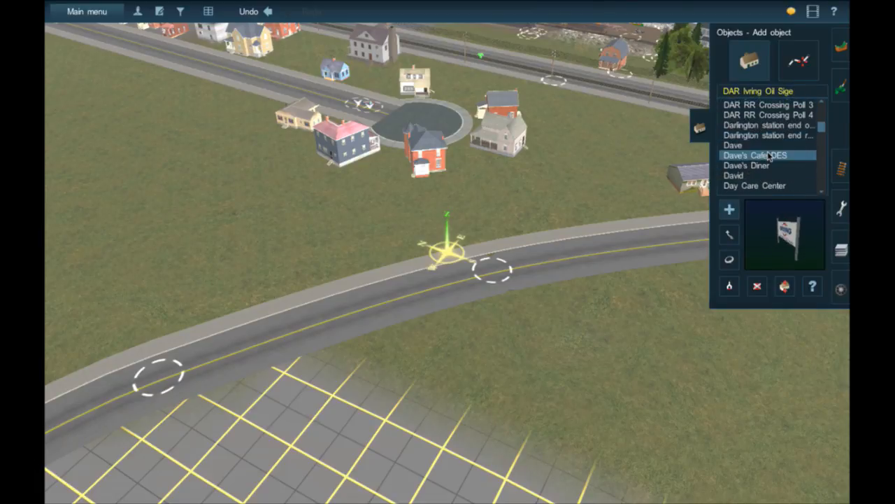
scroll(769, 156, "down", 8)
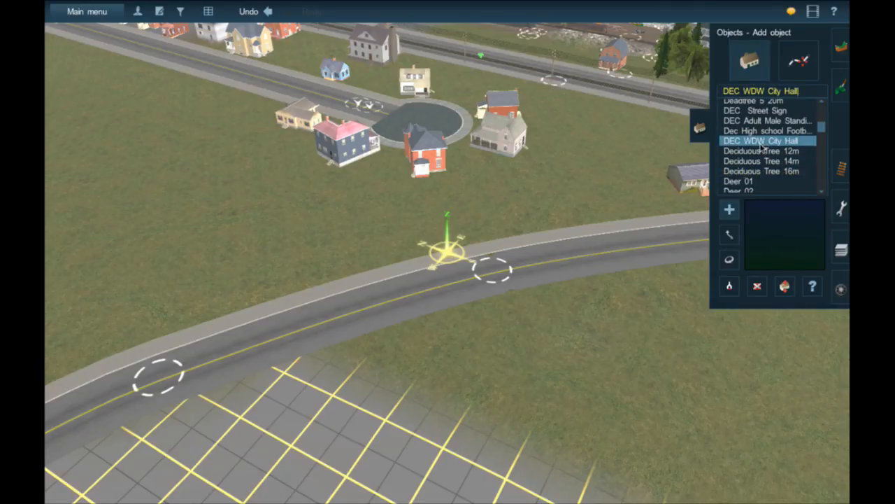
left_click(762, 143)
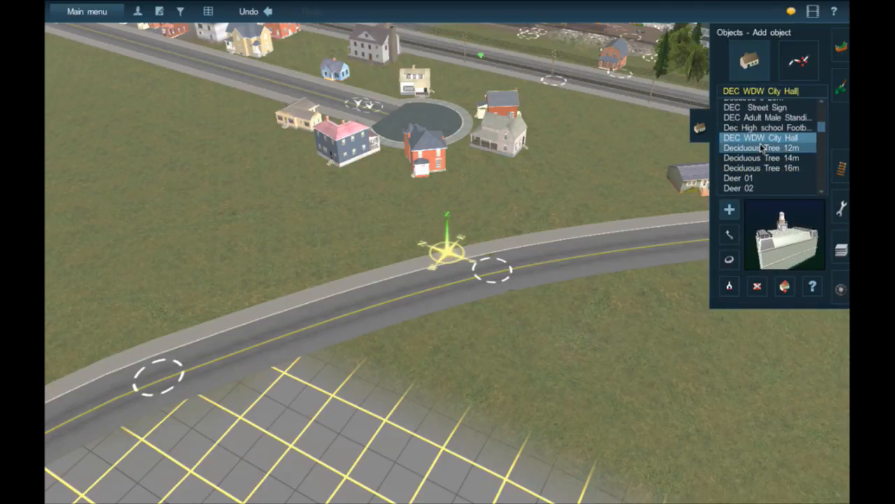
left_click(773, 126)
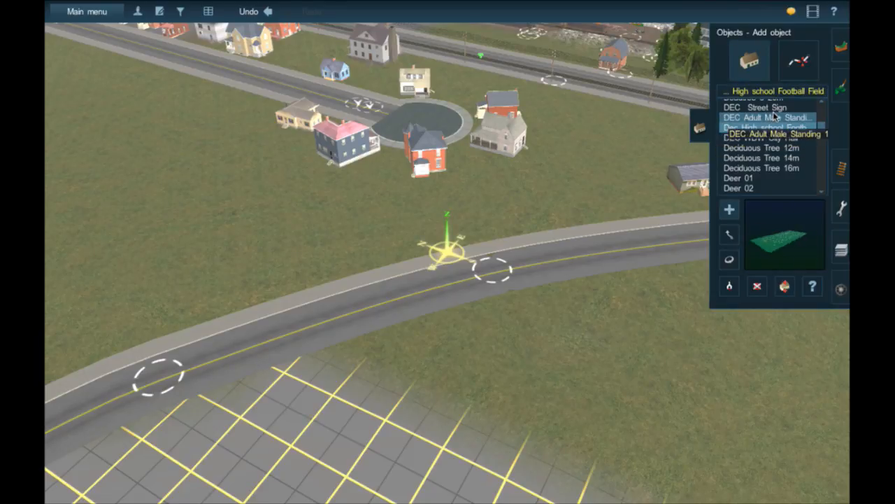
left_click(773, 116)
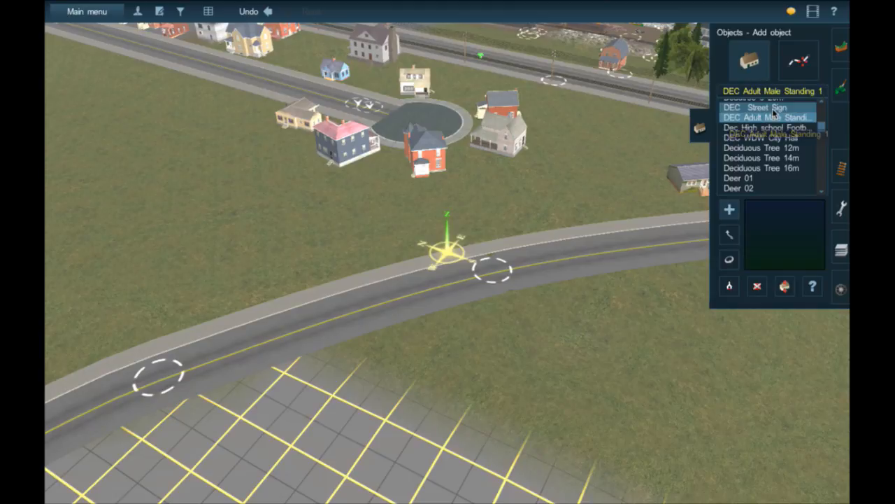
left_click(773, 108)
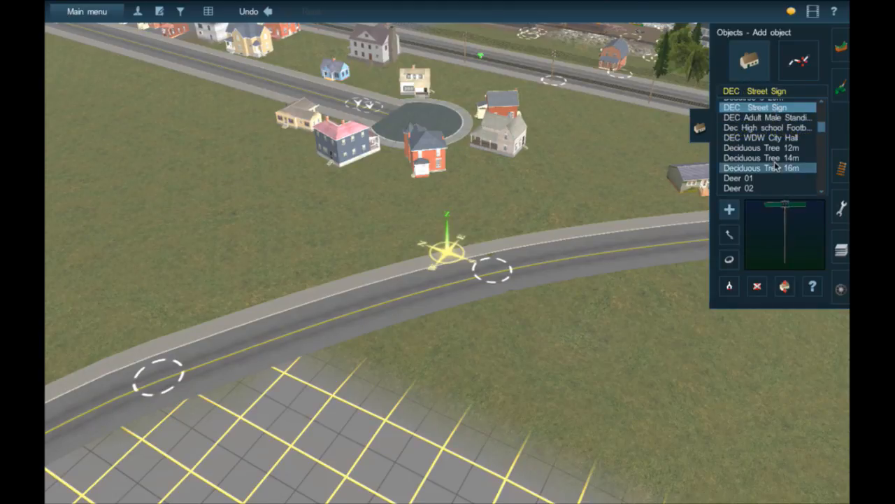
Look through the deer, Delaware and Denny's library entries and preview the Delineatore Curva SX model.
scroll(769, 166, "down", 2)
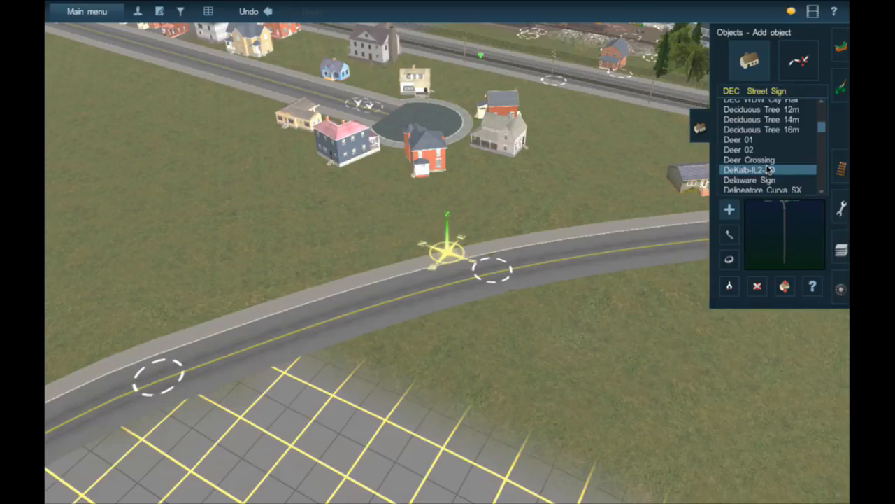
scroll(768, 169, "down", 1)
scroll(768, 169, "down", 2)
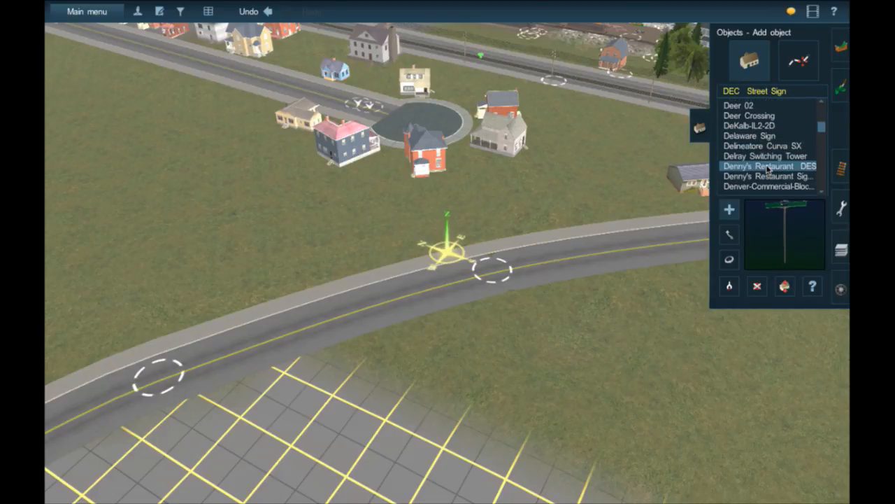
left_click(774, 145)
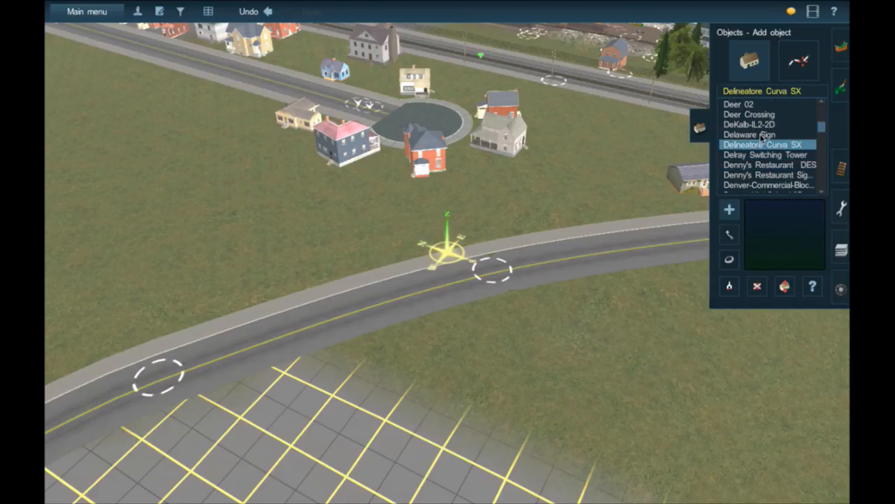
scroll(765, 172, "down", 1)
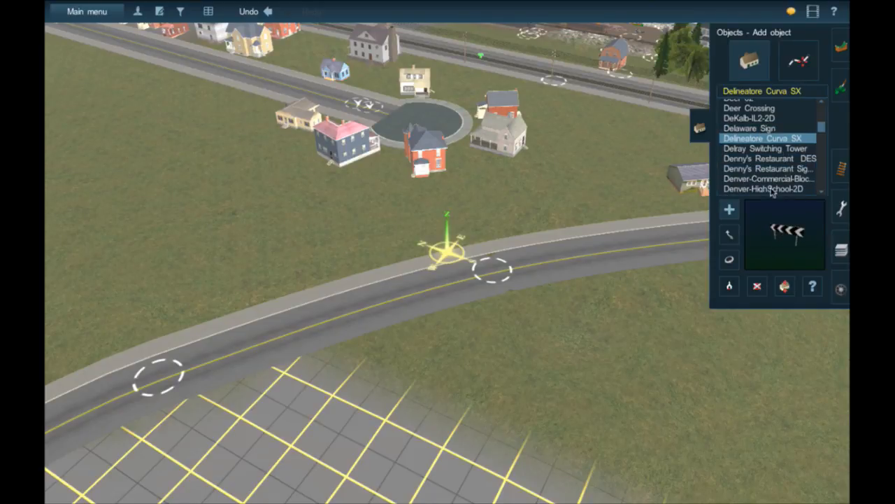
Look through the Denver and derelict barn entries and preview the derelict Box car - n1 model.
scroll(771, 189, "down", 4)
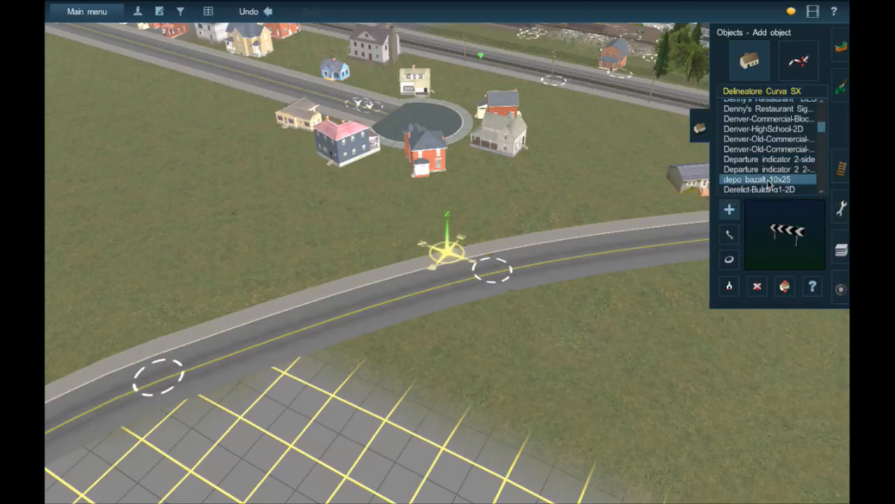
scroll(769, 183, "down", 5)
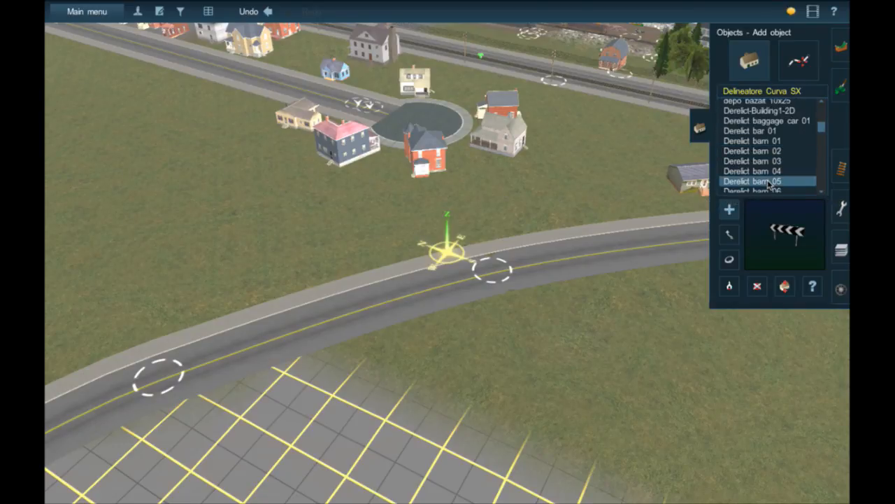
scroll(770, 183, "down", 2)
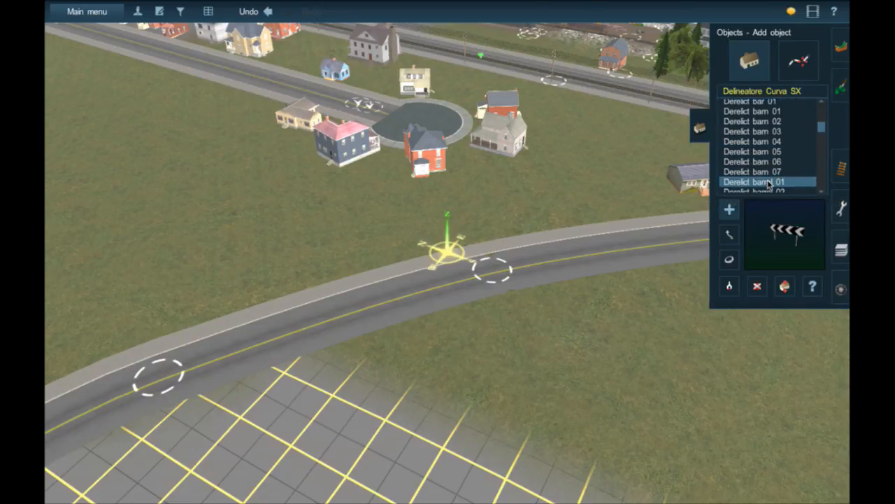
scroll(769, 184, "down", 1)
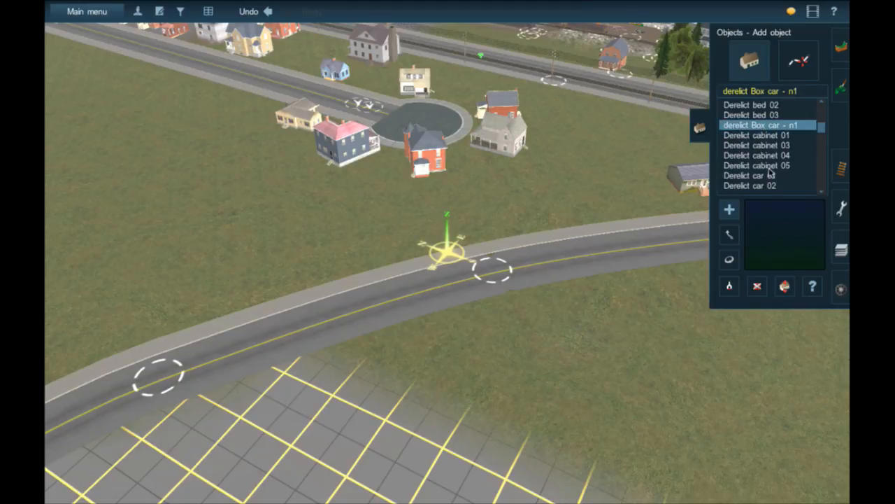
Look through the library entries from the derelict furniture, vehicles and tanks to the Distribution-office and dkCrossing models.
scroll(770, 171, "down", 3)
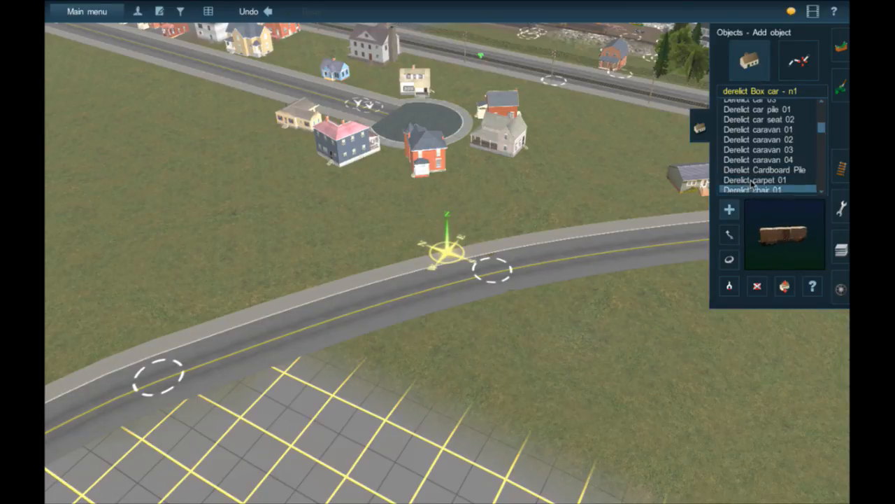
scroll(780, 174, "down", 8)
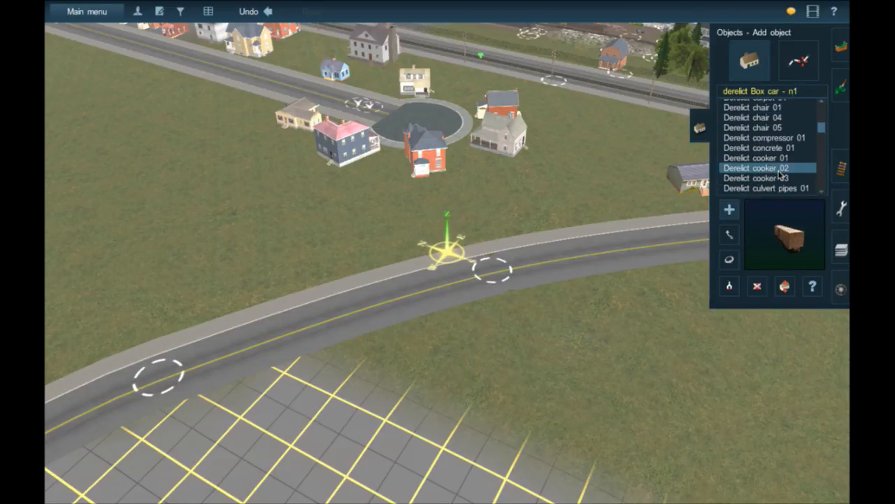
scroll(780, 174, "down", 8)
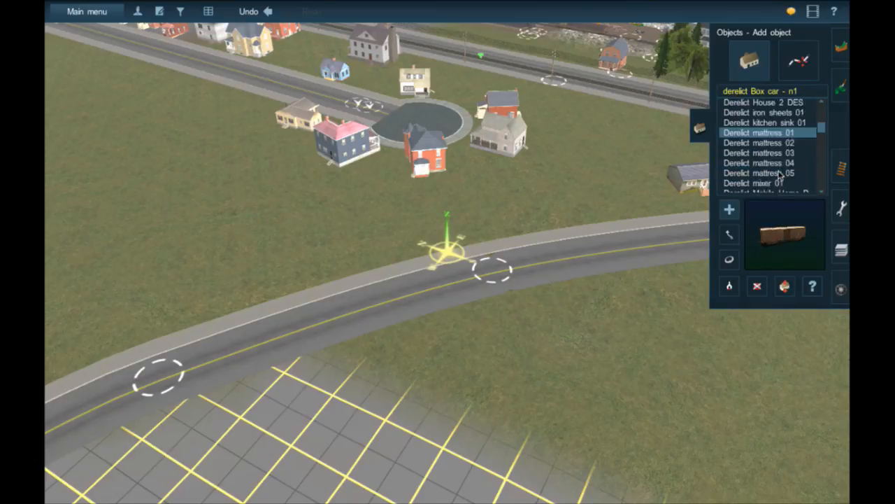
scroll(780, 174, "down", 6)
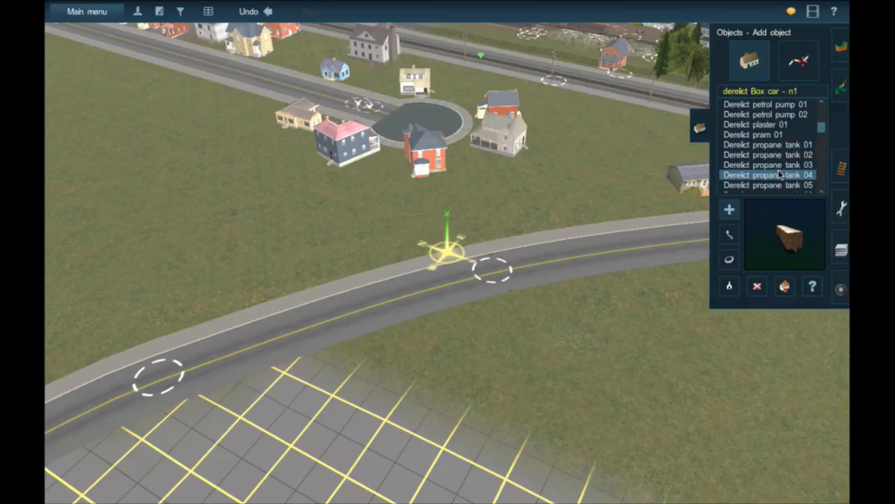
scroll(778, 177, "down", 8)
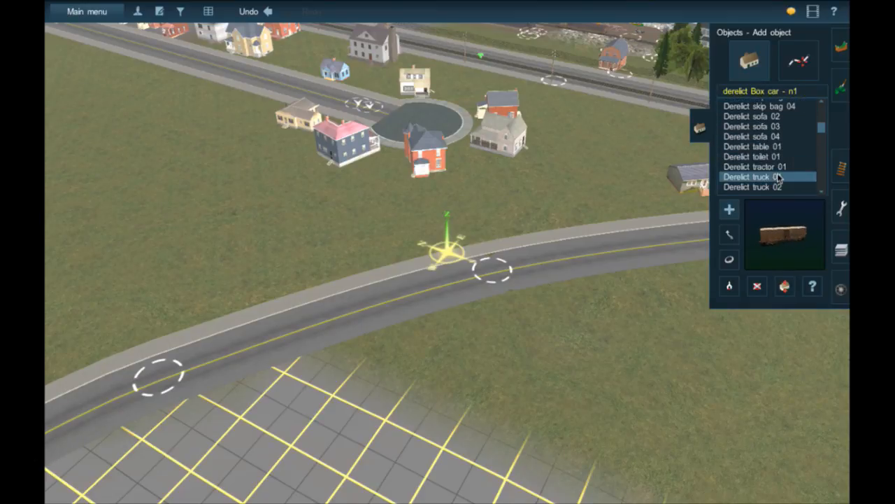
scroll(778, 178, "down", 4)
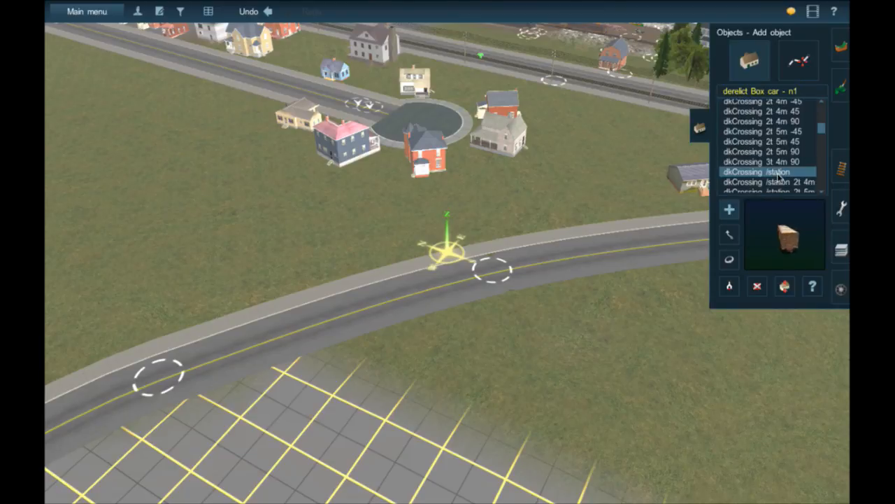
scroll(779, 177, "up", 5)
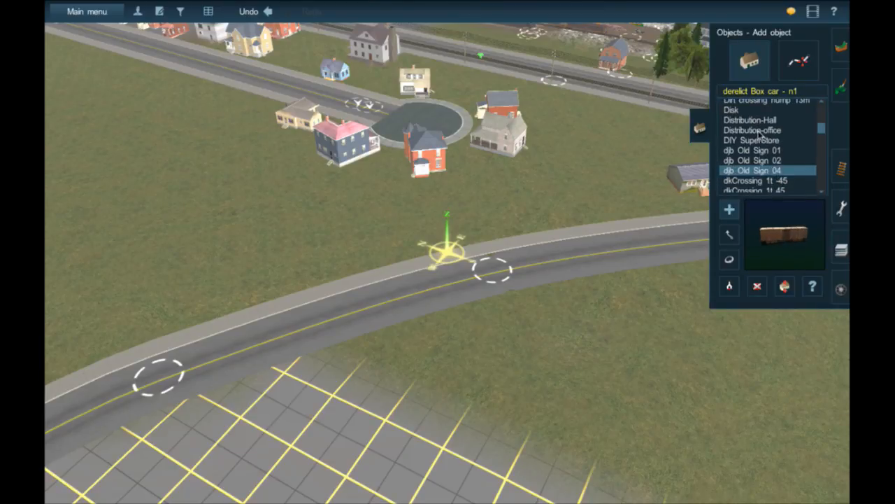
left_click(760, 130)
Pick up the House 2-13 DES model from the existing houses near the cul-de-sac and place a copy beside the curved road.
scroll(267, 322, "down", 10)
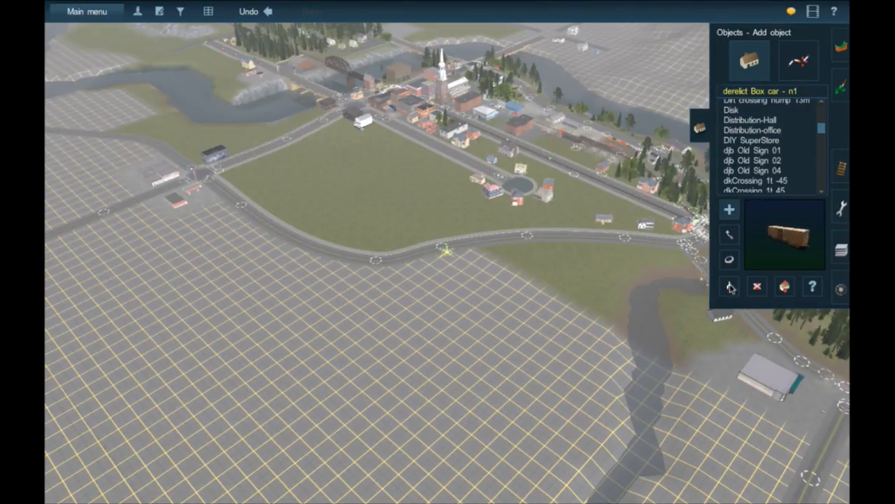
key("g")
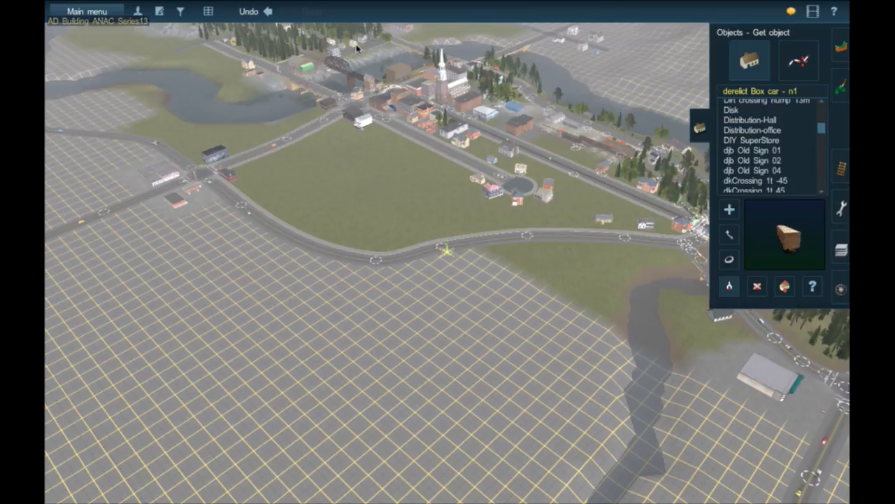
left_click(477, 179)
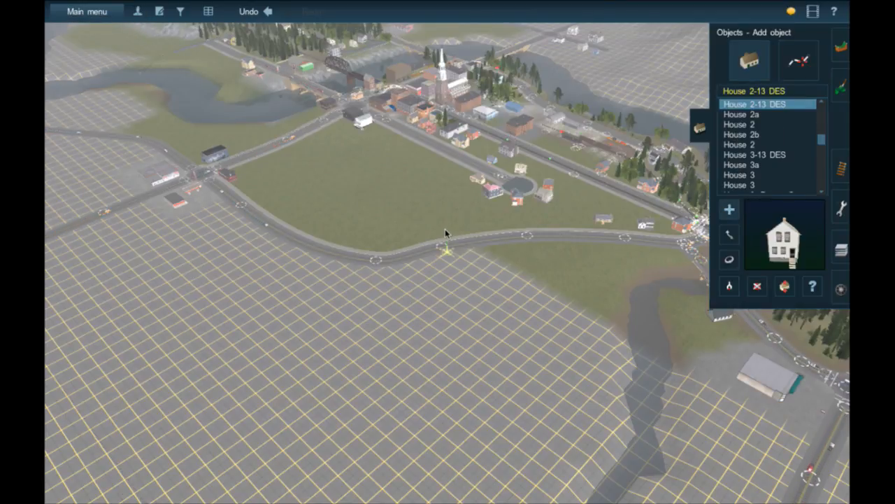
scroll(444, 229, "up", 10)
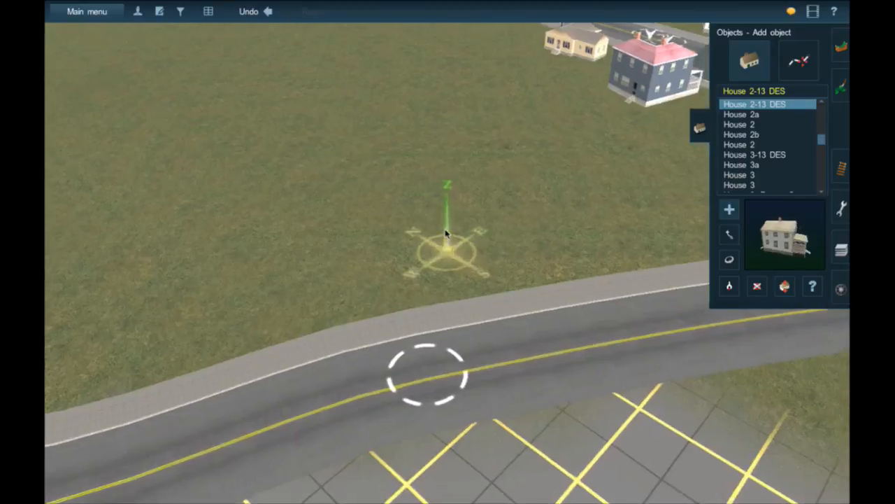
left_click(491, 267)
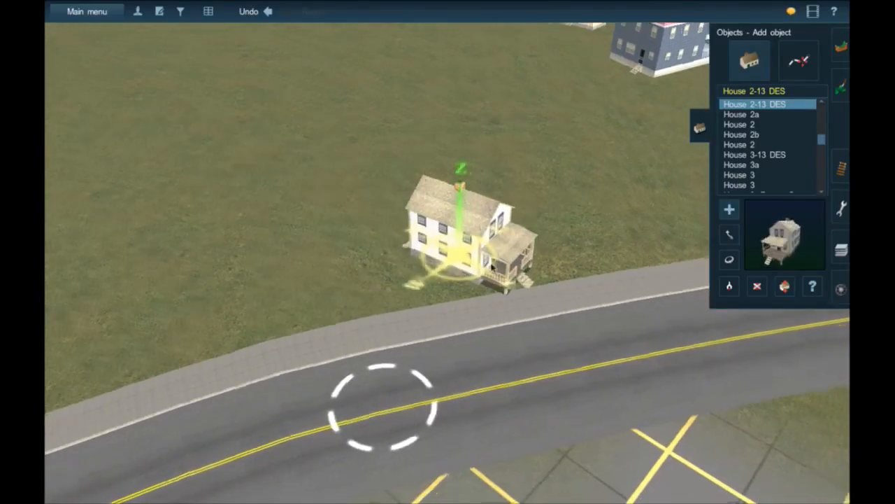
Rotate the new House 2-13 DES to about 56.1 degrees so its front porch faces the curved road.
scroll(494, 279, "up", 5)
key("r")
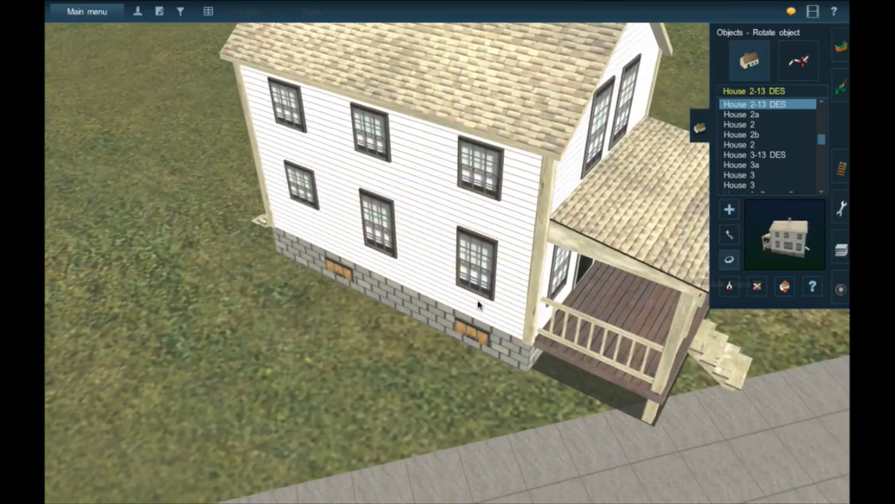
scroll(496, 301, "down", 5)
scroll(499, 303, "down", 5)
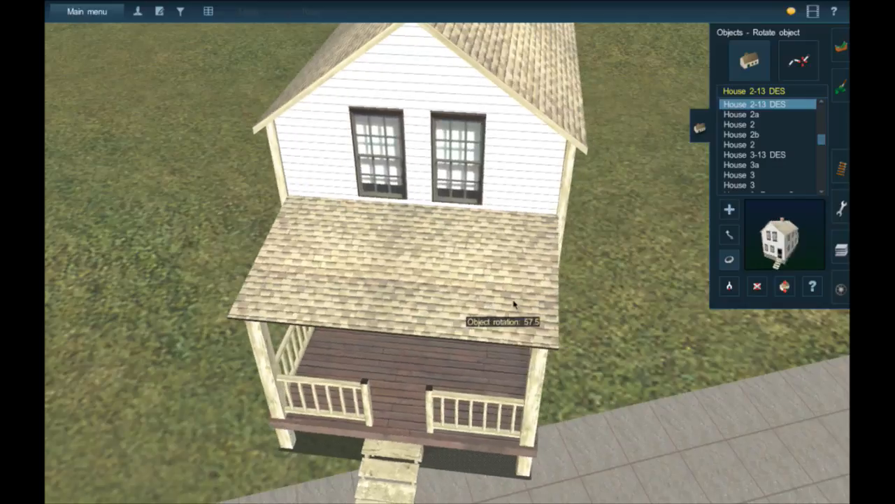
scroll(495, 305, "up", 2)
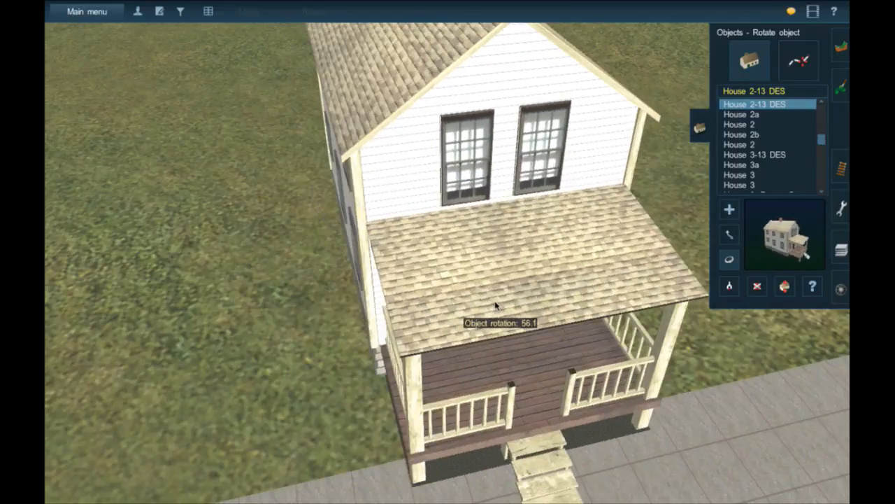
scroll(497, 305, "down", 1)
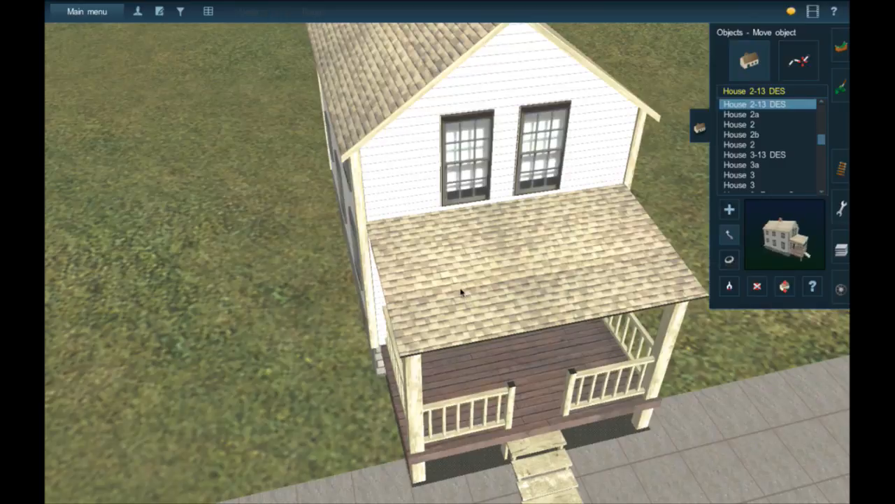
Move the House 2-13 DES back from the sidewalk so its front steps end at the edge of the grass.
left_click_drag(461, 291, 451, 273)
right_click(362, 393)
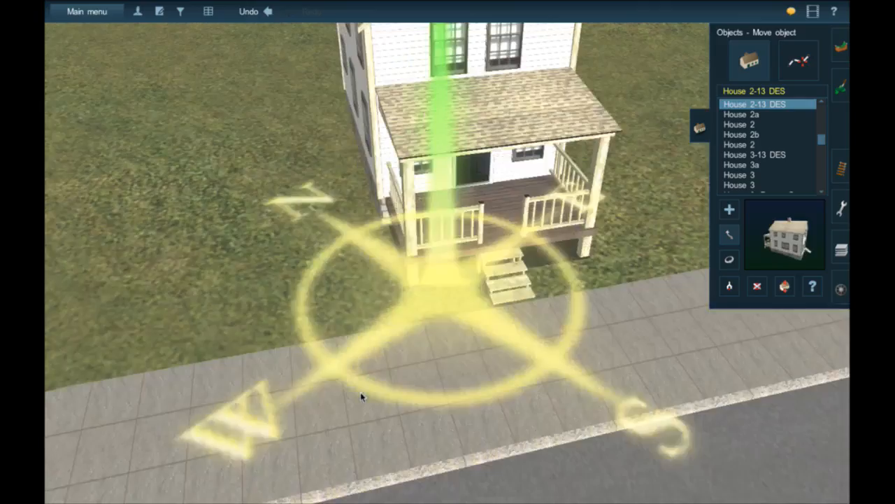
right_click(267, 321)
right_click(172, 358)
right_click(601, 180)
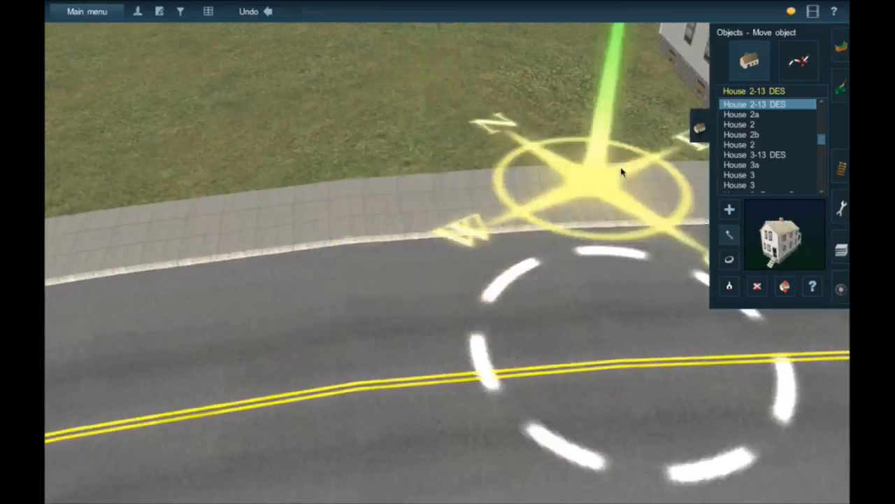
right_click(654, 160)
right_click(549, 199)
right_click(418, 277)
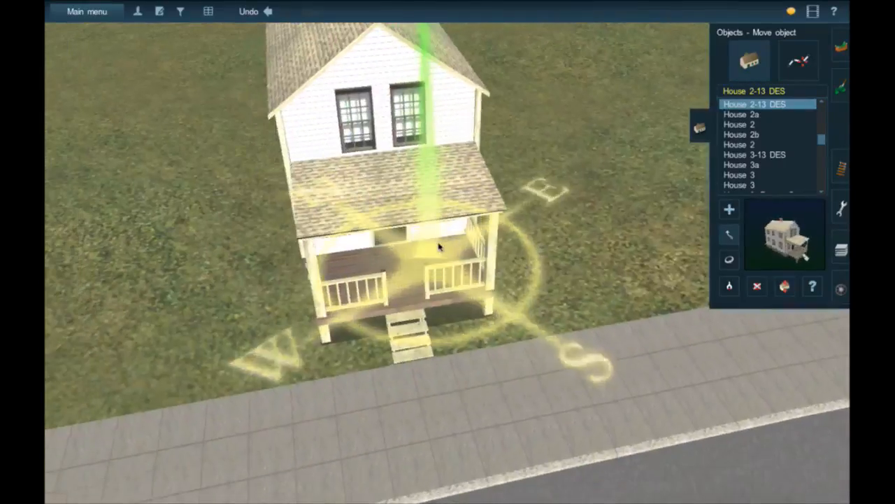
left_click_drag(462, 231, 462, 233)
Look through the House 3 and House 4 library entries and preview the House 5-13 DES model.
right_click(374, 367)
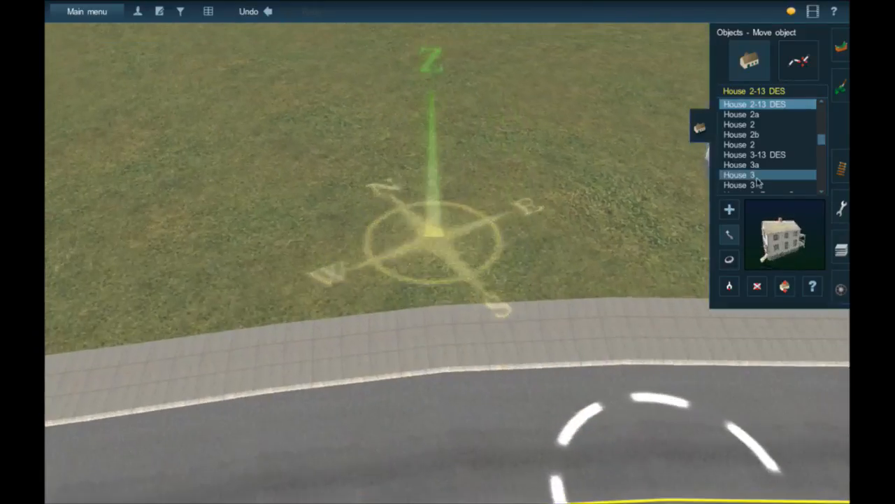
right_click(313, 327)
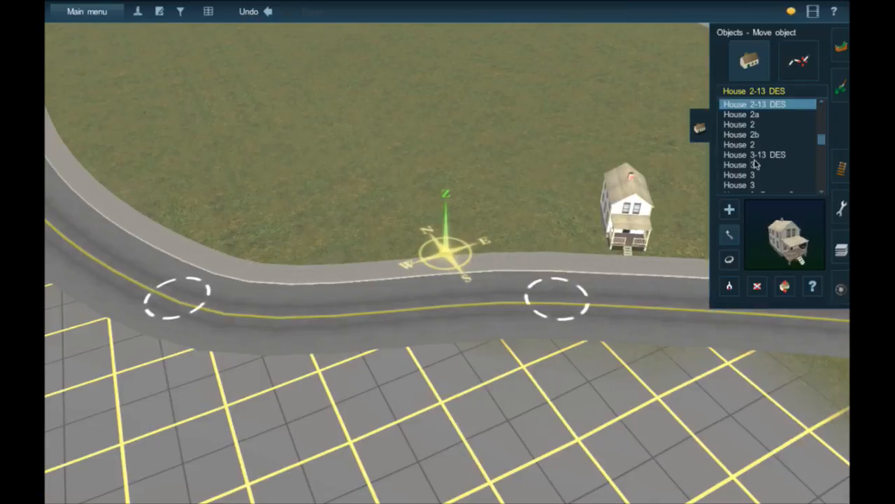
scroll(756, 166, "down", 3)
left_click(742, 162)
scroll(755, 166, "down", 3)
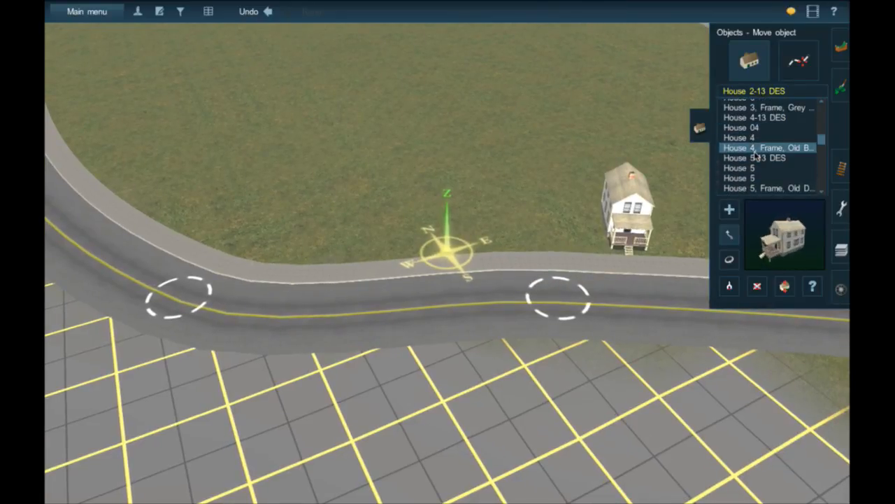
left_click(758, 138)
left_click(758, 118)
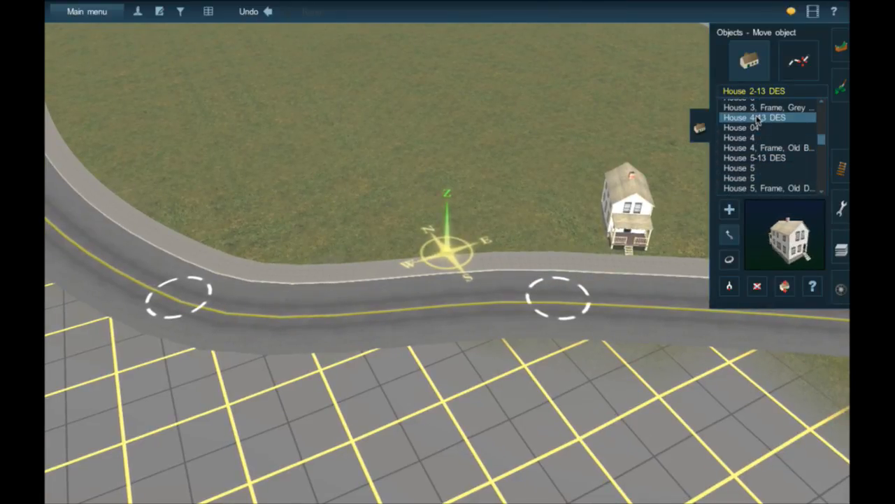
left_click(775, 157)
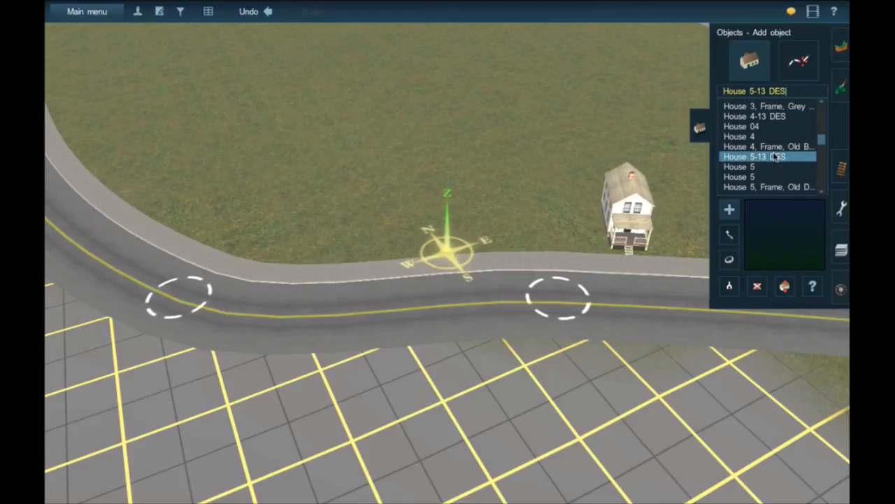
Preview the House 5, House 6-13 DES and House 6 models in the object library.
scroll(770, 154, "down", 2)
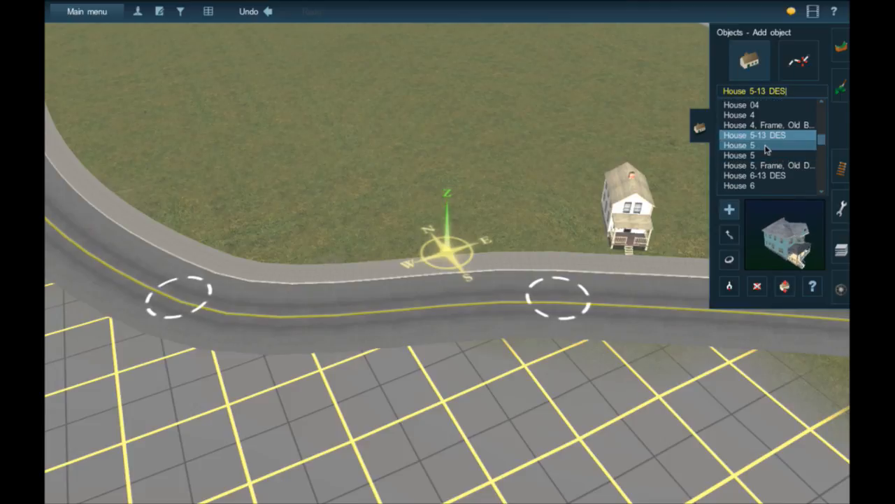
left_click(767, 147)
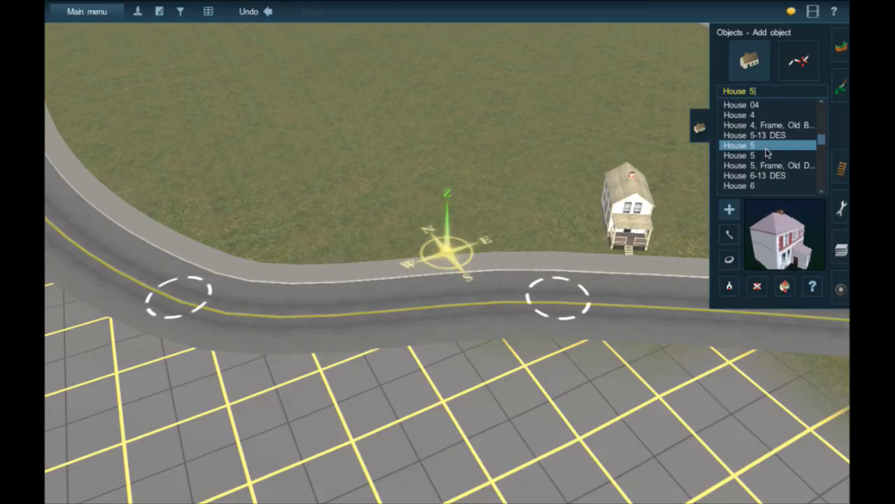
scroll(765, 150, "down", 2)
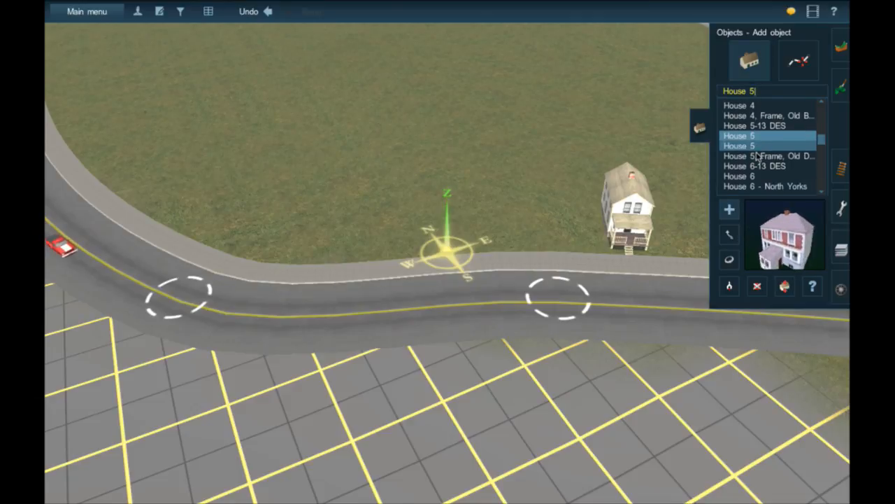
left_click(756, 151)
left_click(754, 142)
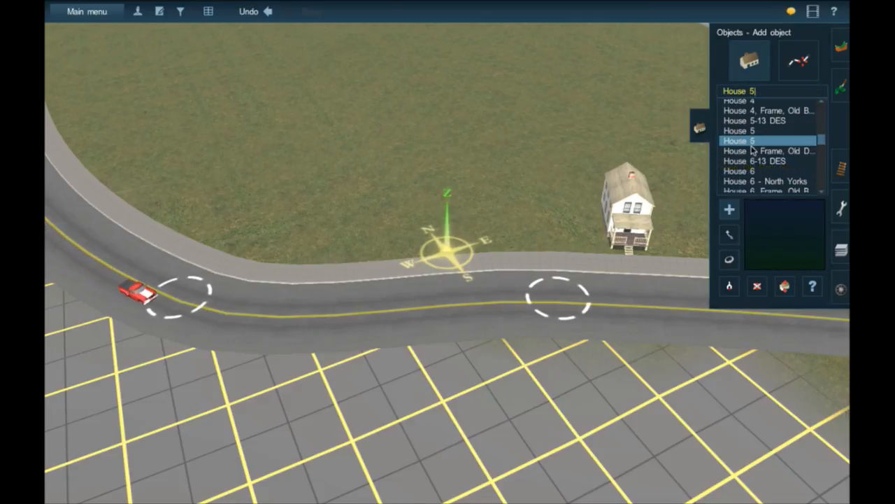
left_click(754, 162)
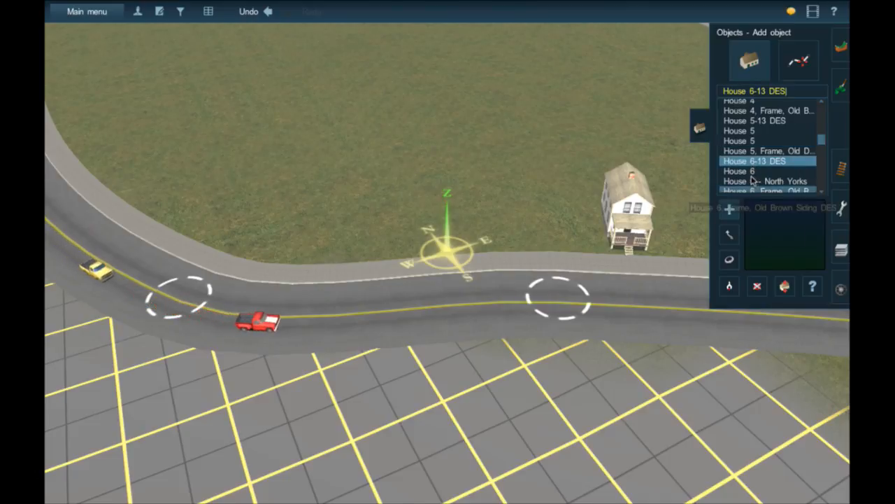
left_click(752, 172)
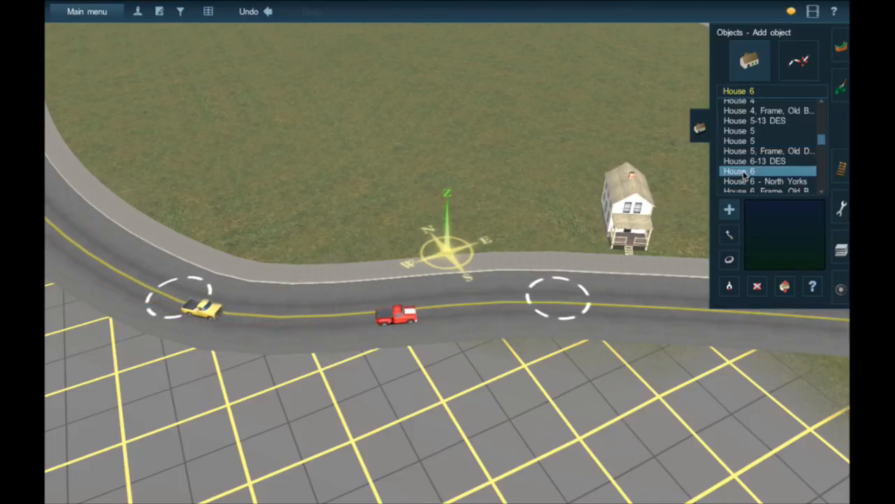
Preview the House 7-13 DES model and choose House 8-13 DES for the empty lot beside the white house along the curved road.
scroll(748, 175, "down", 1)
scroll(744, 173, "down", 1)
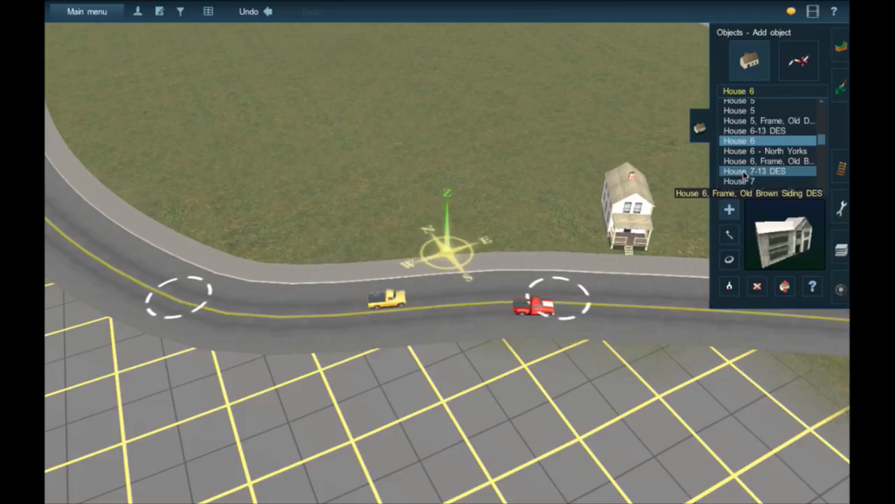
left_click(744, 173)
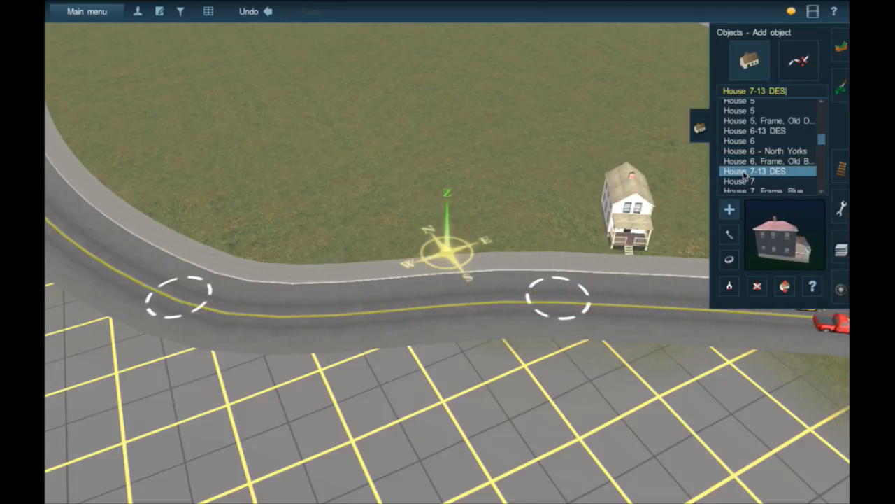
scroll(745, 177, "down", 1)
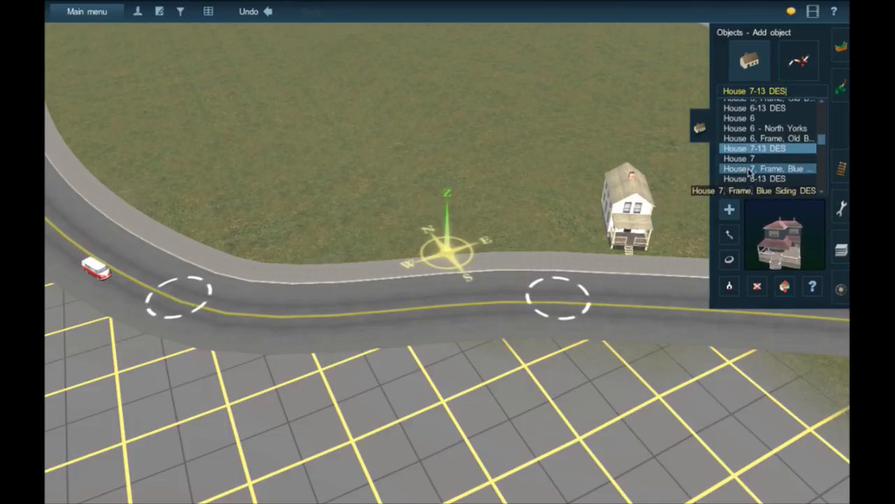
scroll(747, 178, "down", 1)
left_click(747, 170)
left_click(749, 177)
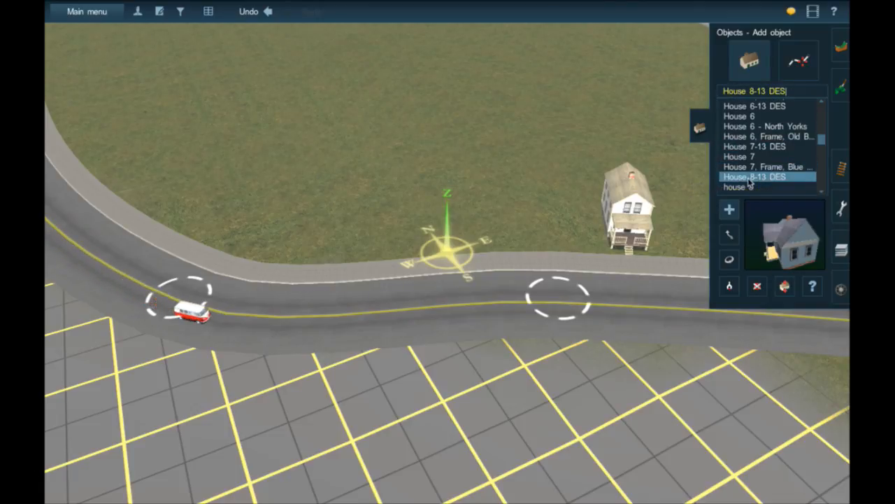
right_click(428, 205)
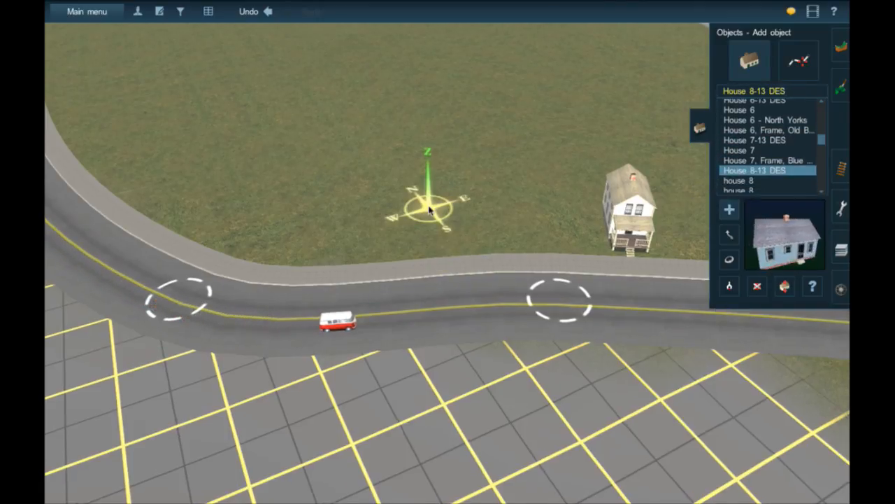
Place the House 8-13 DES on the grass beside the sidewalk along the inside of the road's curve.
right_click(339, 227)
right_click(322, 226)
right_click(358, 231)
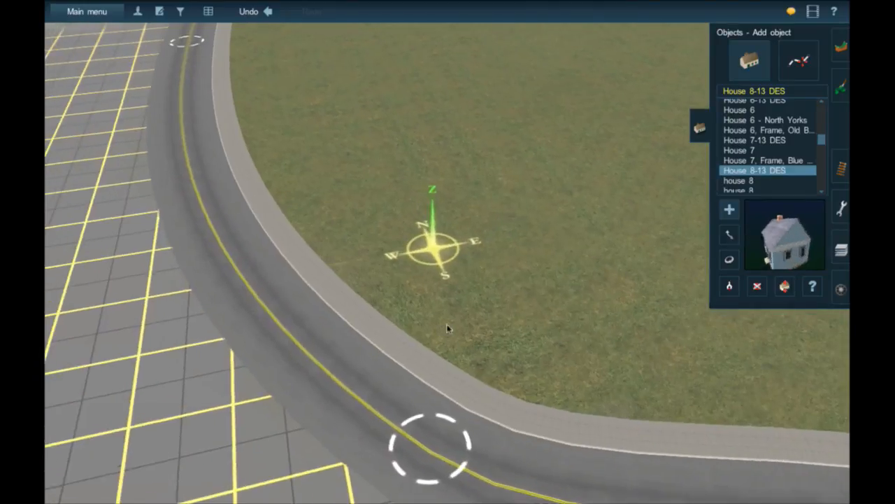
right_click(427, 308)
scroll(428, 307, "up", 5)
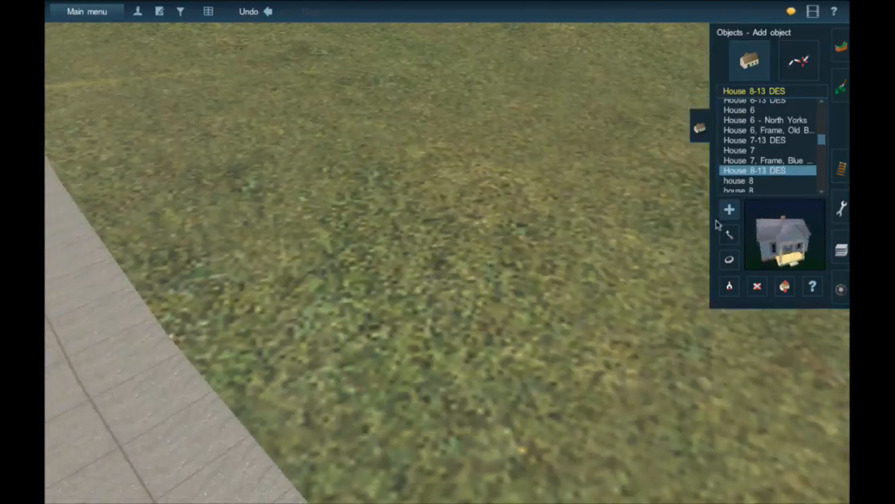
left_click(684, 252)
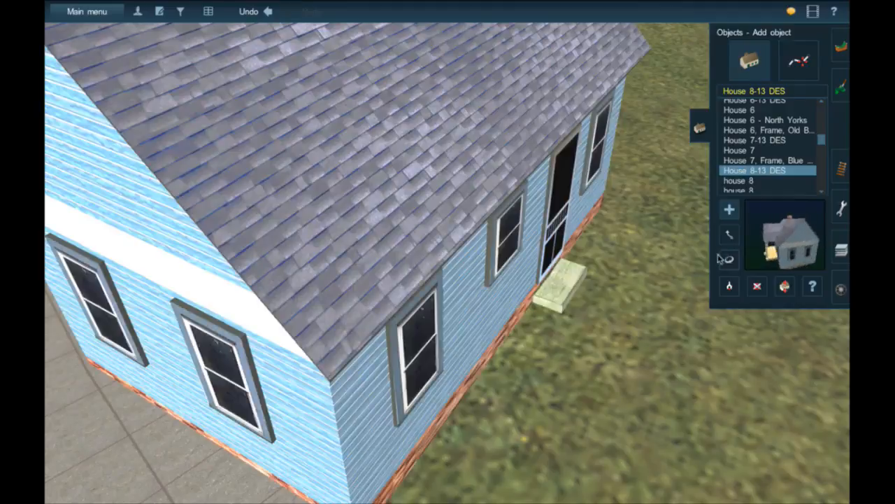
Rotate the blue House 8-13 DES so its front porch faces the curved road.
left_click(728, 261)
scroll(274, 253, "down", 10)
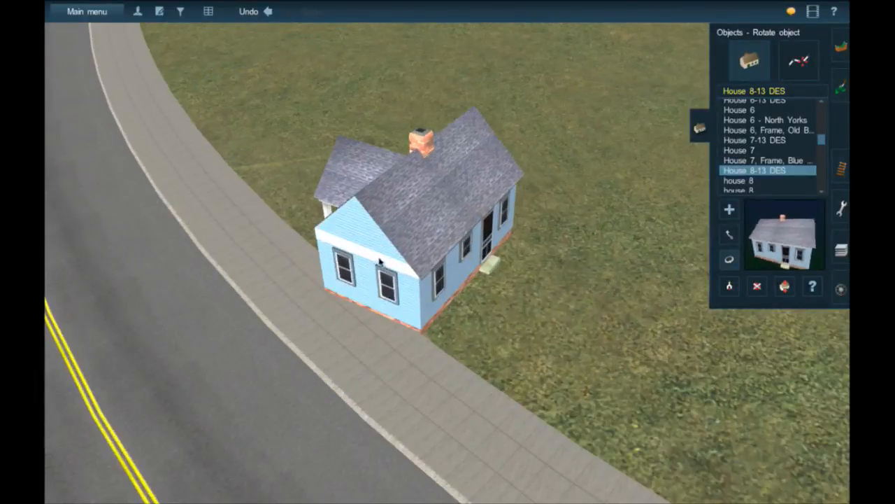
left_click_drag(377, 262, 508, 235)
left_click(730, 235)
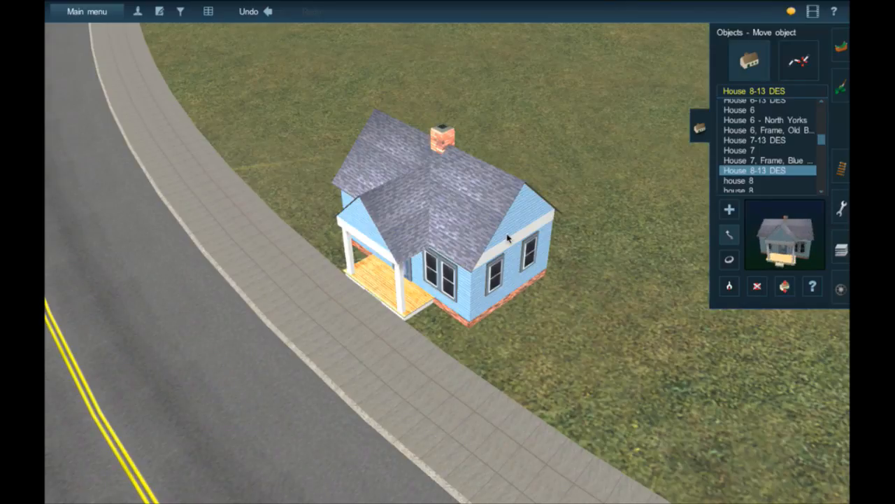
Paint the grass texture with an enlarged brush over the bare grid on the outer side of the curved road.
right_click_drag(333, 204, 513, 278)
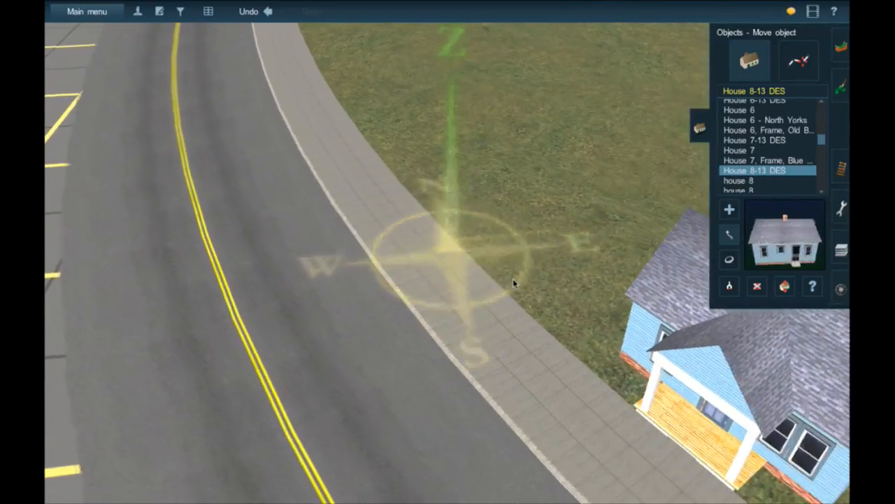
left_click(845, 52)
left_click(846, 88)
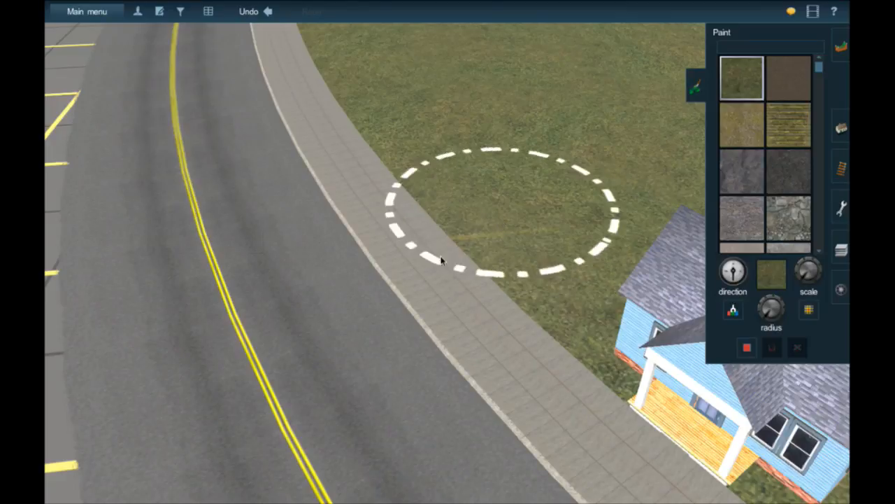
scroll(365, 280, "down", 2)
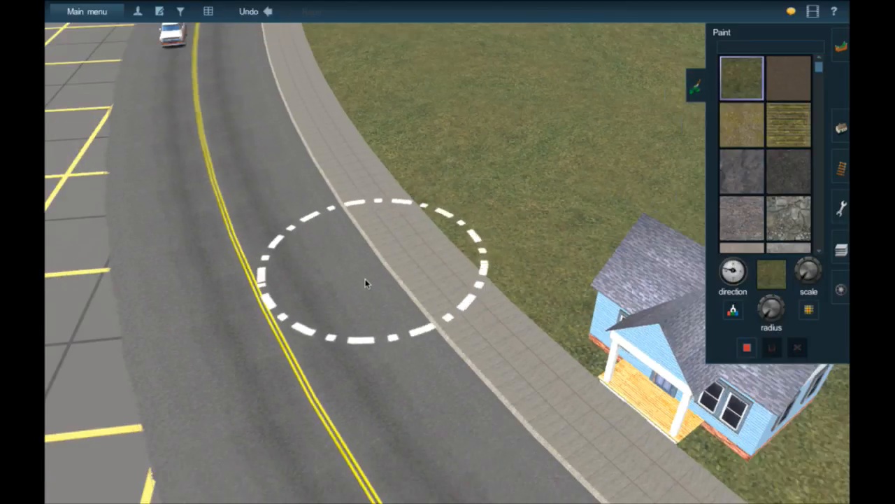
scroll(365, 278, "down", 2)
left_click_drag(771, 312, 767, 306)
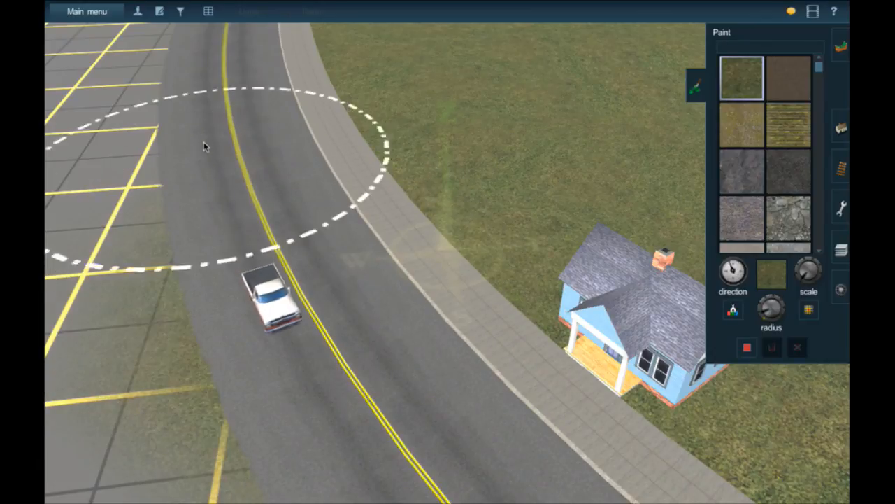
left_click_drag(203, 146, 184, 58)
left_click_drag(154, 63, 76, 174)
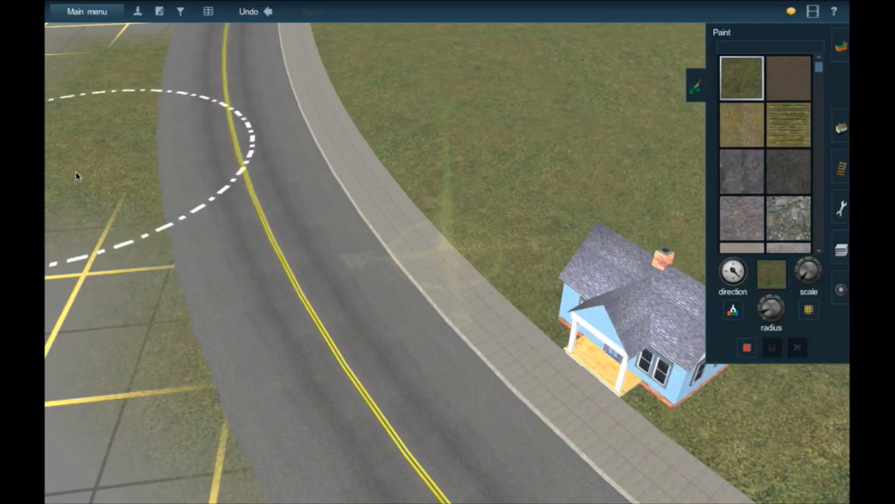
Extend and widen the painted grass along the outer side of the road up to the gas station's gravel lot.
scroll(153, 183, "down", 5)
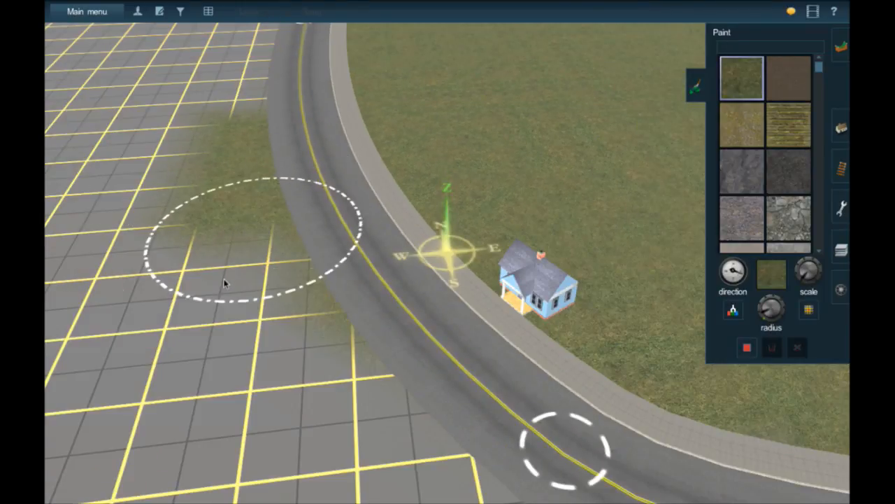
mouse_move(224, 283)
left_mouse_down()
mouse_move(202, 314)
mouse_move(200, 360)
mouse_move(330, 413)
mouse_move(434, 418)
mouse_move(411, 385)
mouse_move(460, 482)
mouse_move(392, 503)
mouse_move(167, 500)
mouse_move(112, 462)
mouse_move(90, 377)
mouse_move(110, 296)
mouse_move(136, 279)
mouse_move(150, 252)
mouse_move(174, 120)
mouse_move(234, 35)
mouse_move(256, 49)
mouse_move(255, 83)
left_mouse_up()
scroll(287, 60, "up", 3)
scroll(287, 61, "down", 3)
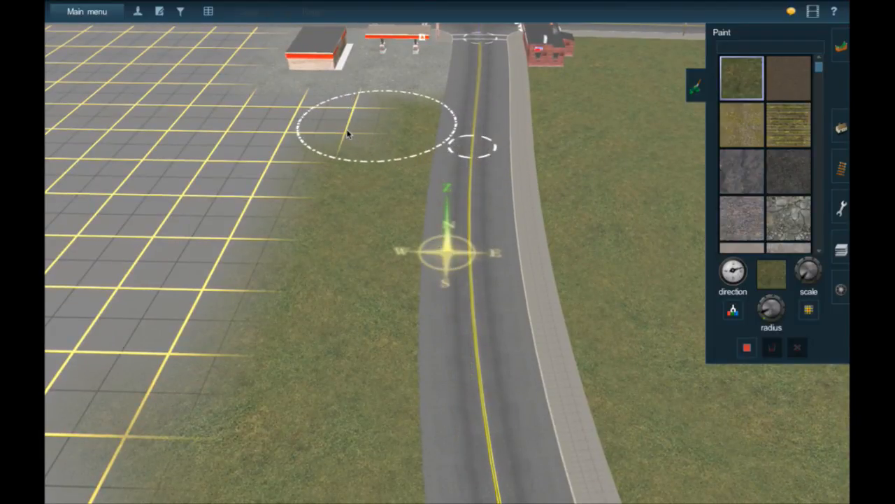
left_click(299, 132)
key("bracketleft")
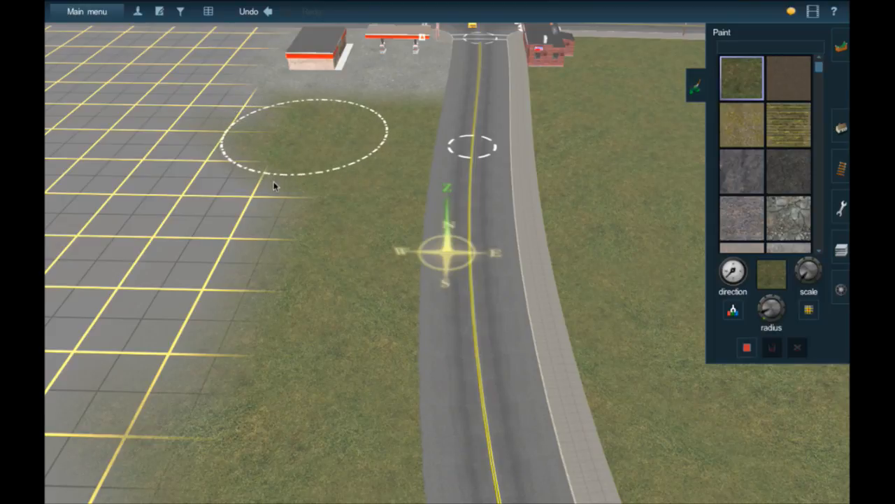
left_click_drag(235, 253, 174, 403)
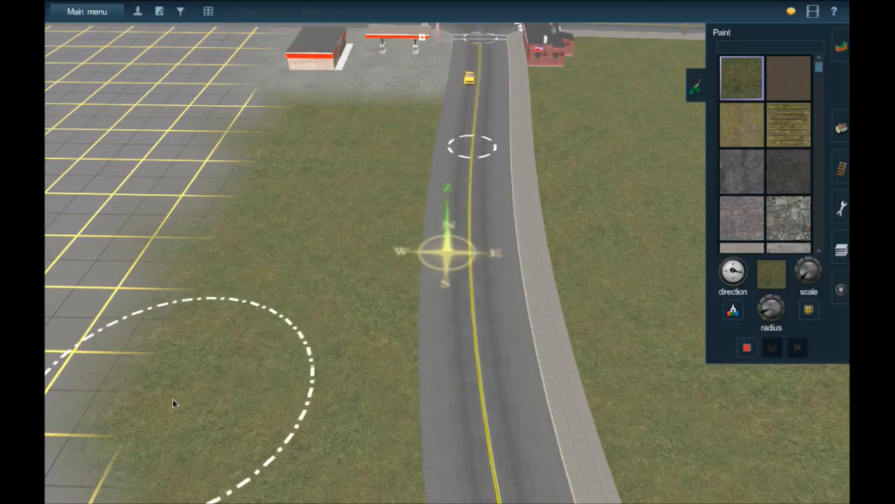
Choose House 9-13 DES from the object library for the empty grass near the red brick building by the intersection.
key("Left")
key("Up")
key("Right")
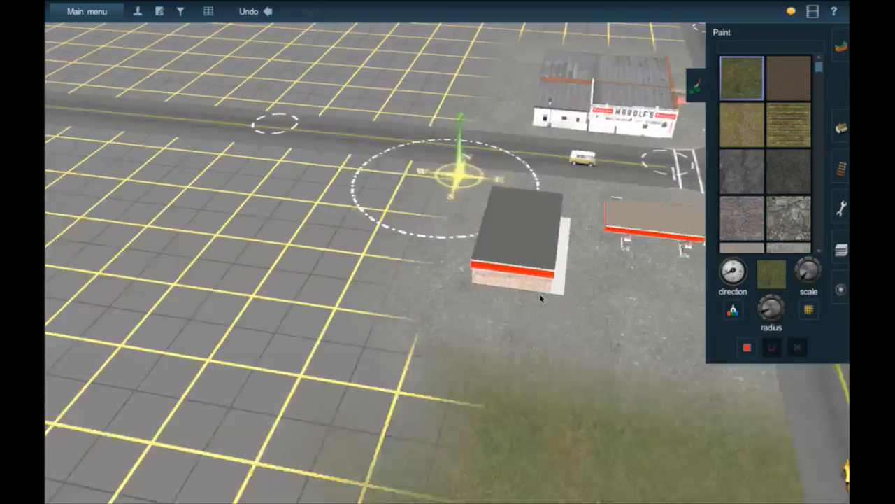
key("Up")
key("Right")
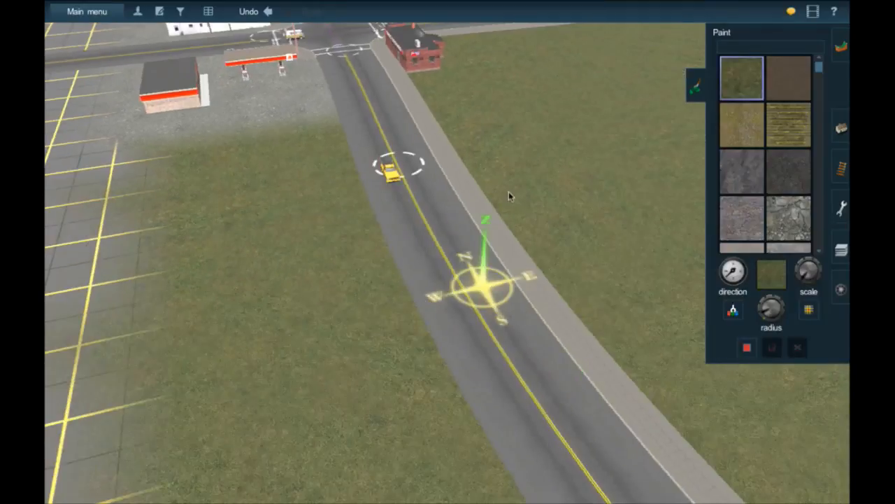
key("Up")
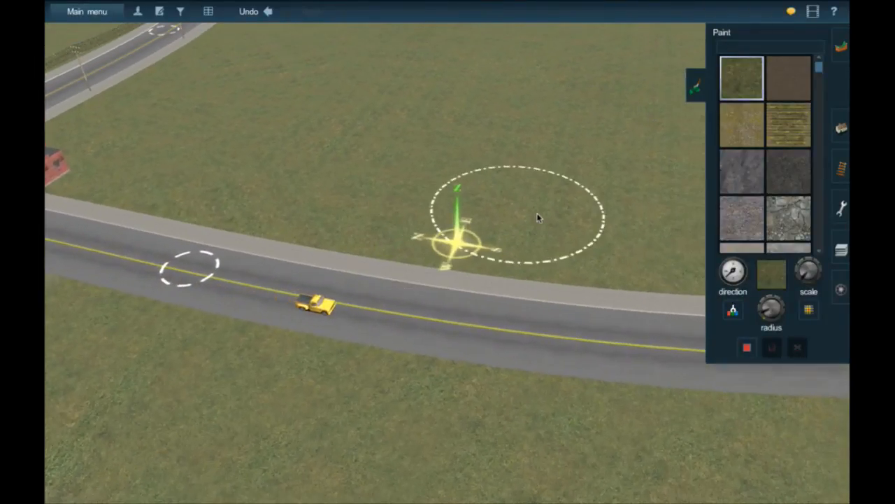
key("Right")
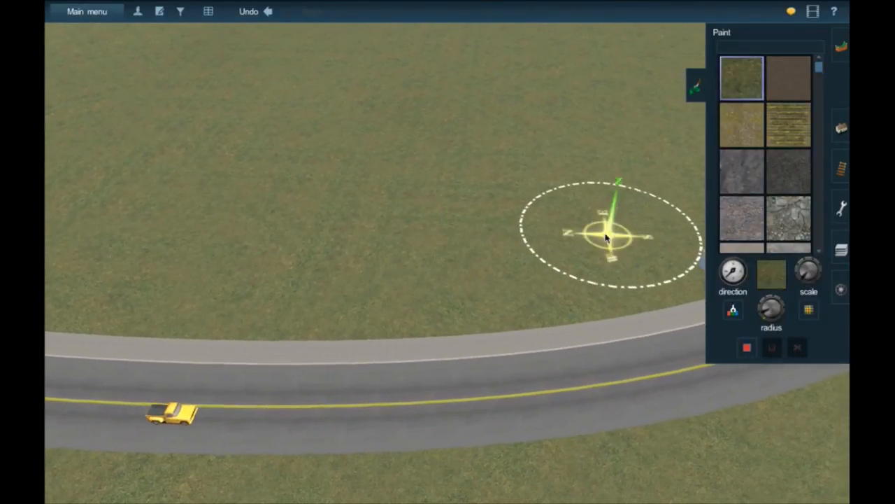
key("F3")
key("Up")
key("Left")
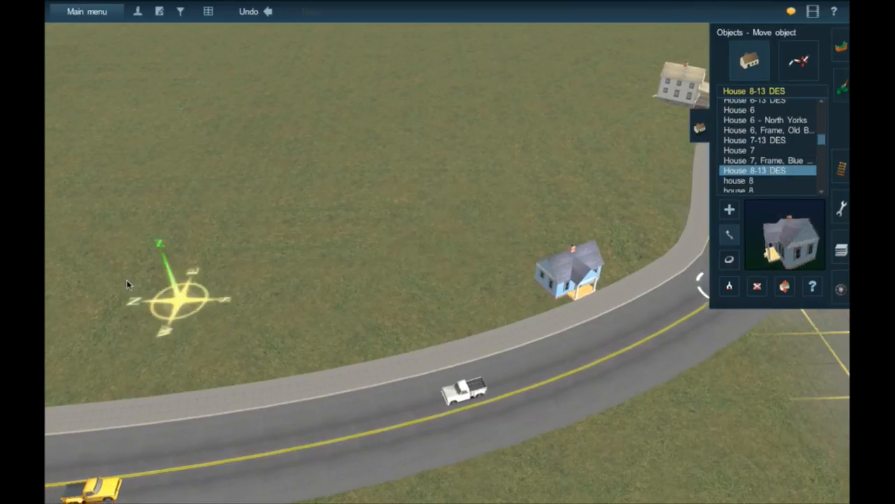
scroll(776, 178, "down", 4)
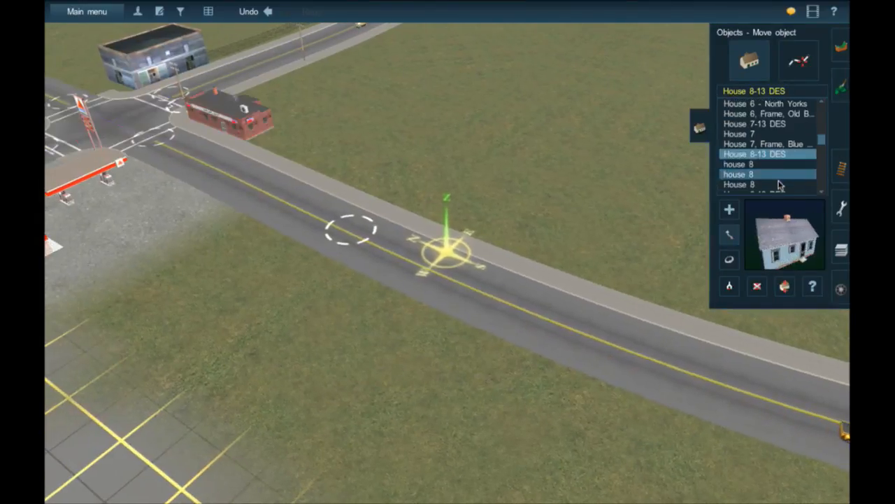
left_click(769, 168)
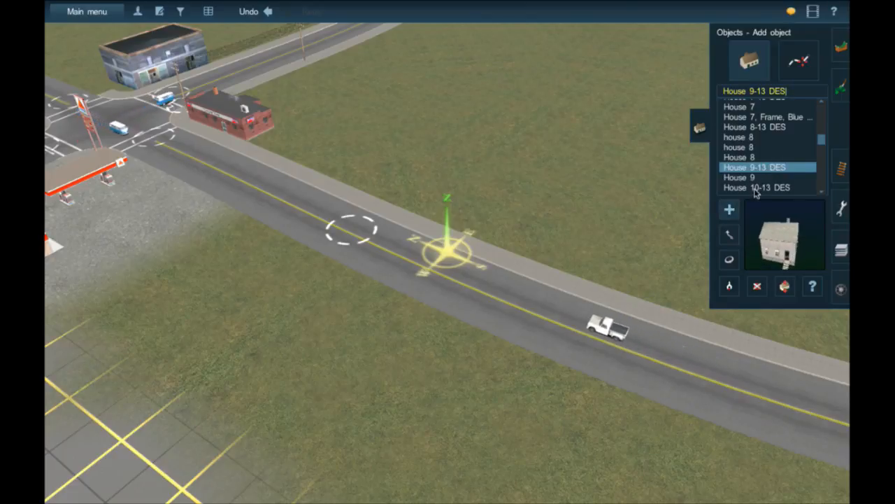
Place the House 9-13 DES beside the sidewalk, with its porch facing the road and its steps ending at the grass edge.
scroll(546, 214, "up", 3)
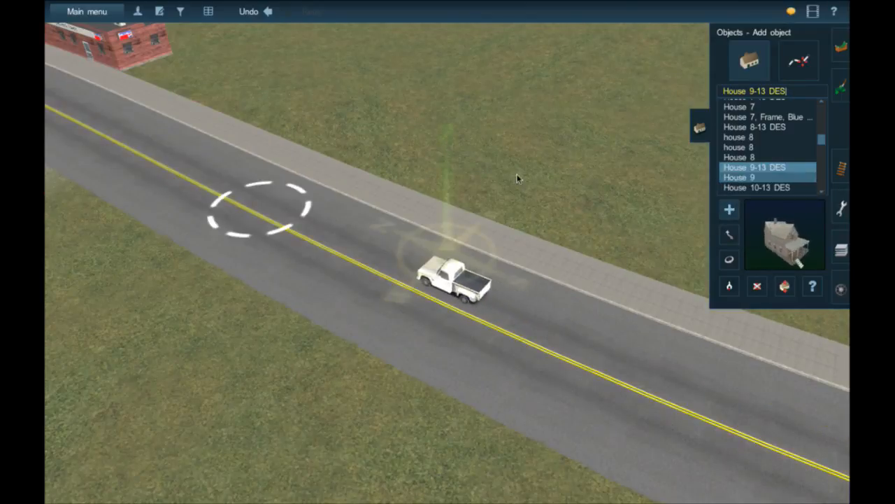
scroll(490, 200, "up", 5)
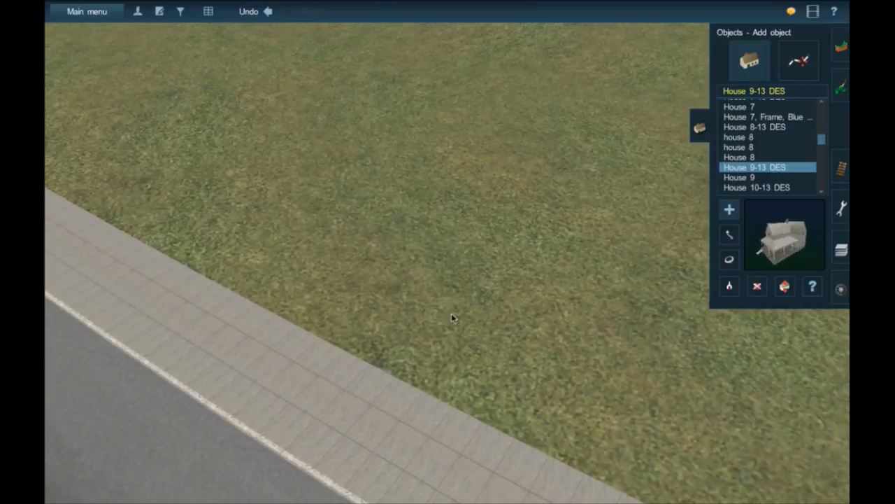
left_click(493, 311)
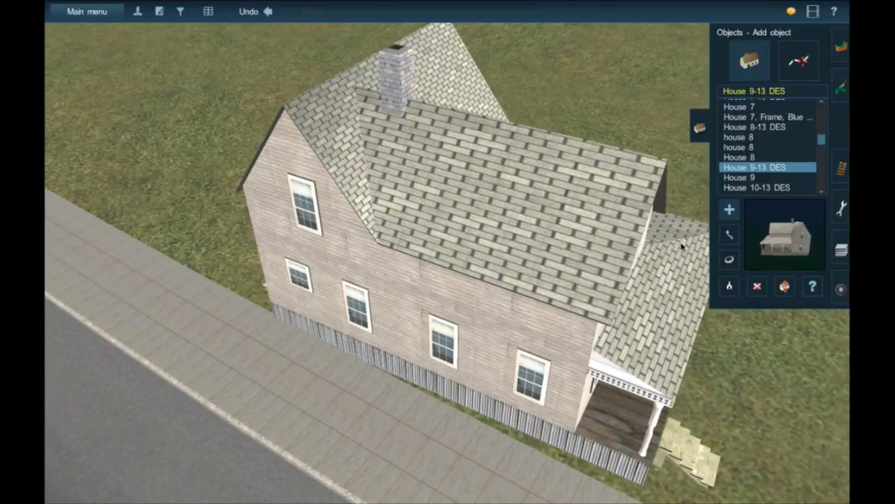
left_click(730, 263)
left_click_drag(458, 357, 439, 351)
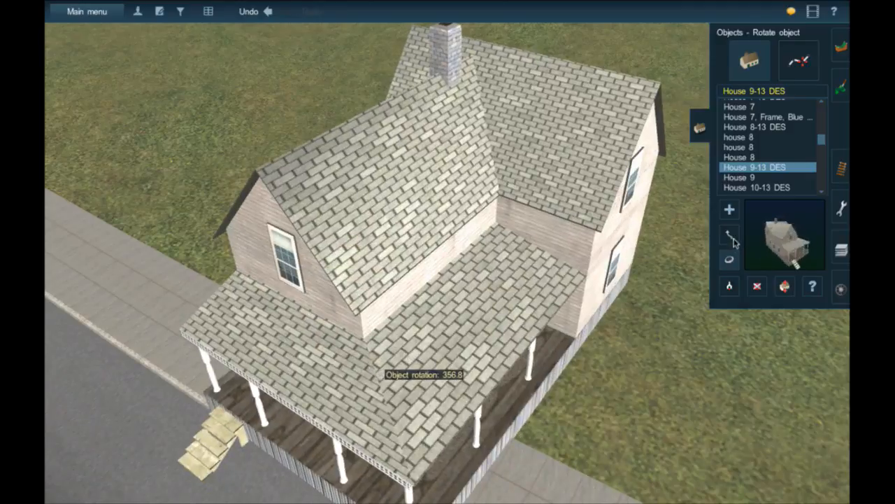
left_click_drag(535, 263, 525, 260)
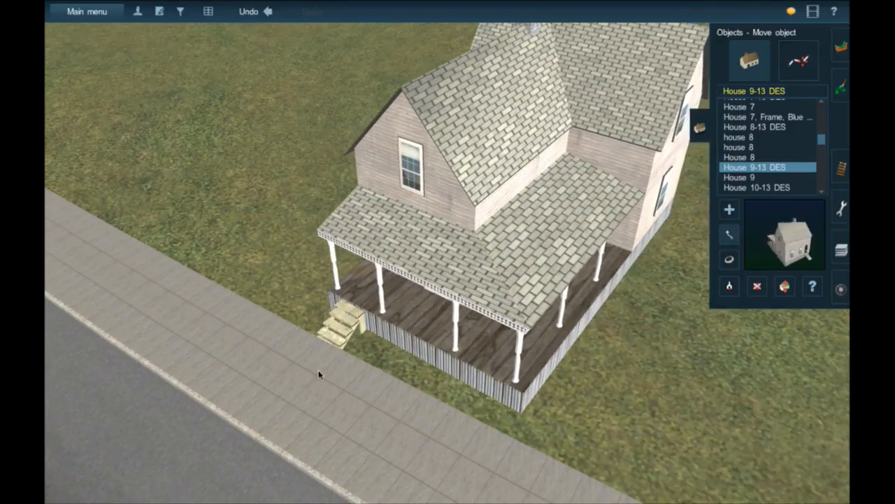
Pick up the JVC(S1)Trees#3 Birch 13m Summer tree from the town as the object to place.
scroll(319, 372, "down", 5)
mouse_move(490, 344)
right_mouse_down()
mouse_move(615, 316)
mouse_move(619, 259)
mouse_move(584, 189)
mouse_move(485, 196)
mouse_move(440, 213)
mouse_move(418, 243)
mouse_move(390, 255)
right_mouse_up()
scroll(454, 208, "down", 3)
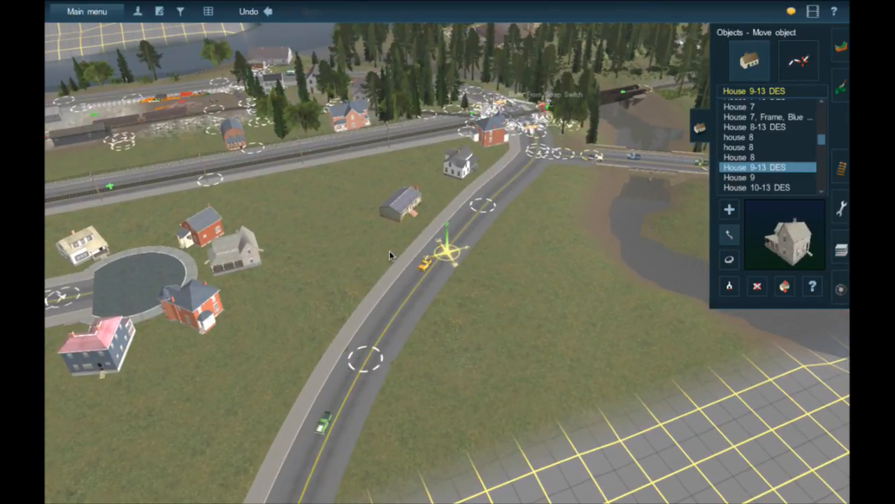
key("Left")
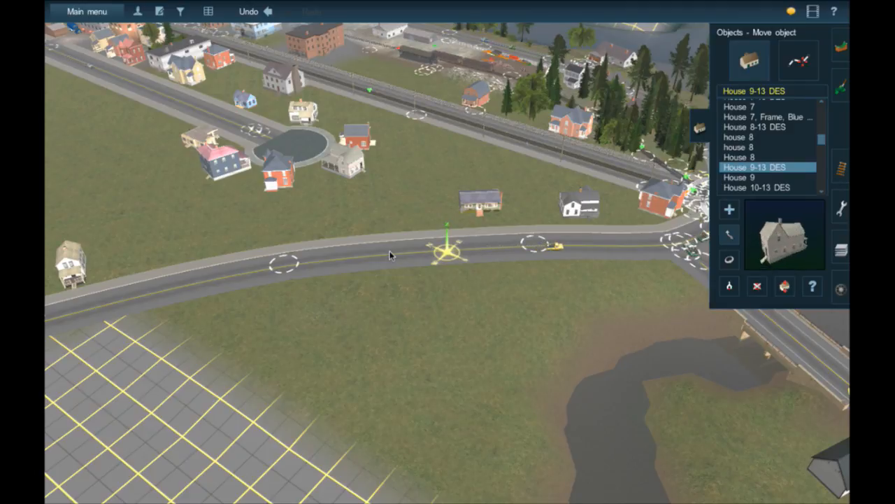
mouse_move(384, 241)
right_mouse_down()
mouse_move(373, 278)
mouse_move(378, 252)
mouse_move(410, 210)
right_mouse_up()
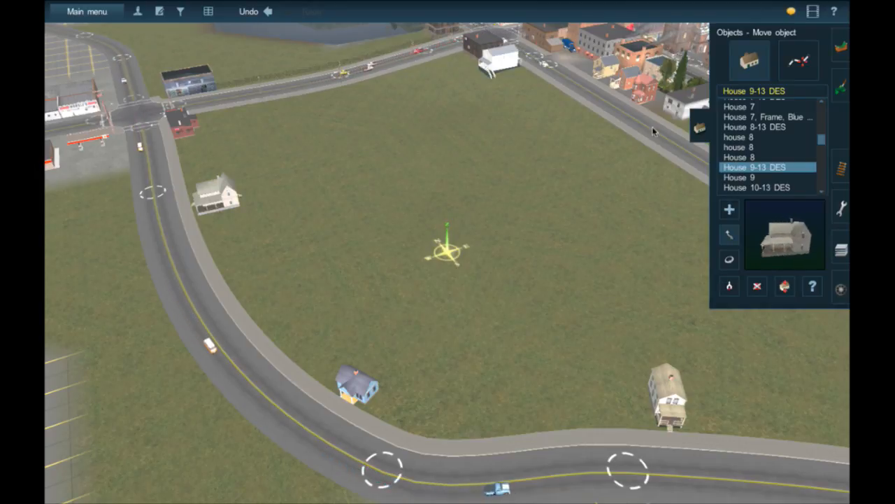
key("g")
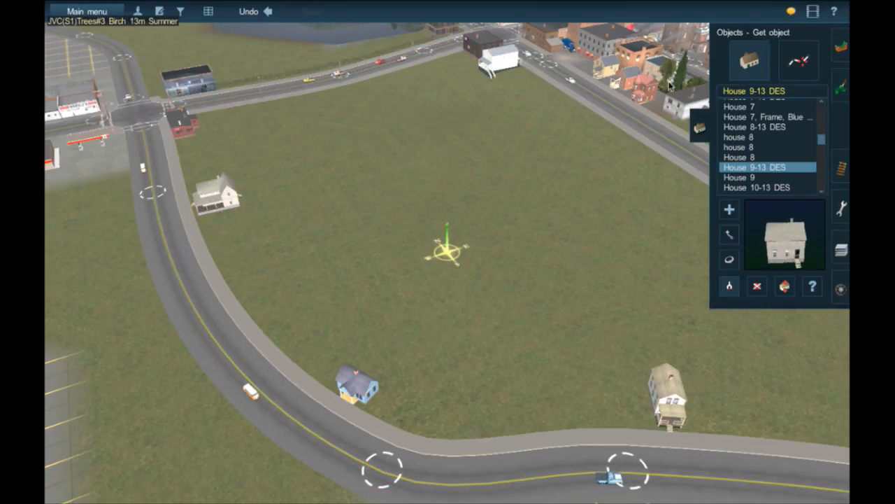
left_click(670, 83)
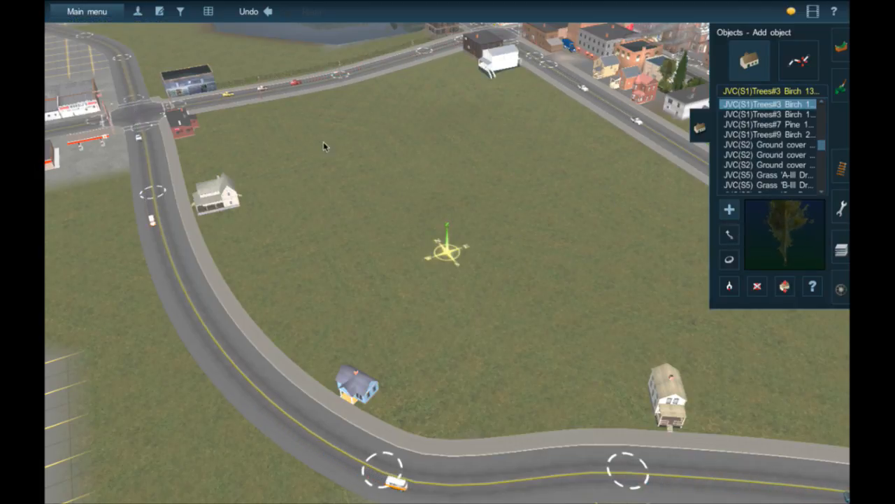
Scatter nine birch trees across the open grass field enclosed by the roads and the new houses.
left_click(439, 248)
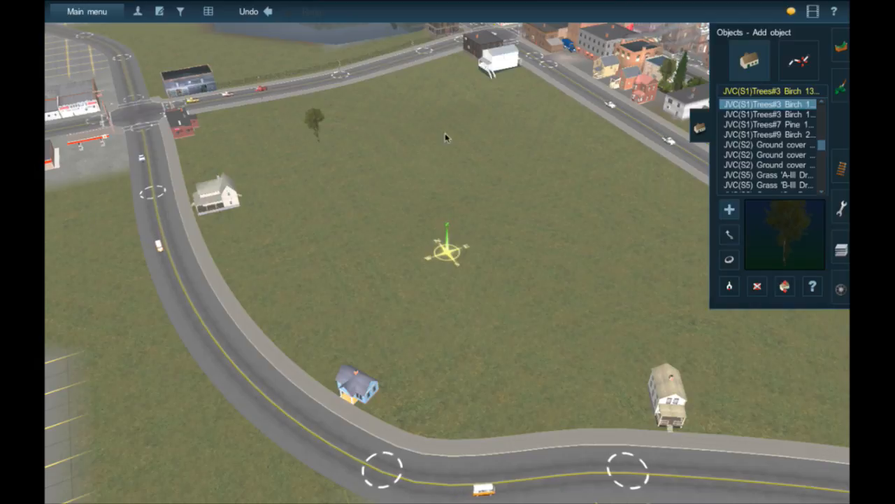
left_click(565, 224)
left_click(487, 99)
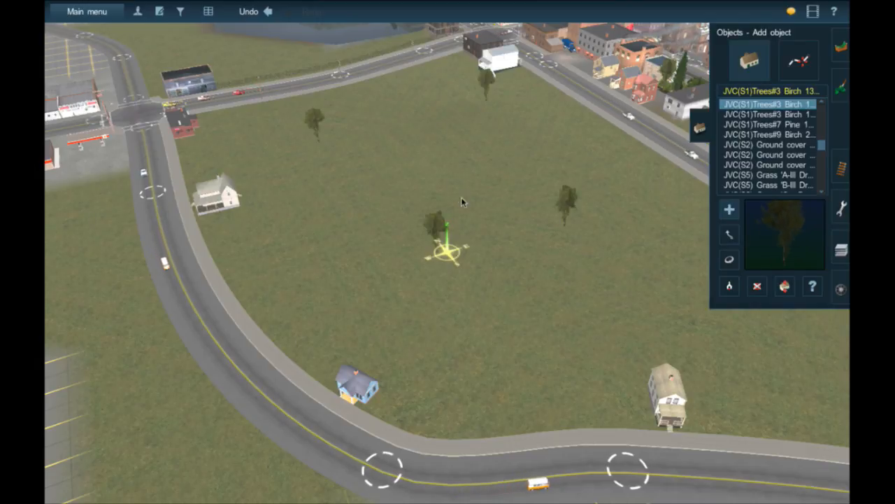
left_click(507, 273)
left_click(495, 357)
left_click(356, 300)
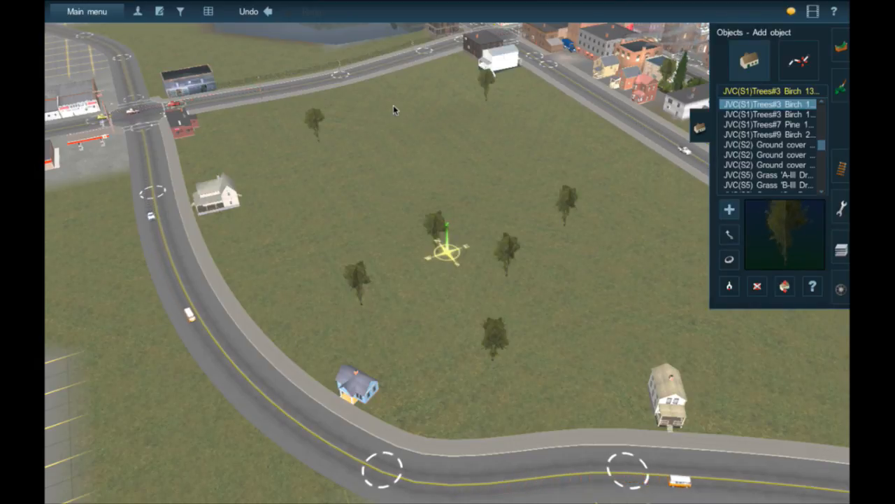
left_click(318, 254)
left_click(420, 167)
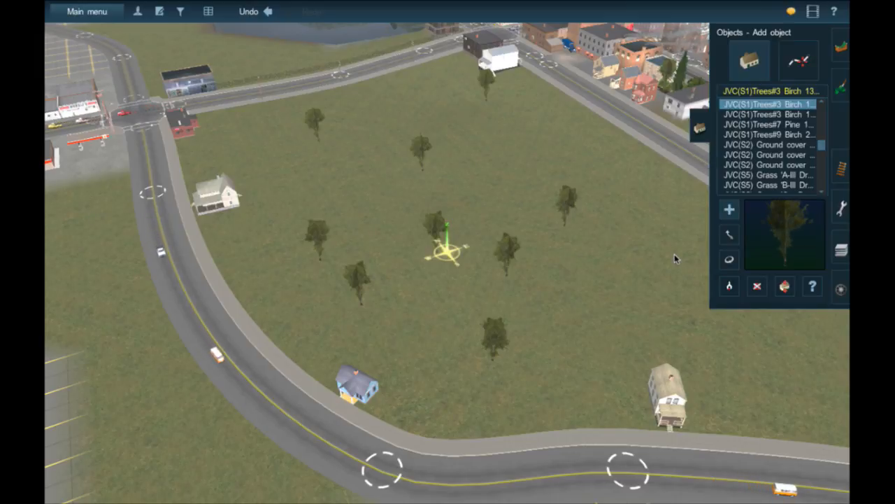
Add one more birch tree in the open grass field, beyond the existing birches toward the straight town road.
left_click(674, 254)
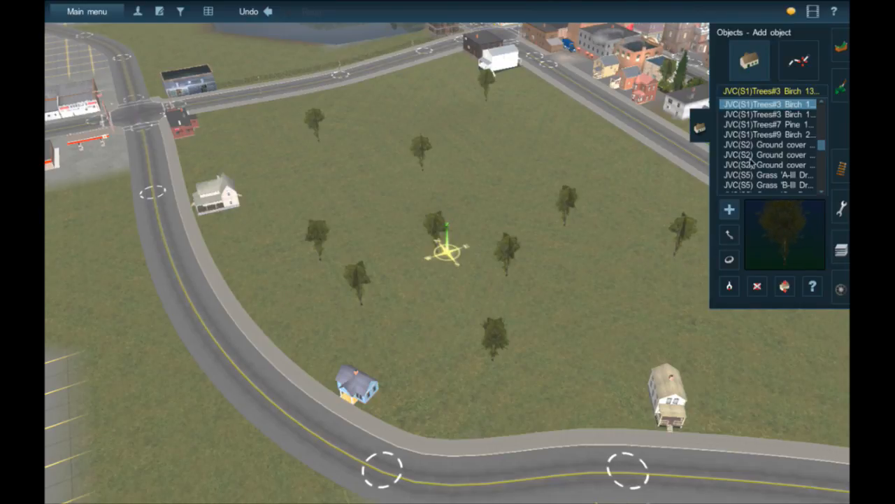
left_click(774, 125)
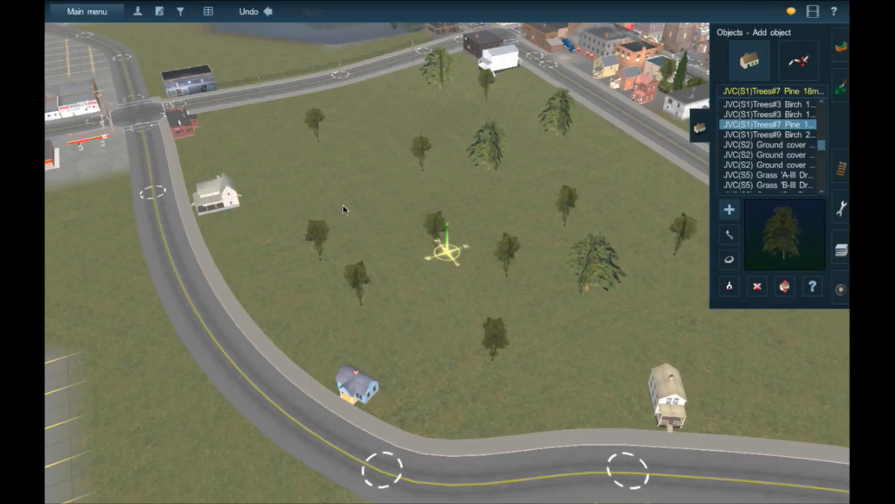
left_click(270, 12)
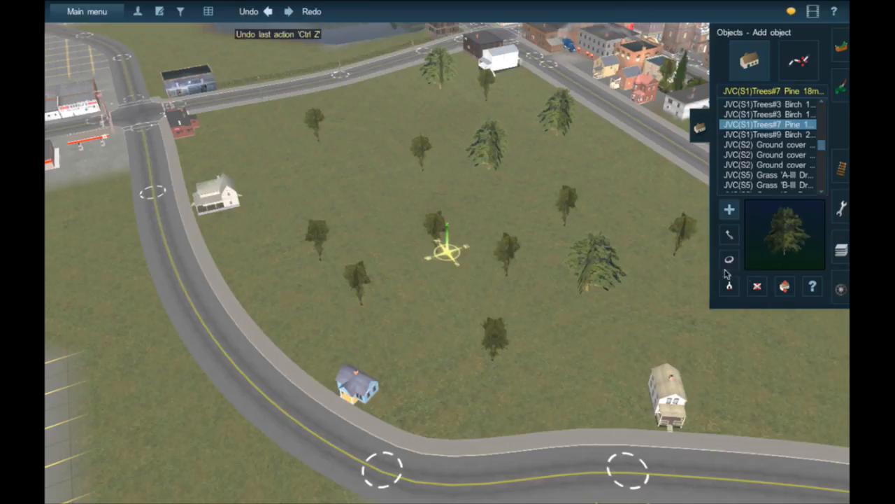
left_click(759, 287)
left_click(594, 263)
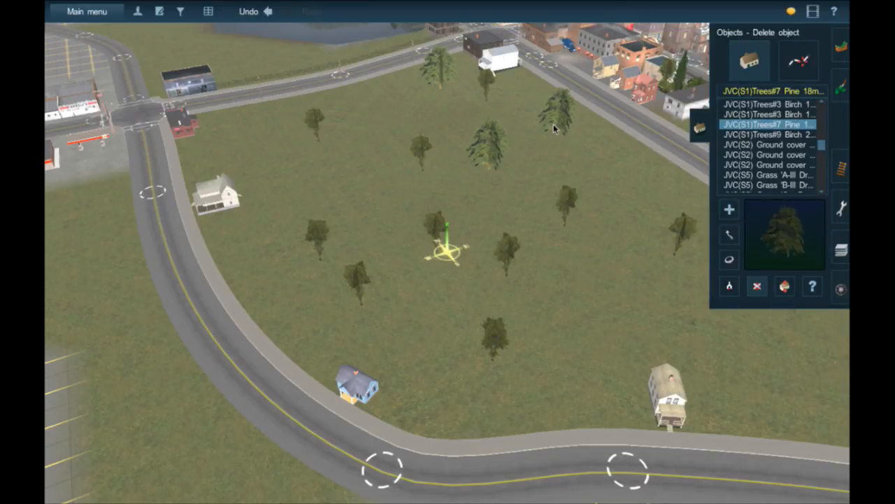
left_click(554, 124)
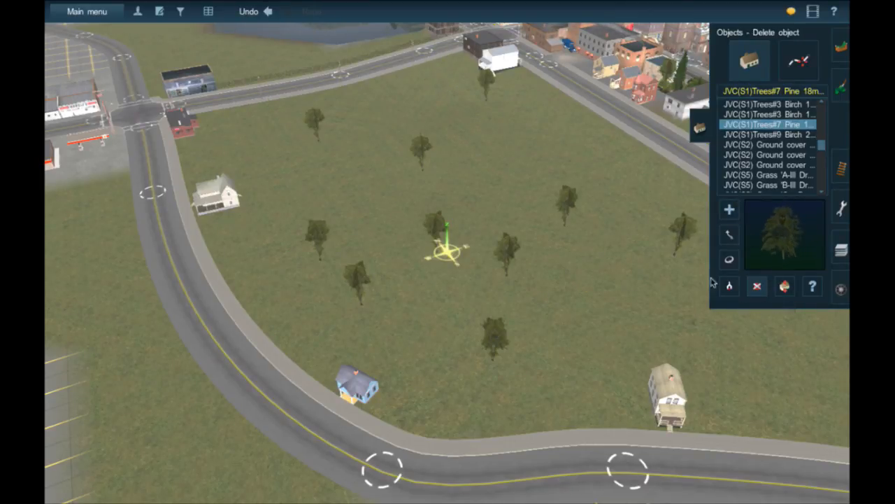
Pick up the JVC(S5) Spruce 'G' 14m tree and scatter spruces across the grass field between the birches.
key("g")
key("a")
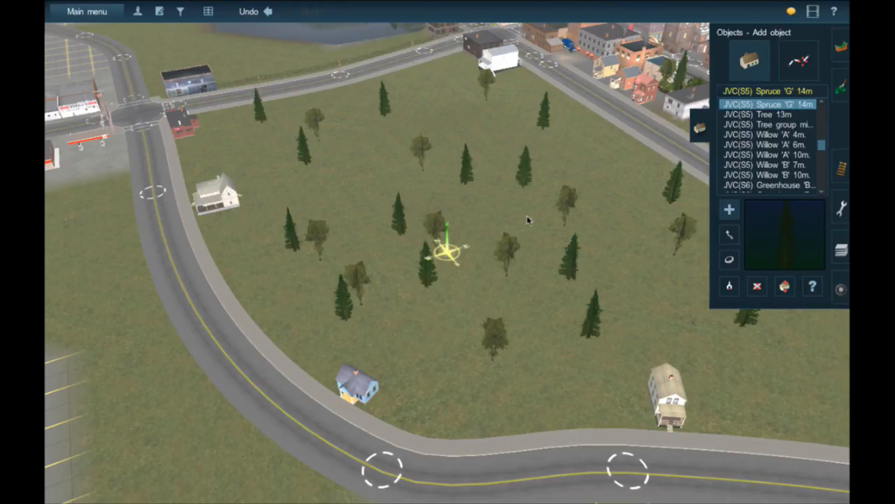
Examine the wooded riverbank by the railway bridge, the listed JVC tree and grass objects, and the houses and planted field along the curved road.
mouse_move(620, 200)
right_mouse_down()
mouse_move(641, 226)
mouse_move(613, 264)
right_mouse_up()
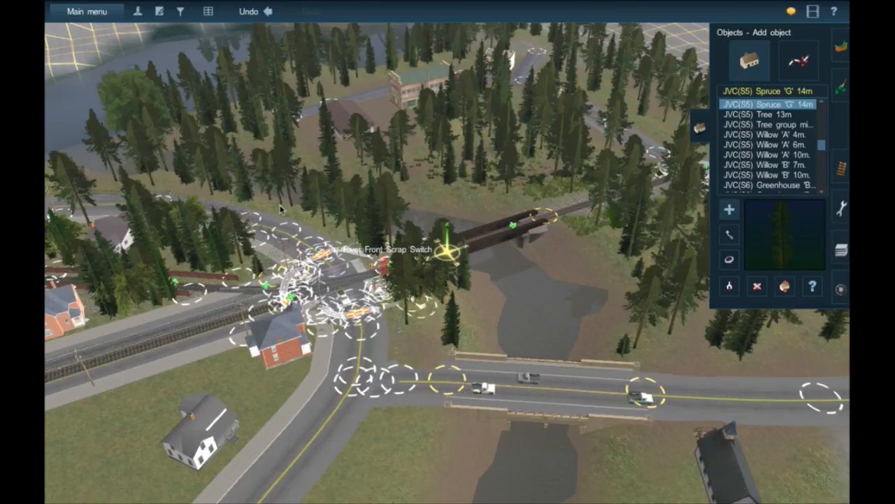
scroll(308, 209, "up", 5)
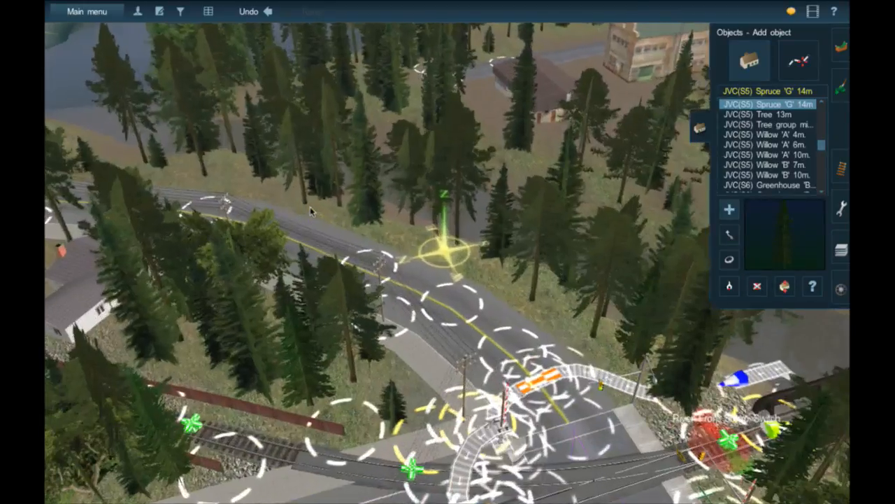
scroll(310, 206, "down", 4)
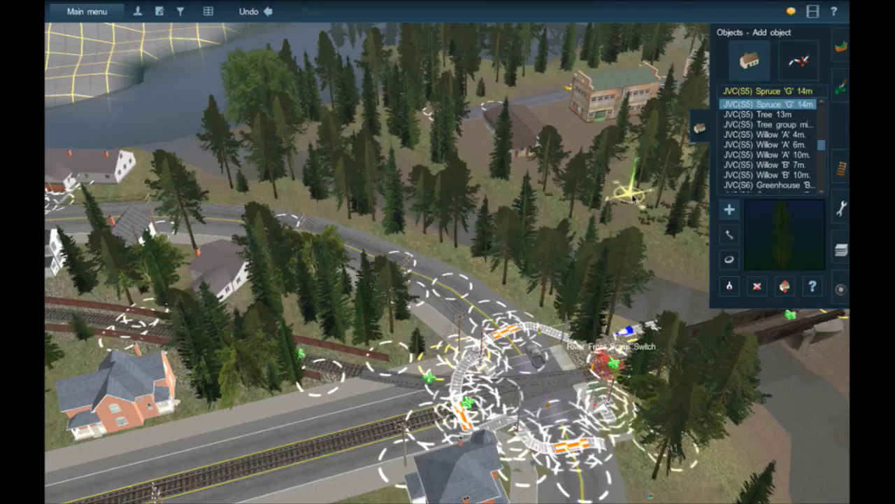
right_click_drag(628, 198, 480, 308)
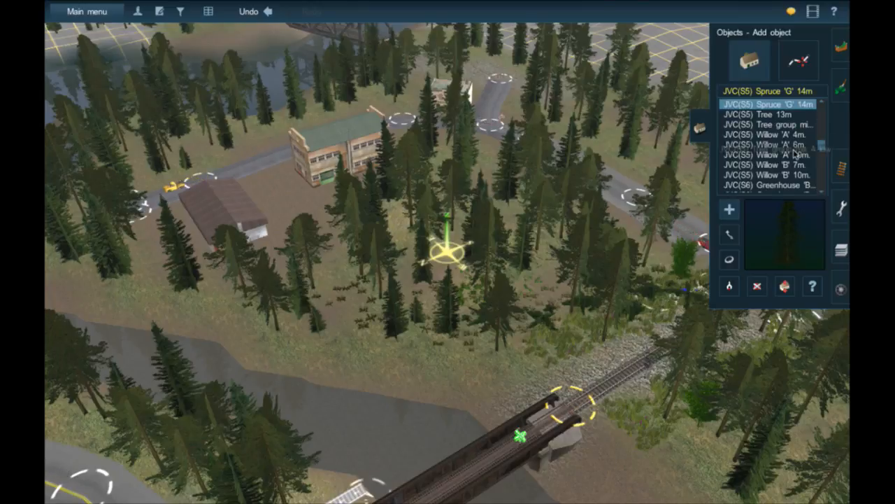
scroll(785, 179, "up", 3)
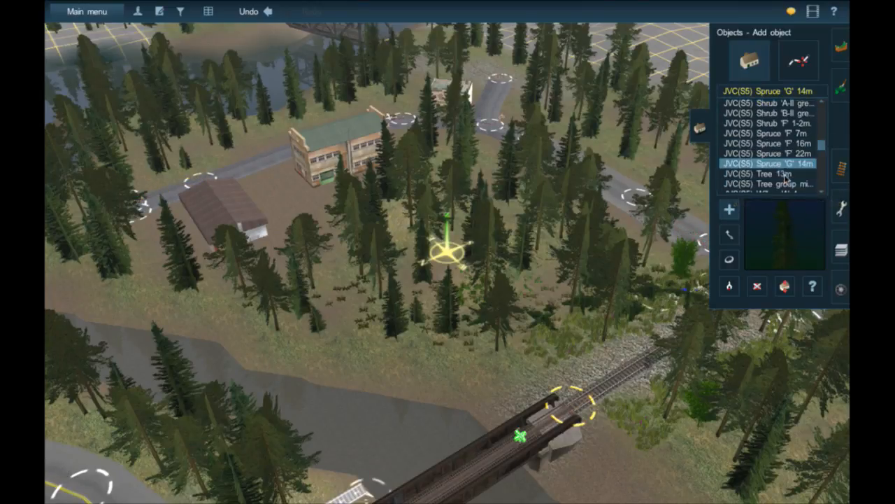
scroll(784, 179, "up", 2)
scroll(785, 179, "up", 2)
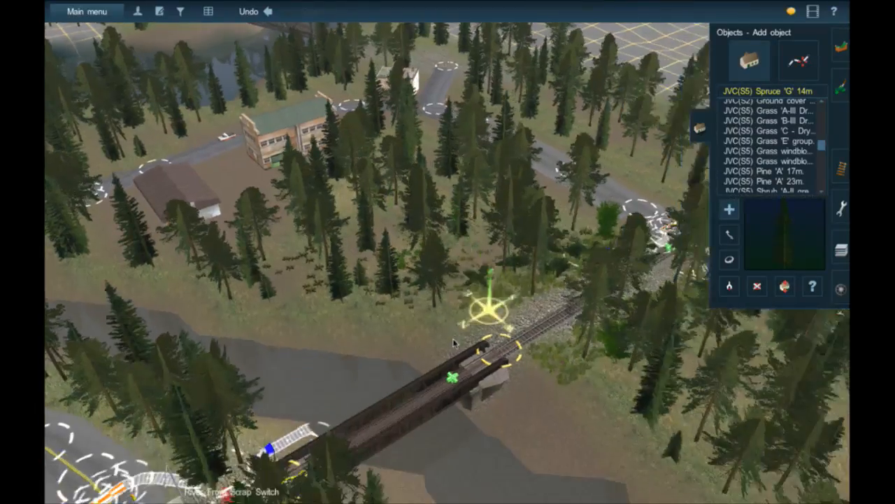
right_click(449, 458)
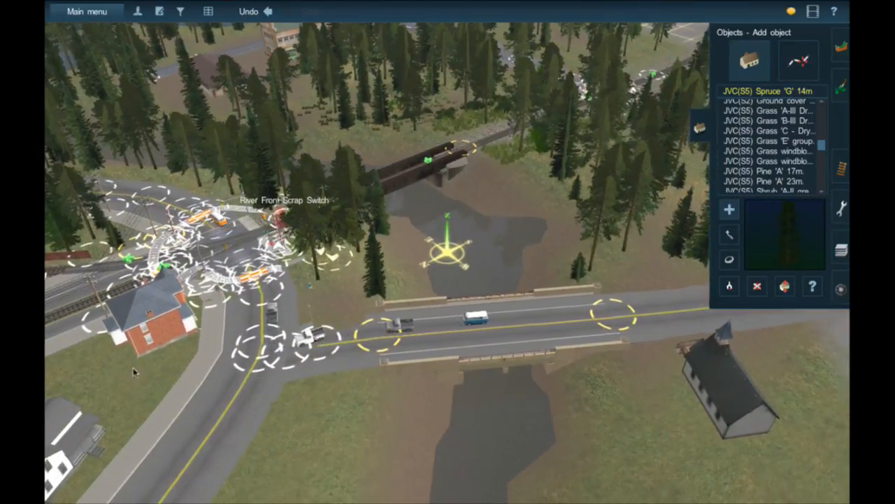
right_click(134, 371)
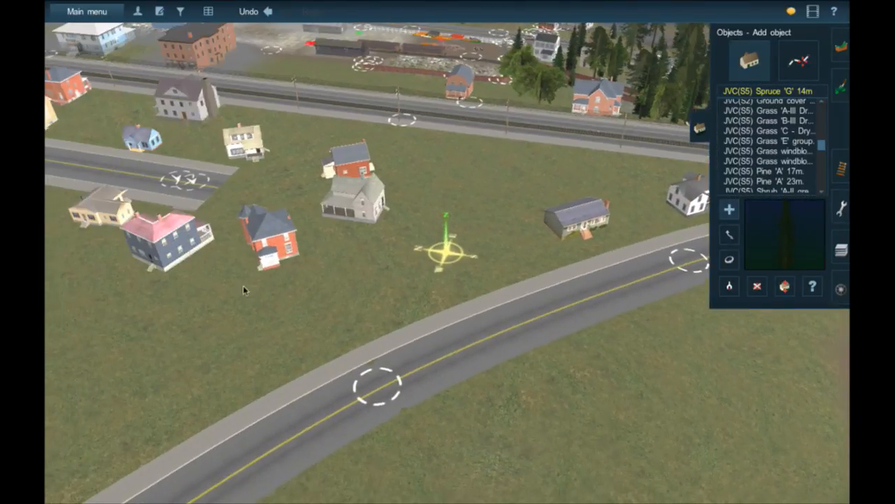
right_click(243, 285)
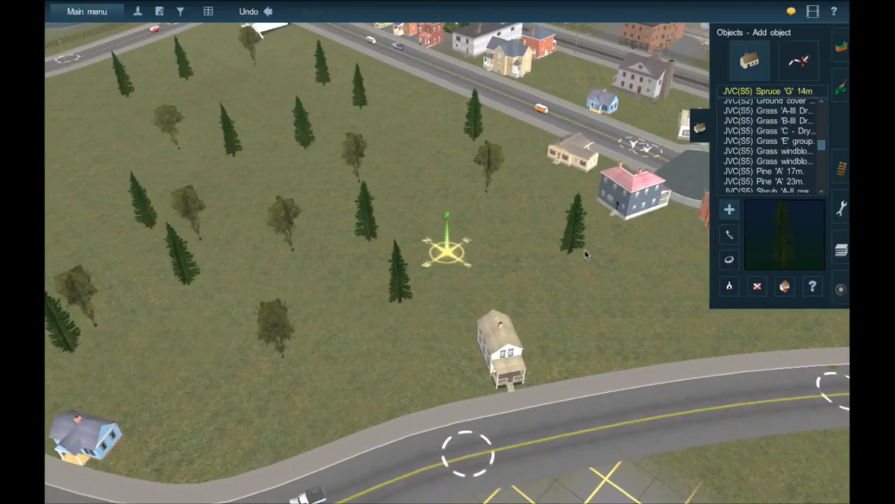
right_click(539, 266)
scroll(627, 223, "down", 6)
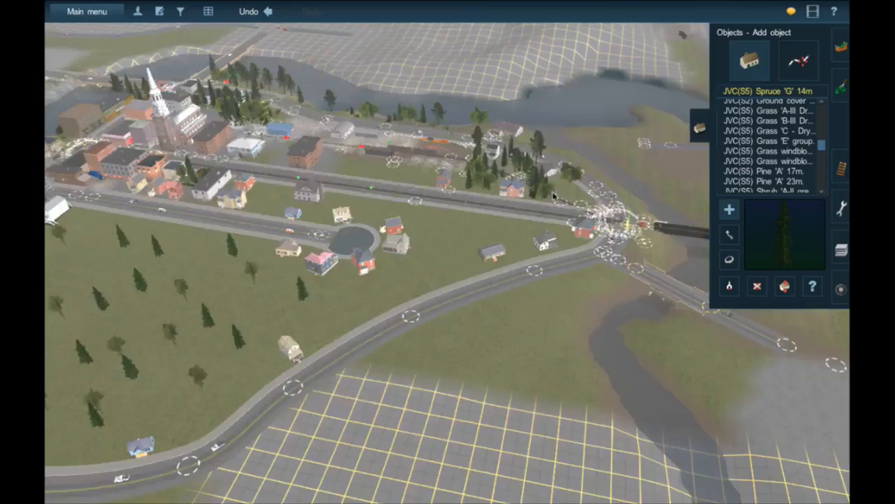
Sample an existing spruce at the edge of the open field beside the town with the Get object tool.
right_click(553, 196)
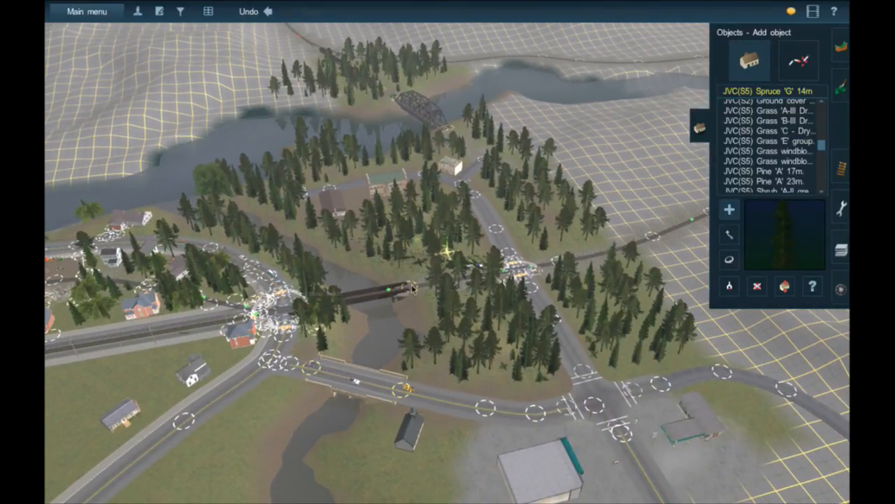
right_click(91, 291)
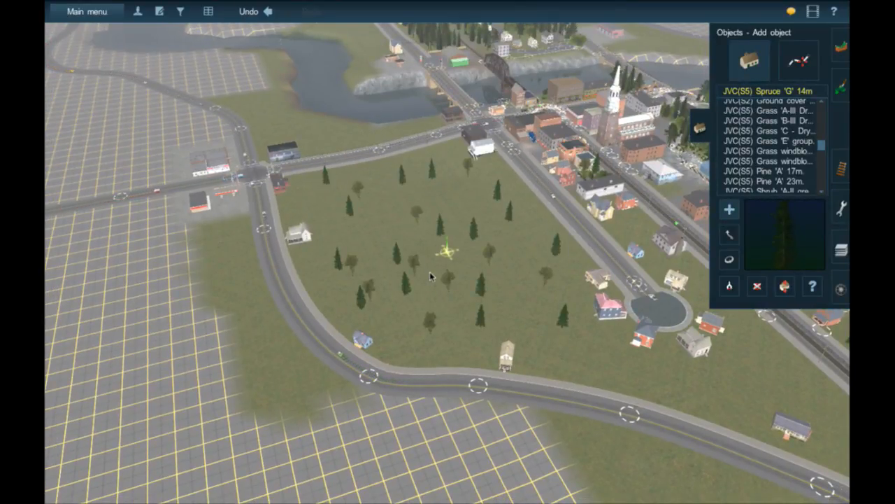
scroll(429, 275, "up", 4)
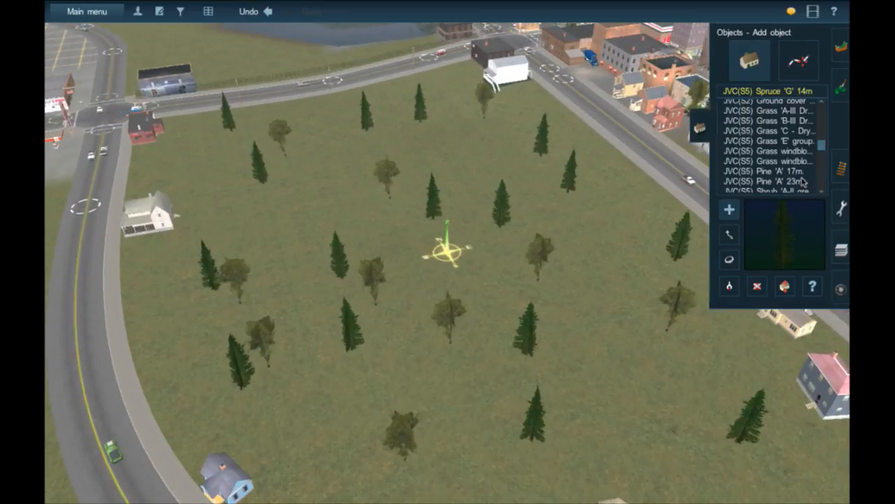
scroll(797, 181, "up", 5)
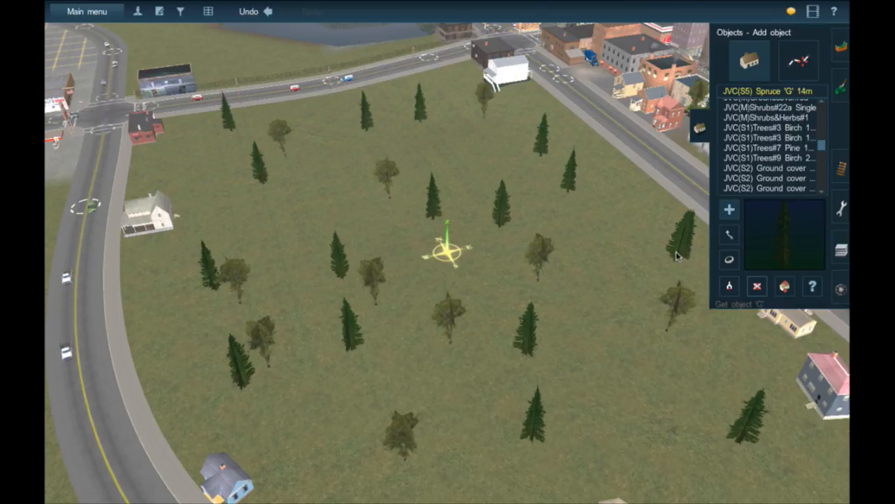
left_click(756, 286)
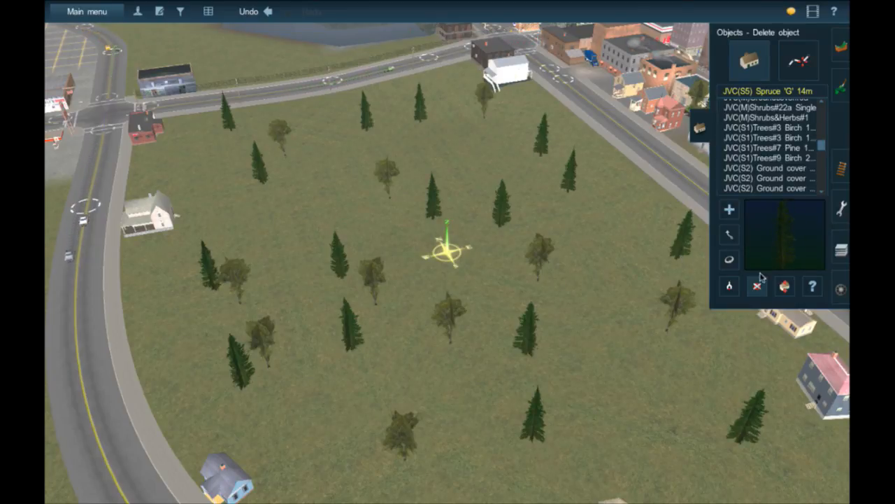
left_click(729, 286)
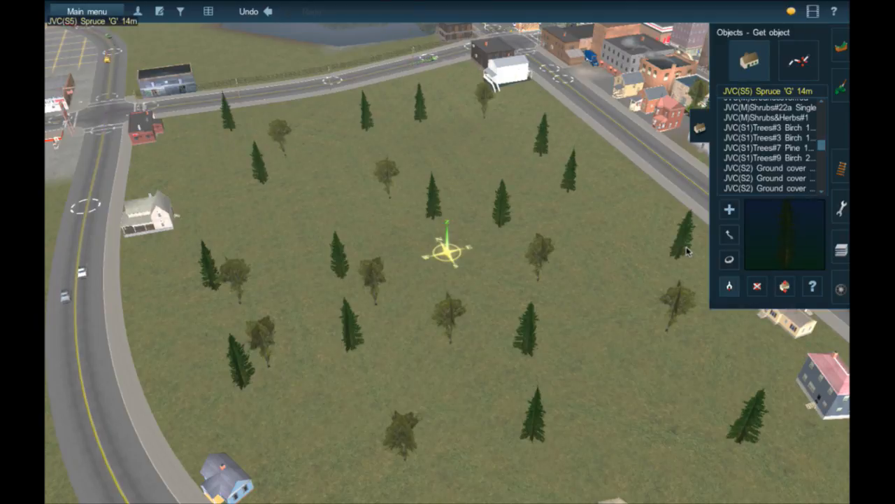
left_click(686, 250)
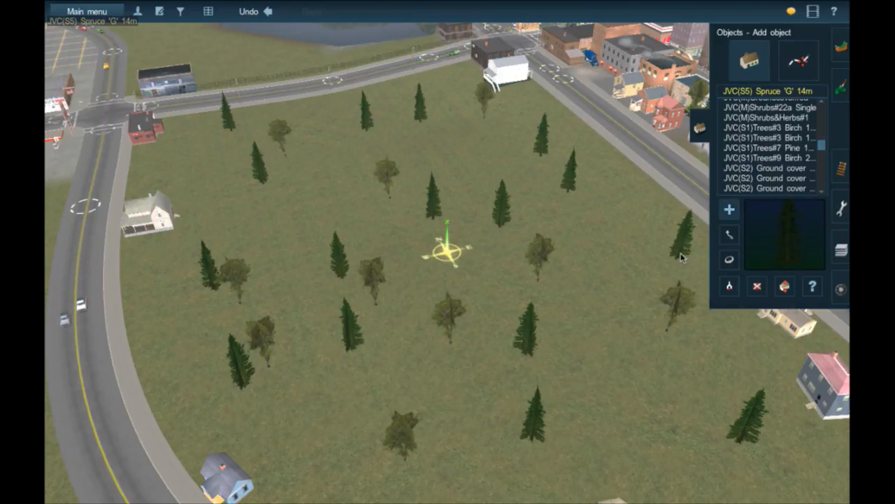
left_click(730, 286)
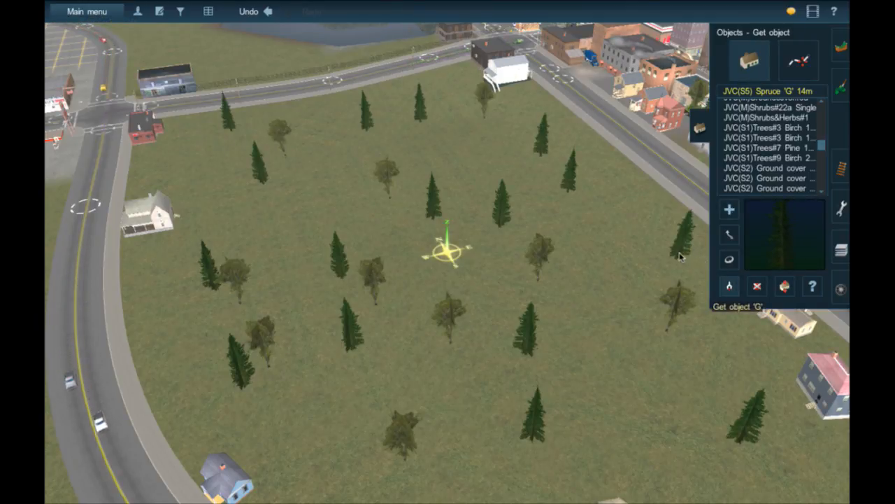
Scatter JVC(S5) Spruce 'F' 22m trees across the open field, around the turning circle and beside the railway.
scroll(795, 147, "down", 10)
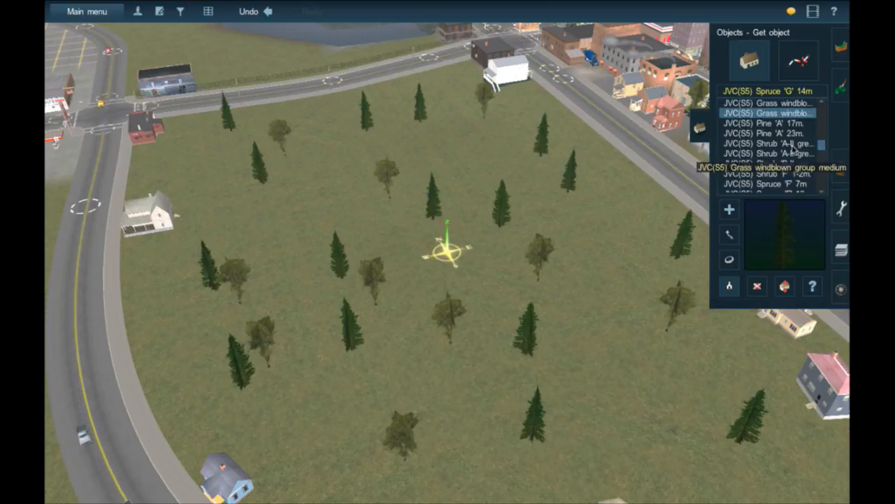
scroll(794, 149, "down", 4)
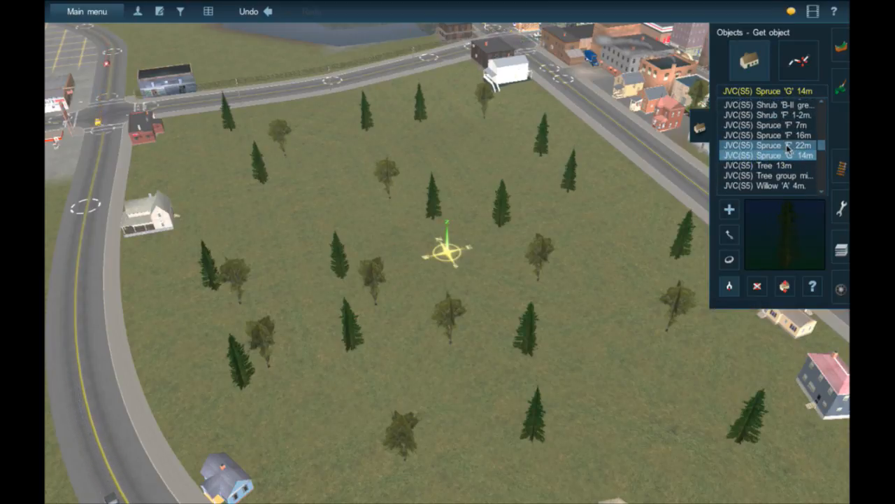
left_click(788, 146)
left_click(606, 251)
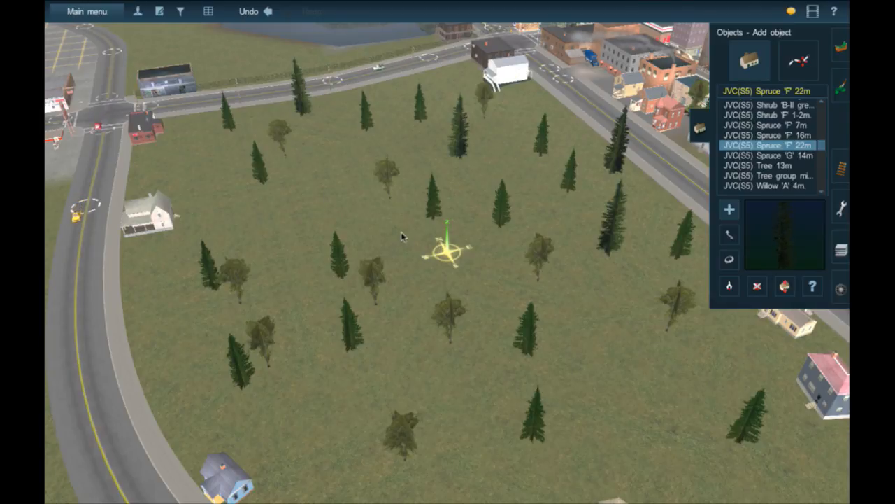
left_click(272, 406)
left_click(169, 329)
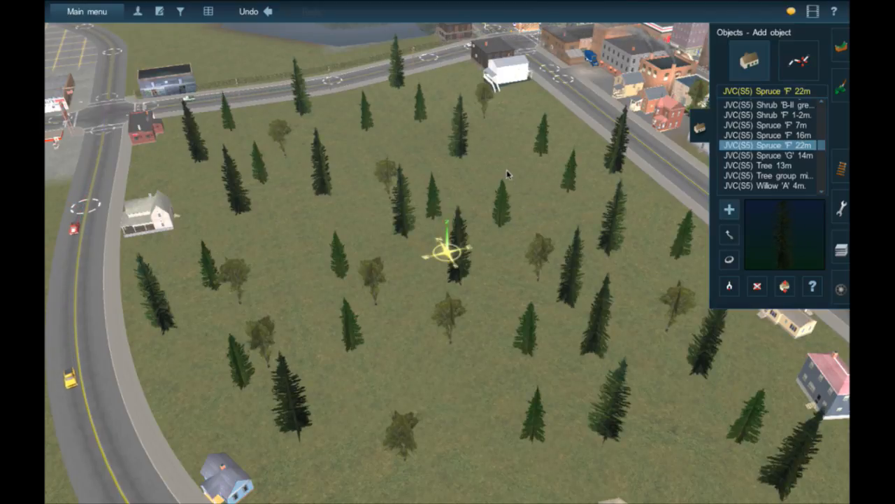
left_click(588, 369)
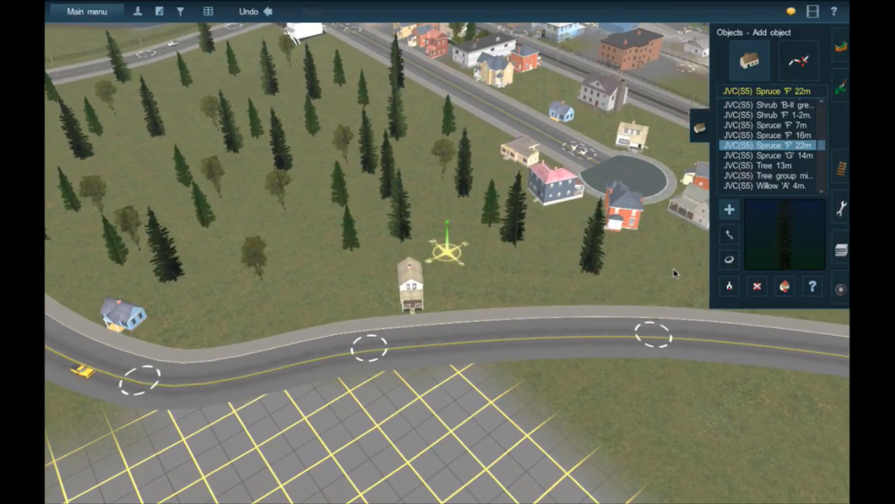
right_click_drag(673, 273, 554, 176)
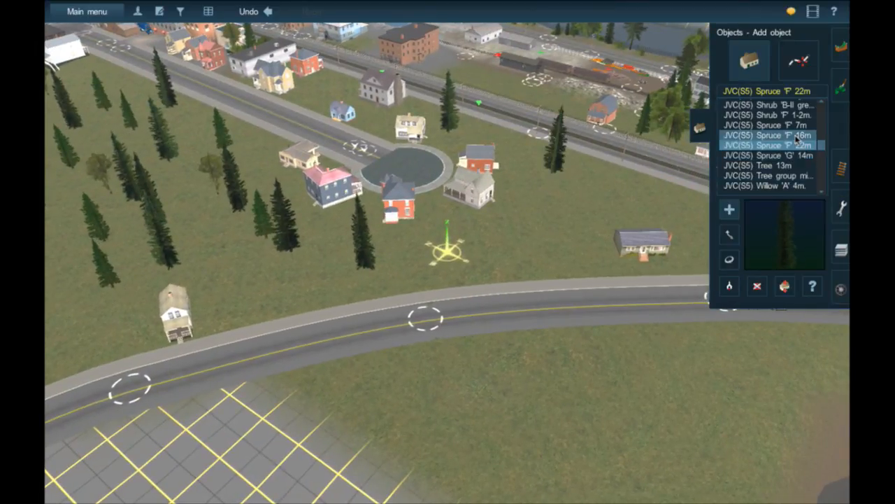
Place JVC(S5) Spruce 'F' 16m trees between the field's existing trees and on the grass across the curved road.
left_click(767, 135)
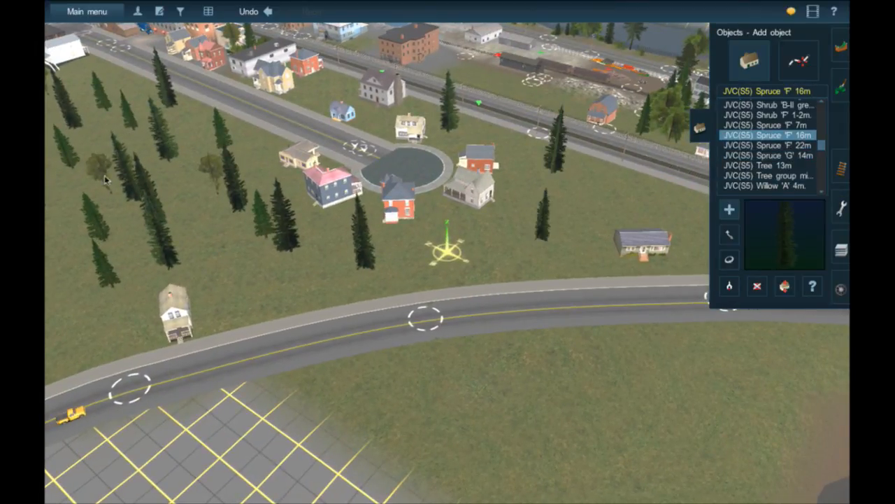
right_click_drag(111, 178, 305, 220)
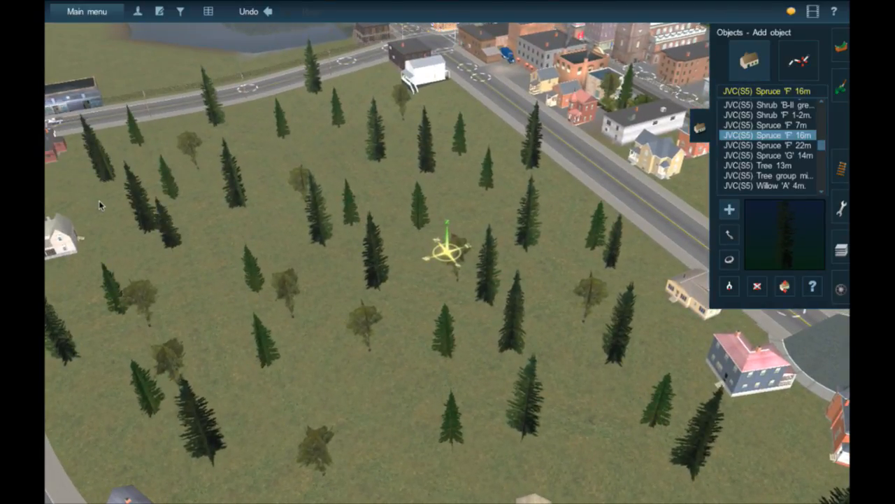
right_click_drag(99, 200, 463, 223)
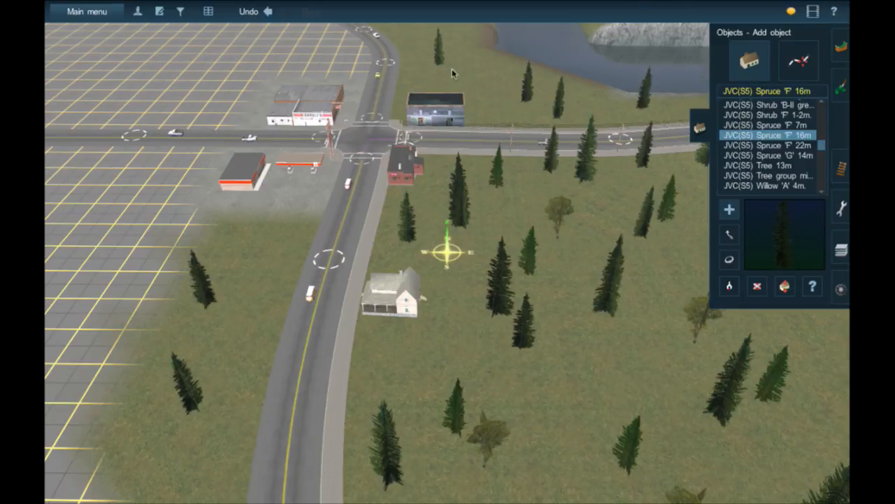
Add more Spruce 'F' 16m trees on the grassy riverbank behind the flat-roofed building at the crossroads.
left_click(462, 37)
left_click(414, 78)
right_click(421, 59)
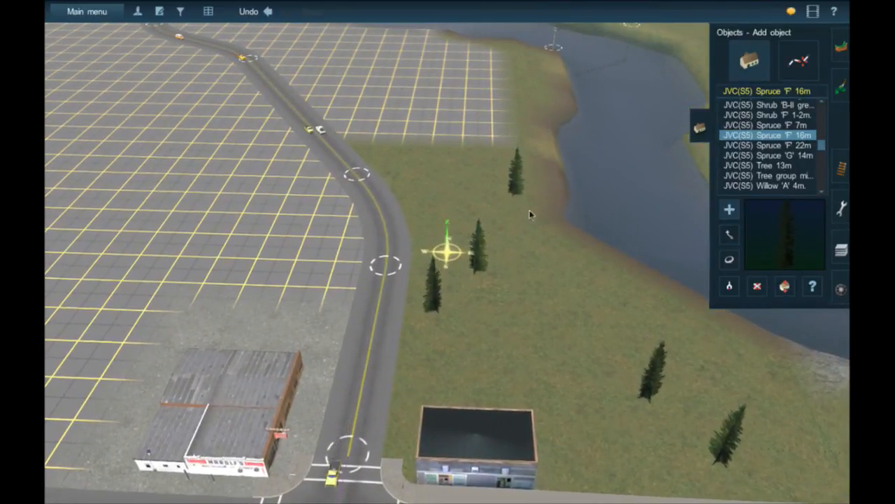
right_click(615, 378)
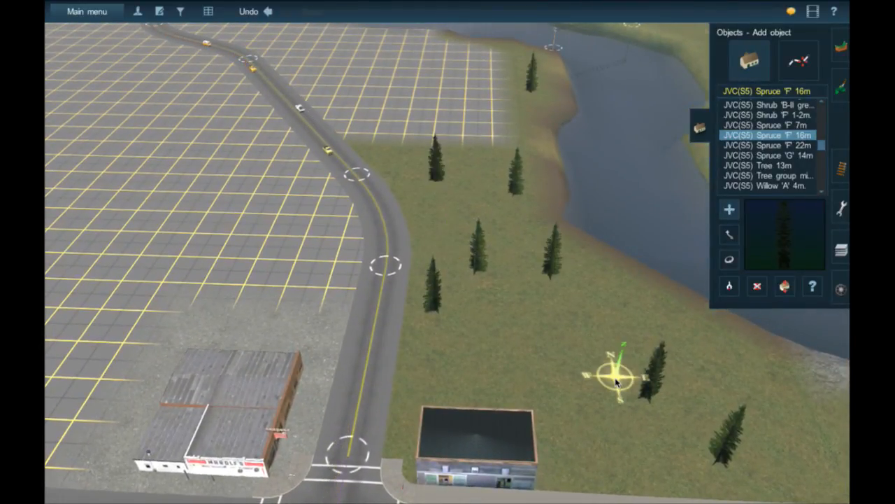
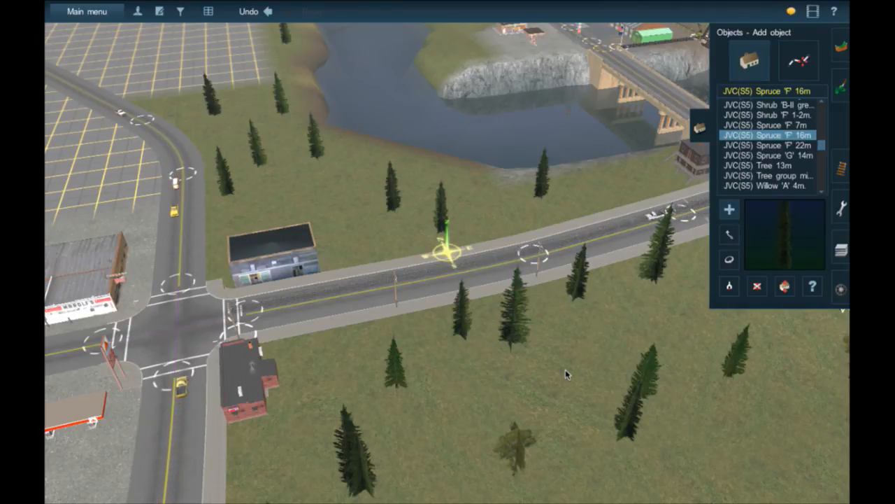
Scatter small JVC(S5) Spruce 'F' 7m trees through the field, near the crossroads, the white house and the curved road.
right_click(590, 331)
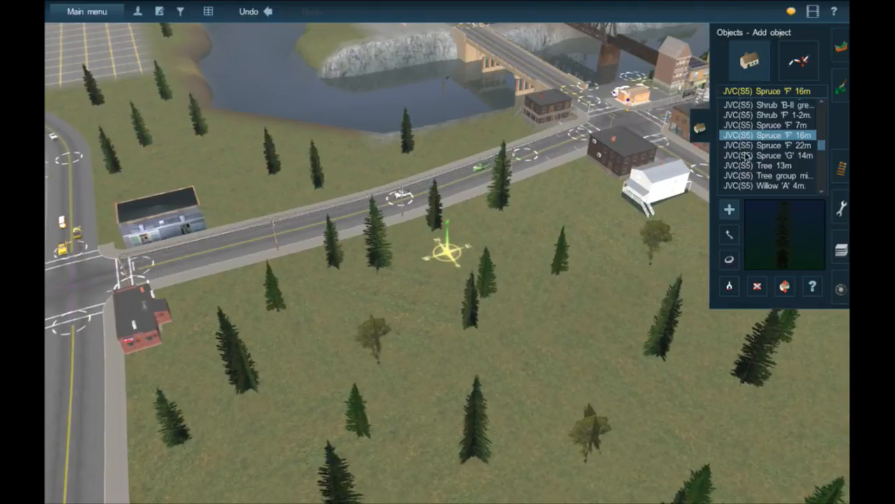
left_click(769, 124)
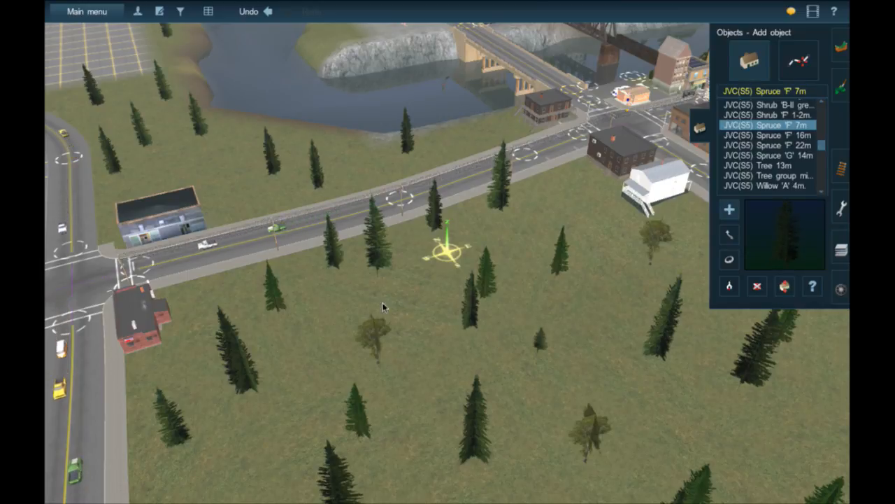
left_click(297, 397)
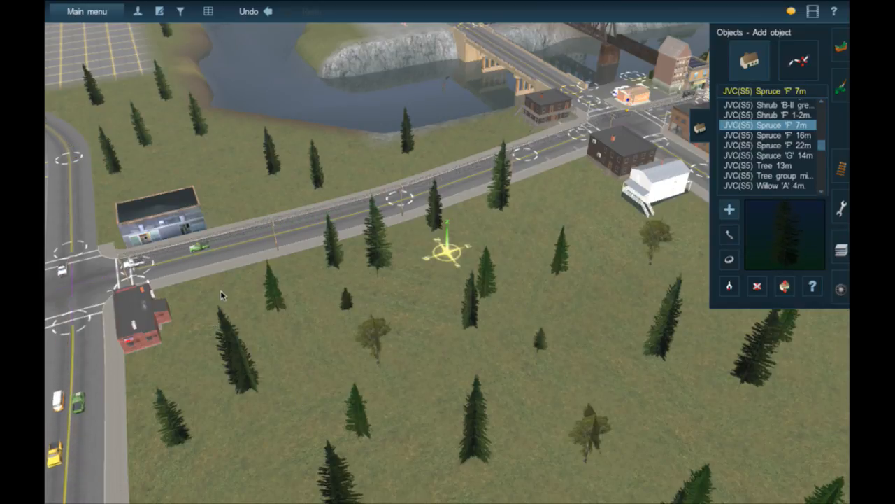
right_click(239, 423)
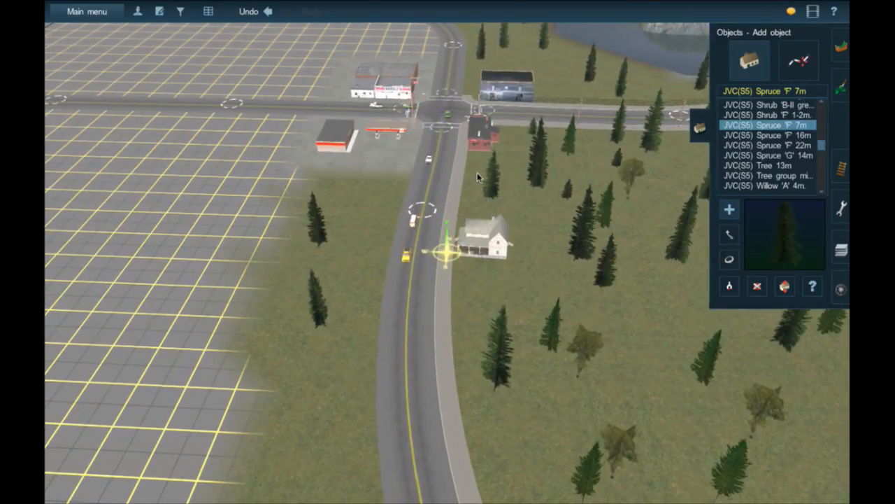
left_click(476, 173)
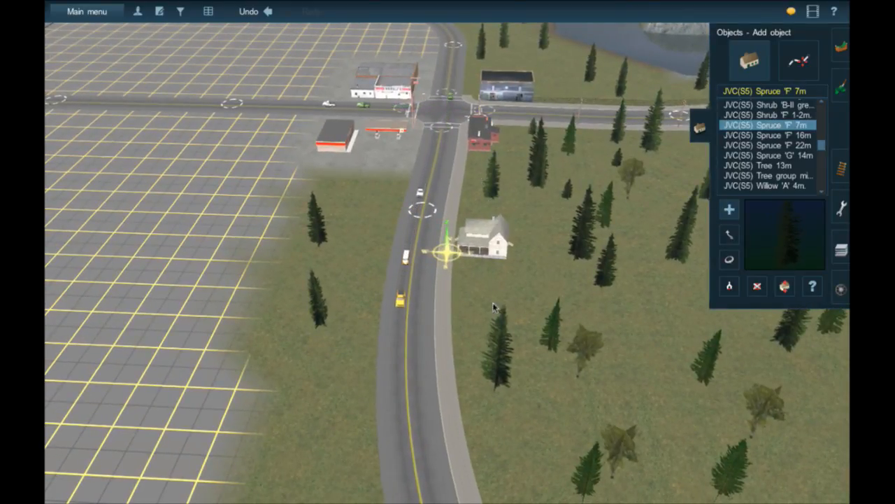
left_click(464, 346)
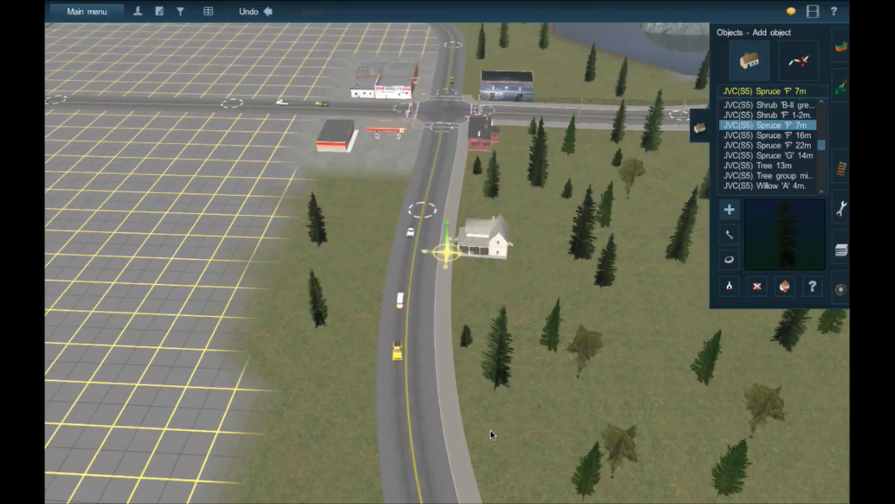
right_click(687, 418)
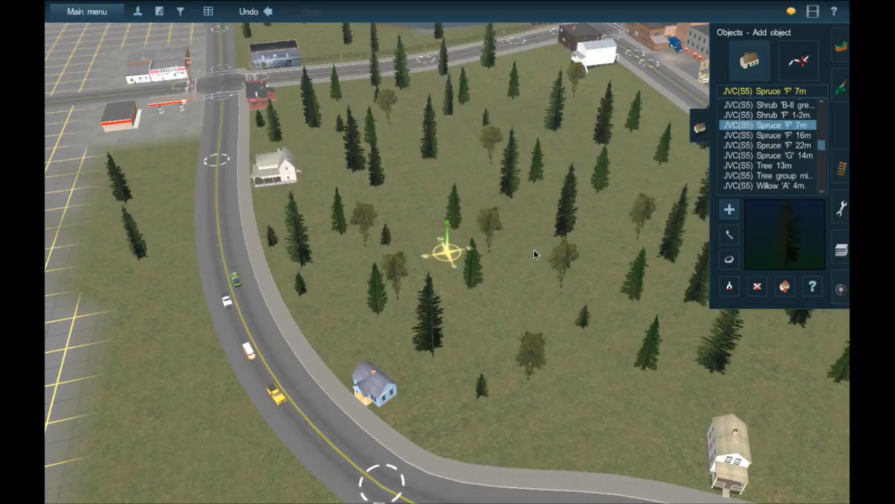
right_click(558, 296)
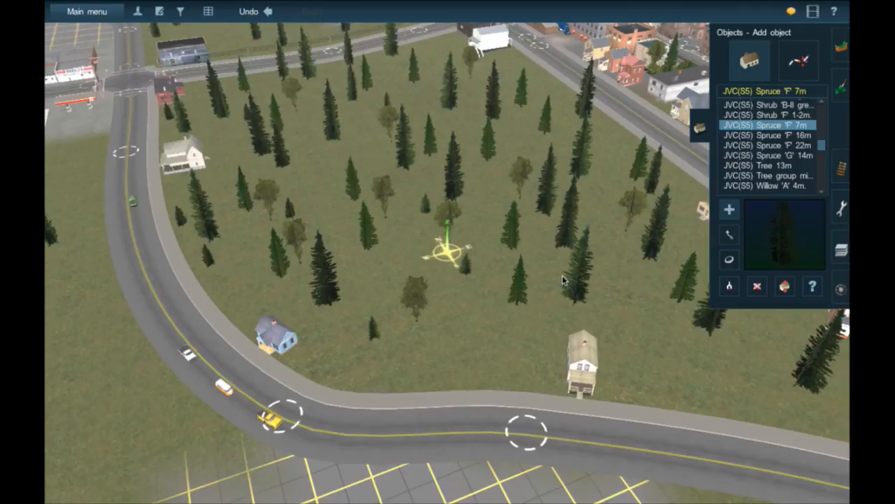
right_click(566, 271)
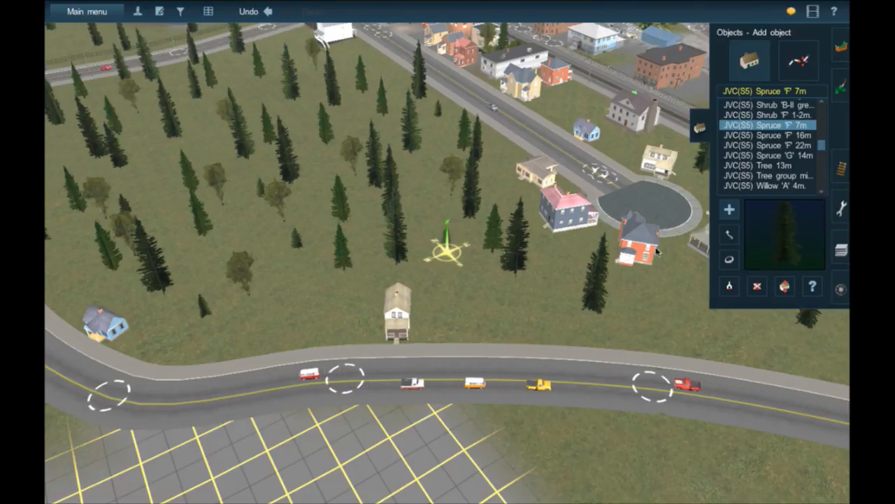
Place four Spruce 'F' 7m trees on the grass strip between the railway and the freight yard siding.
right_click_drag(571, 219, 400, 172)
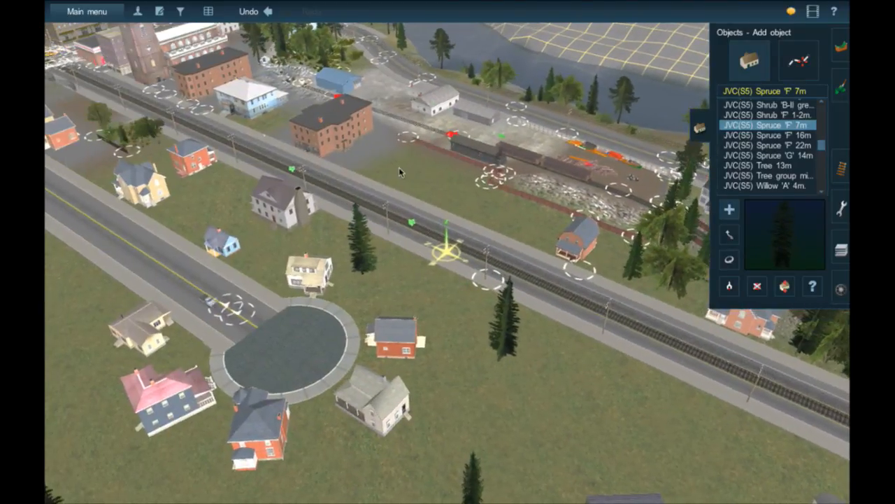
left_click(435, 169)
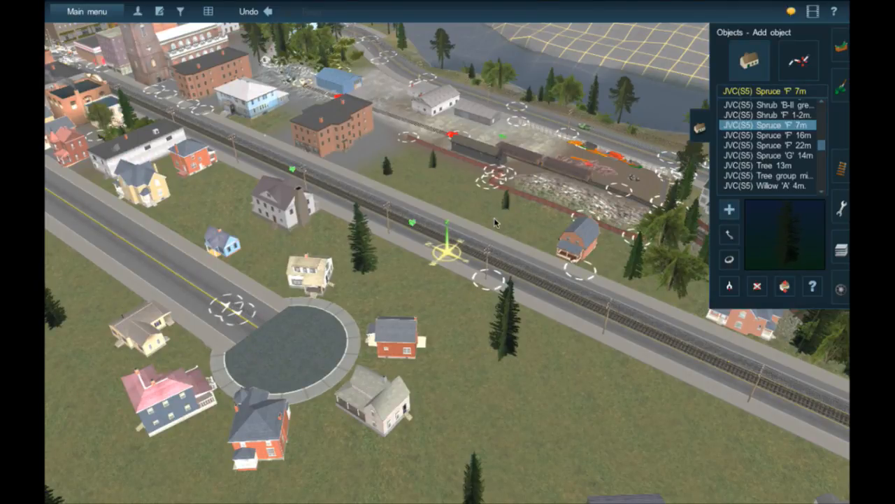
left_click(457, 209)
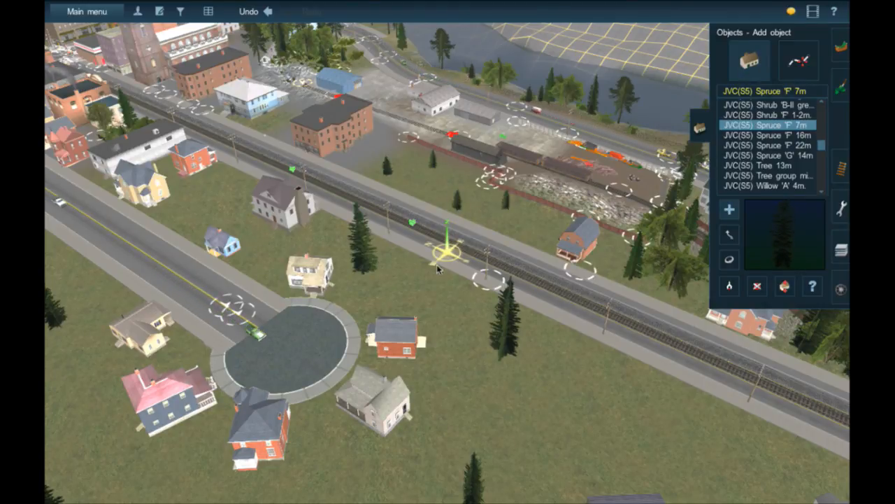
Place Spruce 'F' 7m trees on the grass along the outer side of the curved road, opposite the field.
right_click_drag(296, 305, 246, 204)
key("Left")
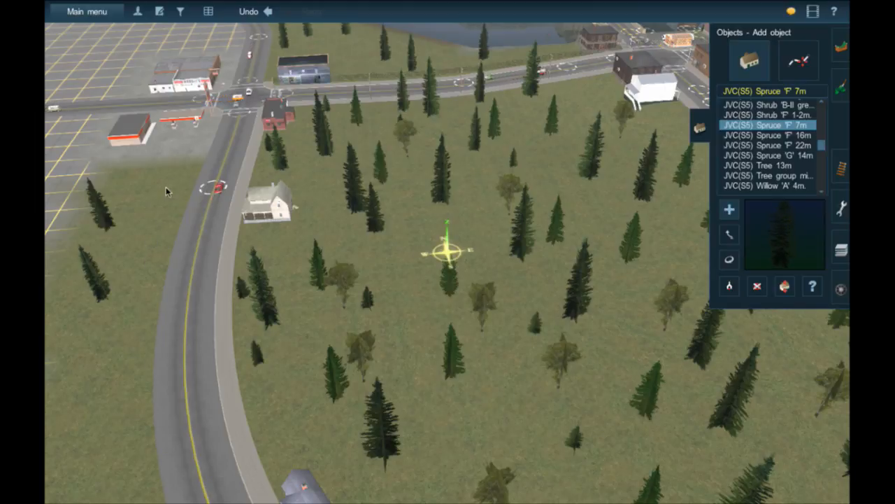
middle_click(140, 445)
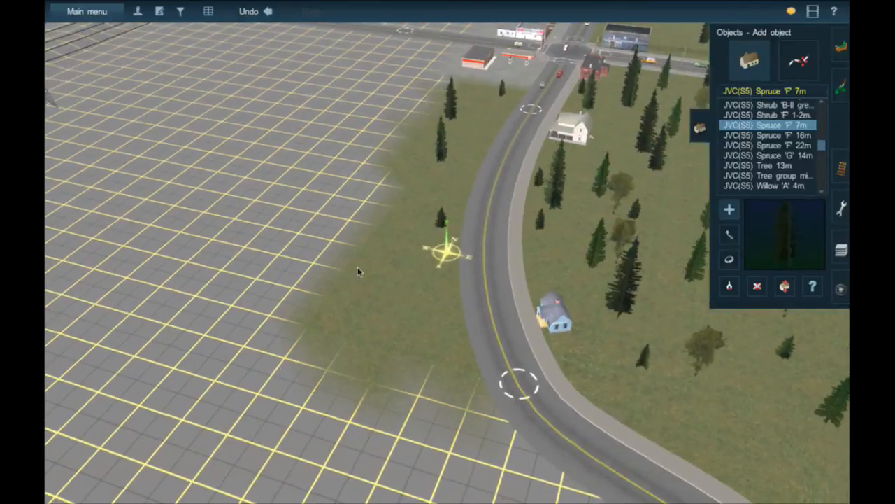
left_click(338, 310)
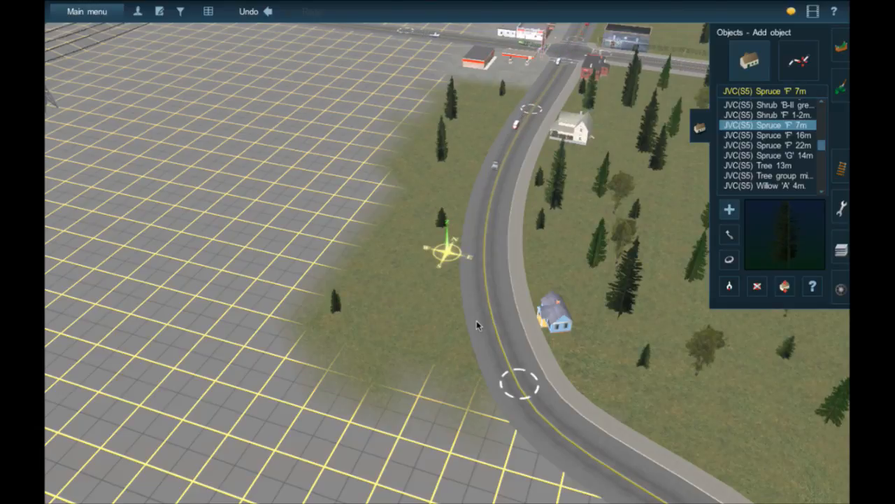
Add small Spruce 'F' 7m trees in the grass around the lone farmhouse beside the curved road.
right_click(652, 351)
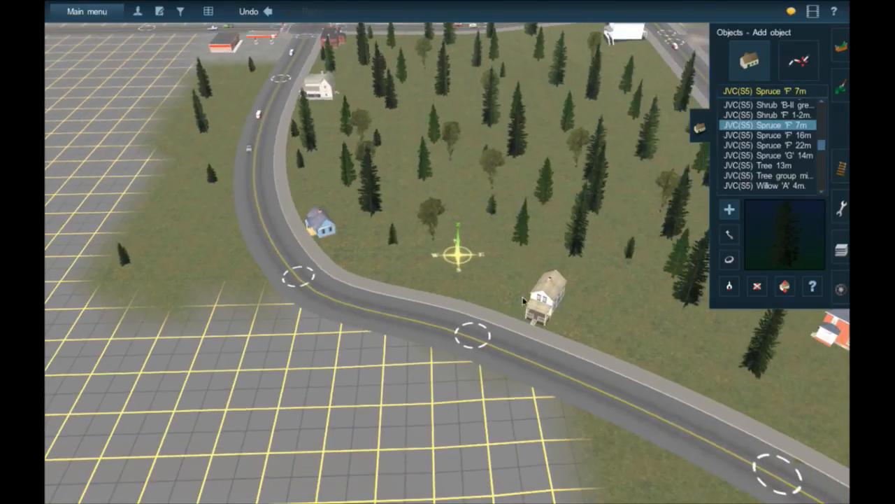
left_click(630, 320)
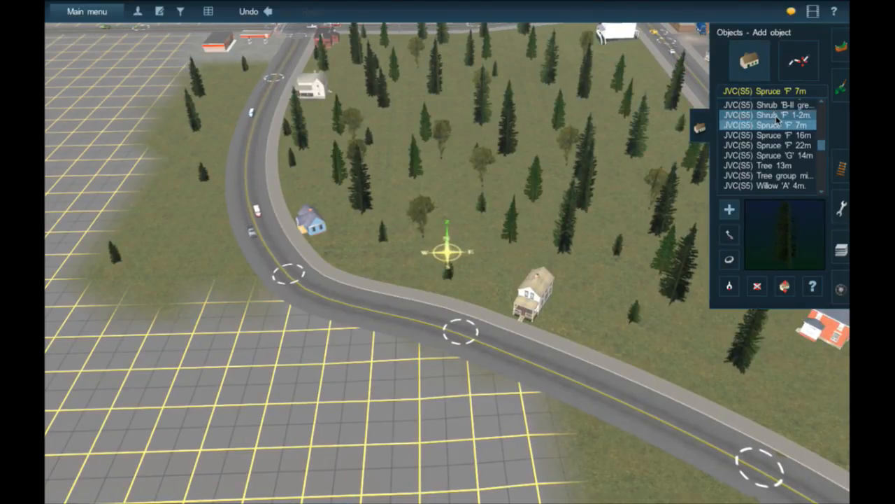
Place JVC(S5) Pine 'A' 17m trees among the spruces in the middle of the field.
scroll(776, 143, "up", 2)
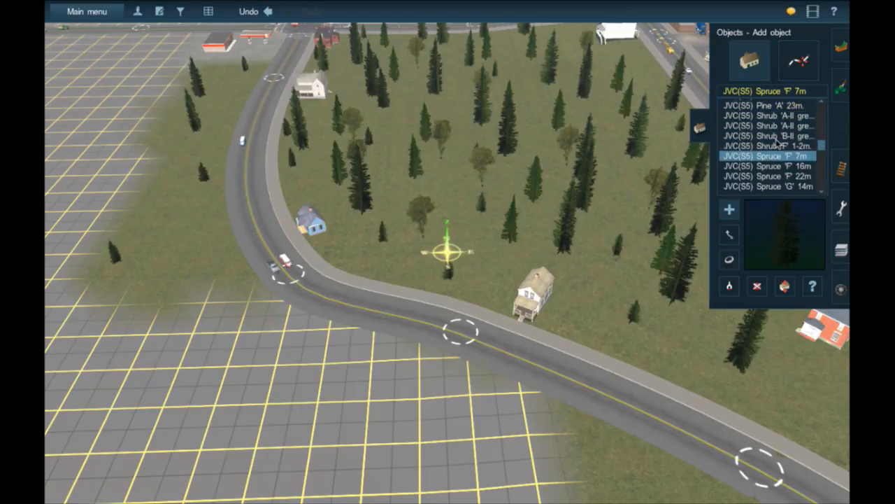
scroll(776, 143, "down", 5)
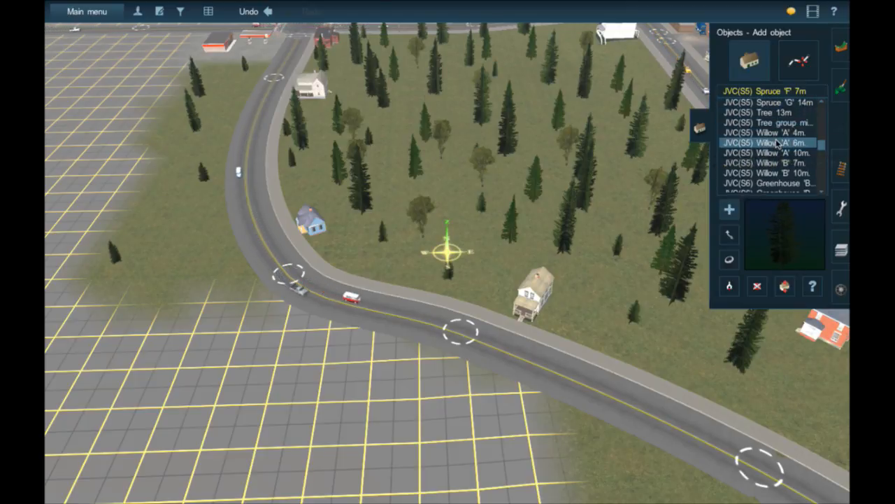
scroll(776, 144, "up", 6)
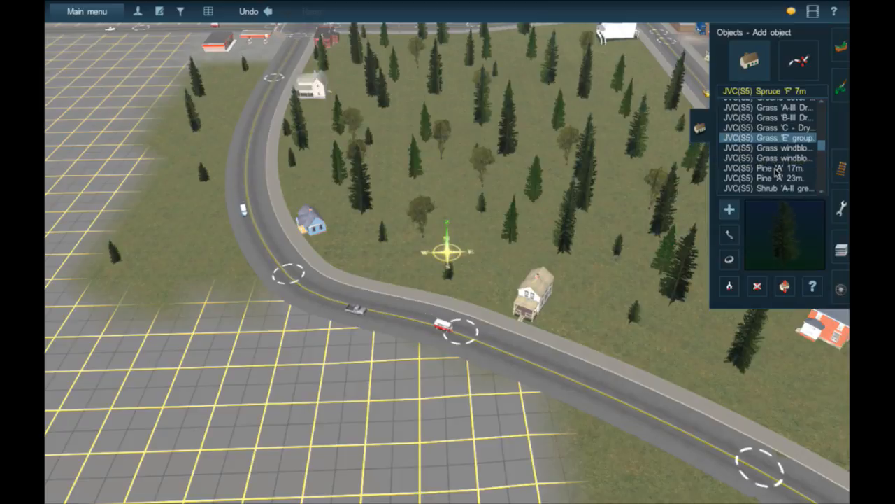
left_click(765, 167)
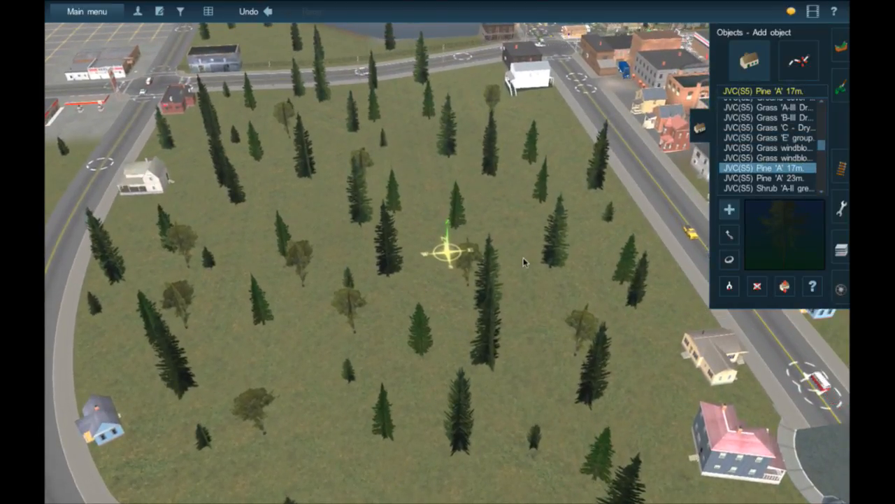
left_click(424, 189)
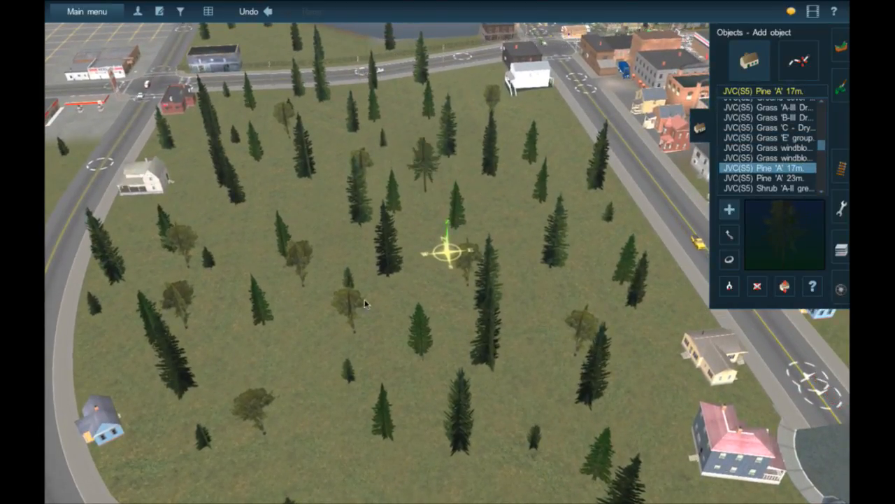
left_click(316, 228)
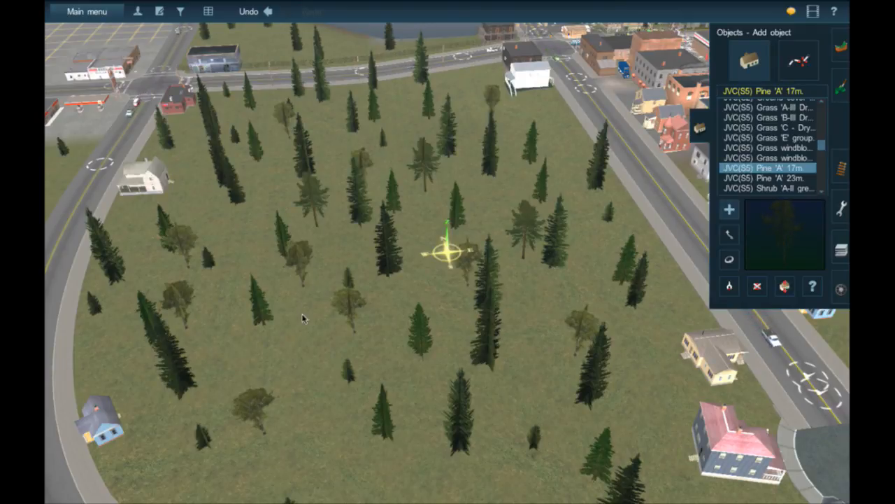
left_click(295, 320)
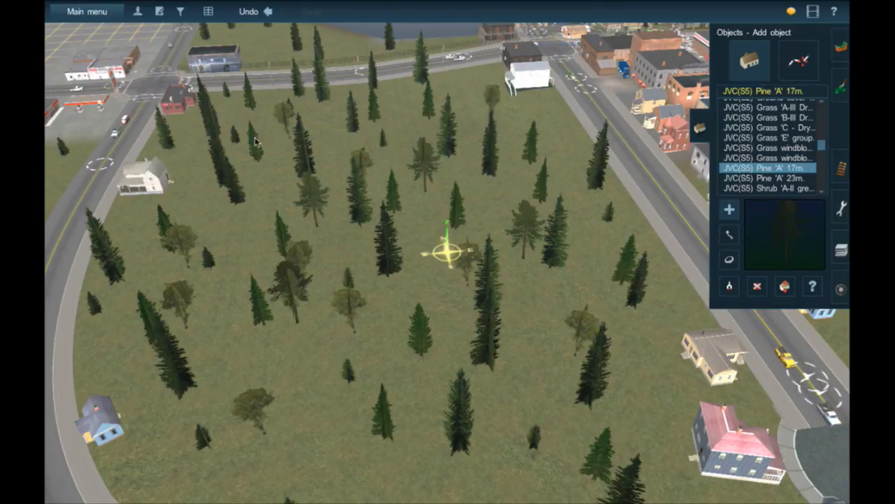
Add Pine 'A' 17m trees near the white house, along the field's crossroads edge and beside the straight street.
left_click(235, 226)
left_click(263, 117)
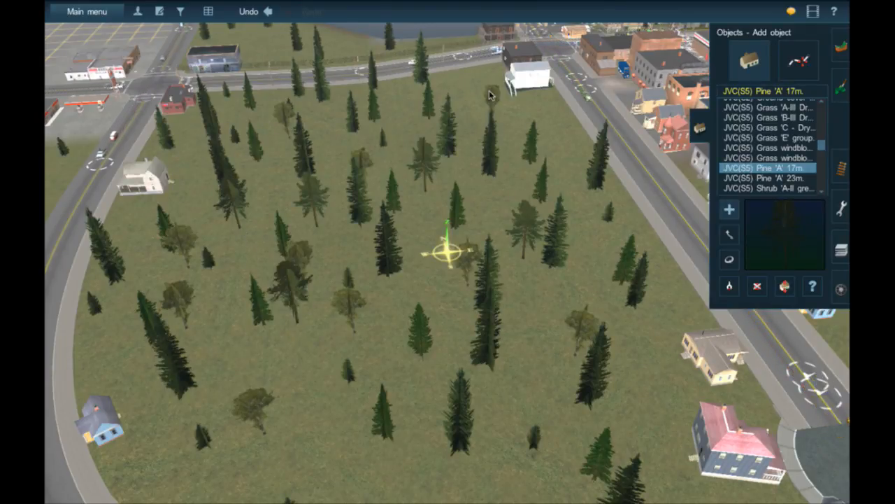
left_click(458, 91)
left_click(561, 126)
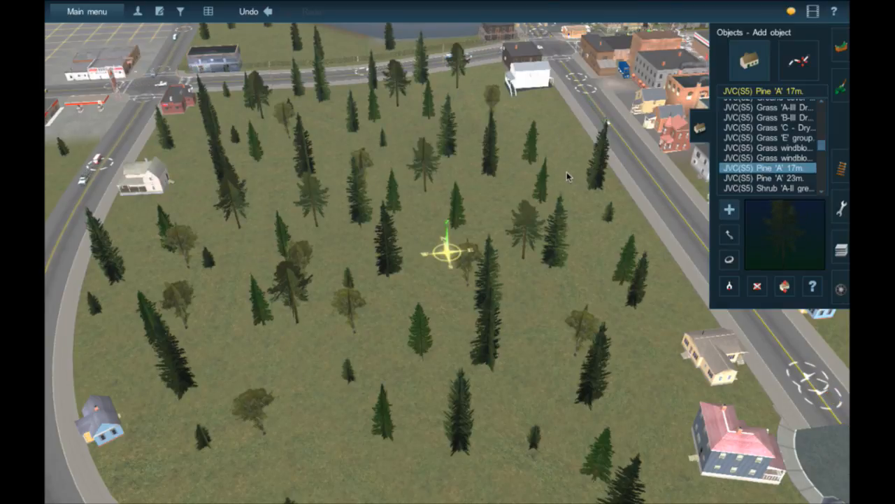
Scatter more Pine 'A' 17m trees through the near part of the field, towards the small blue house at the bend.
left_click(545, 333)
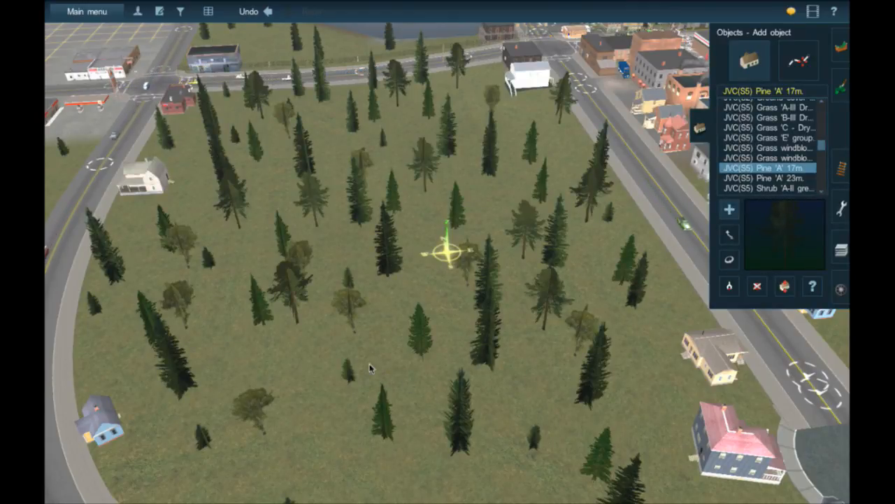
left_click(404, 377)
left_click(282, 347)
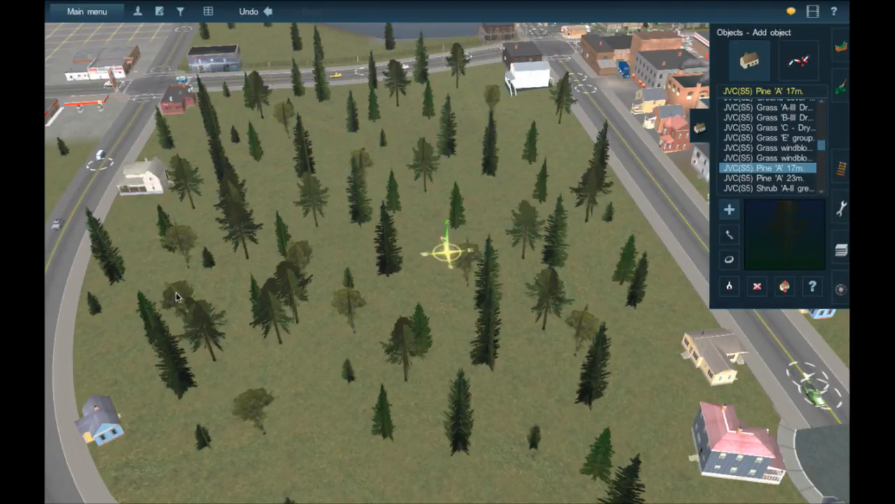
right_click(294, 408)
right_click(319, 336)
right_click(537, 199)
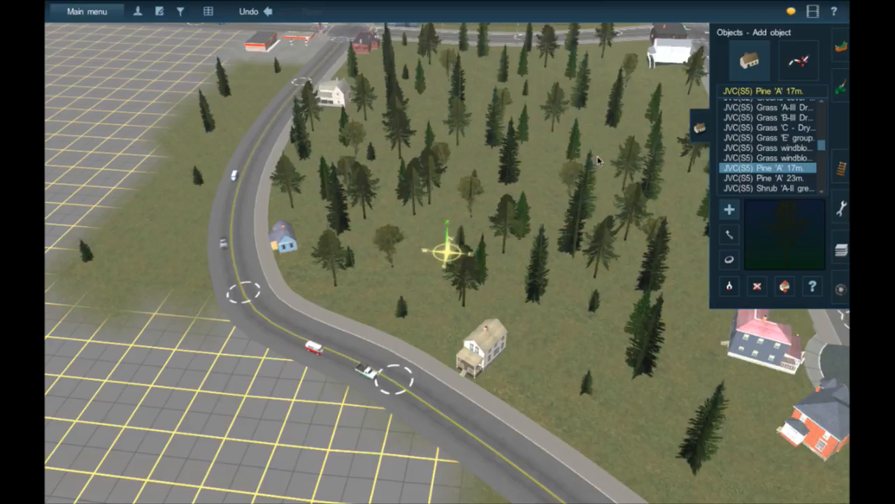
Place Pine 'A' 17m trees on both sides of the curved road near the cul-de-sac, mostly on the outer grass.
right_click(676, 320)
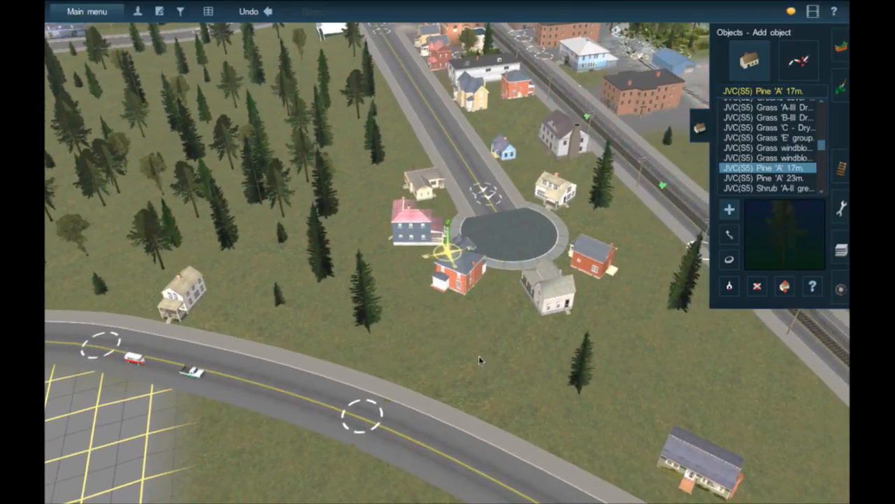
left_click(286, 452)
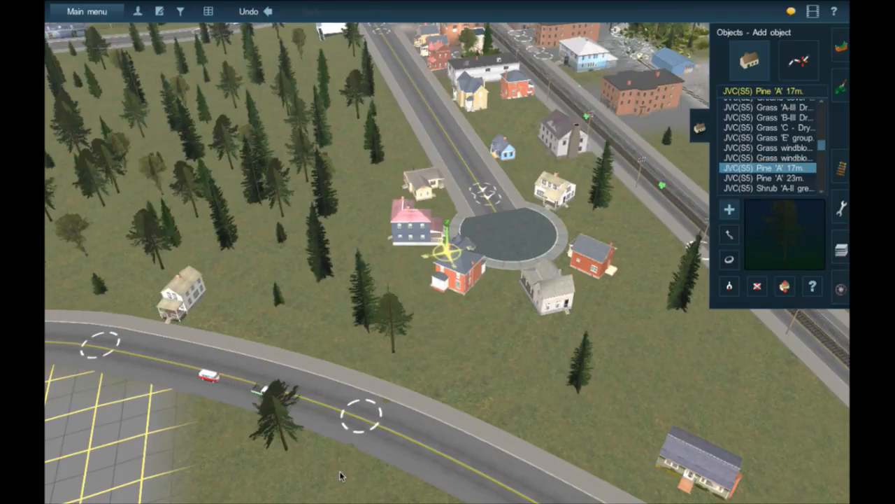
right_click(330, 473)
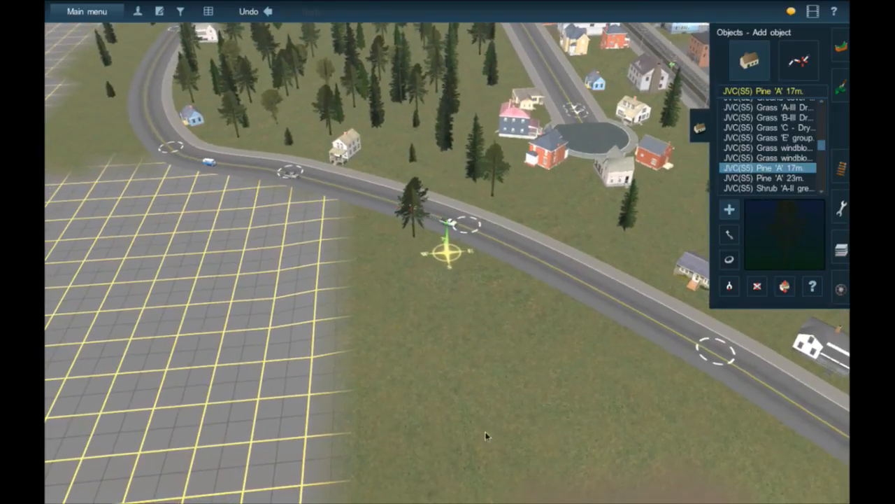
left_click(418, 455)
left_click(603, 447)
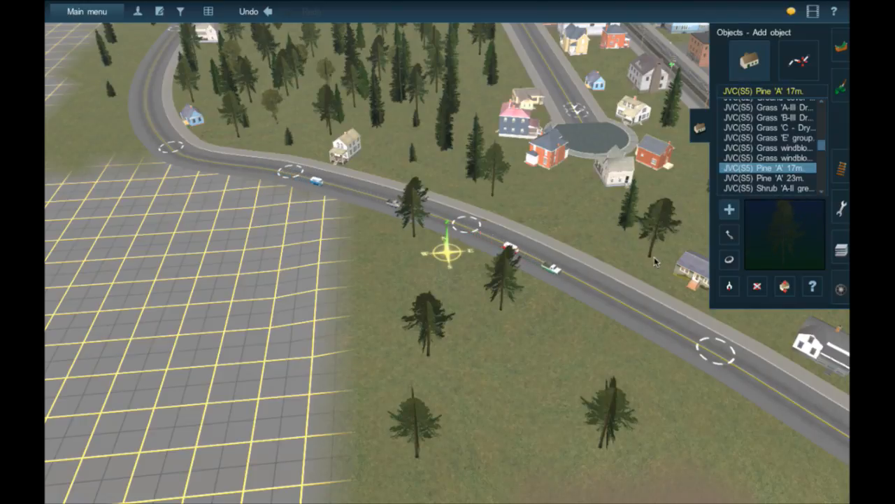
Place Pine 'A' 17m trees around the houses near the cul-de-sac and on the grass on both sides of the railway.
left_click(651, 253)
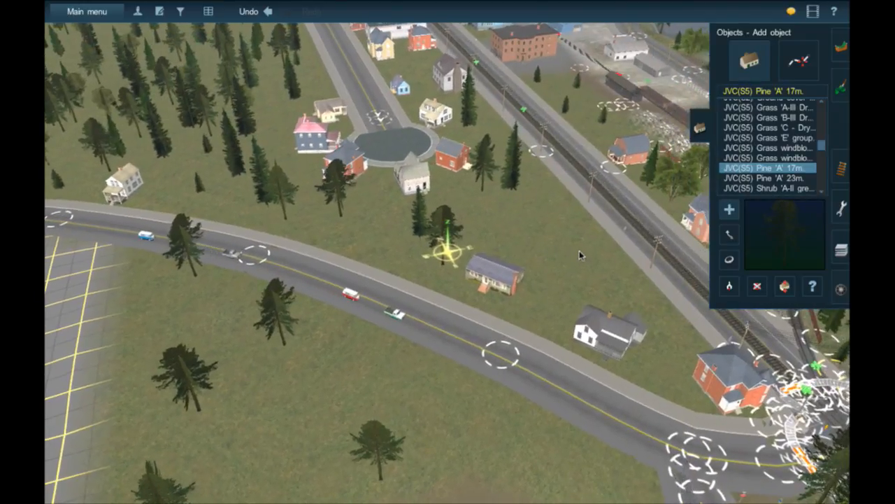
left_click(581, 252)
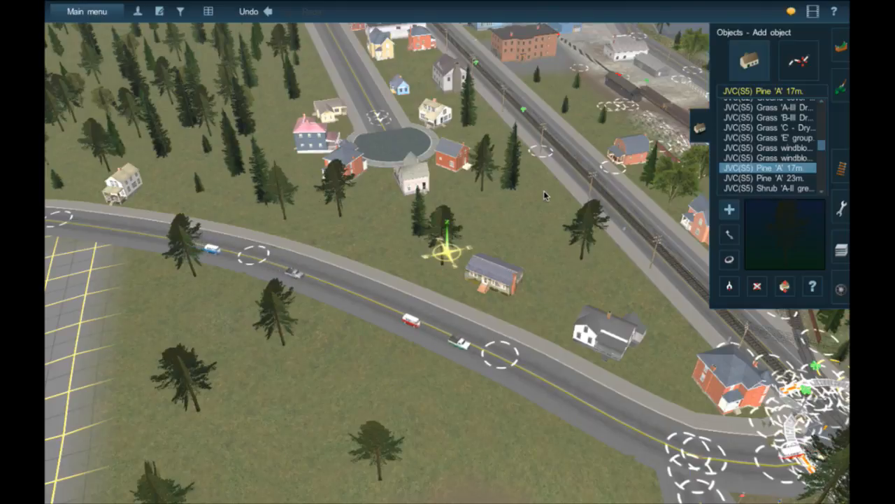
left_click(543, 190)
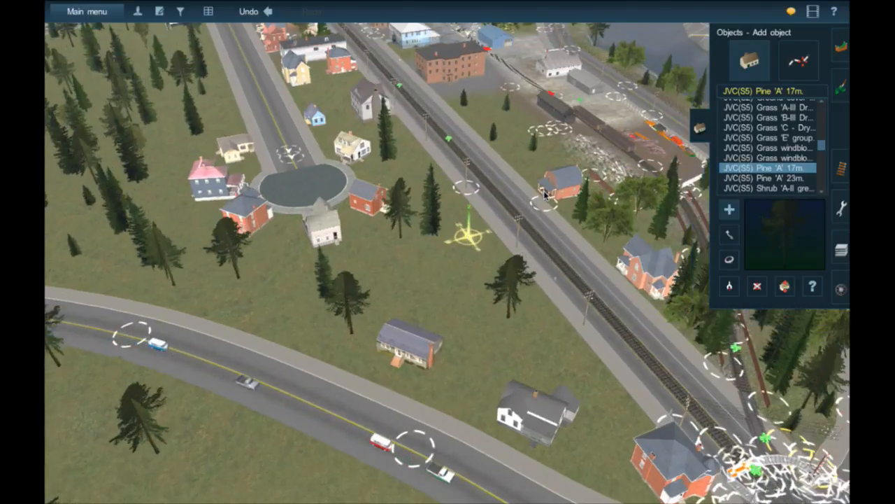
left_click(392, 181)
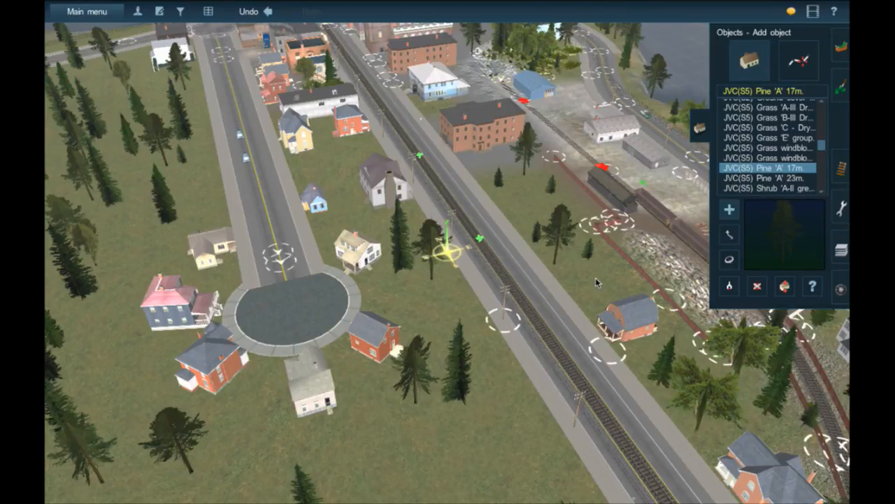
left_click(596, 279)
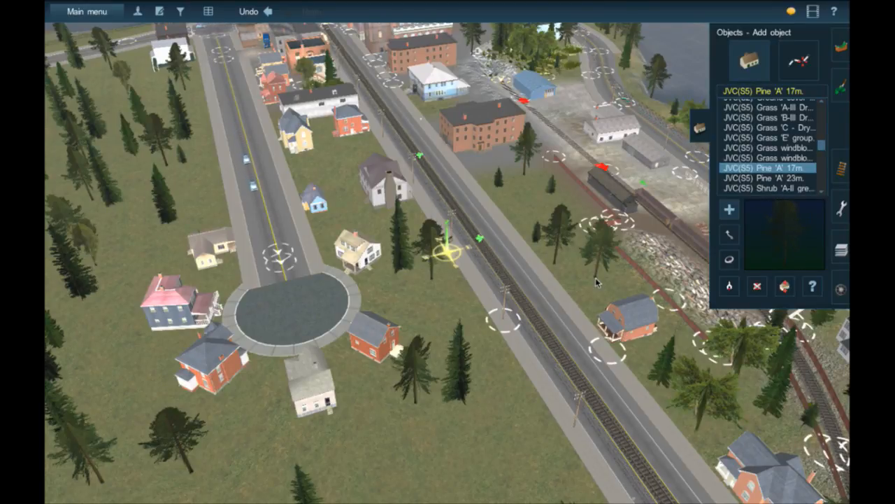
Scatter tall JVC(S5) Pine 'A' 23m trees through the field between the curved road and the cul-de-sac street.
left_click(772, 178)
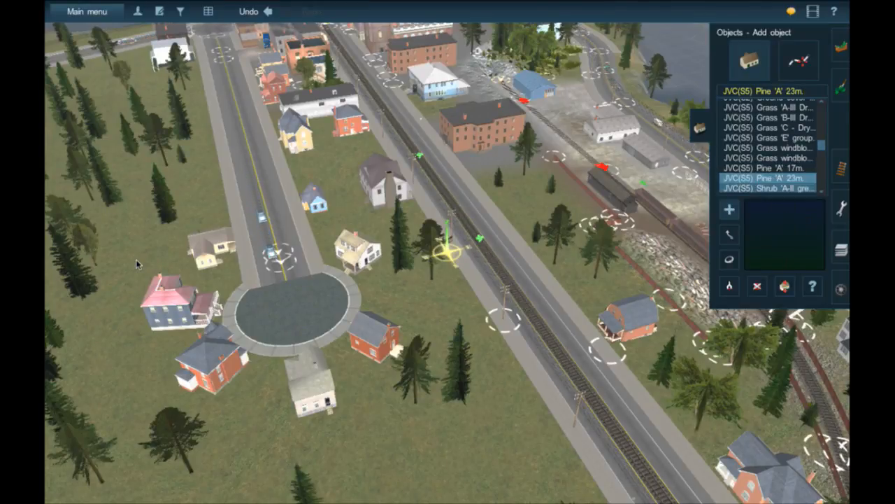
left_click(135, 261)
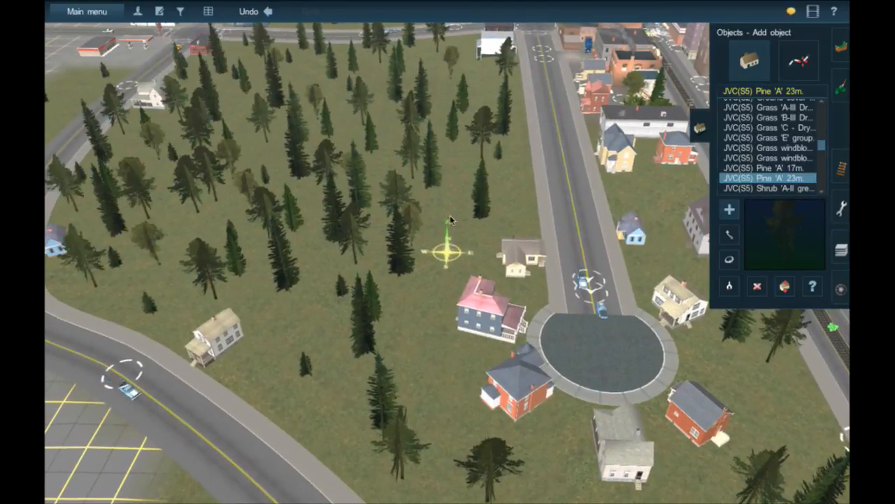
left_click(449, 202)
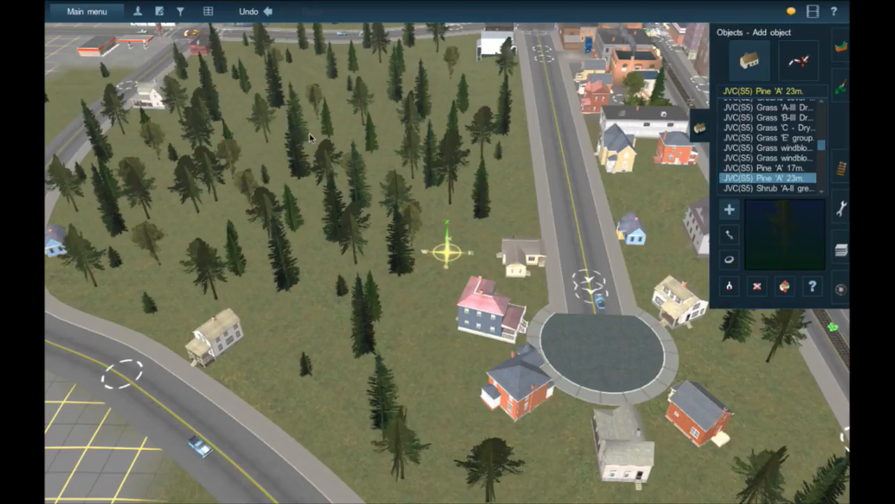
left_click(270, 155)
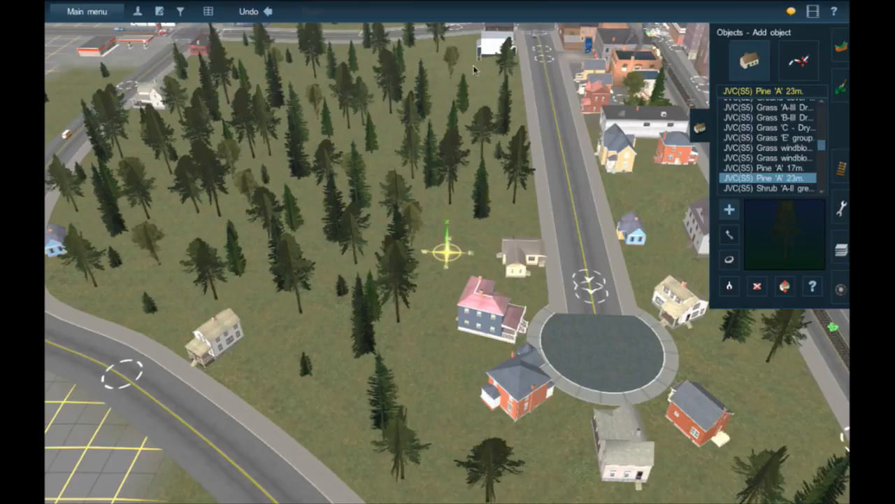
Choose JVC(S5) Tree 13m as the object to place.
scroll(421, 277, "down", 8)
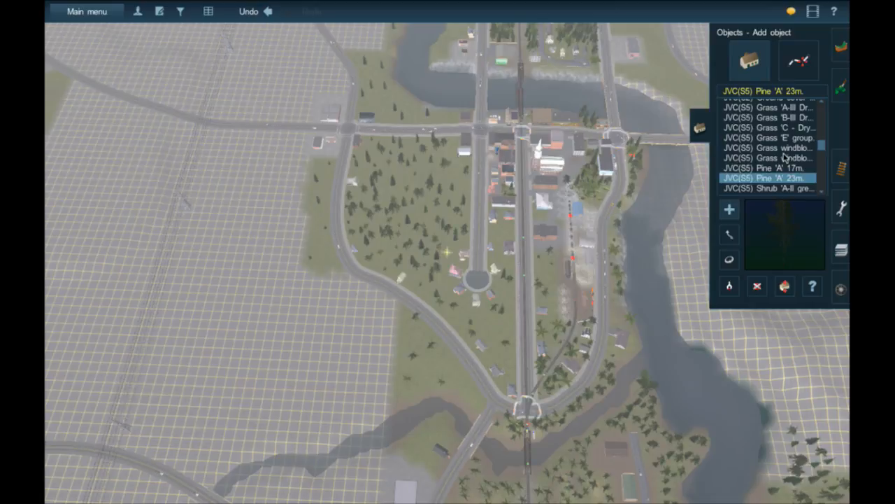
scroll(785, 158, "up", 5)
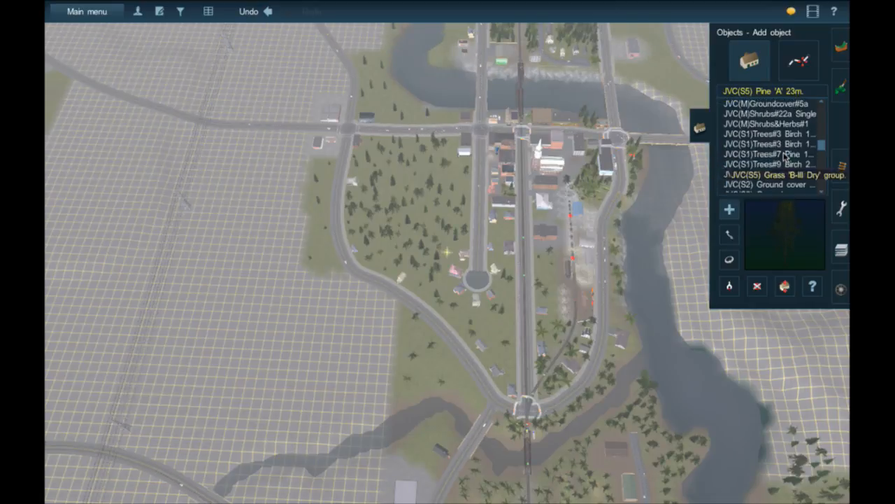
scroll(785, 158, "up", 5)
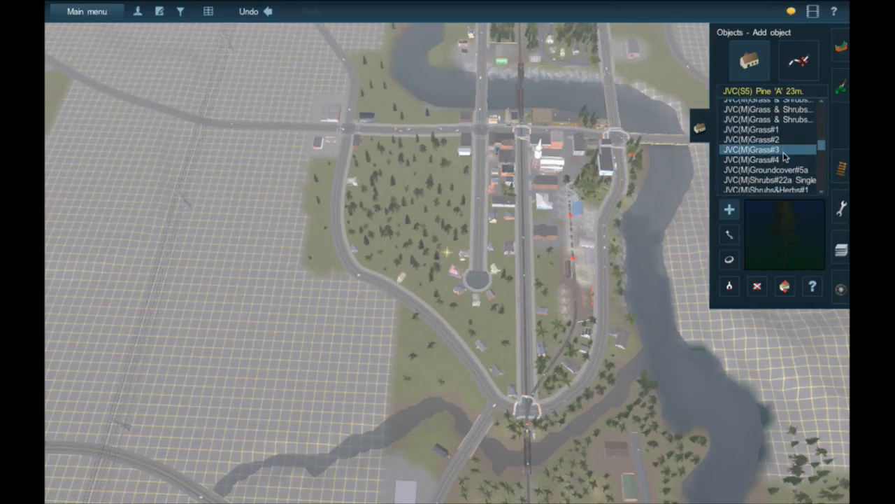
scroll(785, 158, "down", 5)
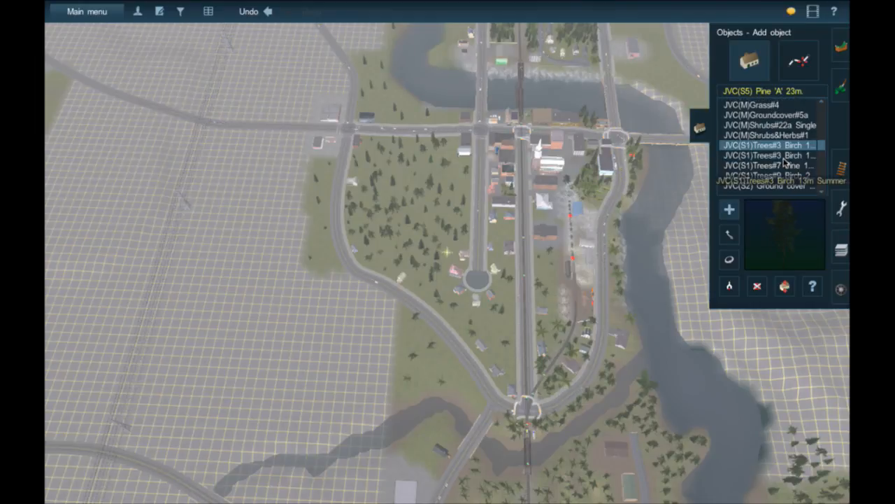
scroll(785, 159, "down", 6)
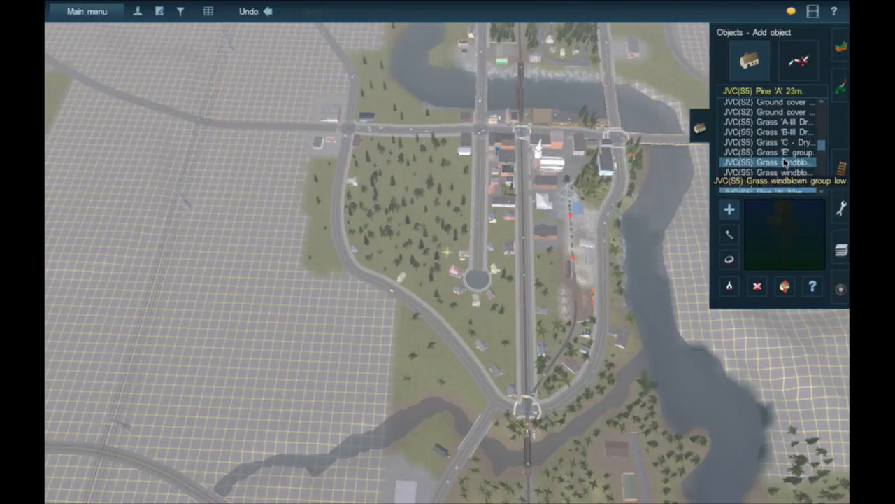
scroll(785, 161, "down", 5)
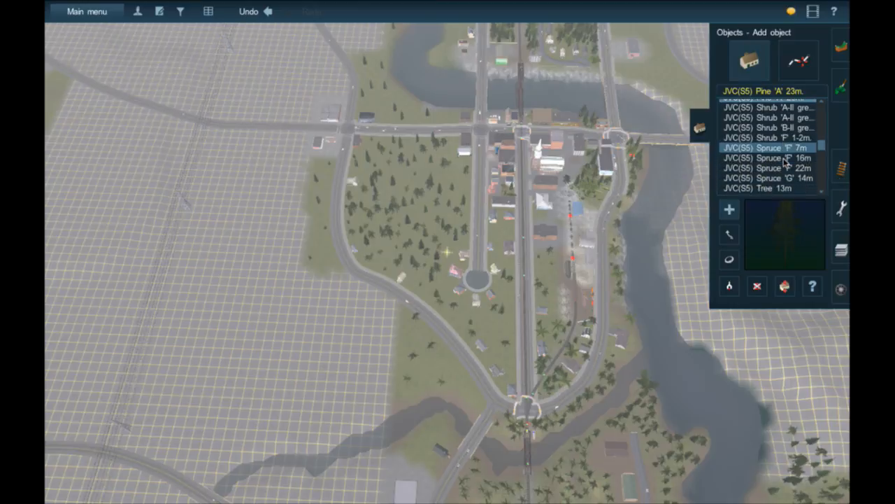
scroll(785, 161, "down", 5)
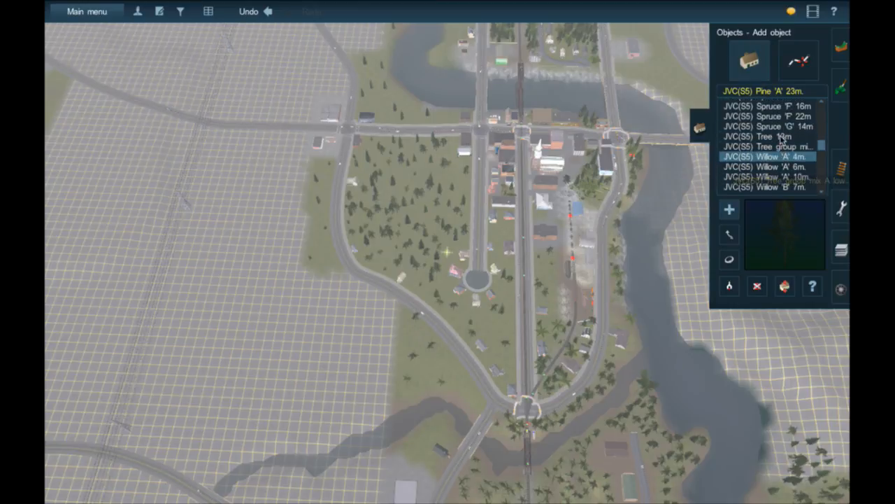
left_click(773, 137)
Scatter JVC(S5) Tree 13m trees among the pines and spruces in the middle of the field beside the cul-de-sac street.
scroll(429, 255, "up", 8)
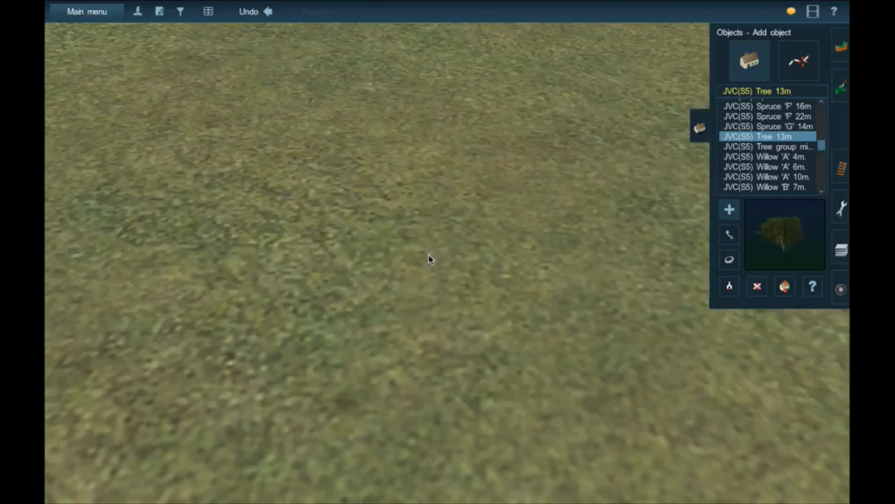
scroll(429, 255, "down", 3)
scroll(430, 253, "down", 4)
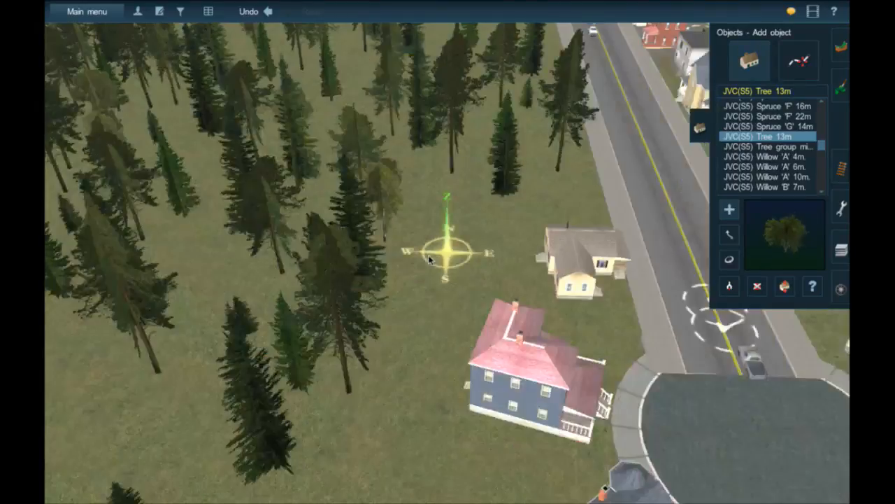
scroll(434, 238, "down", 4)
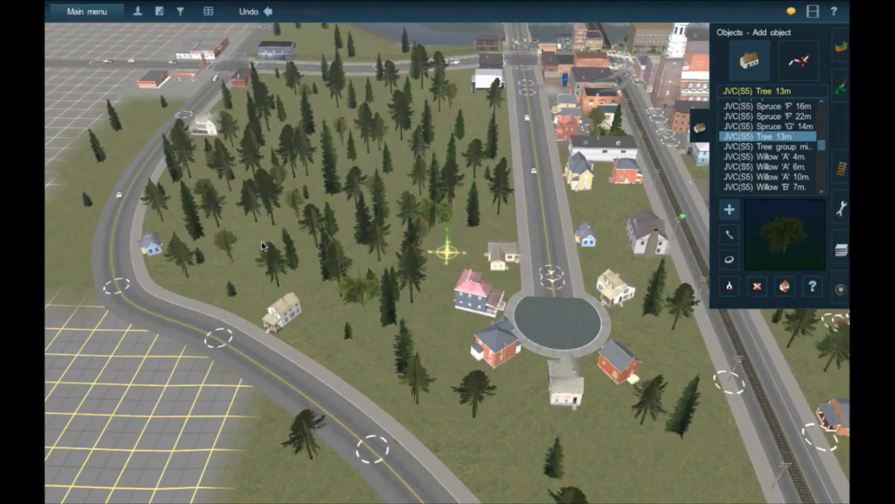
left_click(312, 189)
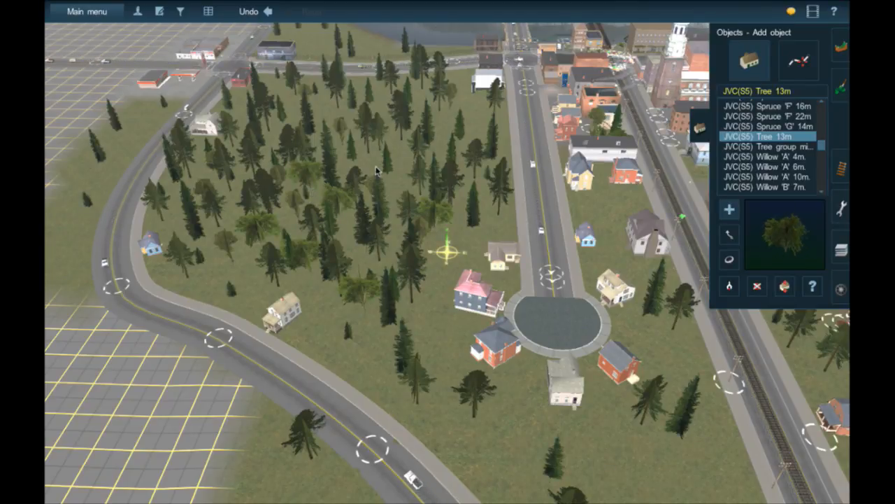
left_click(396, 187)
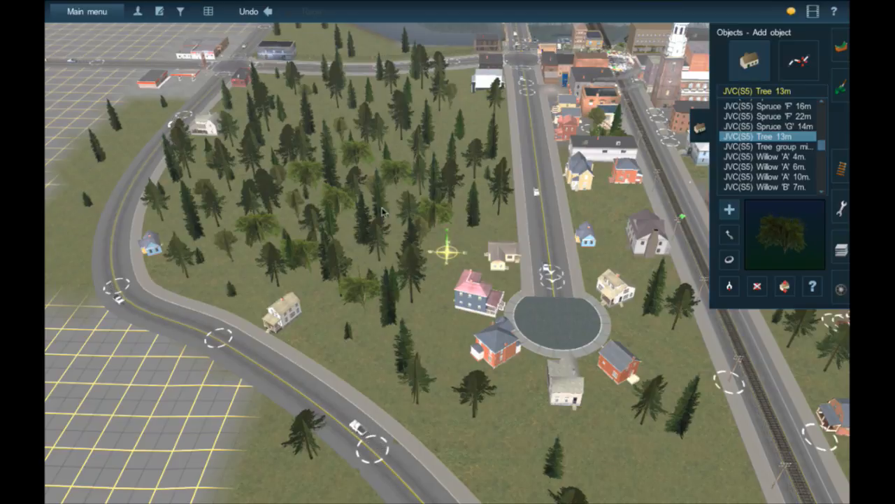
left_click(354, 255)
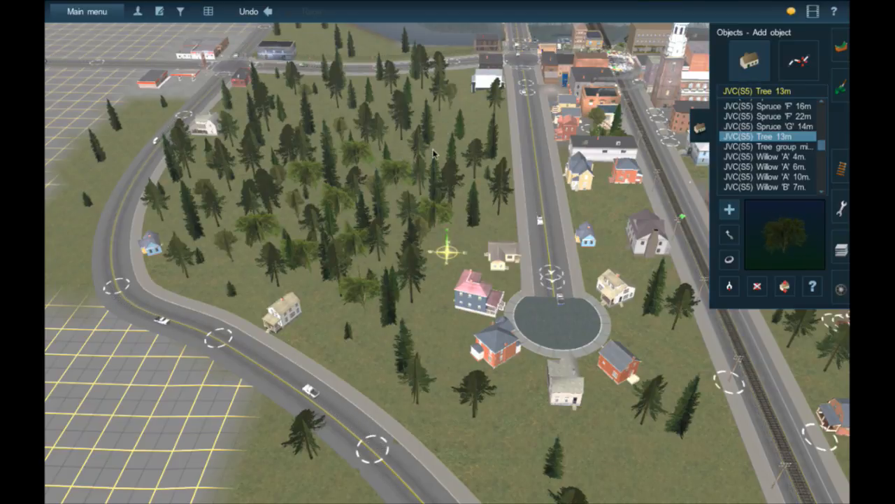
left_click(444, 133)
Add Tree 13m trees around the small blue house at the bend and across the field towards the cul-de-sac street.
scroll(434, 154, "up", 4)
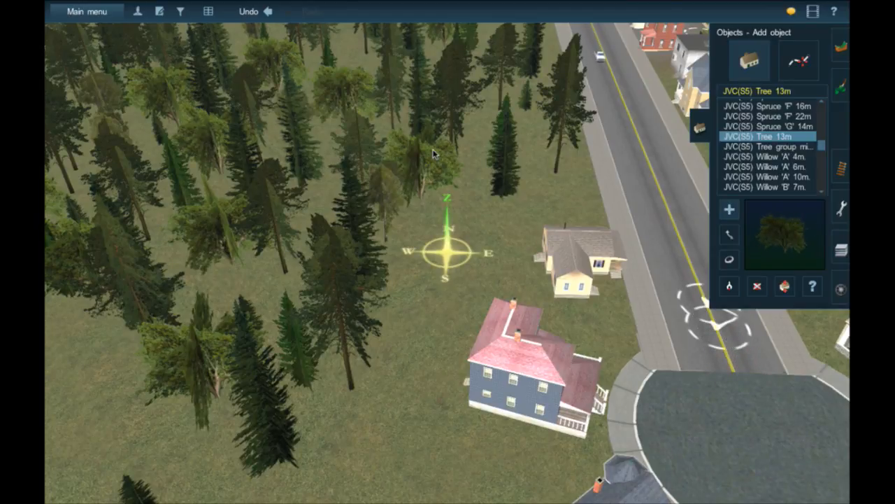
right_click(95, 408)
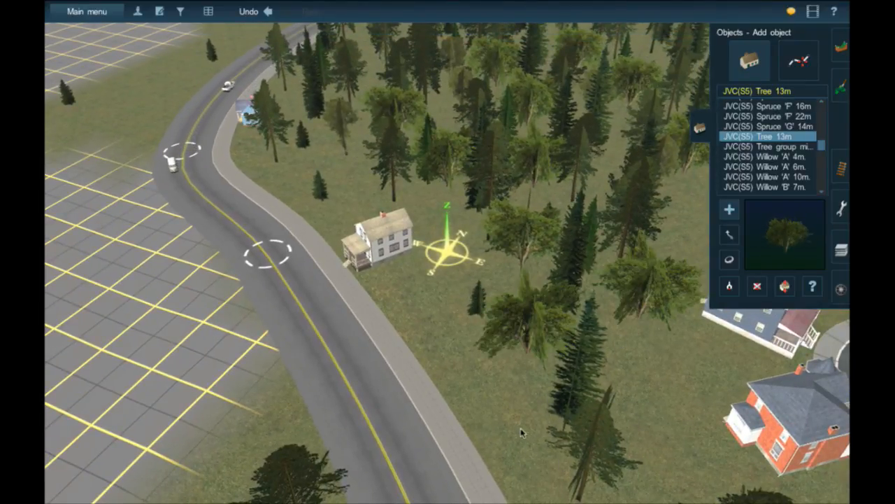
left_click(345, 166)
right_click(352, 164)
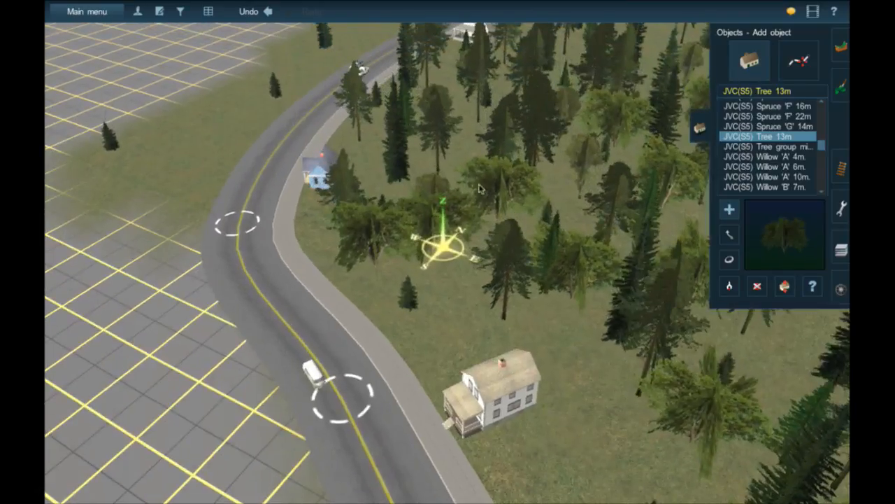
right_click(473, 171)
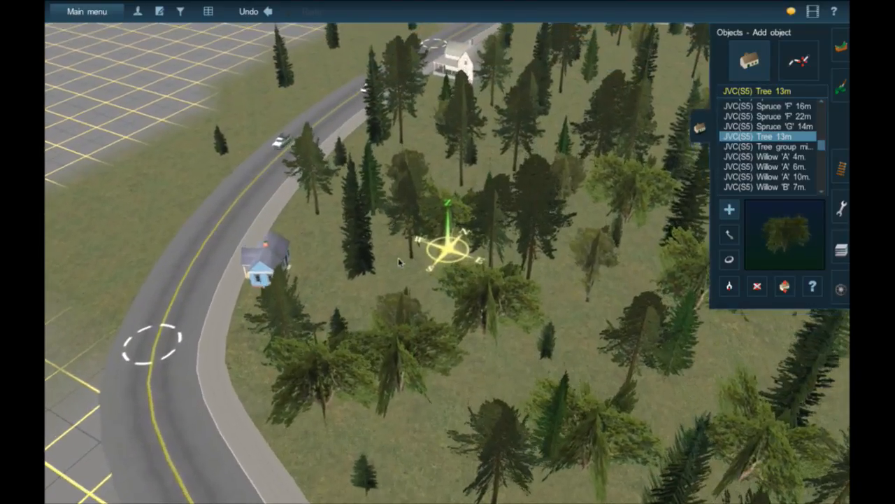
left_click(357, 158)
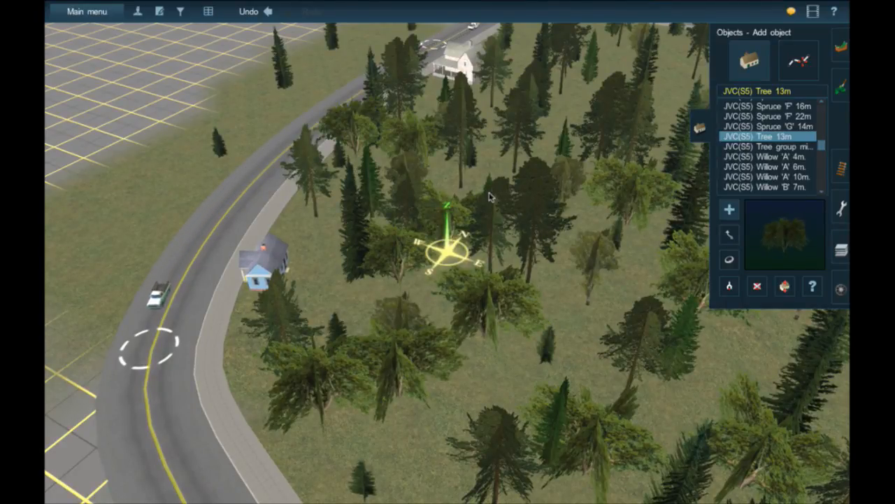
right_click_drag(490, 197, 434, 200)
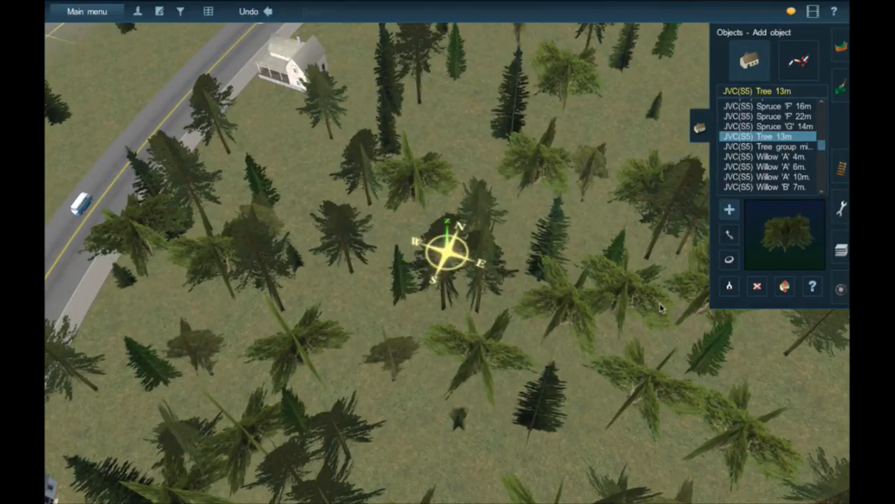
right_click_drag(633, 295, 355, 250)
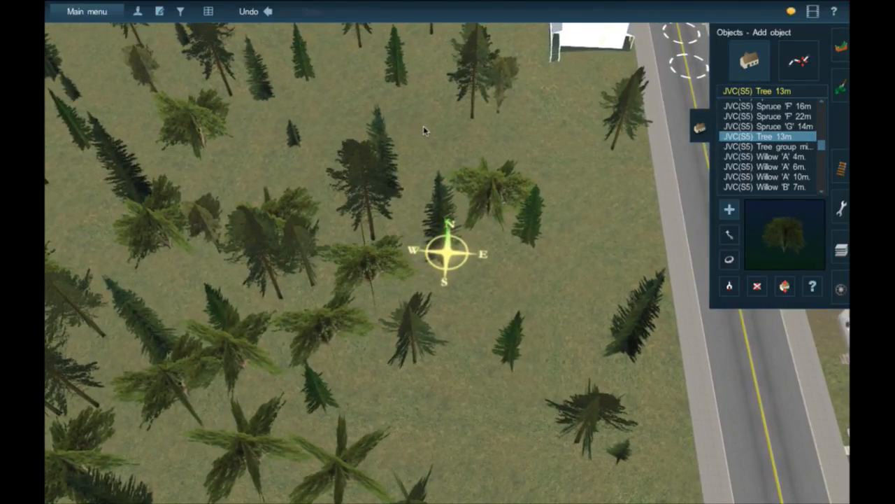
left_click(237, 158)
Place Tree 13m trees in the far end of the field, near the red brick building at the crossroads.
right_click_drag(237, 158, 433, 326)
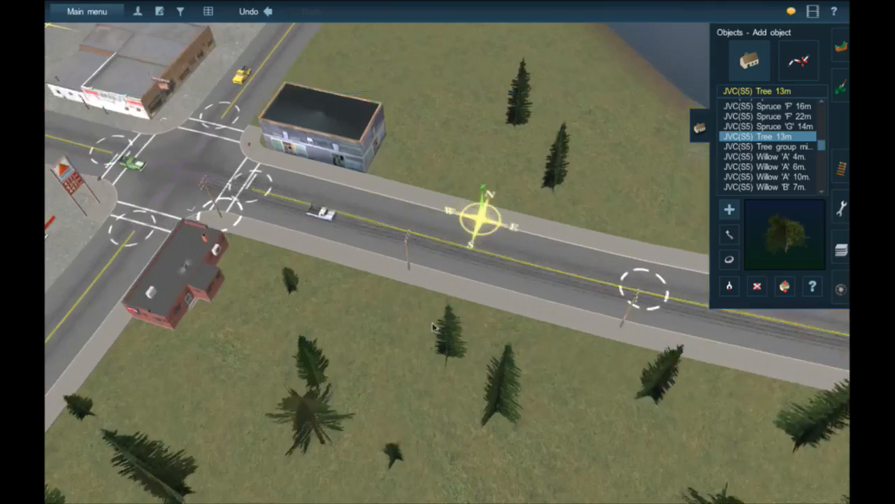
left_click(434, 327)
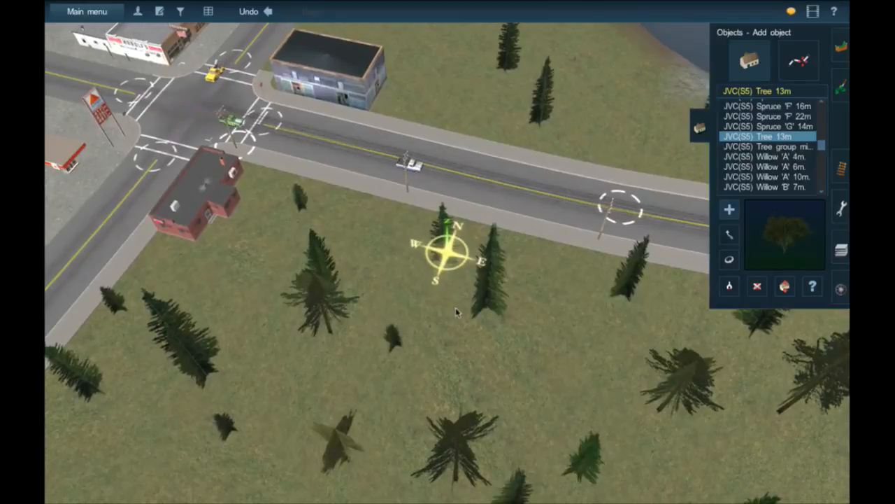
left_click(384, 260)
left_click(445, 323)
left_click(344, 384)
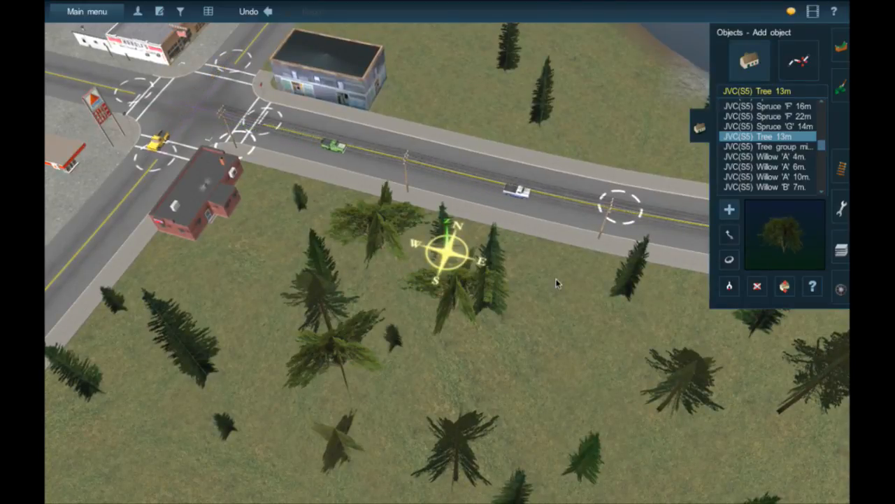
left_click(508, 397)
left_click(559, 288)
Place Tree 13m trees on both sides of the curved road, between the crossroads and the small blue house.
scroll(430, 375, "up", 3)
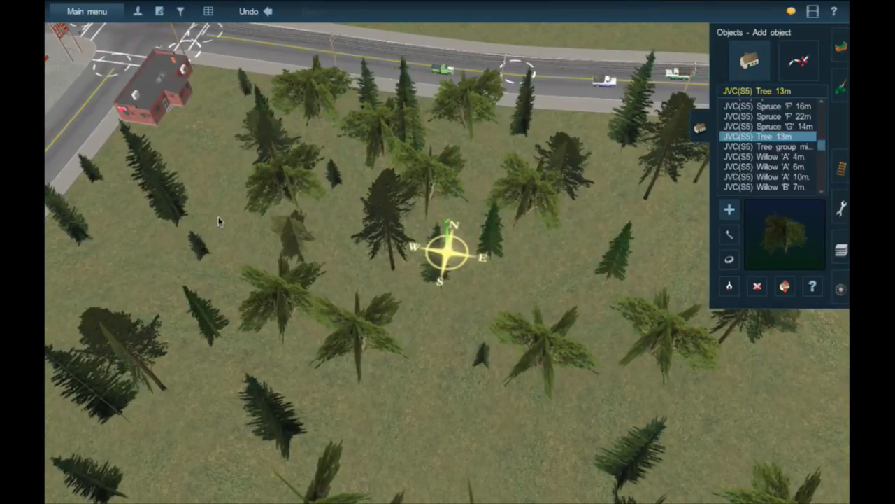
left_click(111, 266)
scroll(113, 266, "down", 3)
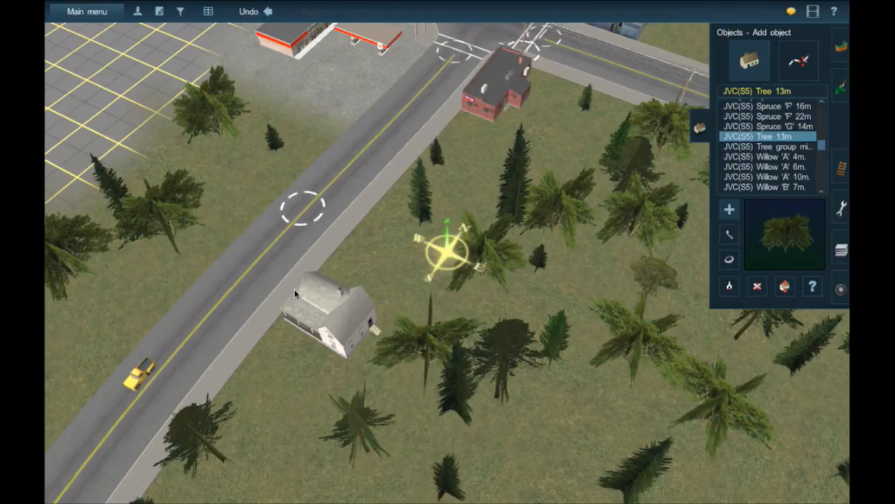
right_click(338, 343)
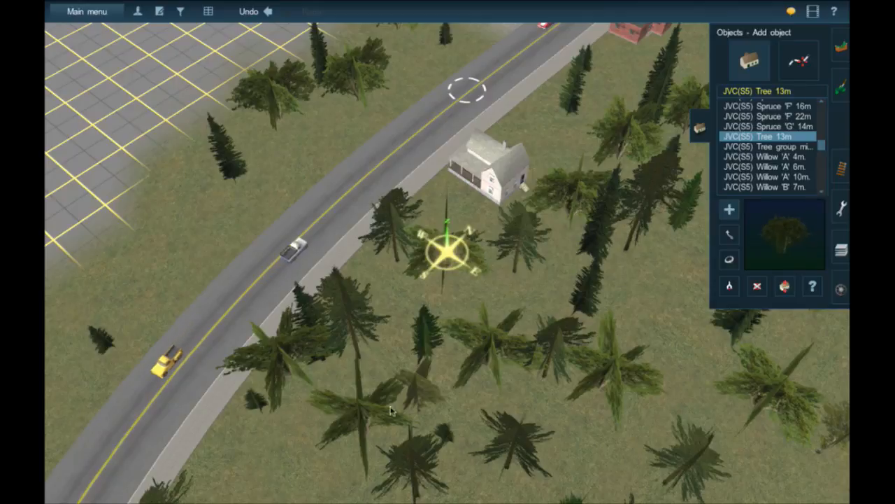
right_click(284, 451)
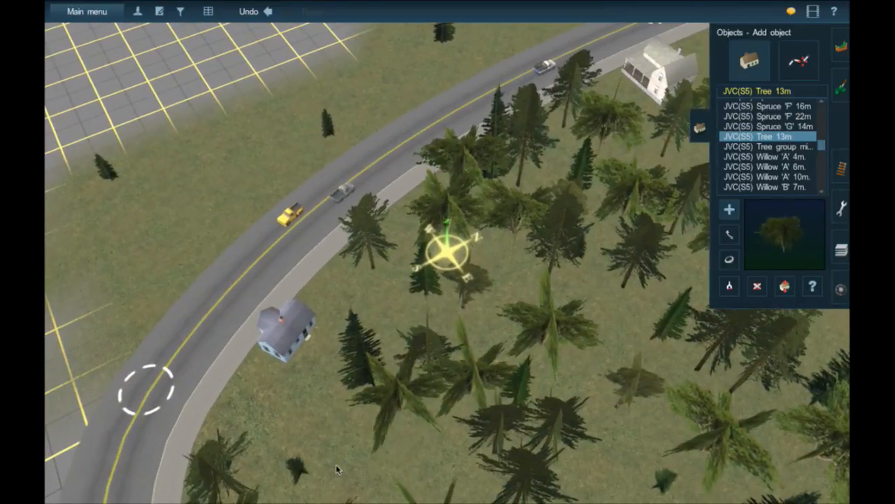
right_click(585, 456)
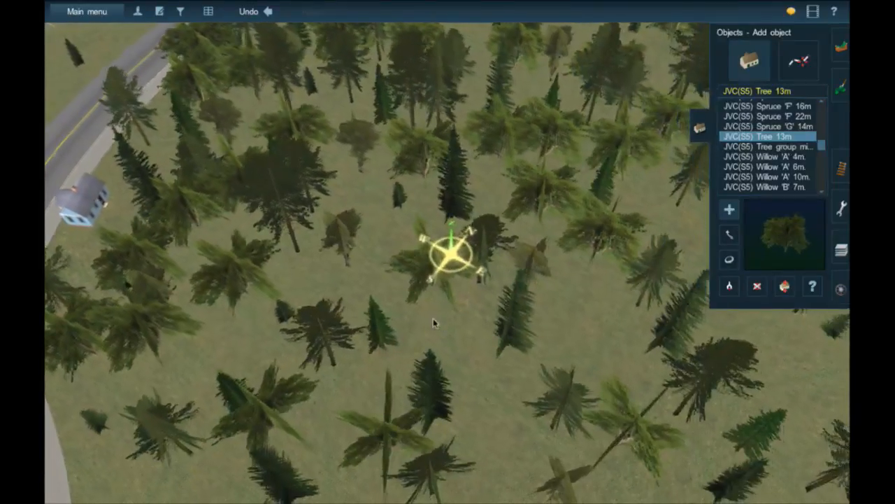
Fill gaps in the field with Tree 13m trees, working along the cul-de-sac street towards the white open-fronted building.
left_click(457, 341)
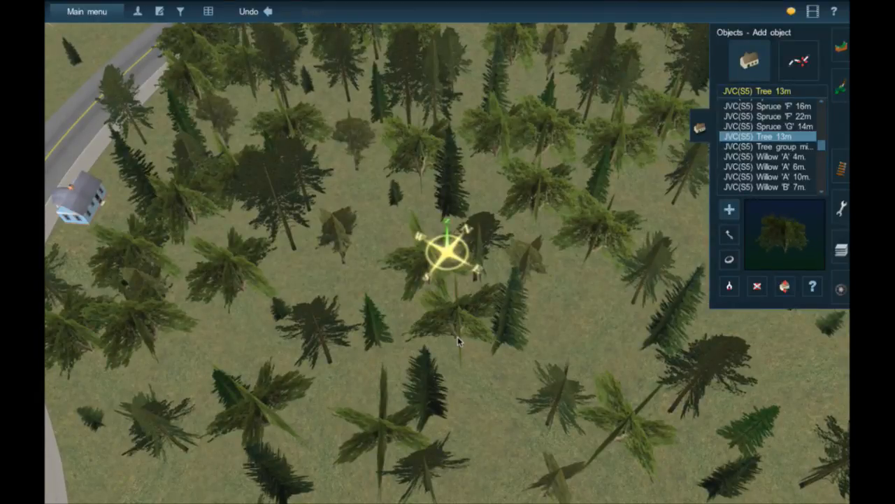
right_click(471, 350)
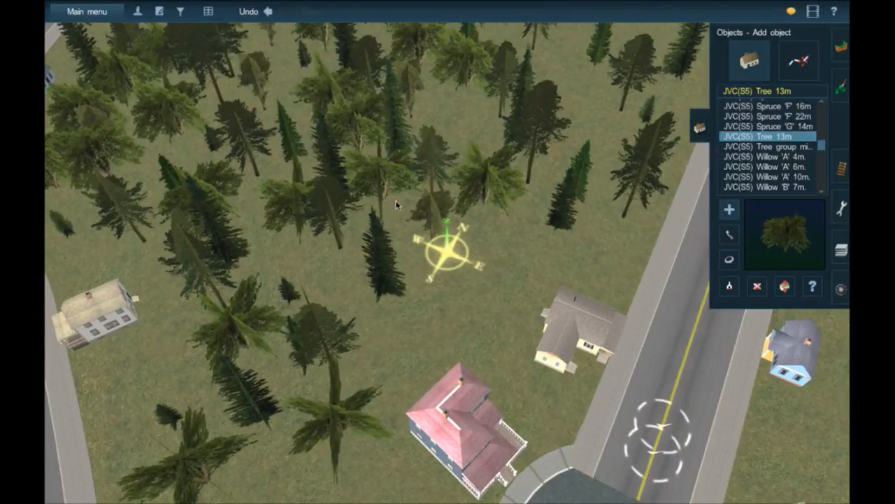
right_click(556, 158)
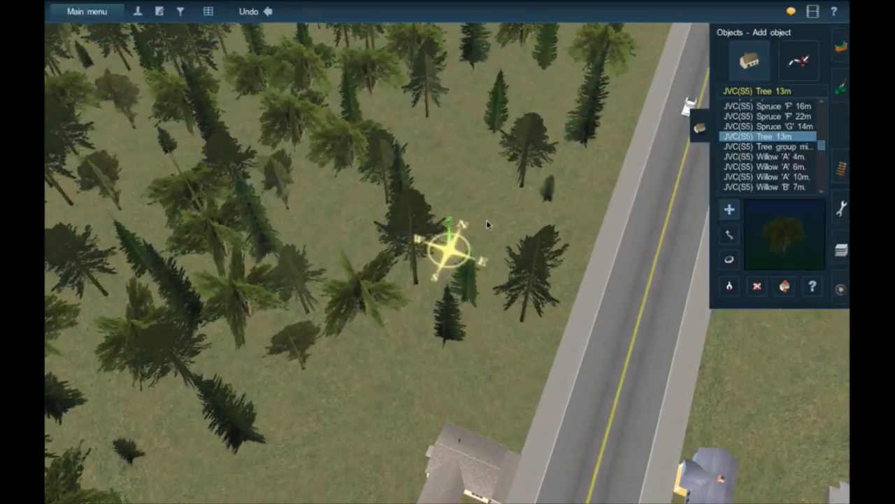
left_click(481, 231)
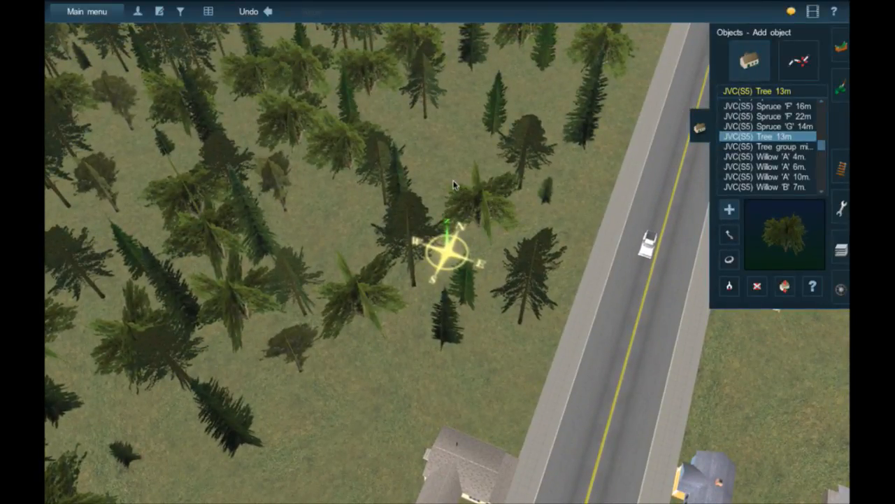
right_click(448, 130)
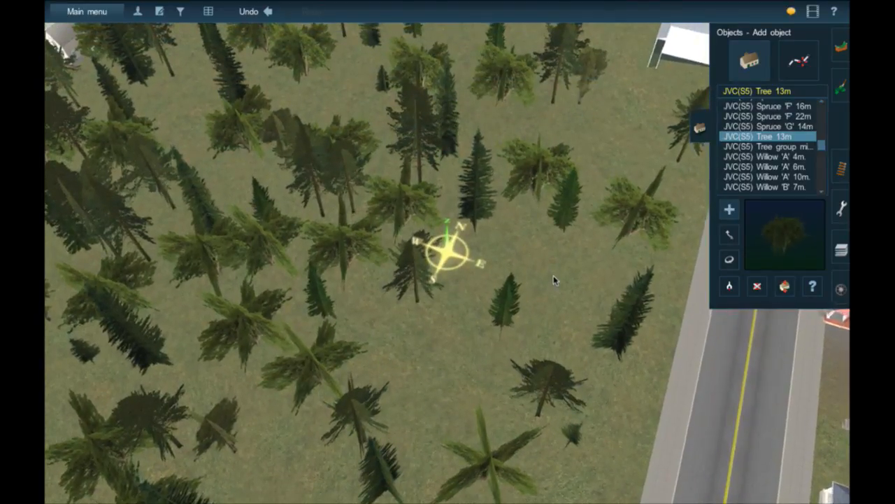
left_click(553, 275)
right_click(568, 193)
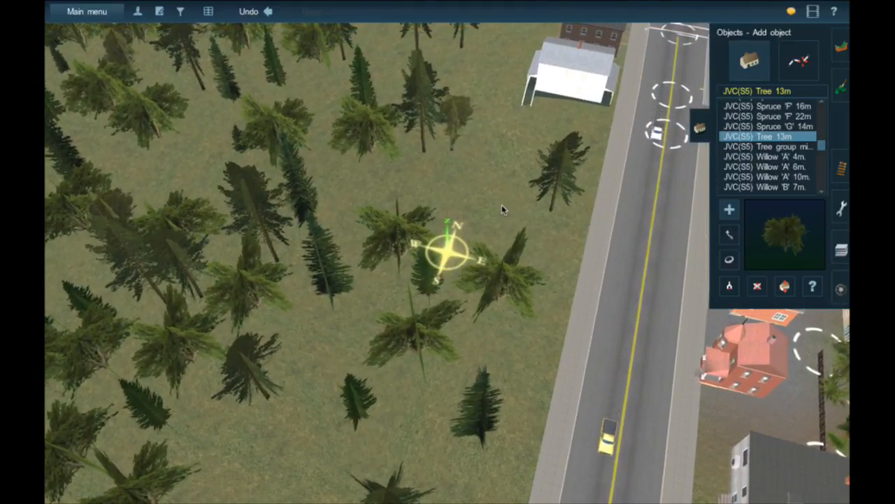
left_click(480, 208)
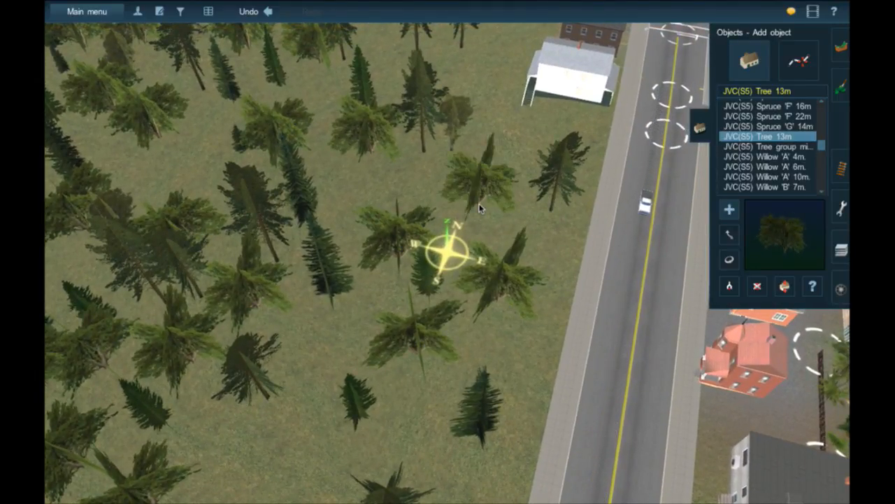
Place Tree 13m trees on the grass between the main road and the river, from the brick house to the blue corner building.
right_click(518, 148)
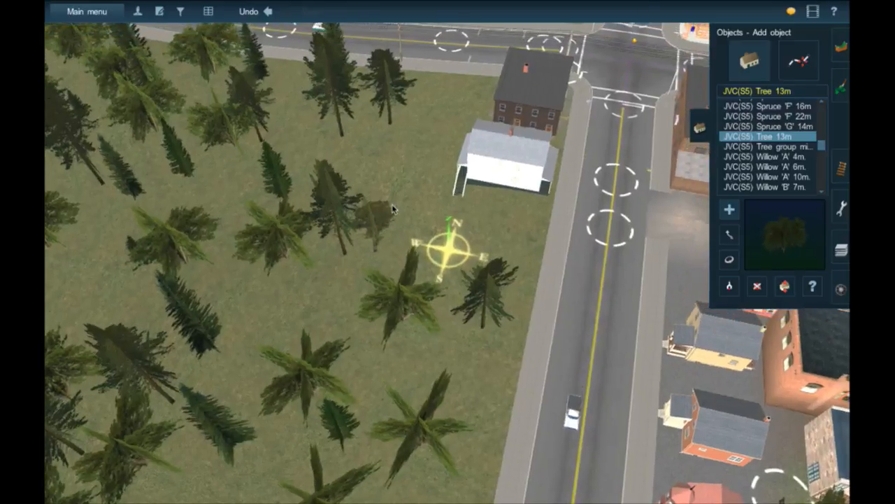
right_click(395, 123)
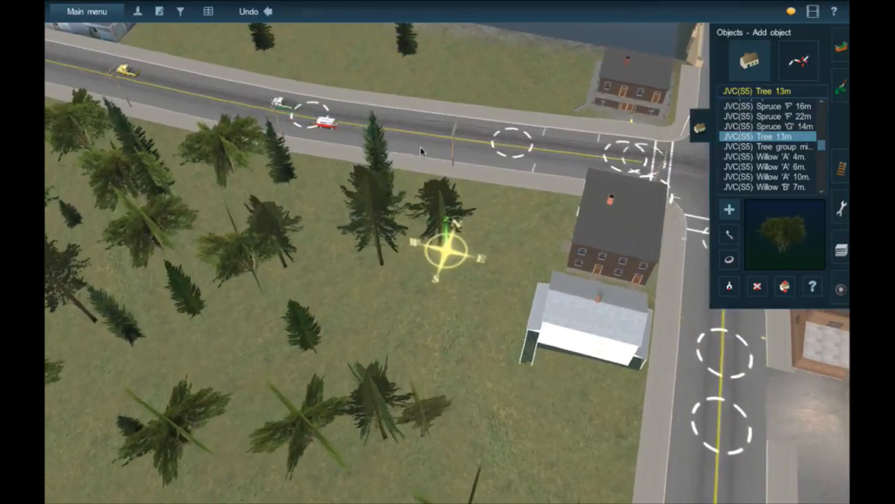
right_click(434, 101)
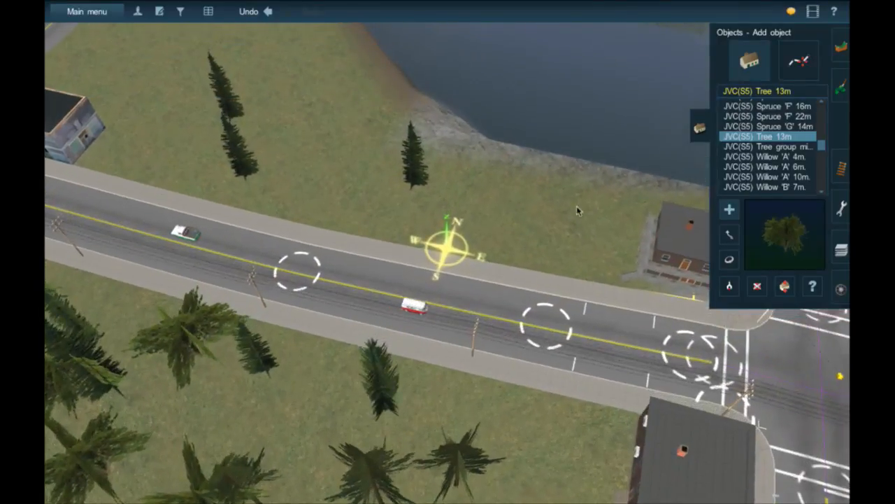
left_click(571, 206)
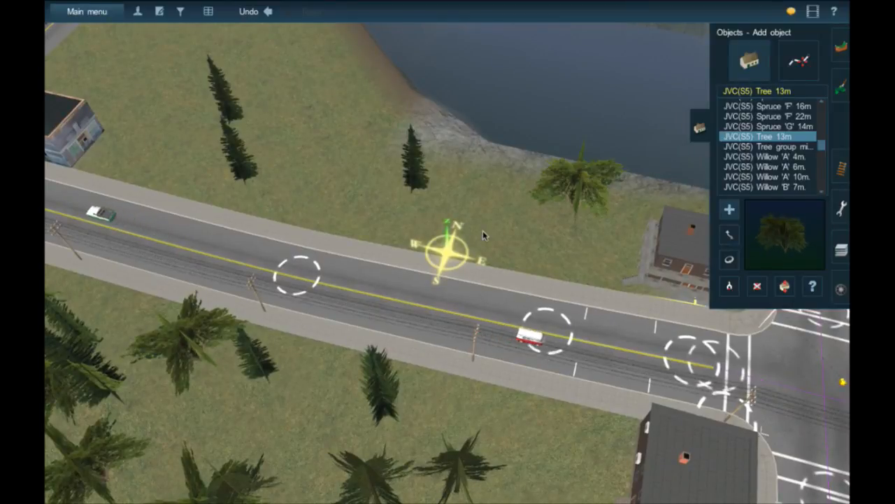
left_click(483, 230)
left_click(326, 200)
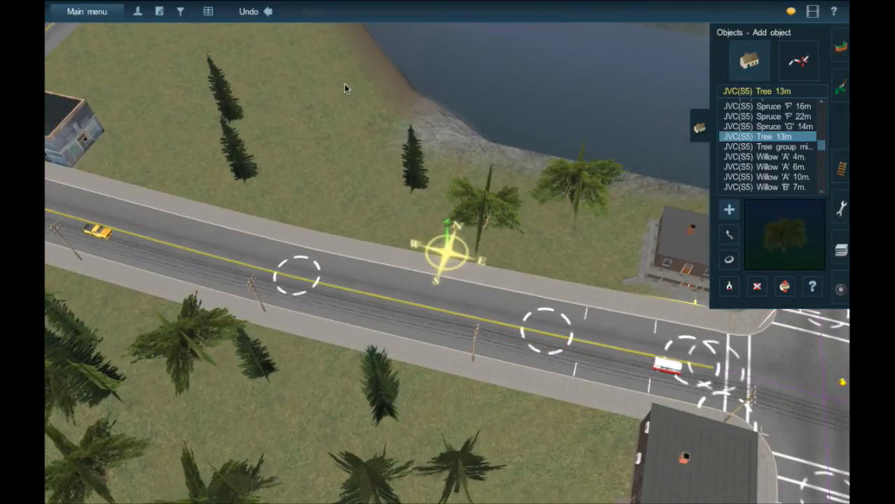
left_click(98, 70)
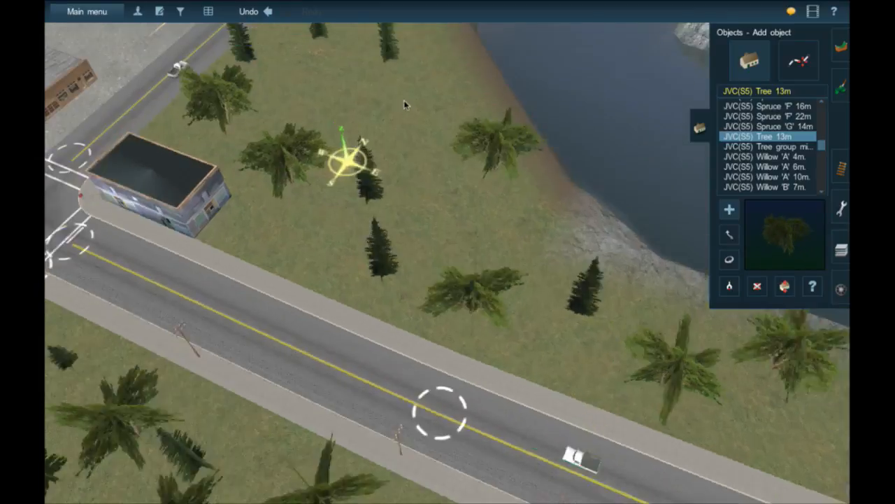
Place Tree 13m trees farther along the riverside strip, beside the curved road opposite the bare grid area.
scroll(404, 105, "up", 3)
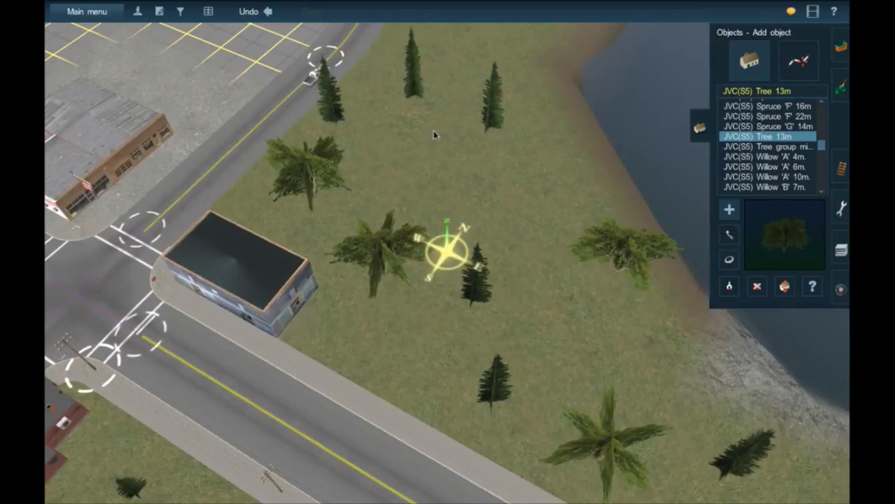
key("Up")
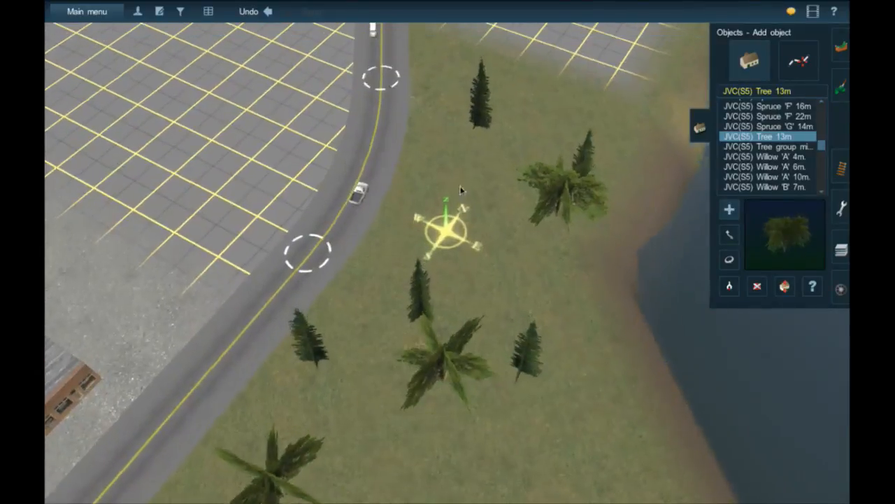
left_click(442, 203)
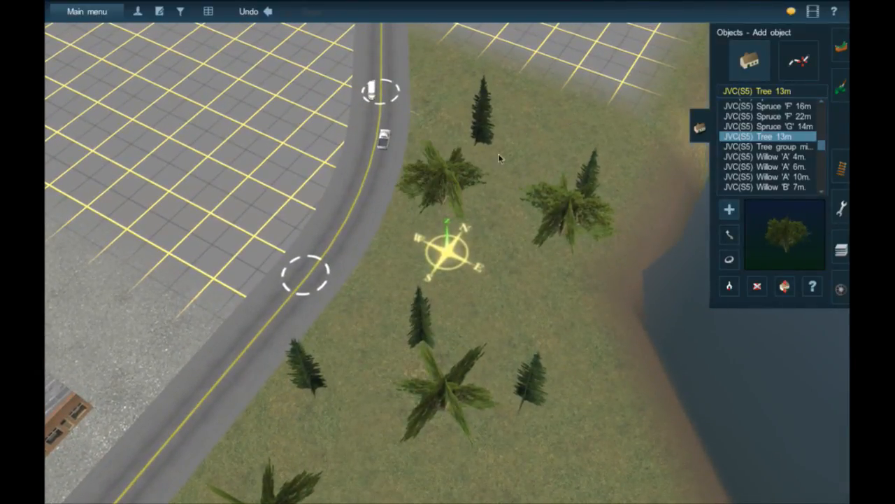
left_click(573, 102)
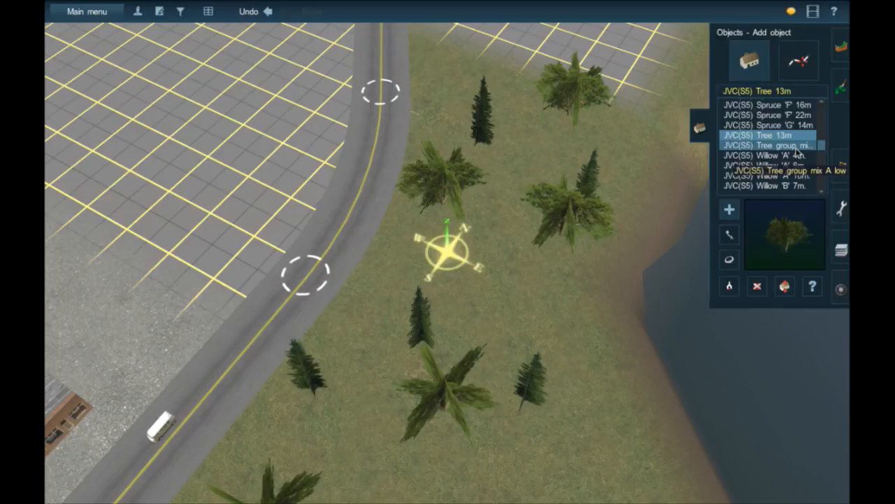
Select Maple 'C' 23m and place one among the small trees in the riverside strip beside the curved road.
scroll(794, 154, "down", 5)
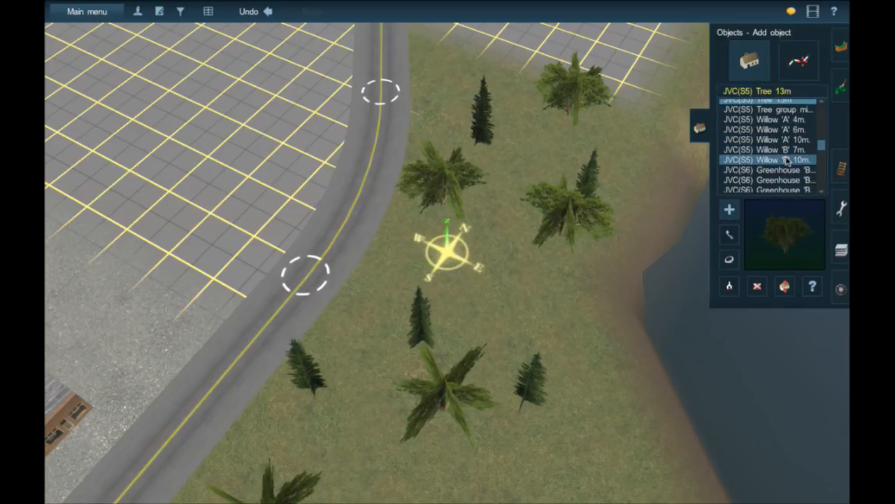
scroll(787, 158, "down", 3)
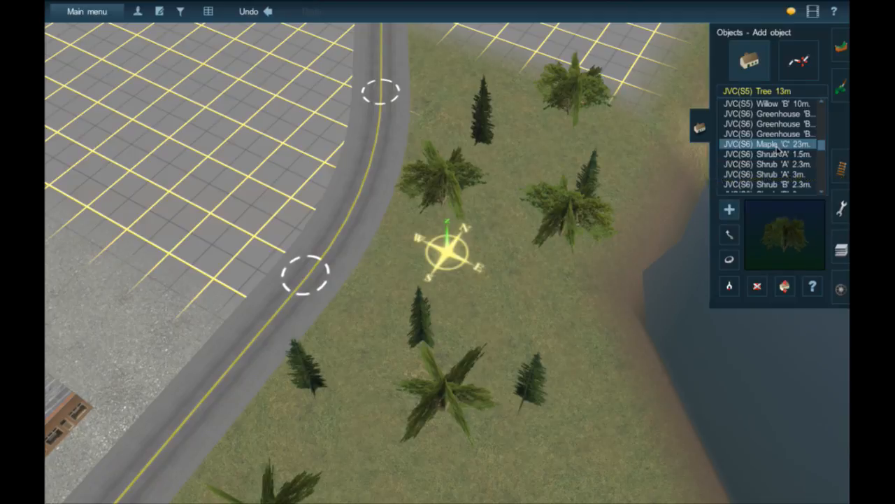
left_click(778, 146)
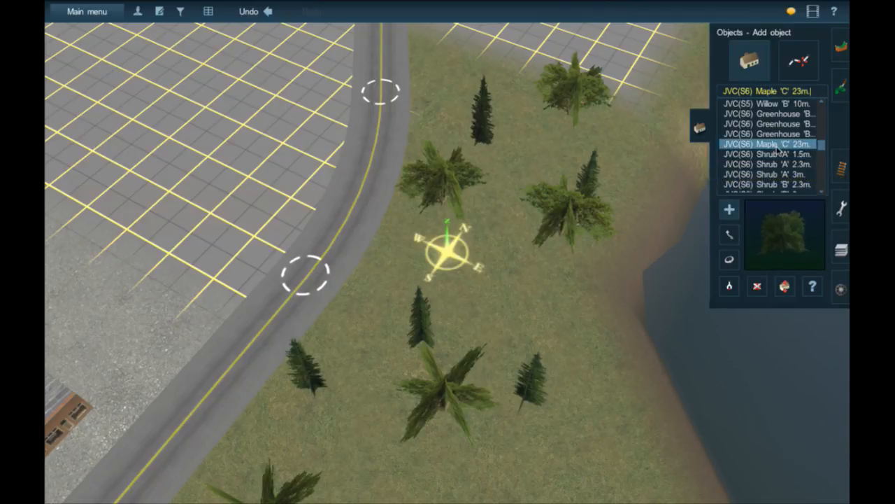
left_click(472, 278)
Place Maple 'C' 23m trees in the gaps in the middle of the wooded field across the road.
right_click(419, 401)
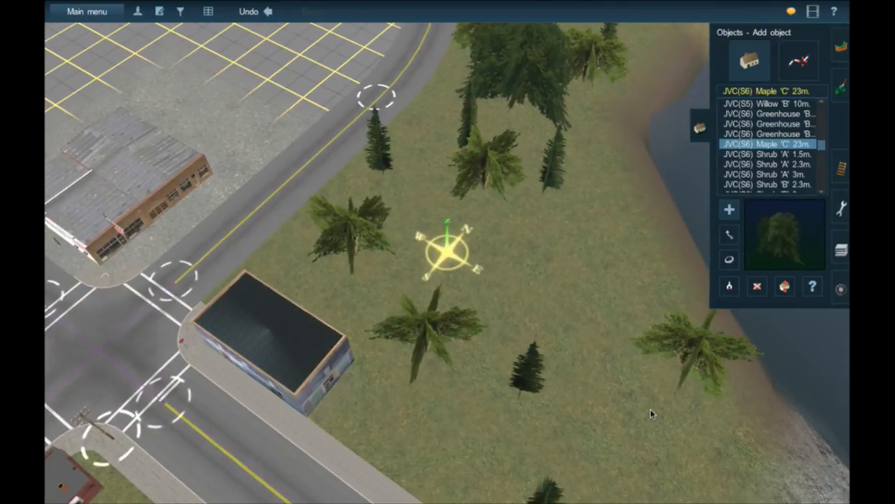
right_click(578, 420)
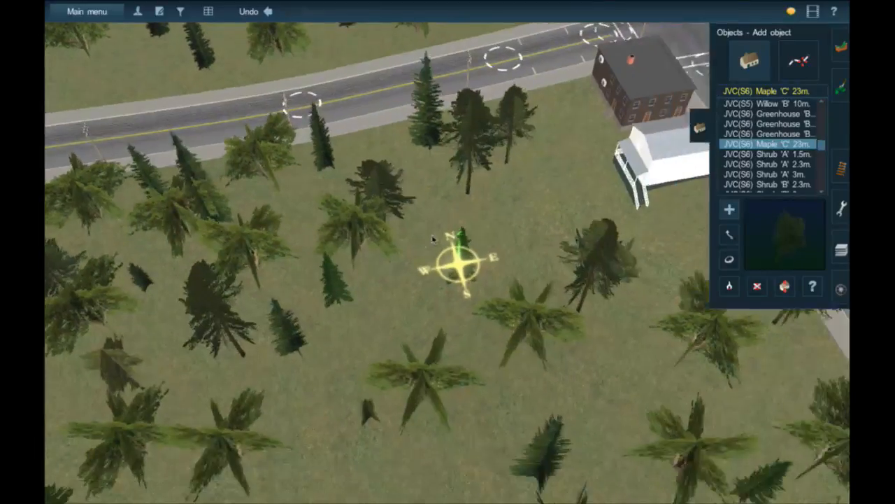
right_click(379, 359)
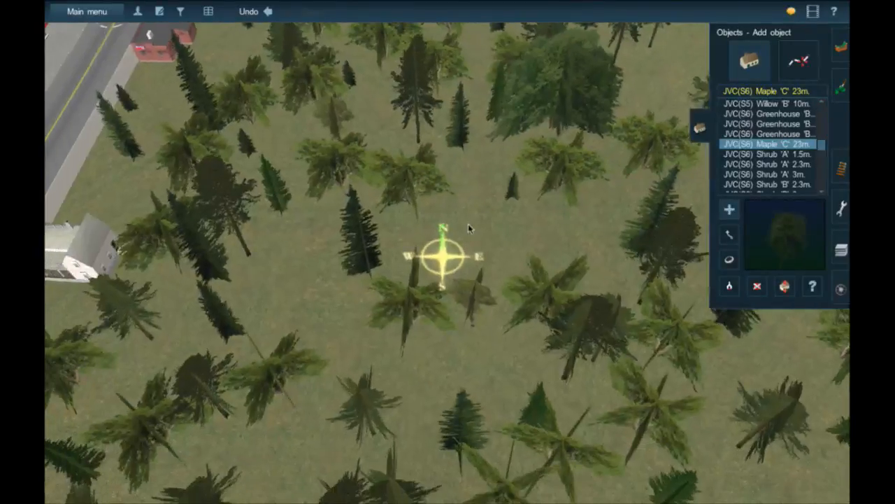
left_click(468, 224)
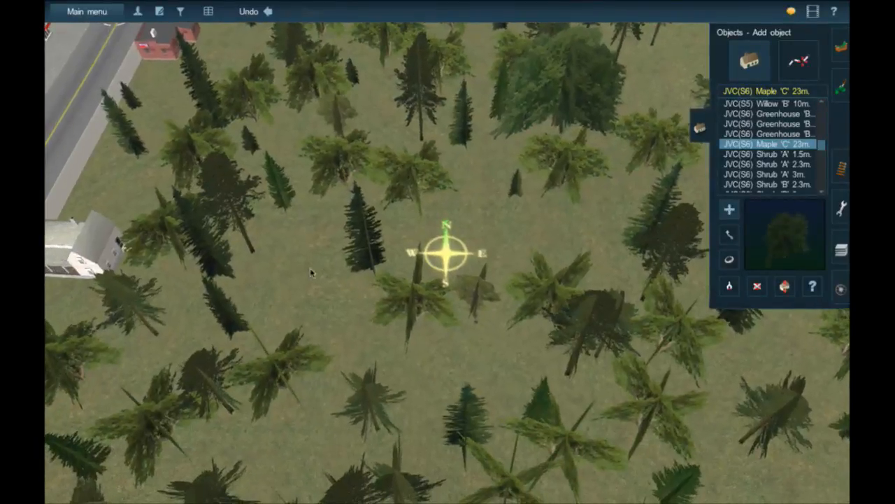
left_click(286, 145)
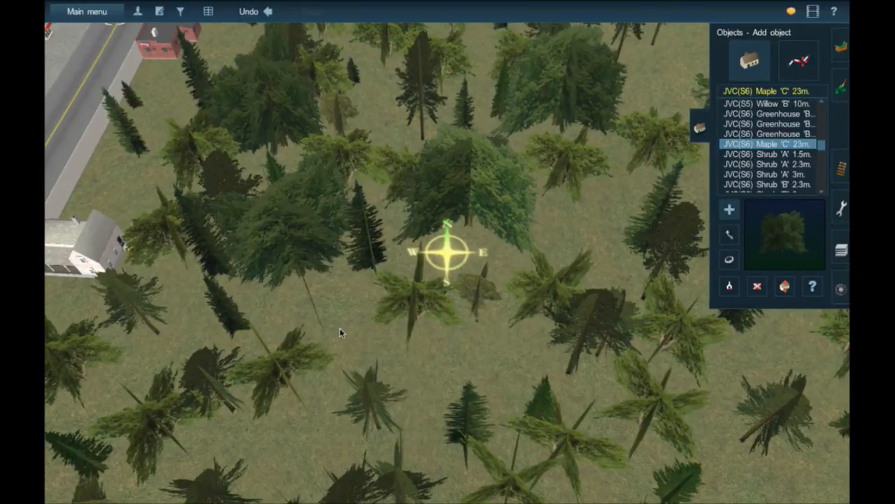
left_click(456, 425)
Add Maple 'C' 23m trees at the field's edge along the cul-de-sac street and back towards the small blue house.
key("Down")
key("Right")
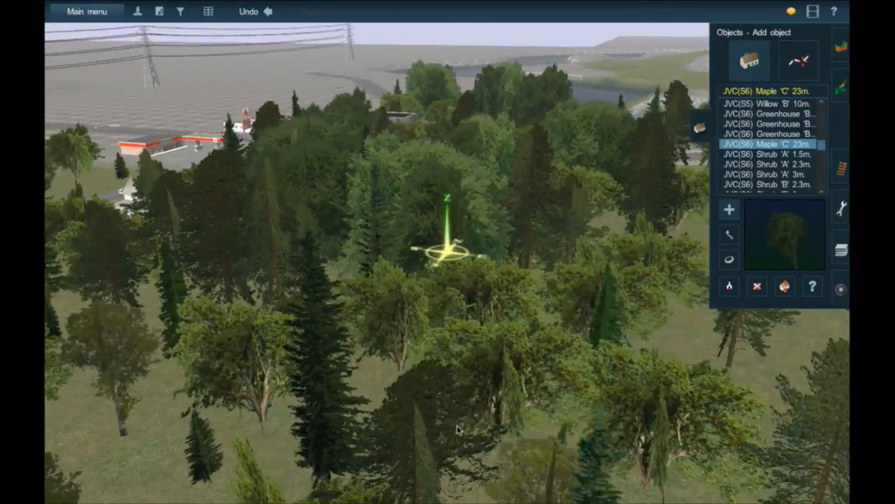
key("Right")
key("Up")
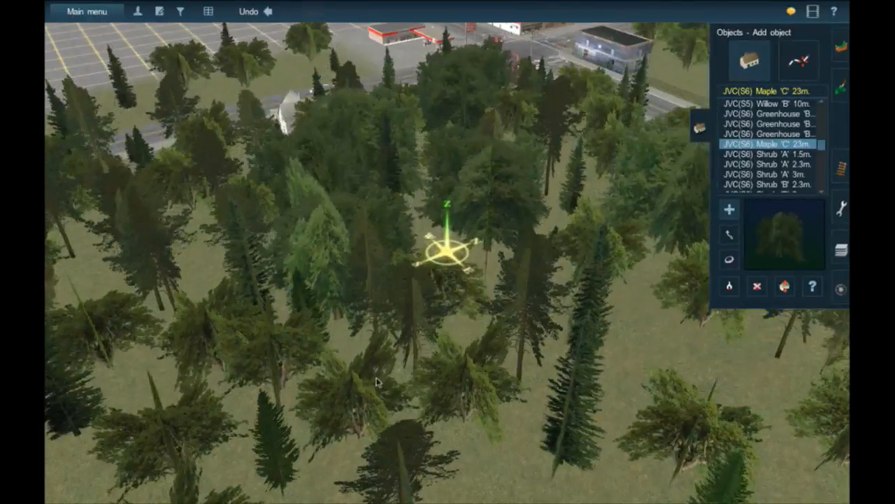
right_click(359, 412)
scroll(386, 381, "down", 3)
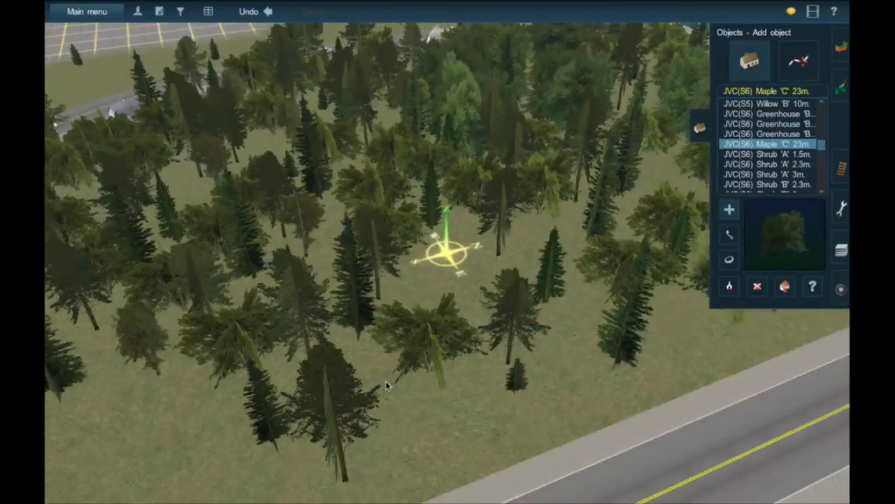
left_click(451, 386)
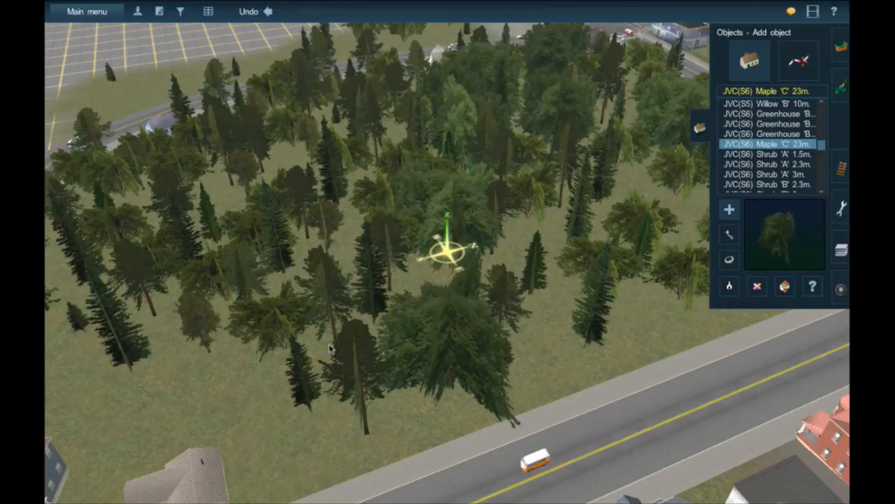
left_click(222, 390)
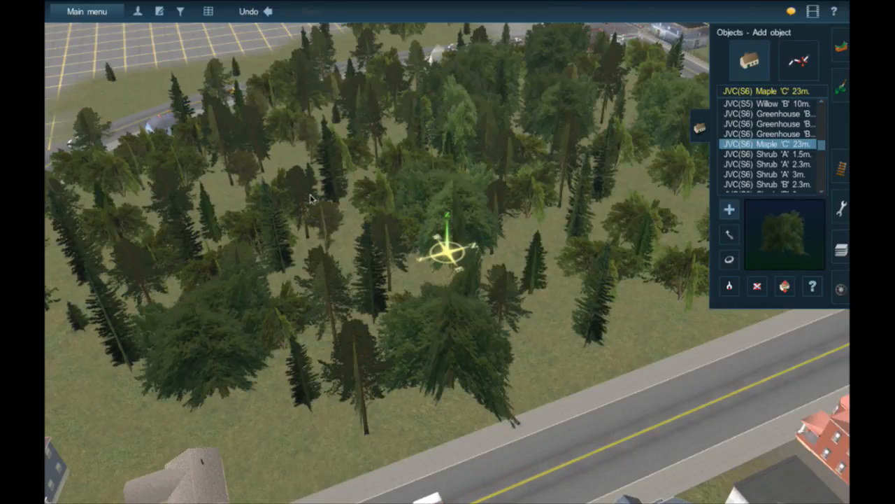
left_click(139, 205)
key("Up")
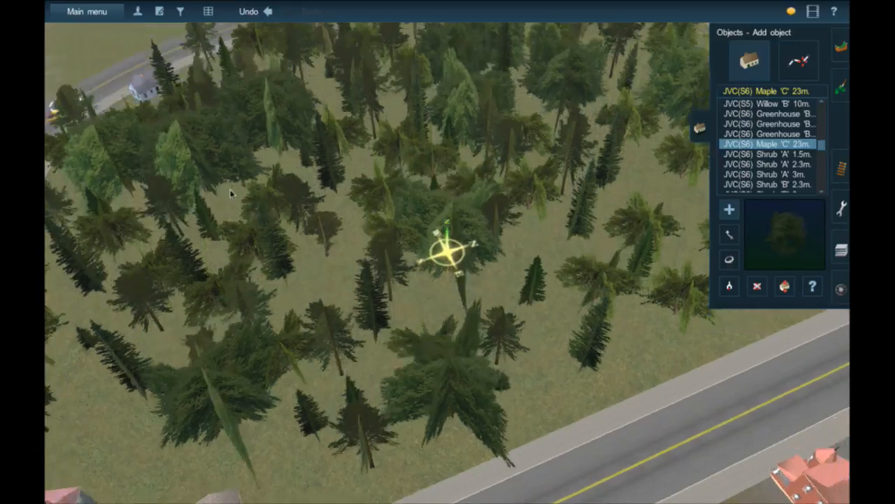
Place more Maple 'C' 23m trees in the field behind the houses at the cul-de-sac and along its street.
right_click_drag(201, 177, 604, 298)
key("Up")
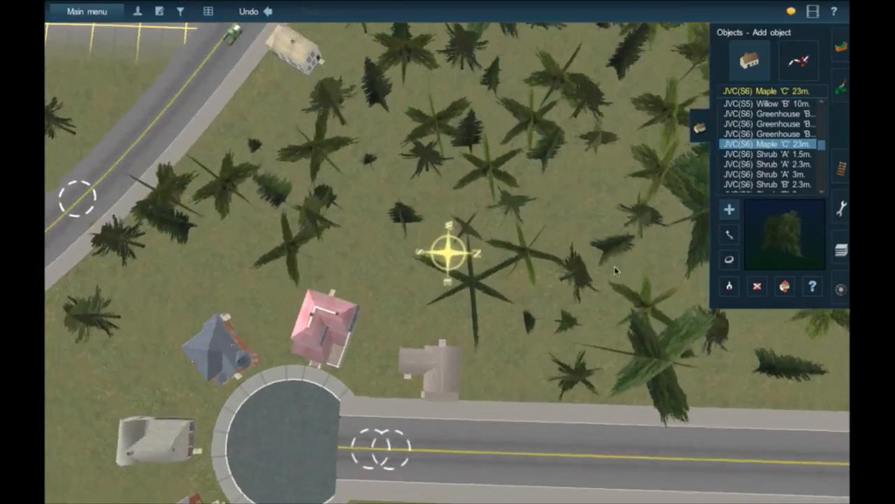
right_click(613, 250)
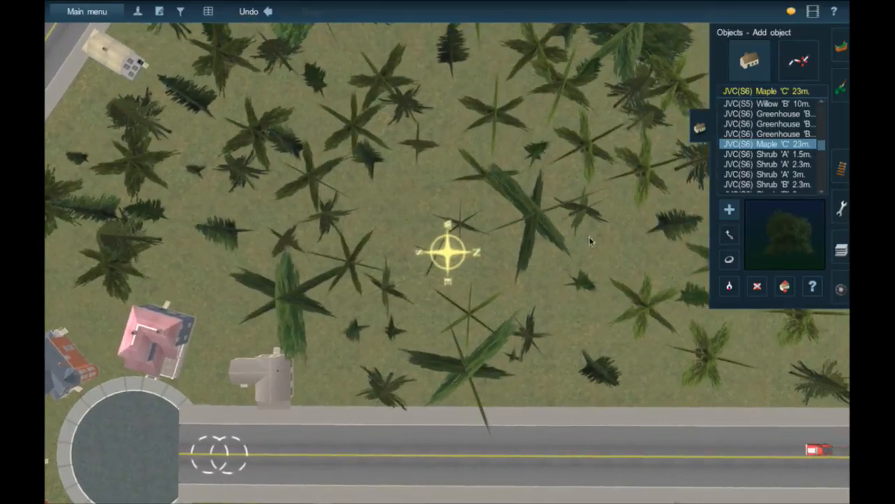
left_click(627, 253)
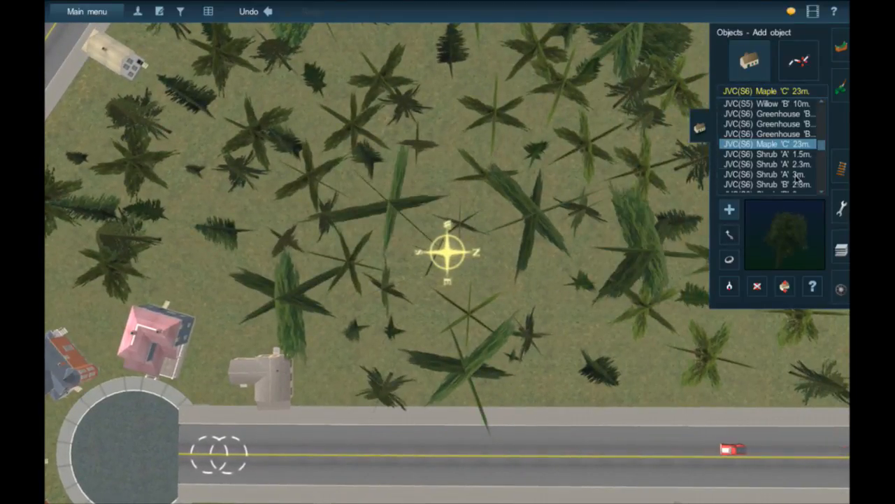
Select Birch 'A' 18m, place one in the open gap by the cul-de-sac street, and inspect its trunk up close.
scroll(813, 165, "down", 1)
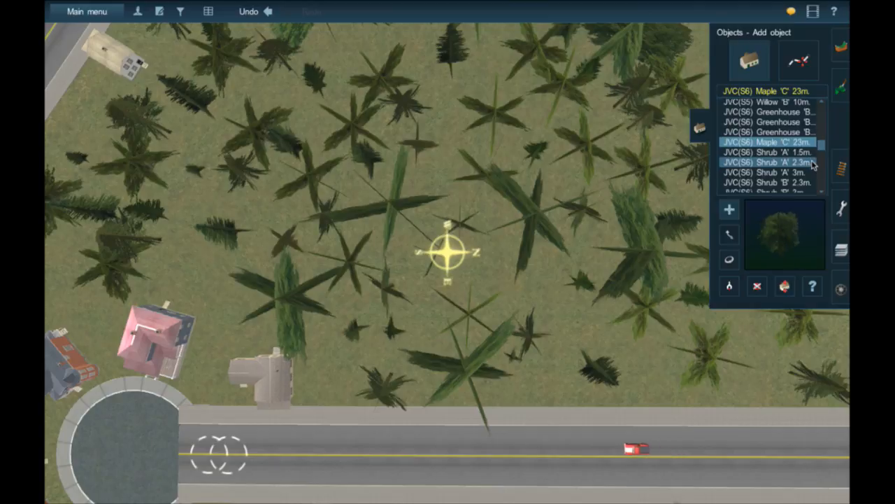
scroll(809, 168, "down", 2)
scroll(809, 169, "down", 1)
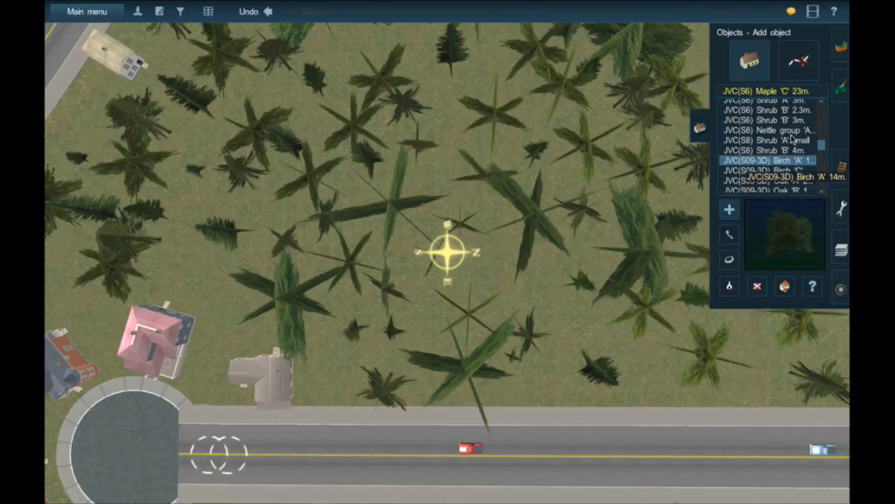
scroll(797, 160, "down", 2)
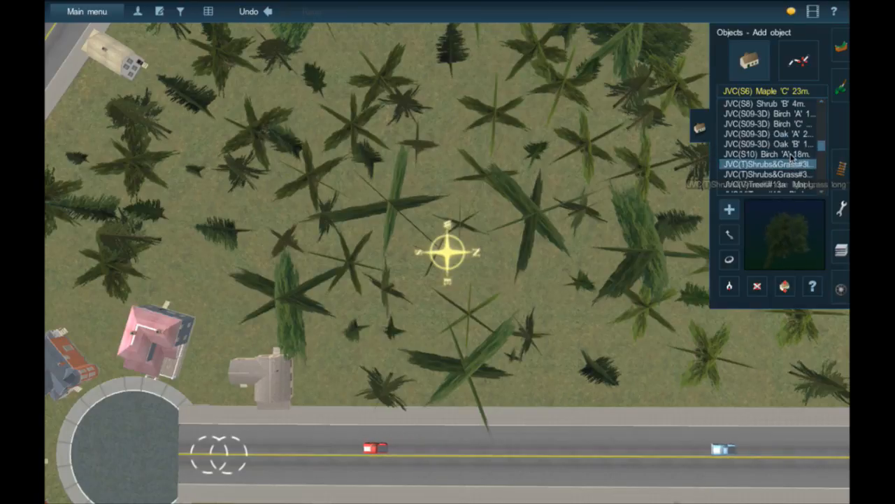
left_click(791, 145)
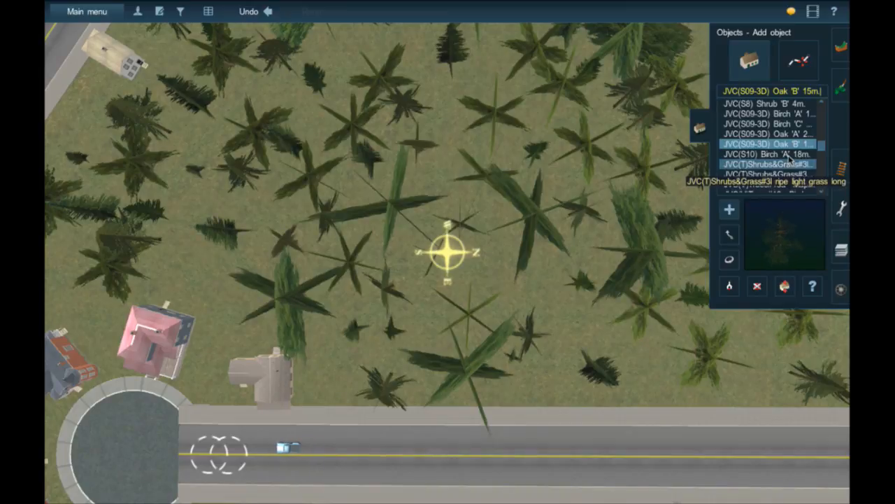
left_click(776, 154)
right_click(517, 233)
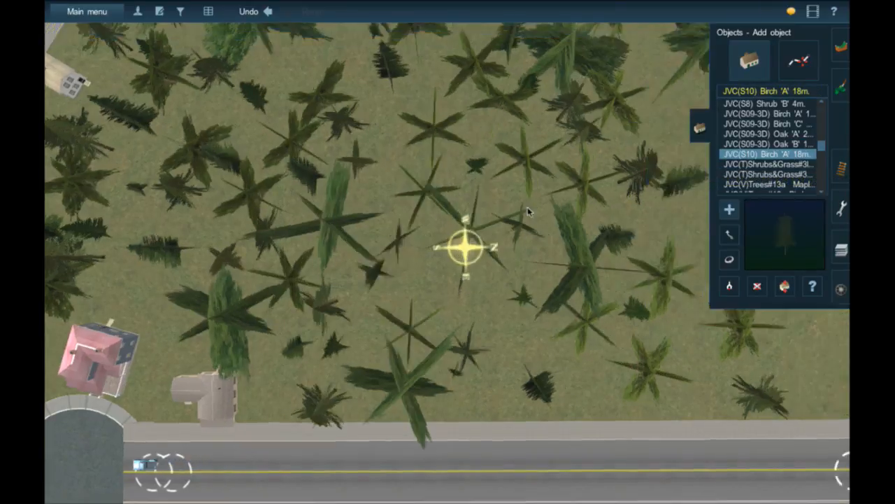
key("Down")
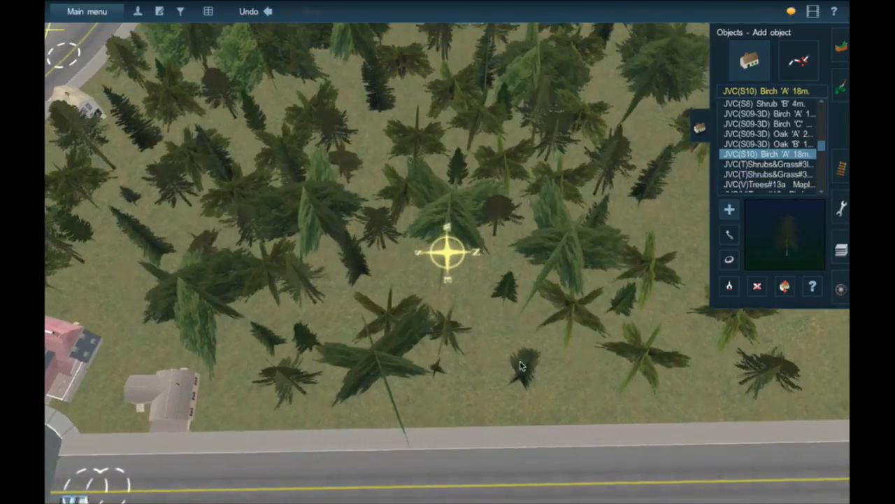
left_click(565, 379)
right_click(563, 378)
right_click_drag(559, 377, 449, 259)
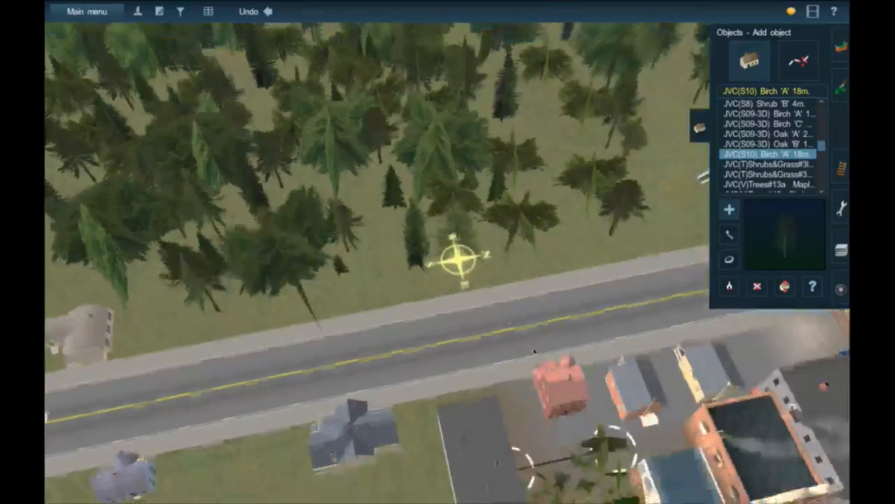
scroll(449, 260, "up", 8)
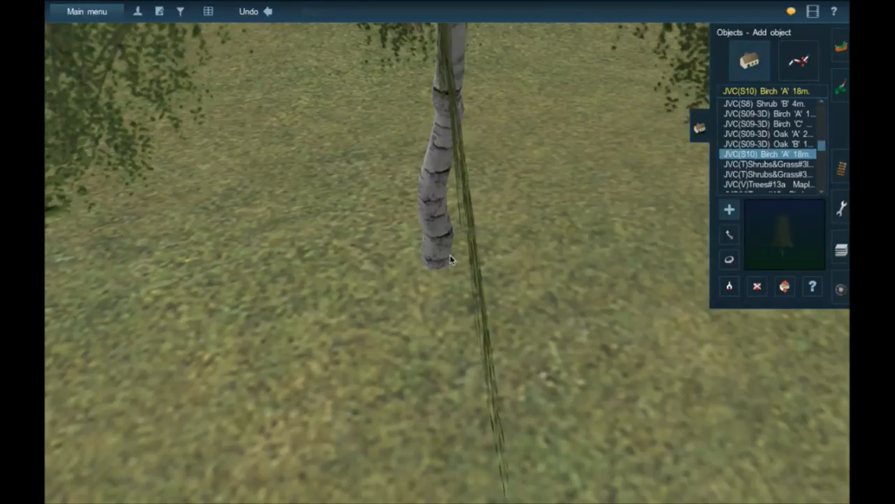
Delete the Birch 'A' 18m from the gap beside the cul-de-sac street, and preview Maple 20m and Birch 25m as alternatives.
scroll(450, 254, "down", 8)
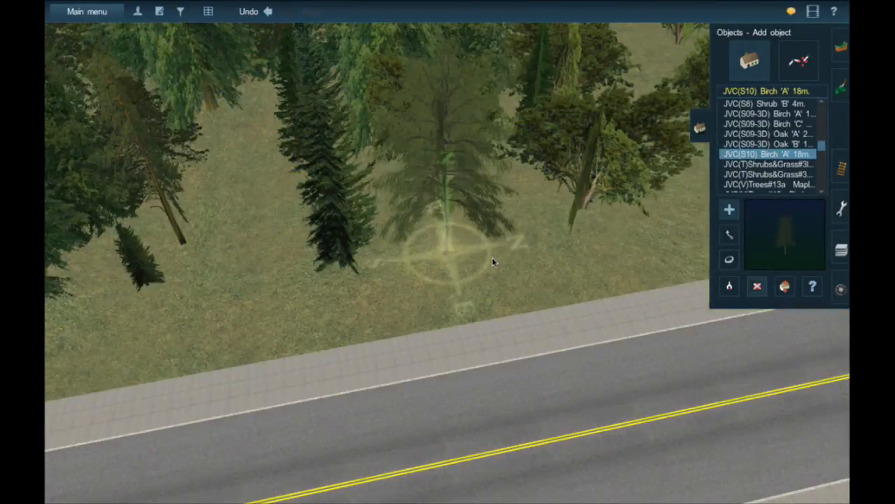
left_click(454, 252)
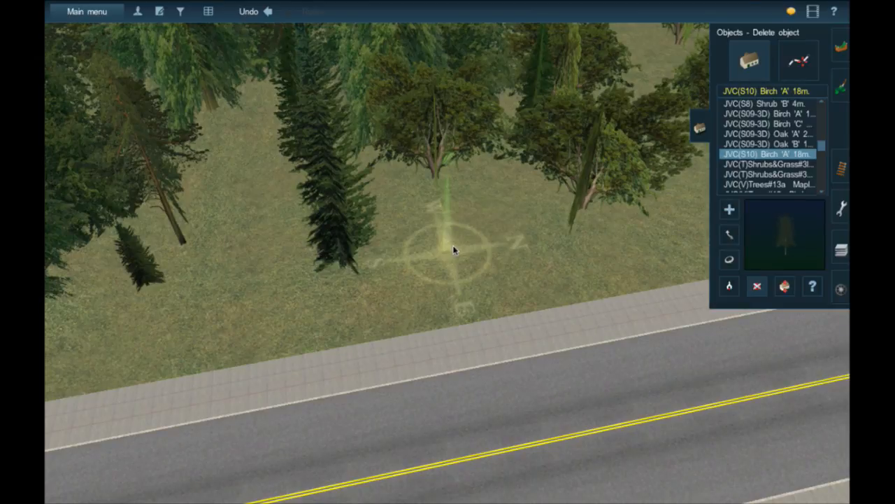
left_click(791, 183)
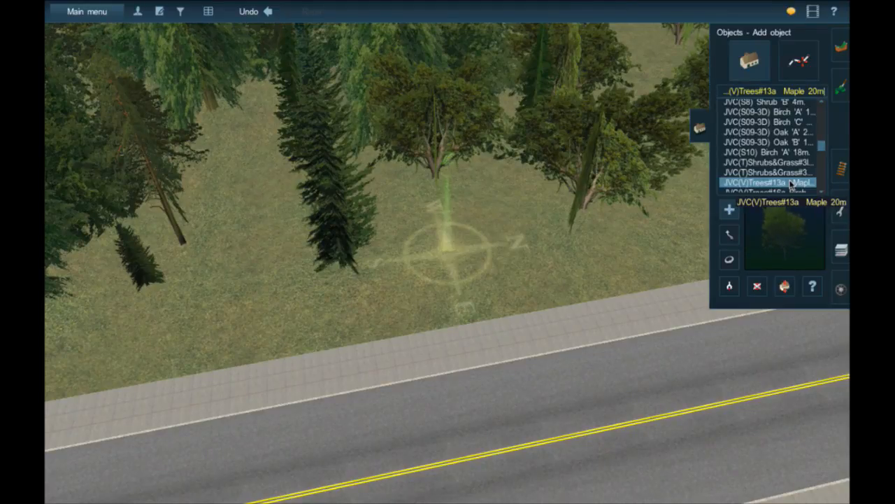
left_click(776, 191)
scroll(514, 263, "down", 3)
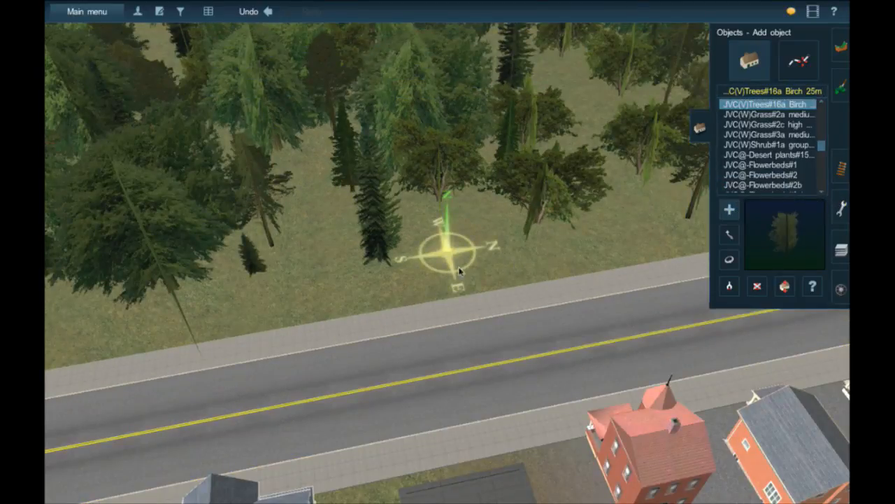
Examine the wooded field from behind the houses across the road and from overhead as far as the main intersection.
scroll(426, 273, "up", 5)
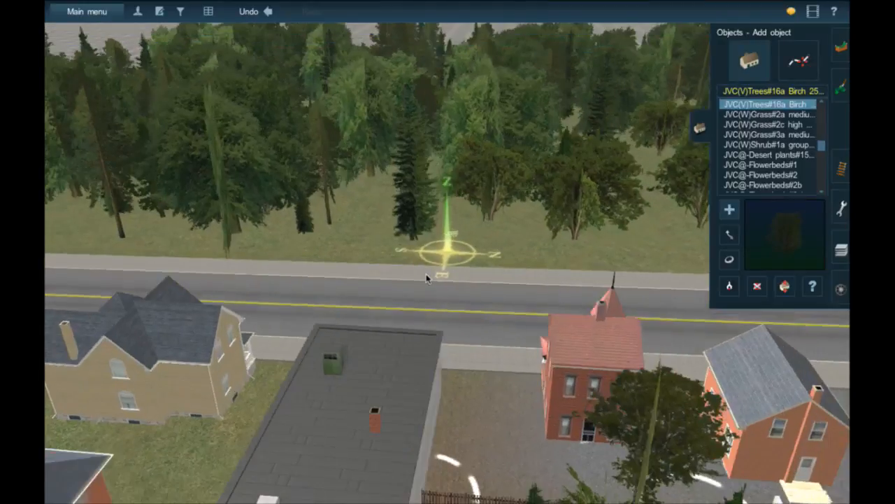
scroll(426, 278, "up", 5)
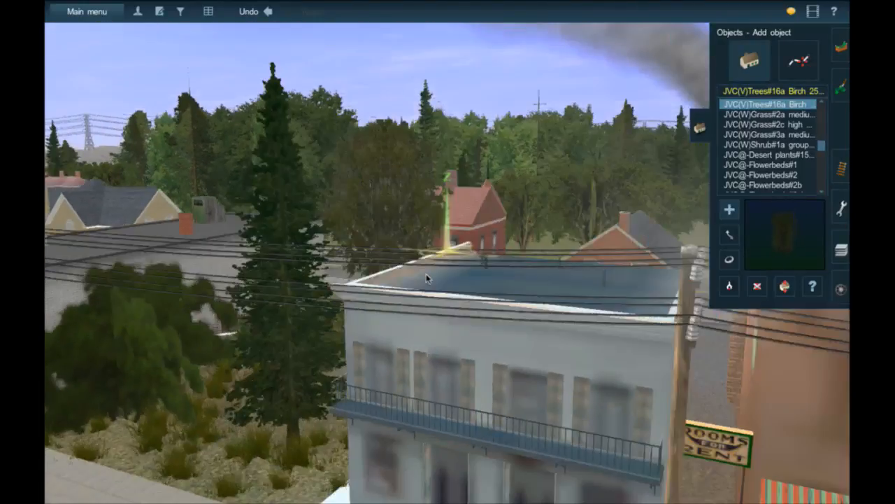
scroll(427, 277, "down", 5)
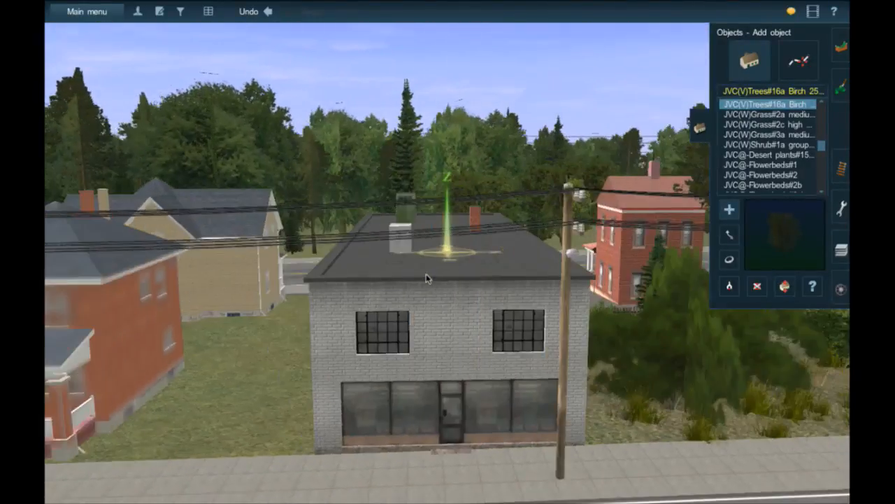
key("Left")
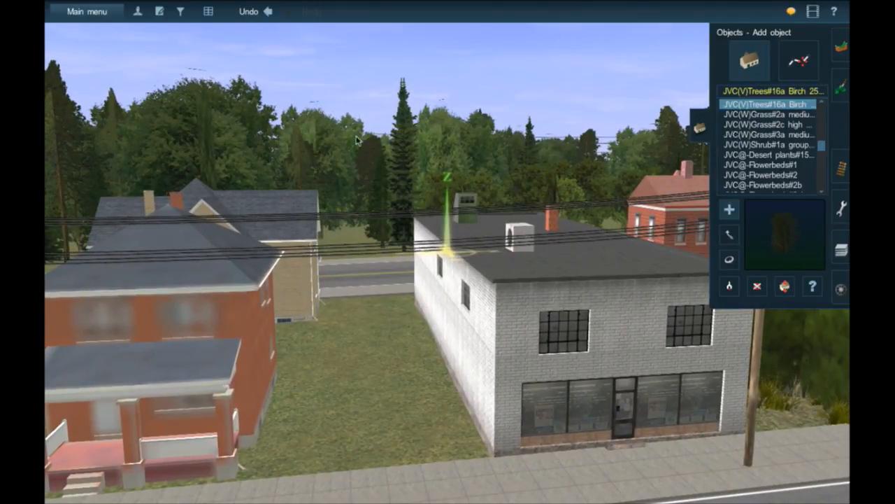
key("Up")
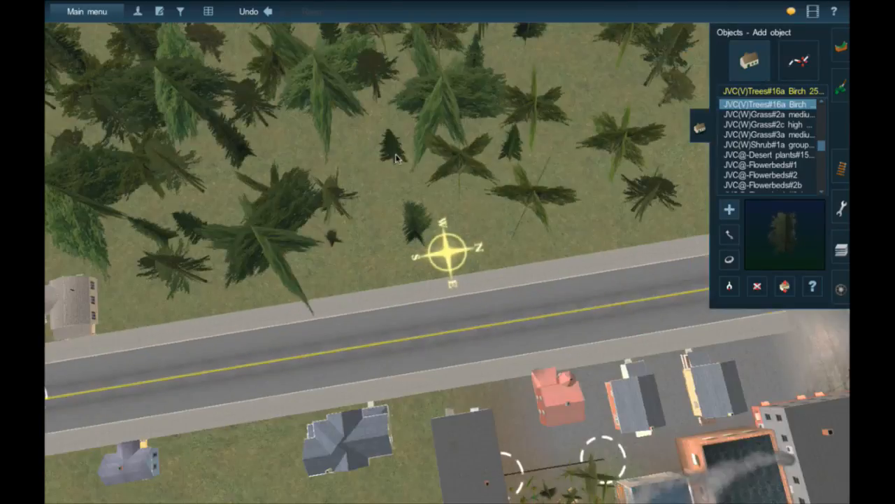
scroll(420, 150, "down", 2)
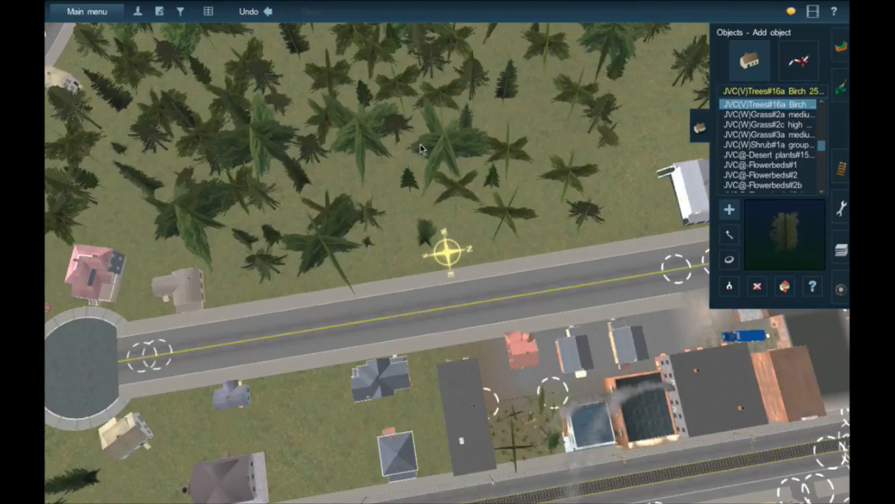
right_click(454, 161)
right_click(487, 165)
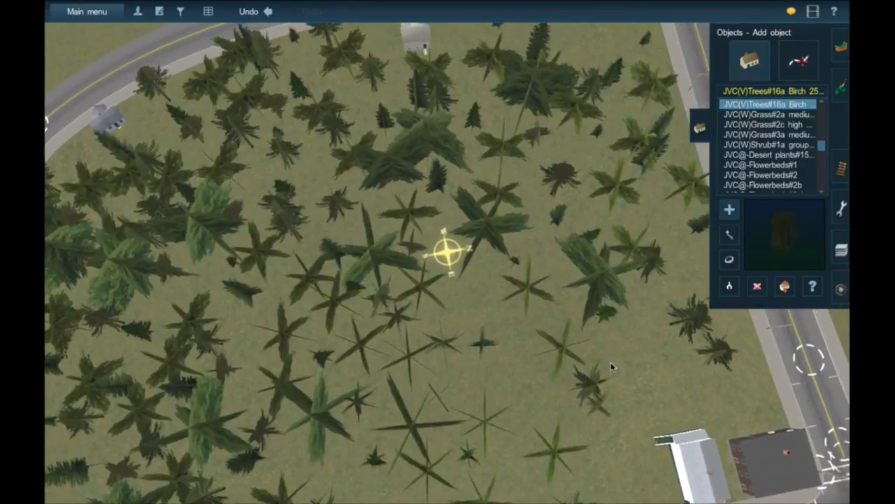
right_click(612, 366)
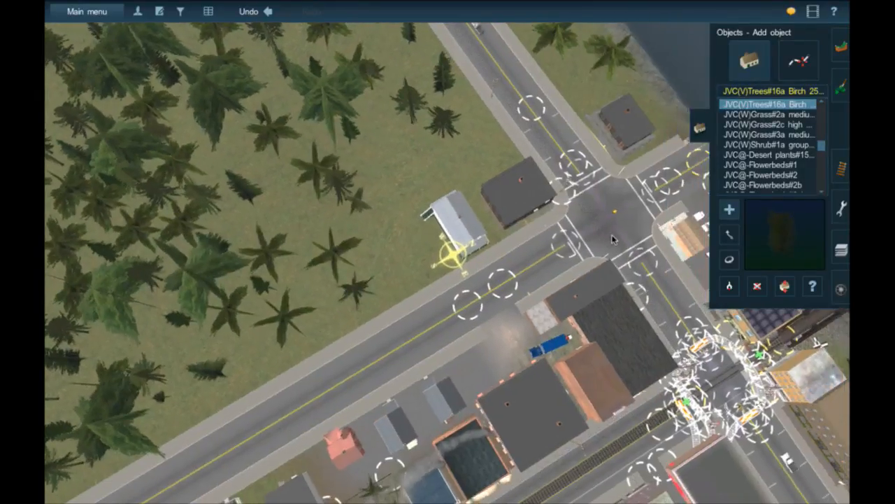
right_click(613, 236)
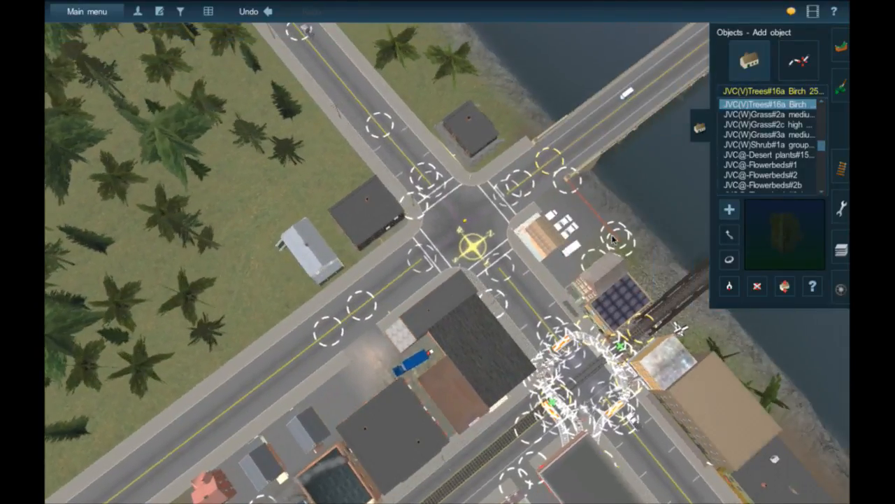
Survey the town's treeline from the river and railway bridge, the cul-de-sac street, and the open ground behind the corner houses.
scroll(613, 238, "up", 8)
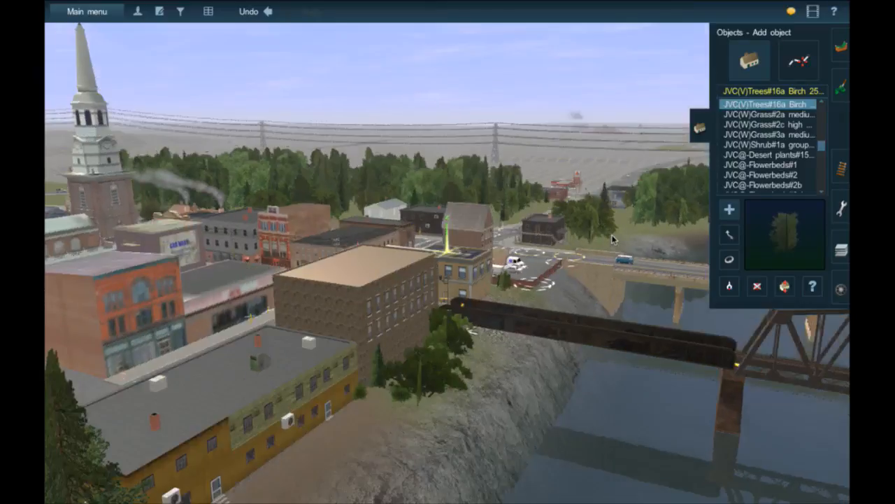
key("Left")
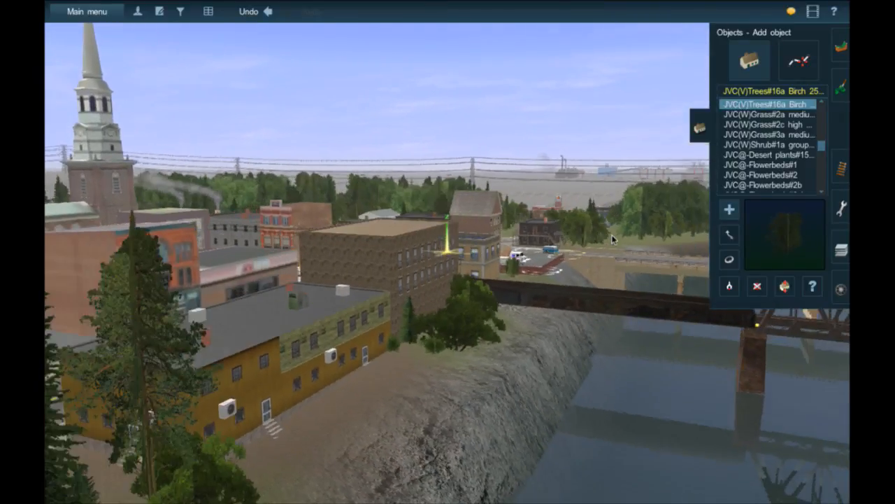
key("Left")
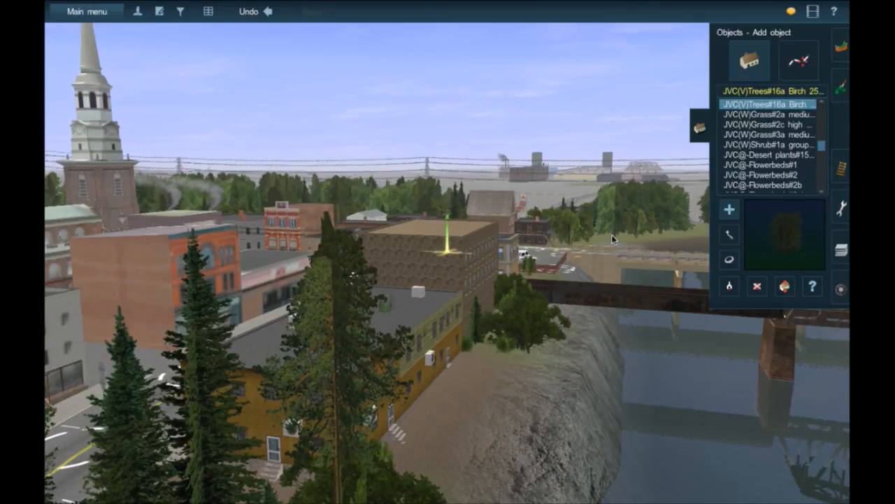
key("Left")
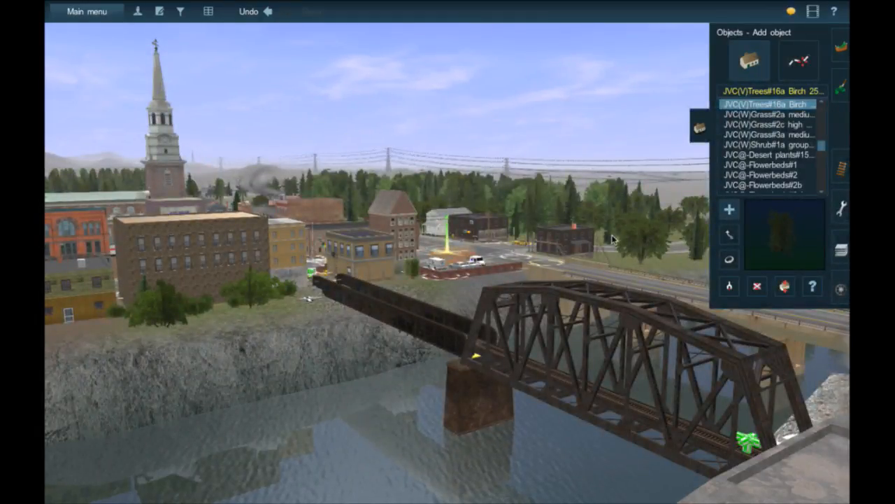
scroll(612, 239, "down", 5)
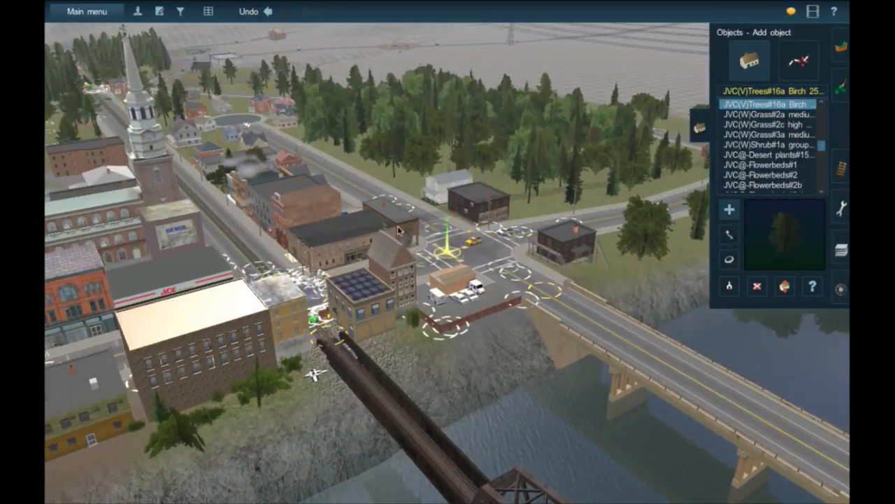
key("Up")
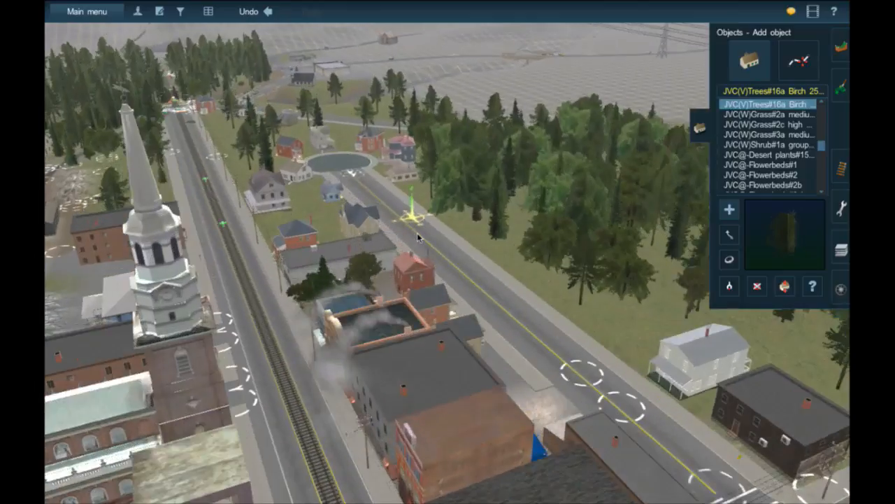
key("Up")
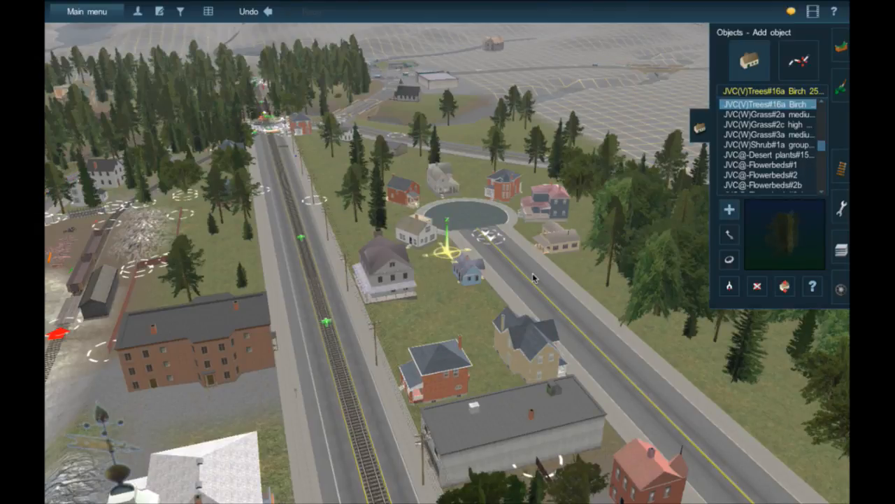
key("Right")
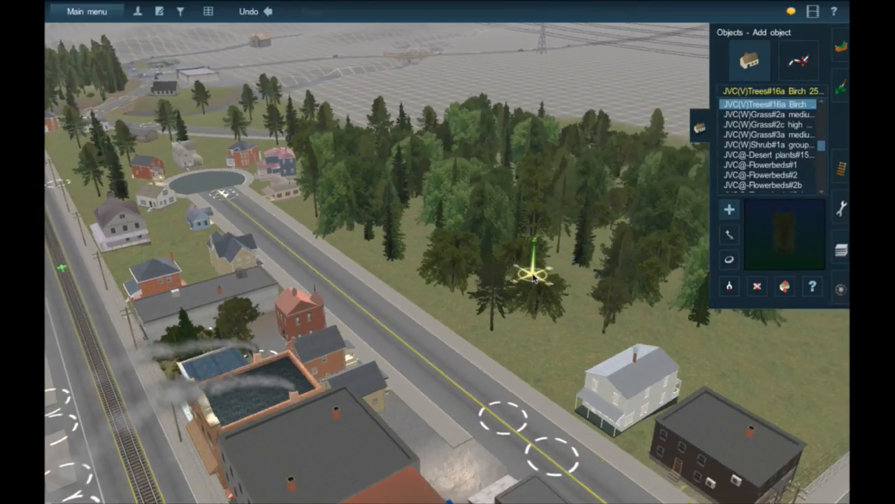
key("Right")
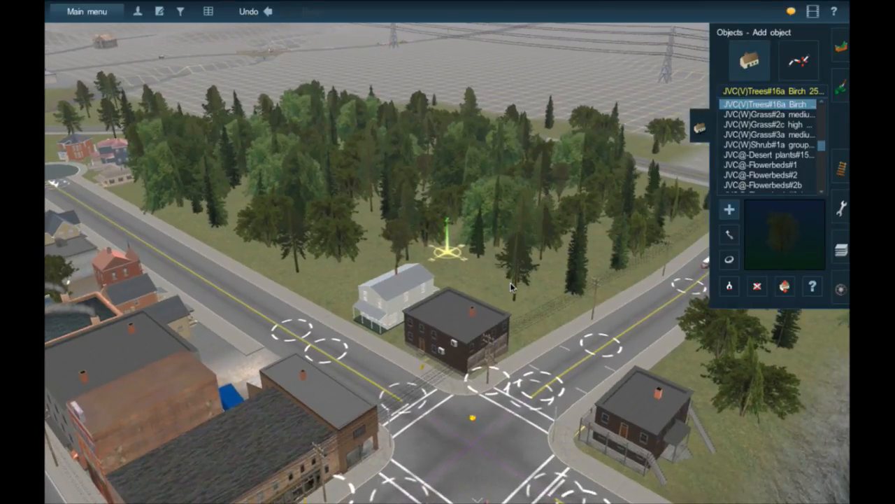
key("Up")
right_click(461, 290)
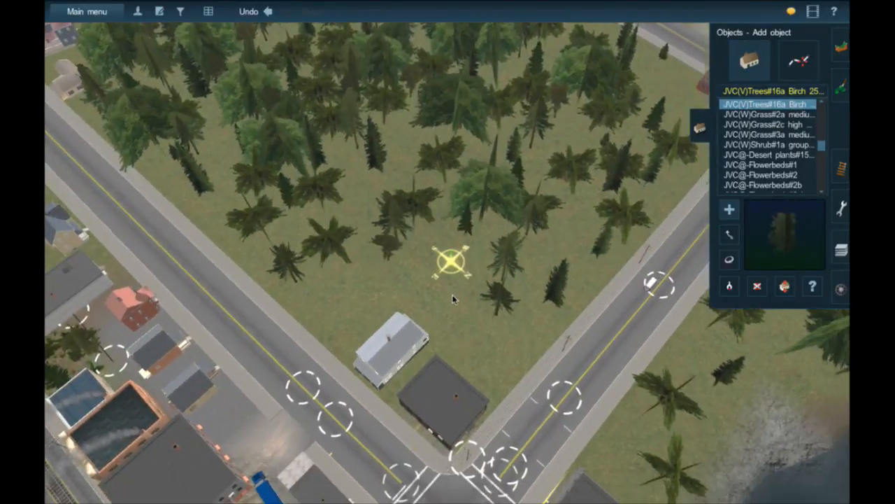
Browse the tree list from Maple 20m back through the oaks, birches and shrubs, and select Maple 'C' 23m.
scroll(452, 298, "up", 5)
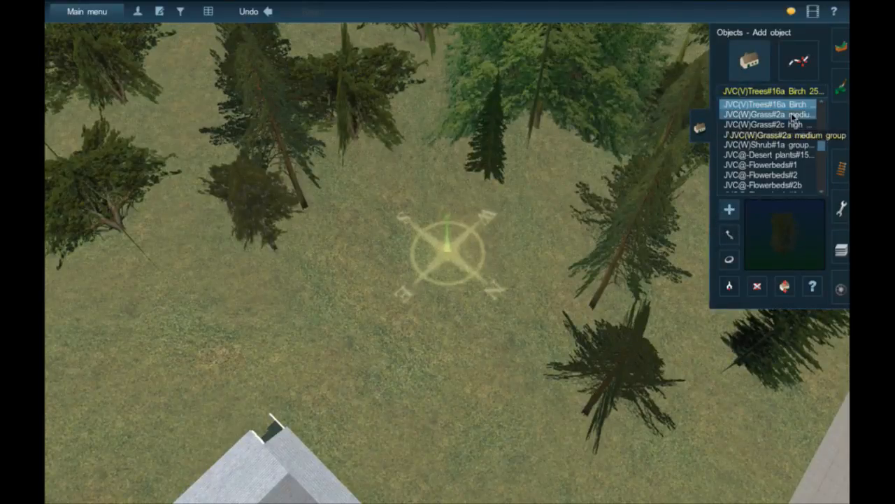
scroll(792, 117, "up", 2)
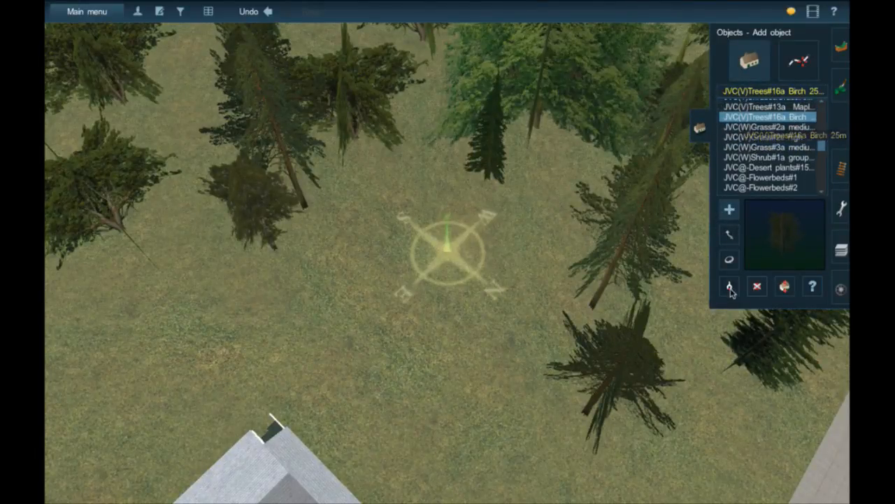
left_click(804, 106)
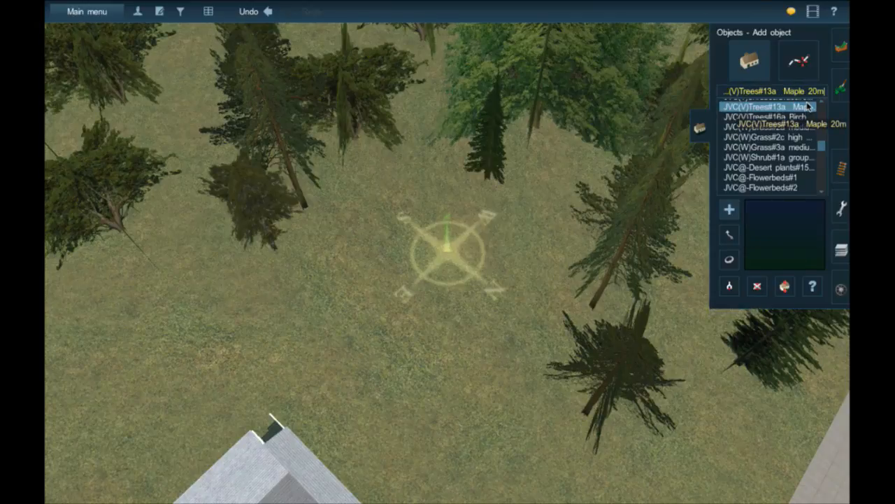
scroll(776, 140, "up", 3)
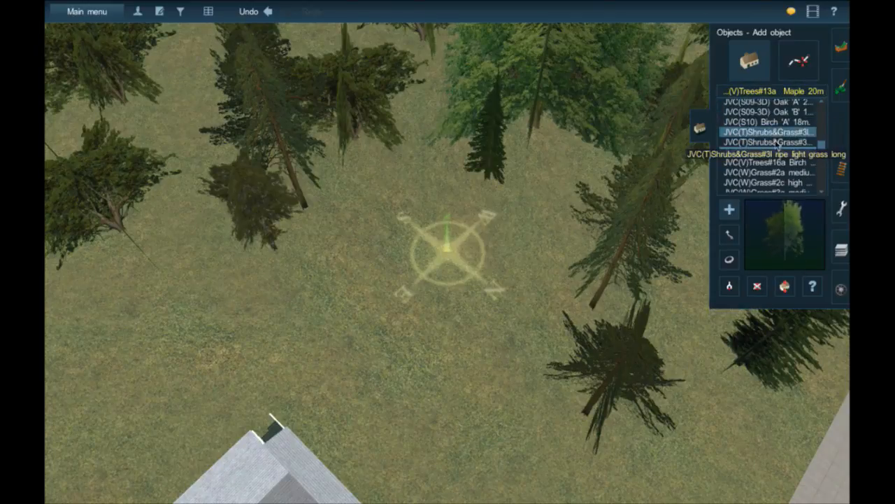
scroll(776, 143, "up", 5)
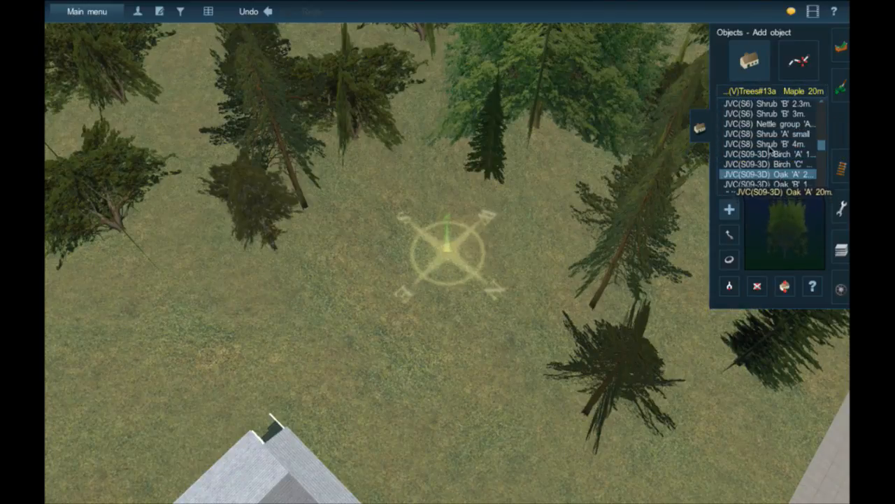
scroll(770, 149, "up", 1)
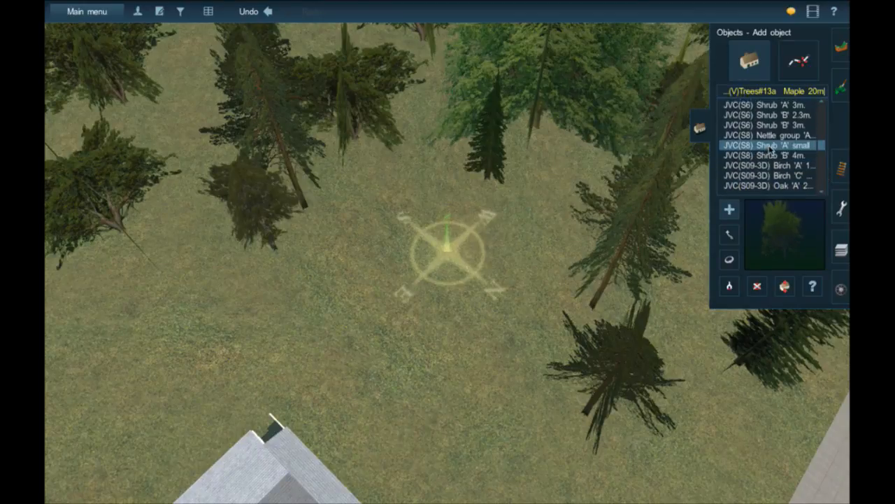
scroll(771, 149, "up", 6)
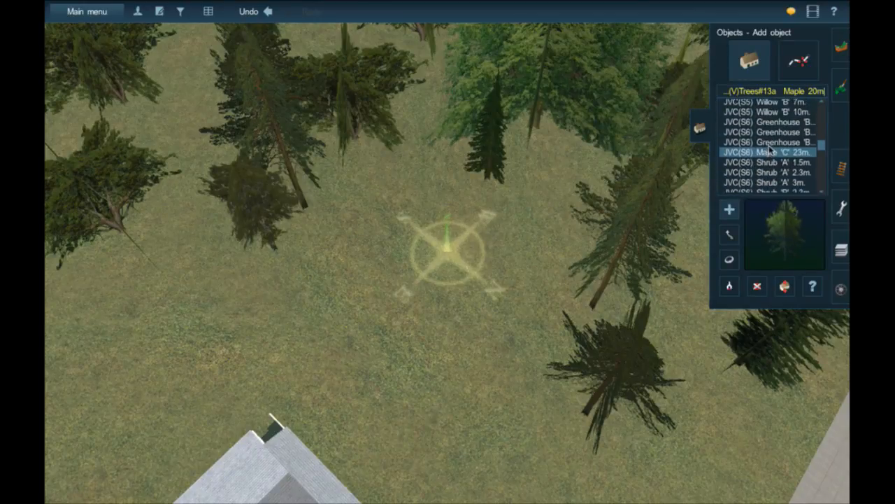
left_click(770, 151)
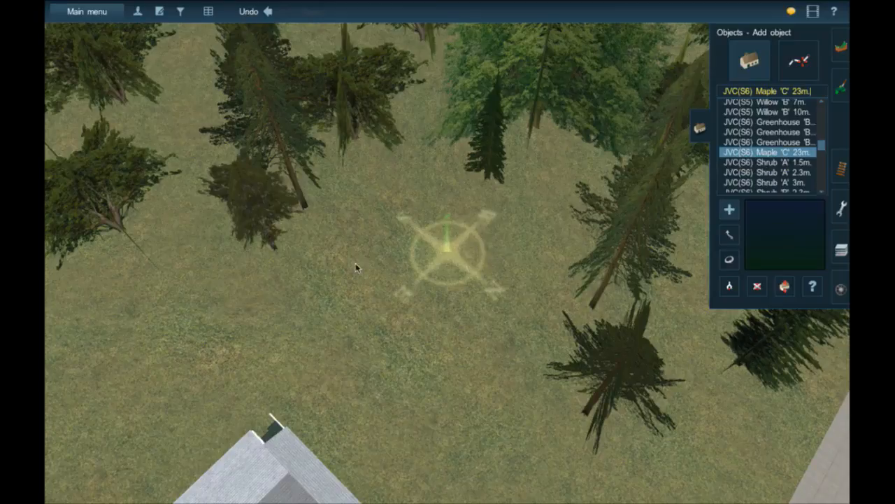
Pick Pine 'A' 17m from an existing tree near the corner and place one in the gap behind the white house.
scroll(356, 267, "down", 5)
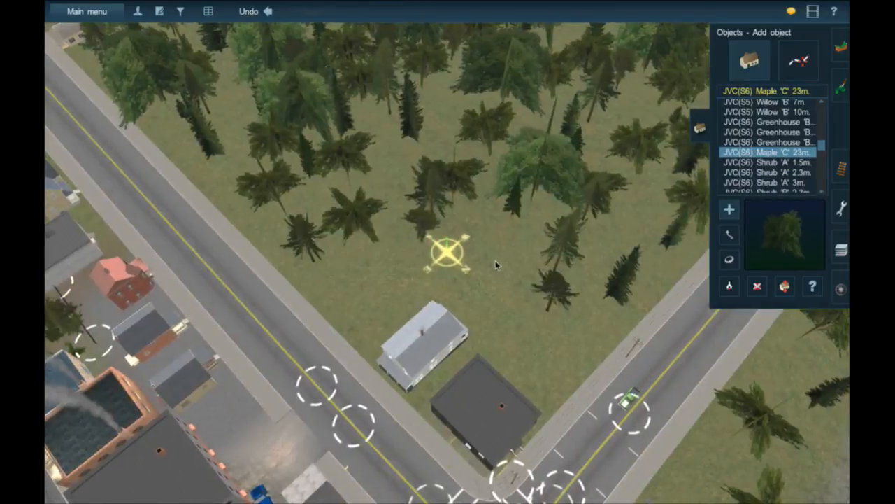
key("g")
left_click(556, 289)
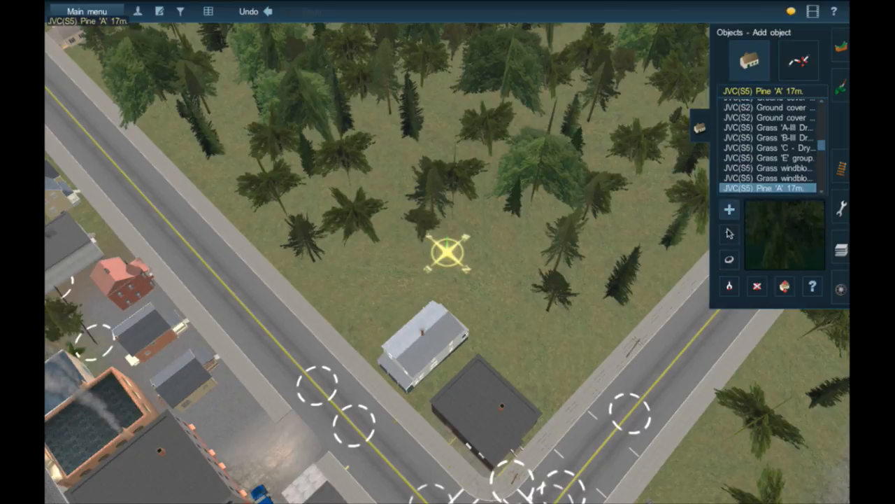
left_click(729, 211)
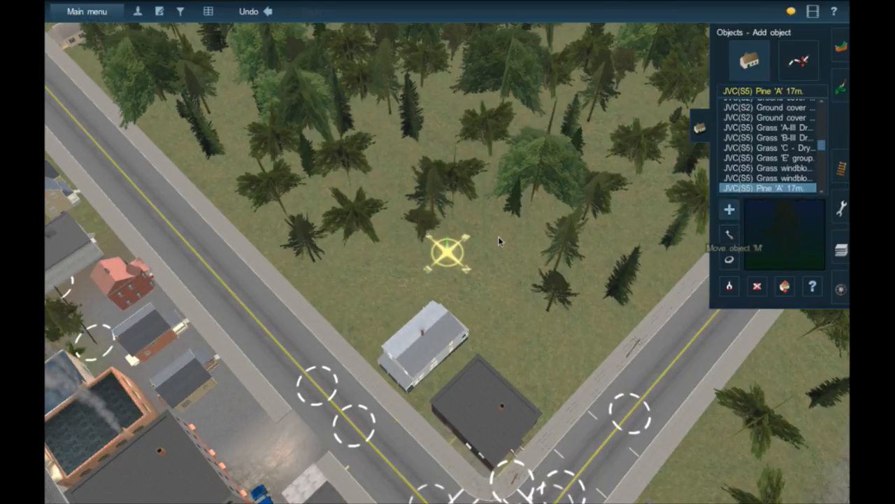
left_click(373, 274)
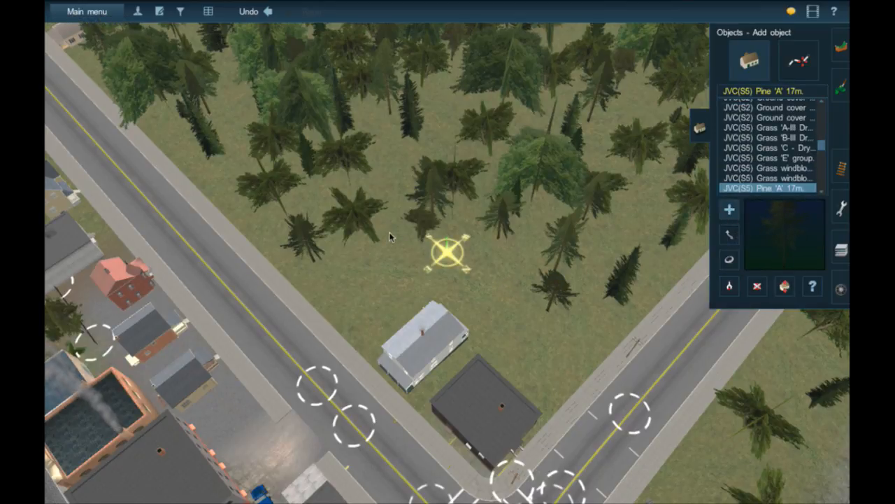
Place another Pine 'A' 17m in the gap among the trees and a Pine 'A' 23m at the roadside edge of the grove.
left_click(389, 136)
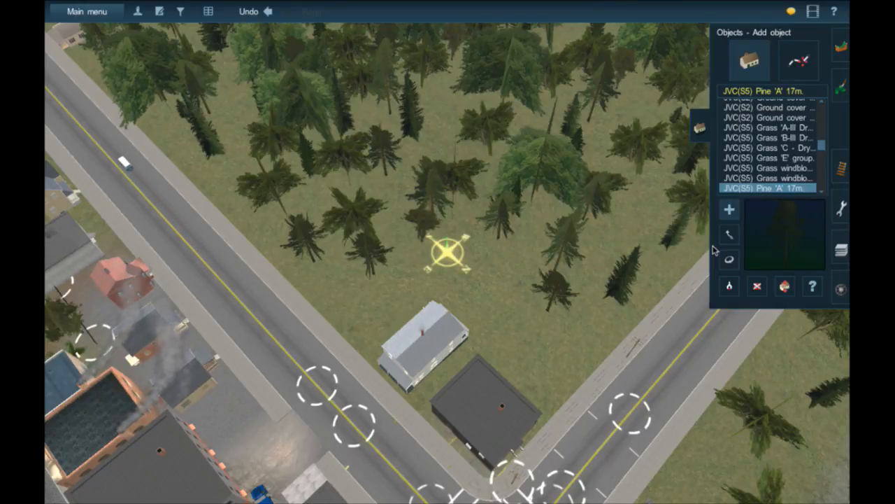
scroll(778, 184, "down", 4)
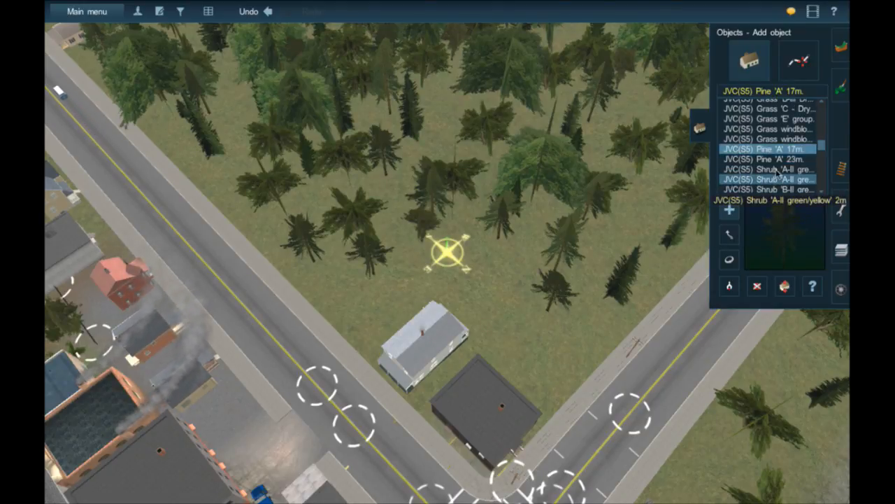
left_click(773, 160)
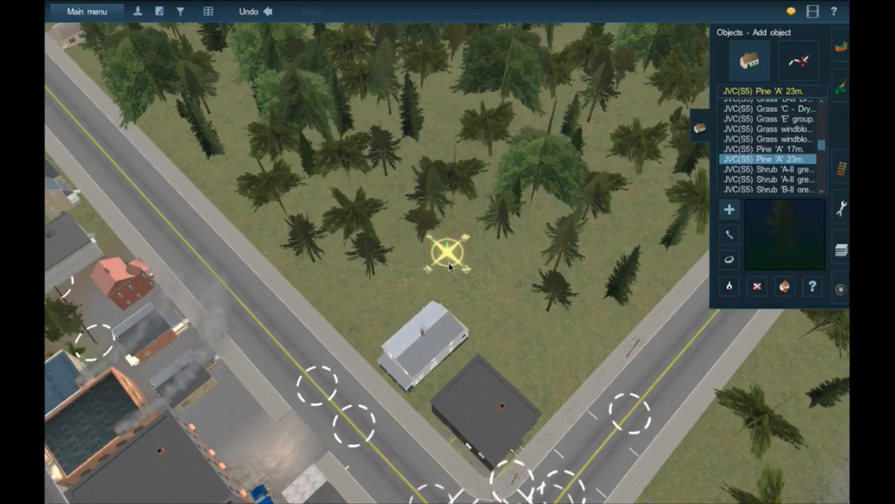
left_click(337, 297)
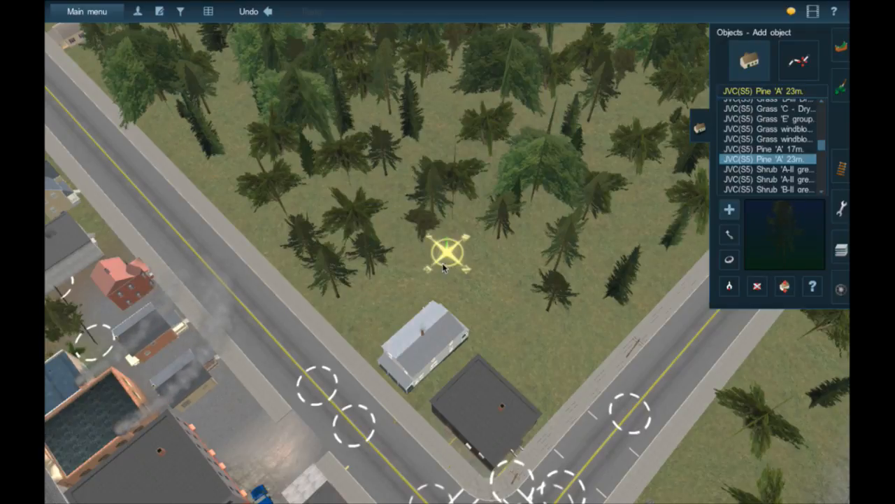
Switch back to Pine 'A' 17m and place more of them in gaps deeper in the woods and behind the corner houses.
left_click(770, 149)
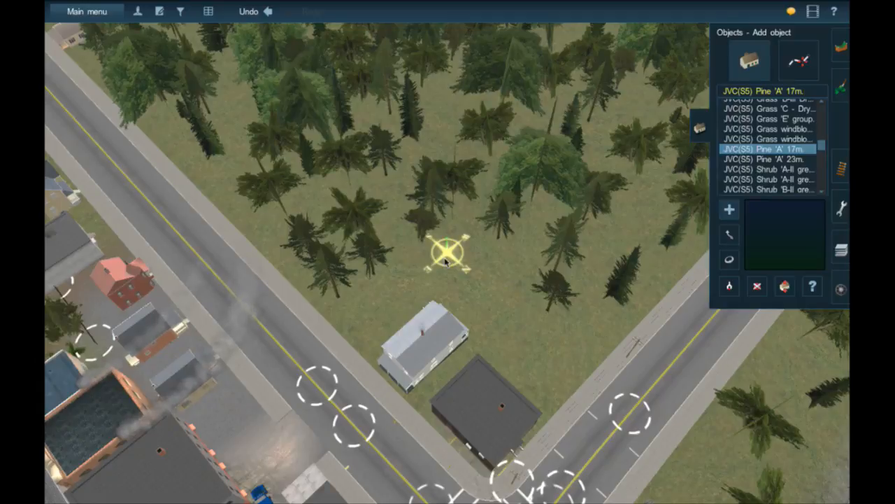
left_click(443, 117)
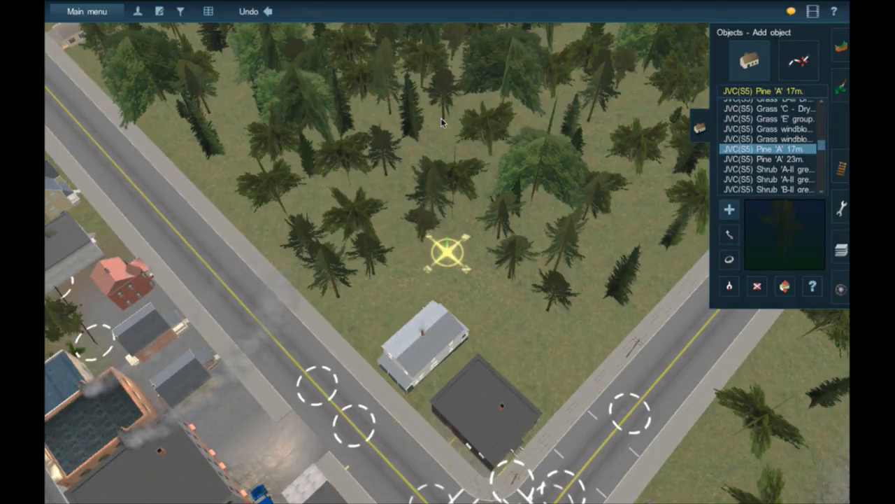
left_click(319, 135)
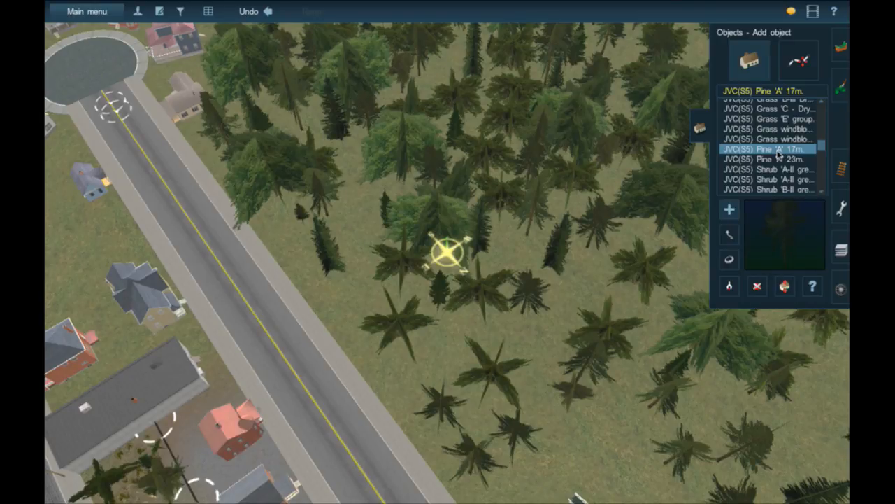
Pick Spruce 'F' 22m from an existing tree in the woods behind the white house.
scroll(525, 325, "up", 6)
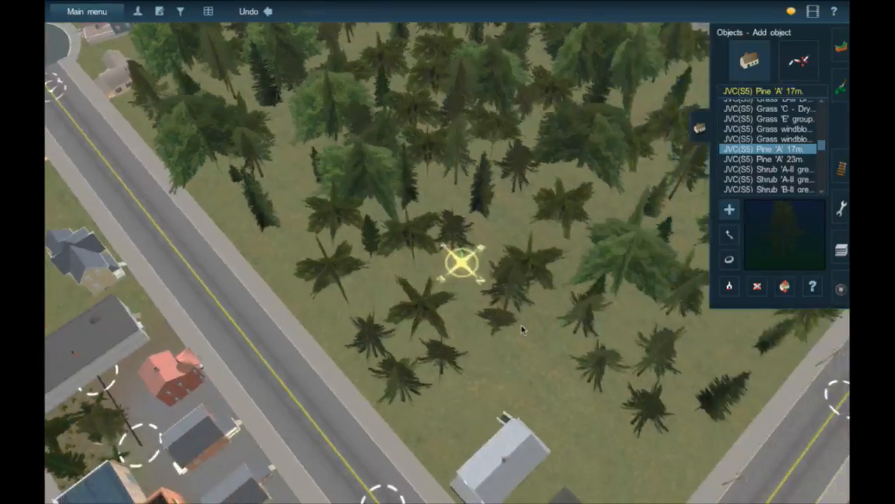
scroll(521, 329, "down", 6)
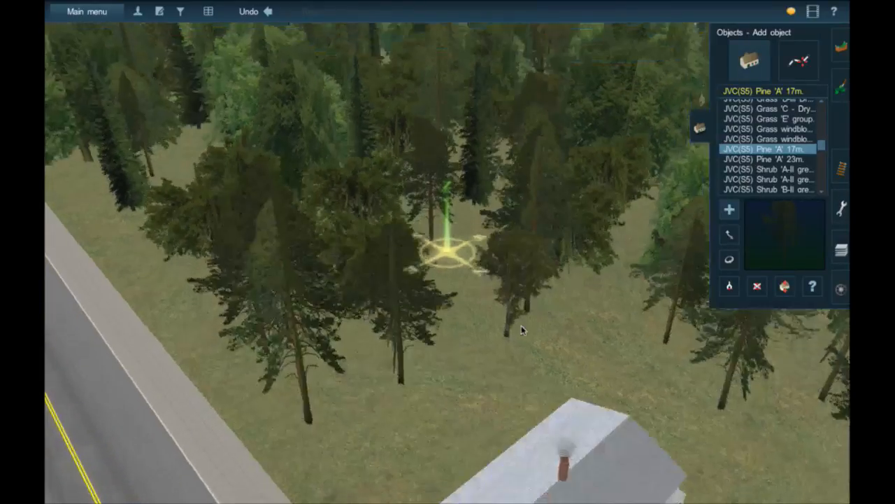
scroll(521, 325, "up", 6)
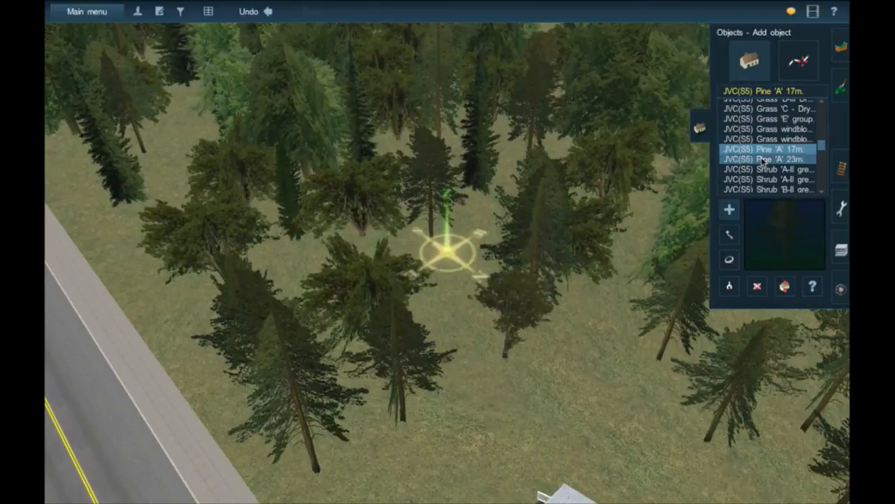
left_click(729, 285)
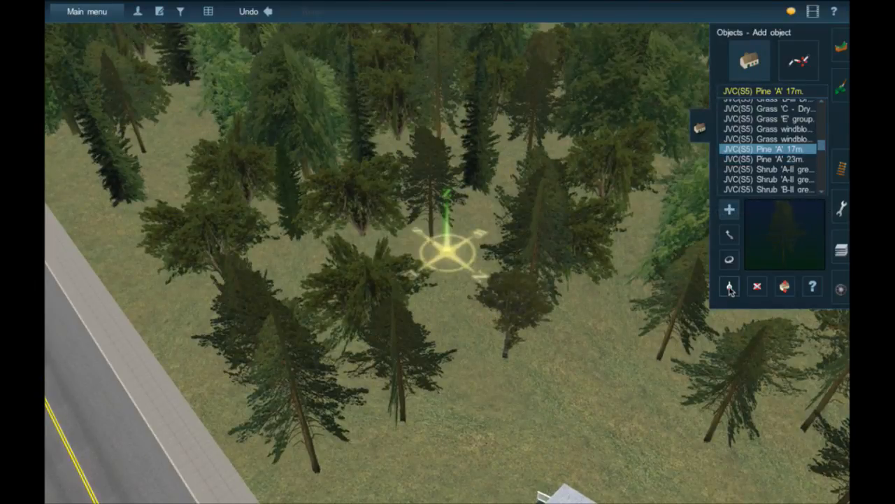
right_click_drag(455, 144, 389, 287)
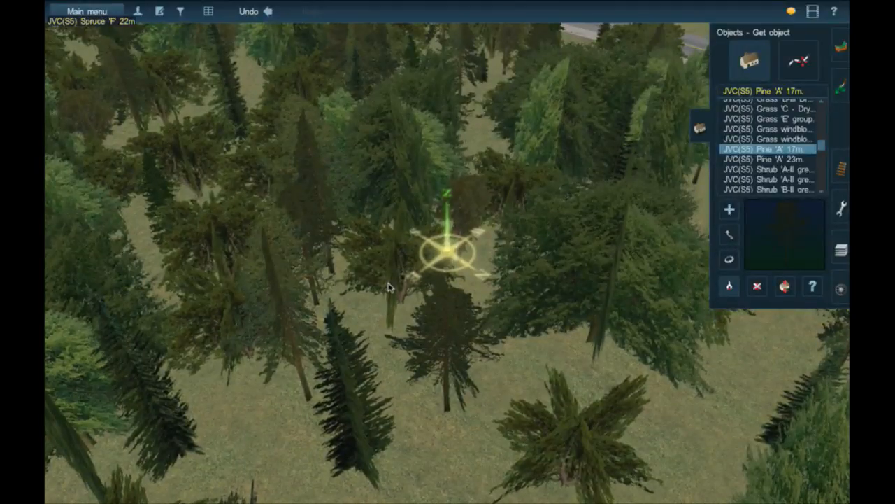
left_click(388, 286)
middle_click(323, 371)
right_click_drag(323, 371, 503, 154)
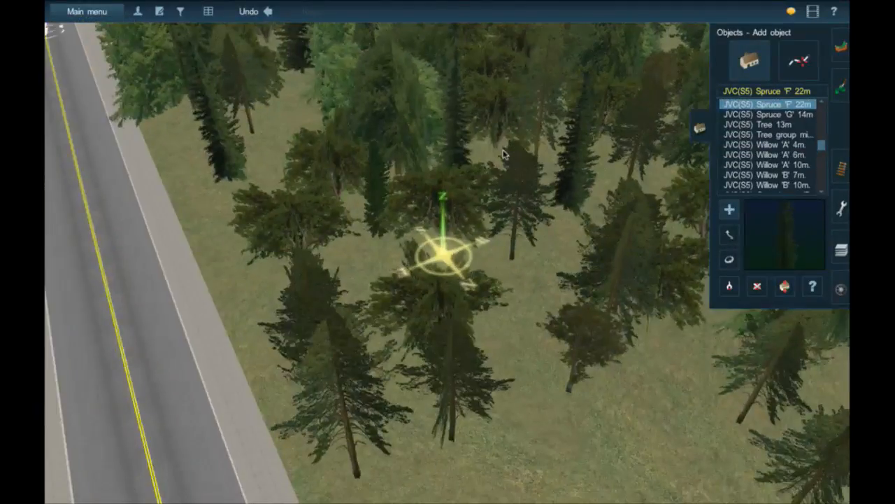
Pick Tree 13m from an existing tree and place two of them in the open gaps among the pines near the road.
scroll(503, 154, "up", 6)
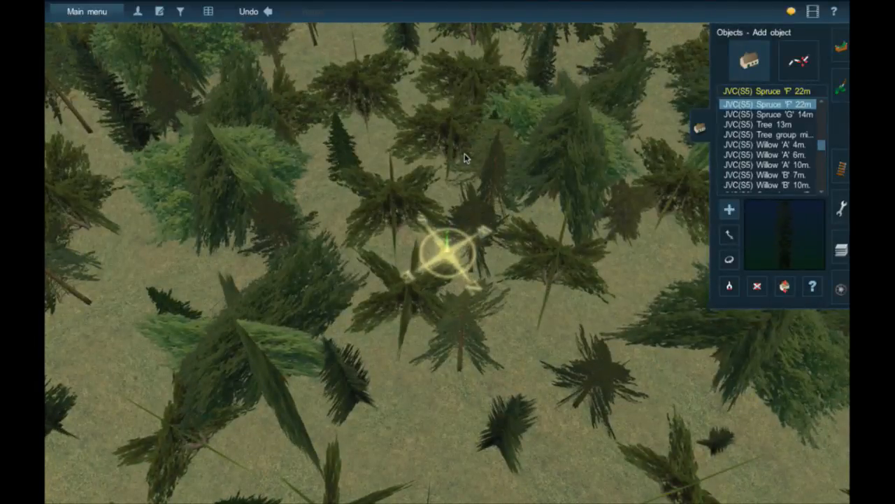
left_click(729, 290)
left_click(564, 286)
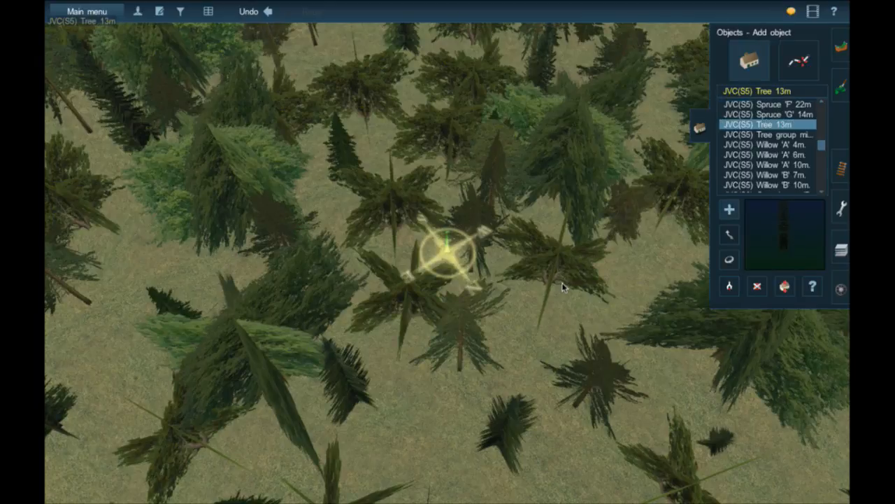
right_click(340, 414)
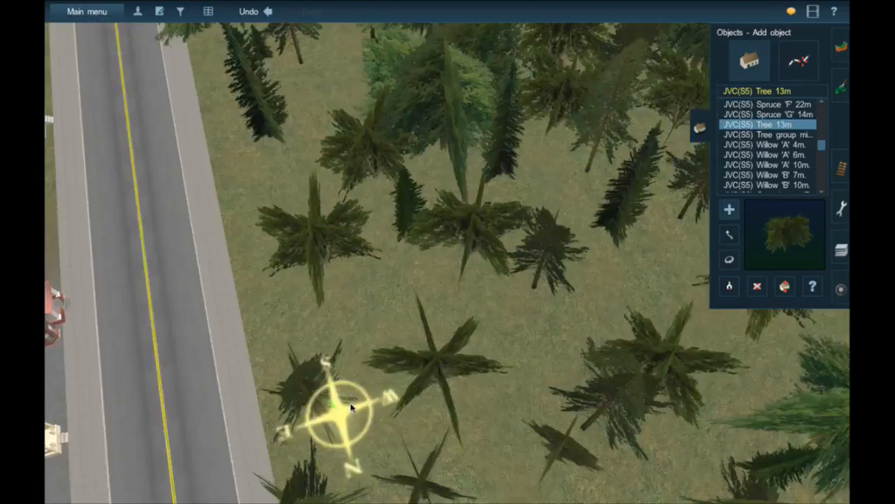
right_click(570, 173)
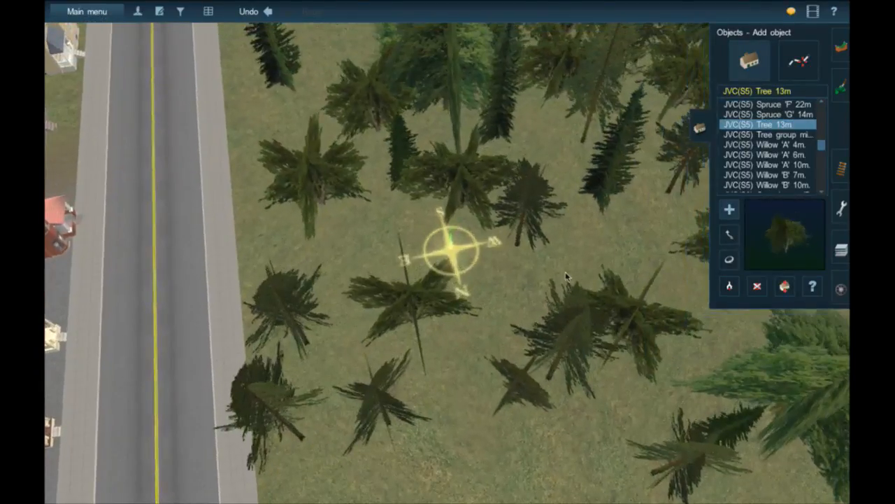
left_click(609, 249)
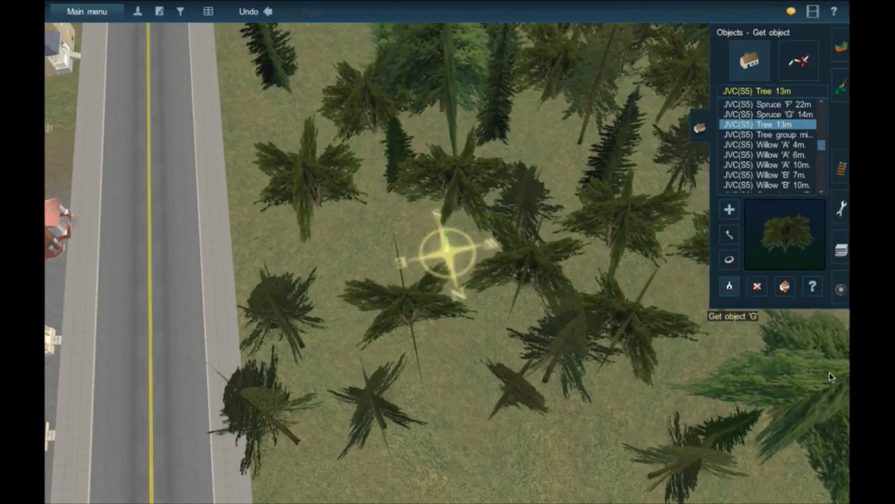
Pick Maple 'C' 23m from an existing tree and place one in the grove close to the road.
left_click(729, 288)
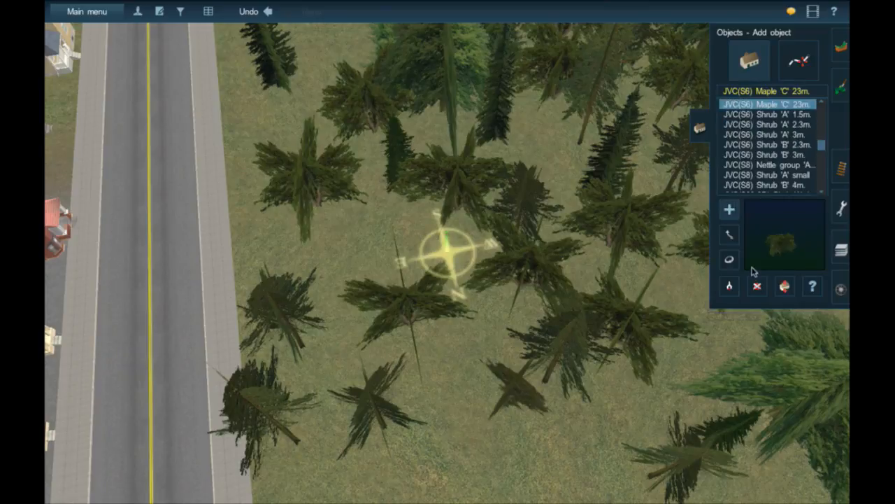
left_click(385, 242)
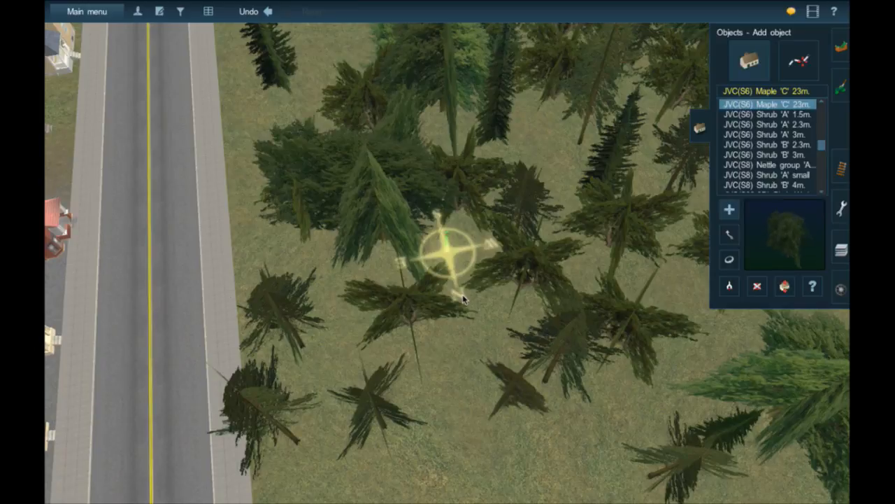
middle_click(338, 169)
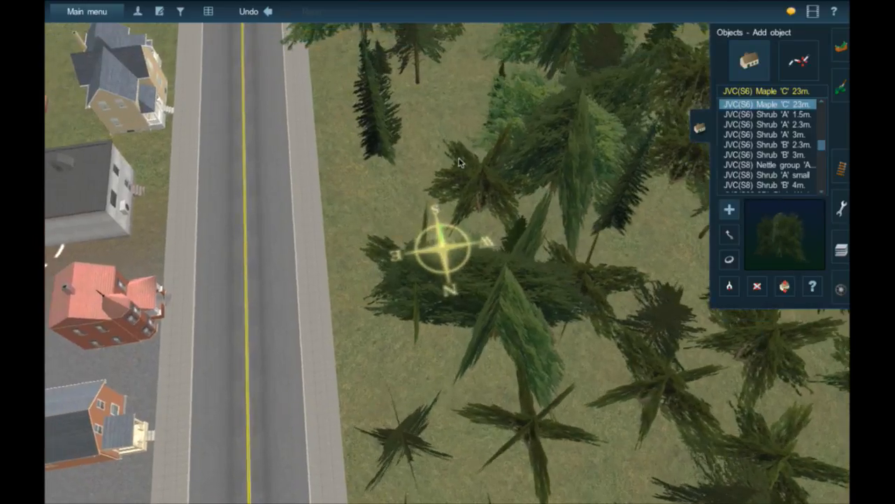
right_click(554, 397)
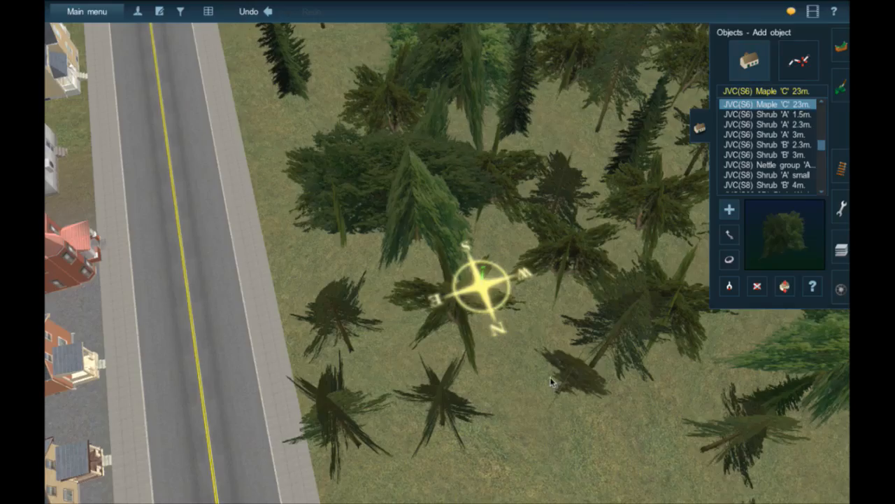
scroll(551, 381, "down", 1)
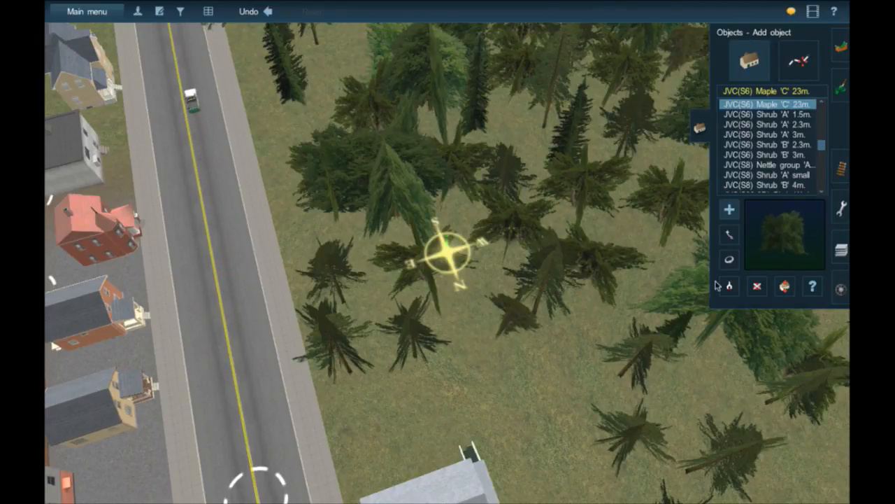
Select Spruce 'F' 22m and place three in the clearing behind the white house and along the roadside edge of the grove.
left_click(805, 390)
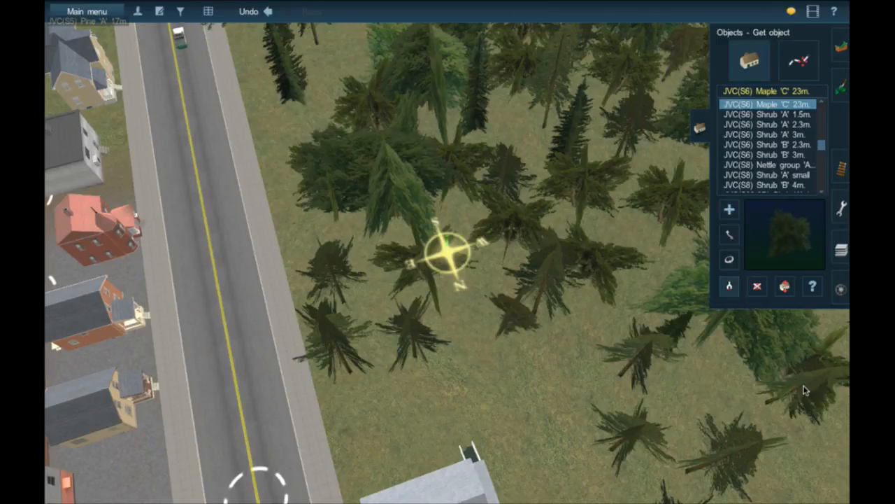
left_click(734, 215)
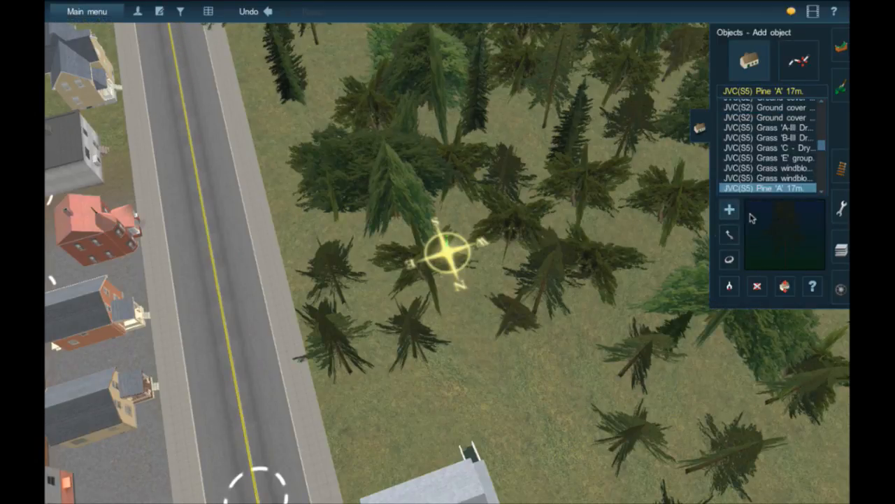
scroll(770, 182, "down", 3)
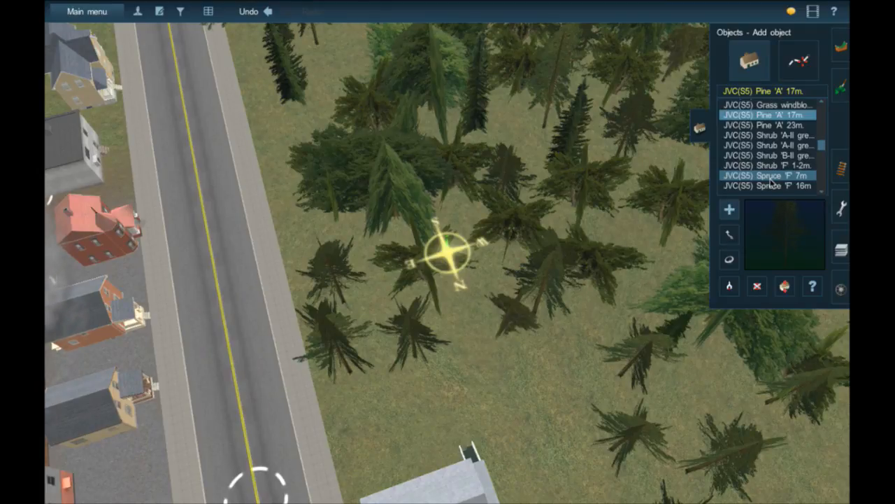
scroll(770, 182, "down", 3)
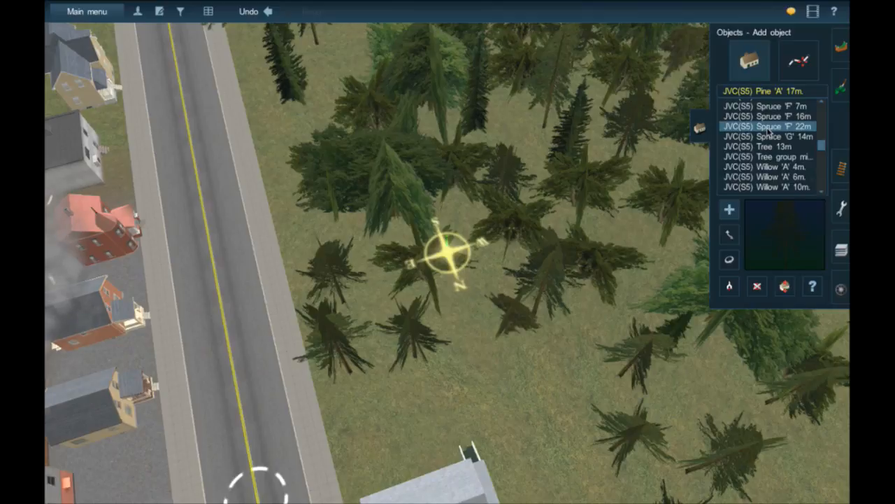
left_click(769, 130)
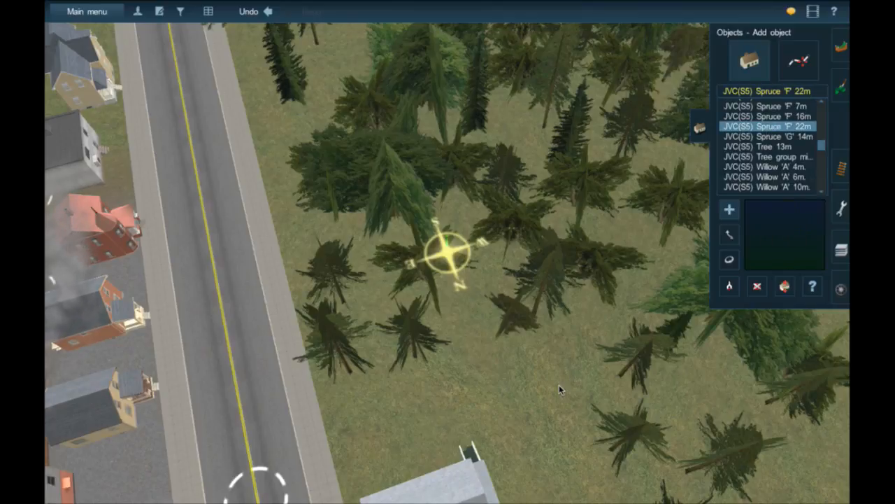
left_click(470, 329)
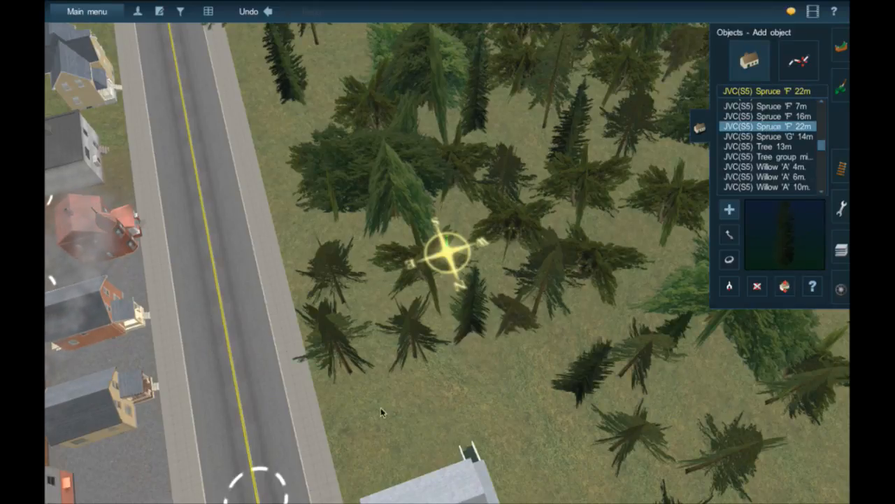
left_click(308, 142)
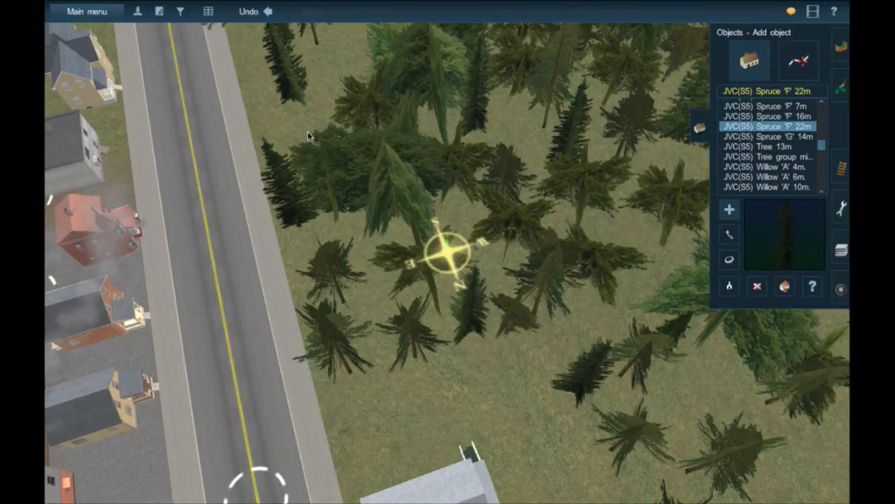
Look through the spruces and willows, select Willow 'A' 10m, and place one in the gap between the pines and spruces.
left_click(789, 137)
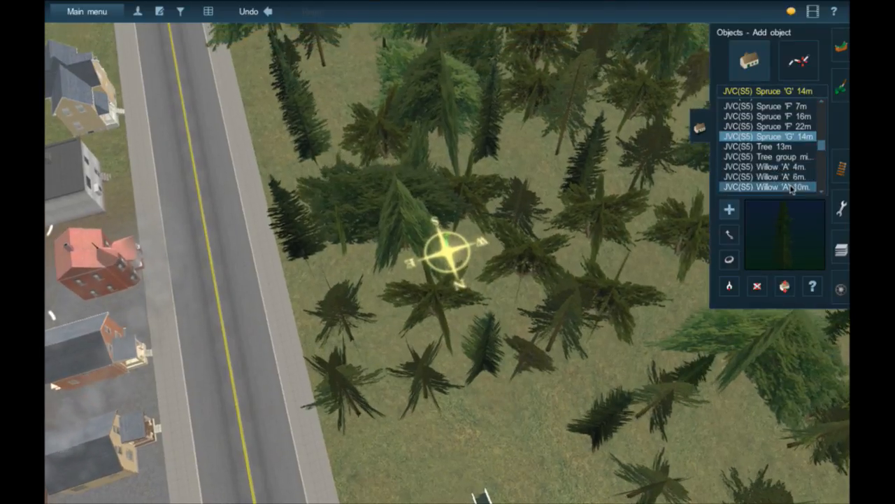
left_click(792, 188)
scroll(789, 183, "down", 2)
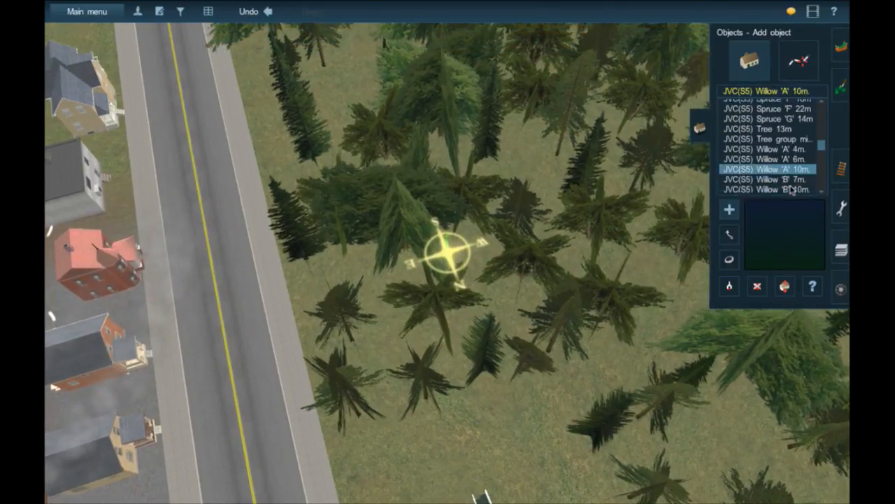
scroll(786, 183, "down", 3)
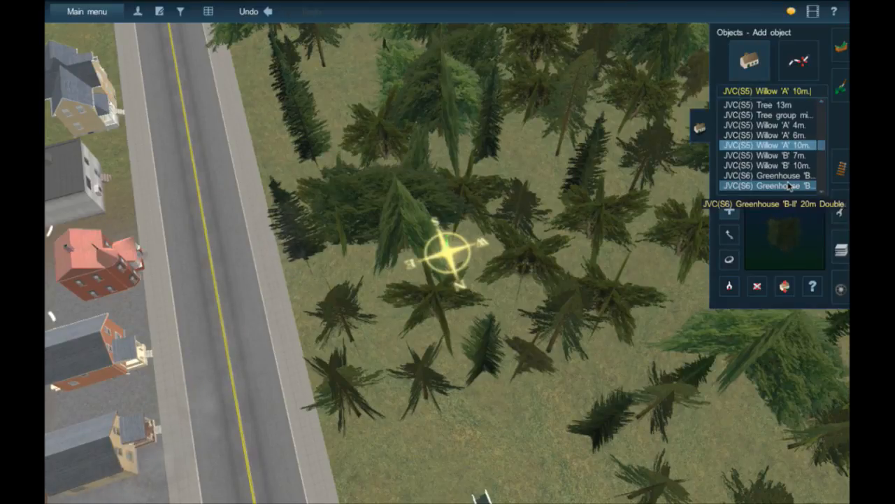
left_click(524, 170)
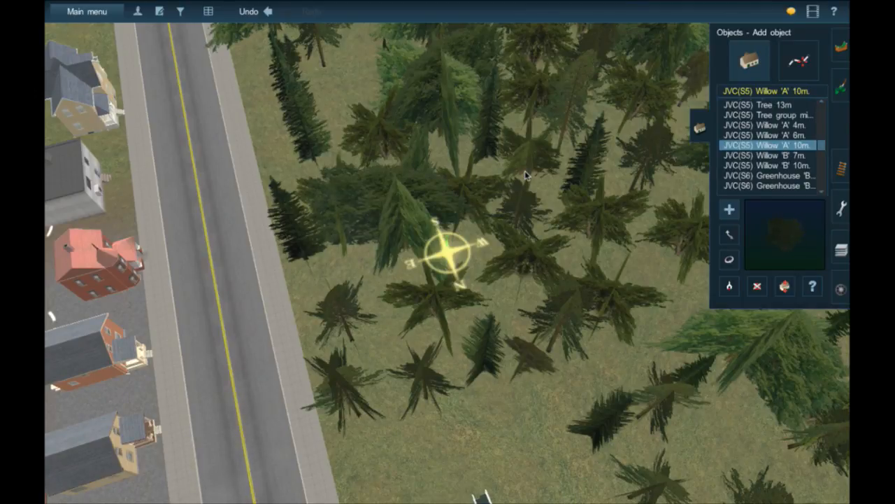
middle_click(363, 163)
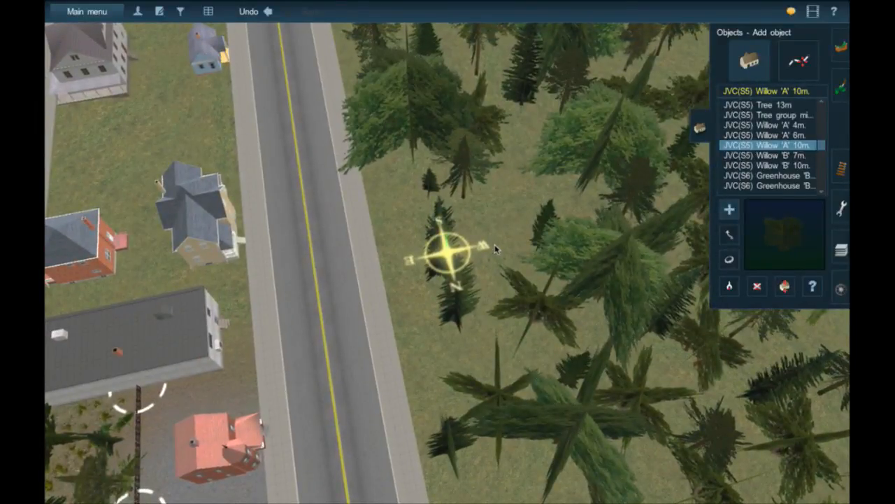
Place one Willow 'A' 10m and one Willow 'B' 10m in the gap between the roadside spruces and the broad green trees.
left_click(495, 244)
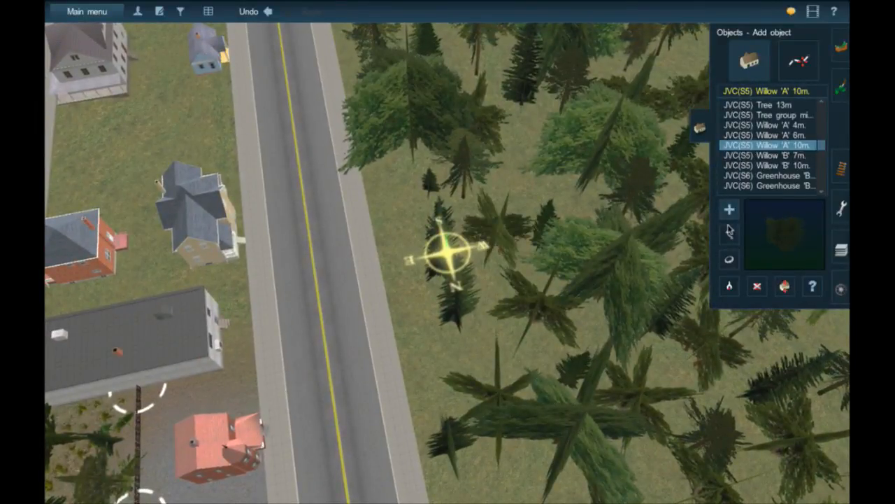
left_click(777, 165)
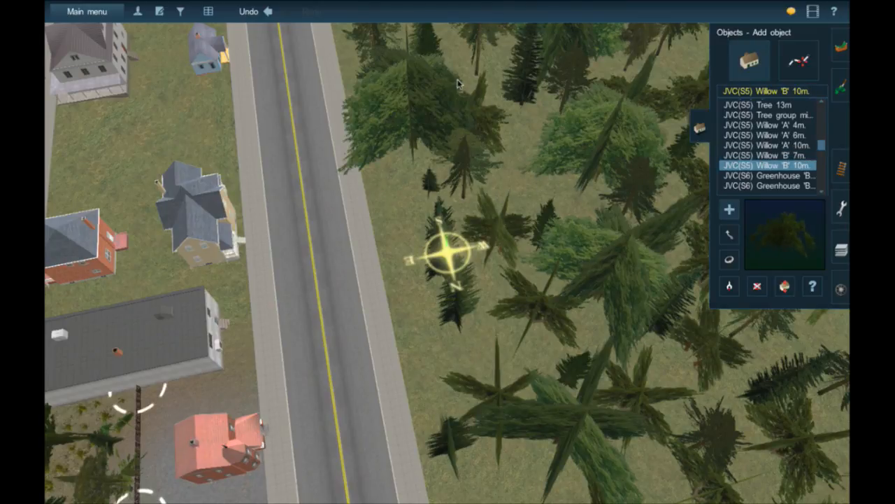
left_click(514, 169)
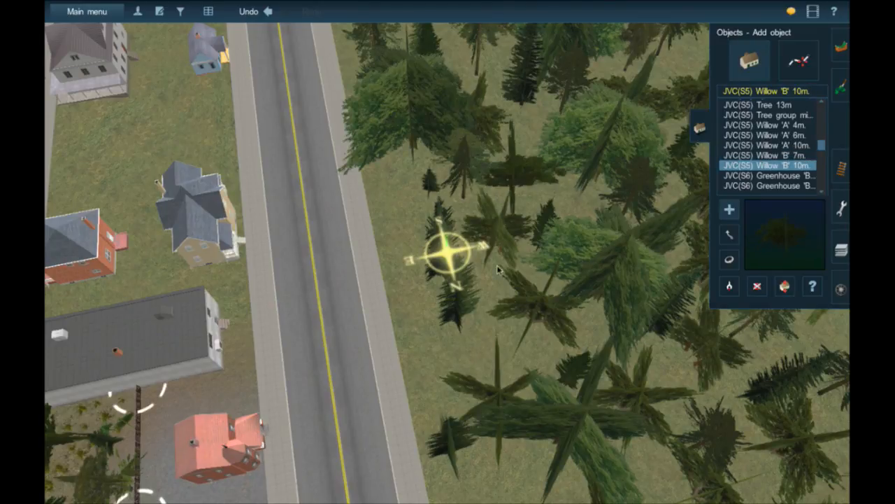
Select Tree 13m and place three in the gaps of the grove beside the road with the utility poles.
right_click(497, 359)
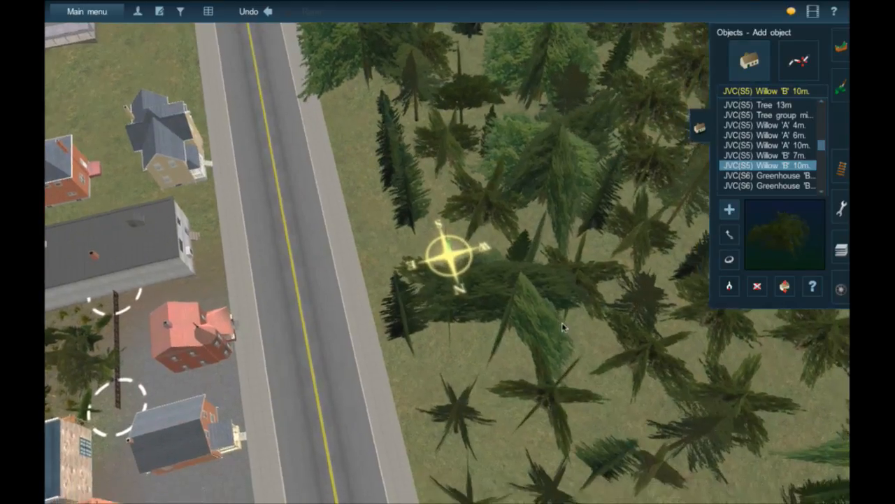
right_click(562, 325)
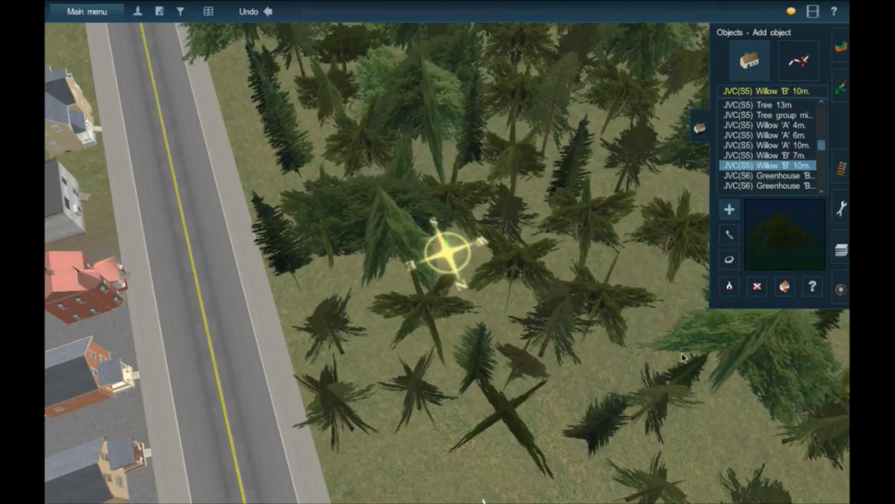
right_click(652, 367)
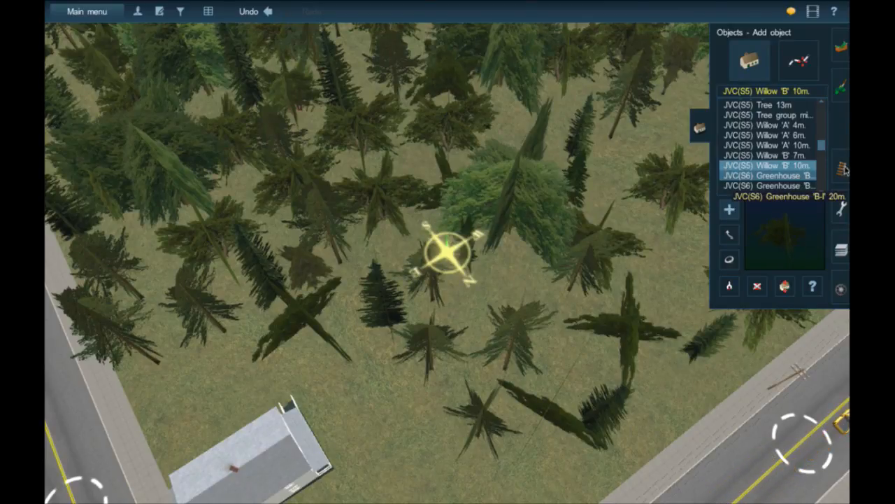
left_click(766, 144)
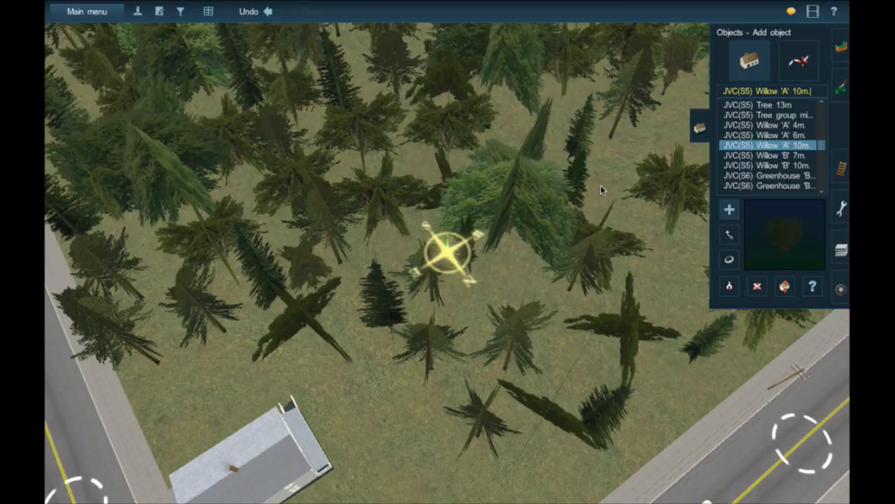
right_click(599, 255)
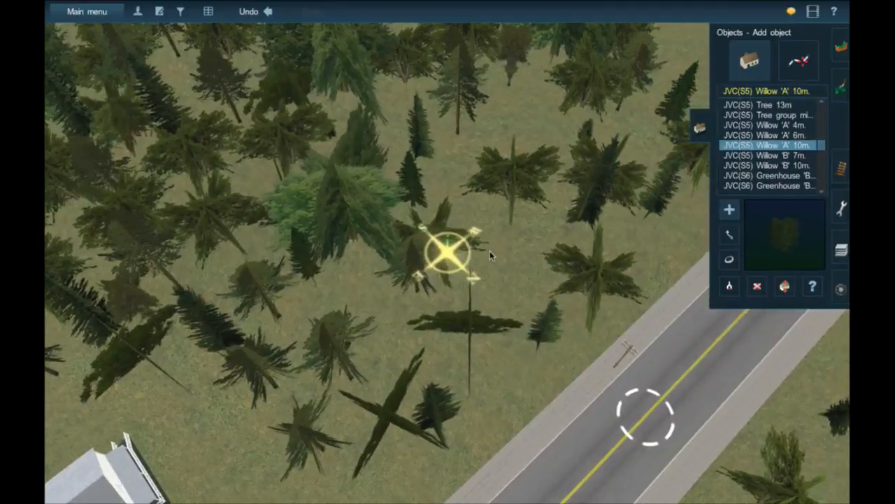
right_click(490, 250)
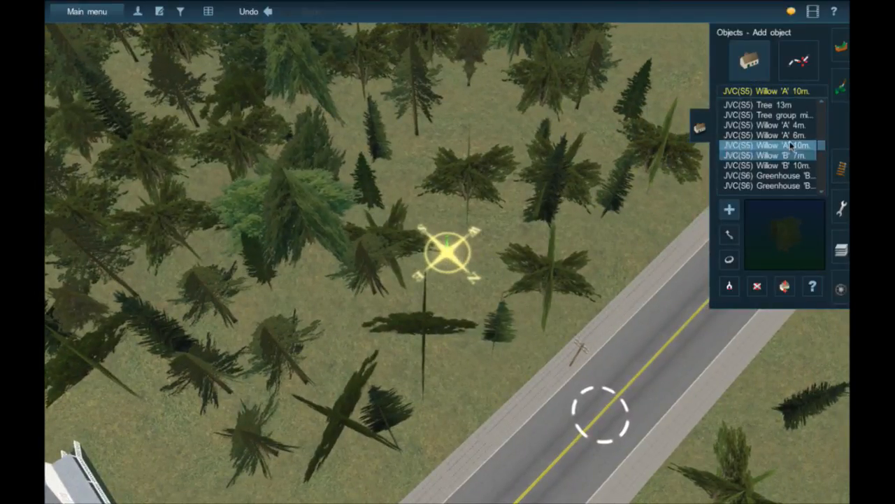
scroll(781, 132, "up", 1)
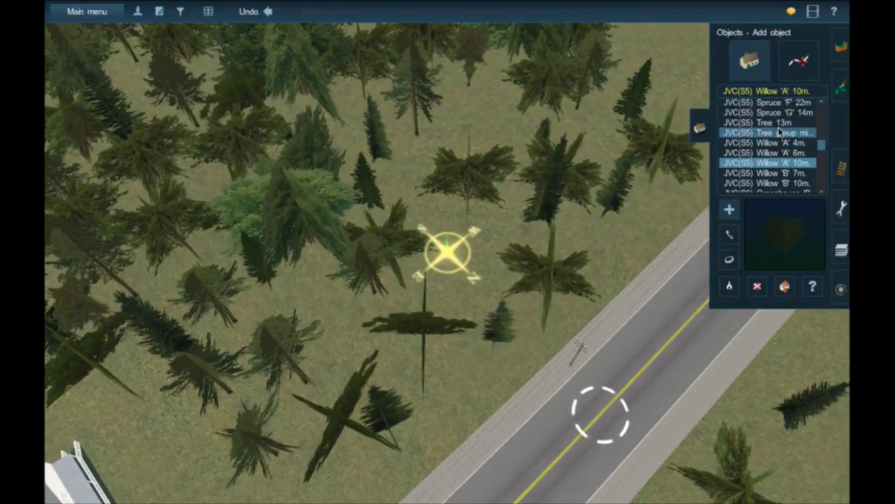
left_click(780, 132)
left_click(773, 124)
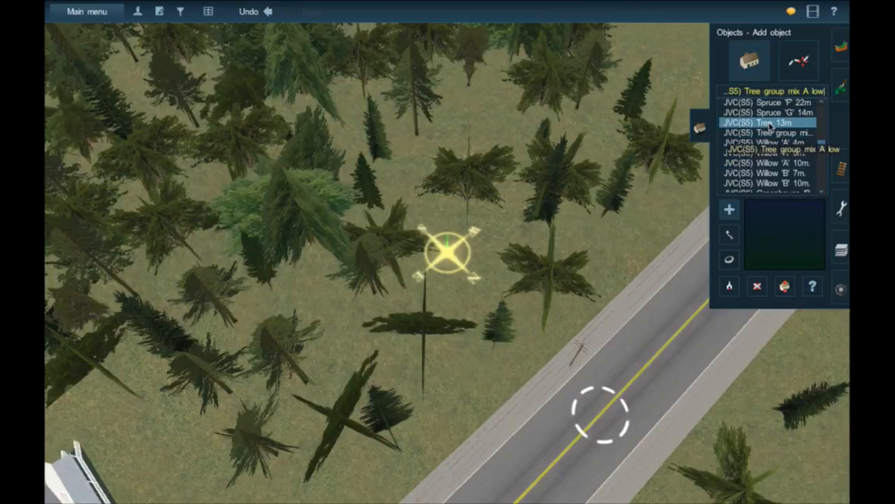
right_click(557, 243)
key("Down")
key("Right")
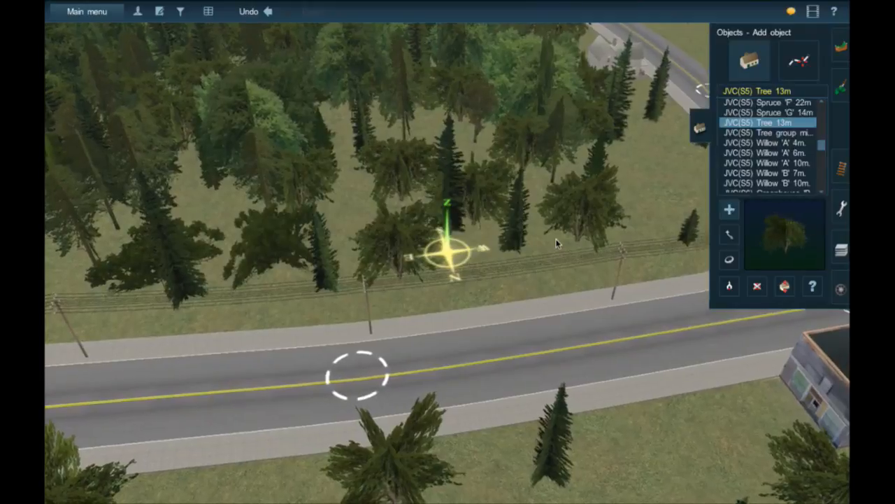
key("Up")
key("Left")
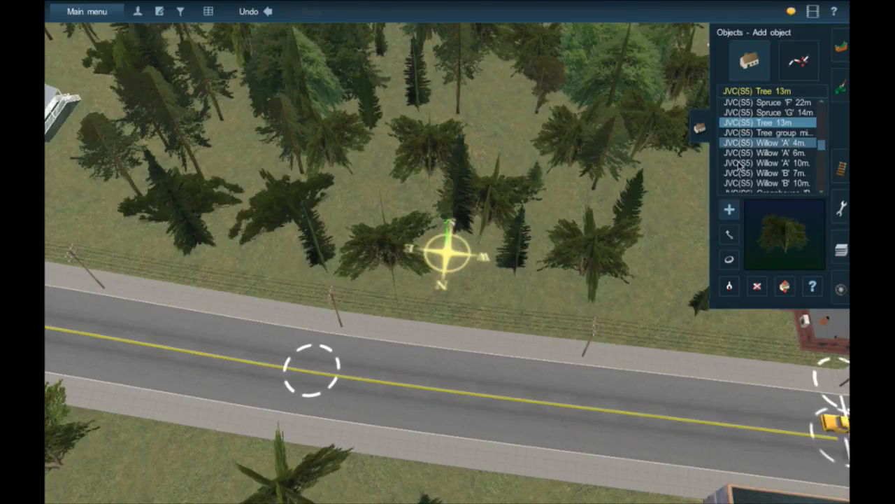
left_click(495, 130)
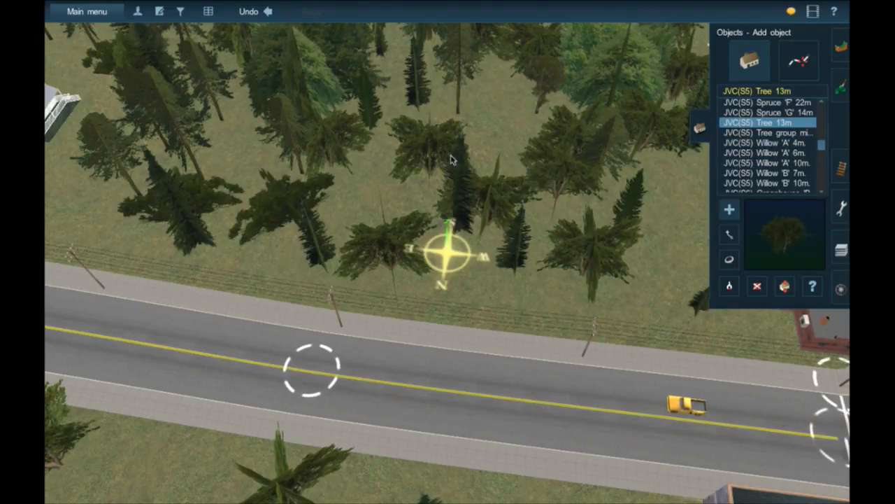
left_click(368, 194)
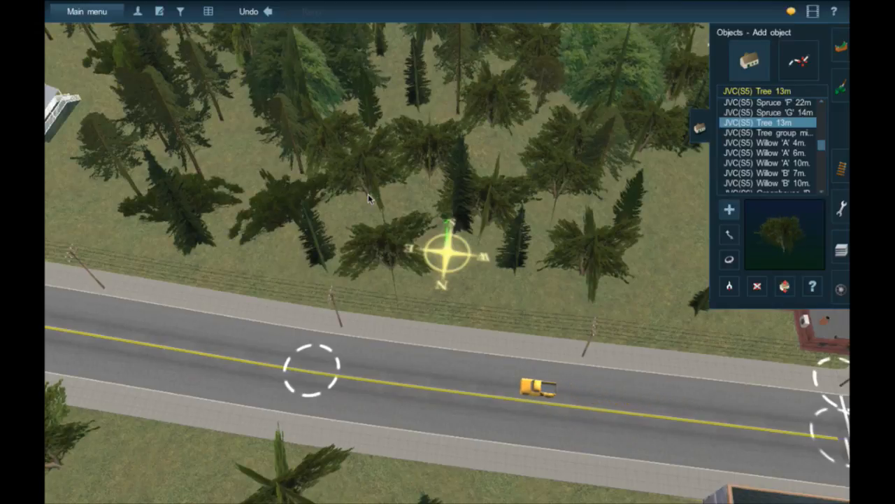
Select Spruce 'F' 16m and place four among the trees in the grove west of the flat-roofed brick building.
right_click(606, 216)
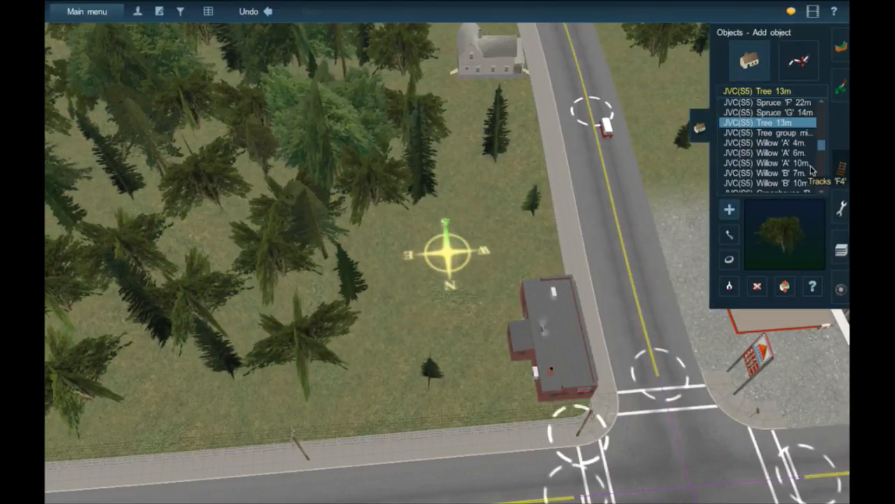
scroll(801, 151, "up", 1)
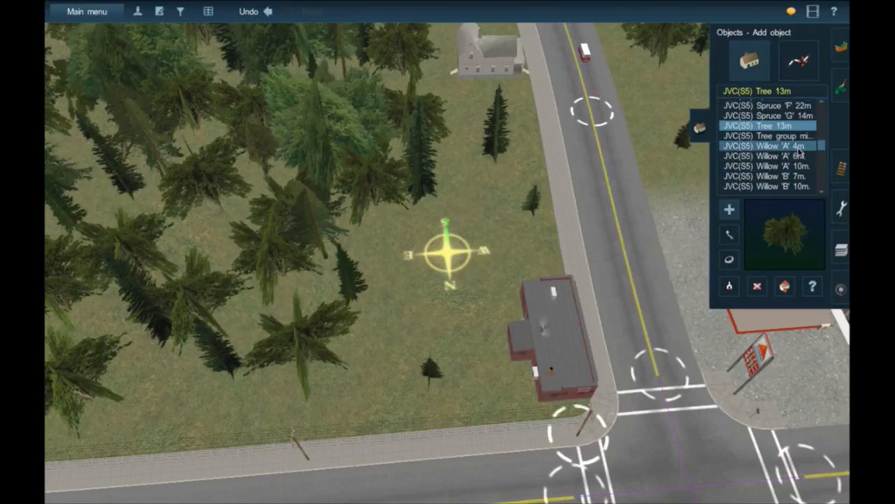
scroll(801, 150, "up", 4)
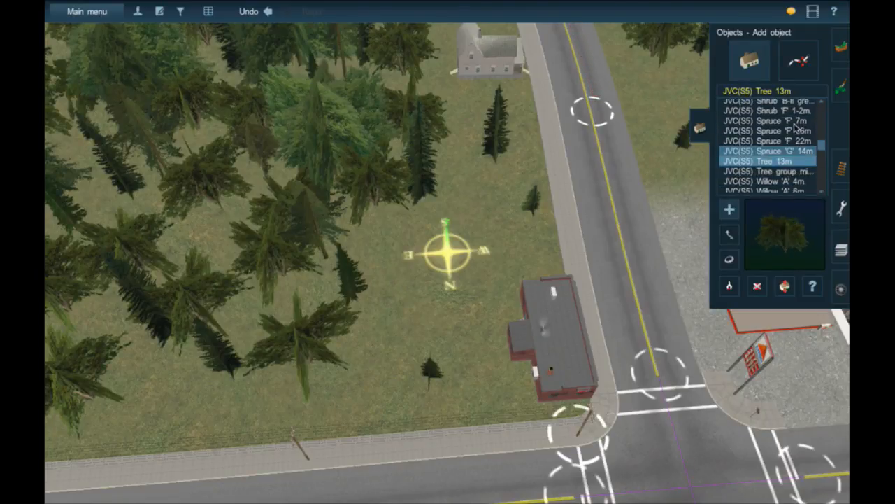
left_click(796, 122)
left_click(796, 131)
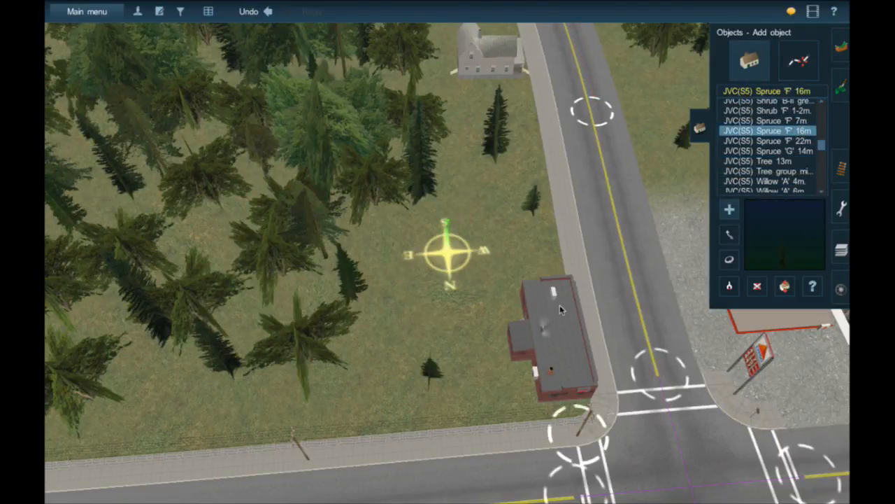
left_click(382, 245)
left_click(290, 296)
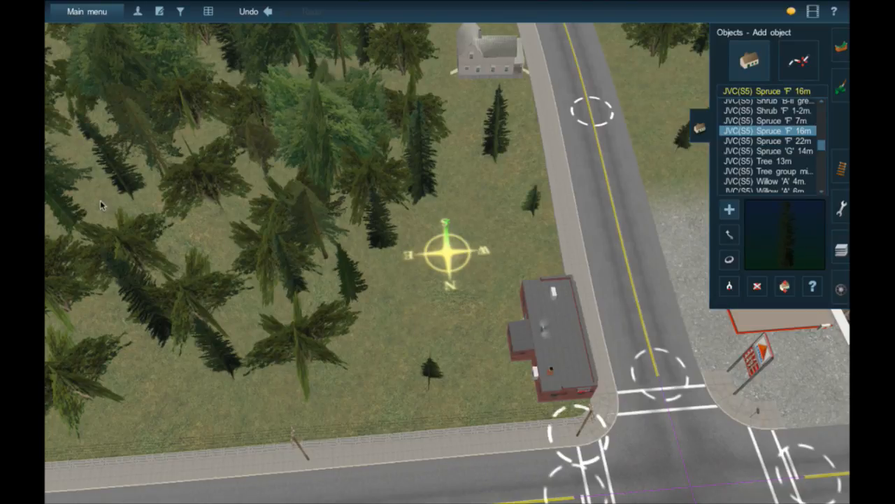
left_click(207, 233)
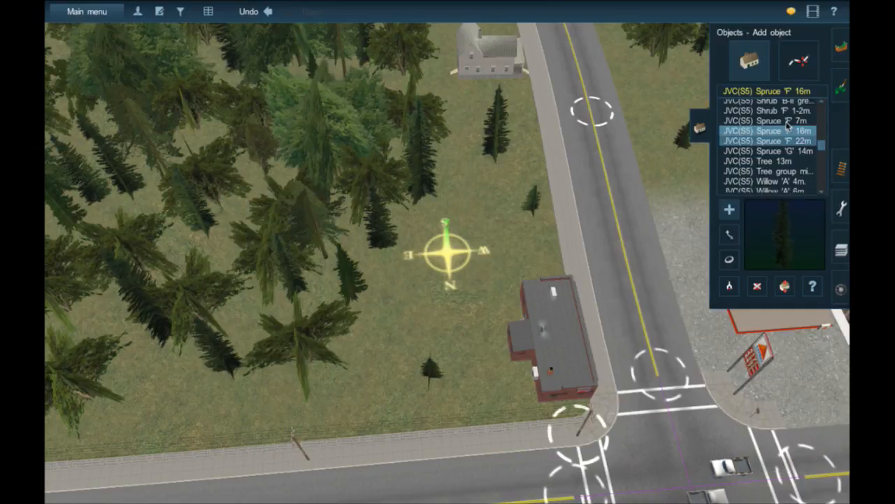
Place two Spruce 'F' 7m and two Spruce 'G' 14m in the clearing between the grove and the flat-roofed brick building.
left_click(766, 120)
left_click(448, 205)
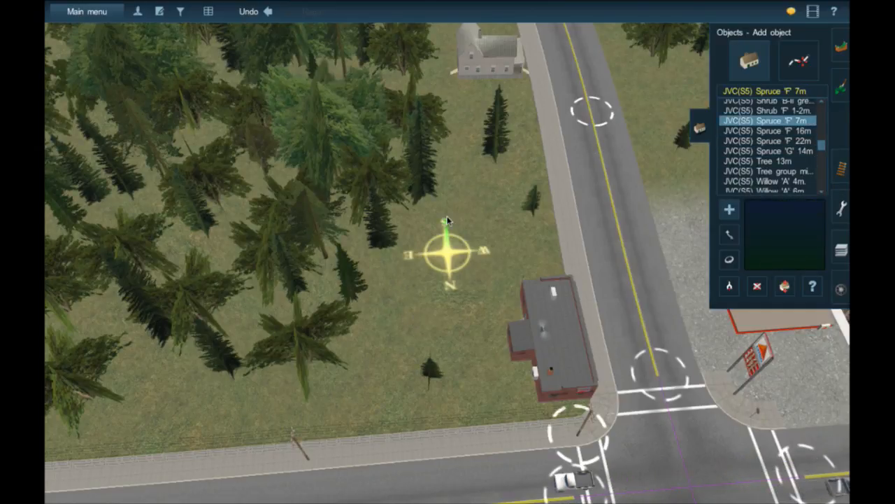
left_click(413, 305)
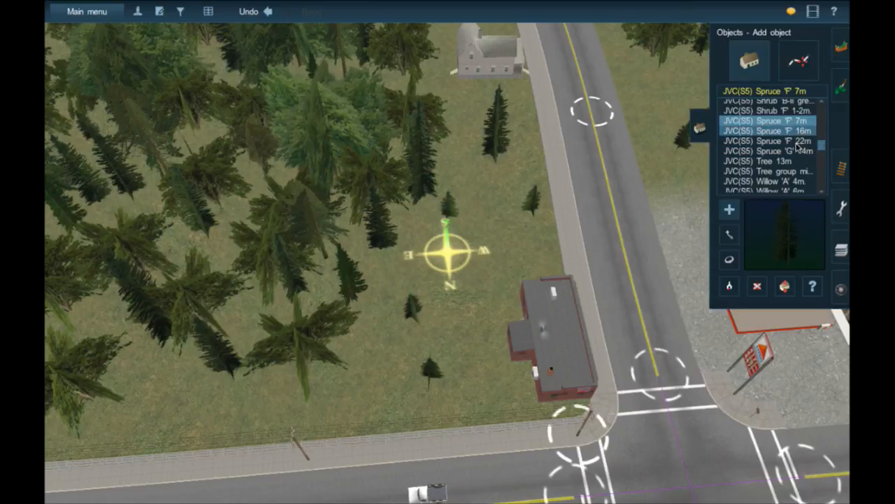
left_click(769, 151)
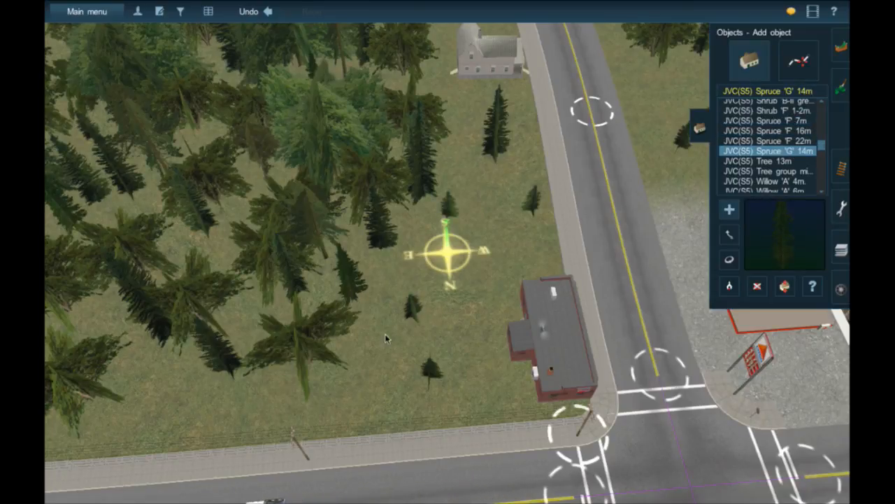
Select Tree 13m and place three around the new small spruces in the clearing near the brick building.
mouse_move(796, 123)
scroll(795, 123, "up", 1)
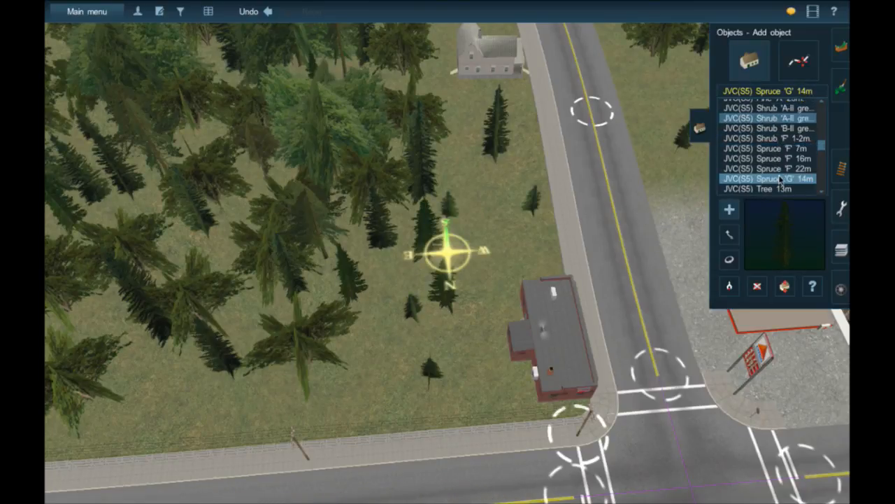
left_click(767, 189)
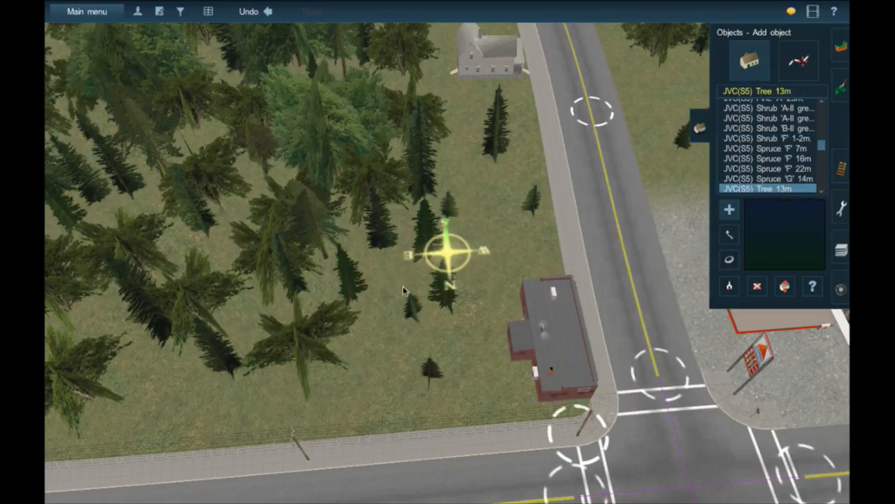
left_click(401, 291)
left_click(388, 342)
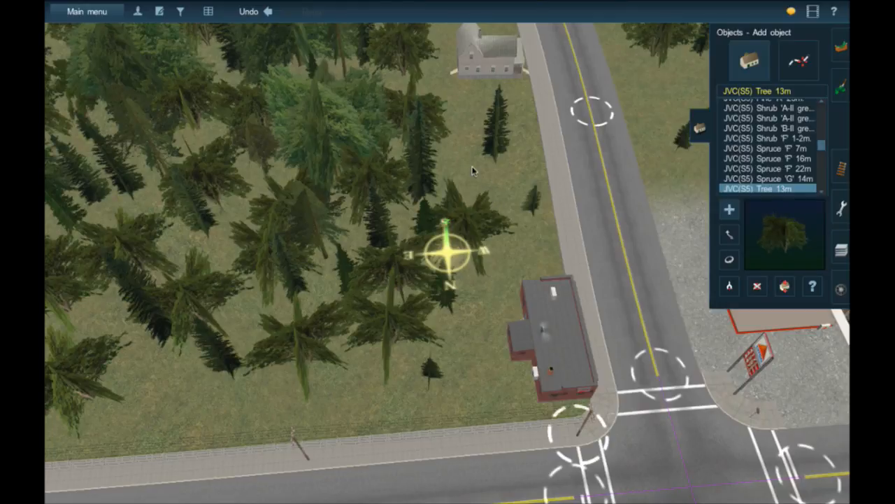
Look through the shrubs, select Shrub 'A' 3m, and place several around the small spruces near the brick building.
left_click(767, 139)
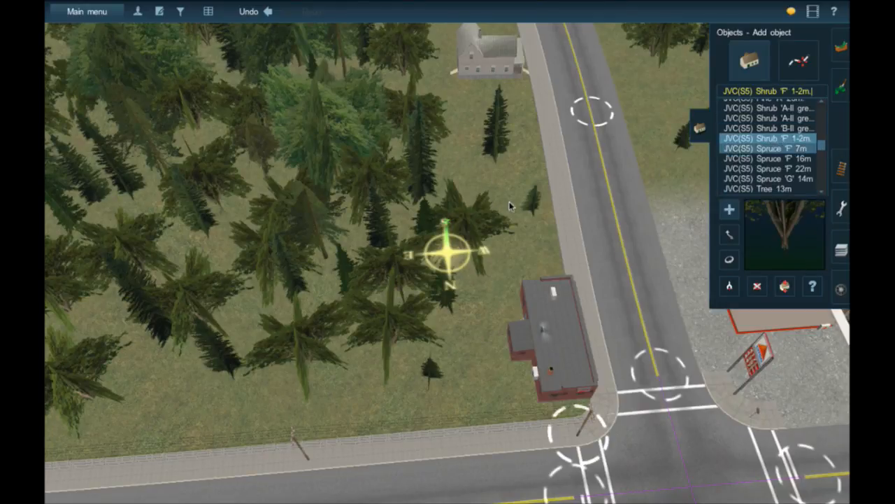
scroll(772, 172, "up", 1)
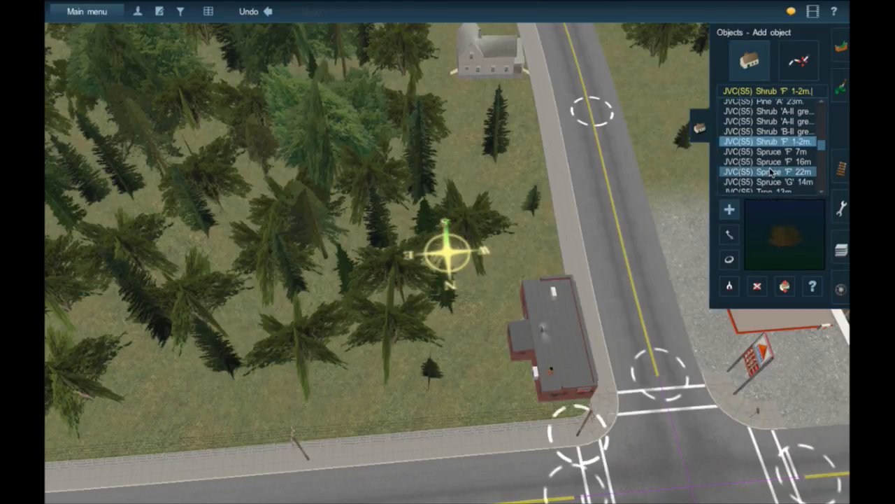
scroll(771, 172, "down", 5)
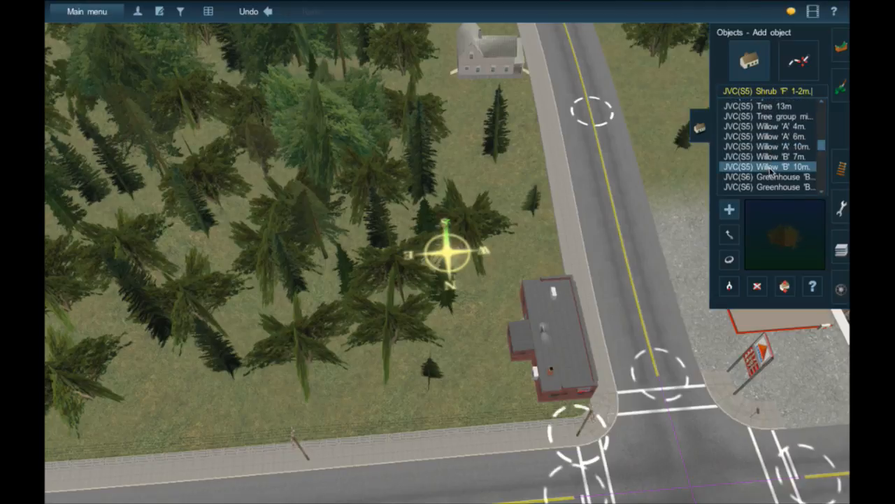
scroll(770, 172, "down", 6)
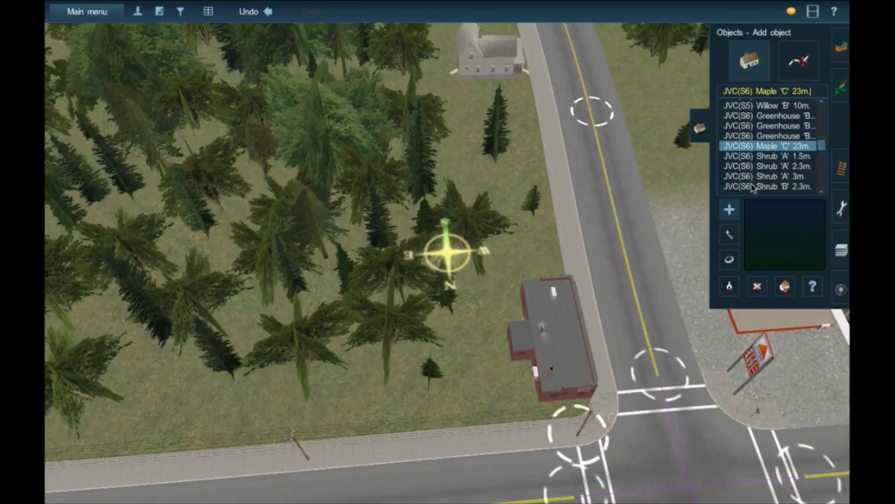
left_click(753, 187)
left_click(759, 178)
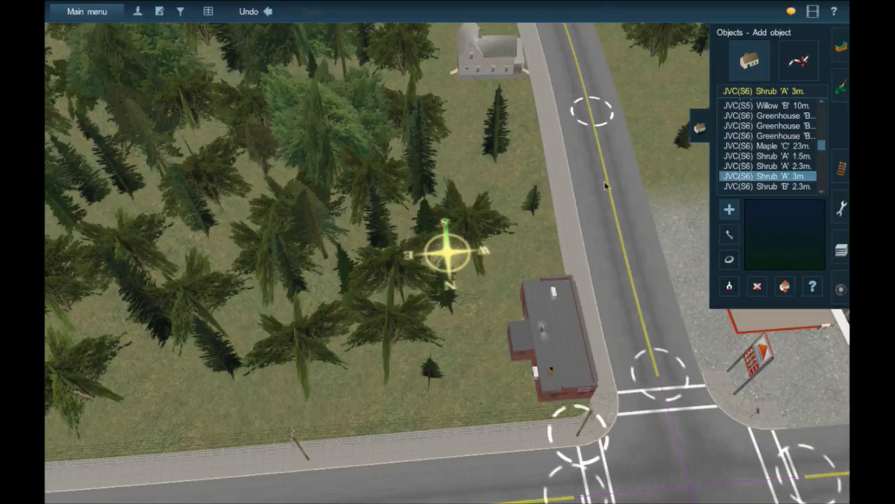
left_click(501, 186)
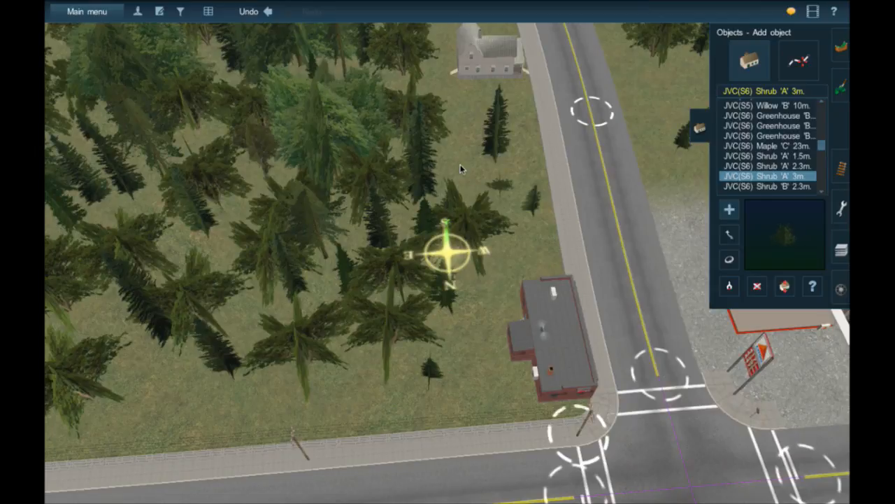
left_click(460, 166)
left_click(379, 376)
Place more Shrub 'A' 3m beneath and between the trees along the grove's roadside edge.
left_click(331, 308)
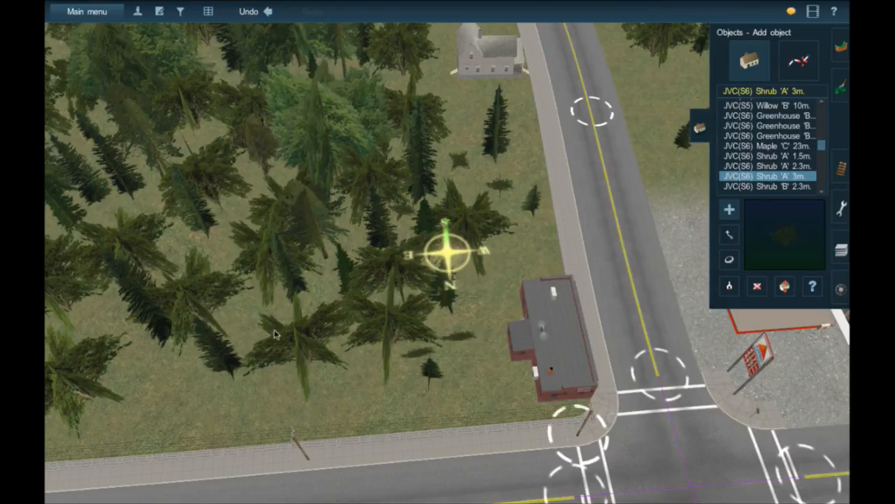
left_click(170, 378)
left_click(113, 316)
left_click(89, 316)
left_click(200, 256)
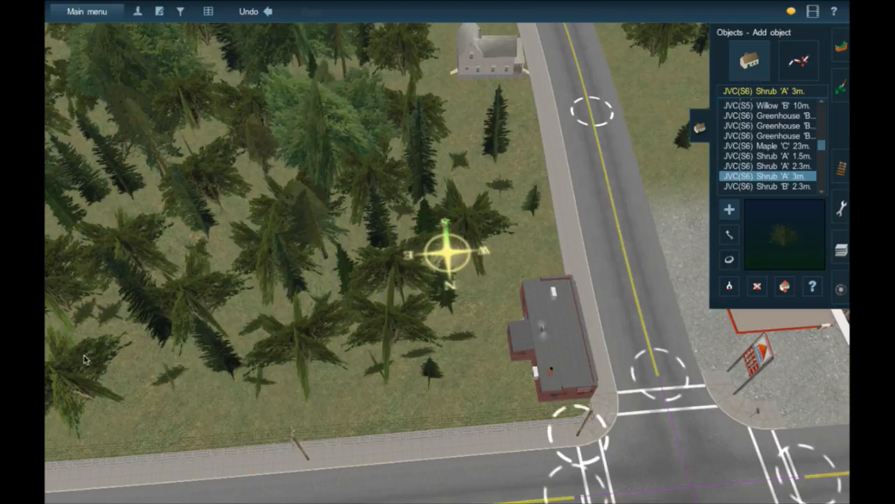
Place several Shrub 'A' 3m among the trees at the grove's roadside edge, toward the dark brown building.
middle_click(84, 358)
right_click_drag(84, 359, 338, 265)
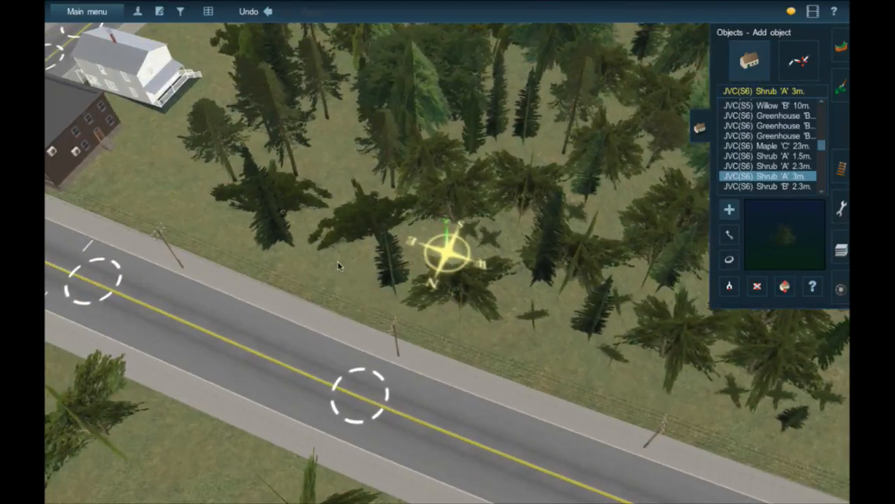
left_click(337, 265)
left_click(365, 199)
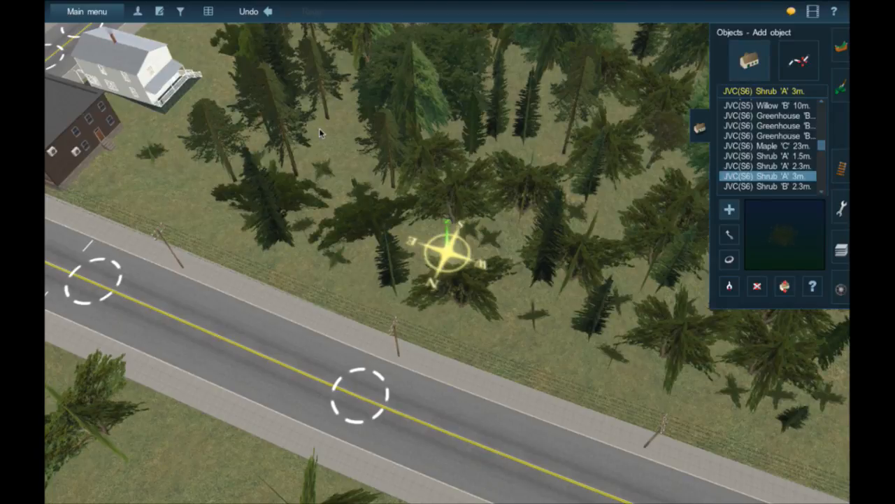
Examine the grove along the street to the cul-de-sac, from above and from street level, for remaining gaps in the planting.
right_click_drag(329, 126, 556, 372)
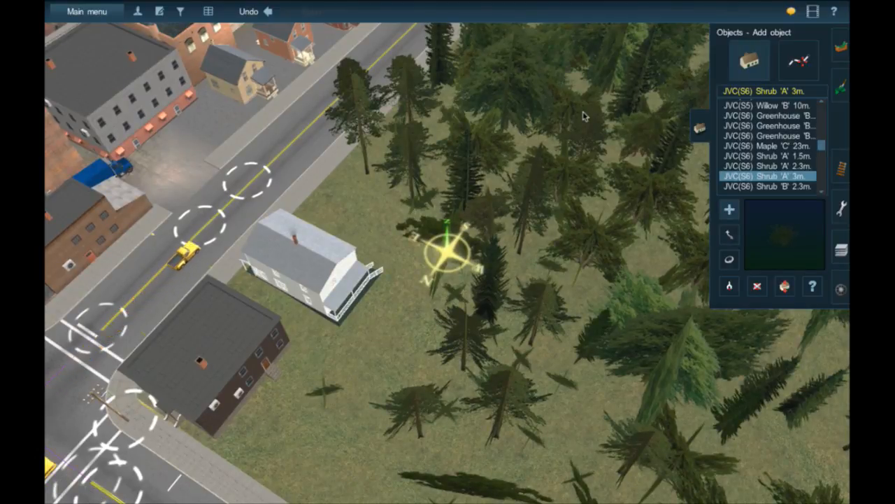
right_click_drag(475, 123, 472, 177)
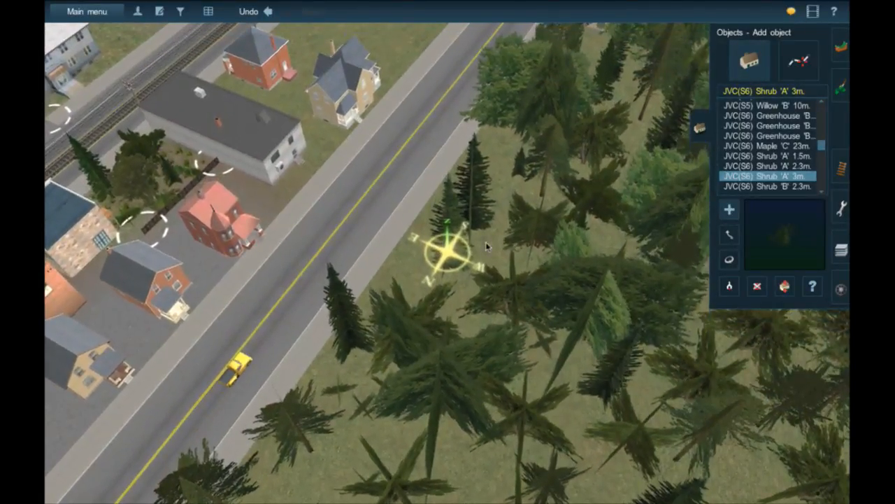
right_click(601, 66)
key("Left")
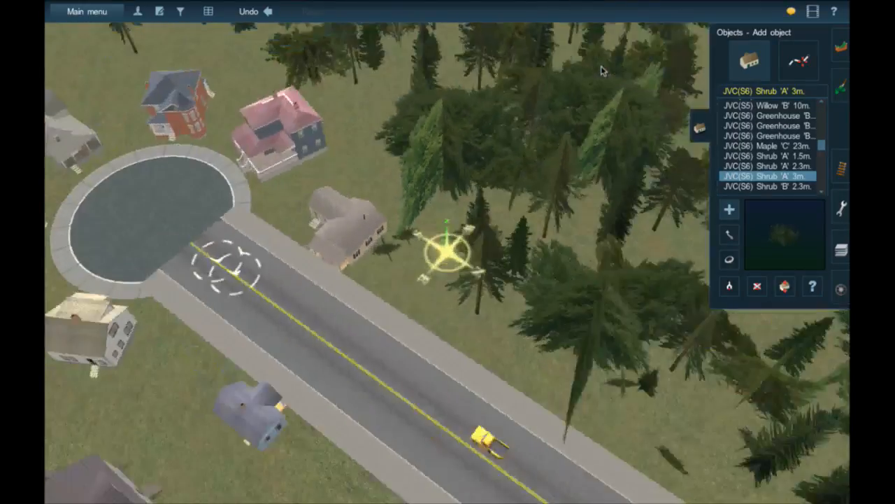
key("Up")
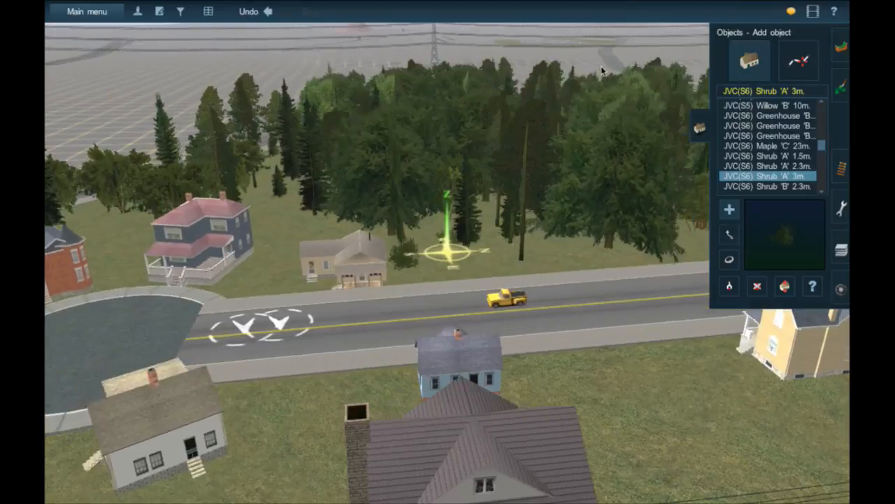
key("Up")
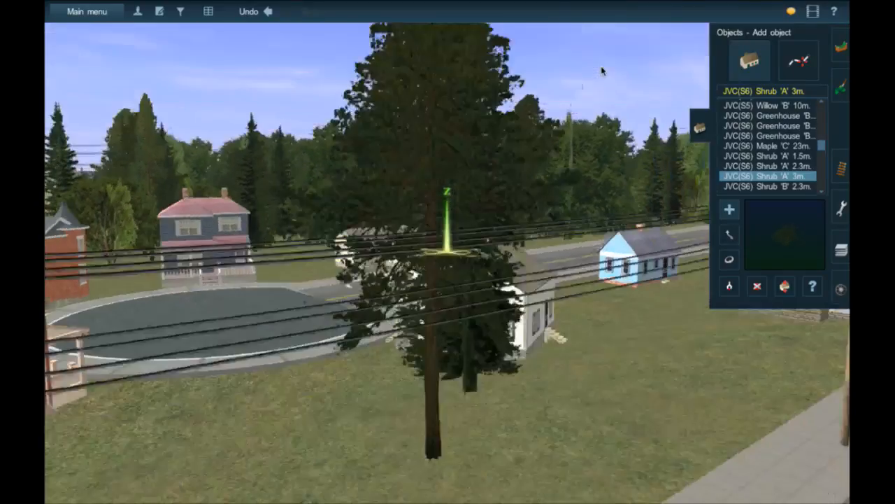
key("Up")
scroll(601, 71, "up", 5)
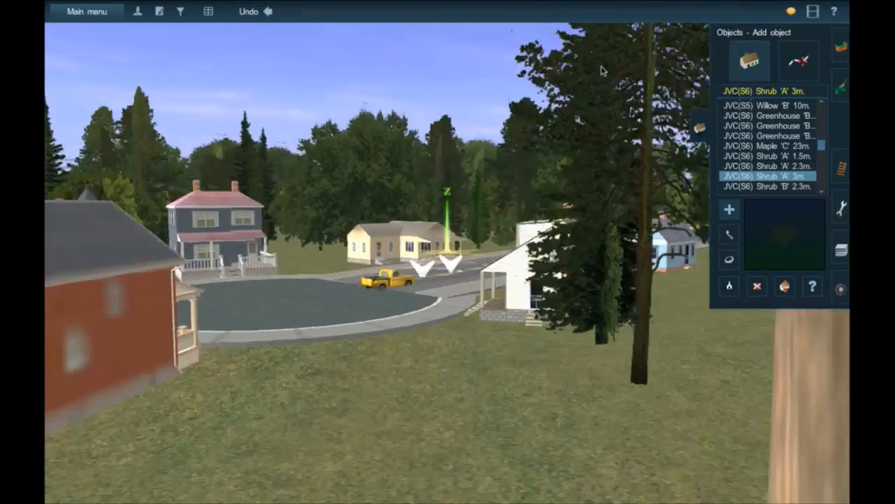
key("Right")
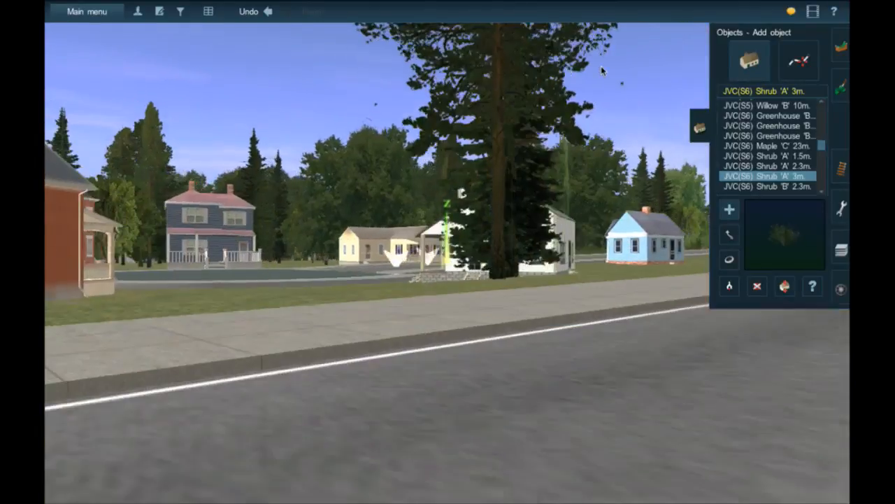
key("Right")
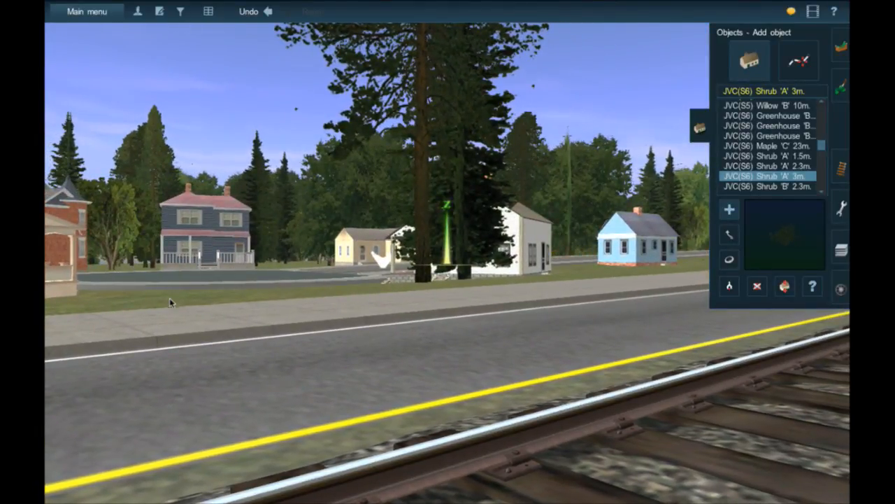
key("Up")
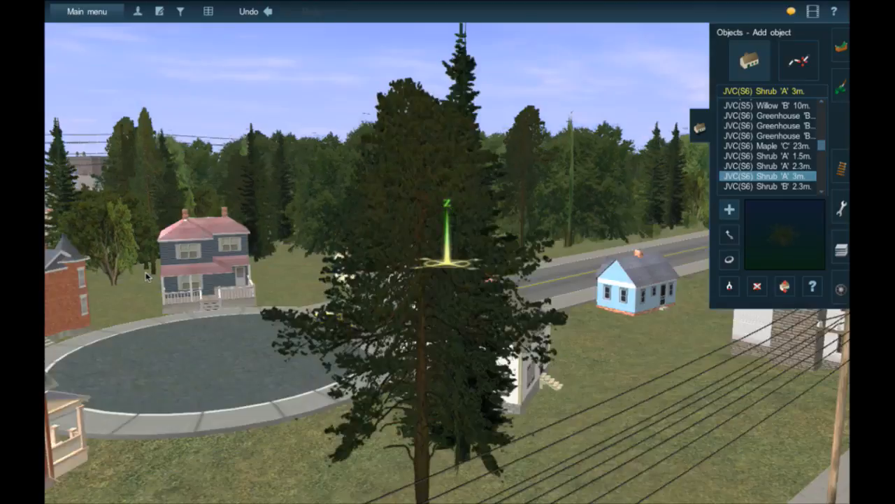
key("Left")
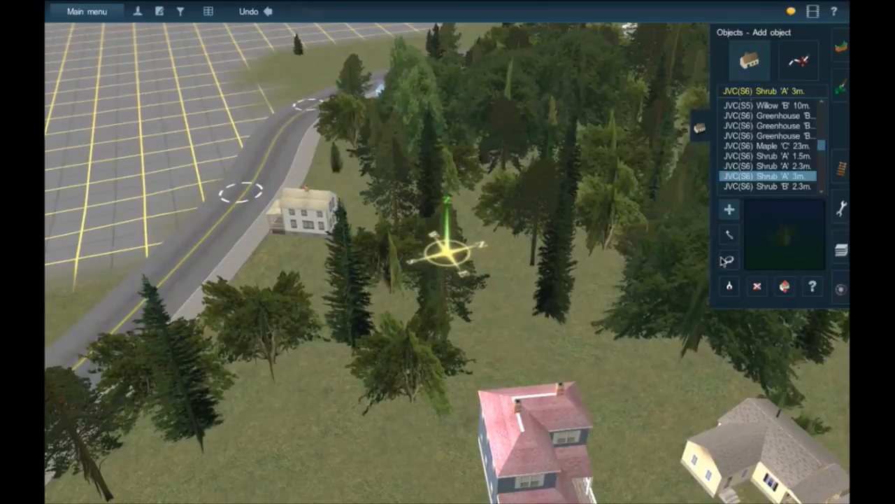
Scatter Shrub 'A' 3m beneath and between the trees behind the blue house with the pink roof near the cul-de-sac.
left_click(489, 326)
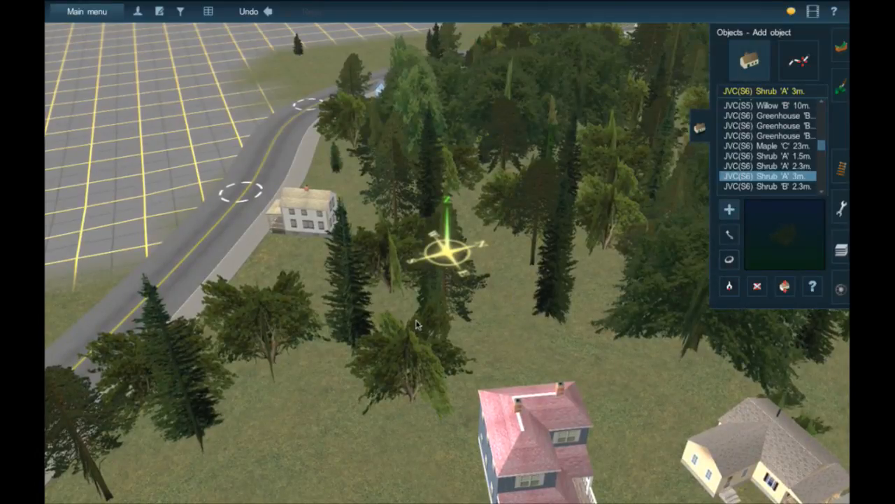
left_click(270, 403)
left_click(246, 389)
left_click(378, 304)
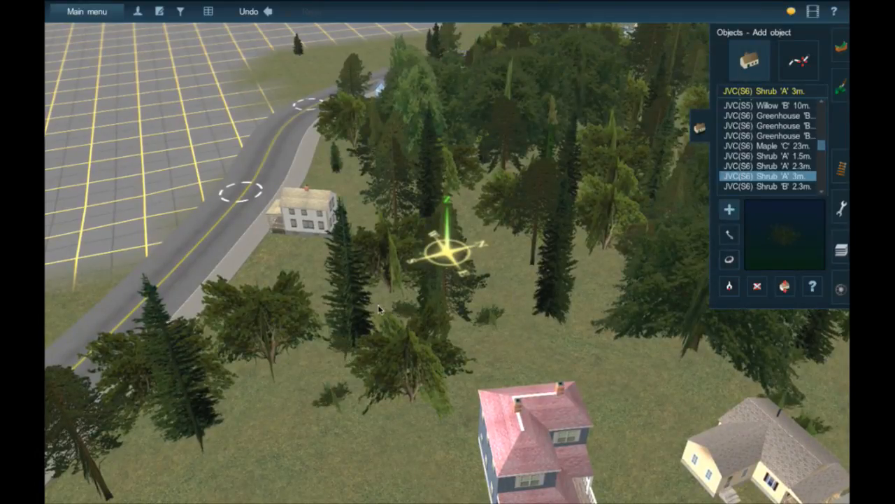
left_click(500, 254)
left_click(492, 297)
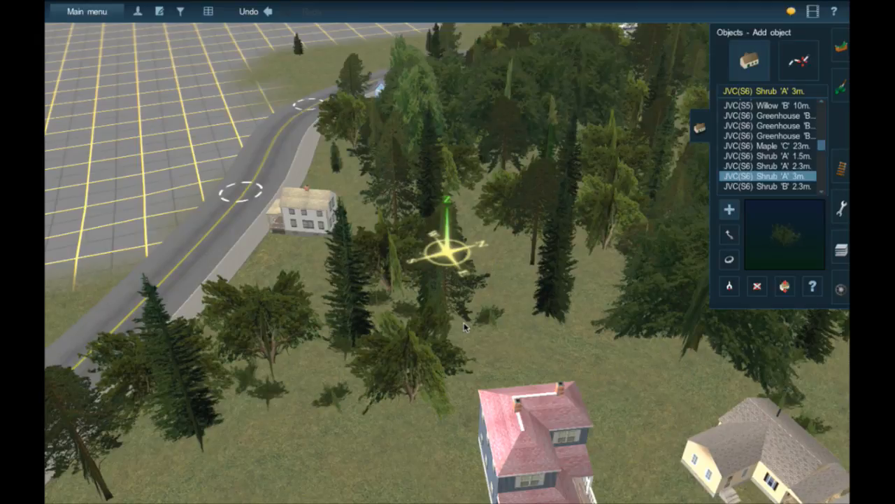
left_click(531, 297)
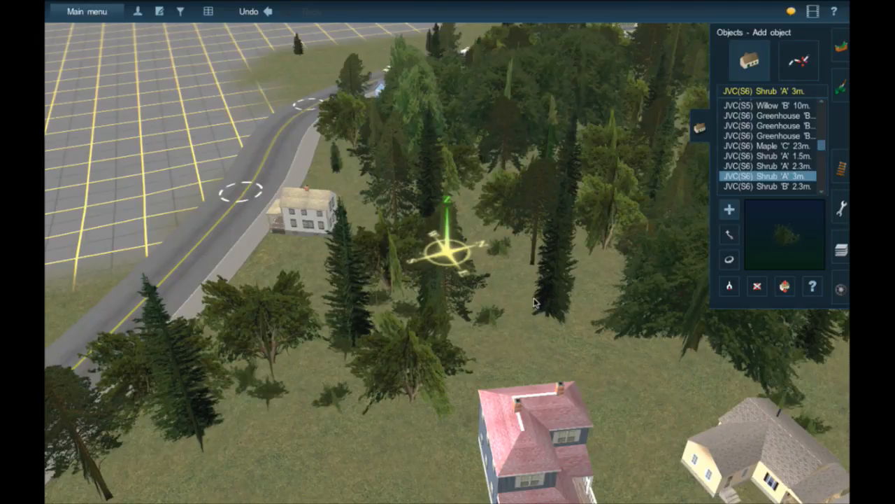
left_click(592, 294)
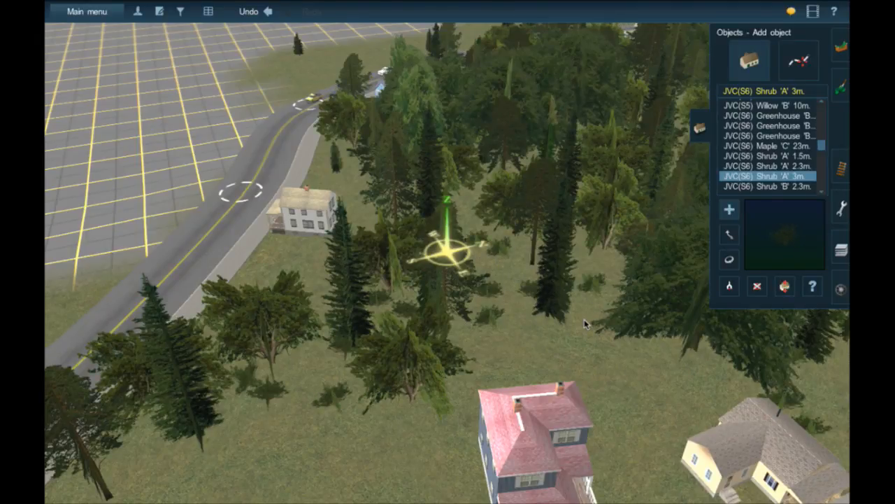
left_click(584, 319)
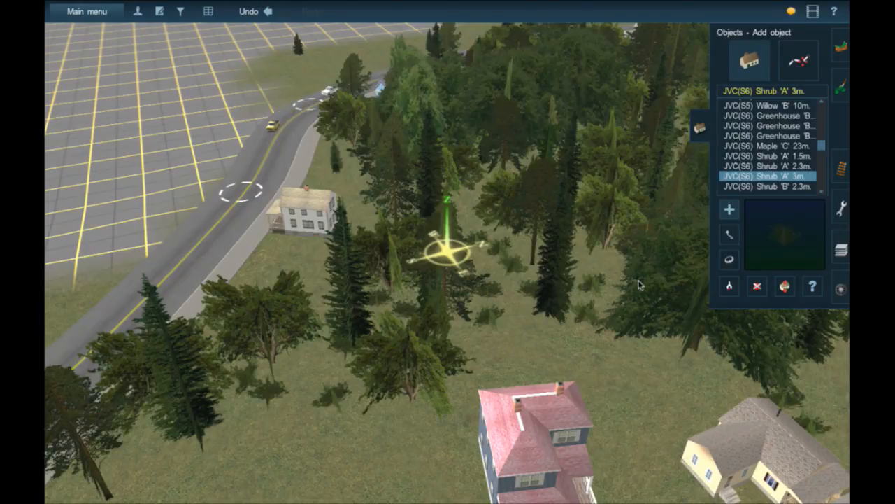
left_click(305, 365)
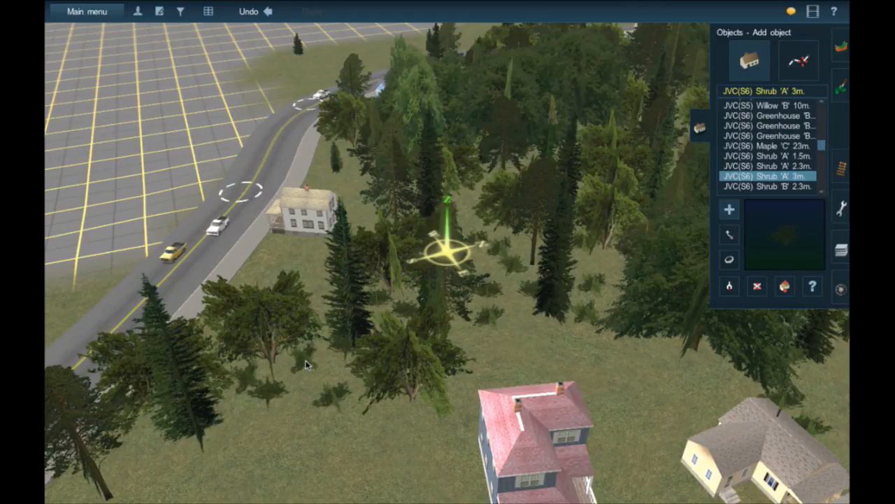
Examine the trees and shrubs behind the houses around the cul-de-sac, from above and at an angle.
right_click(437, 355)
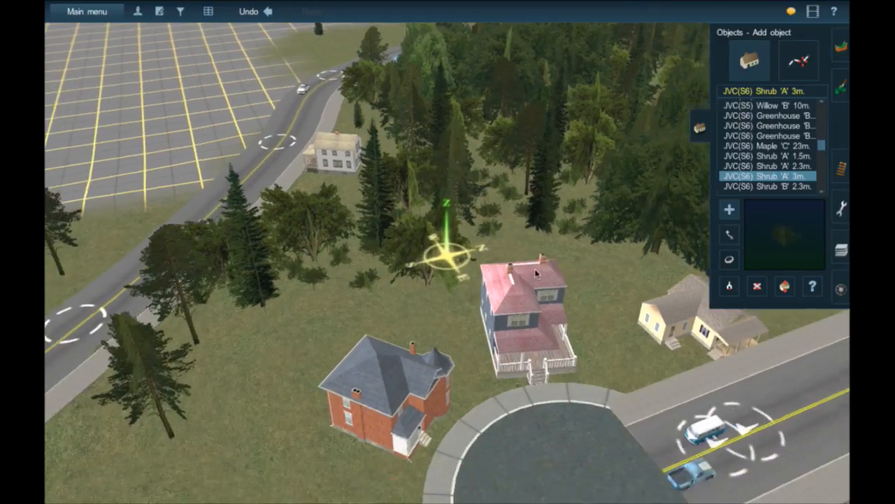
right_click_drag(537, 273, 483, 214)
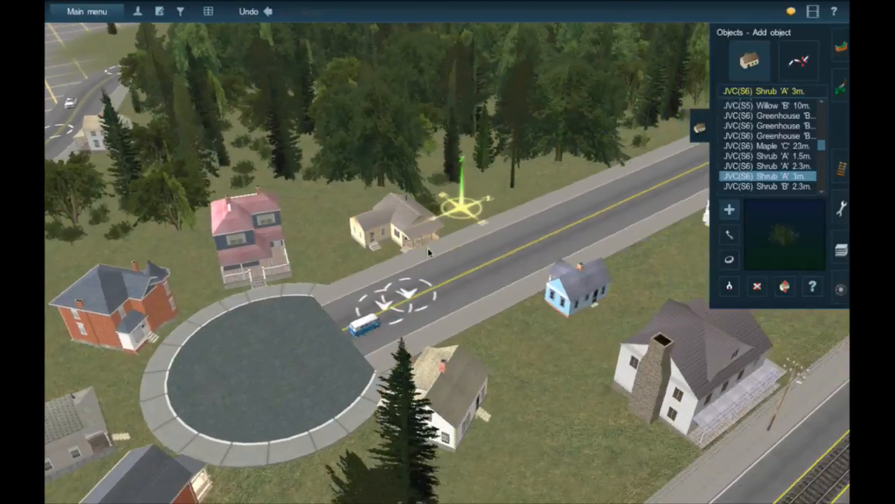
right_click(428, 219)
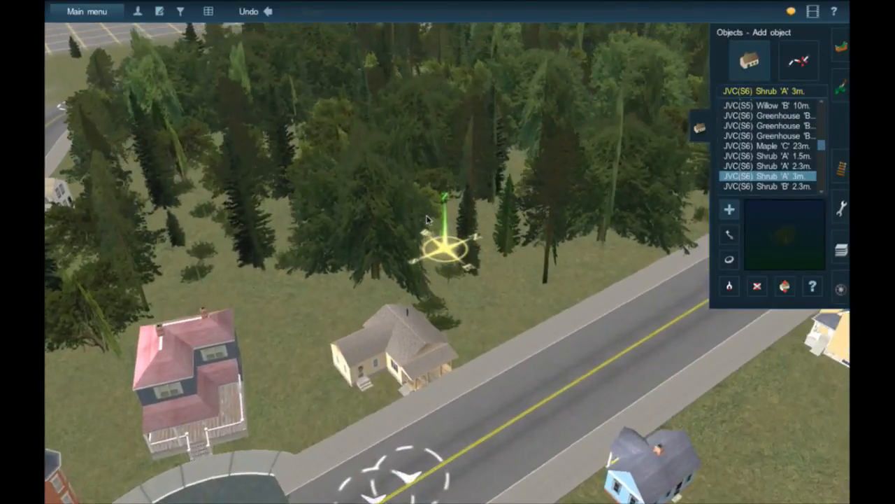
key("Up")
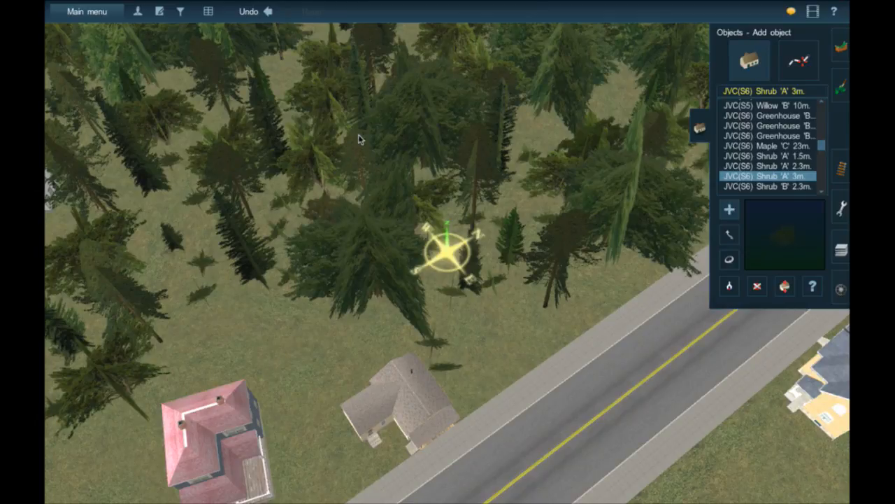
key("Up")
key("Left")
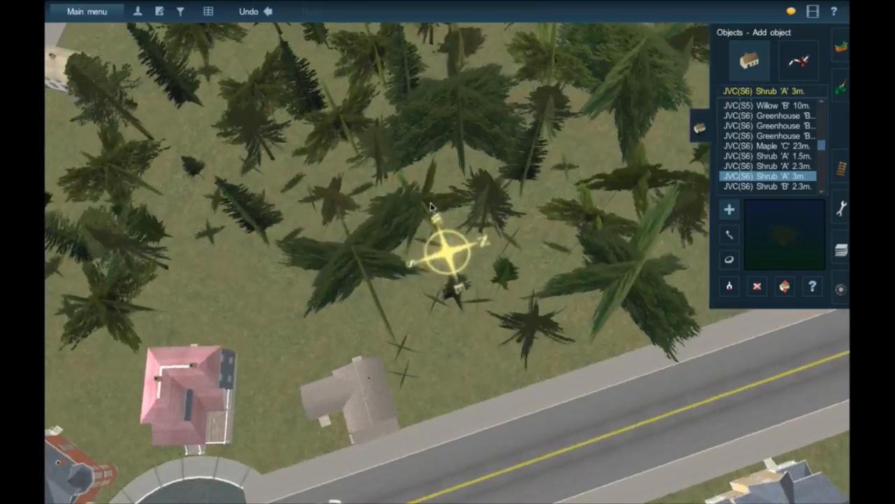
right_click(414, 329)
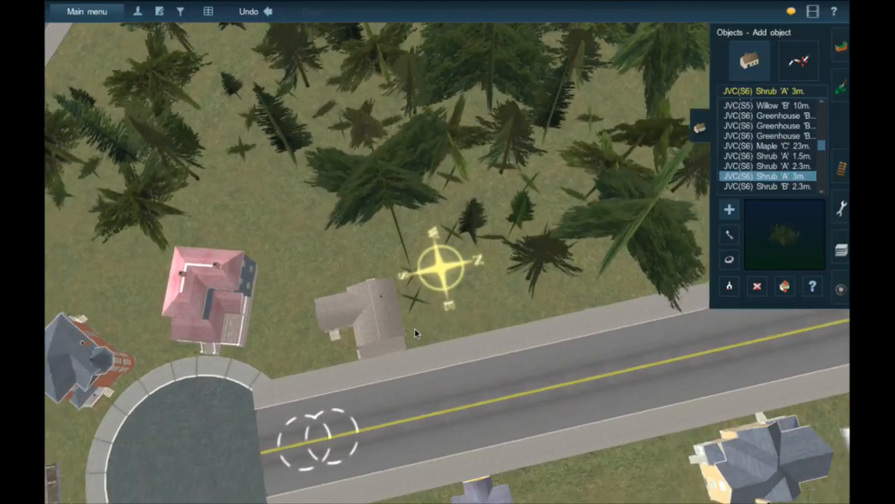
key("Down")
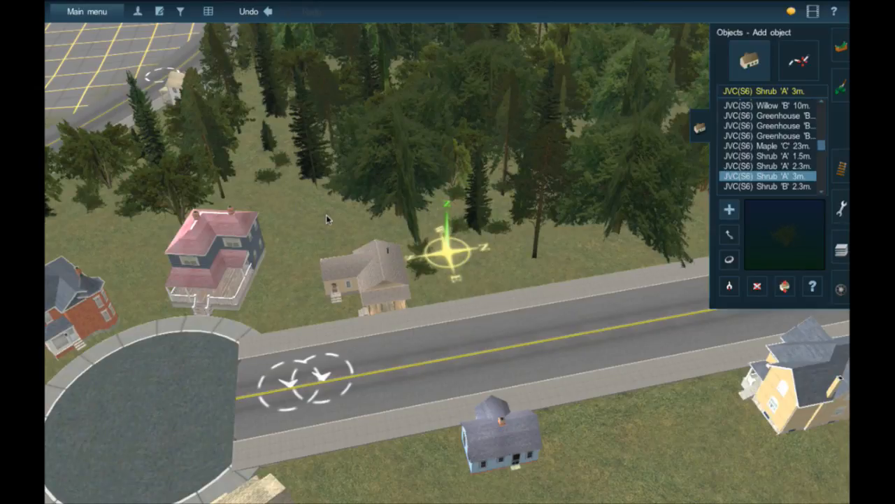
scroll(326, 219, "up", 5)
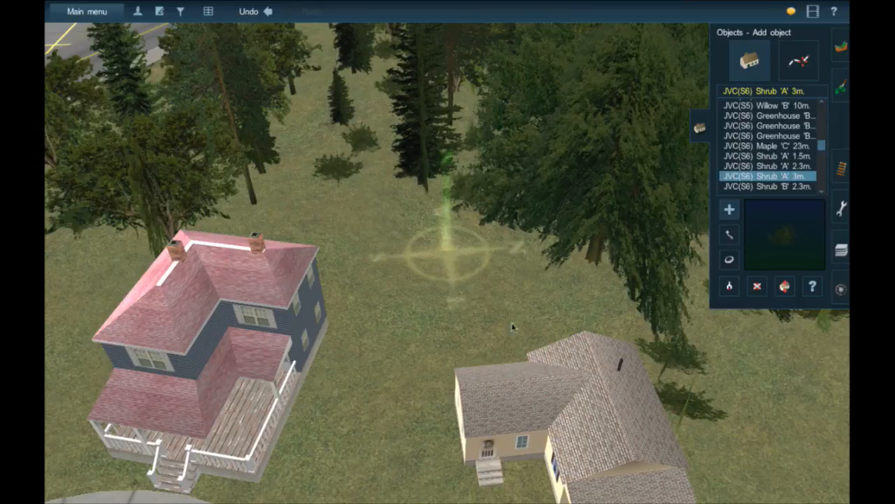
right_click_drag(514, 326, 343, 187)
Browse the fence splines, including Fence Chain Link 1942, for one suited to the rocky bank above the railway siding.
scroll(579, 315, "down", 5)
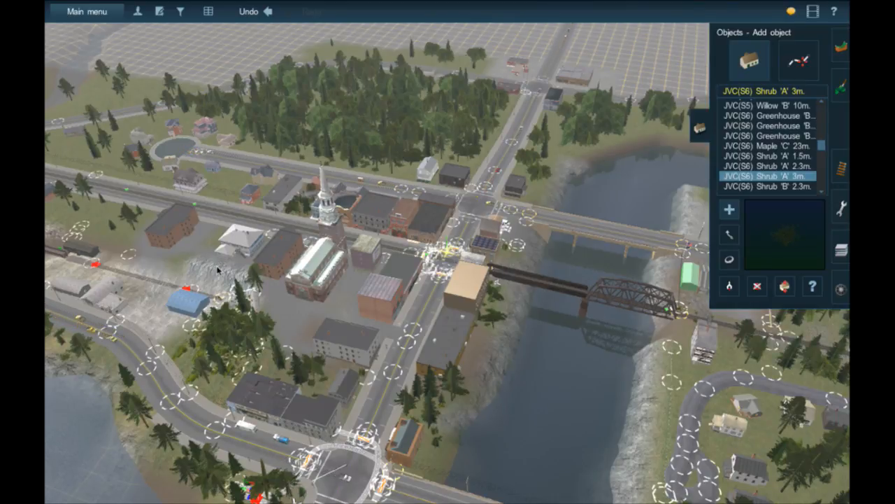
scroll(217, 270, "up", 5)
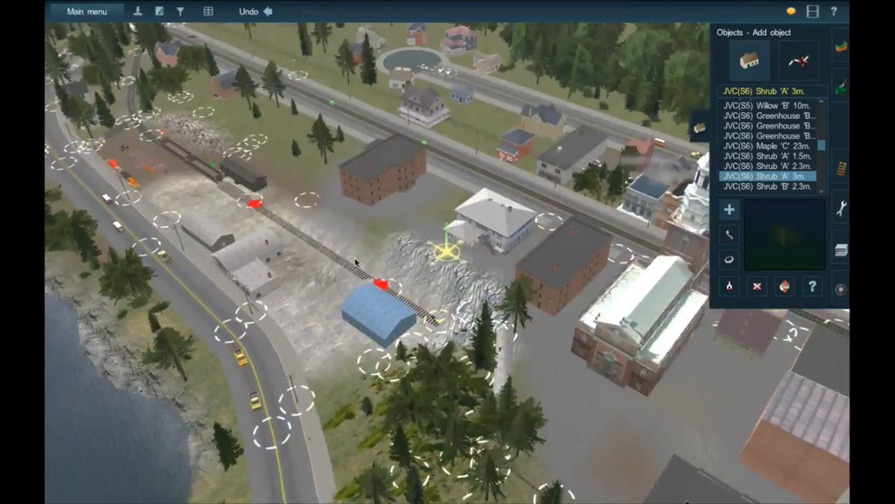
scroll(355, 261, "up", 10)
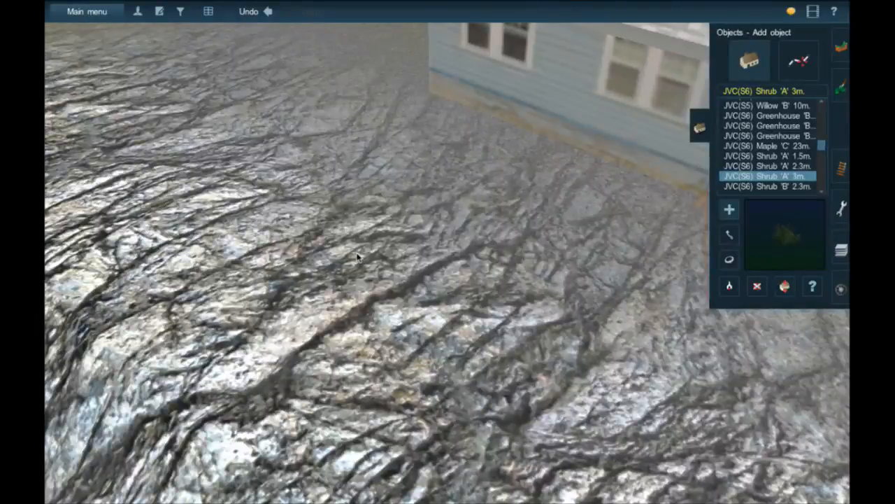
scroll(355, 260, "down", 10)
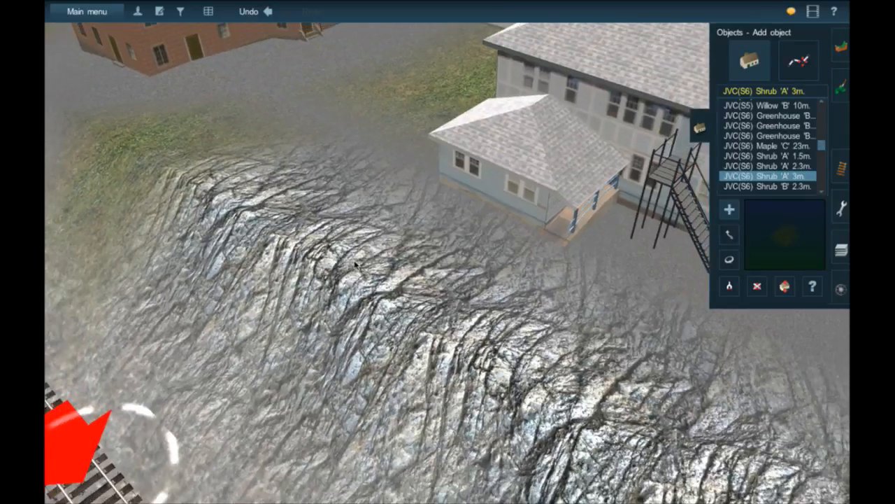
scroll(355, 263, "down", 5)
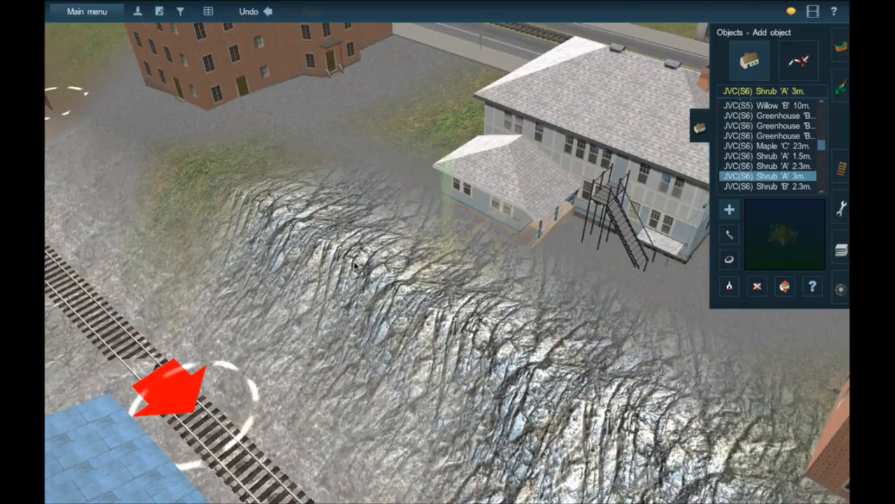
left_click(811, 75)
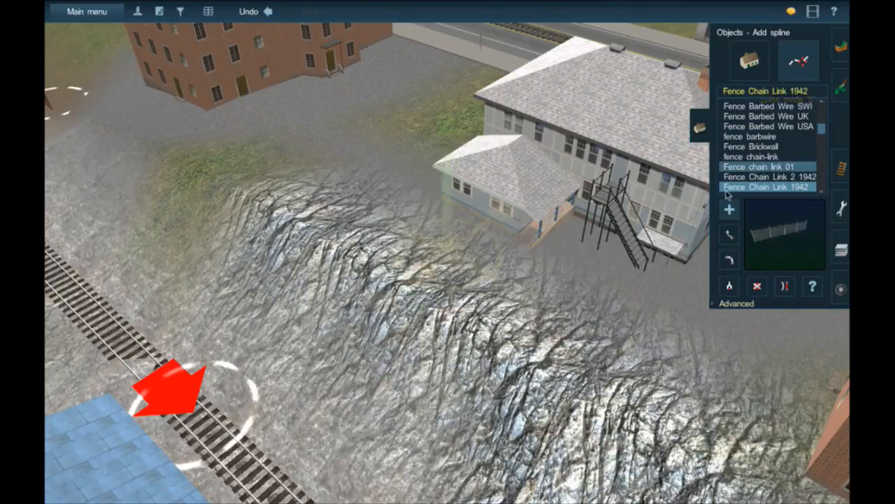
left_click(727, 288)
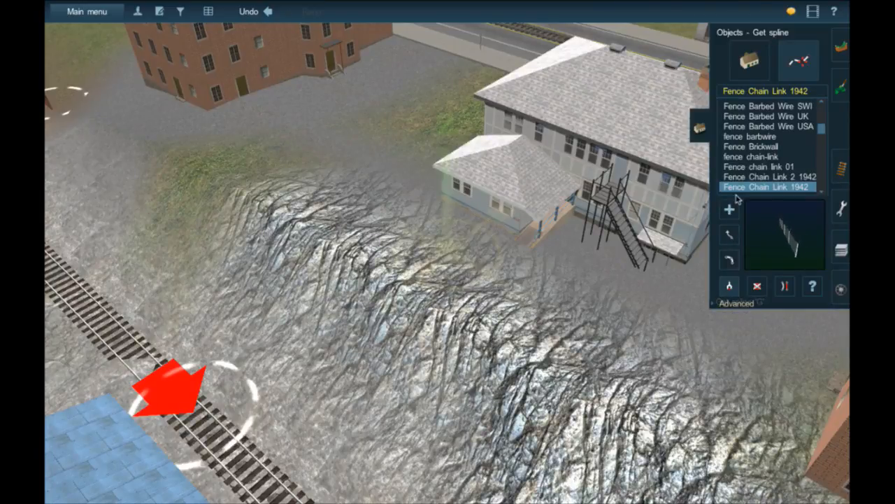
scroll(742, 187, "down", 2)
scroll(742, 188, "down", 2)
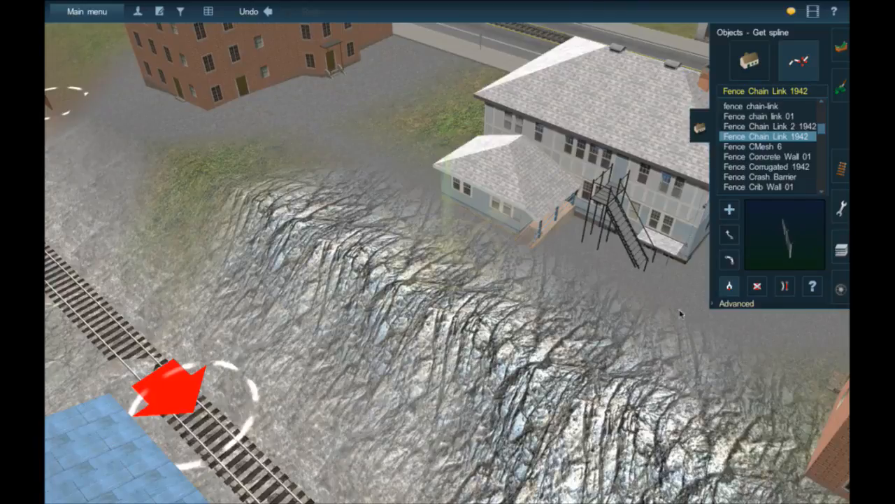
Pick up the Fence Wood Panel spline from the existing fence beside the long shed near the end of the siding.
right_click(642, 349)
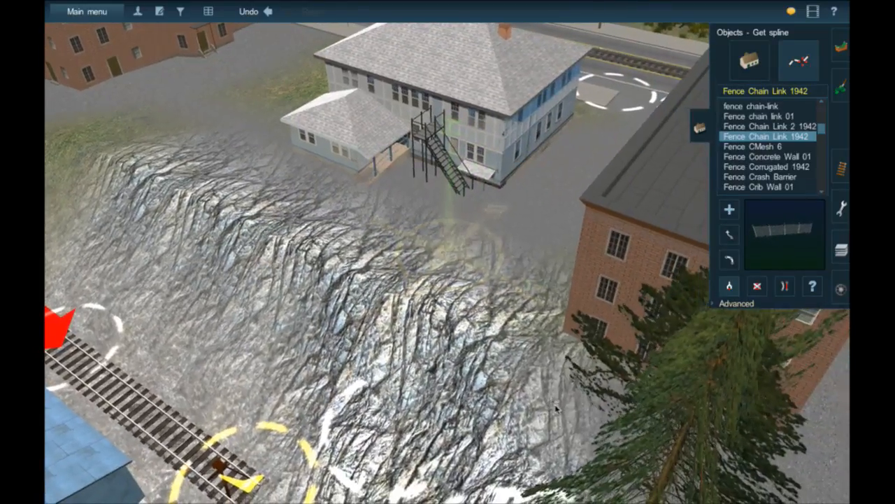
right_click(558, 405)
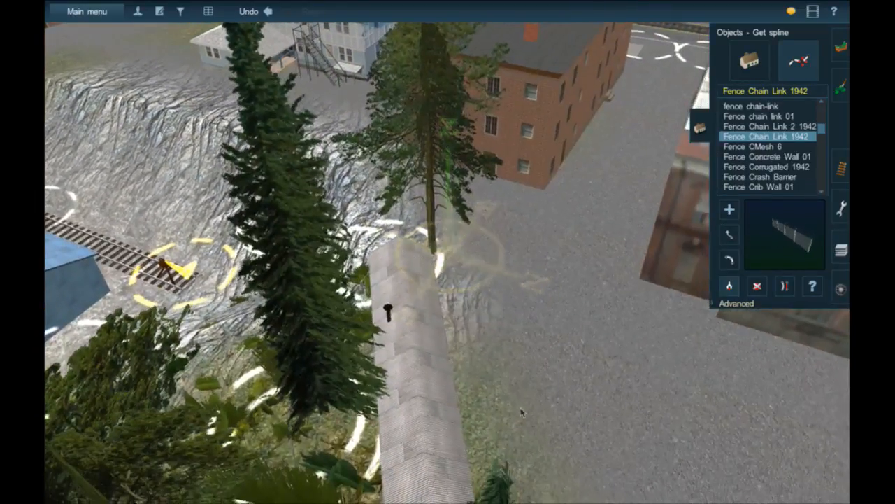
right_click(521, 413)
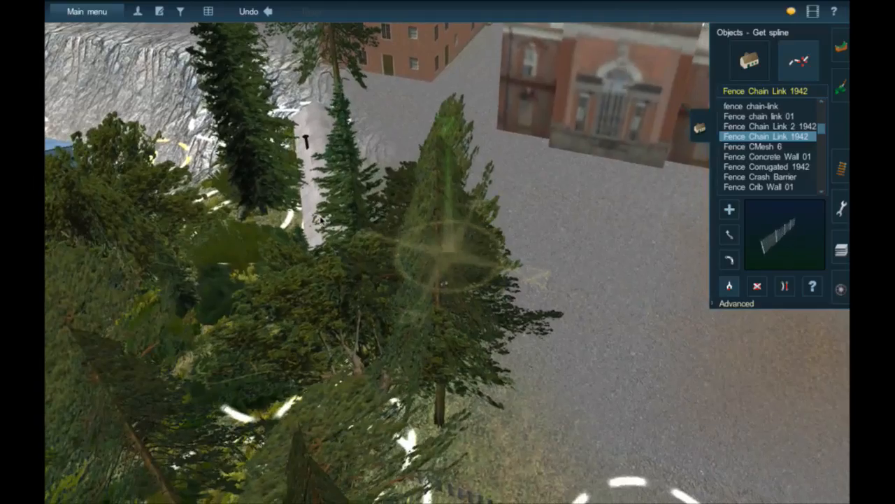
right_click(321, 220)
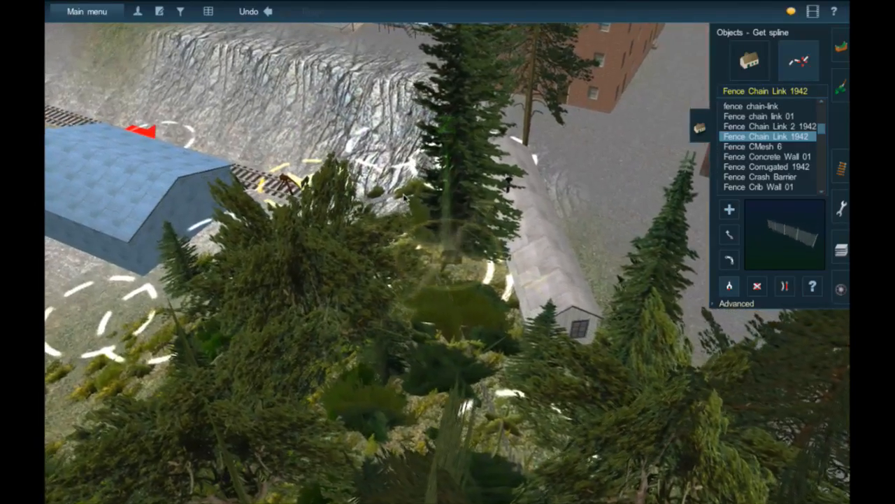
right_click(404, 199)
scroll(404, 198, "up", 5)
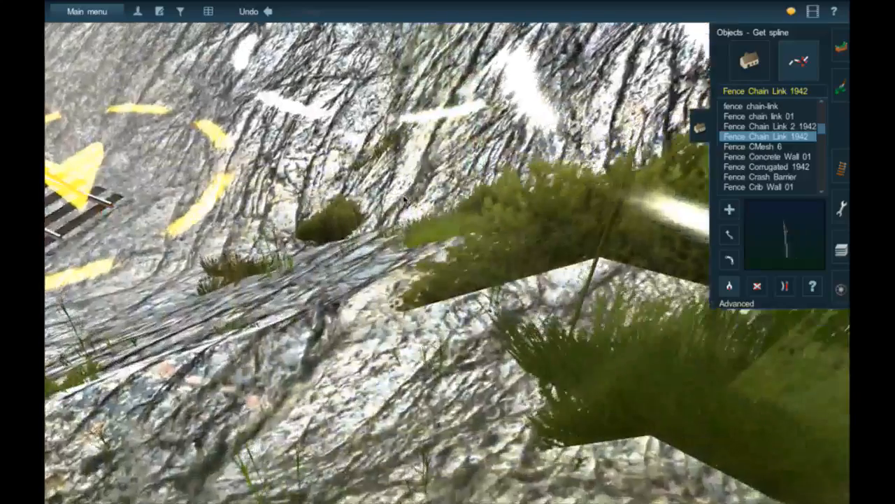
scroll(404, 199, "down", 4)
key("Left")
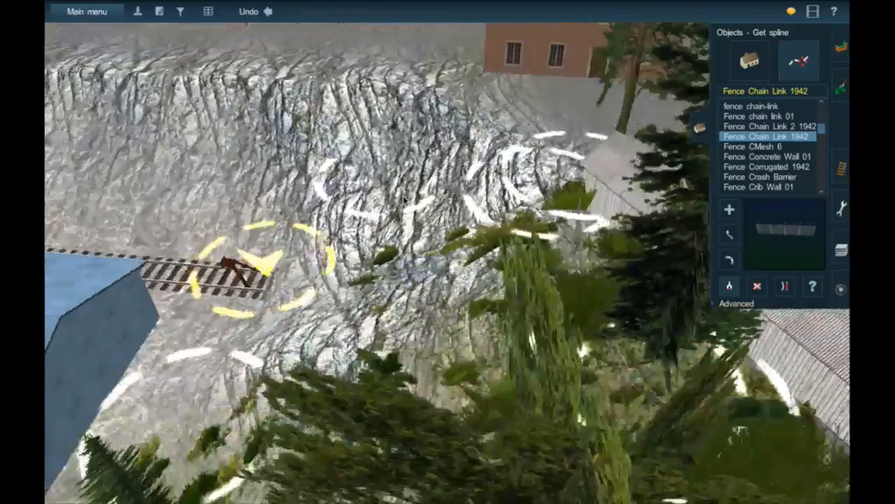
key("Left")
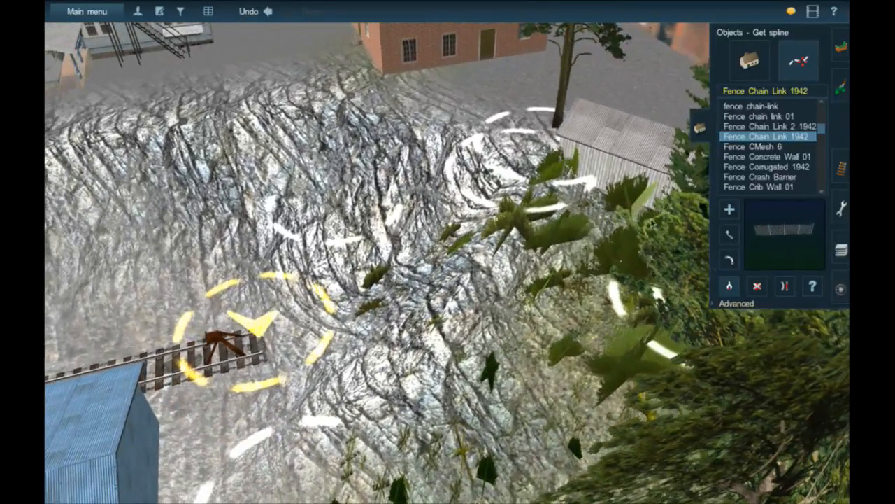
left_click(610, 205)
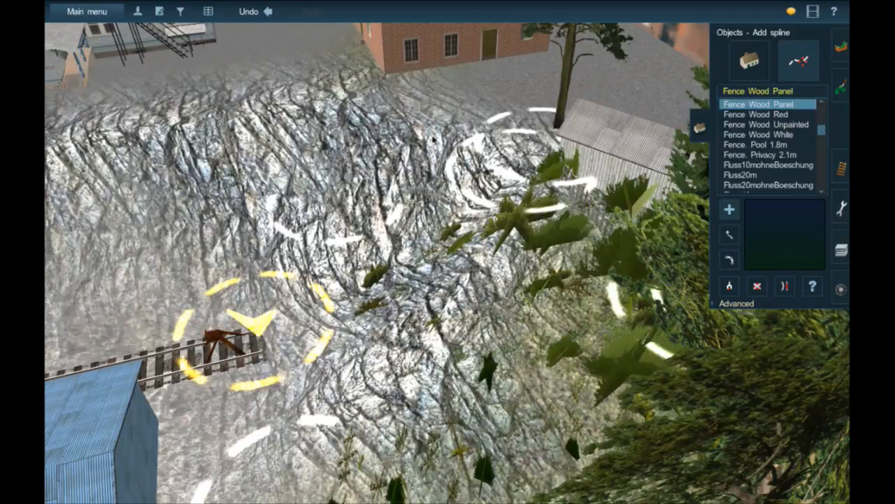
Lay a Fence Wood Panel along the top of the rocky bank behind the light blue house, between the two brick buildings.
right_click(347, 148)
right_click(339, 145)
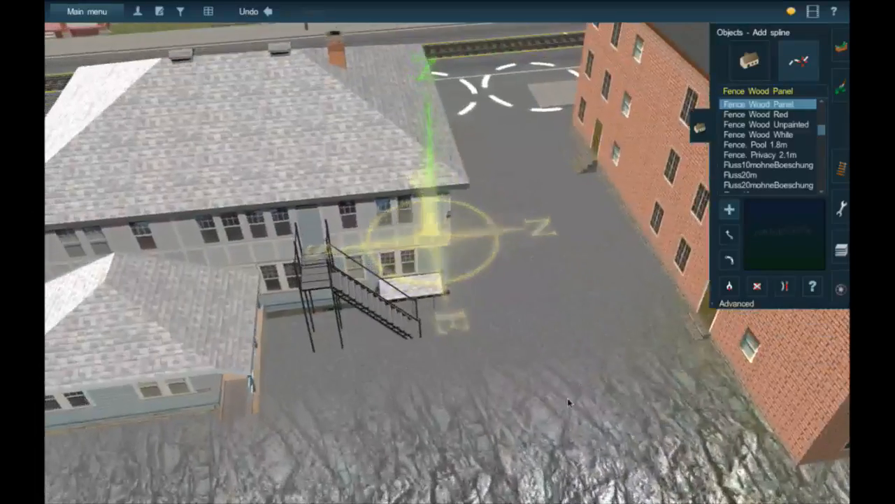
right_click(568, 397)
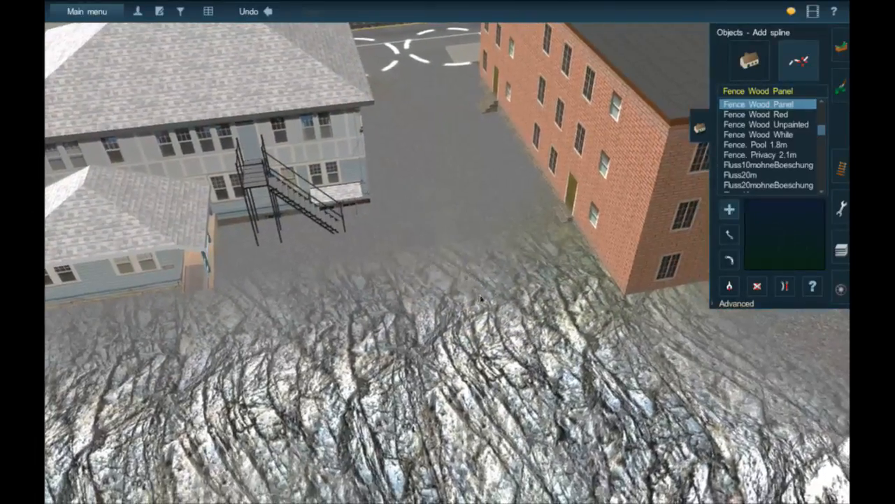
left_click(513, 292)
left_click_drag(260, 322, 216, 323)
right_click(210, 332)
left_click_drag(172, 260, 130, 250)
right_click_drag(130, 250, 259, 257)
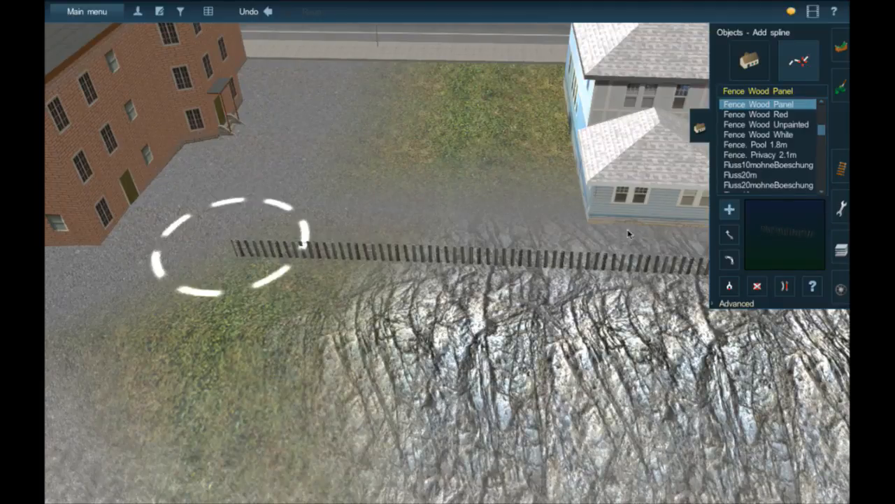
Adjust the position of the wood panel fence's end near the brick building on the fire escape side.
left_click(731, 236)
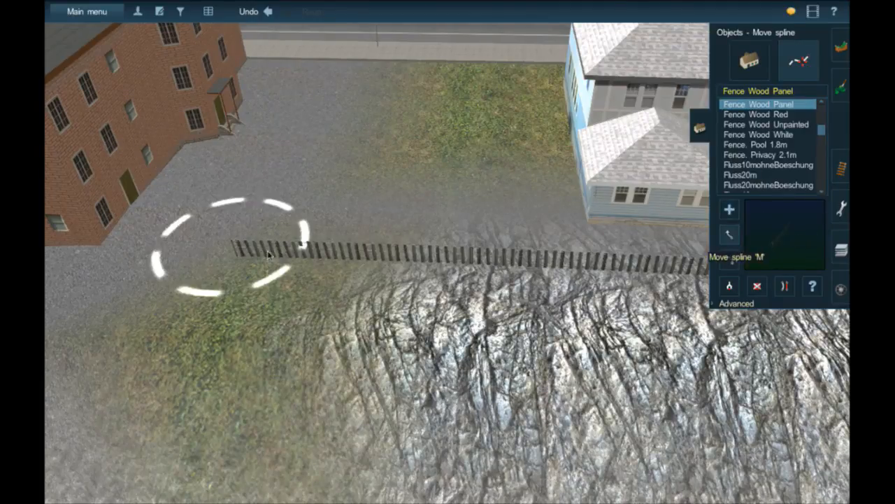
left_click_drag(236, 252, 564, 234)
right_click_drag(564, 235, 533, 317)
mouse_move(523, 311)
left_mouse_down()
mouse_move(525, 293)
mouse_move(532, 321)
left_mouse_up()
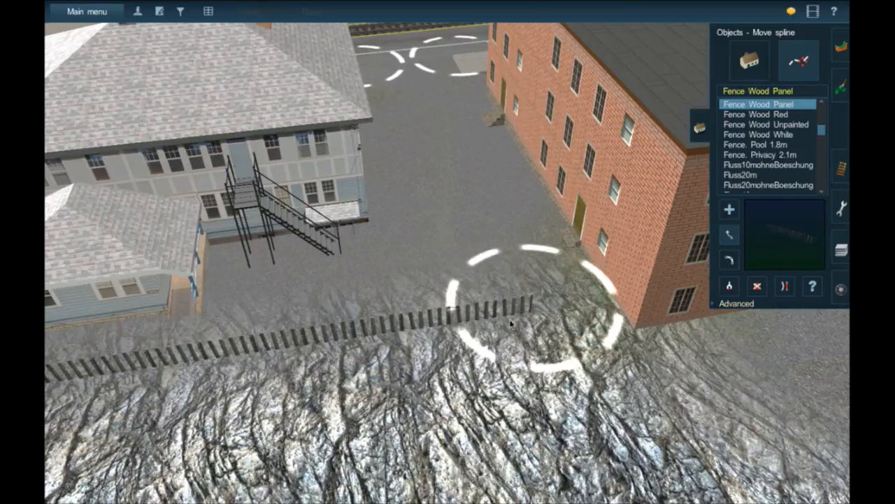
right_click(94, 369)
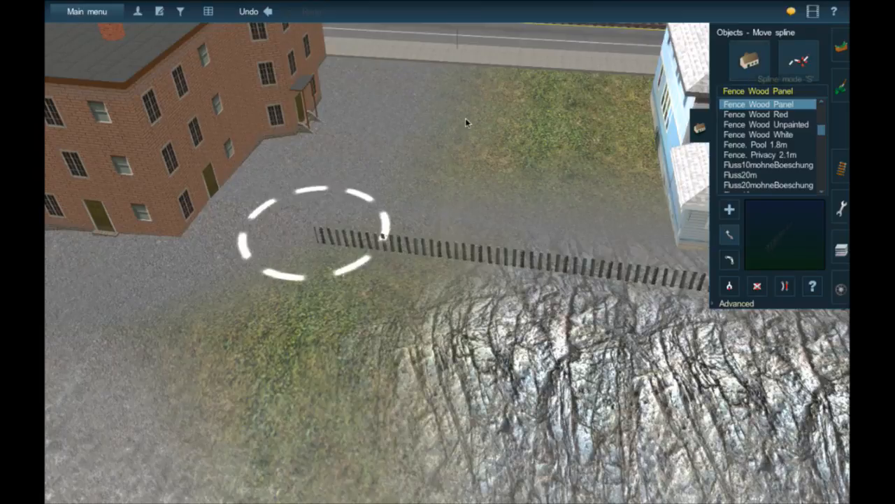
Place a Shrub 'A' 3m by the sidewalk and a Shrub 'B' 3m against the blue house on the grassy lot.
key("o")
right_click_drag(511, 144, 501, 154)
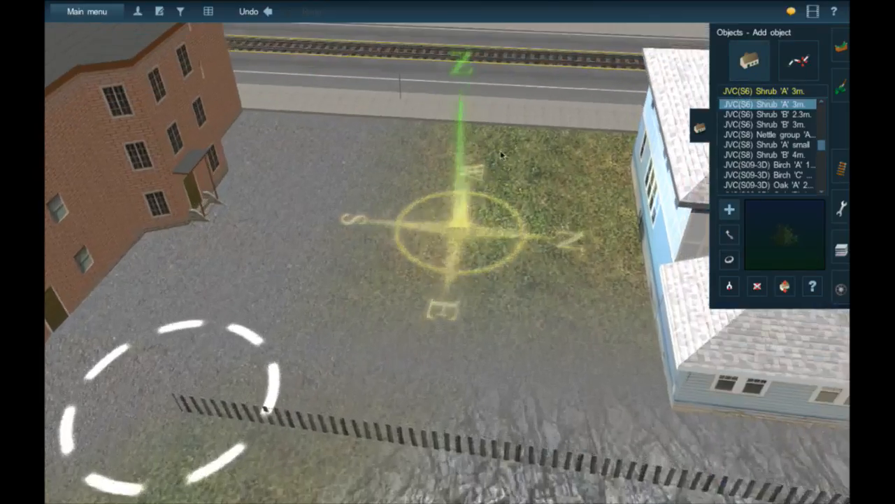
scroll(501, 154, "up", 3)
left_click(438, 107)
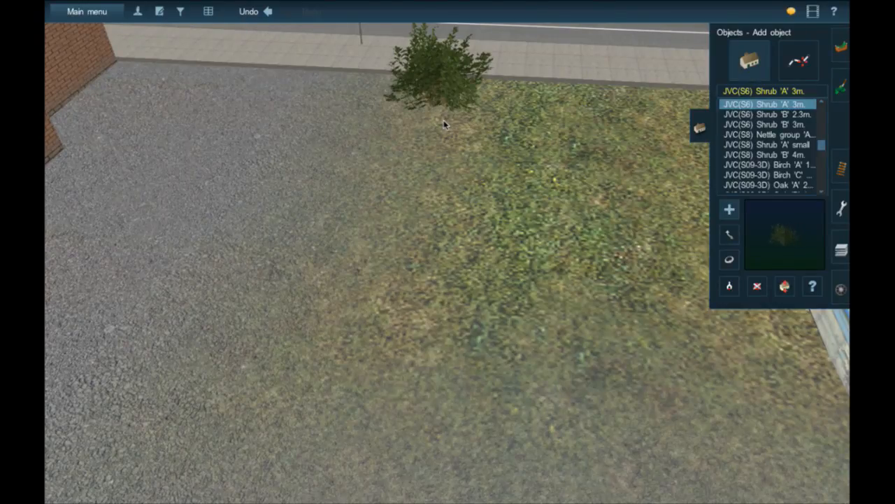
right_click(510, 179)
left_click(775, 124)
right_click(554, 361)
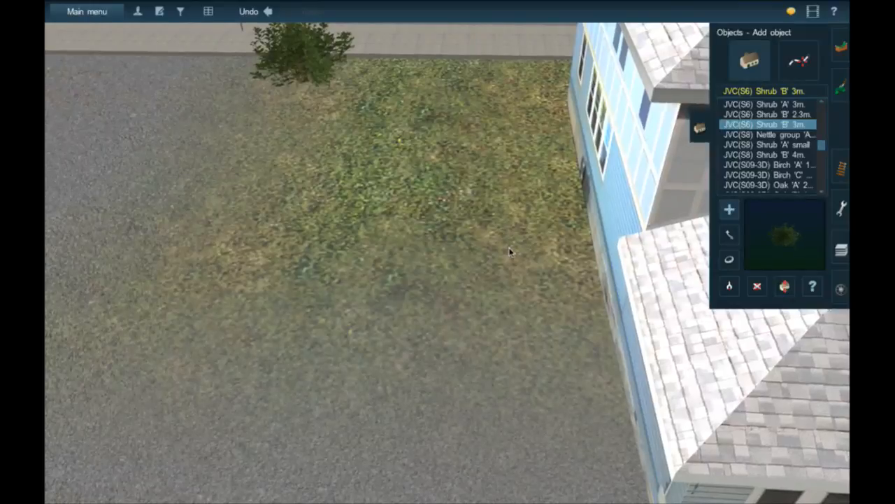
left_click(510, 250)
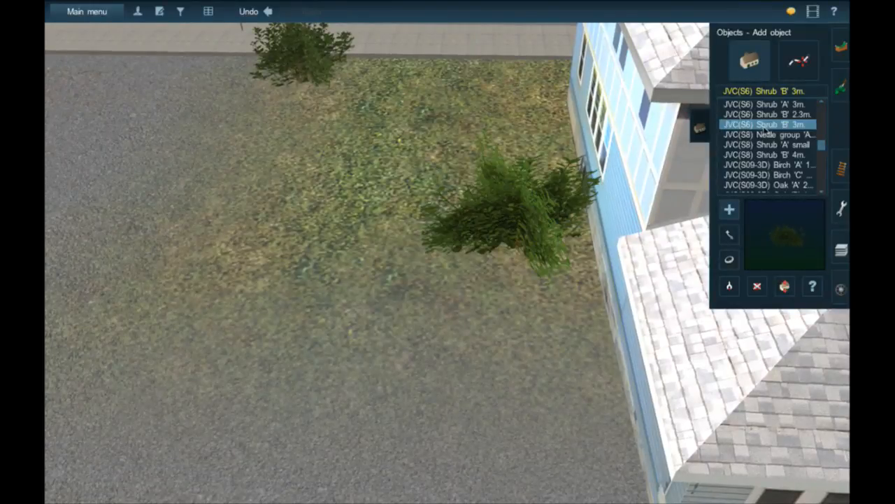
Add two Shrub 'B' 2.3m to the grassy lot, one by the sidewalk and one at the gravel edge.
left_click(808, 116)
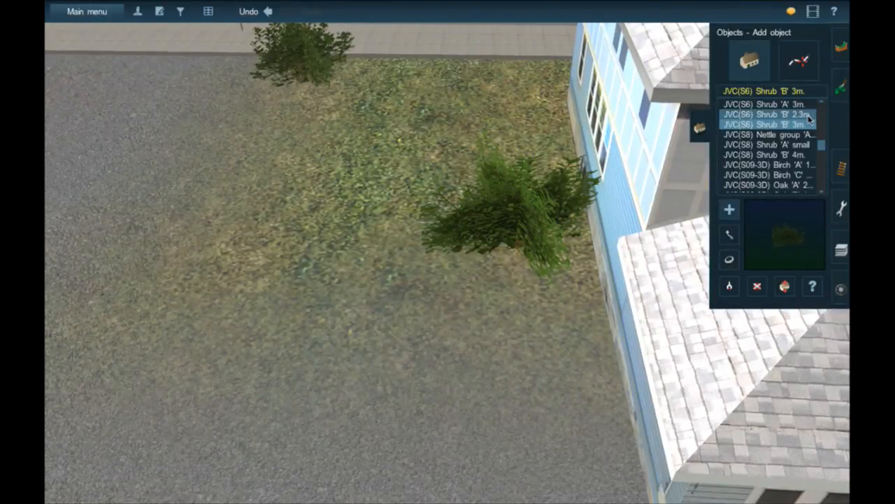
left_click(492, 78)
left_click(271, 231)
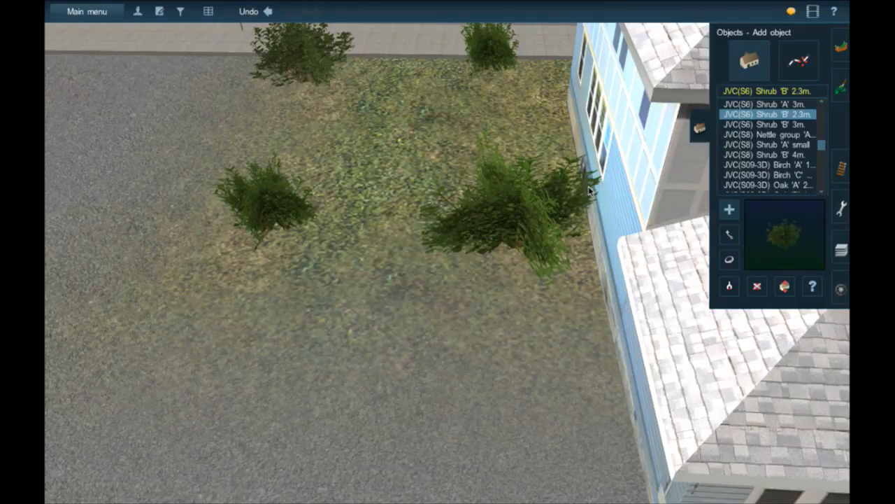
Place a Shrub 'A' 2.3m between the two shrubs along the sidewalk.
left_click(769, 152)
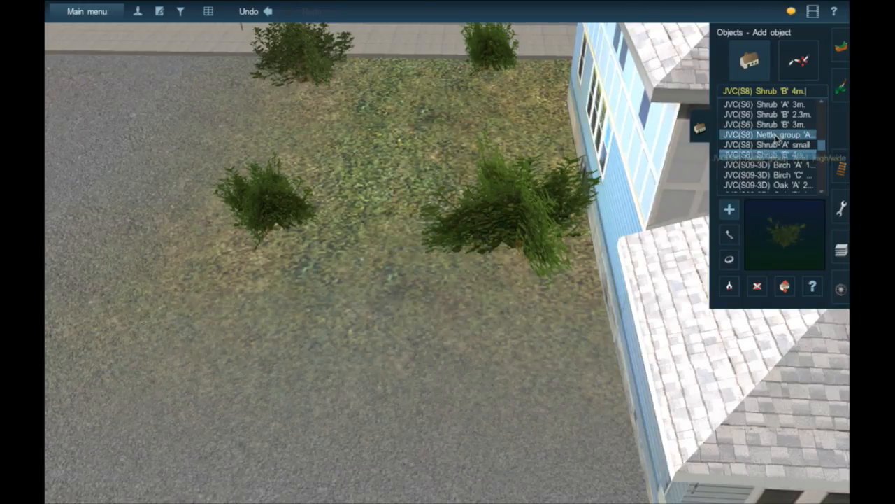
left_click(776, 136)
scroll(776, 138, "up", 1)
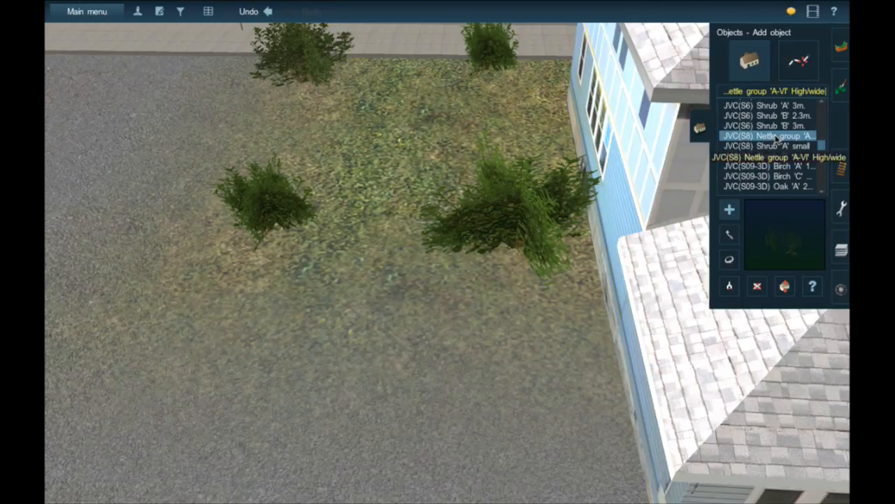
scroll(776, 138, "up", 1)
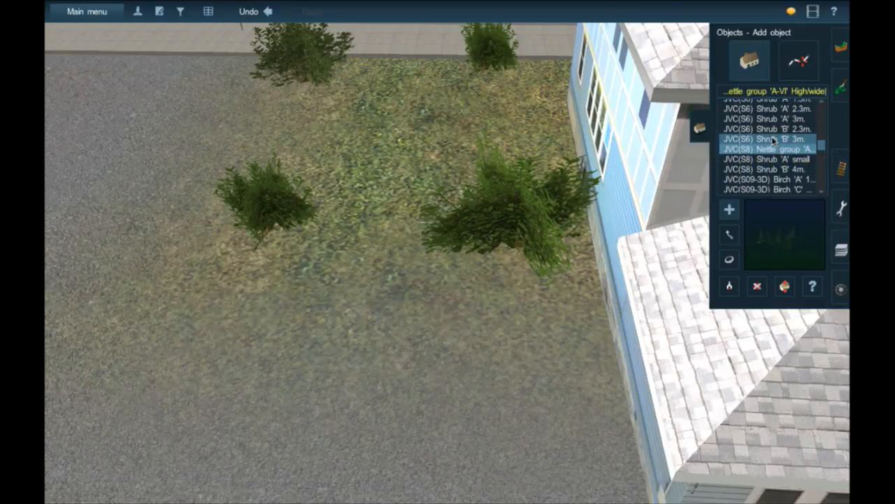
left_click(773, 117)
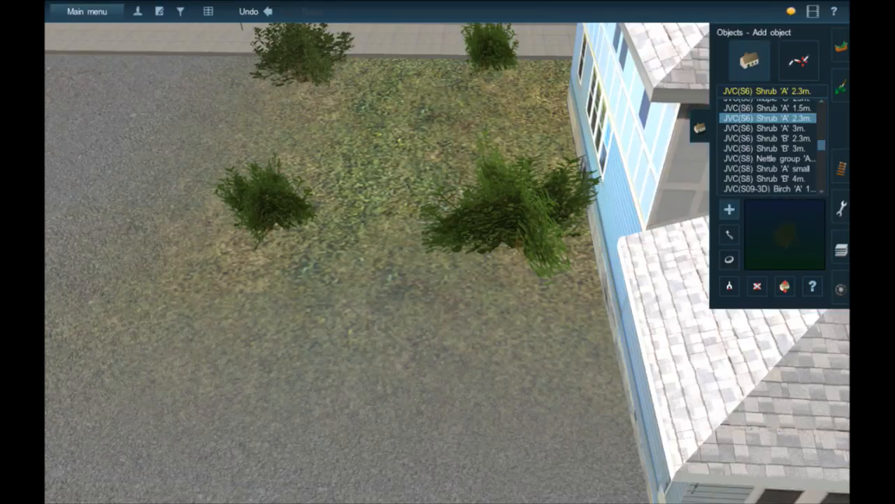
left_click(402, 71)
Place two Shrub 'A' 1.5m on the grass just behind the row of shrubs along the sidewalk.
left_click(785, 108)
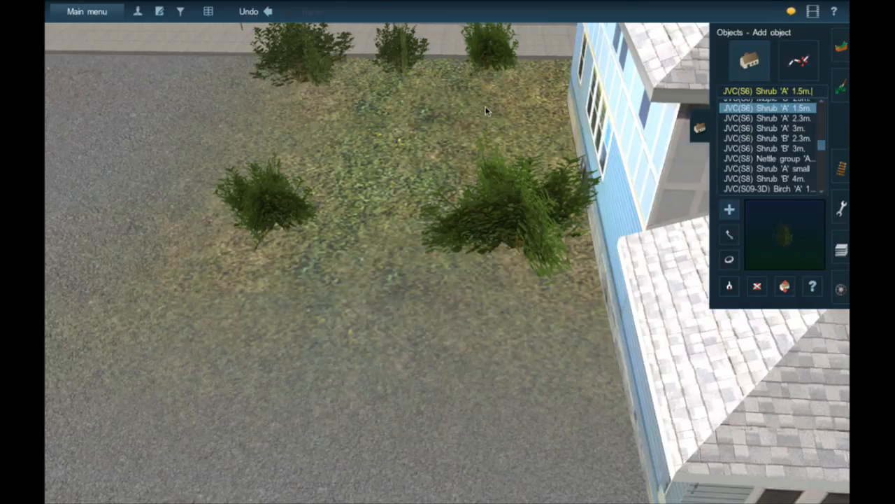
left_click(471, 118)
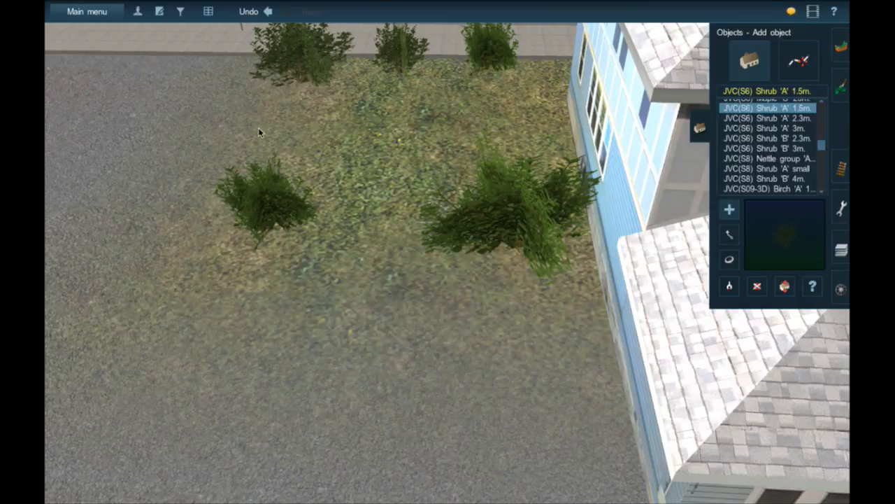
left_click(308, 136)
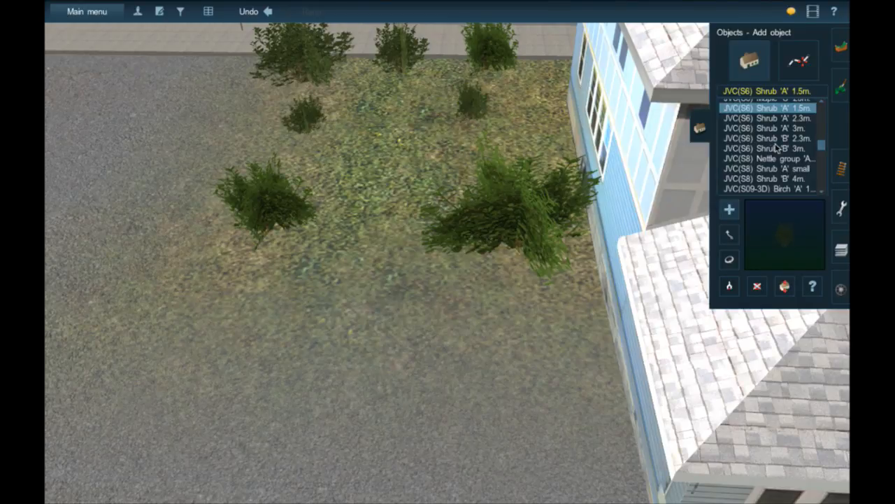
Browse the tree and shrub objects and choose the JVC(S09-3D) Oak 'A' 20m as the object to add.
scroll(776, 147, "up", 3)
scroll(777, 148, "up", 1)
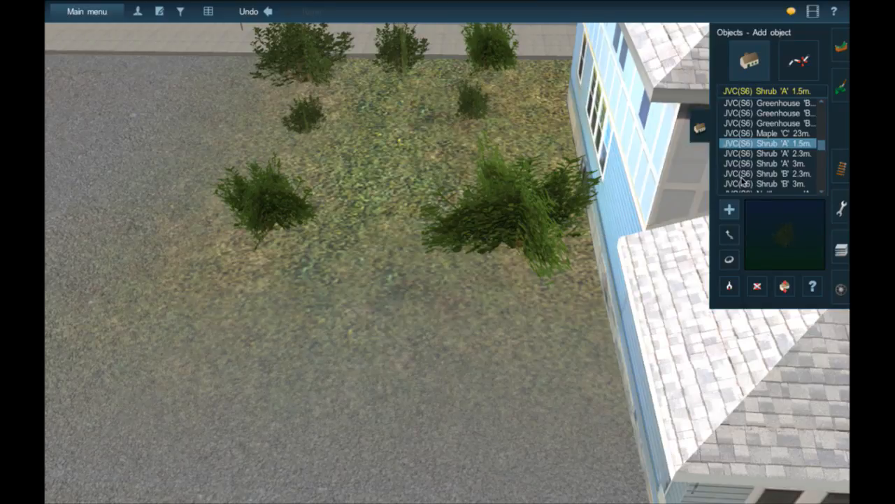
scroll(741, 179, "down", 2)
scroll(742, 178, "down", 5)
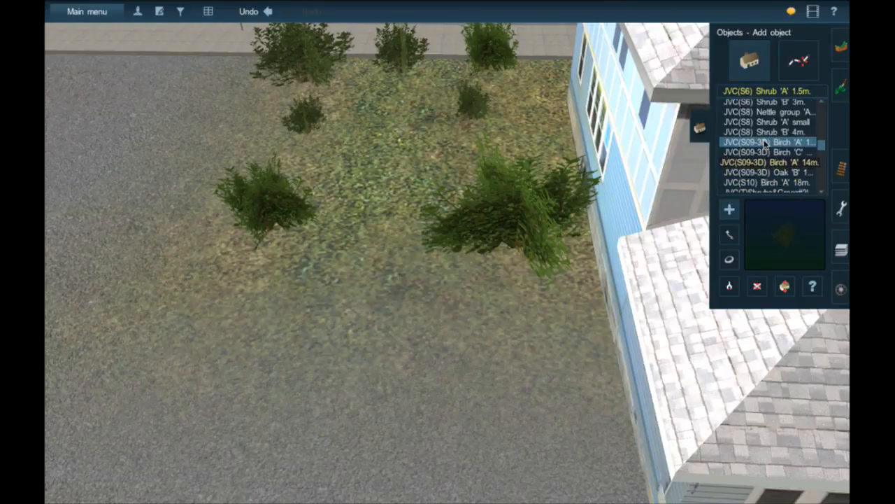
scroll(764, 143, "down", 2)
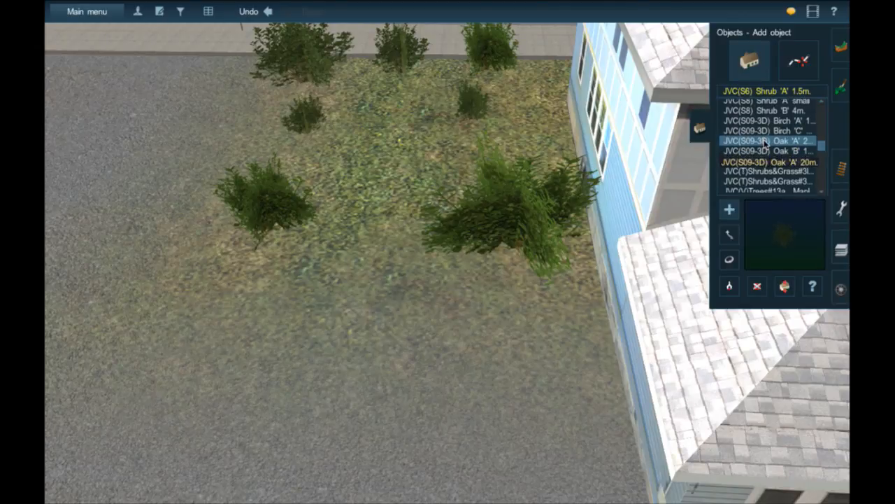
scroll(764, 143, "down", 1)
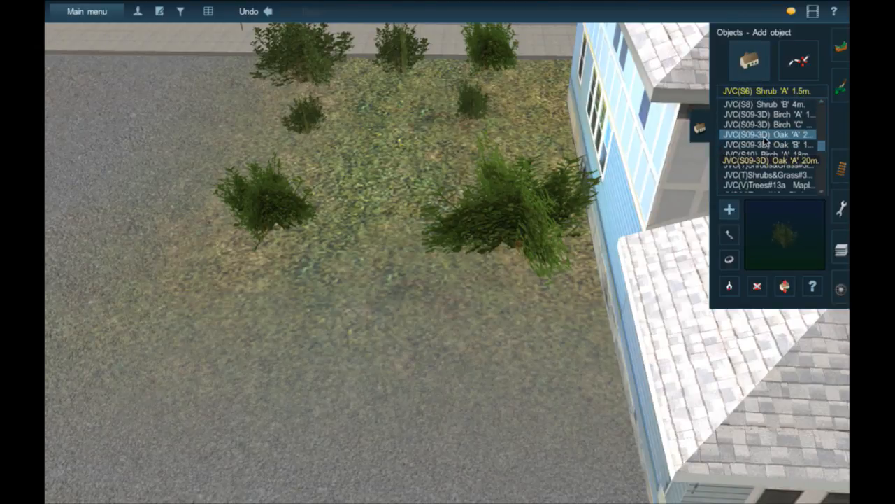
left_click(765, 134)
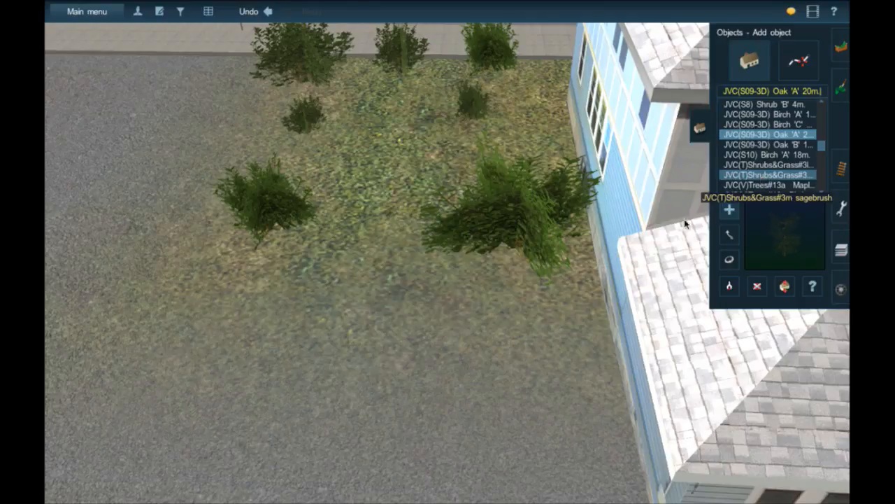
Look over the planted town, its streets and the forest behind it, and close the object tools.
scroll(378, 198, "down", 5)
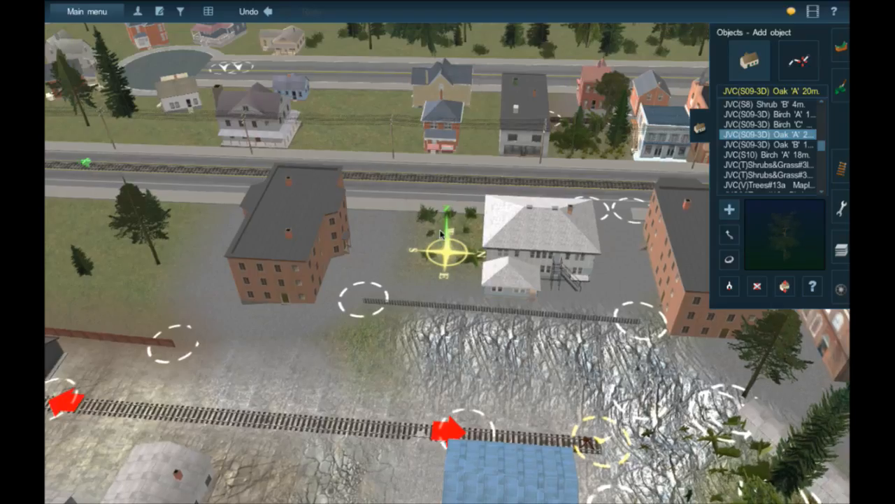
scroll(440, 233, "down", 3)
scroll(422, 151, "up", 2)
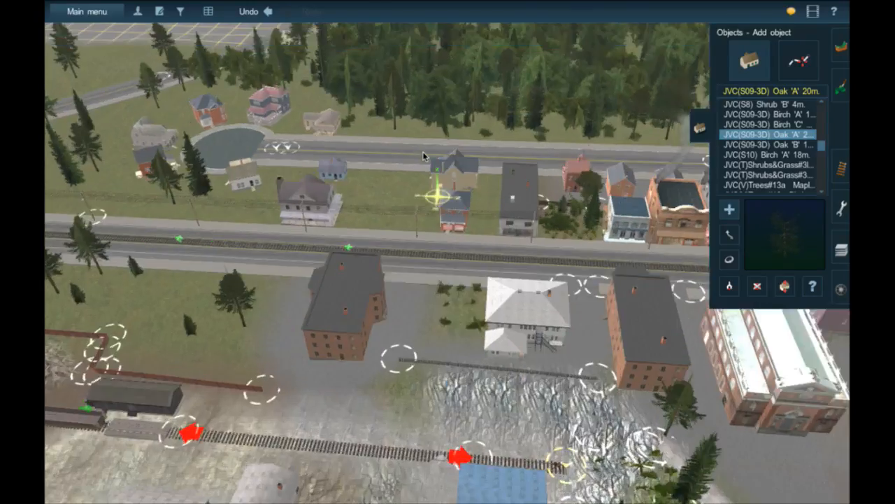
scroll(422, 151, "up", 2)
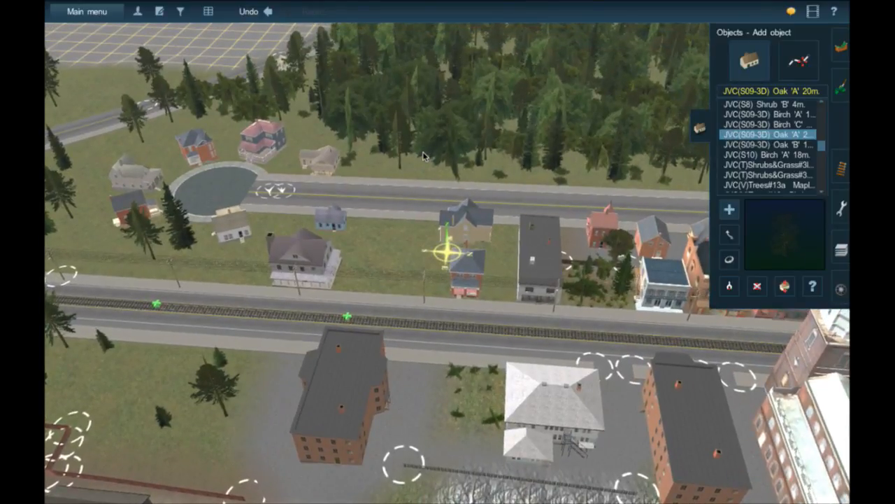
scroll(423, 156, "up", 4)
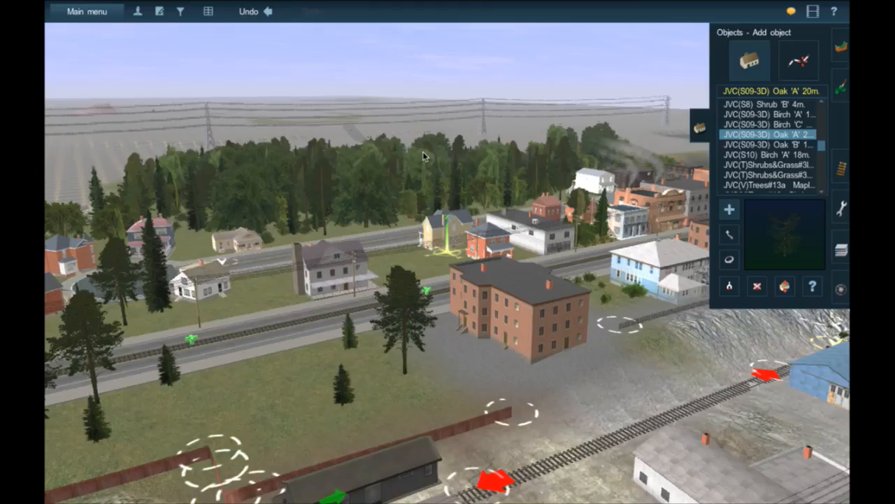
key("Up")
key("Right")
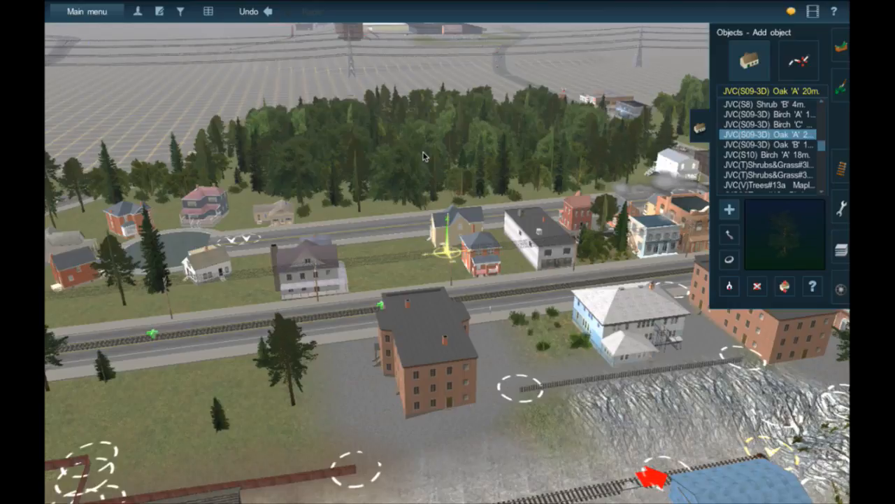
left_click(702, 126)
scroll(352, 144, "down", 10)
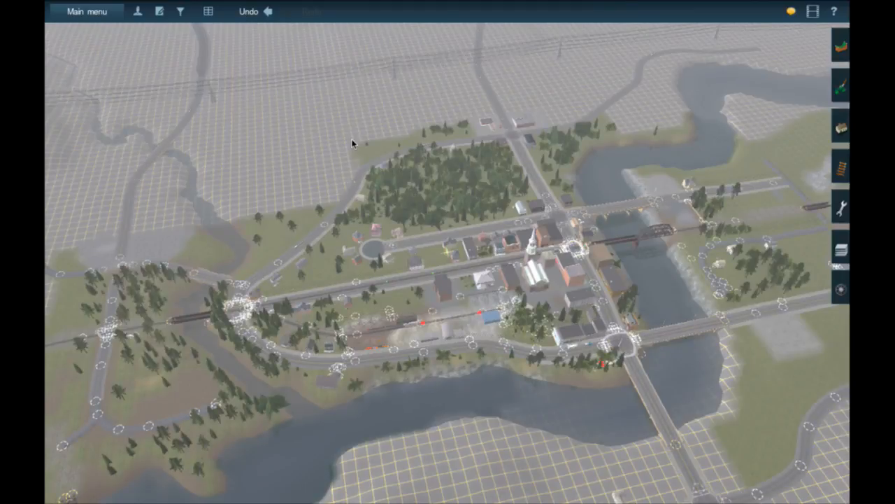
scroll(352, 144, "up", 3)
scroll(351, 145, "up", 5)
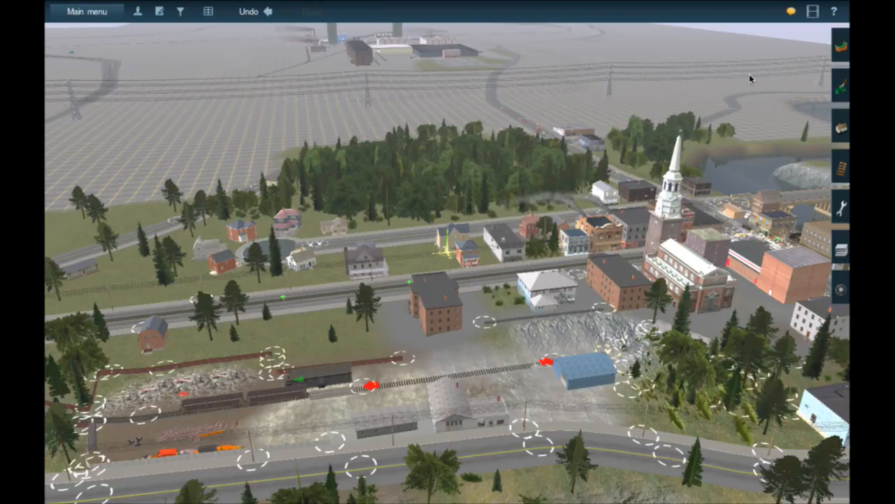
Examine the wooded railway line, fields and river outside the town, in both the world view and the route map.
right_click(712, 118)
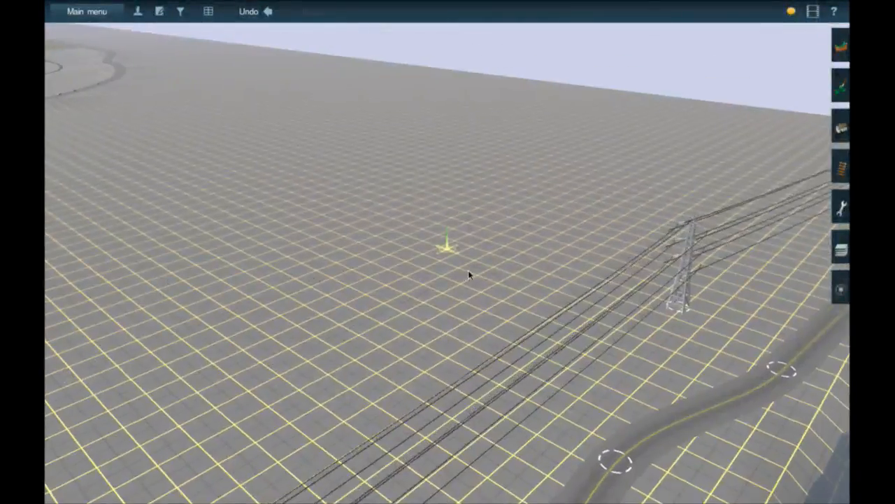
key("m")
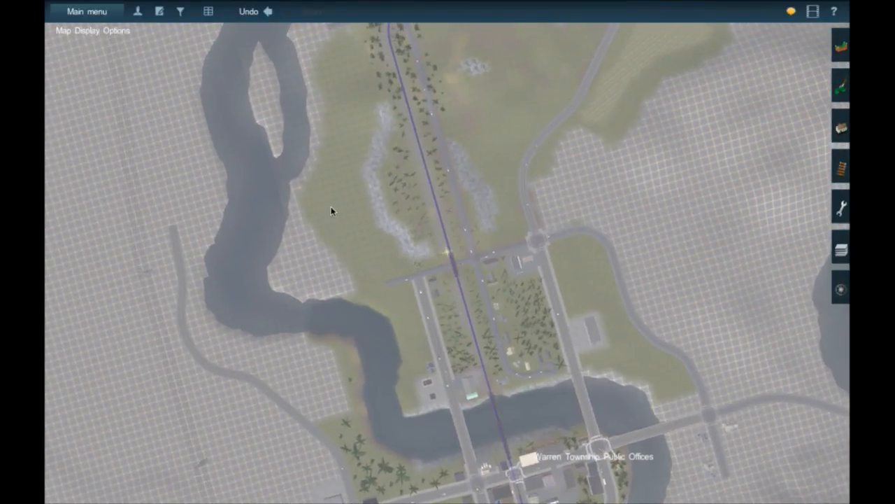
right_click(331, 212)
key("m")
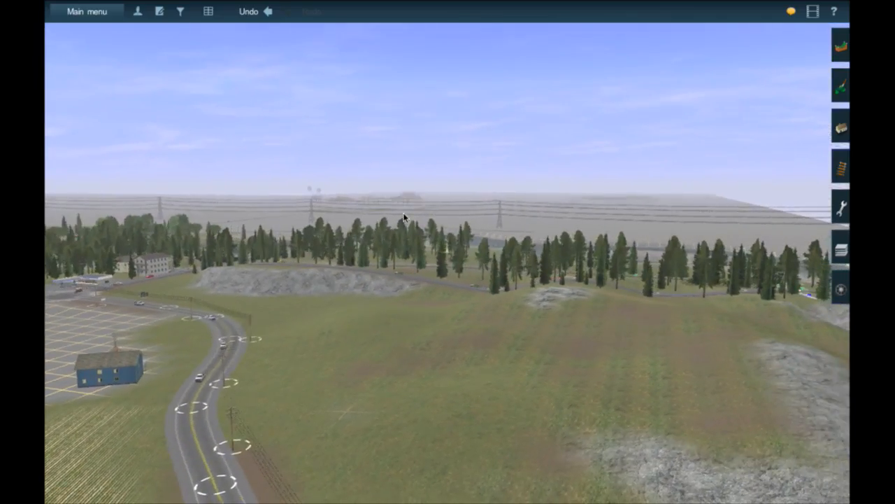
key("Up")
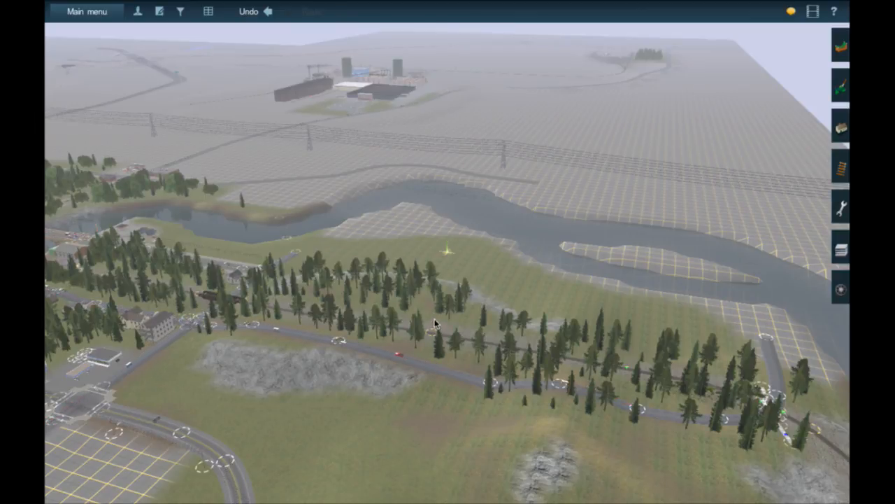
scroll(434, 323, "up", 10)
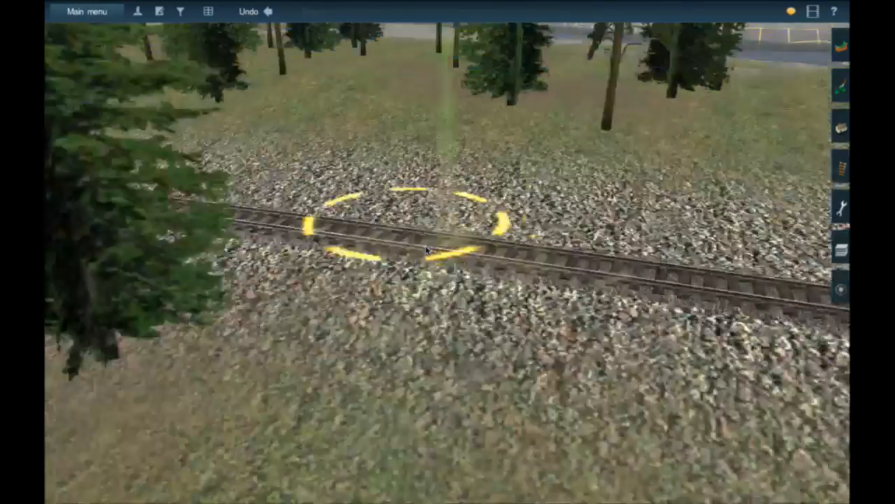
scroll(428, 249, "down", 10)
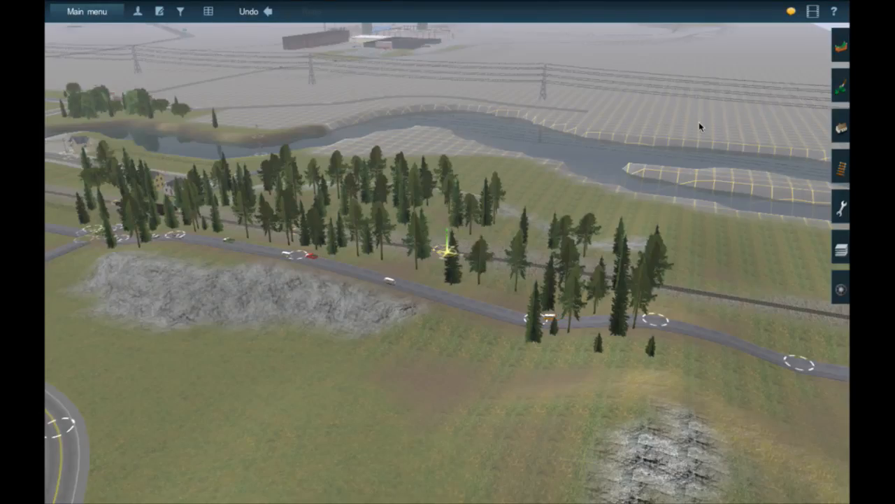
scroll(724, 114, "up", 5)
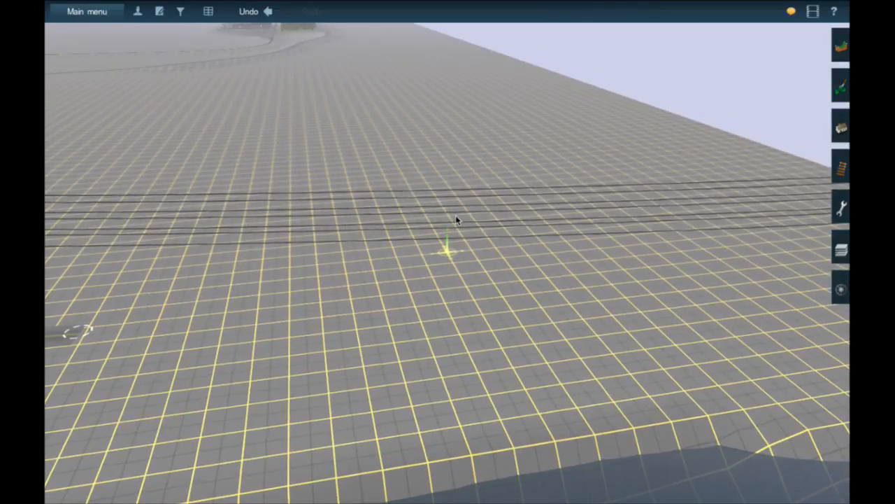
right_click(354, 277)
scroll(319, 310, "down", 5)
right_click(319, 300)
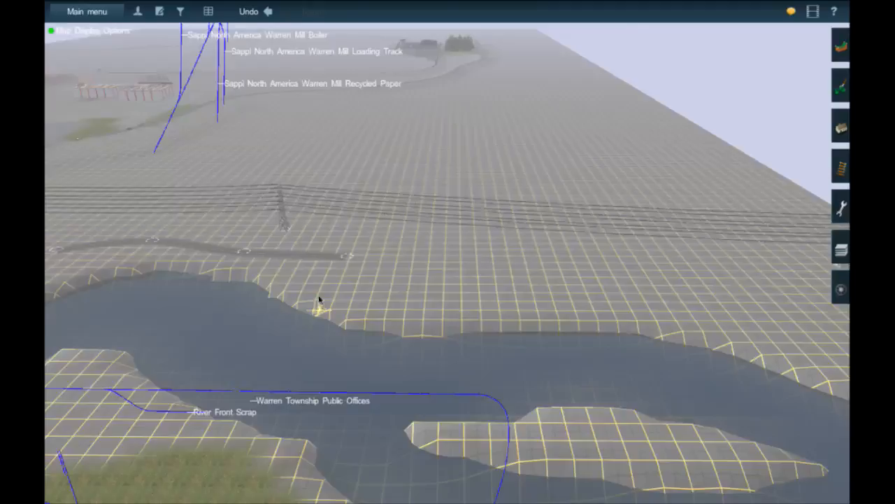
scroll(319, 299, "down", 5)
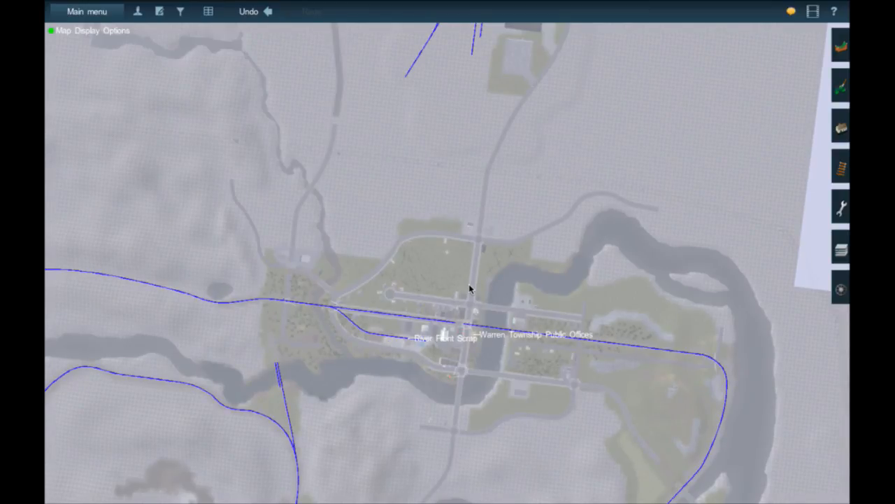
Circle the town to inspect the planting around the church, river bridges, roundabout and forest from all sides.
scroll(447, 290, "up", 5)
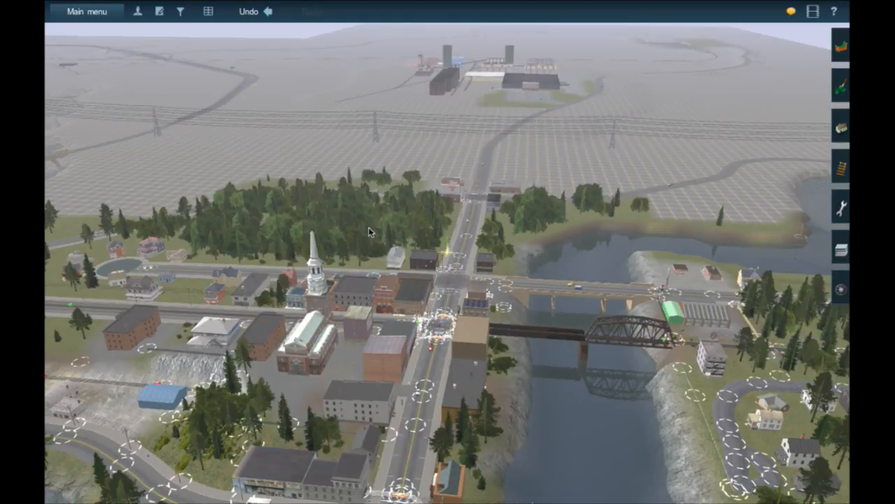
scroll(368, 226, "up", 3)
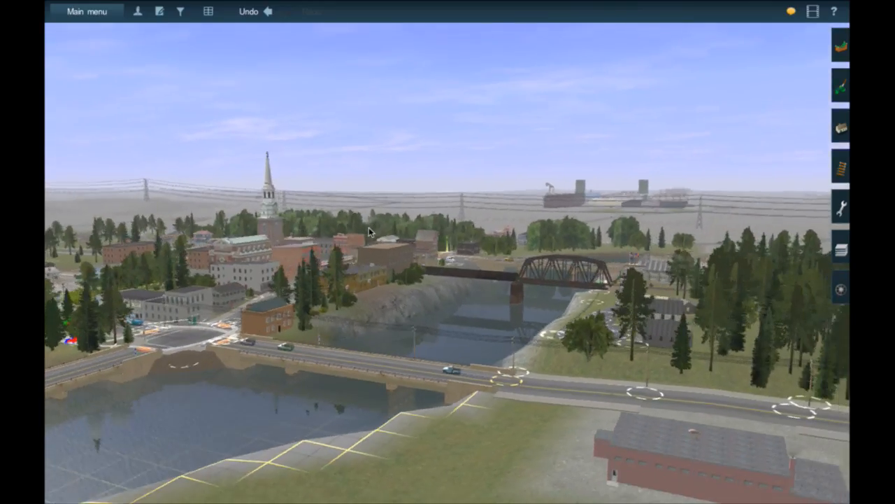
key("Left")
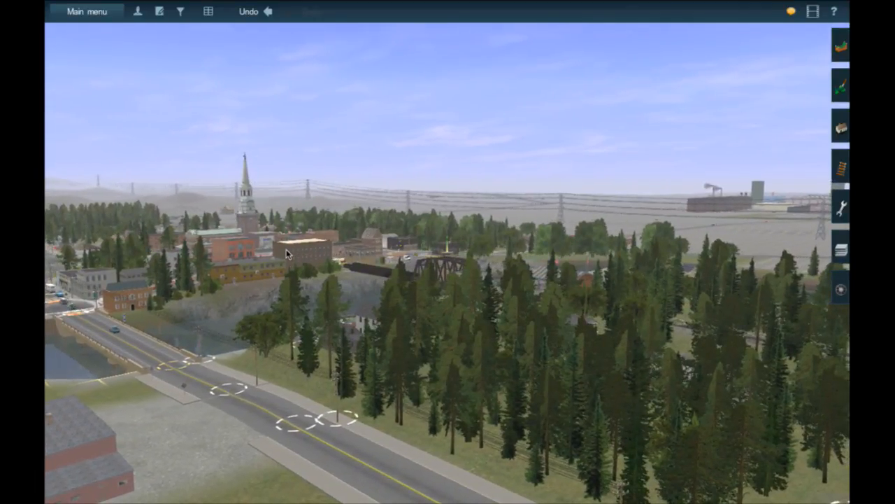
right_click(286, 249)
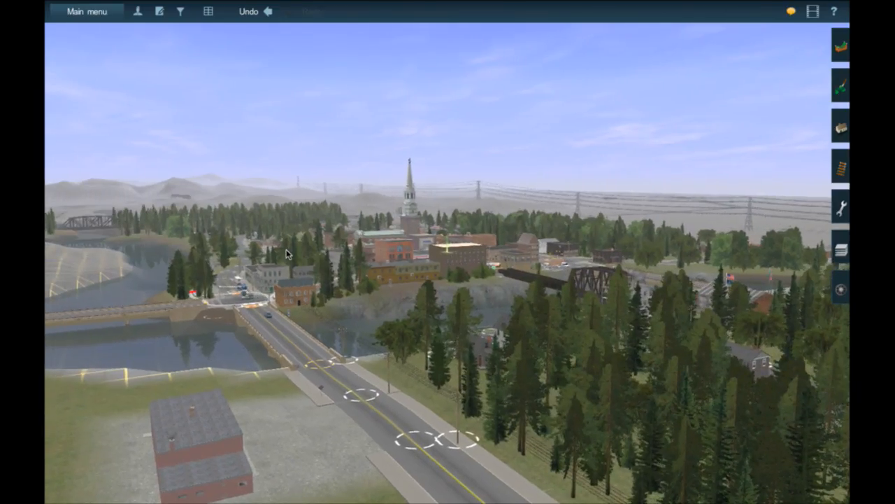
key("Right")
key("Up")
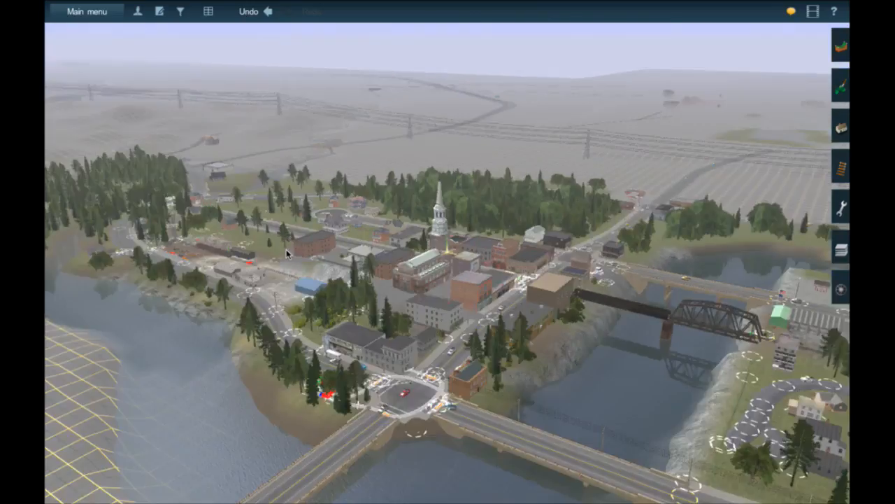
key("Right")
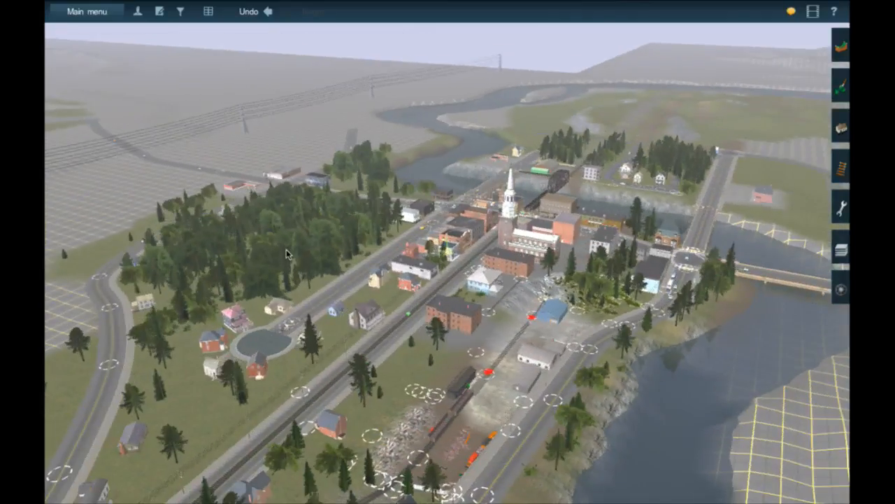
key("Right")
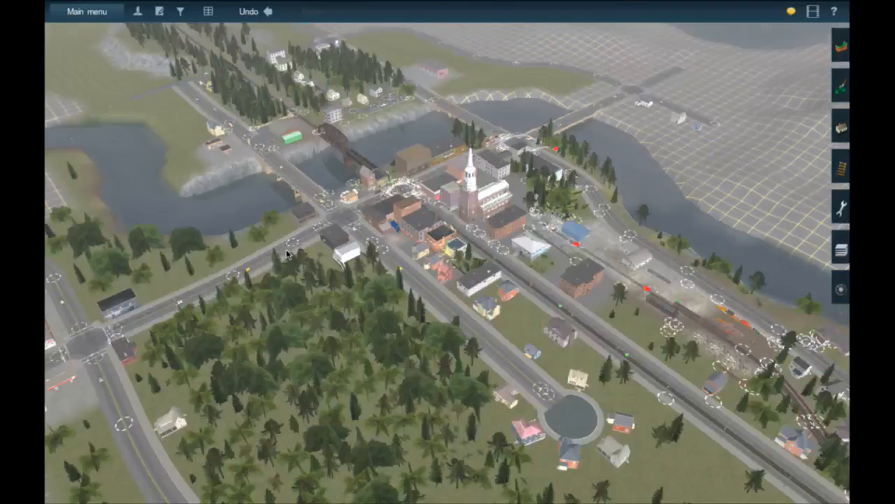
key("Right")
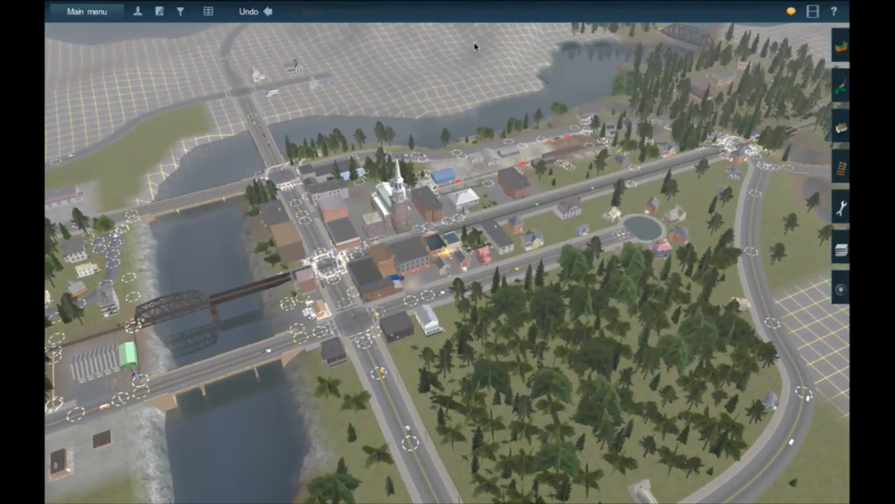
Examine the unfinished gridded hills across the river and their surroundings on the route map, then return the view to town.
right_click(429, 50)
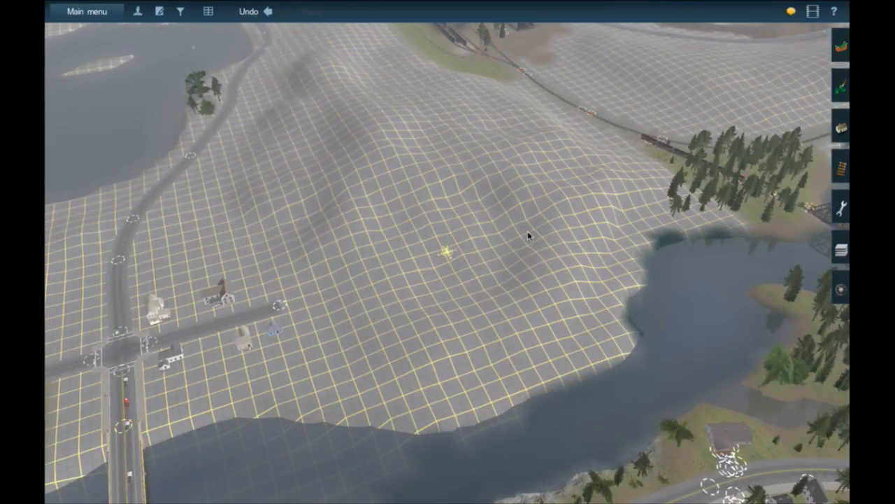
key("m")
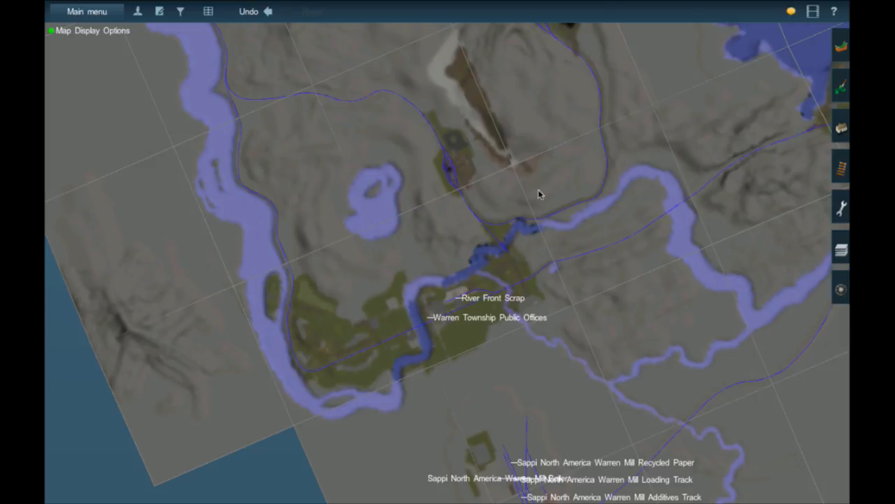
scroll(535, 195, "up", 1)
scroll(536, 195, "up", 3)
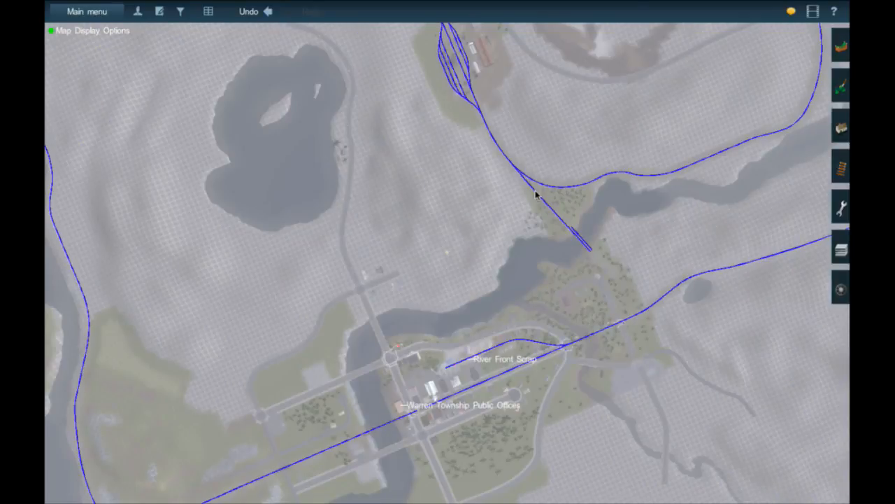
scroll(516, 344, "up", 3)
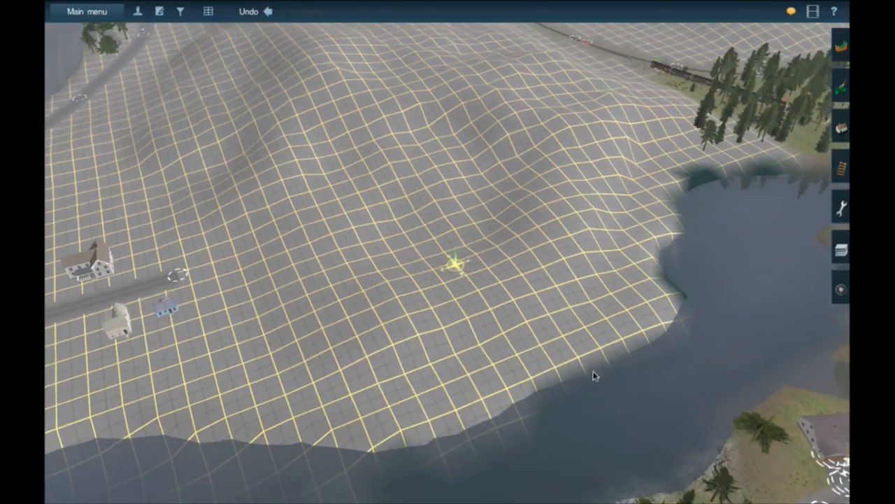
right_click(630, 377)
right_click(632, 378)
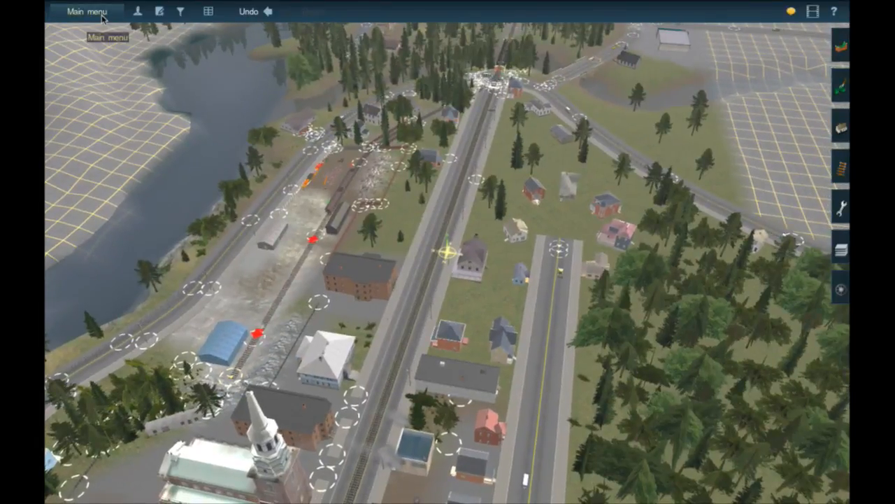
Exit Surveyor and save the changes, overwriting the existing Carrabassett Valley Railroad route and its existing session.
left_click(103, 14)
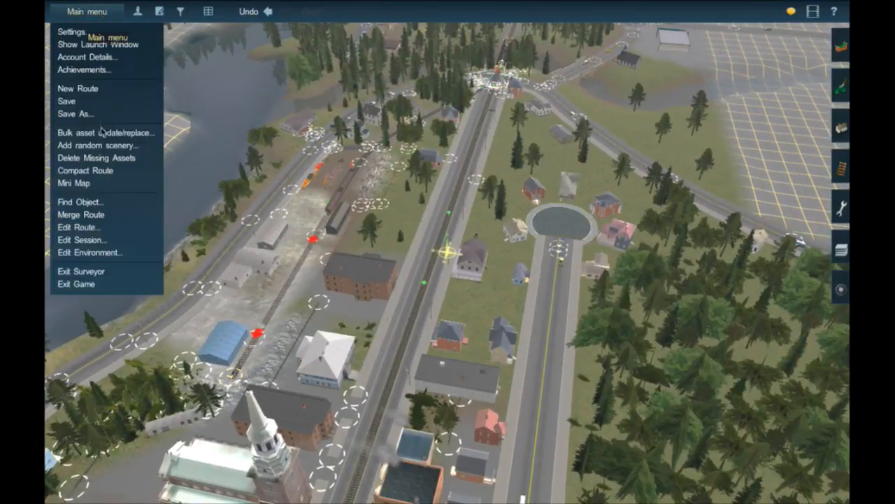
left_click(84, 270)
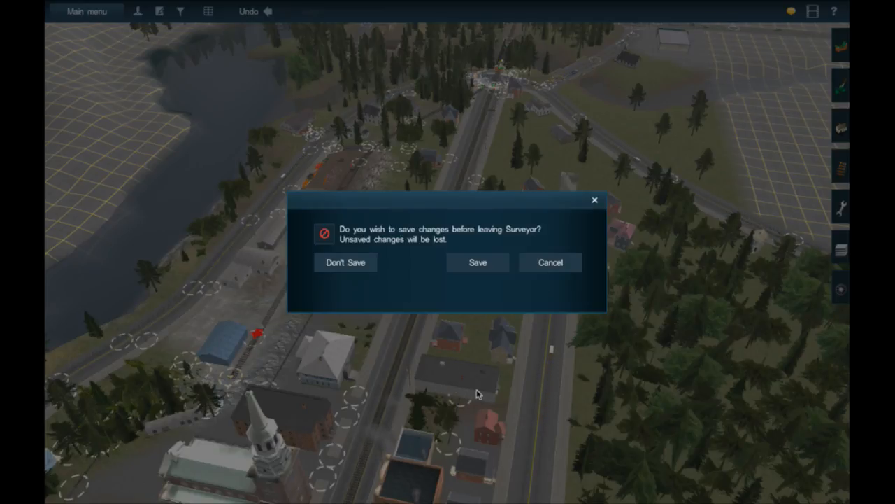
left_click(478, 262)
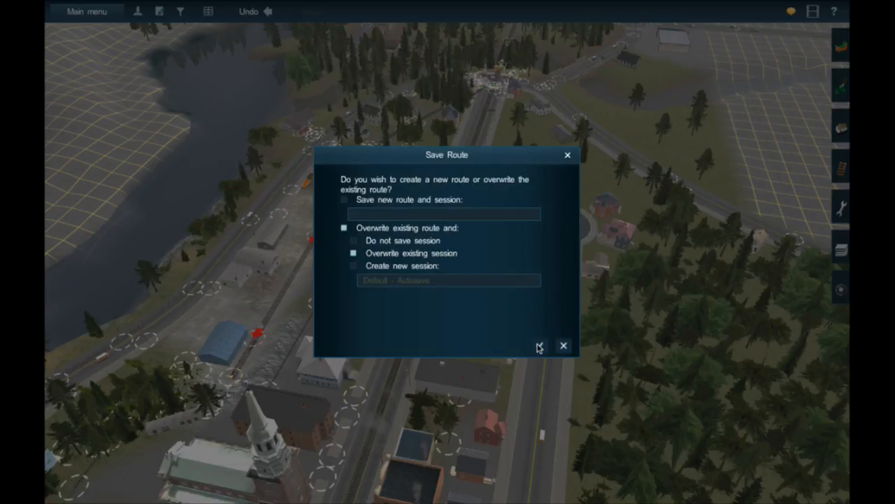
left_click(537, 344)
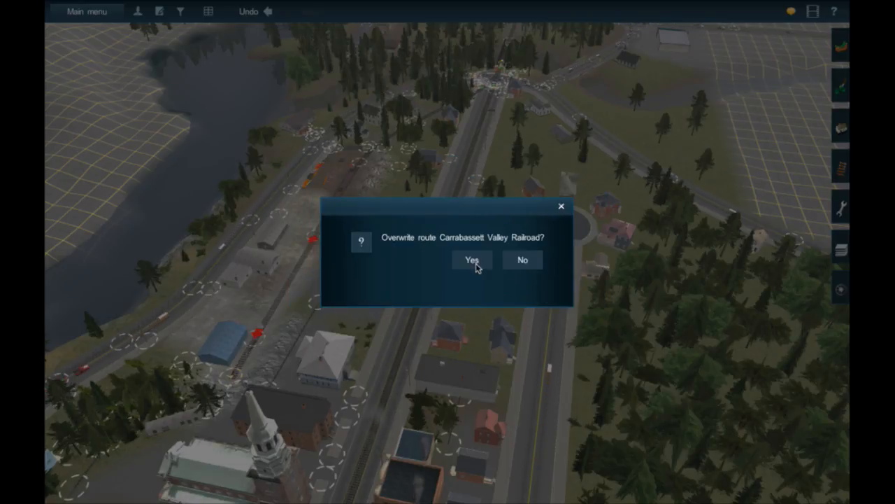
left_click(475, 264)
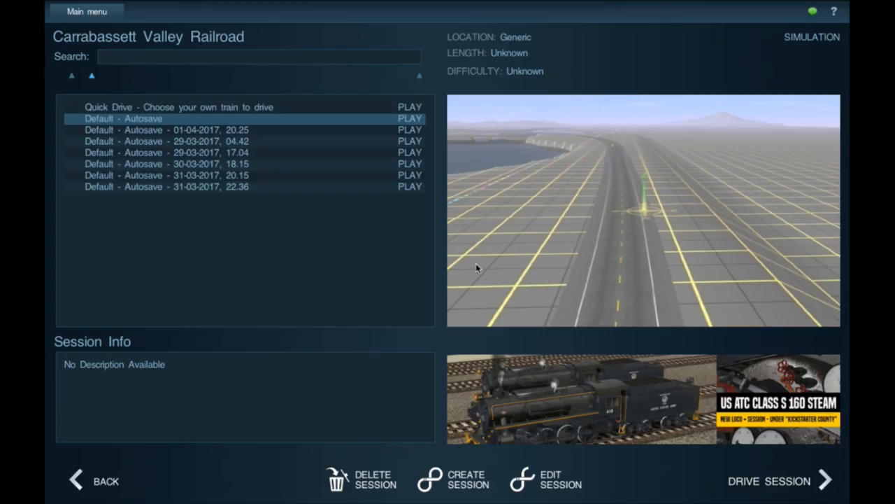
Exit the game, ignore the crash report and close the Steam friends list.
left_click(99, 12)
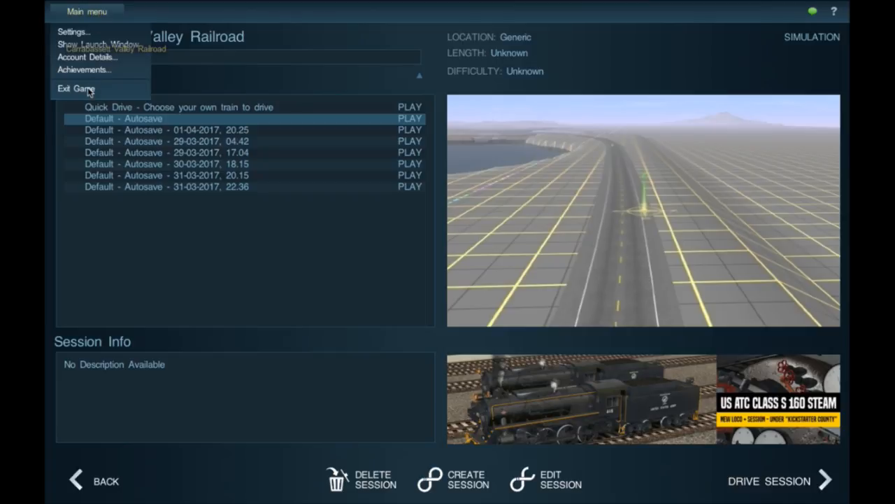
left_click(88, 90)
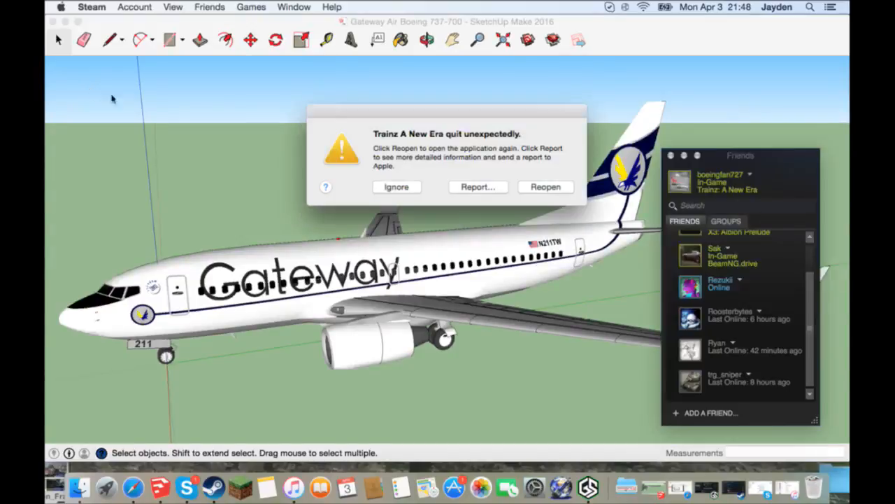
left_click(396, 187)
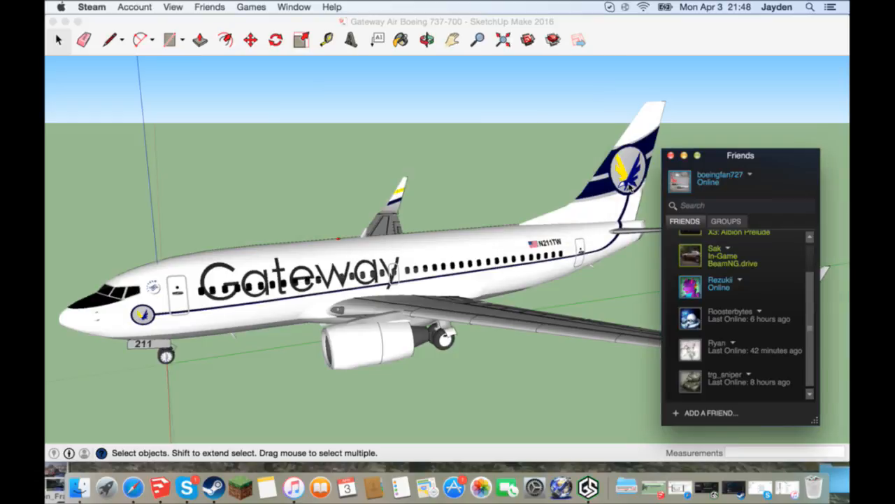
left_click(670, 156)
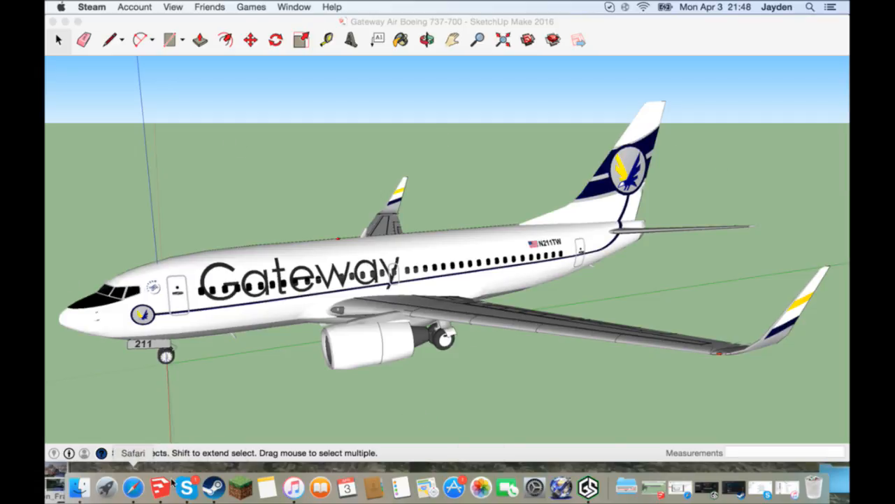
Switch to Gameshow and bring up the choices for stopping the YouTube broadcast.
left_click(588, 488)
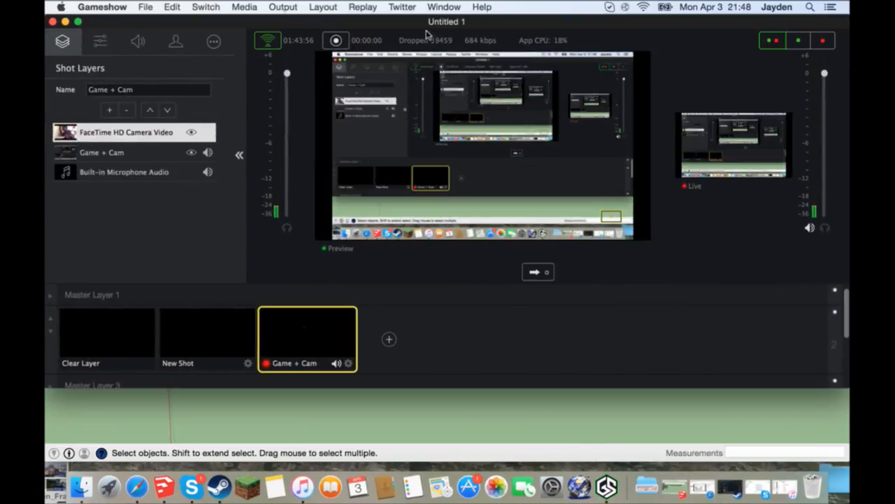
left_click(282, 7)
mouse_move(364, 42)
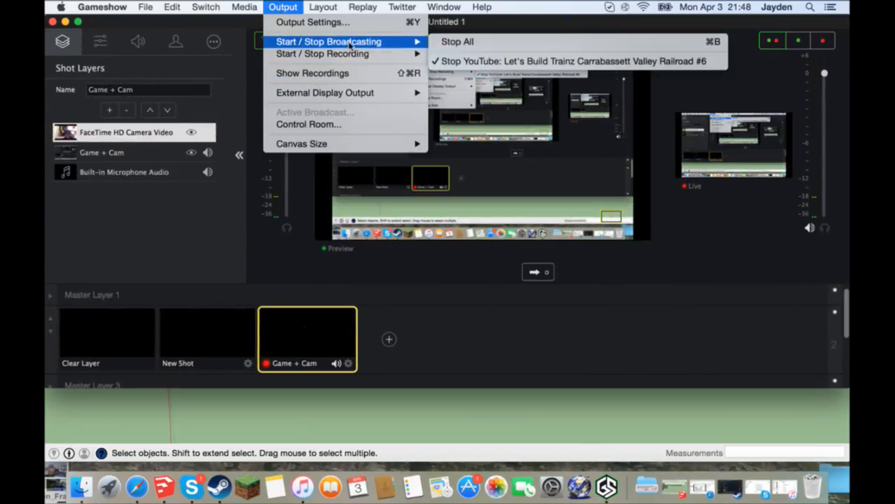